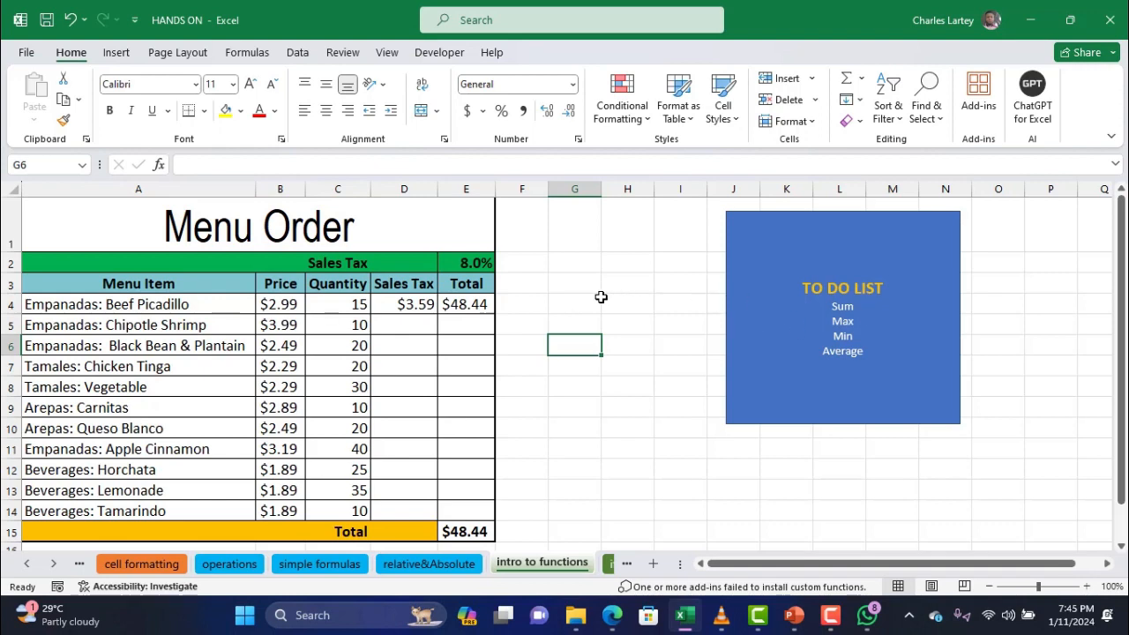
Build =G3+H3 in G4, then erase it and begin a SUM formula instead
left_click(581, 304)
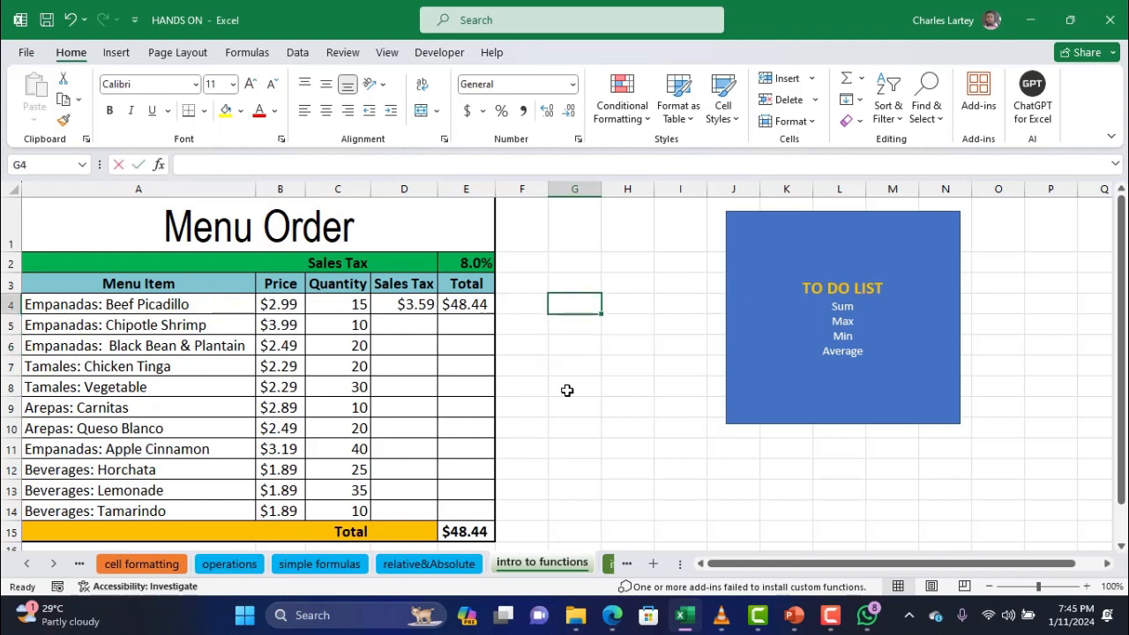
type("=")
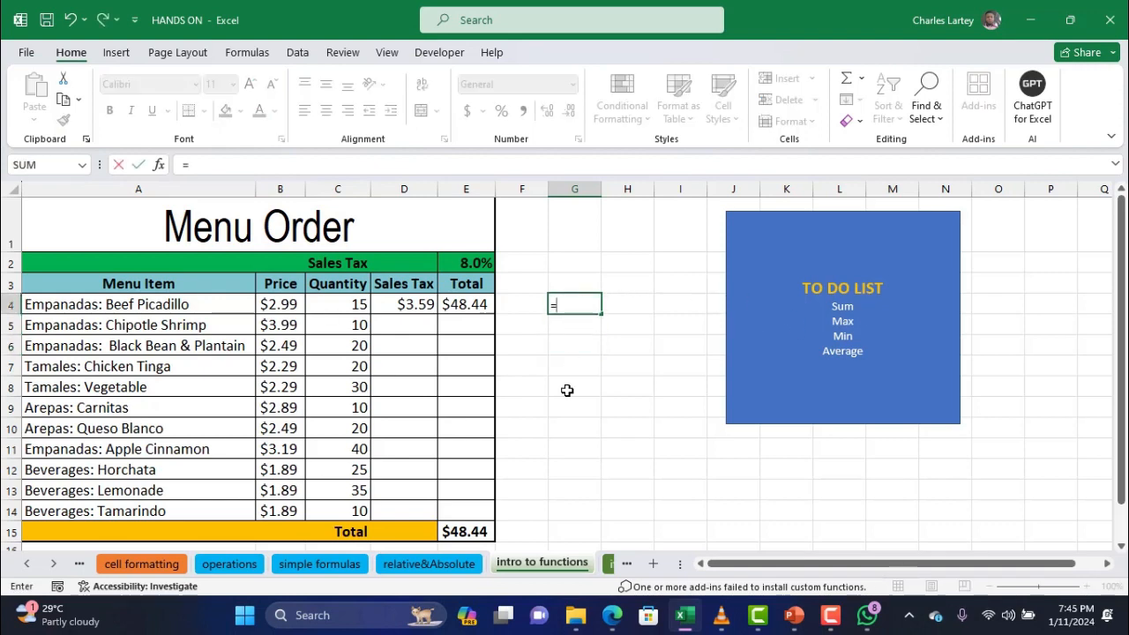
left_click(581, 280)
type("+")
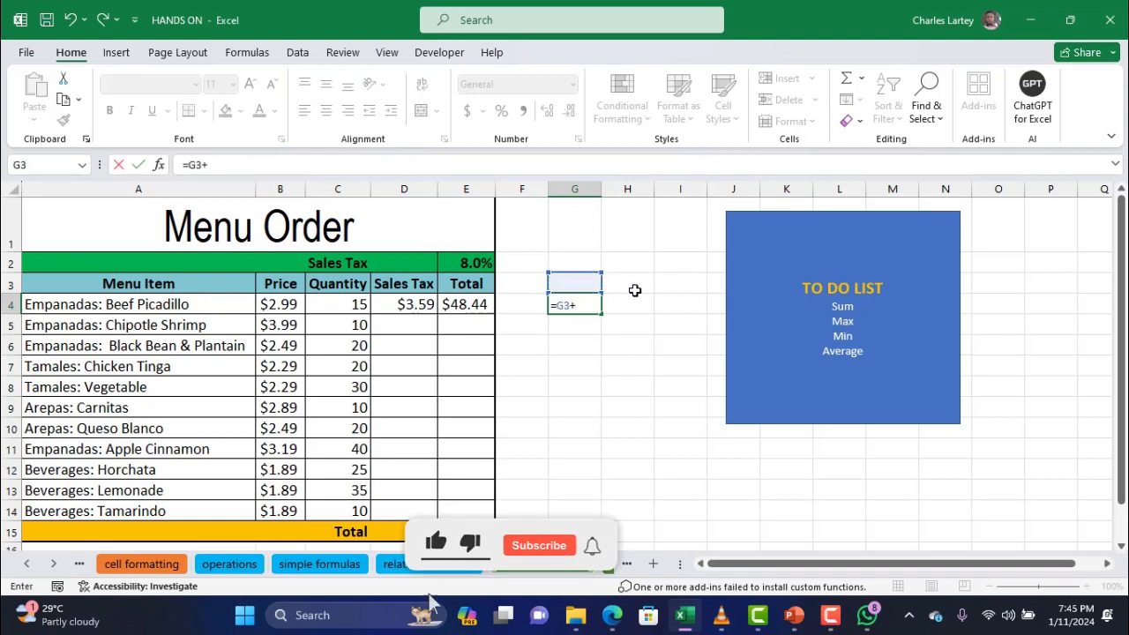
left_click(633, 285)
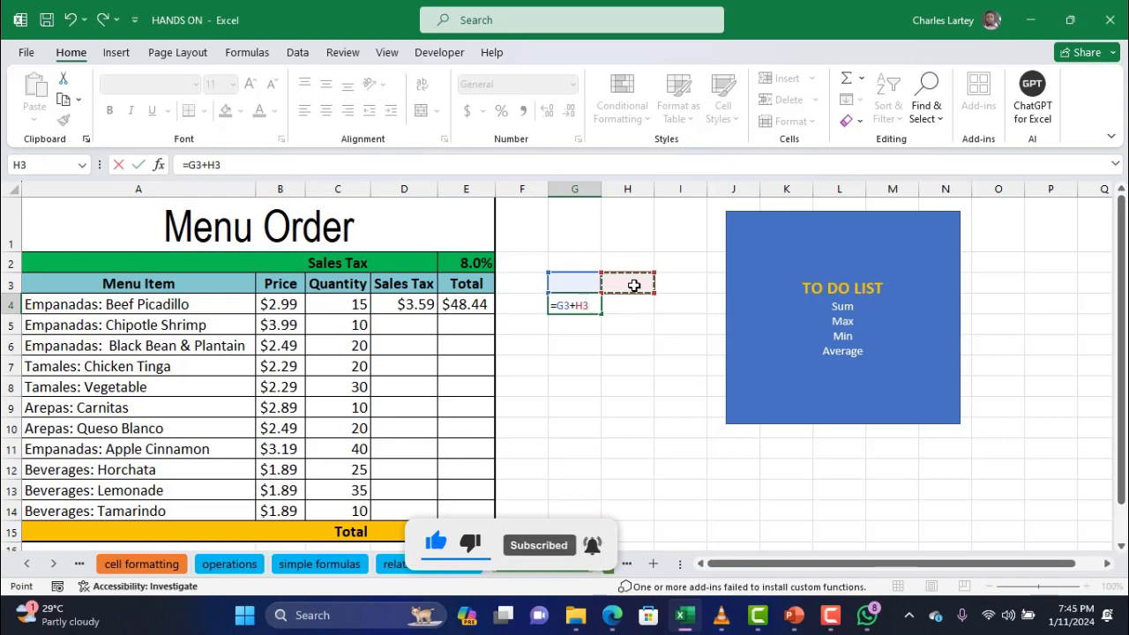
key("BackSpace")
key("BackSpace")
key("BackSpace")
key("BackSpace")
key("BackSpace")
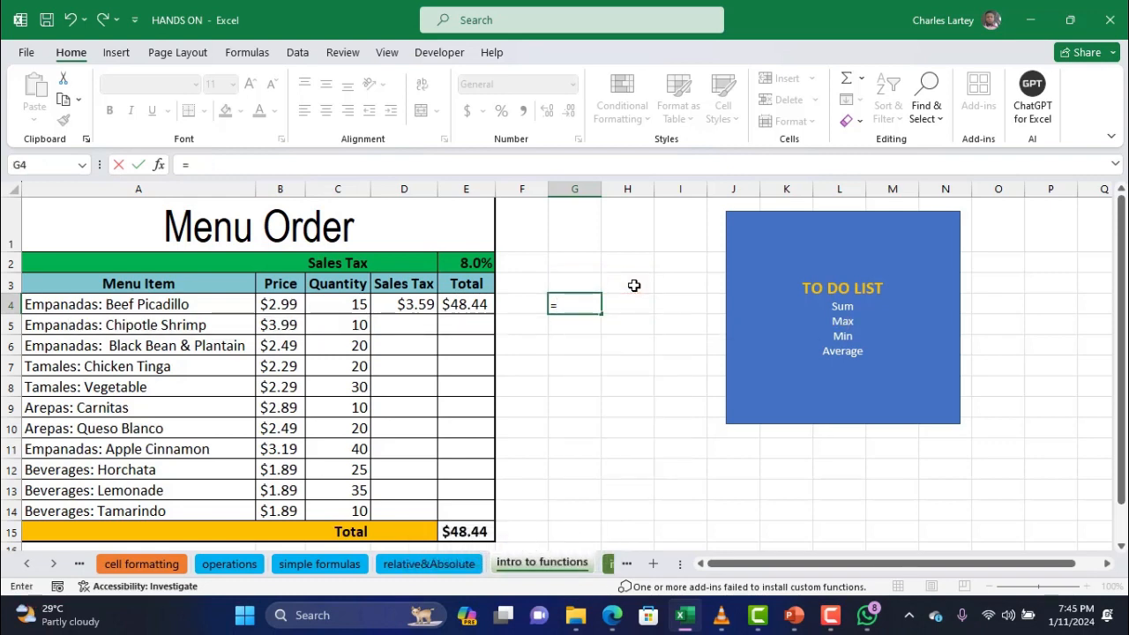
type("sum(4")
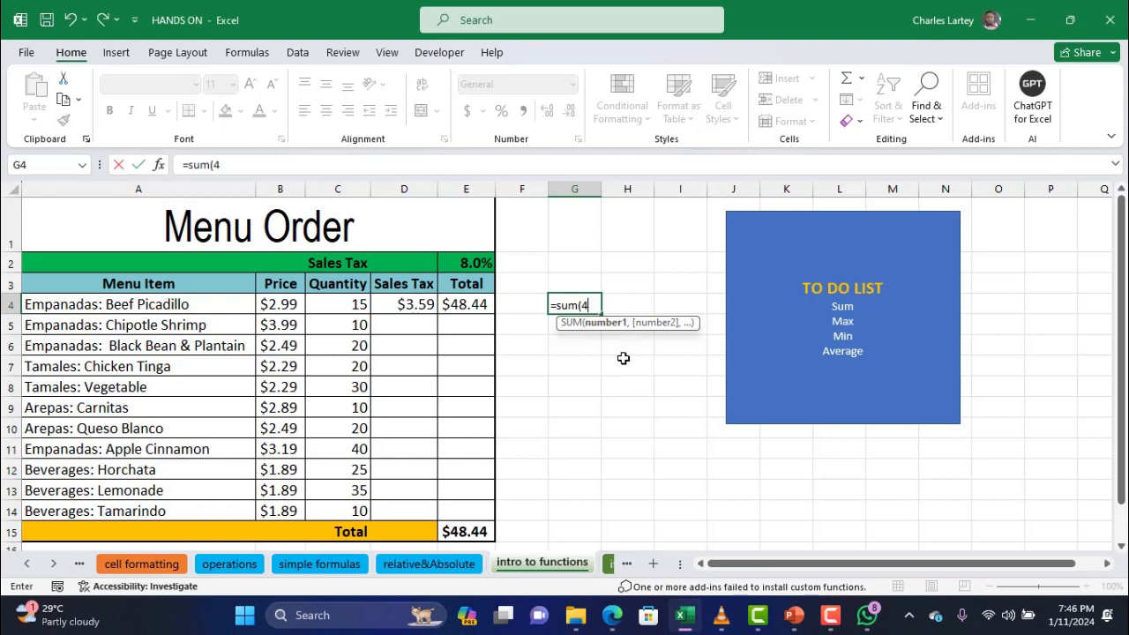
Clear the stray comma, F and equals sign so G4 commits as plain text sum(4
type(",")
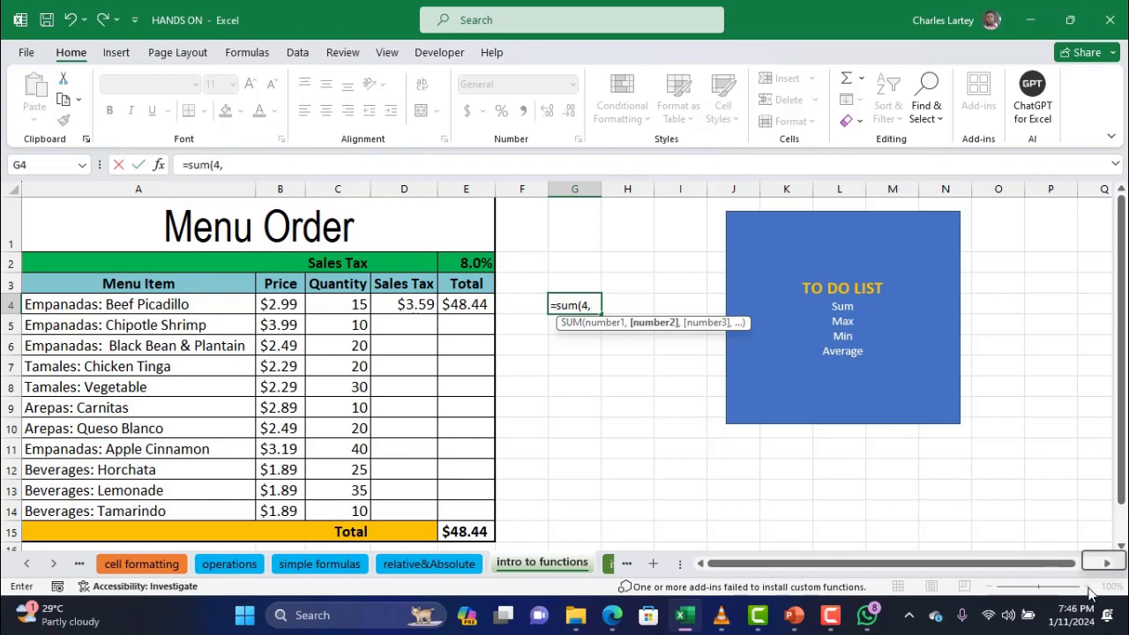
type("F")
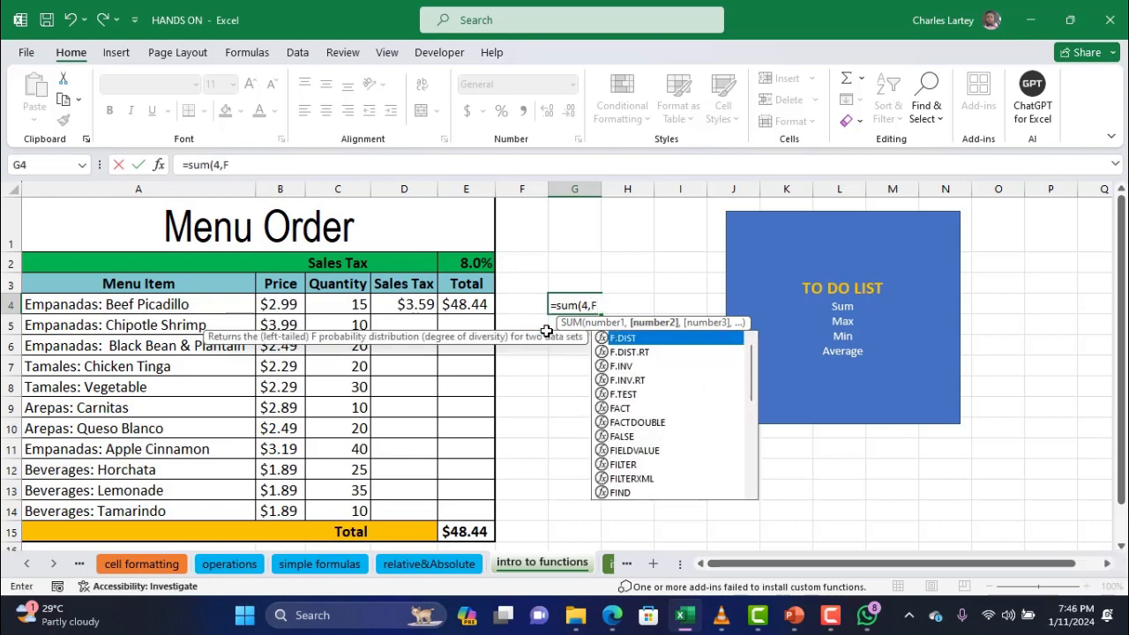
key("BackSpace")
key("BackSpace")
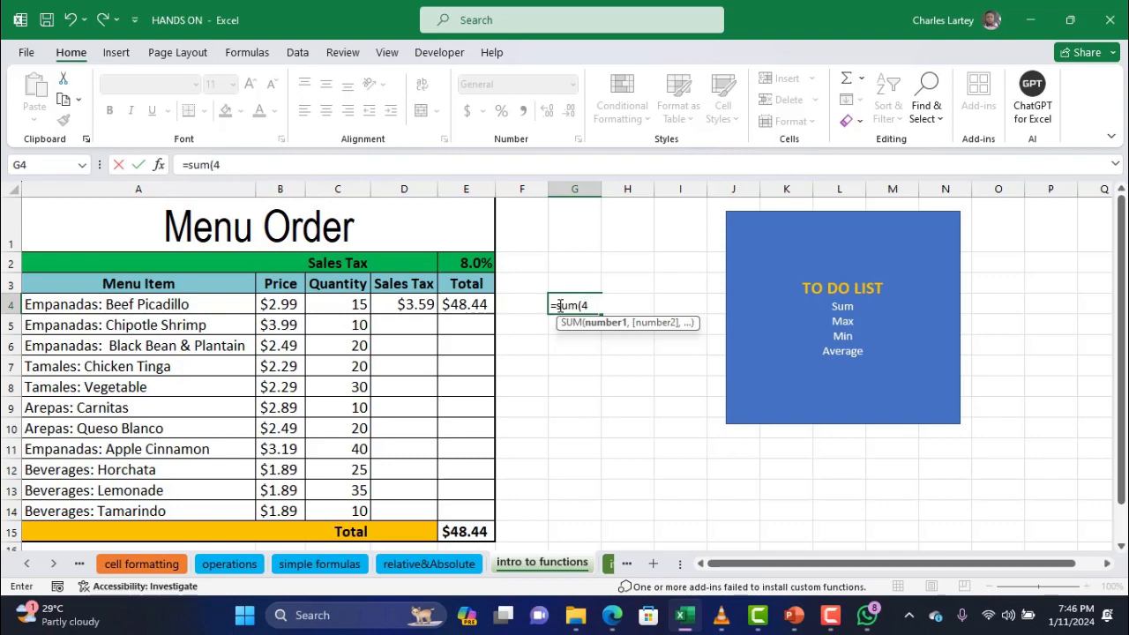
left_click(559, 305)
key("BackSpace")
left_click(696, 350)
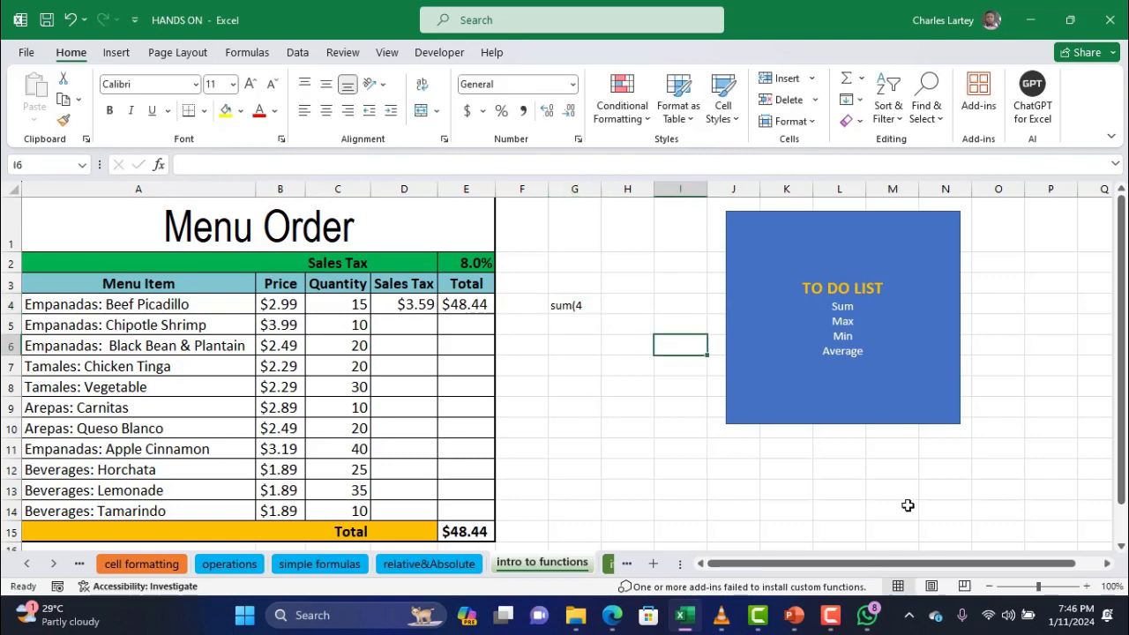
left_click(1086, 587)
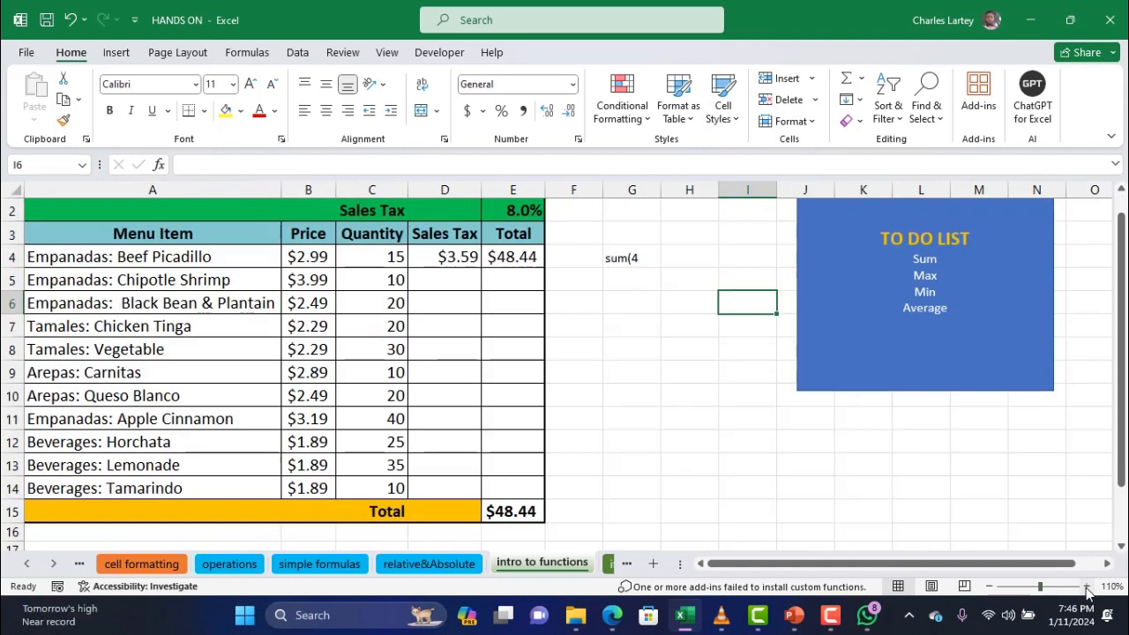
left_click_drag(1117, 320, 1116, 305)
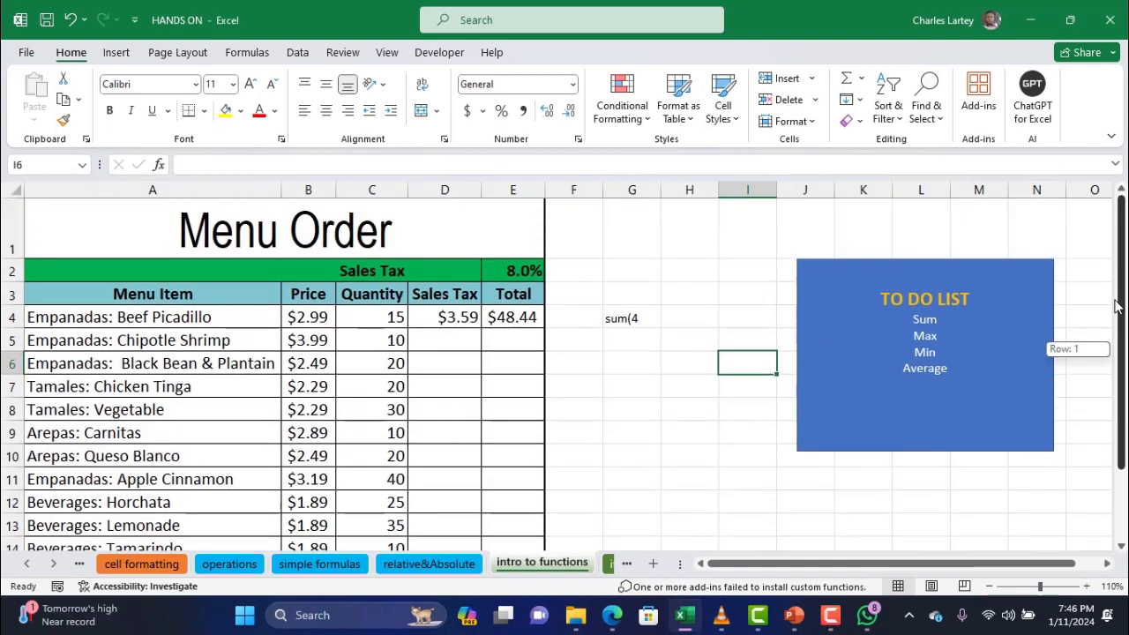
Turn G4's text into the formula =SUM(4,5,8) so it shows 17
left_click(641, 319)
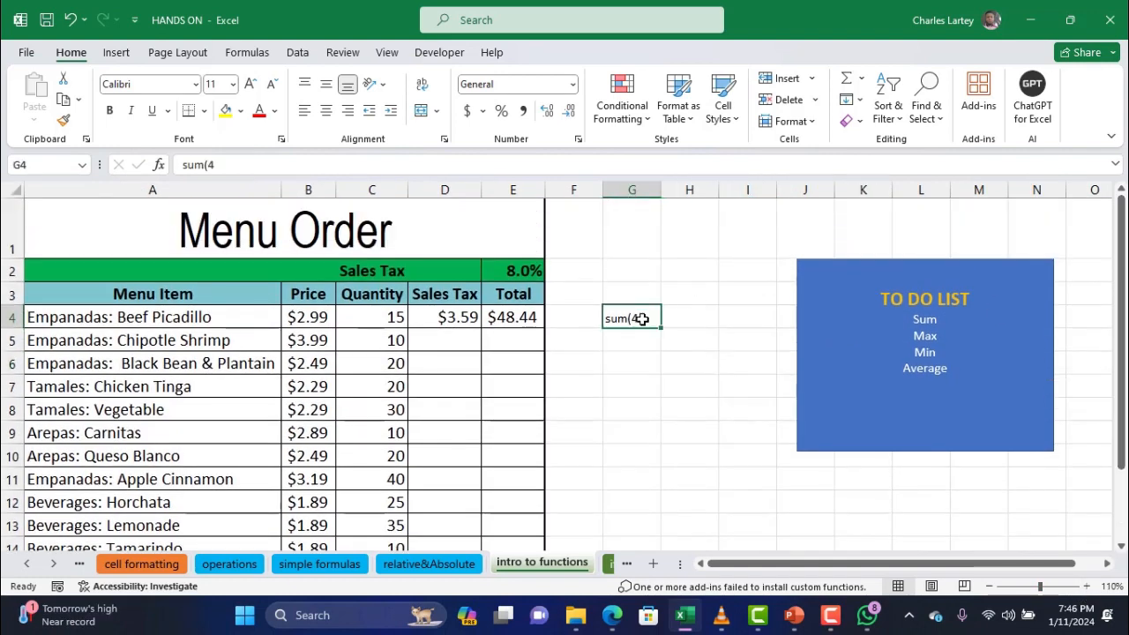
left_click(180, 164)
type("=")
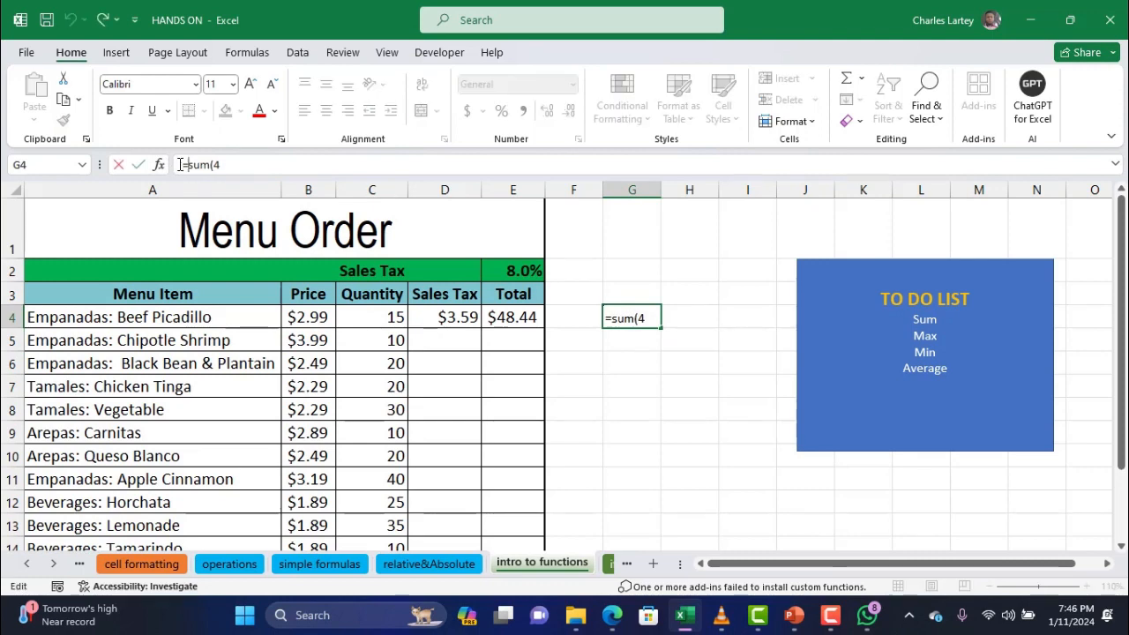
left_click(230, 166)
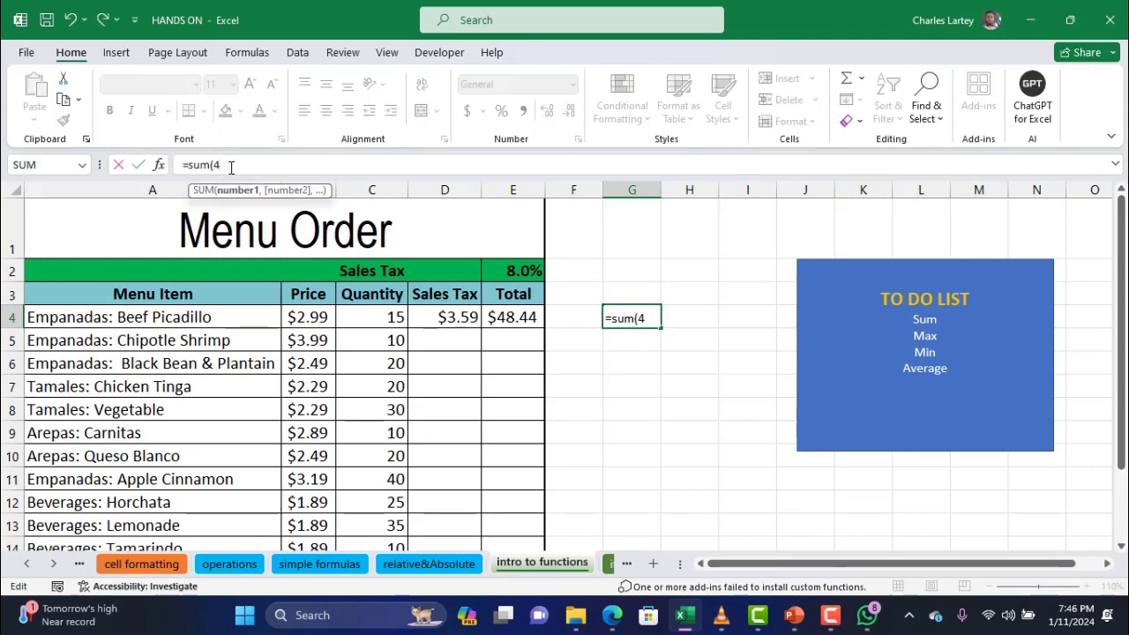
type(",")
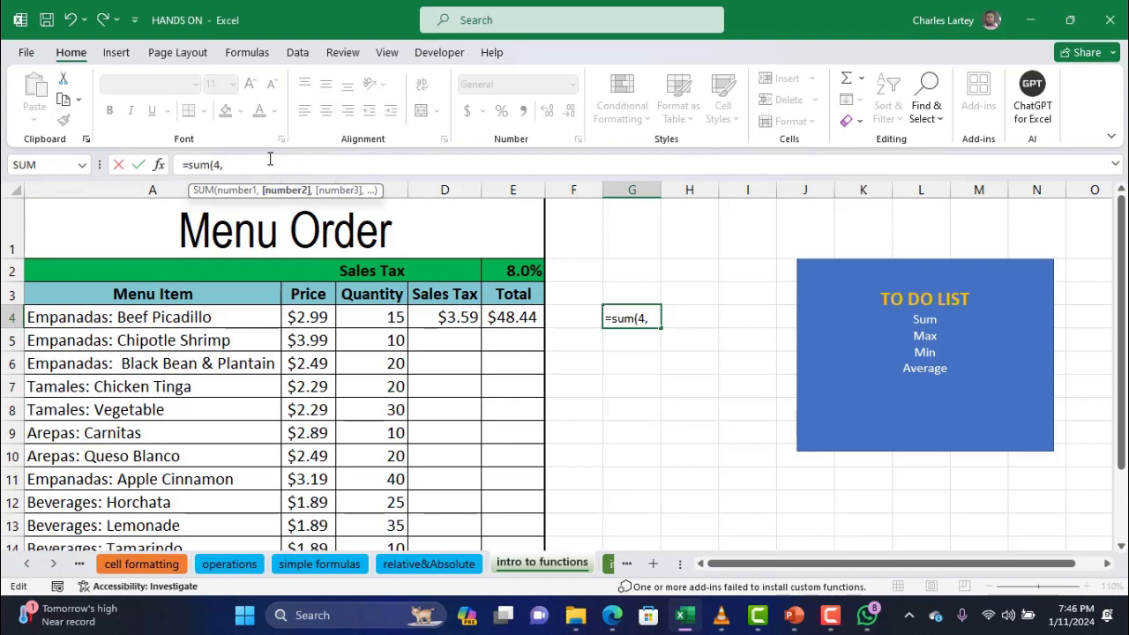
type("5,")
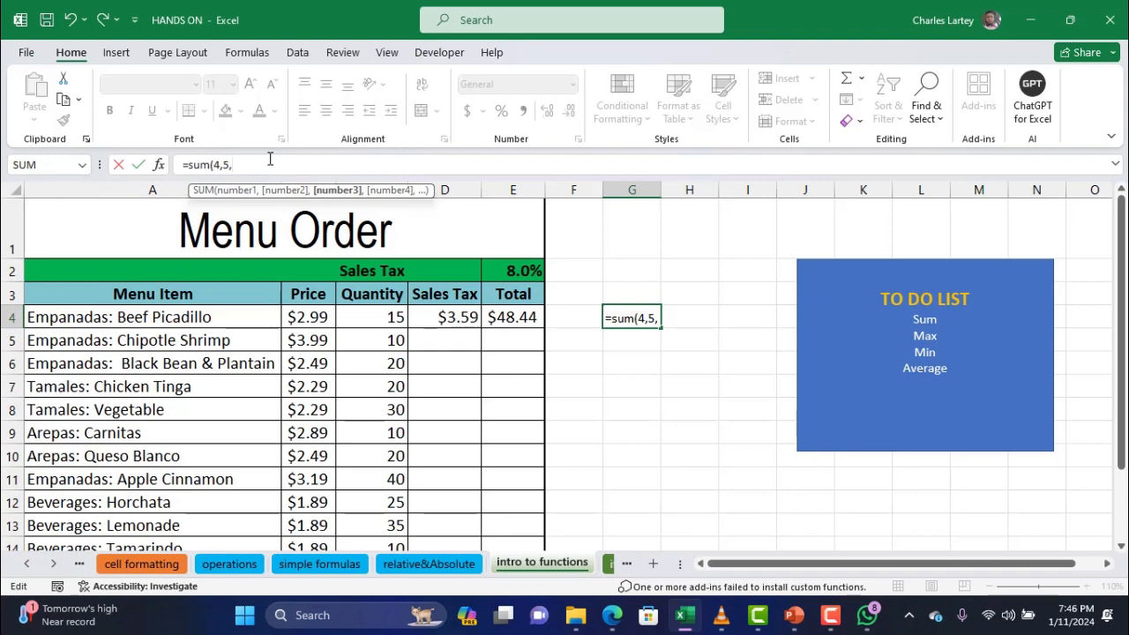
type(",")
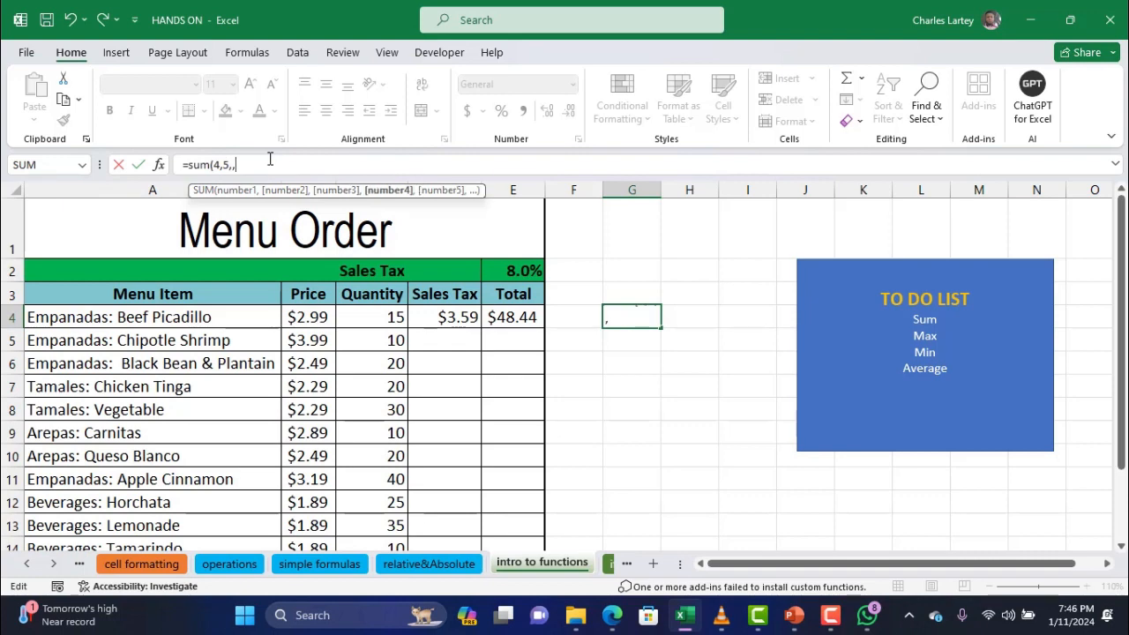
type("8)")
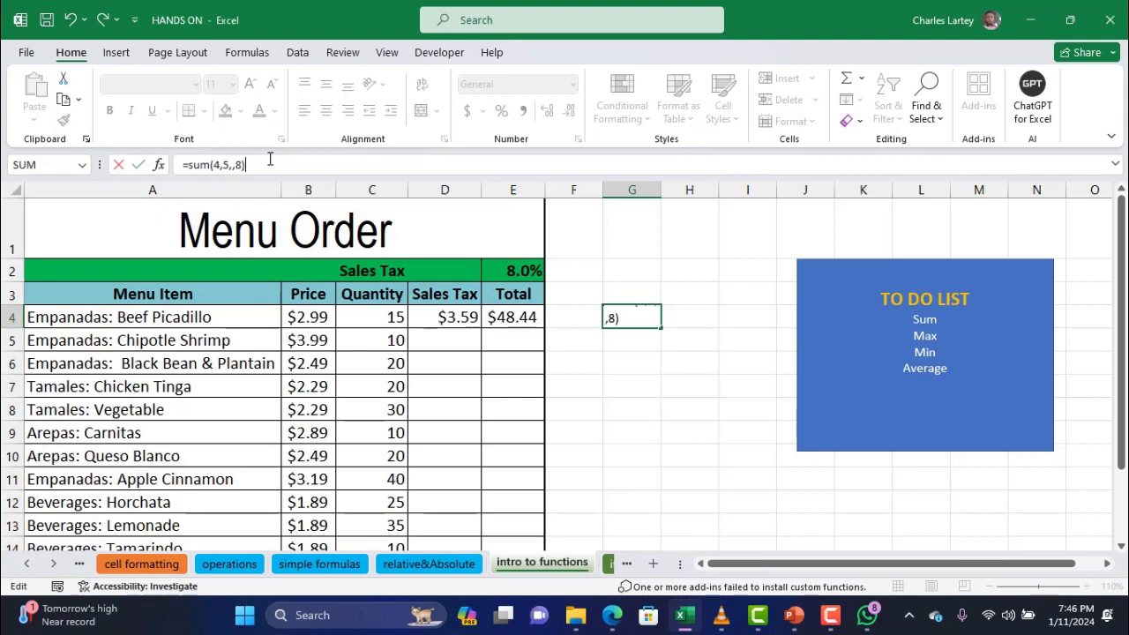
key("BackSpace")
key("BackSpace")
key("BackSpace")
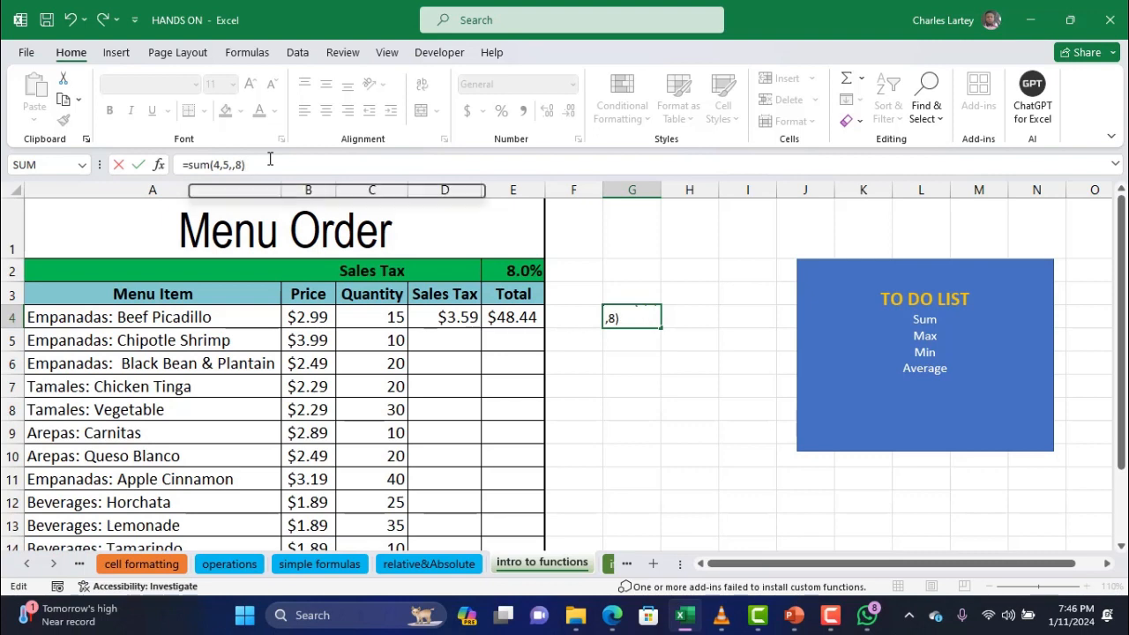
type("8")
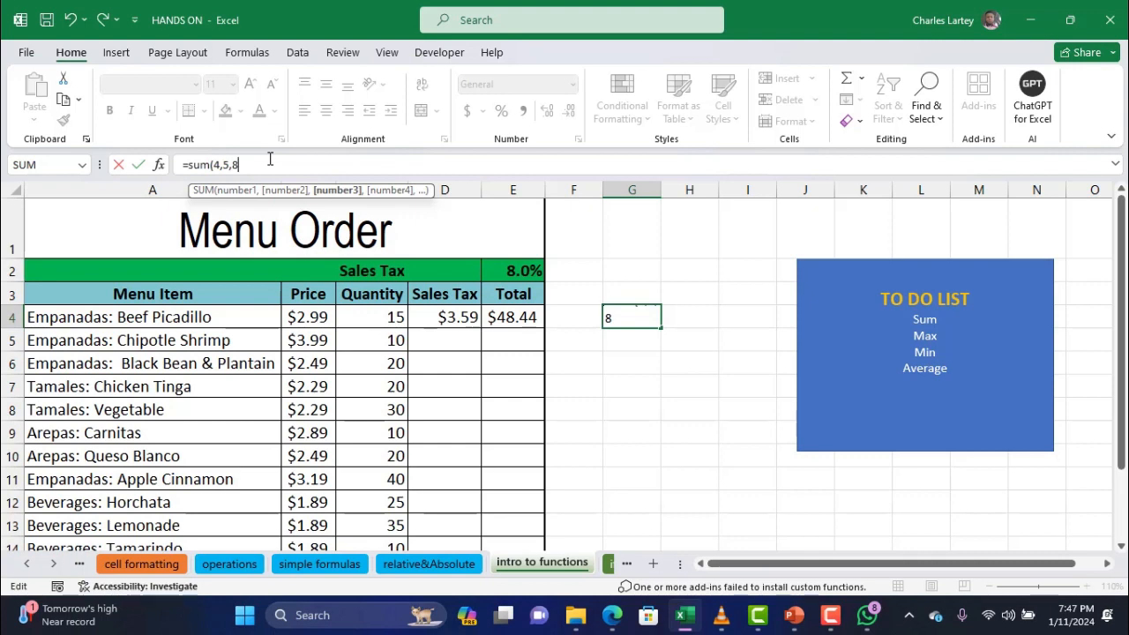
type(")")
key("Return")
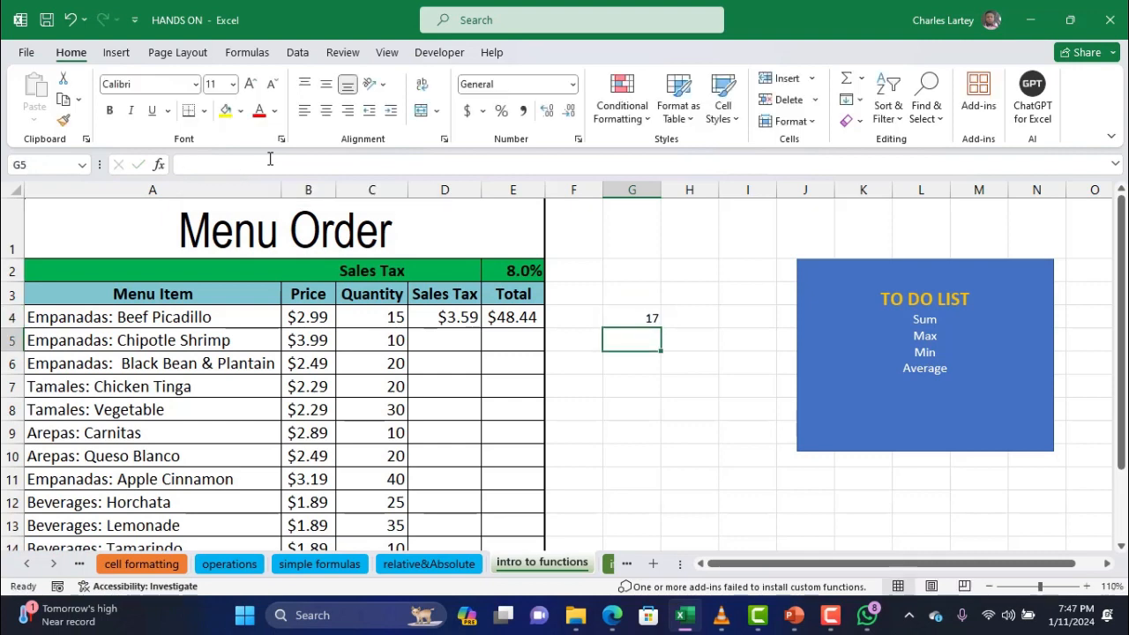
left_click(644, 318)
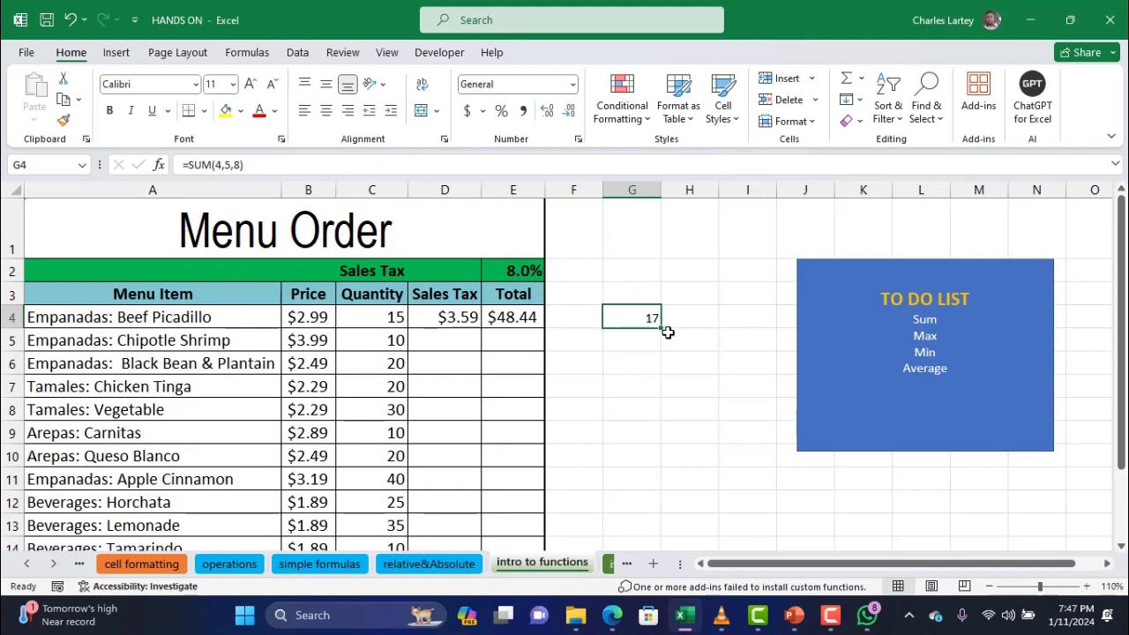
Erase the entire =SUM(4,5,8) formula from G4 in the formula bar
left_click(220, 165)
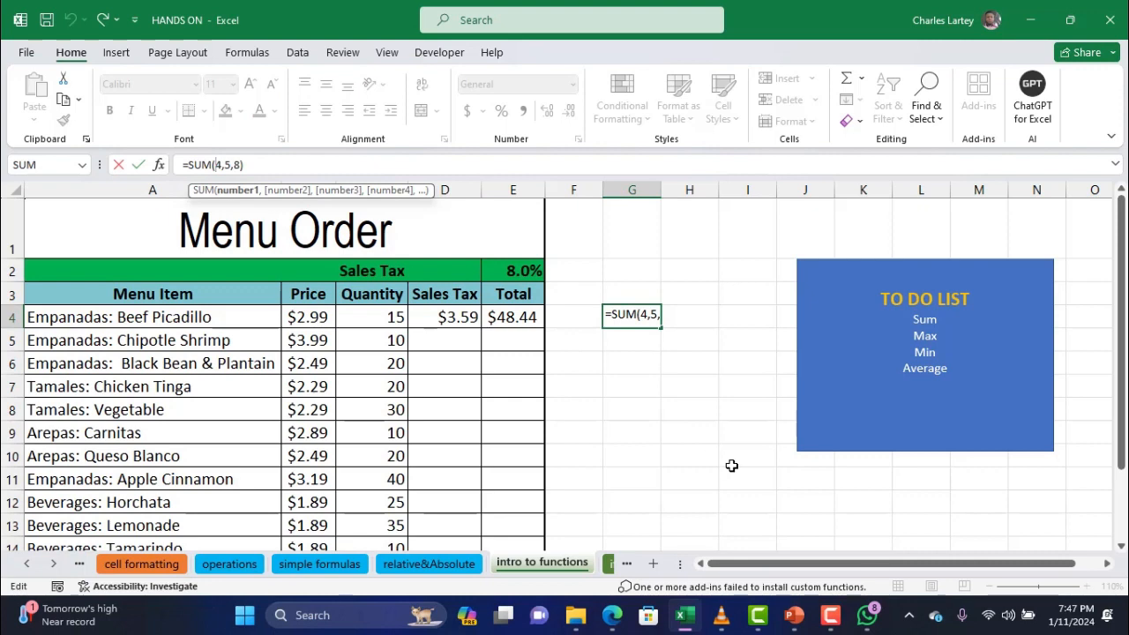
key("Delete")
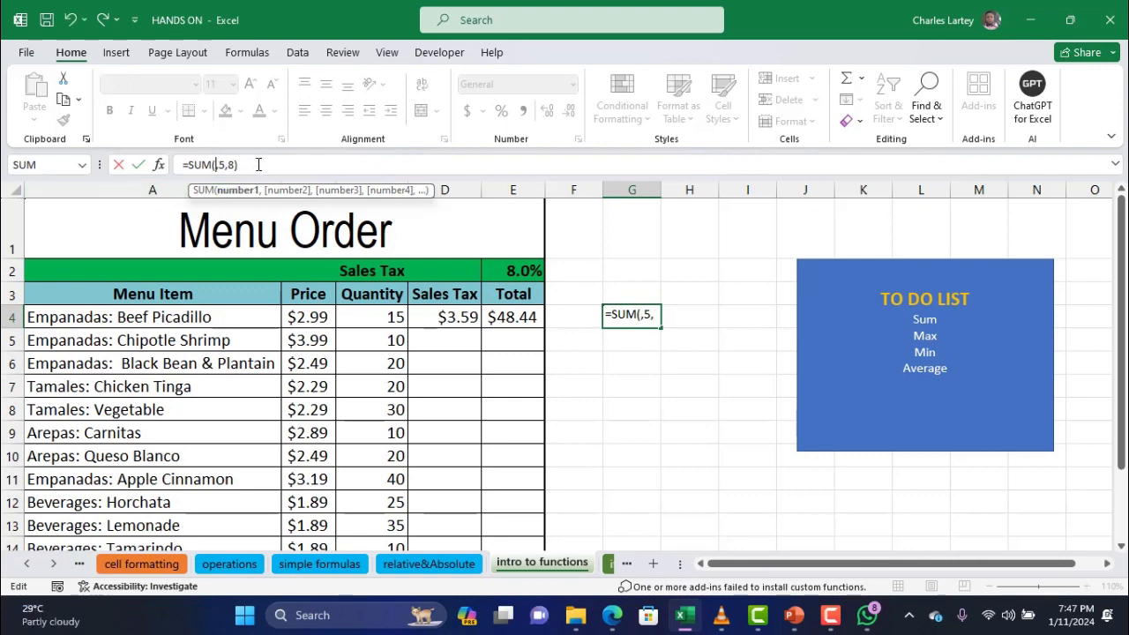
left_click_drag(240, 165, 88, 170)
key("BackSpace")
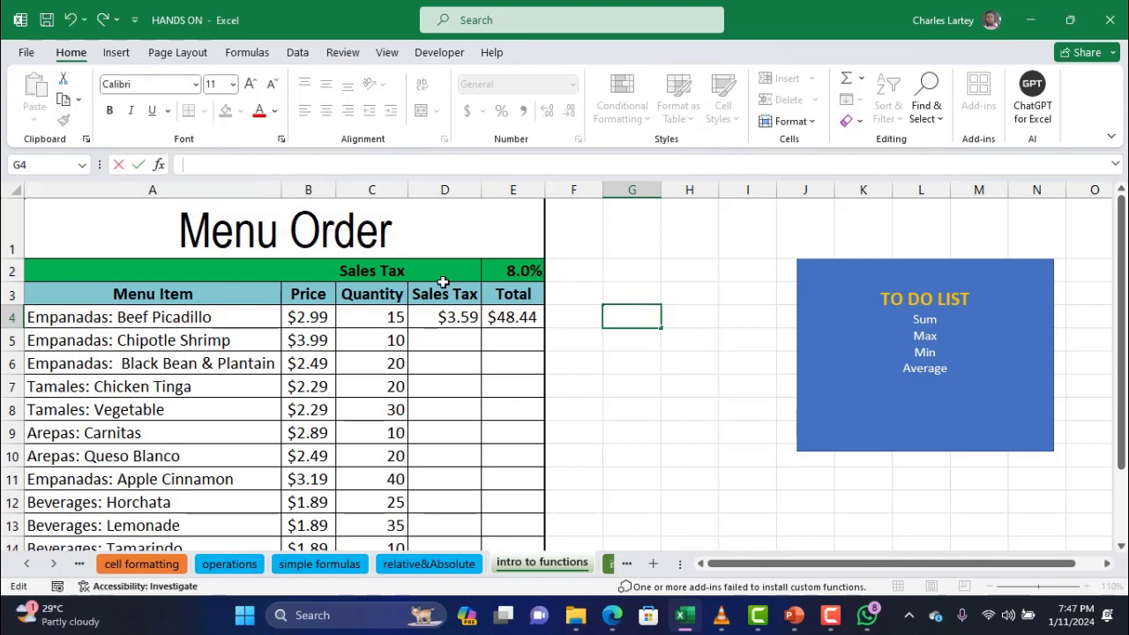
Enter =SUM(B4:B14) in G4 to total the prices as $28.29
type("=")
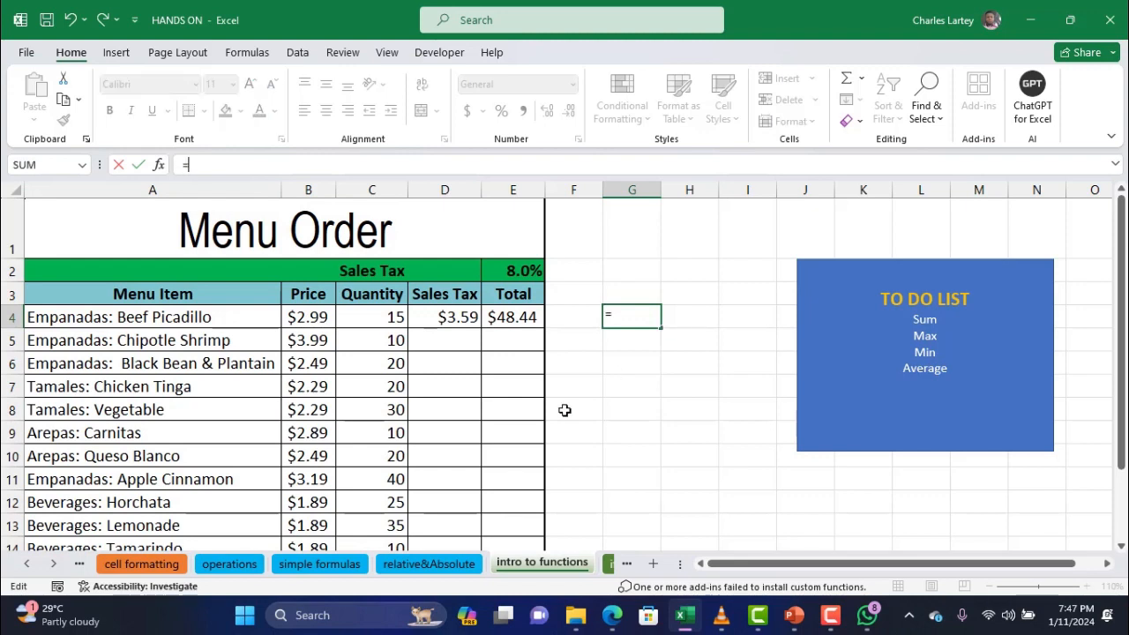
type("sum")
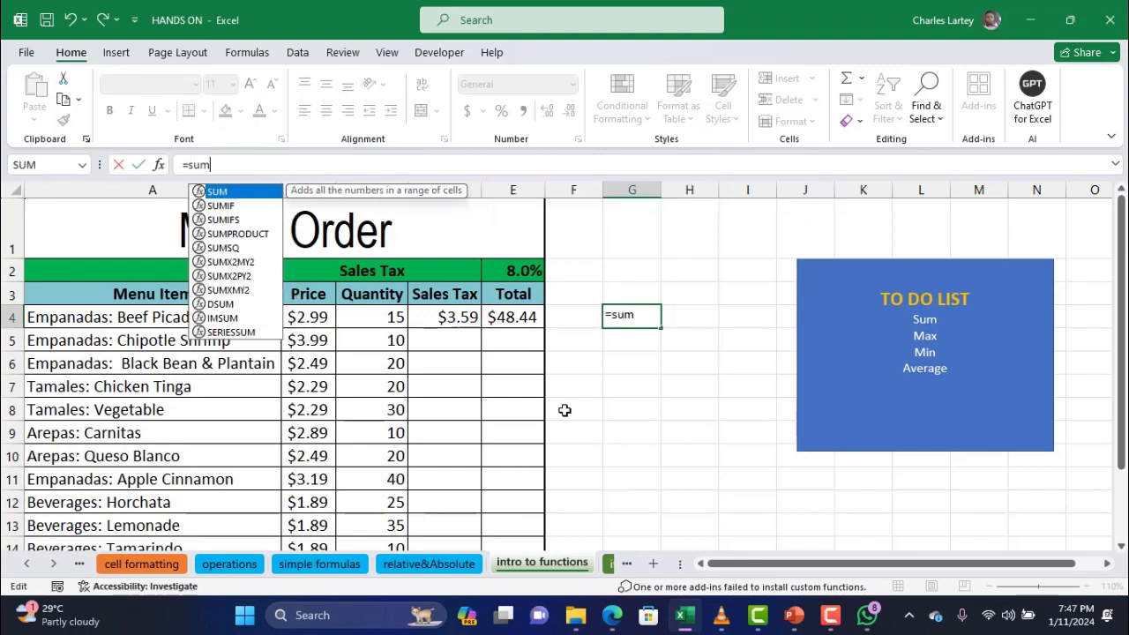
type("(")
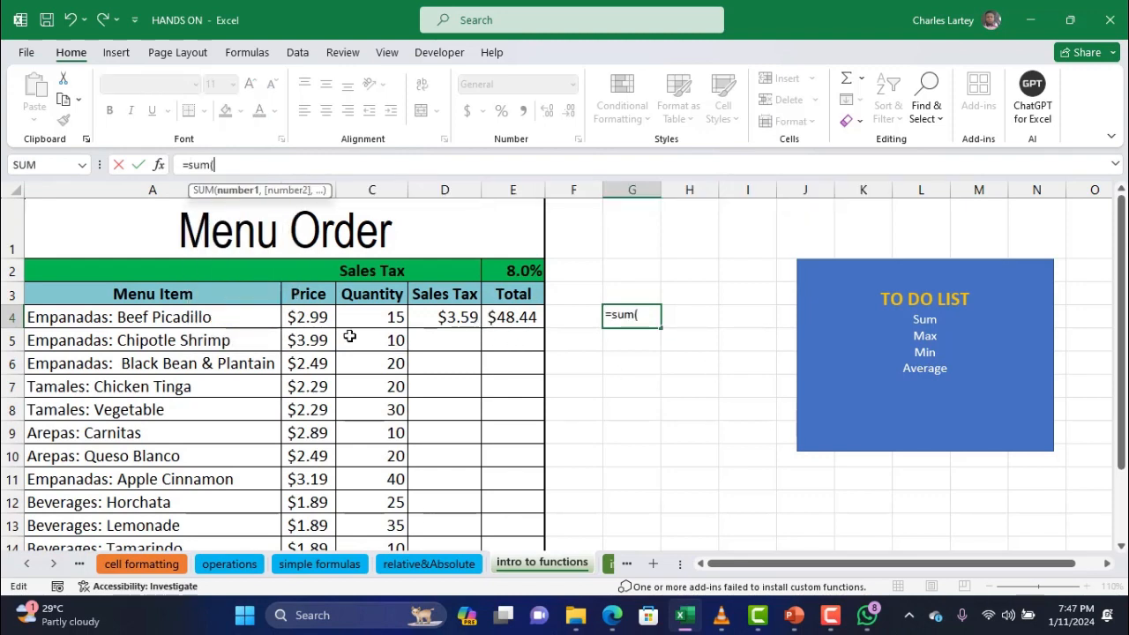
left_click_drag(320, 316, 315, 490)
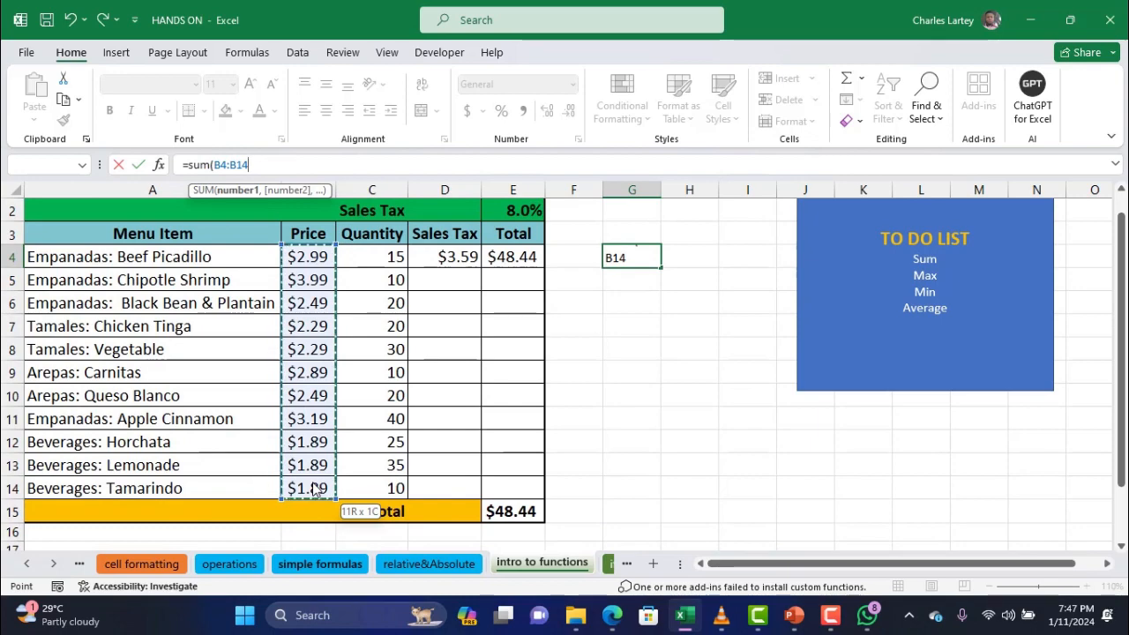
left_click_drag(315, 491, 315, 487)
scroll(315, 486, "up", 1)
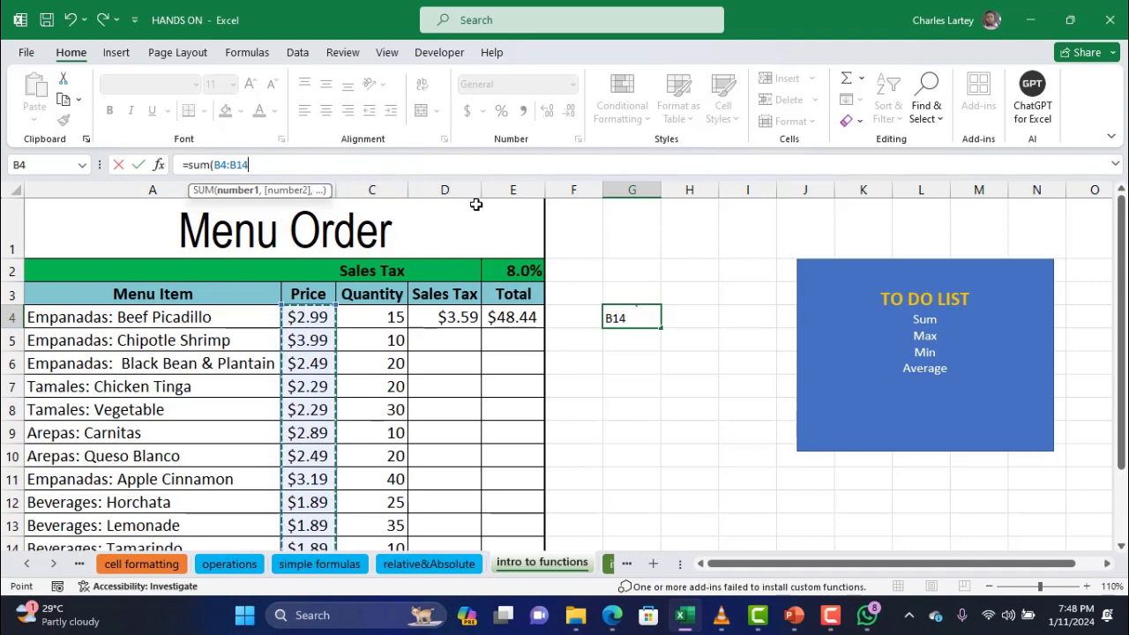
left_click(227, 165)
type(":")
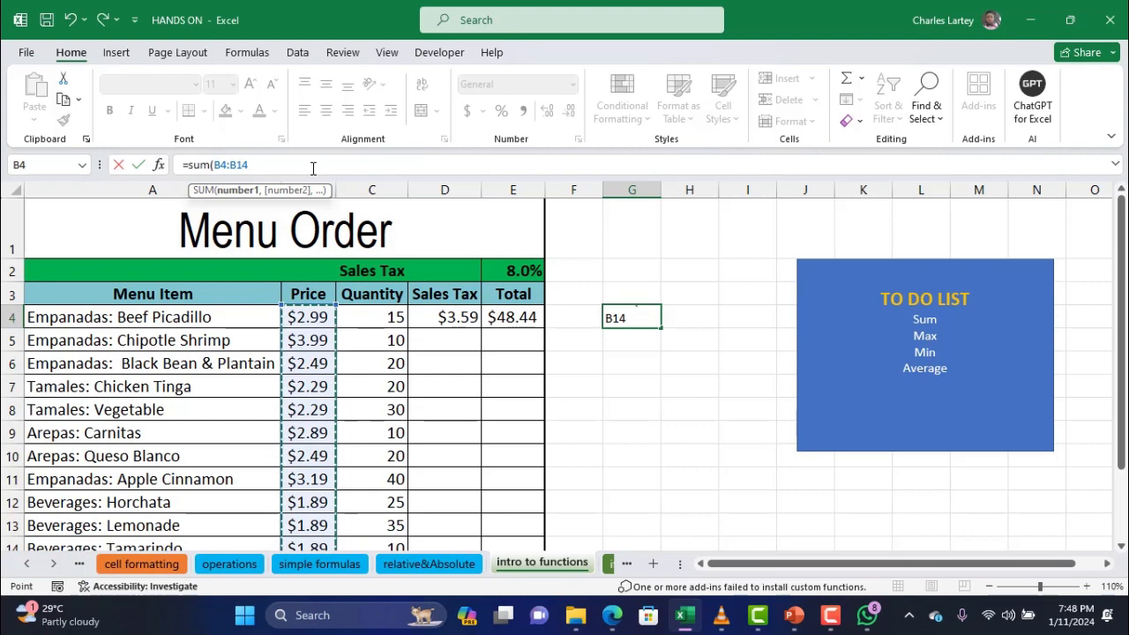
type(")")
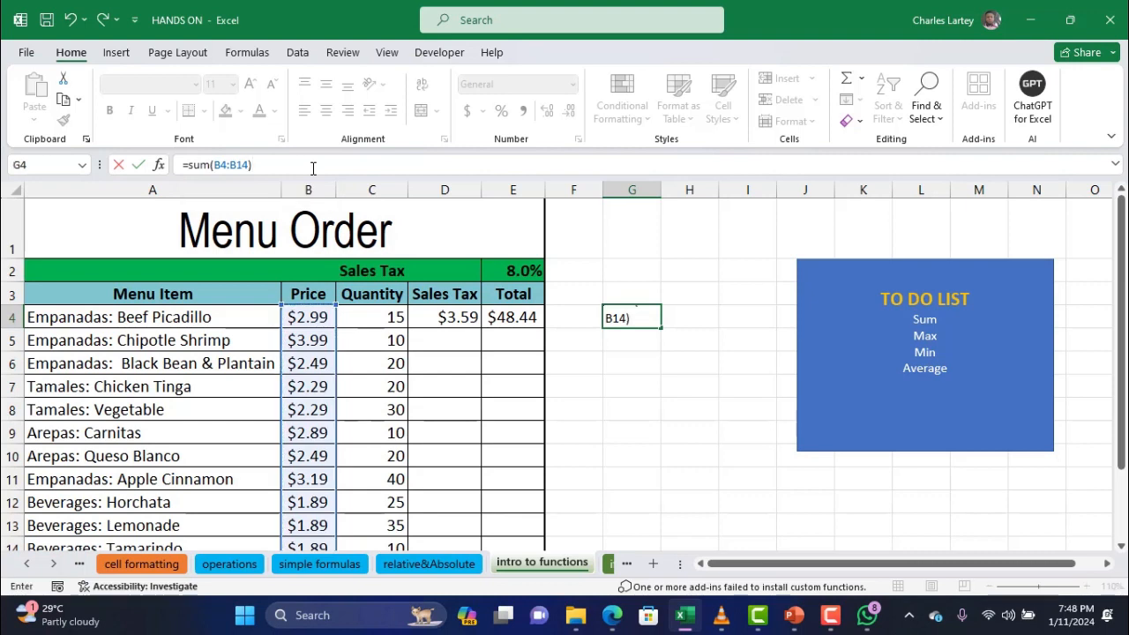
key("Return")
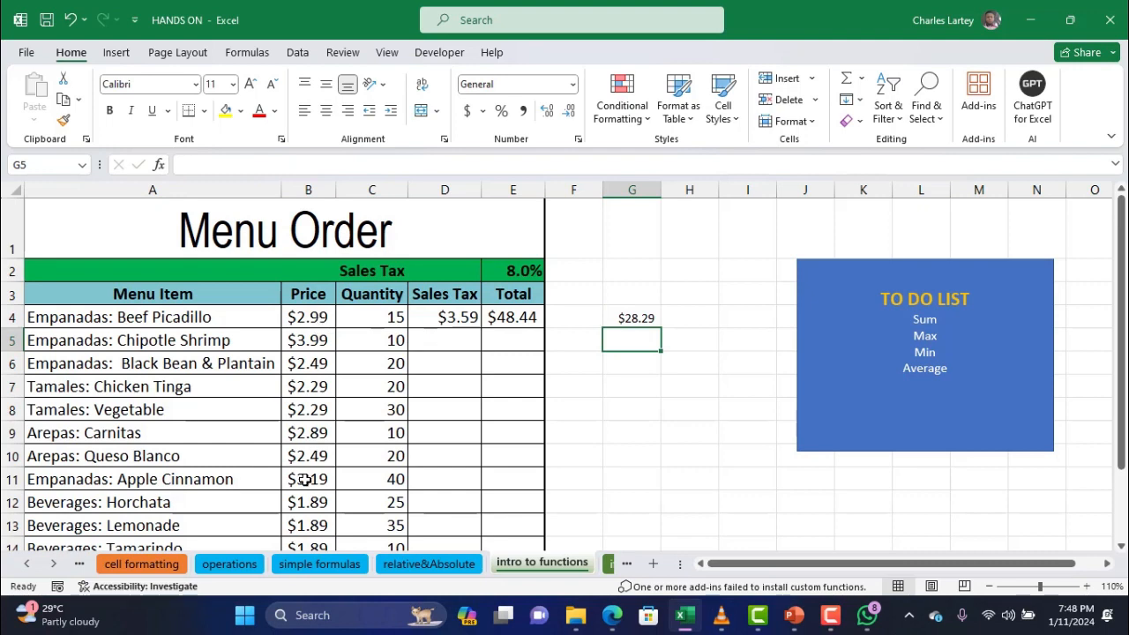
left_click(650, 319)
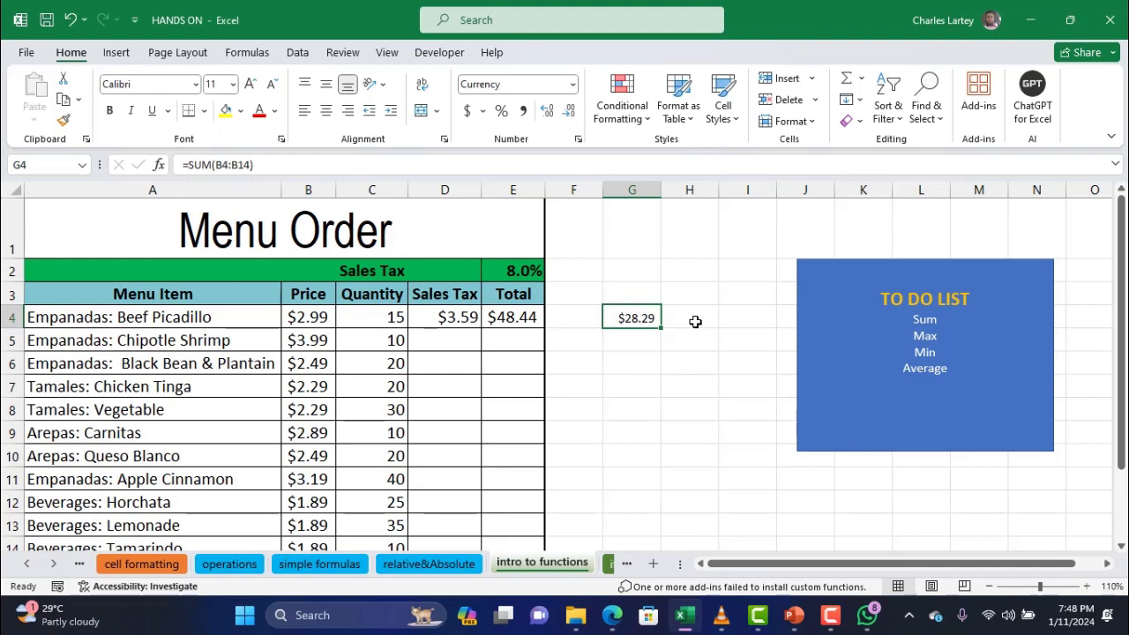
left_click(456, 322)
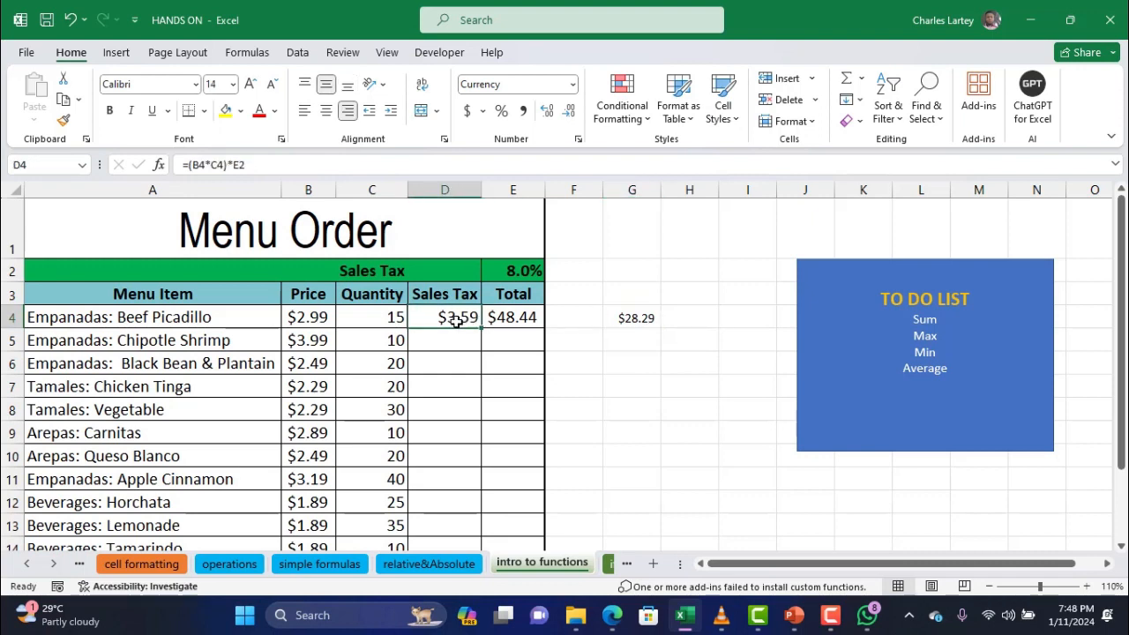
left_click(512, 319)
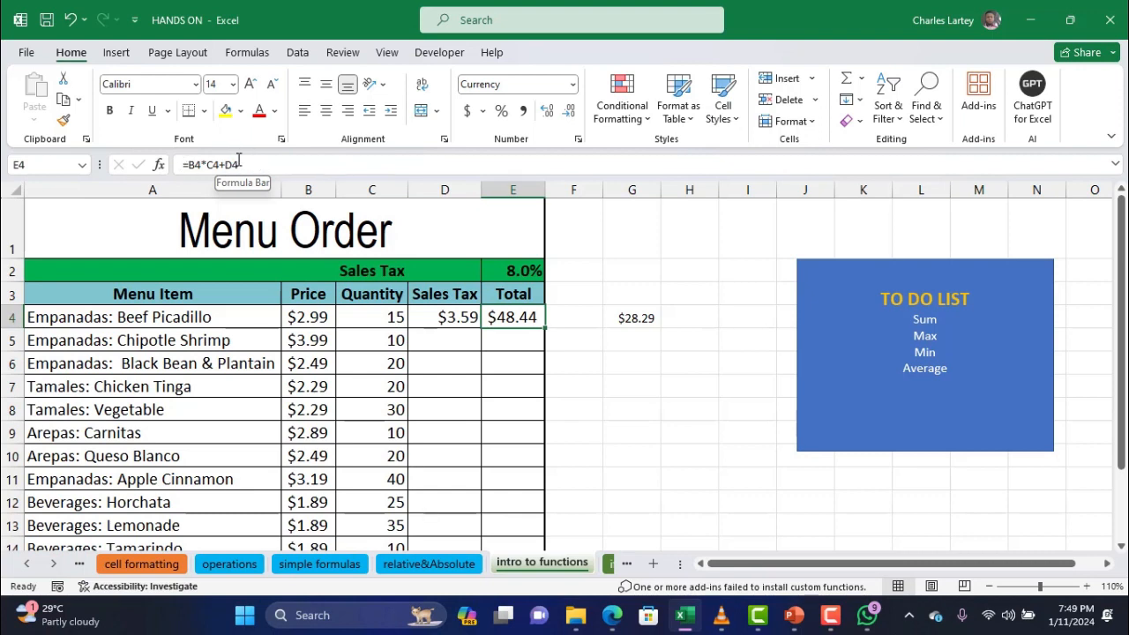
Change E4's formula from =B4*C4+D4 to =SUM(B4*C4,D4)
left_click(191, 164)
type("sum")
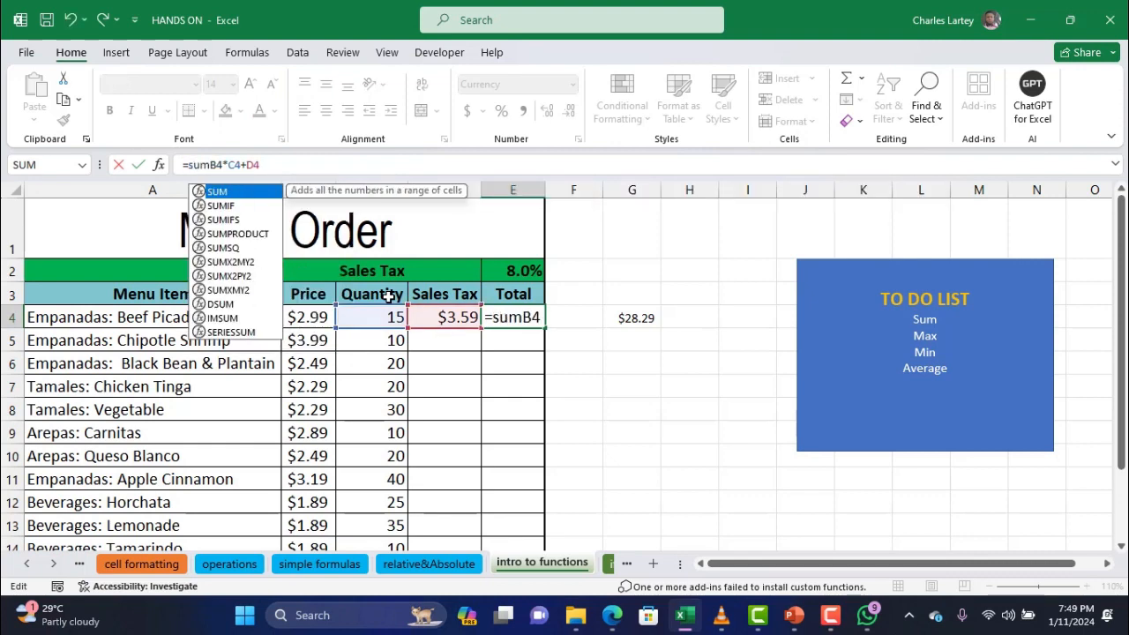
type("(")
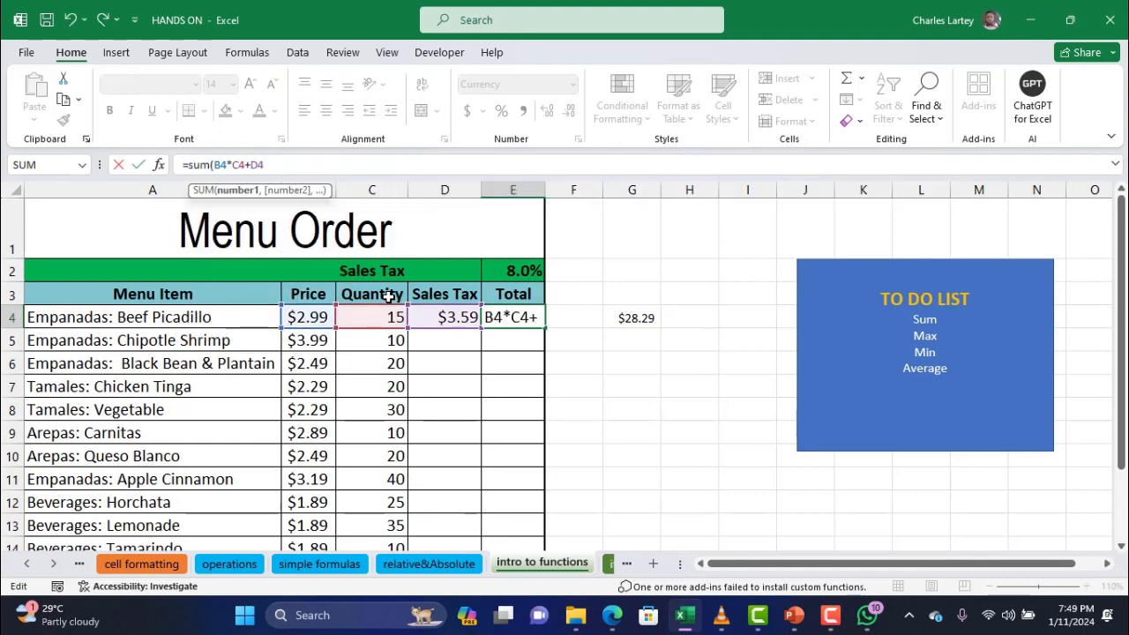
left_click(252, 164)
key("BackSpace")
type(",D4")
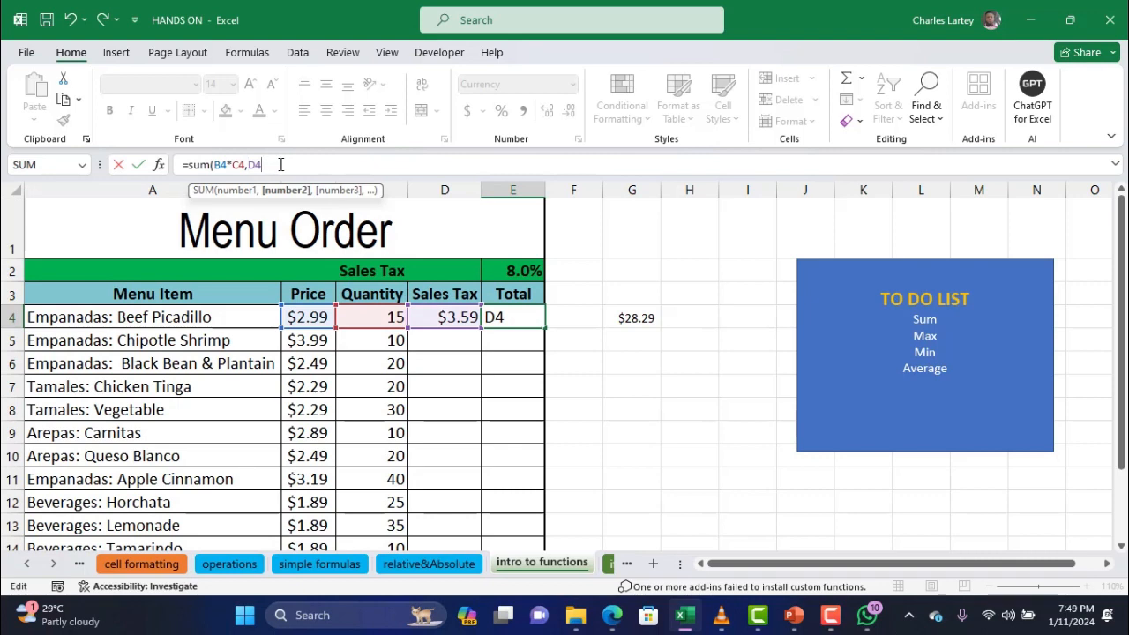
type(")")
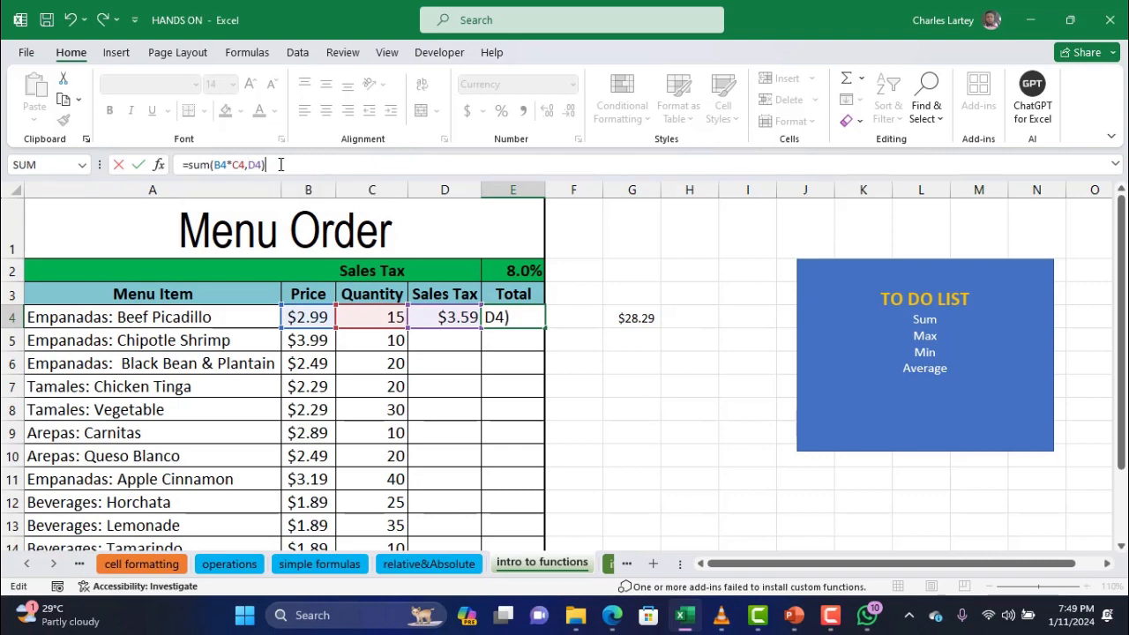
key("Return")
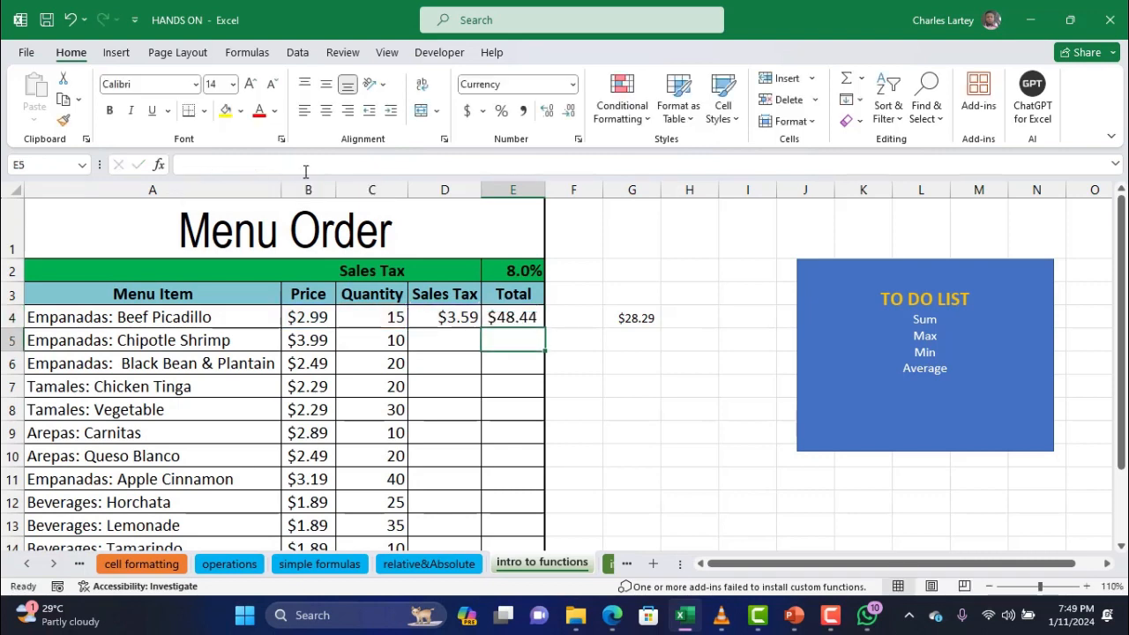
left_click(525, 321)
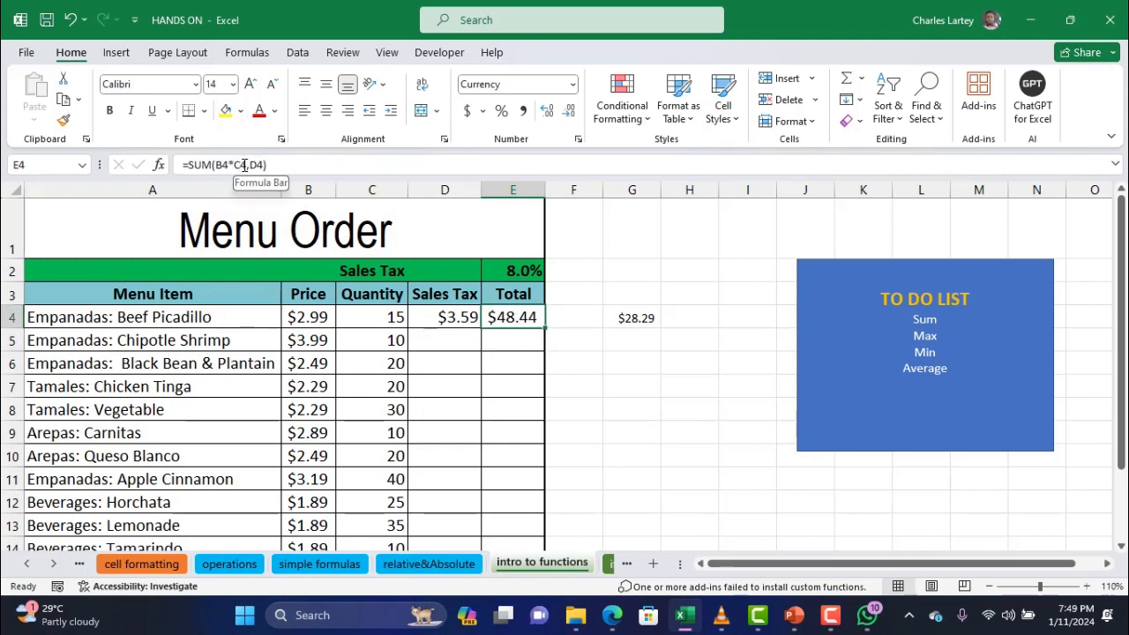
Highlight the B4*C4 and D4 arguments in E4's formula, then commit it unchanged
left_click_drag(248, 165, 220, 167)
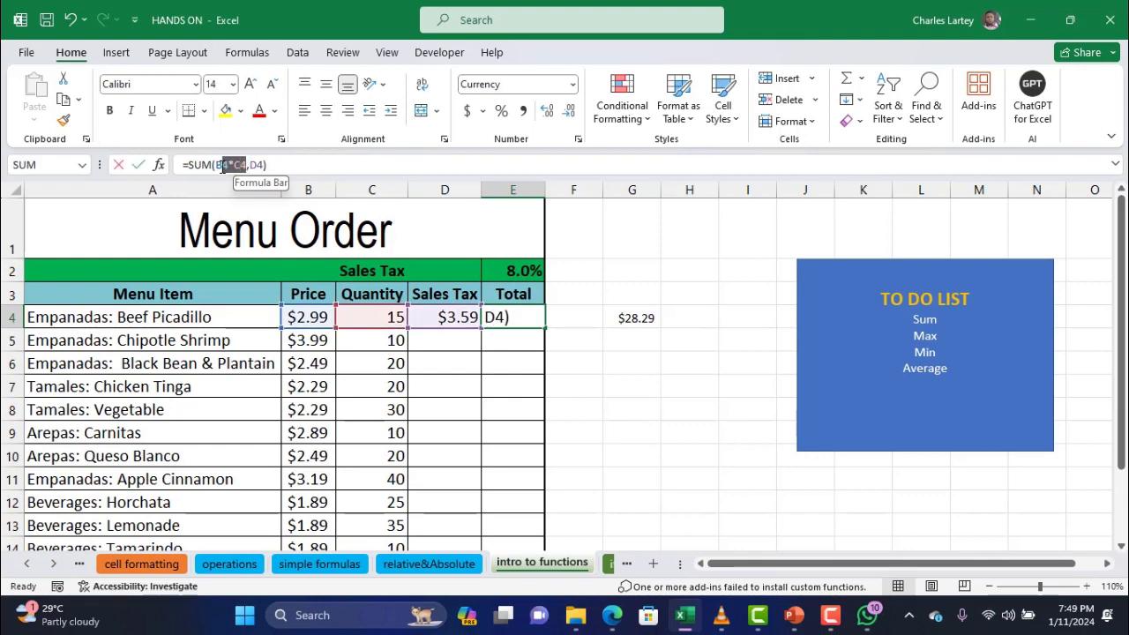
left_click(234, 166)
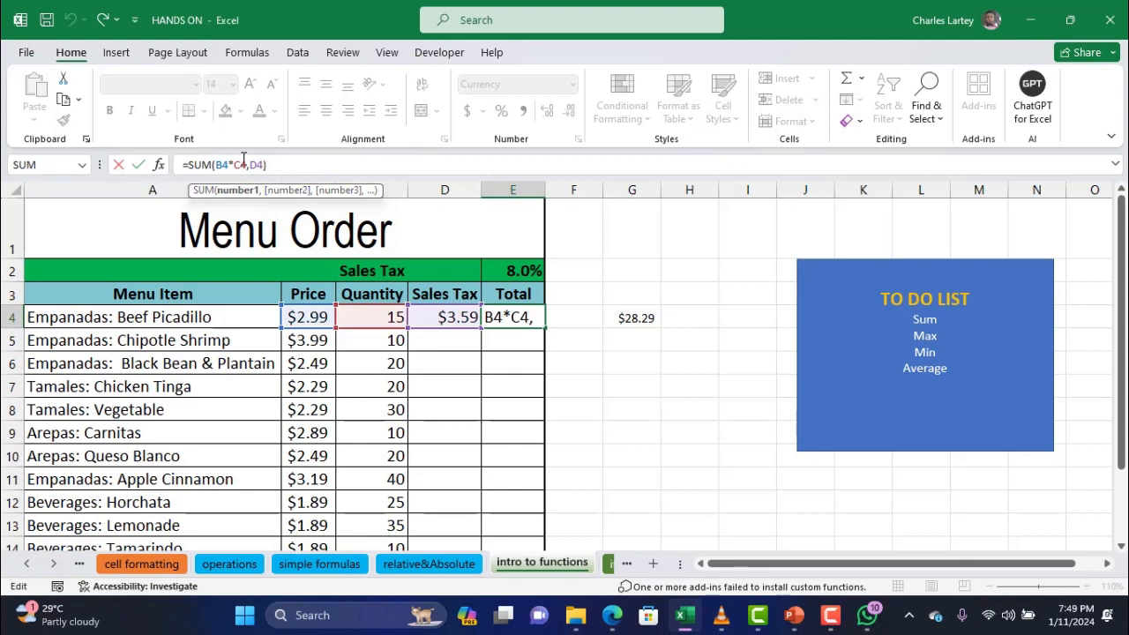
left_click_drag(247, 164, 219, 168)
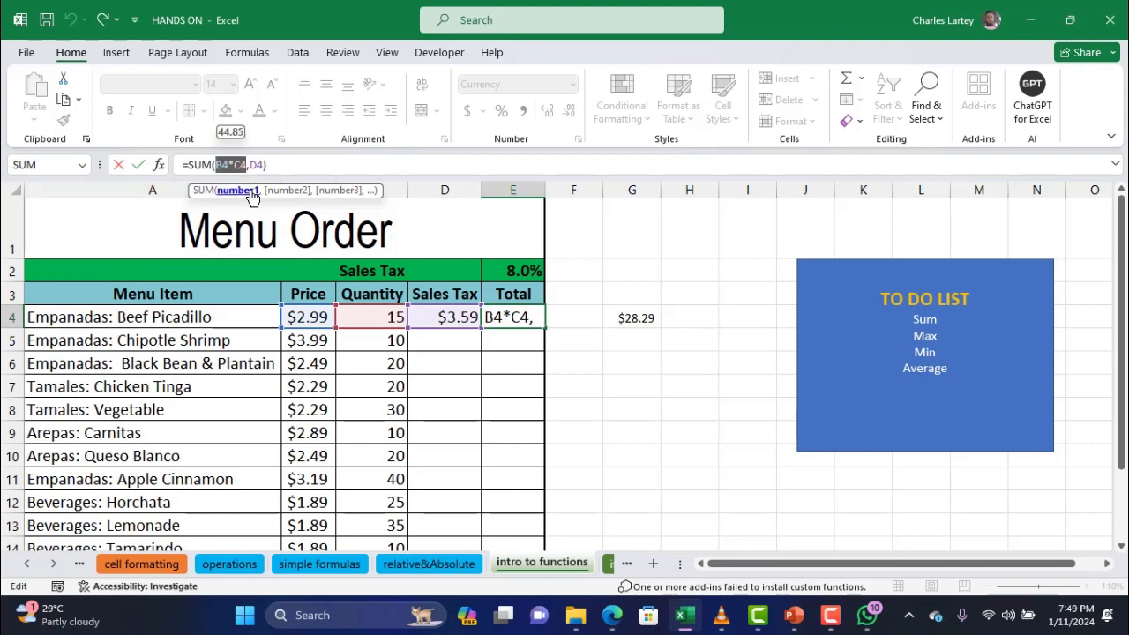
left_click_drag(263, 165, 246, 165)
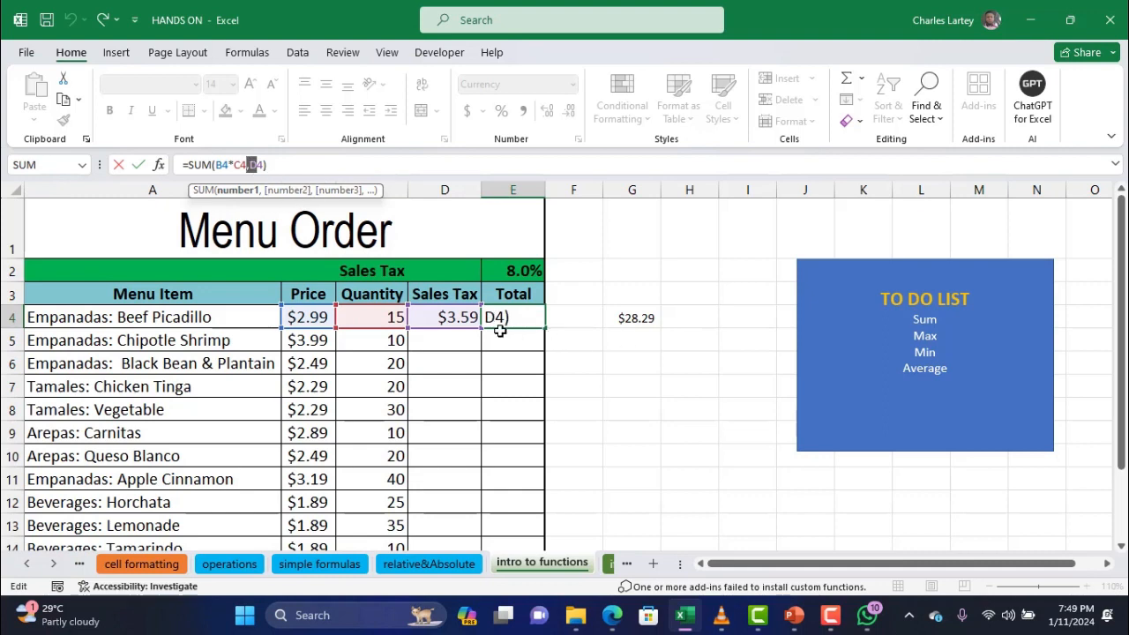
key("Return")
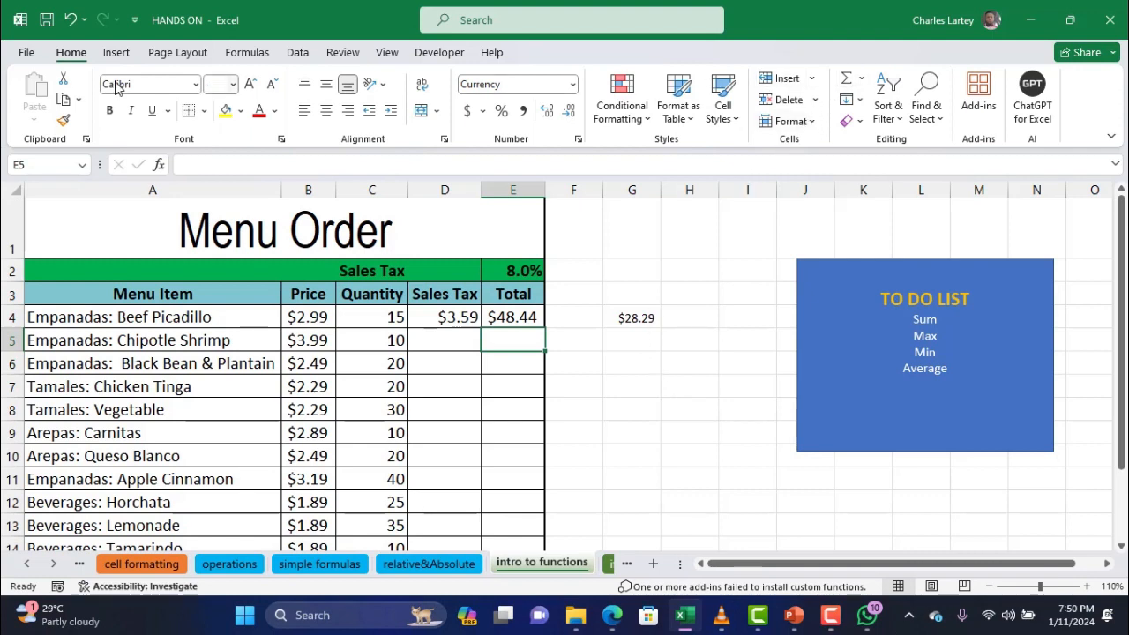
Open and dismiss the AutoSum calculations list, leaving F6 selected
left_click(862, 79)
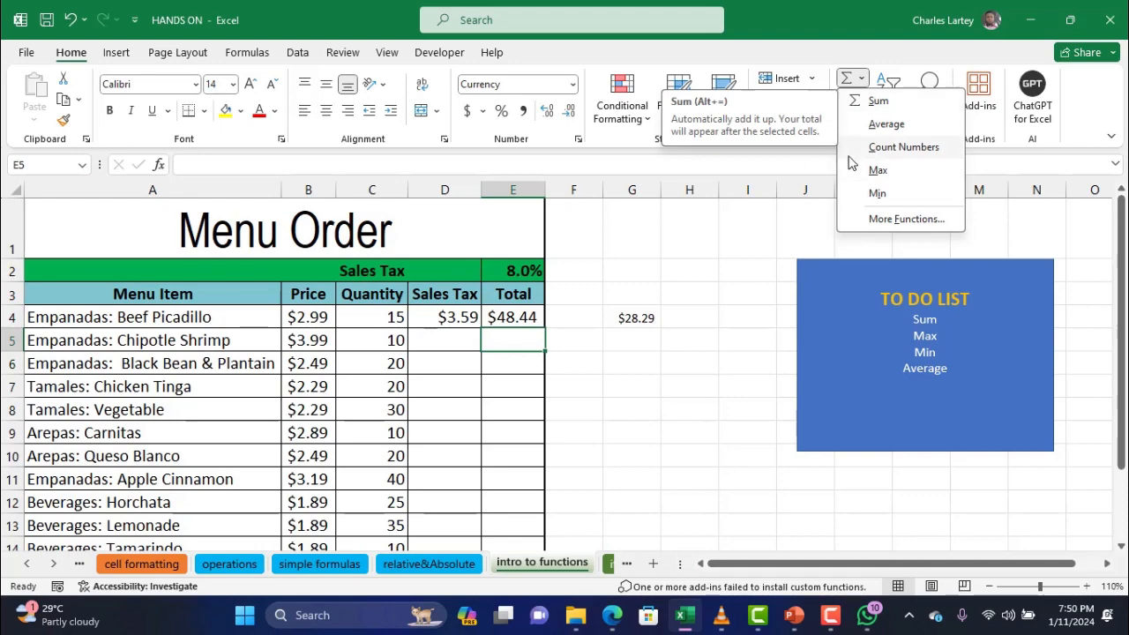
left_click(565, 364)
left_click(565, 364)
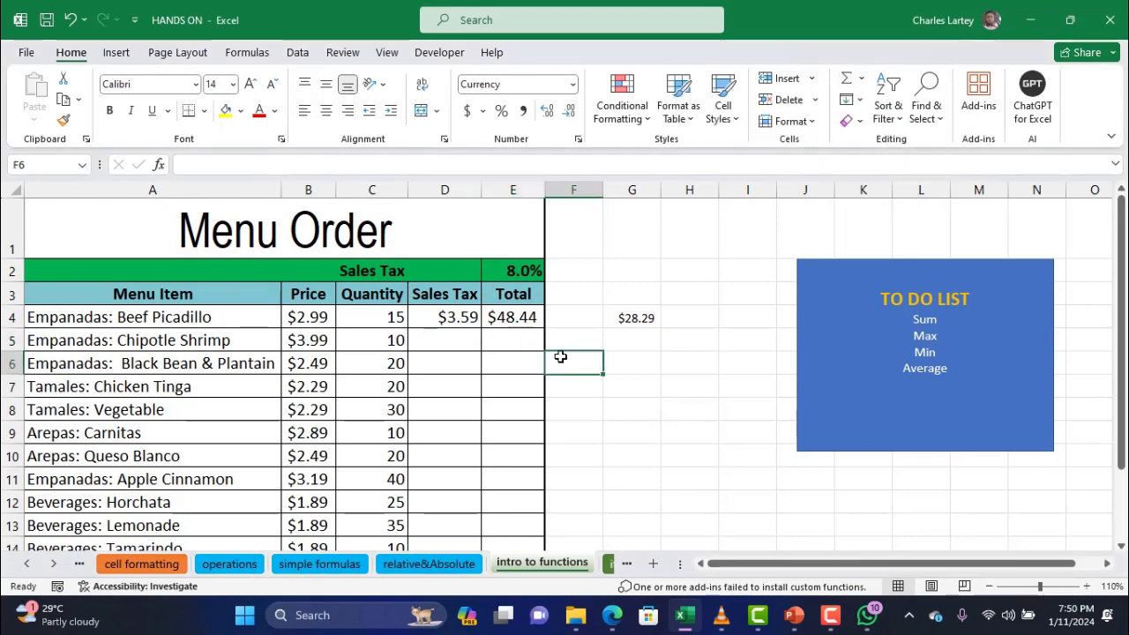
scroll(563, 360, "down", 3)
scroll(560, 356, "up", 1)
scroll(560, 357, "up", 2)
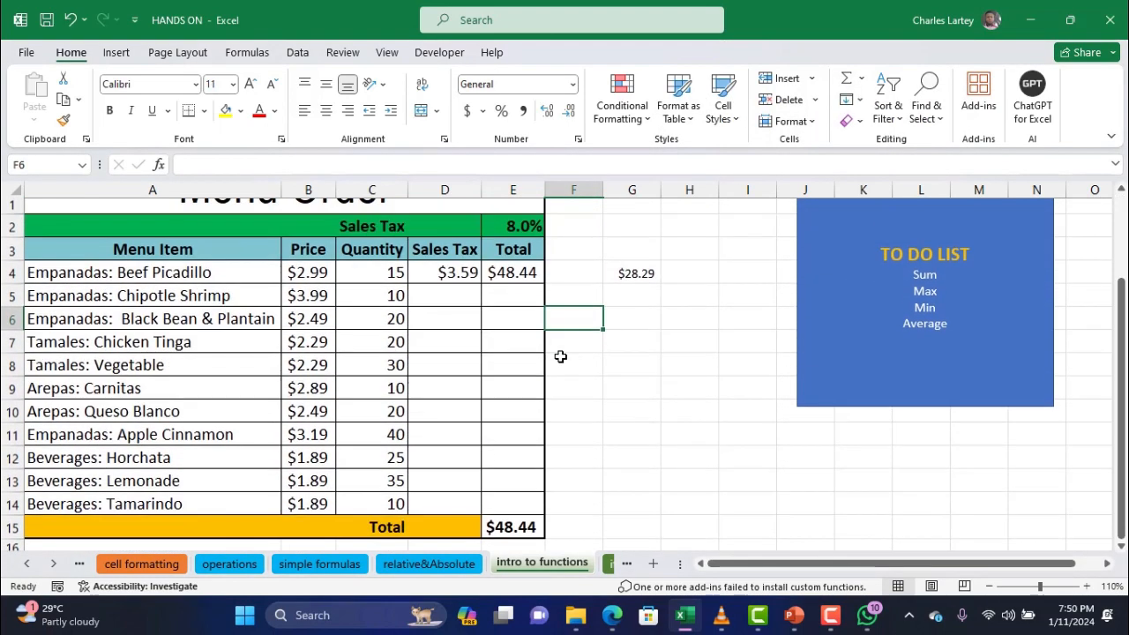
scroll(560, 356, "down", 1)
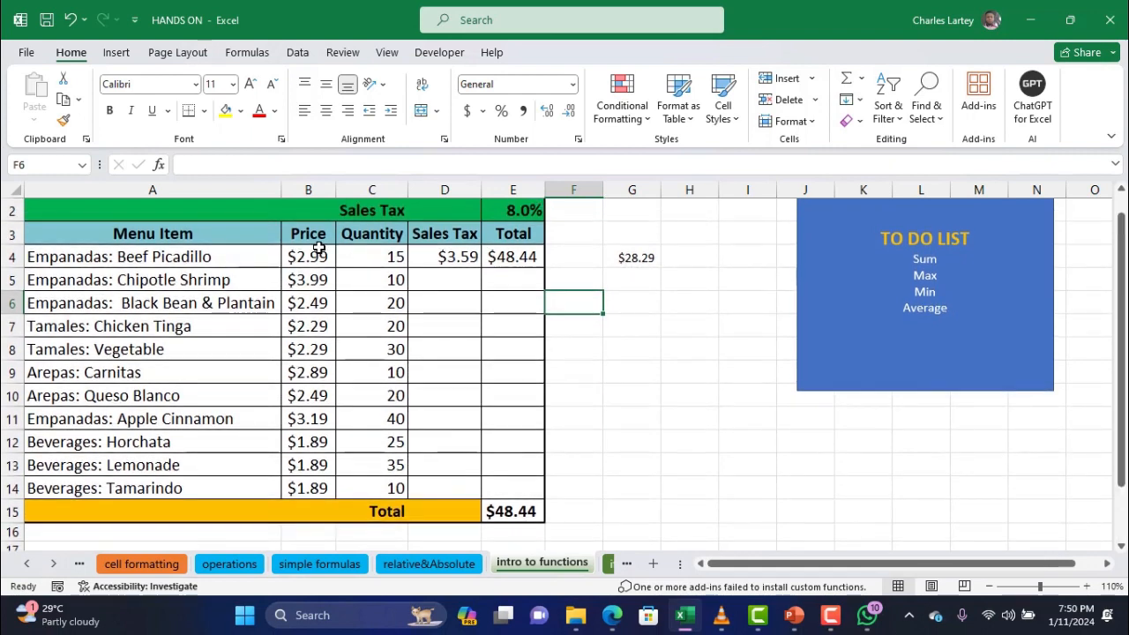
Unmerge the Total label in A15 and select B15 under the prices
left_click(296, 510)
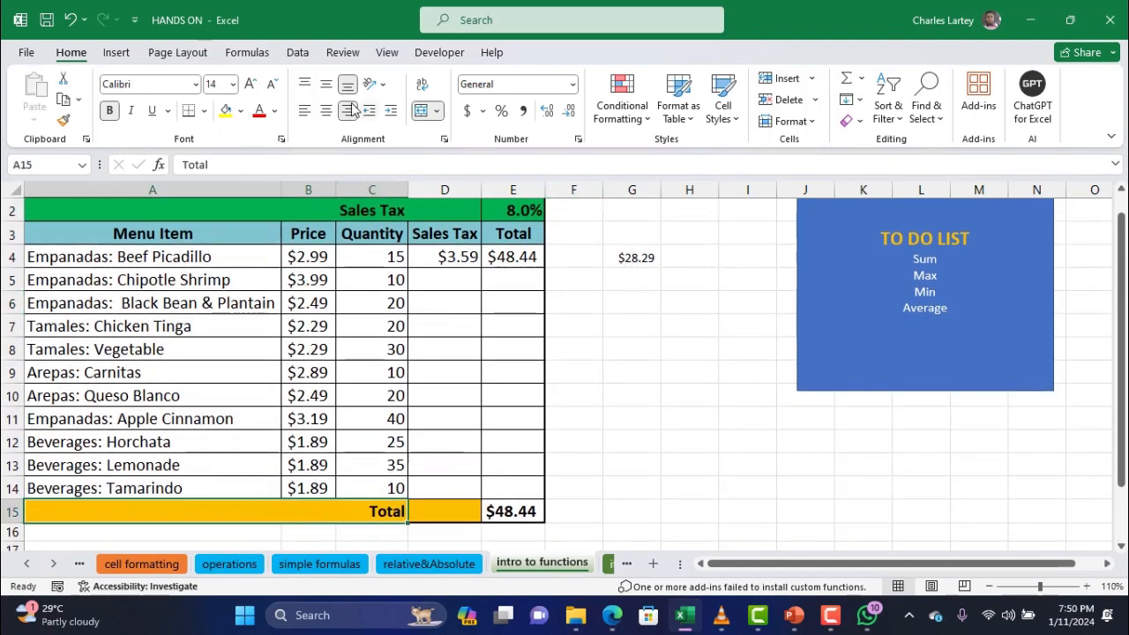
left_click(422, 110)
left_click(305, 511)
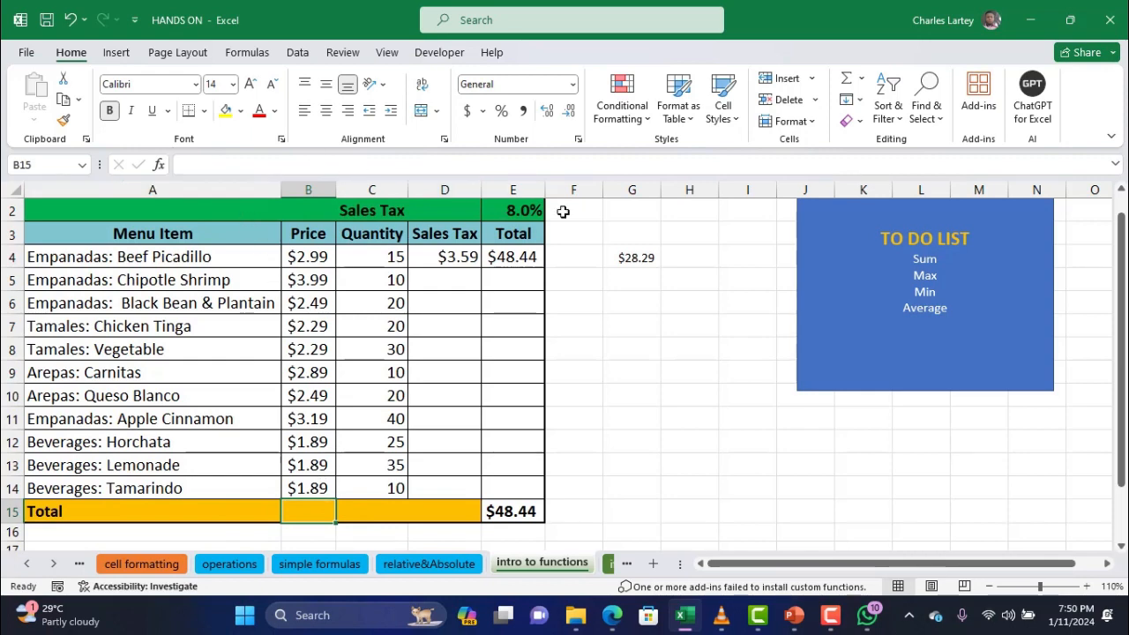
Use AutoSum to put =SUM(B4:B14) in B15, showing the $28.29 total
left_click(863, 81)
left_click(877, 101)
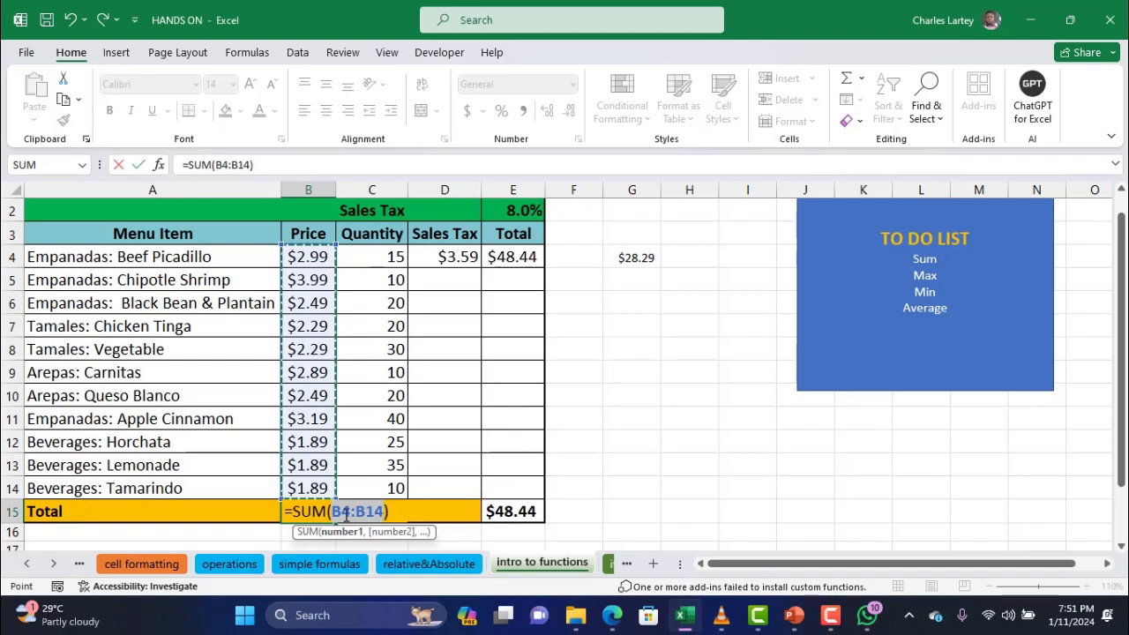
key("Return")
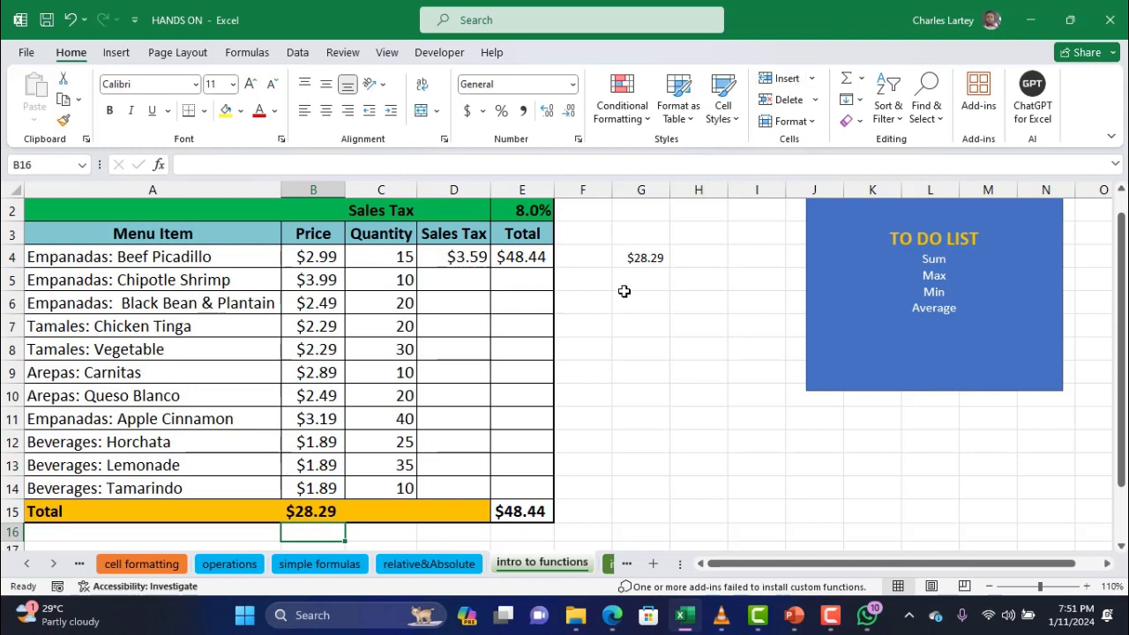
left_click(589, 303)
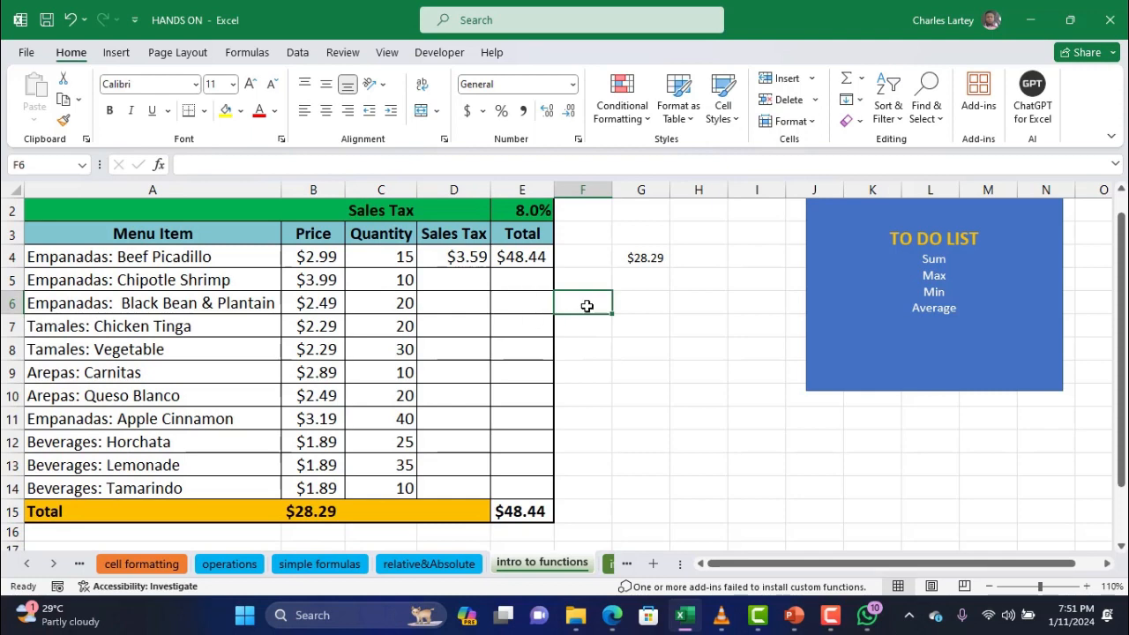
left_click(863, 79)
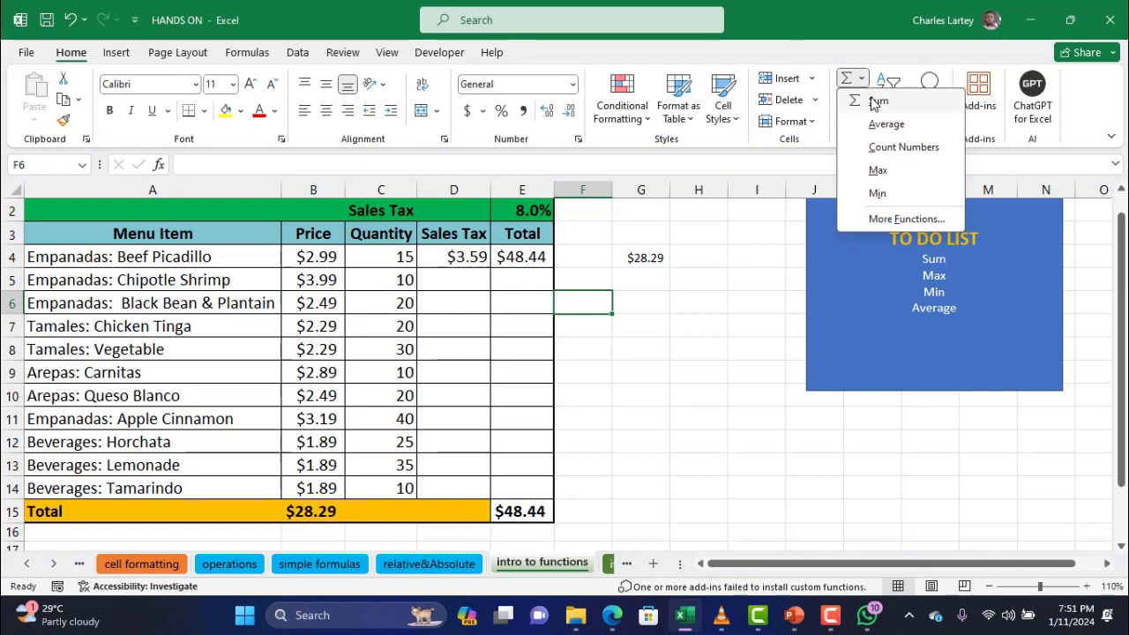
left_click(878, 100)
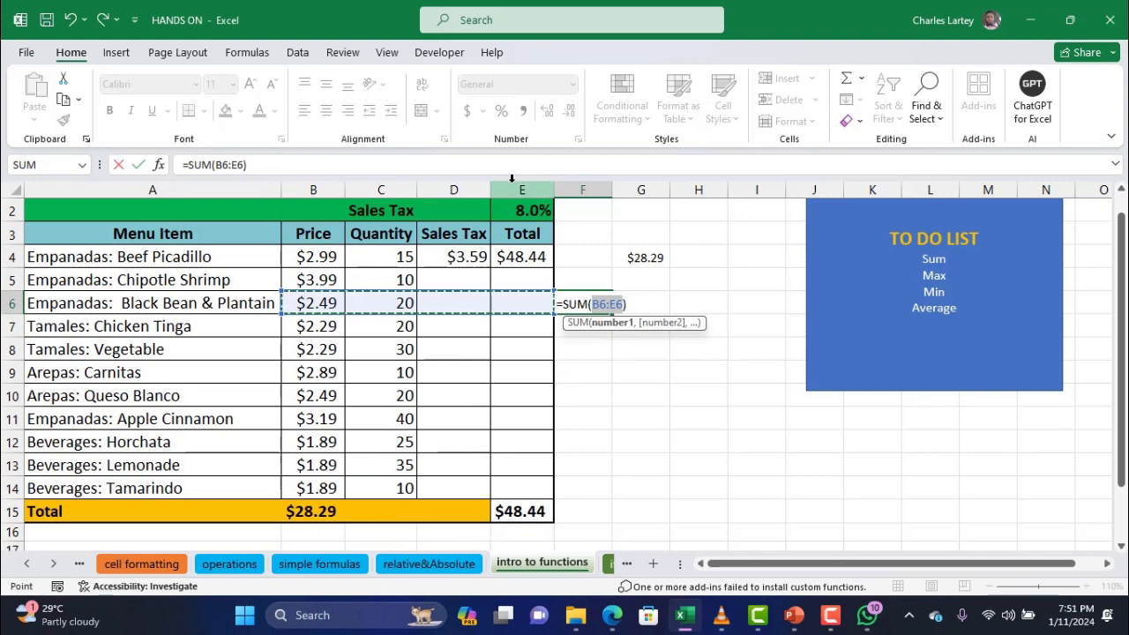
left_click(350, 175)
left_click_drag(350, 174, 182, 166)
key("BackSpace")
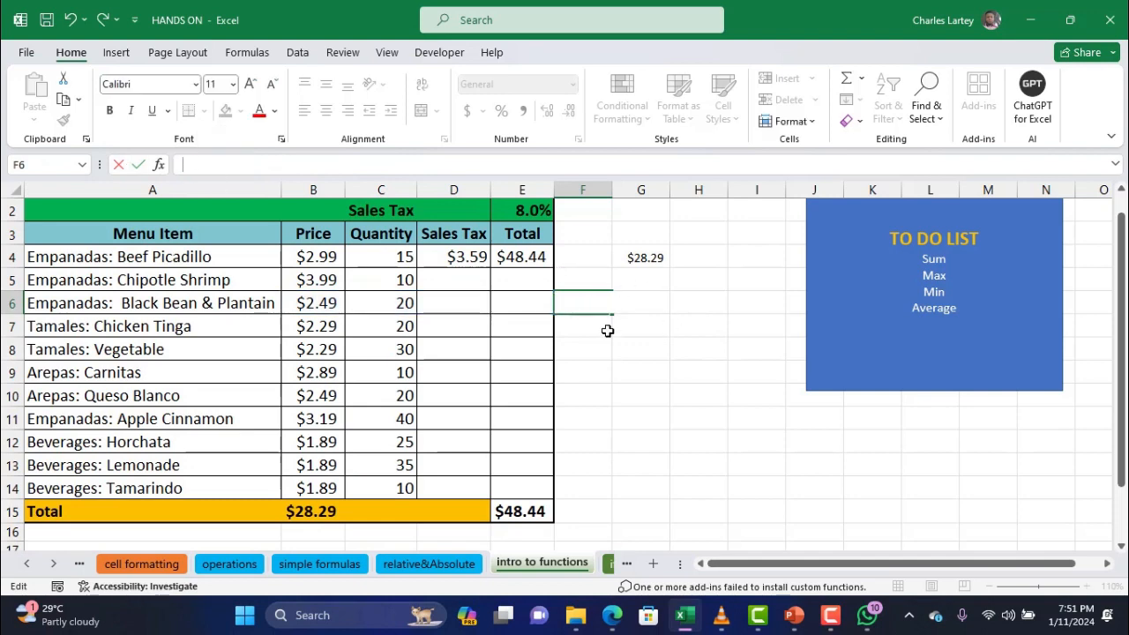
left_click(596, 303)
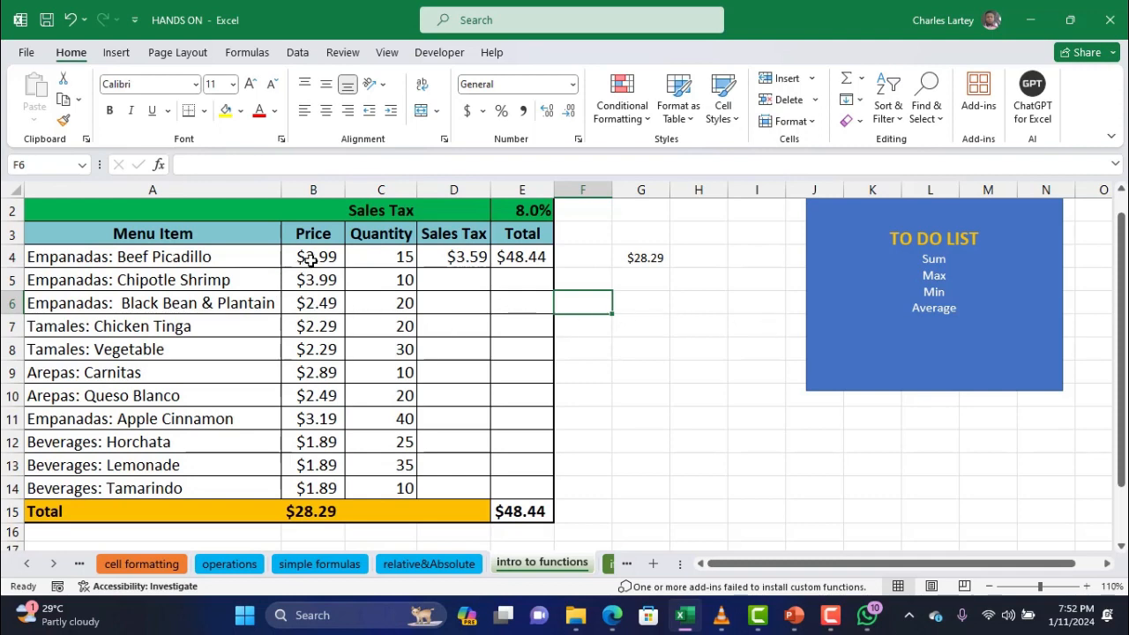
Enter =MAX(6,5,8,9,1) in G6 so it returns 9
left_click_drag(310, 260, 323, 509)
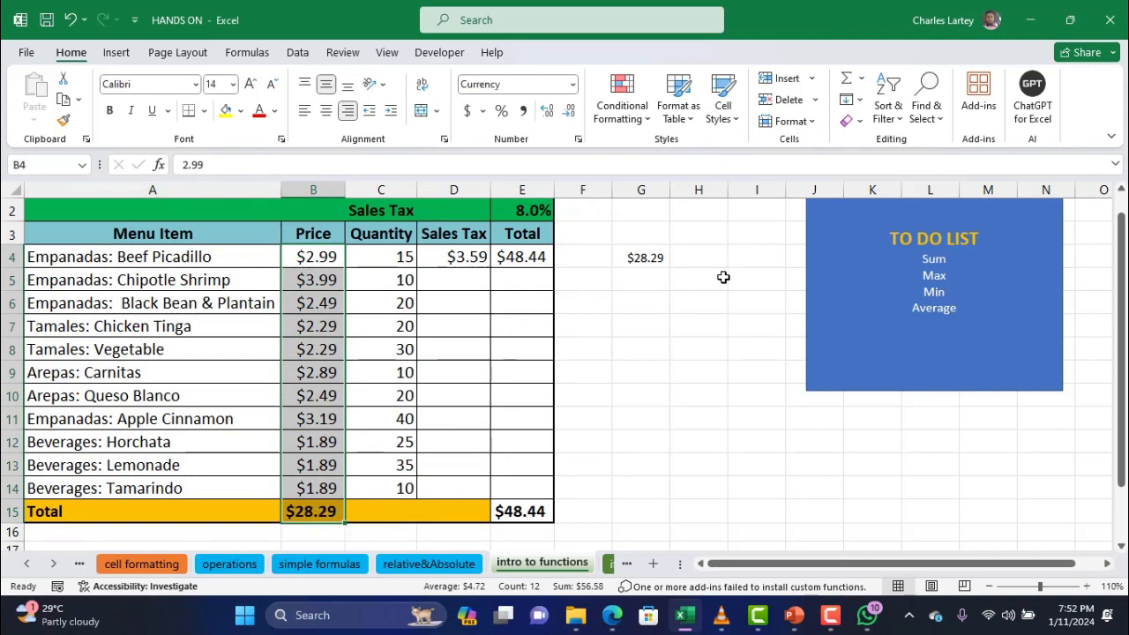
left_click(636, 296)
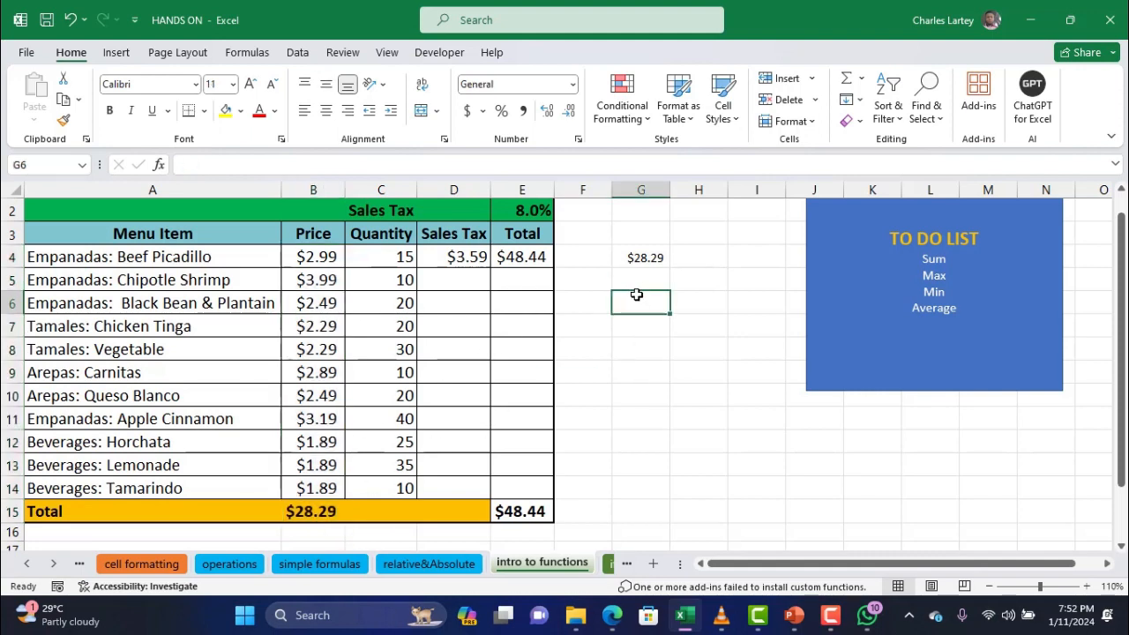
type("=")
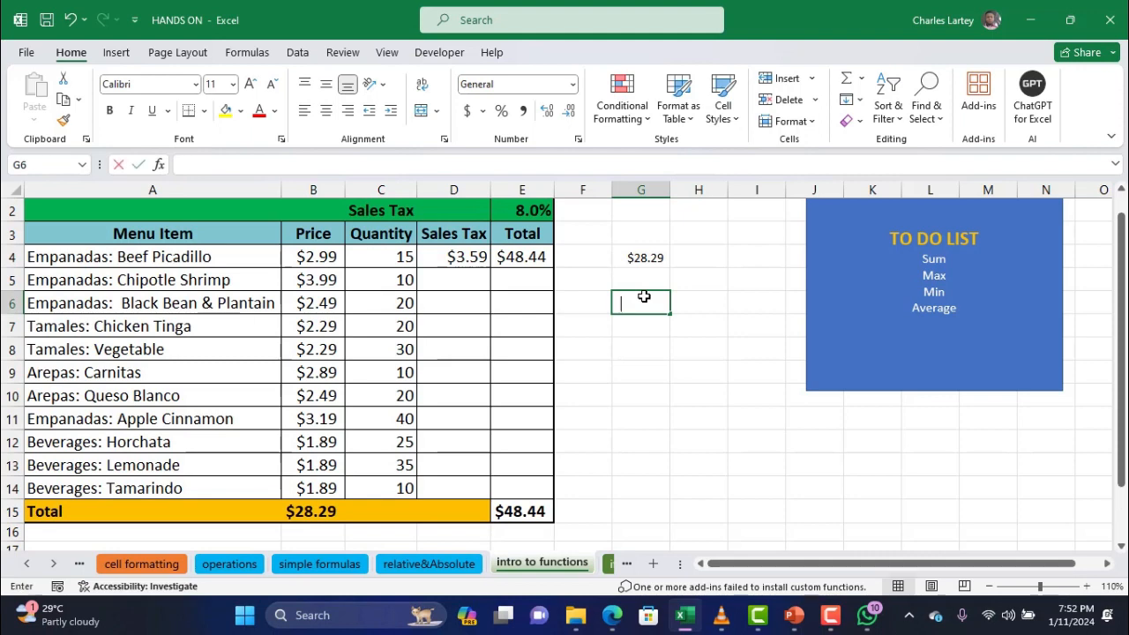
type("max")
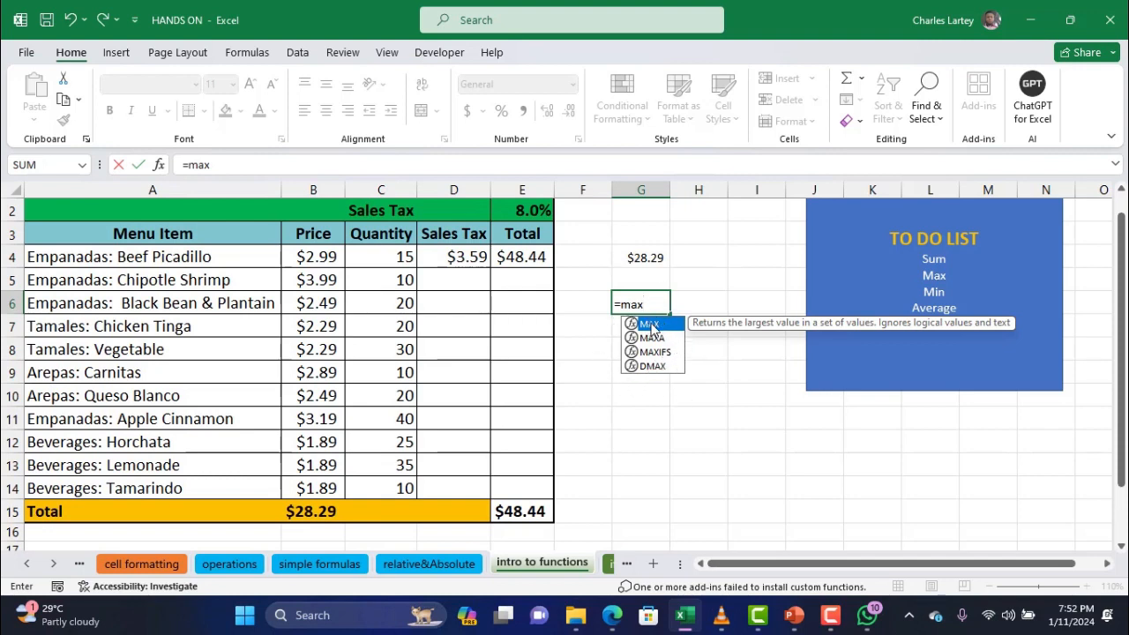
double_click(648, 326)
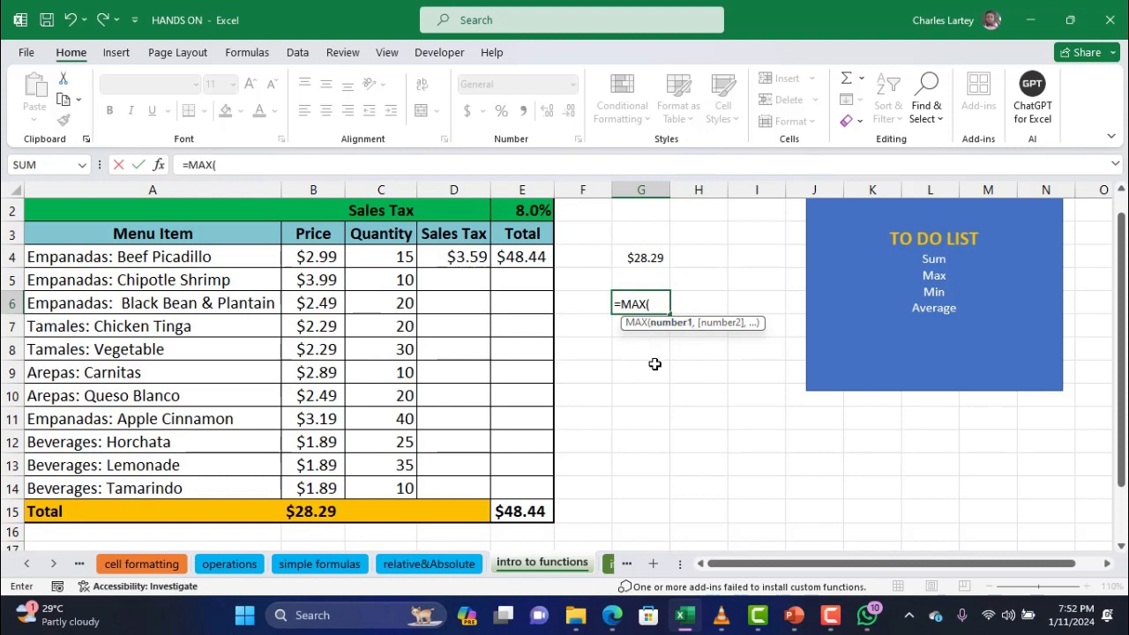
type("6")
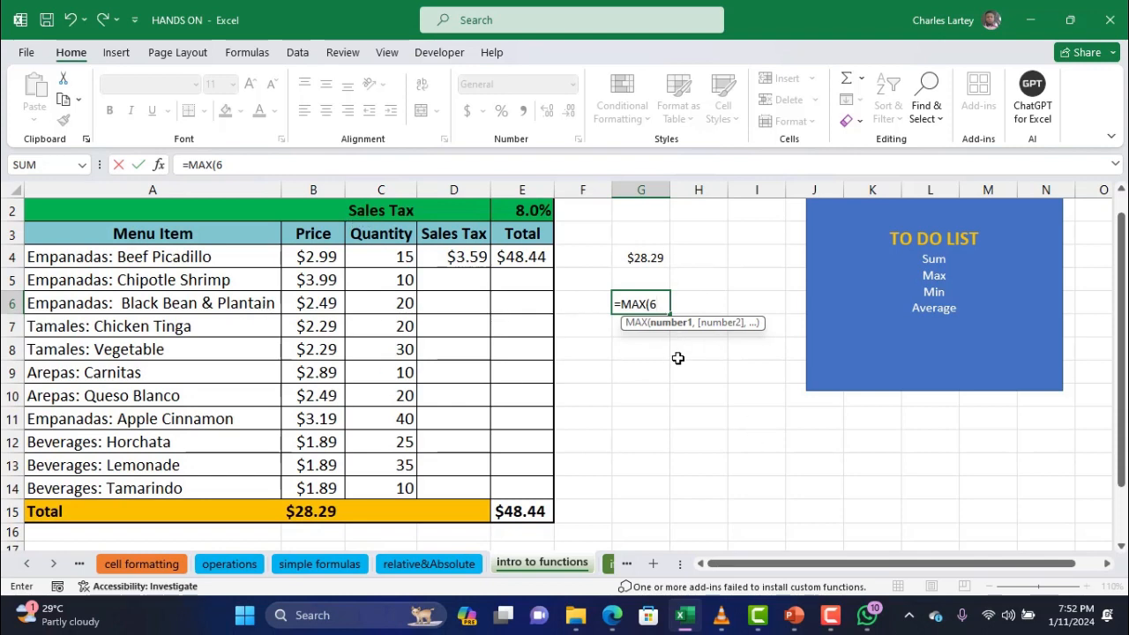
type(",5,")
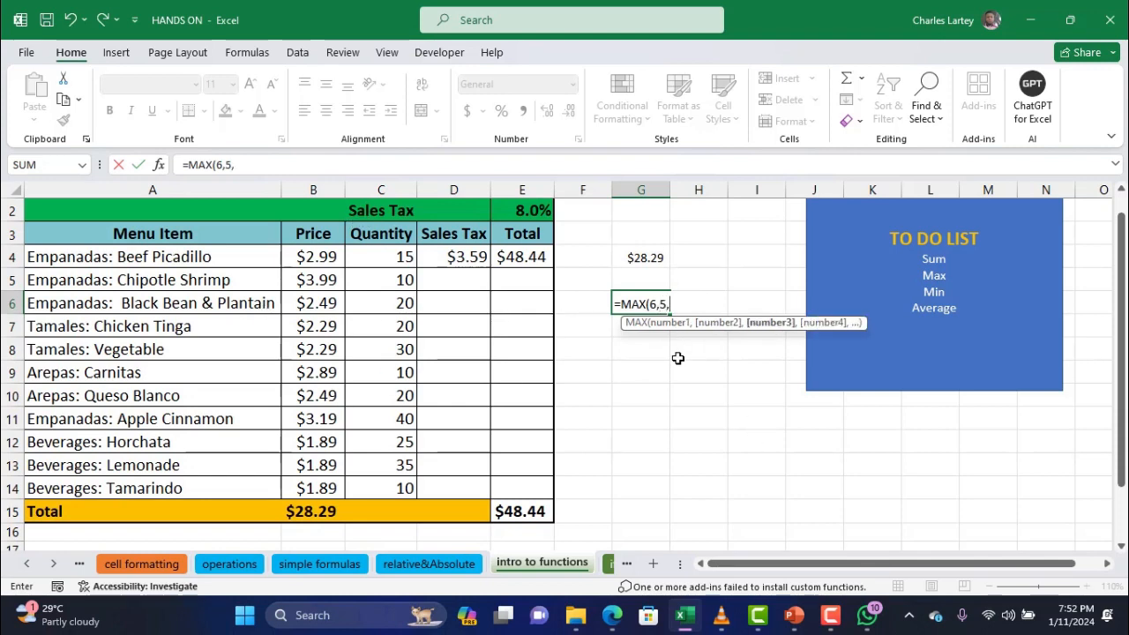
type("8,9")
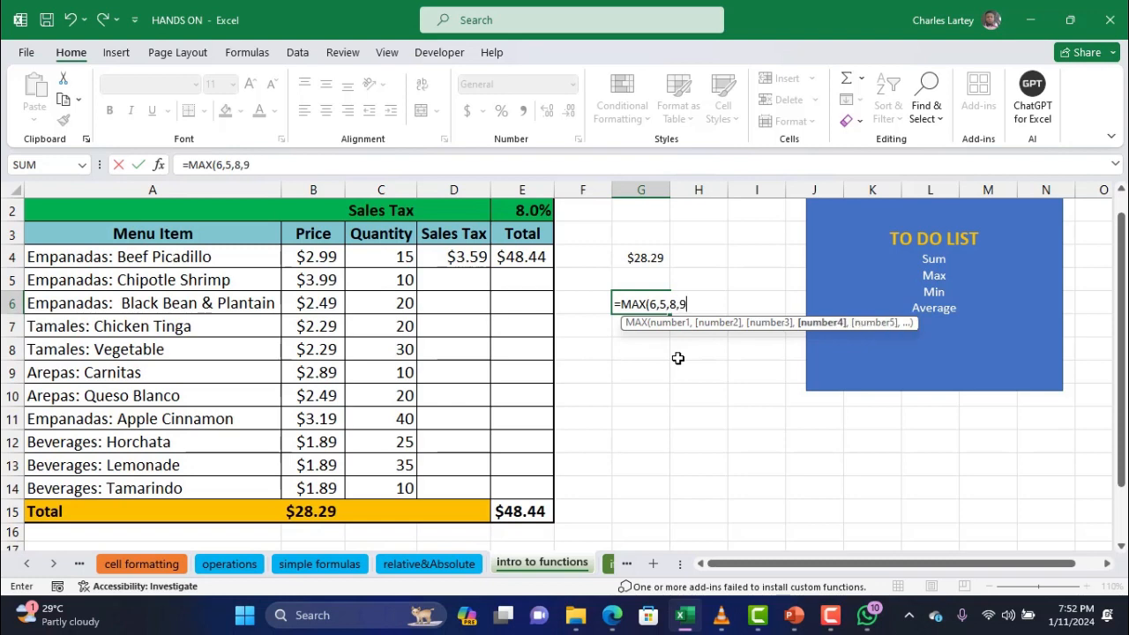
type(",1")
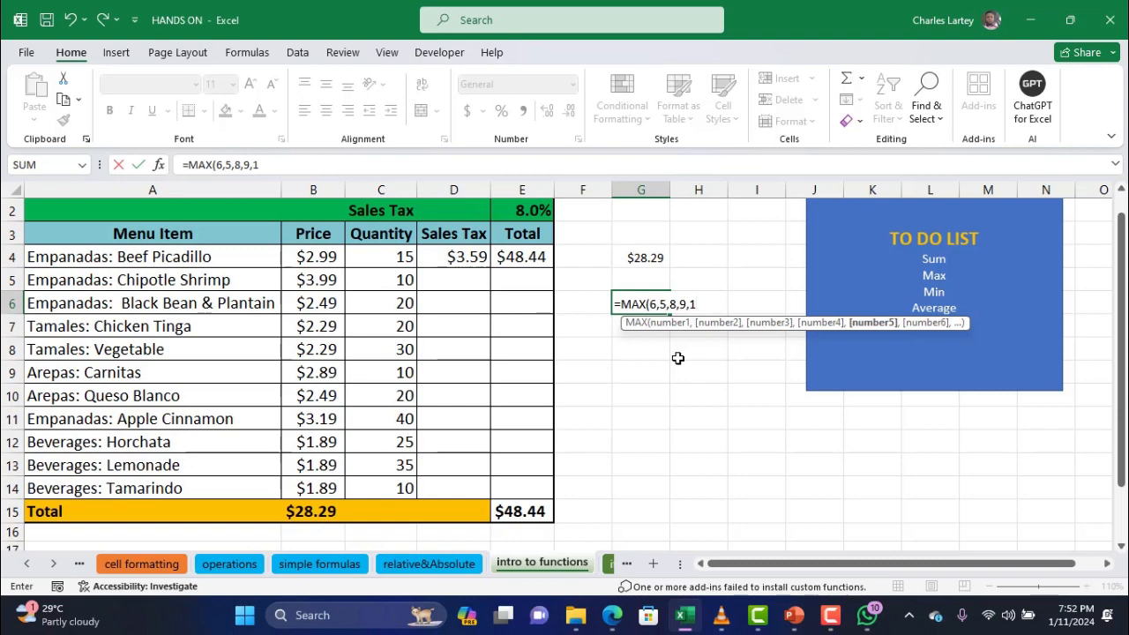
type(")")
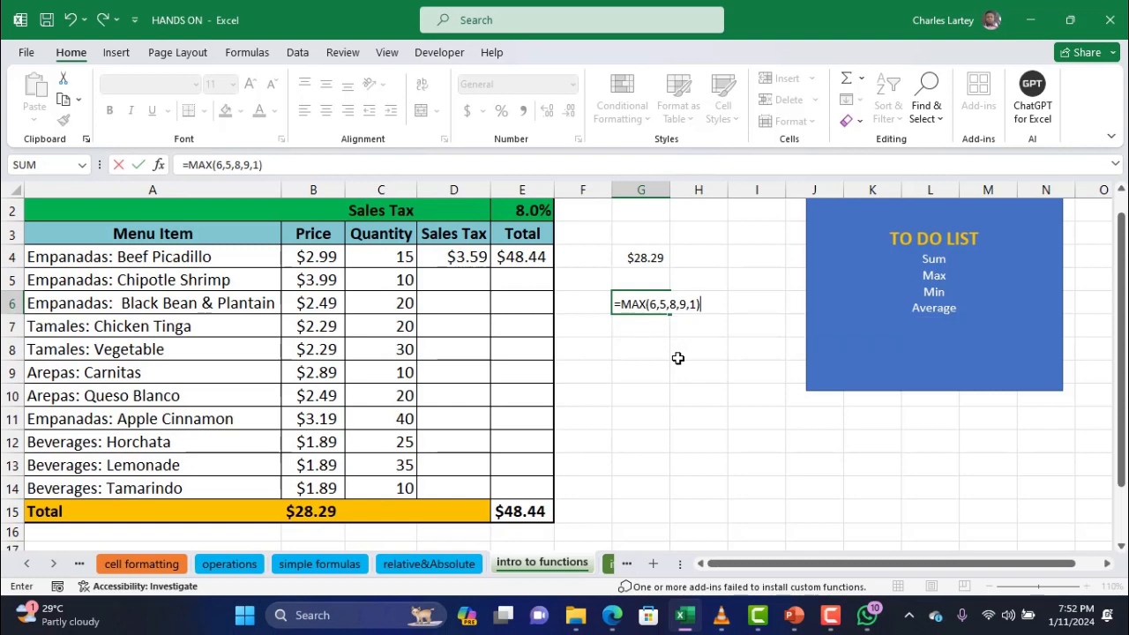
key("Return")
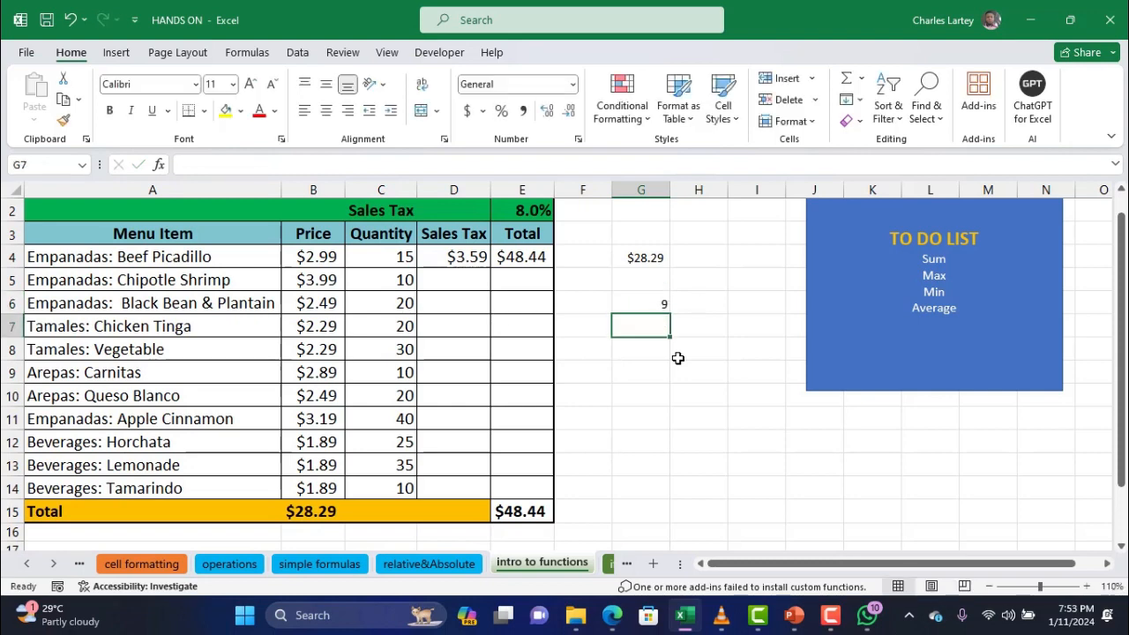
Delete the numbers 6,5,8,9,1 from G6's formula, leaving =MAX()
left_click(644, 300)
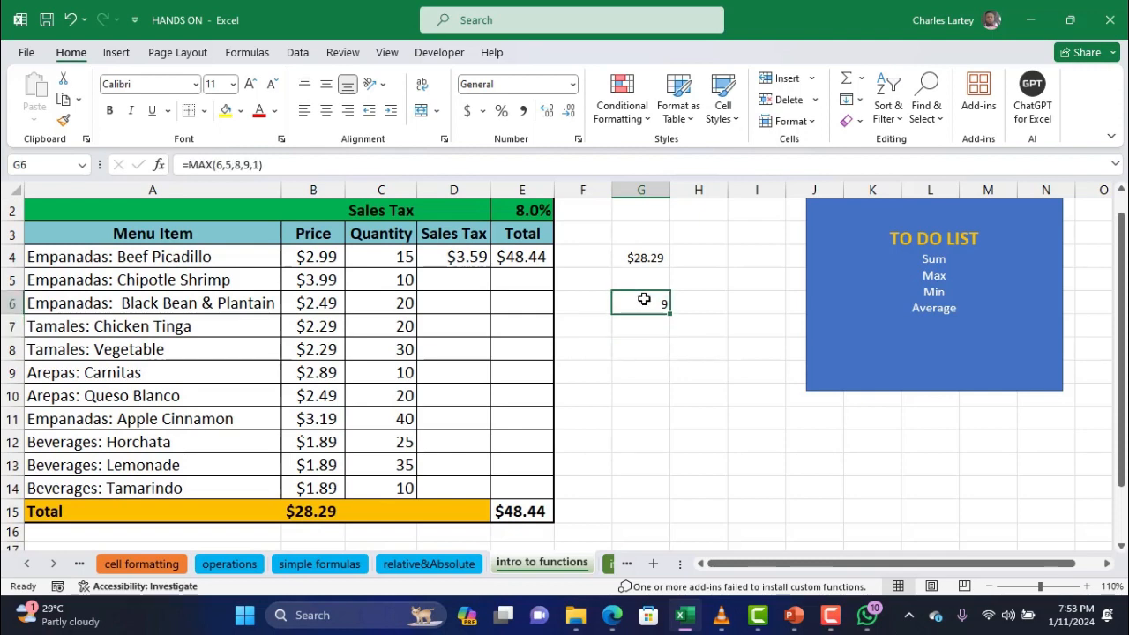
left_click(261, 165)
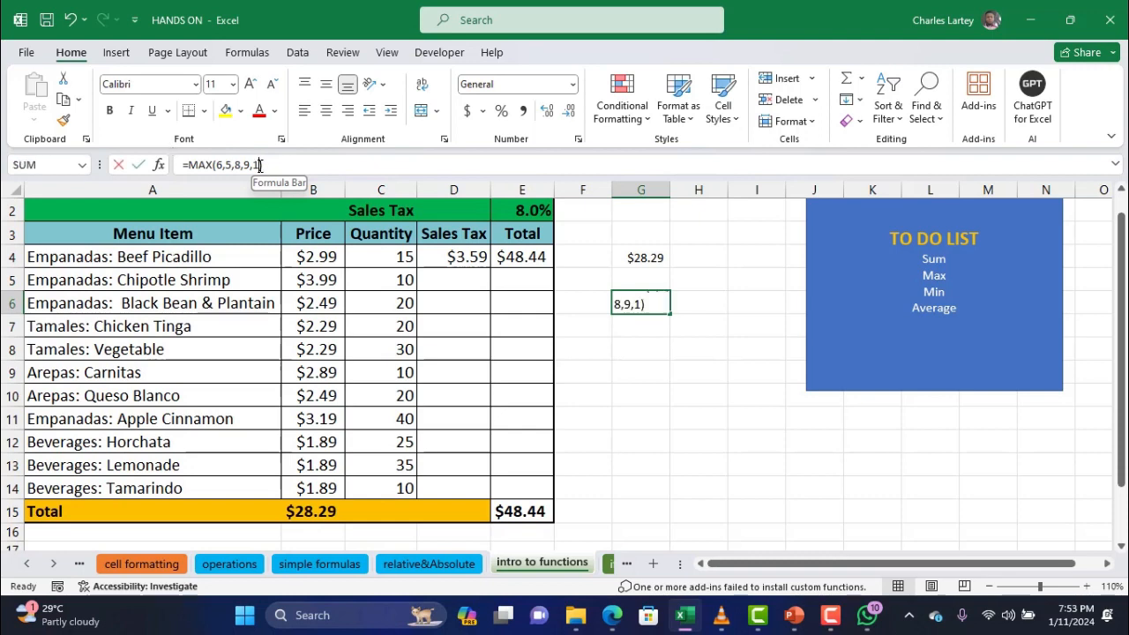
left_click_drag(261, 165, 220, 169)
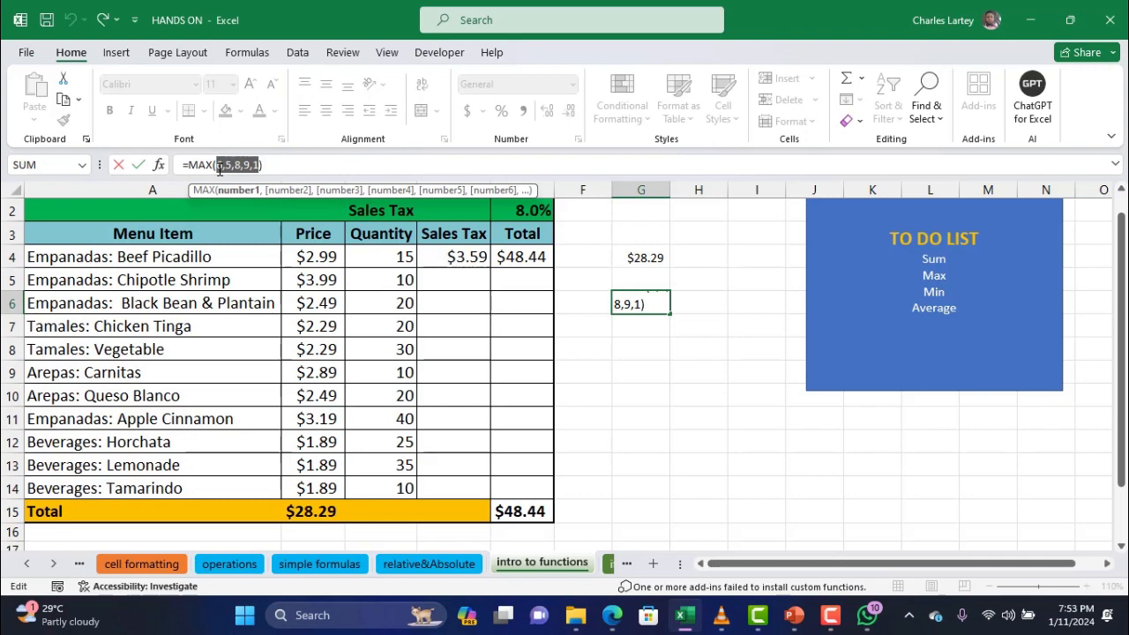
key("BackSpace")
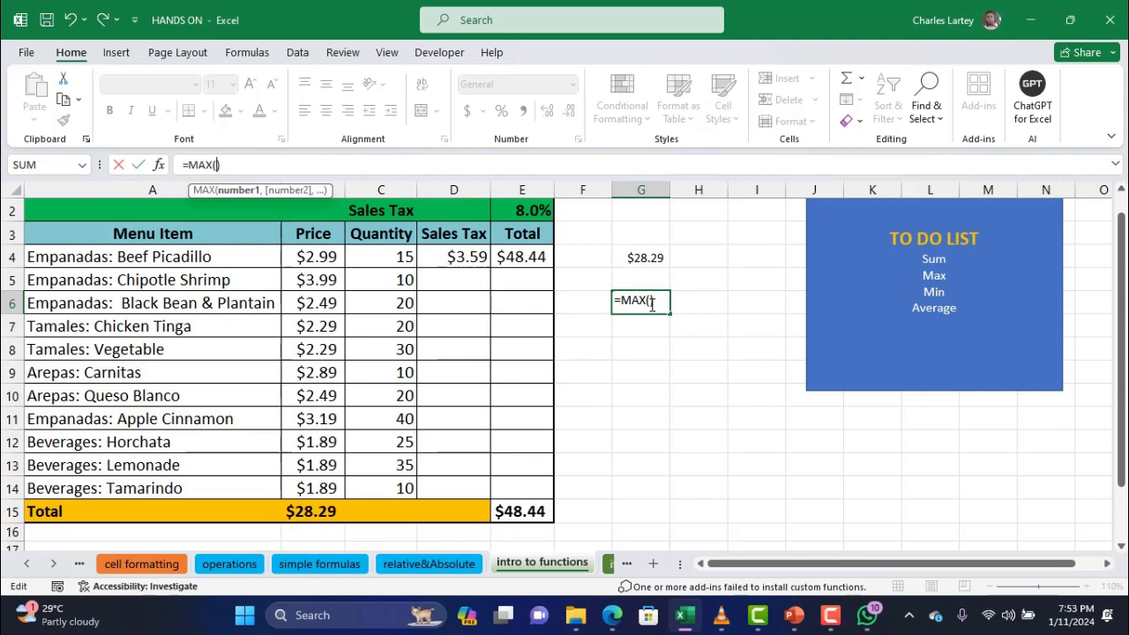
left_click_drag(652, 305, 614, 307)
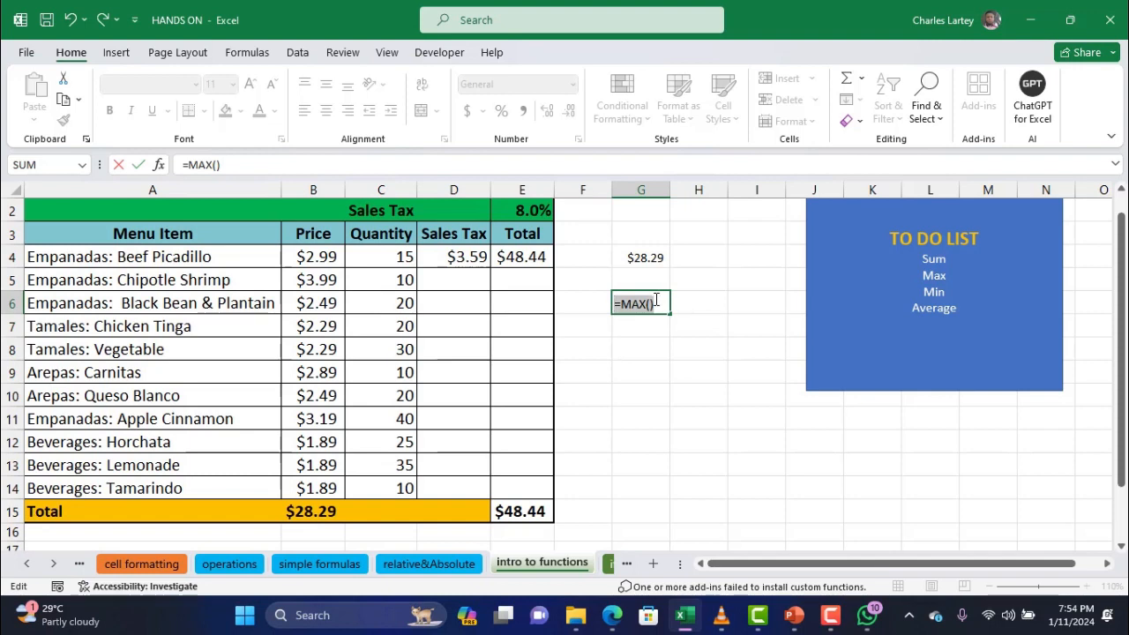
Make G6 return the MAX of the Price range B4:B15
left_click(653, 303)
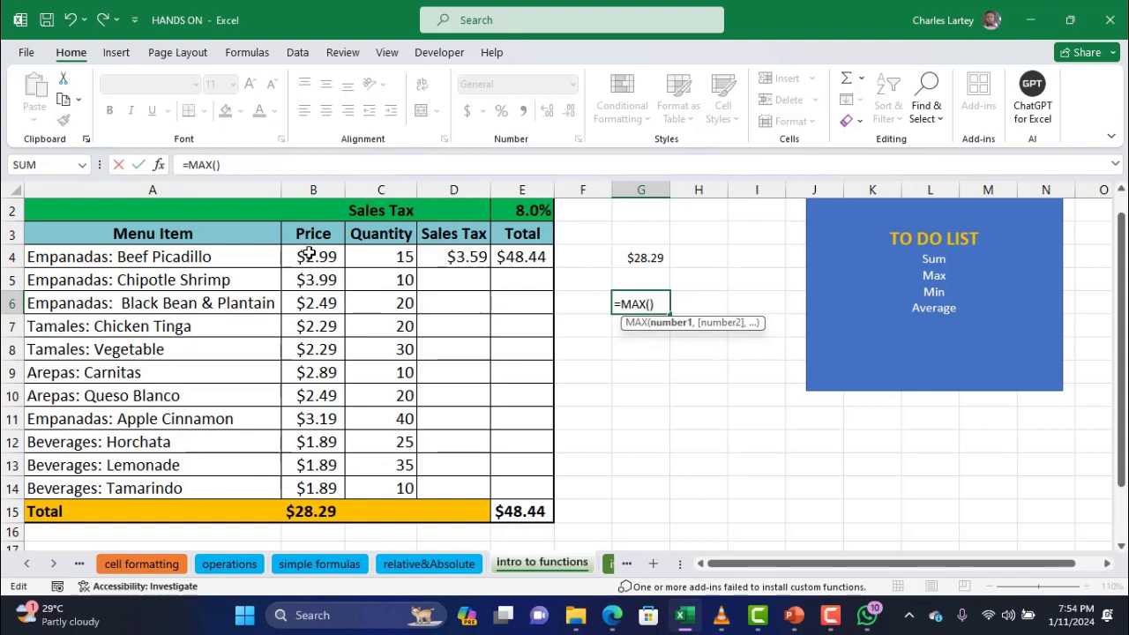
left_click_drag(307, 256, 304, 508)
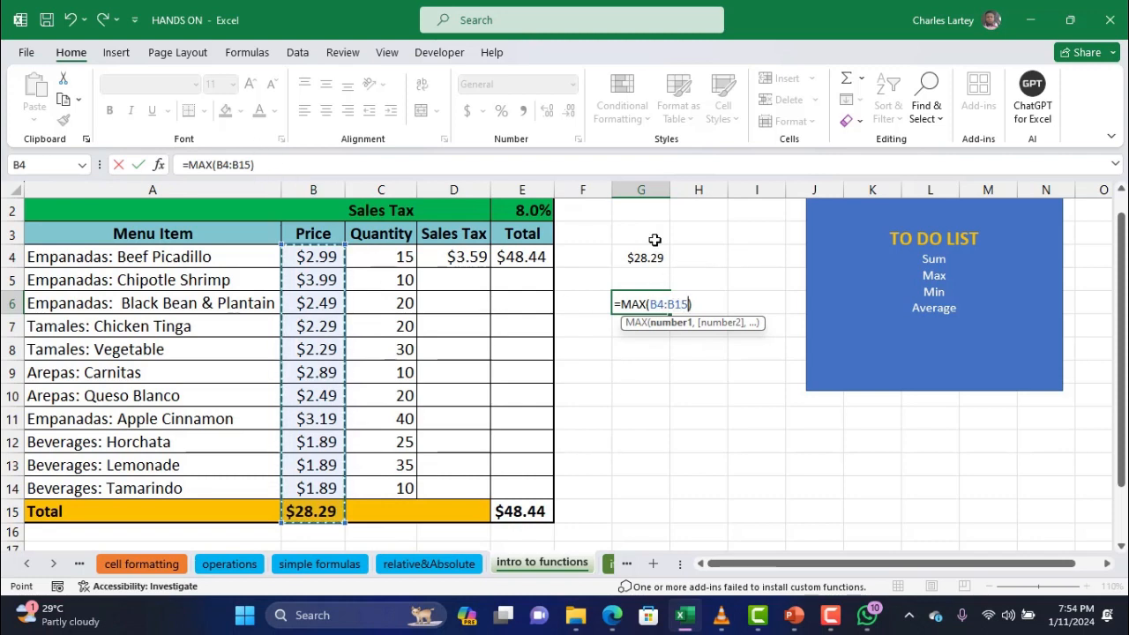
key("Return")
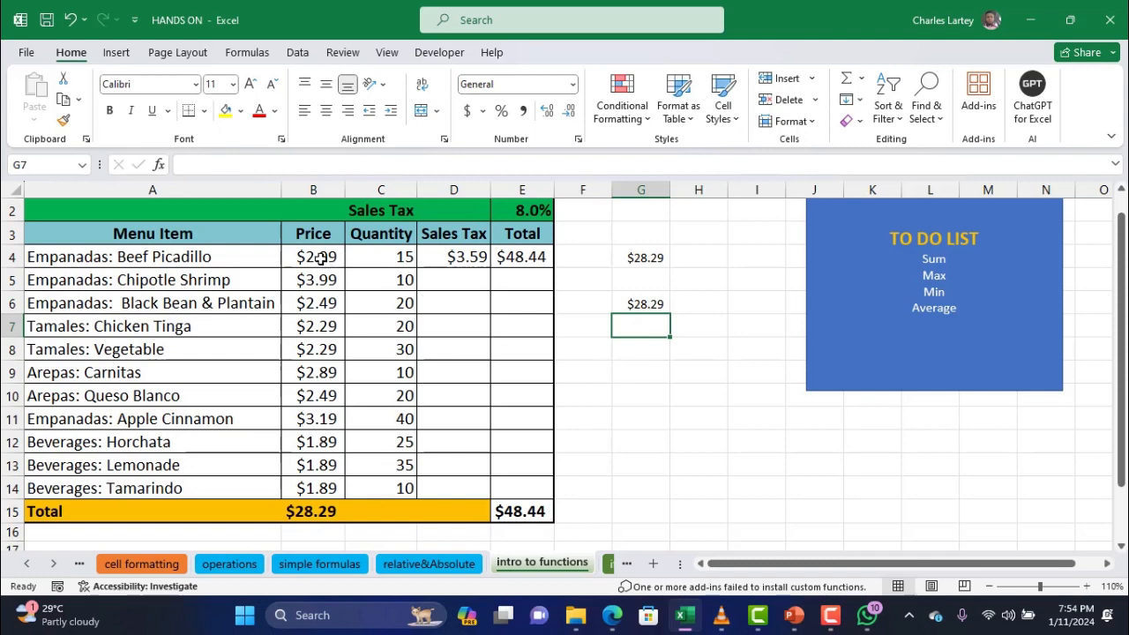
Change the Tamales: Vegetable price in B8 to $40.00
left_click_drag(323, 257, 315, 521)
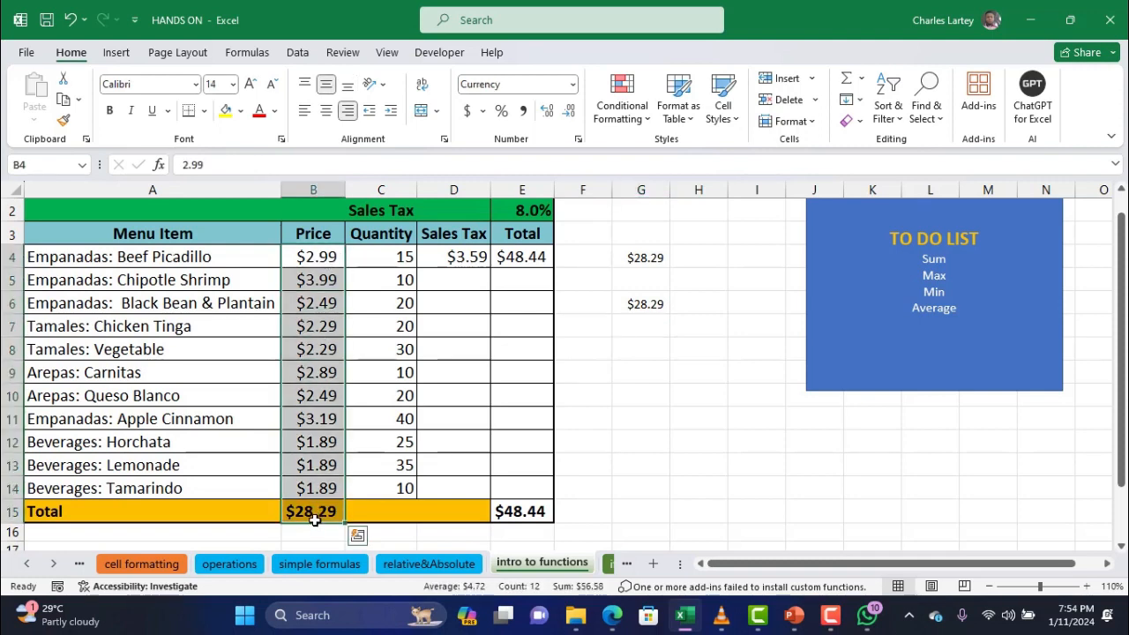
left_click(313, 350)
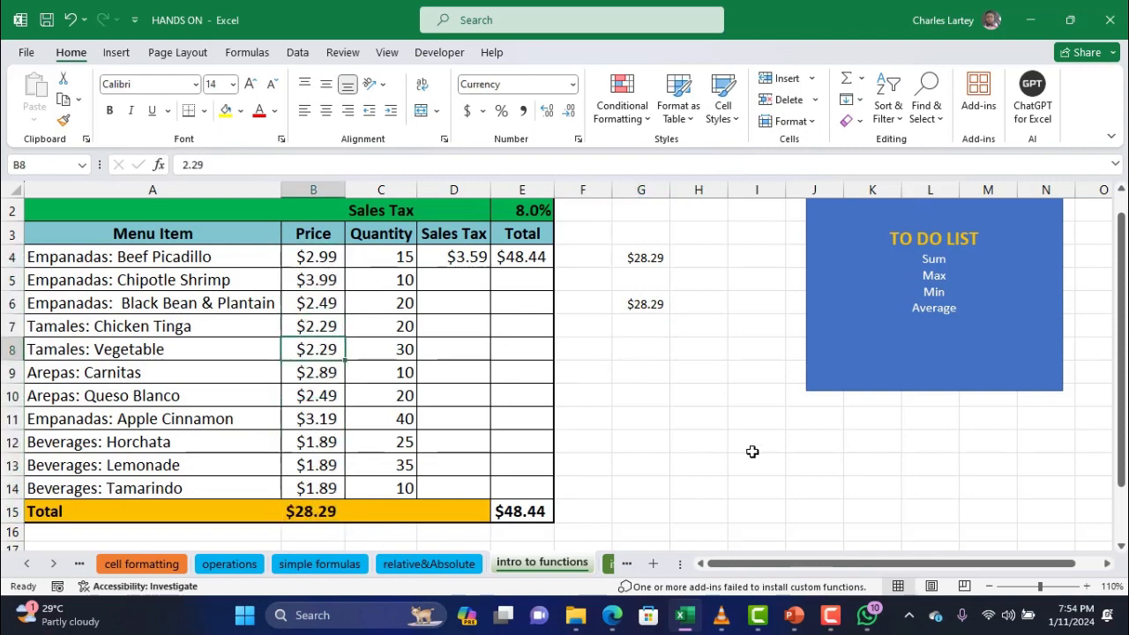
type("40")
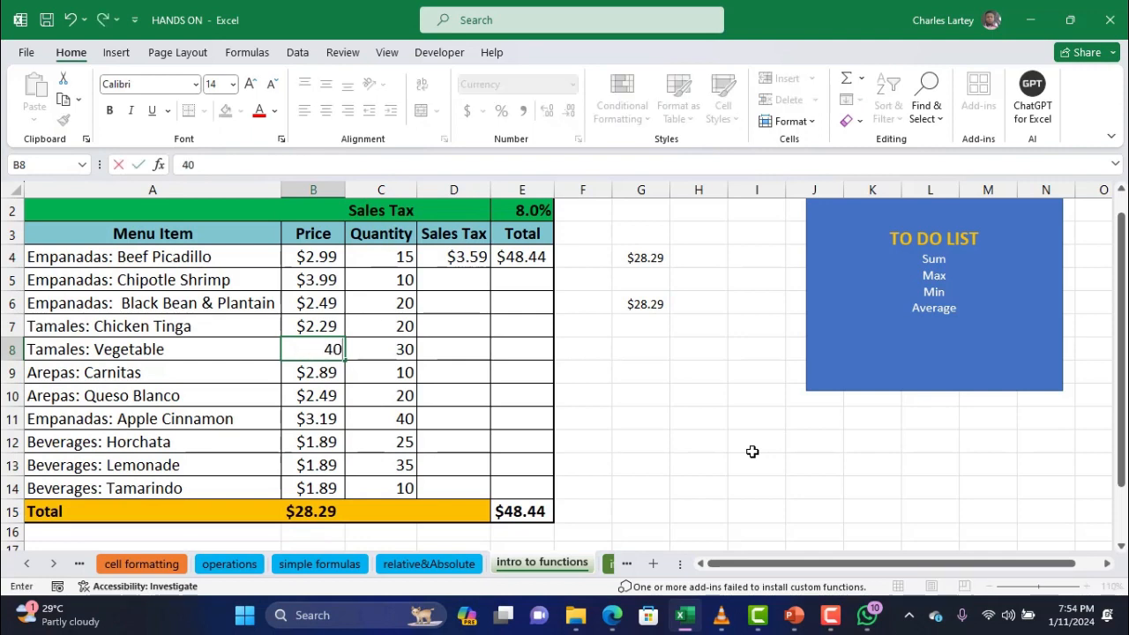
key("Return")
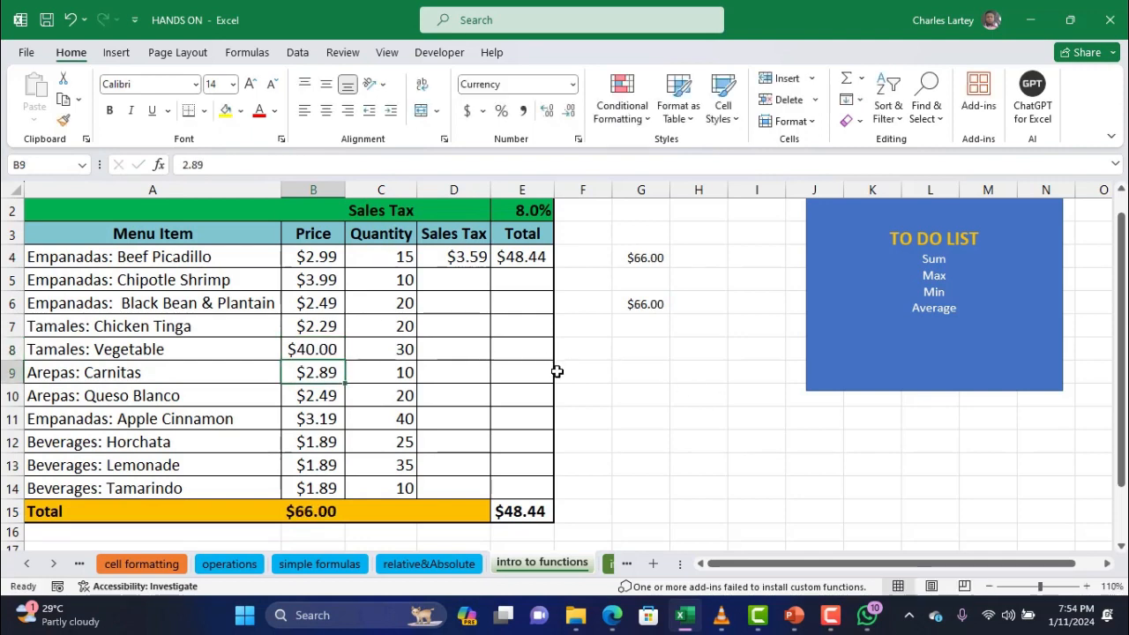
Delete the B15 price total and change the Chipotle Shrimp price in B5 to 70
left_click(309, 512)
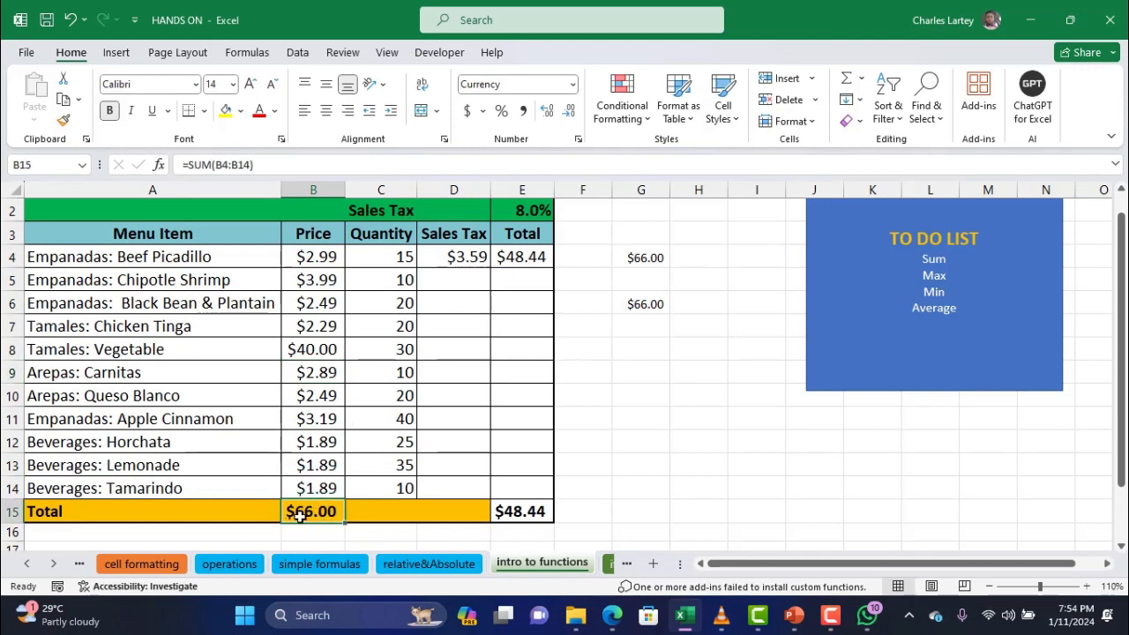
key("Delete")
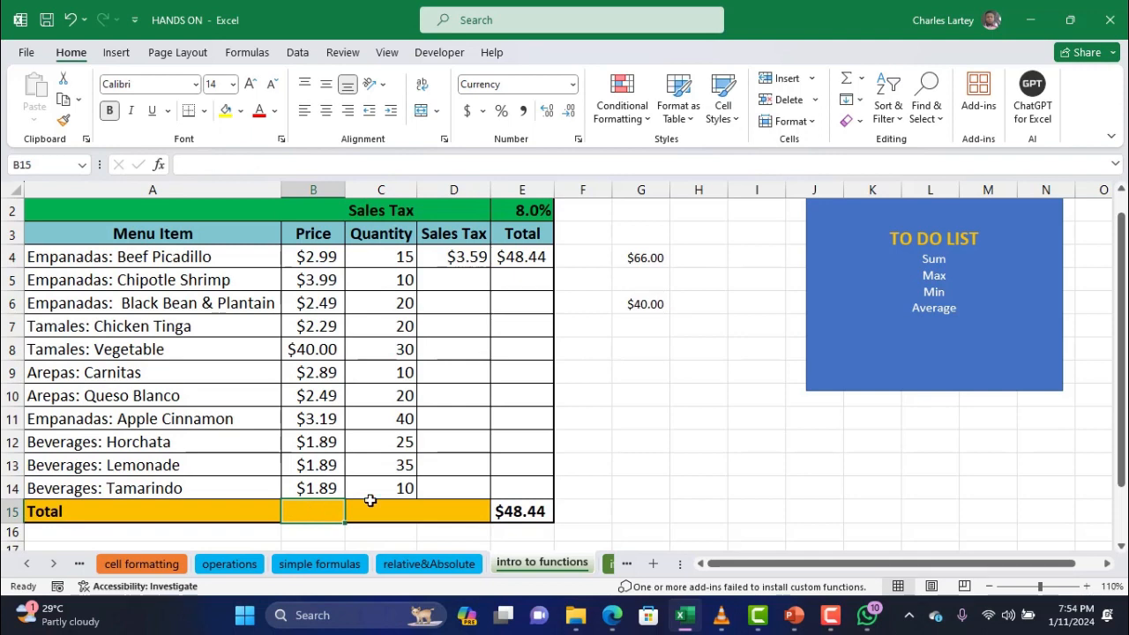
left_click(395, 504)
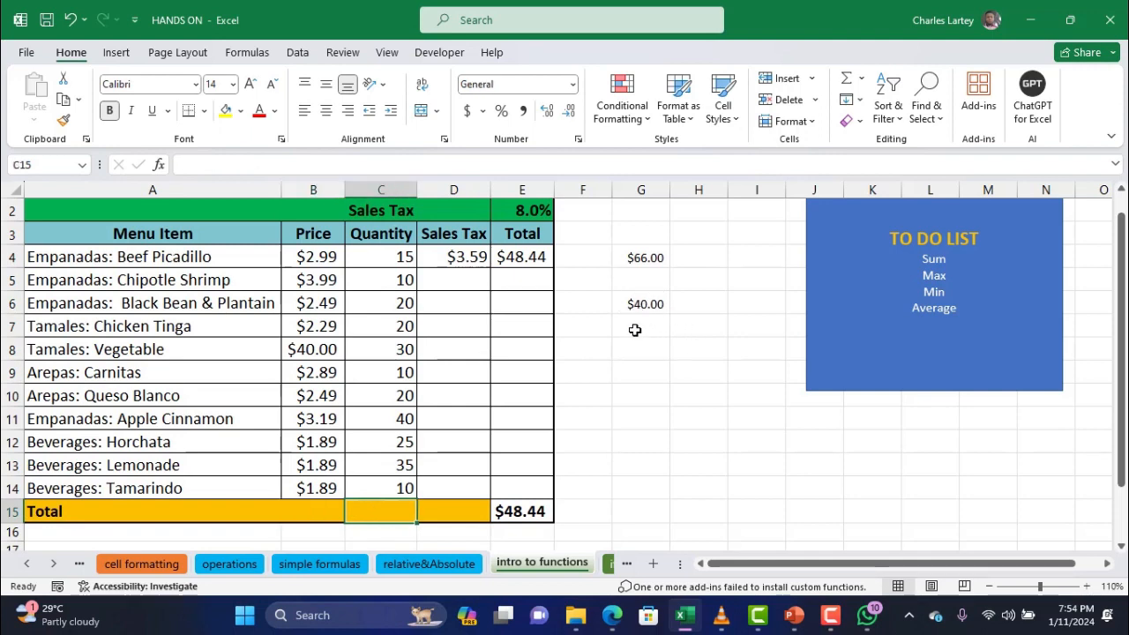
left_click(317, 278)
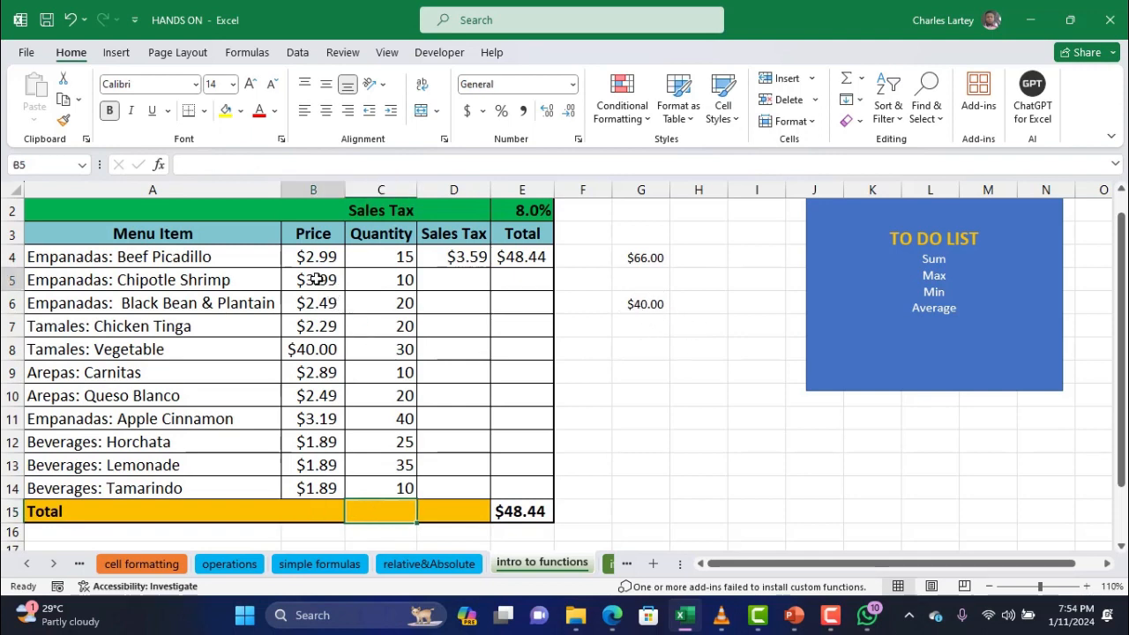
type("70")
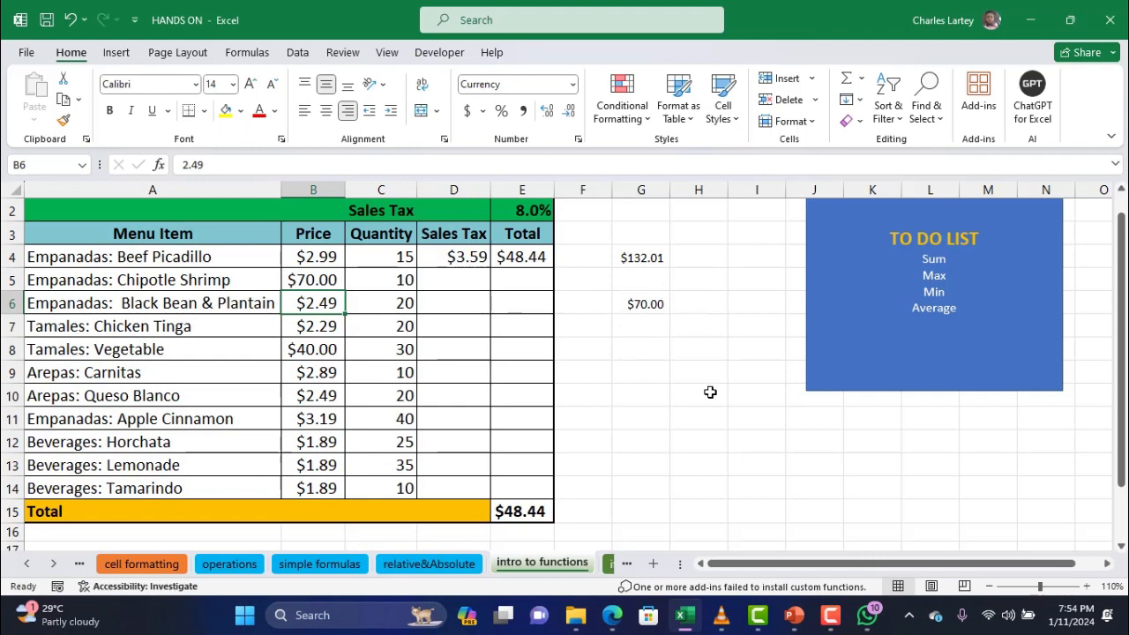
left_click(653, 256)
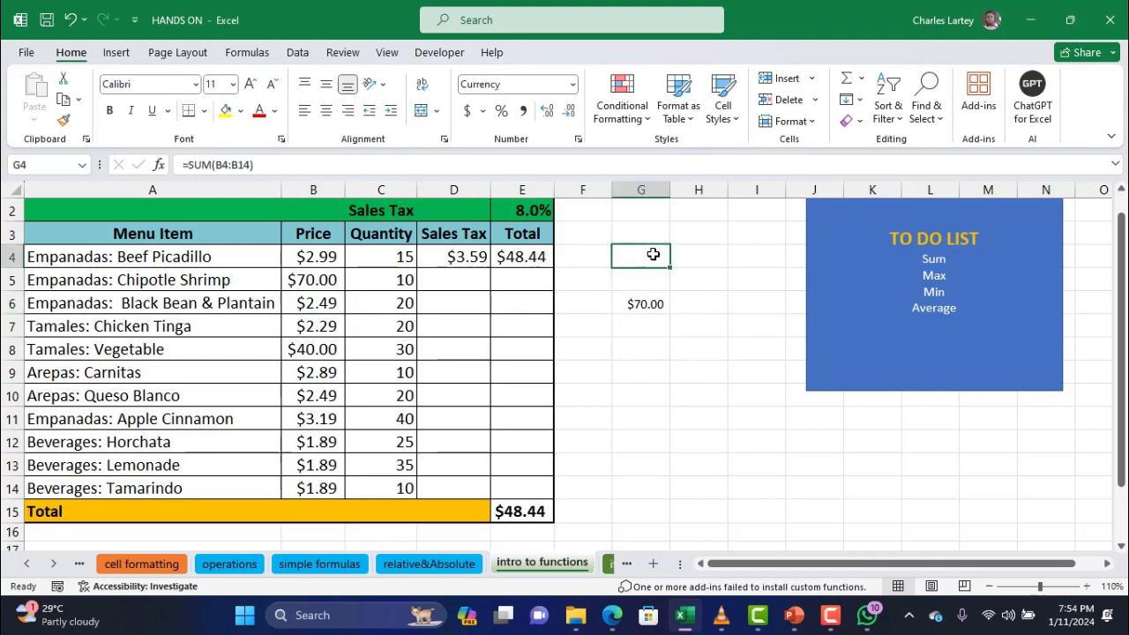
Enter =MIN(B4:B14) in G7 so it shows the lowest price, $1.89
left_click(649, 324)
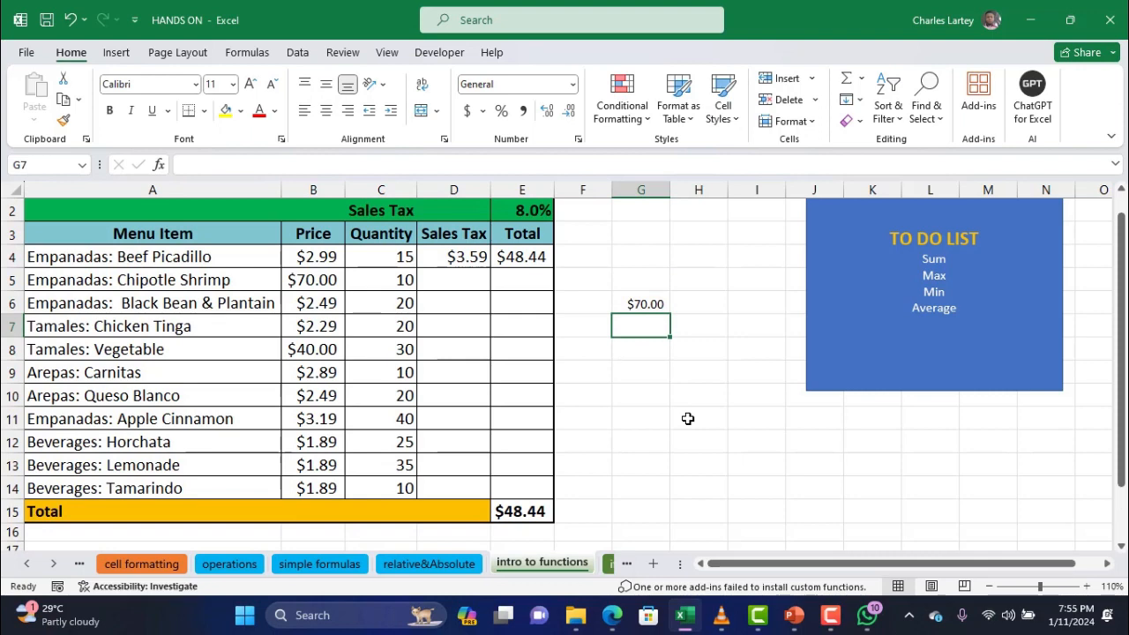
type("=min(")
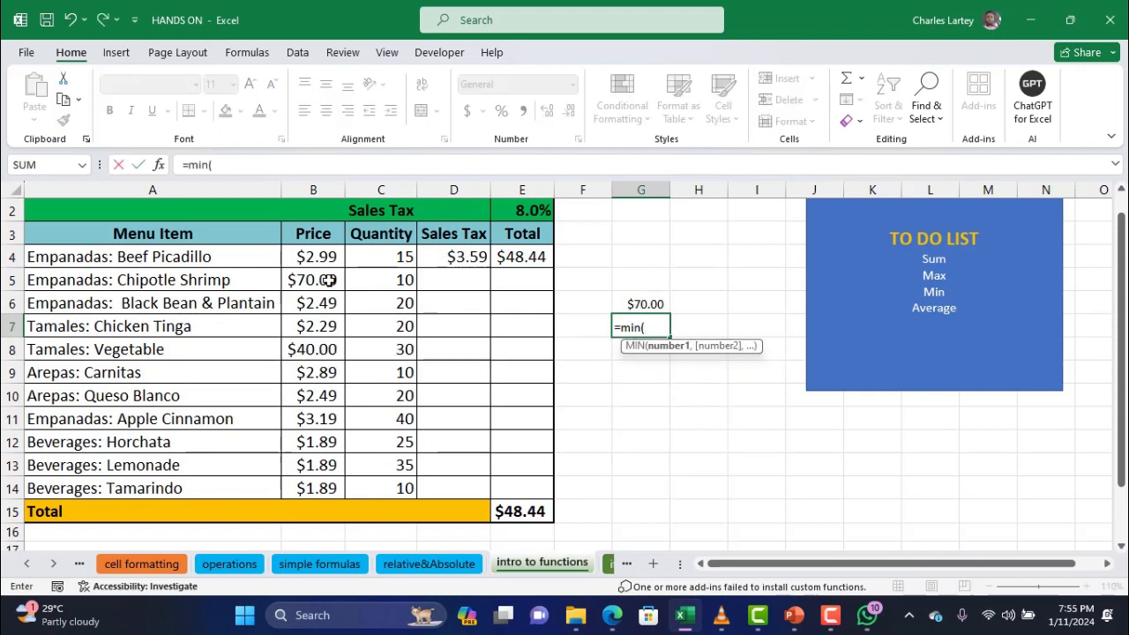
left_click_drag(310, 258, 313, 479)
key("Return")
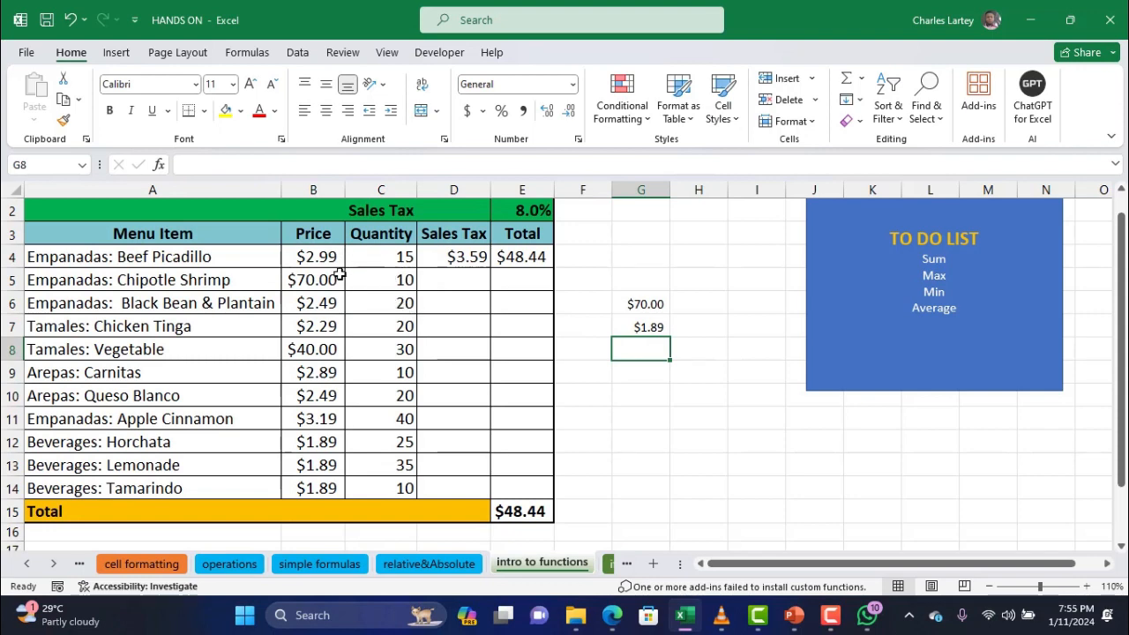
left_click_drag(319, 256, 316, 437)
scroll(316, 431, "up", 1)
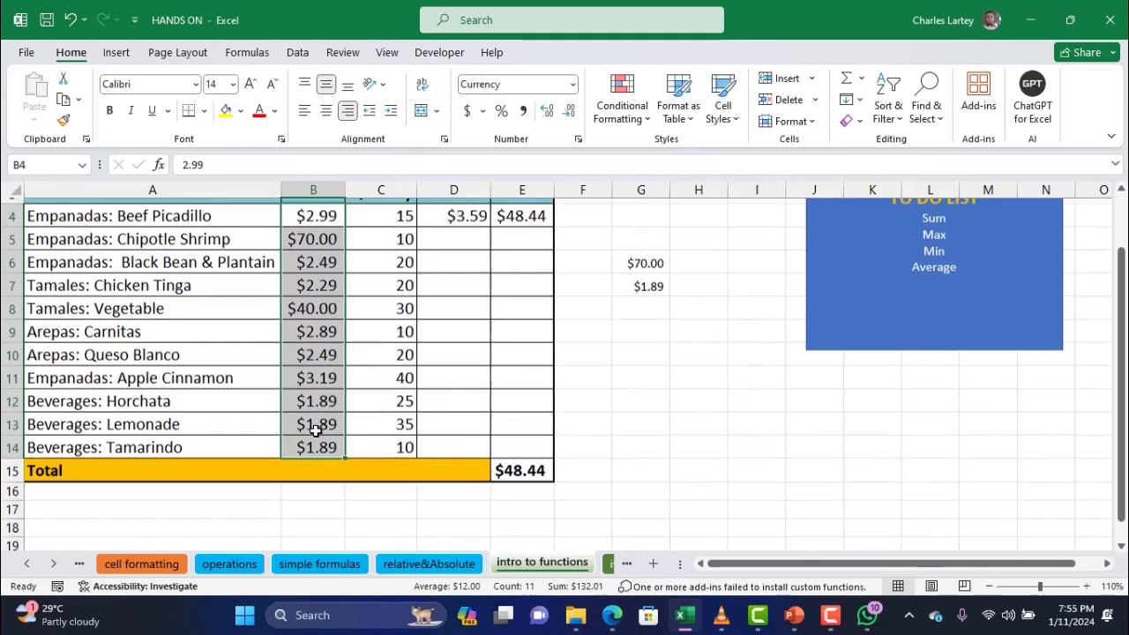
scroll(316, 431, "down", 1)
scroll(315, 431, "up", 1)
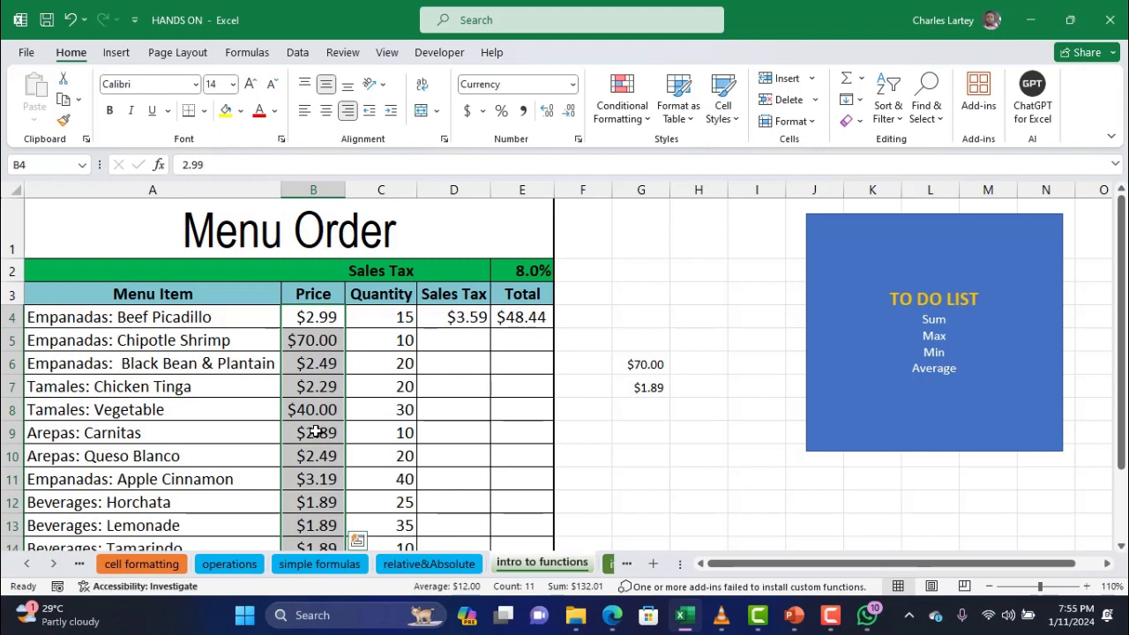
left_click(662, 414)
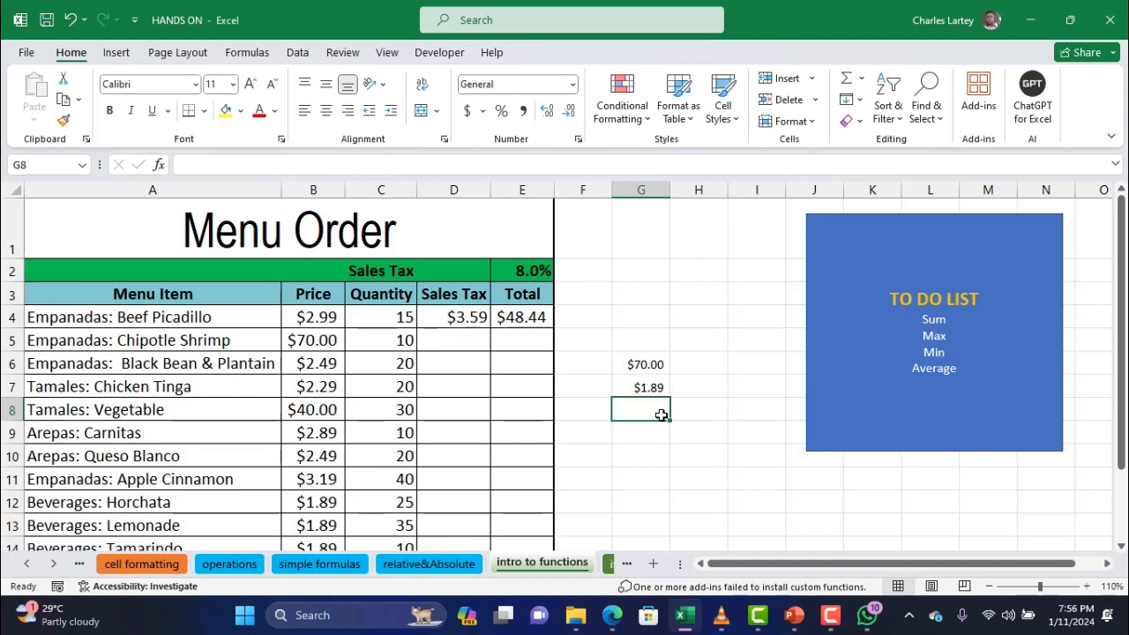
Start G8's formula with the AVERAGE function, replacing an initial B4:B14 reference
type("=")
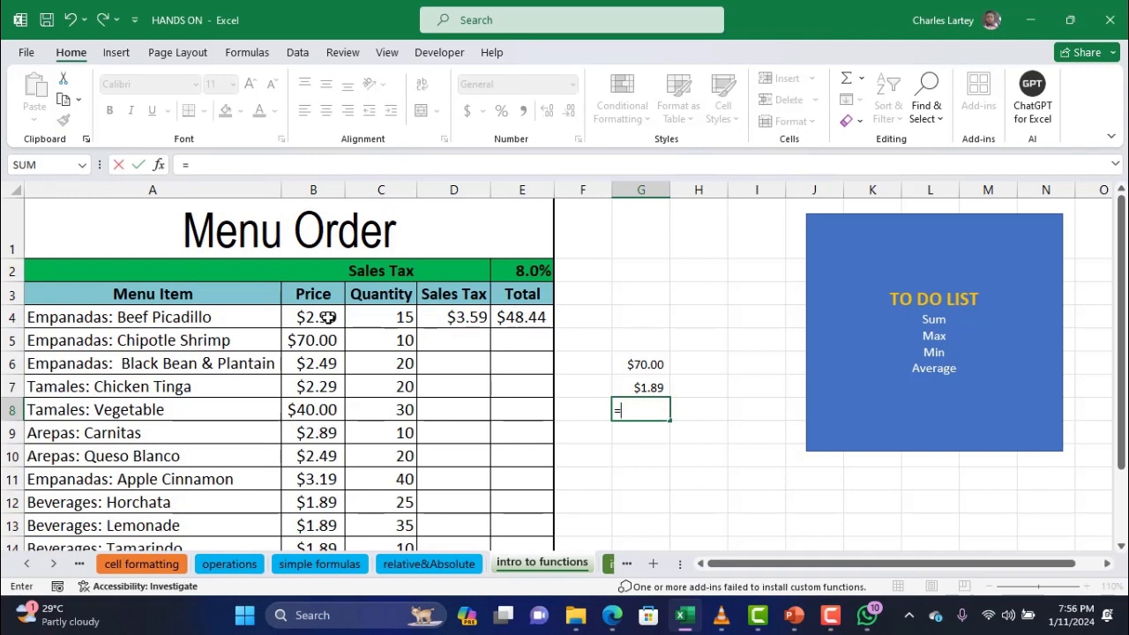
left_click_drag(325, 318, 330, 487)
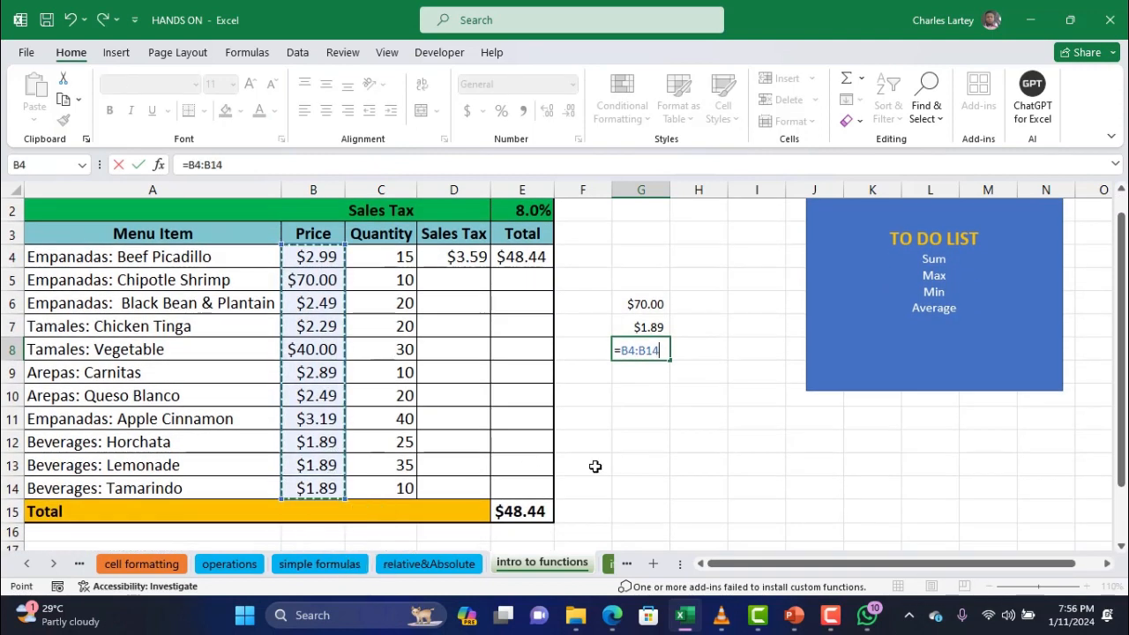
left_click_drag(667, 351, 623, 355)
key("BackSpace")
type("a")
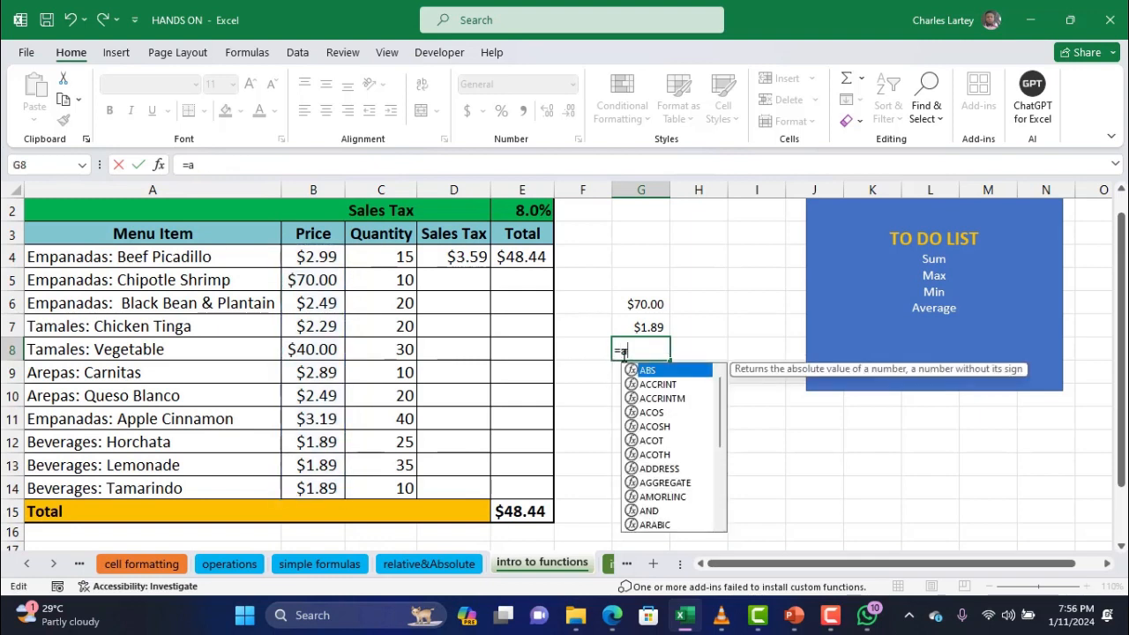
type("vera")
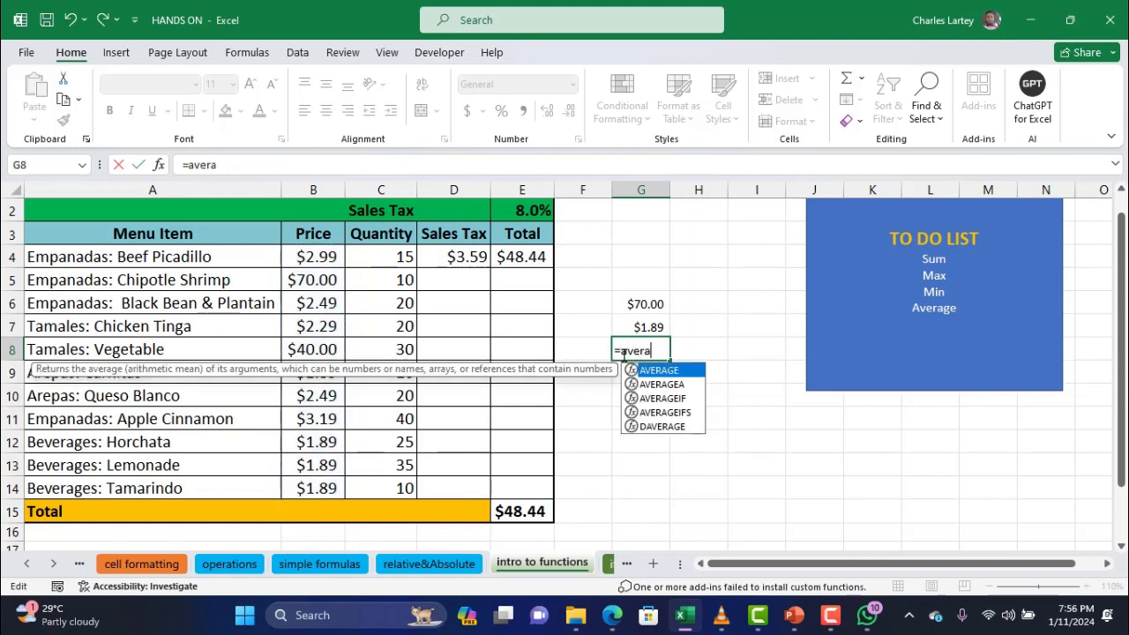
double_click(661, 371)
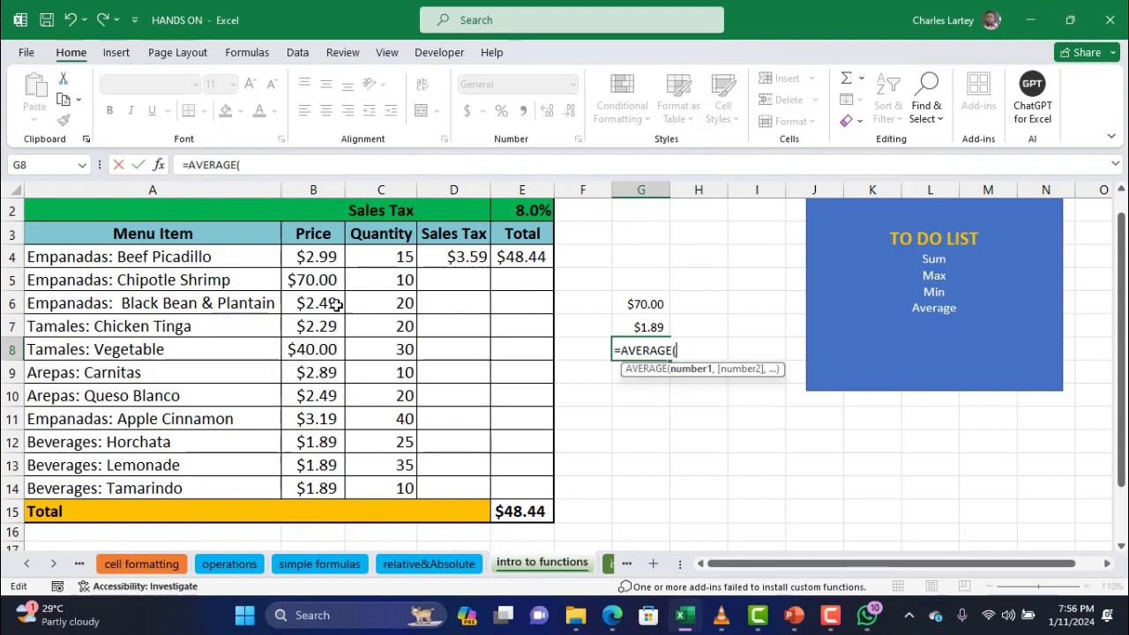
Complete =AVERAGE(B4:B14) in G8 for $12.00, then go to the if statement sheet
left_click_drag(318, 255, 317, 483)
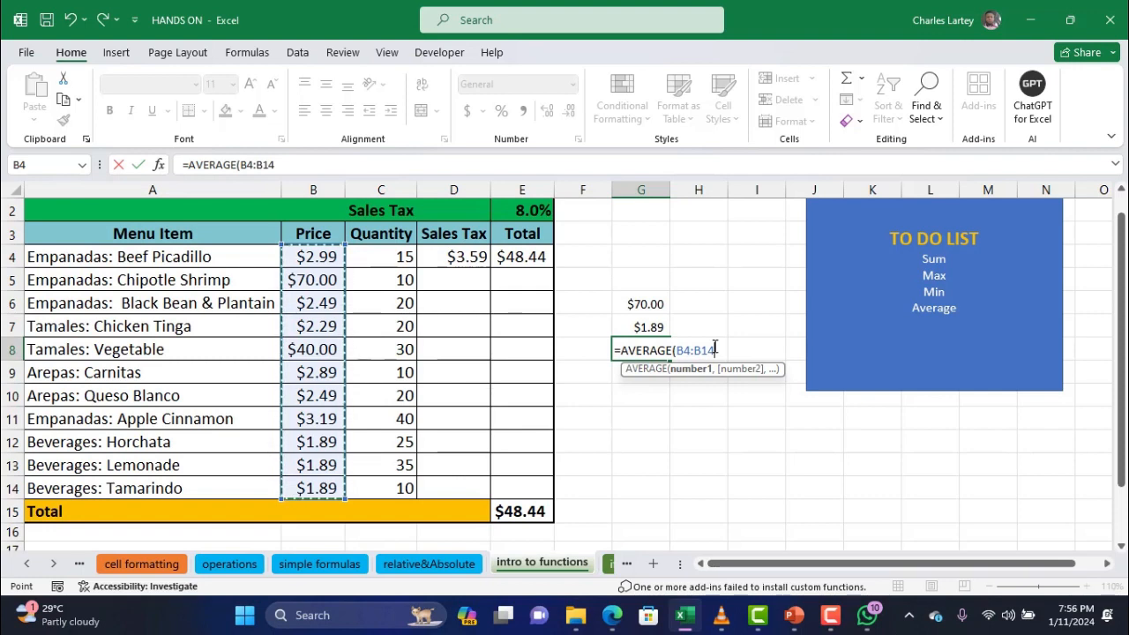
type(")")
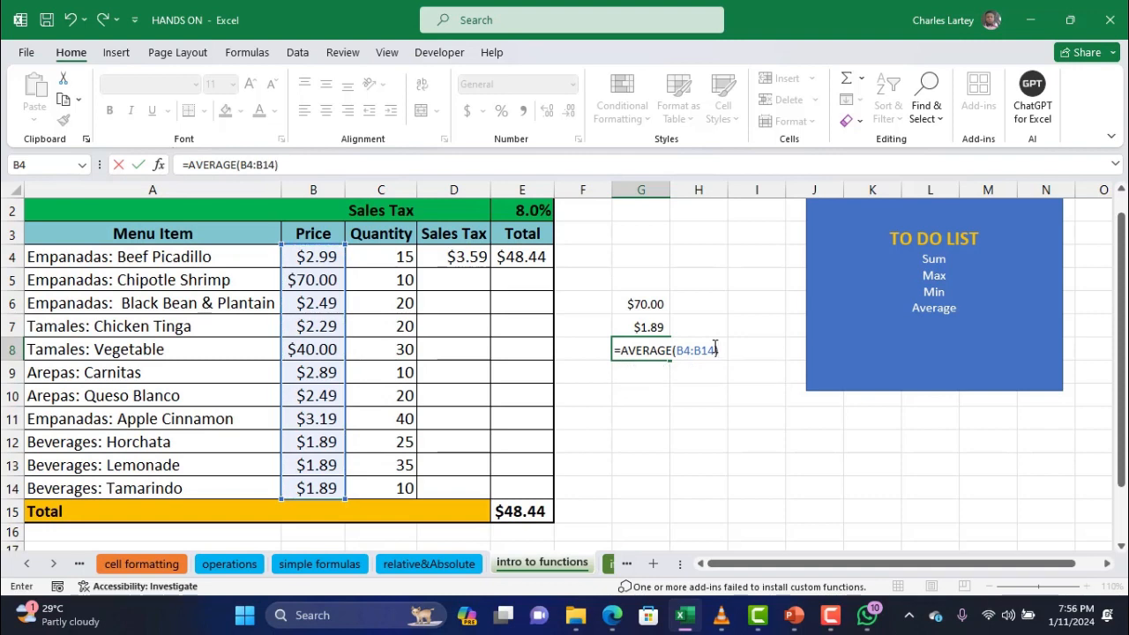
key("Return")
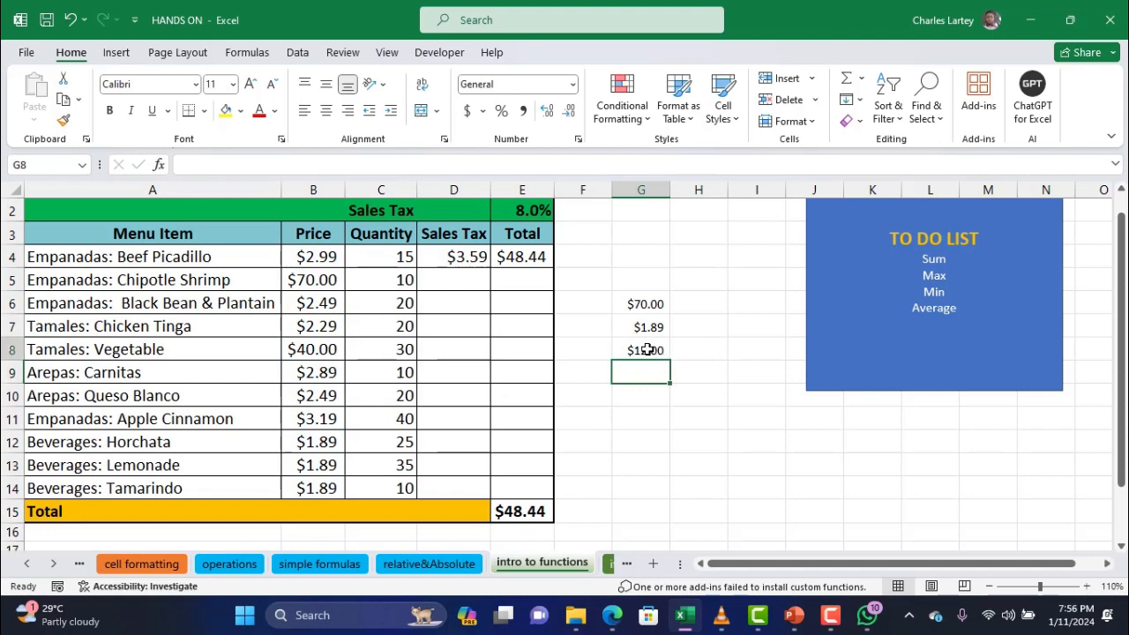
left_click(647, 349)
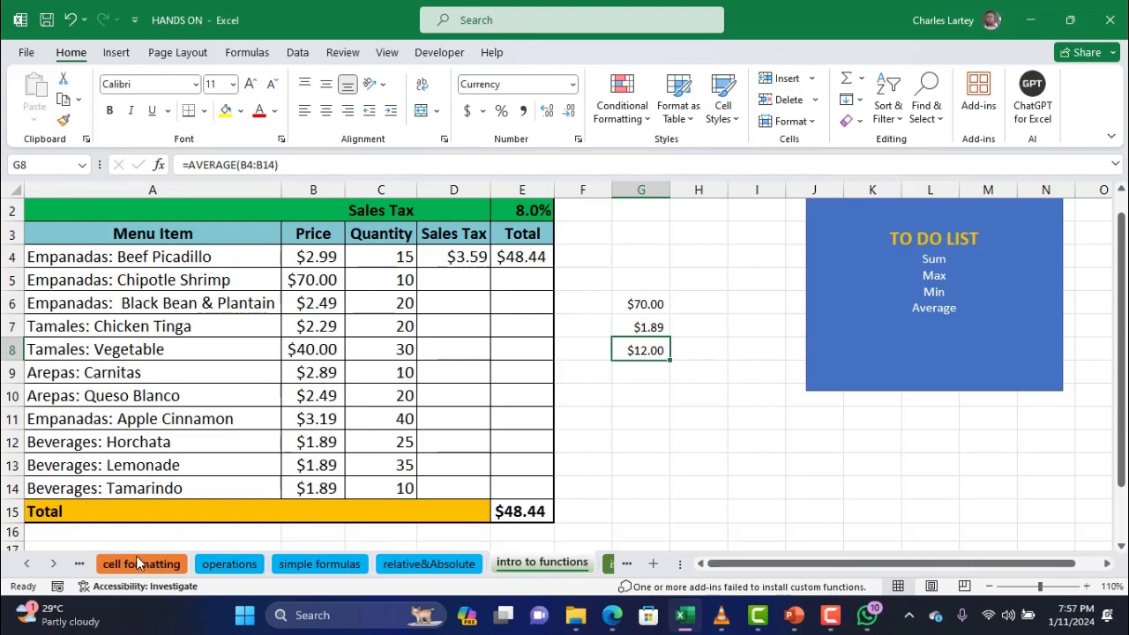
left_click(635, 567)
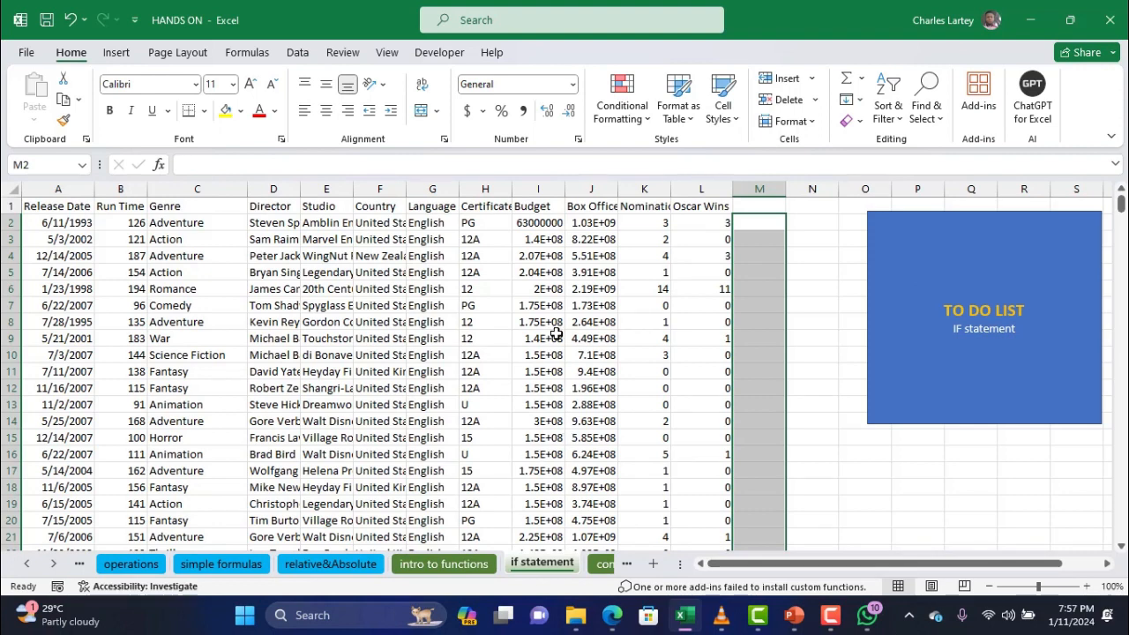
left_click(749, 224)
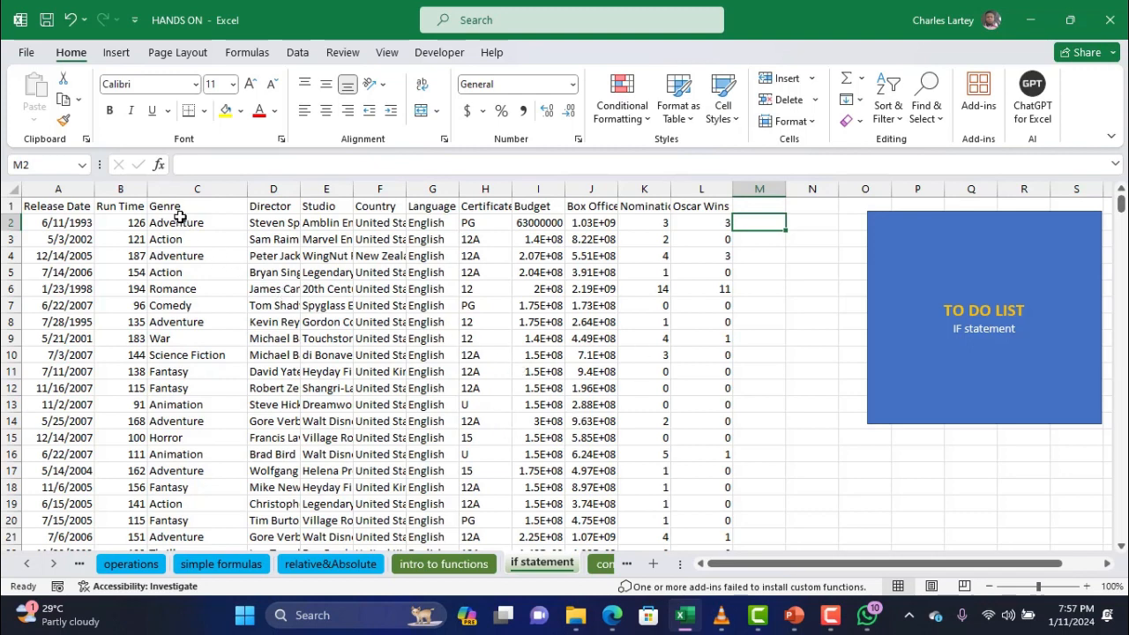
left_click_drag(179, 220, 194, 338)
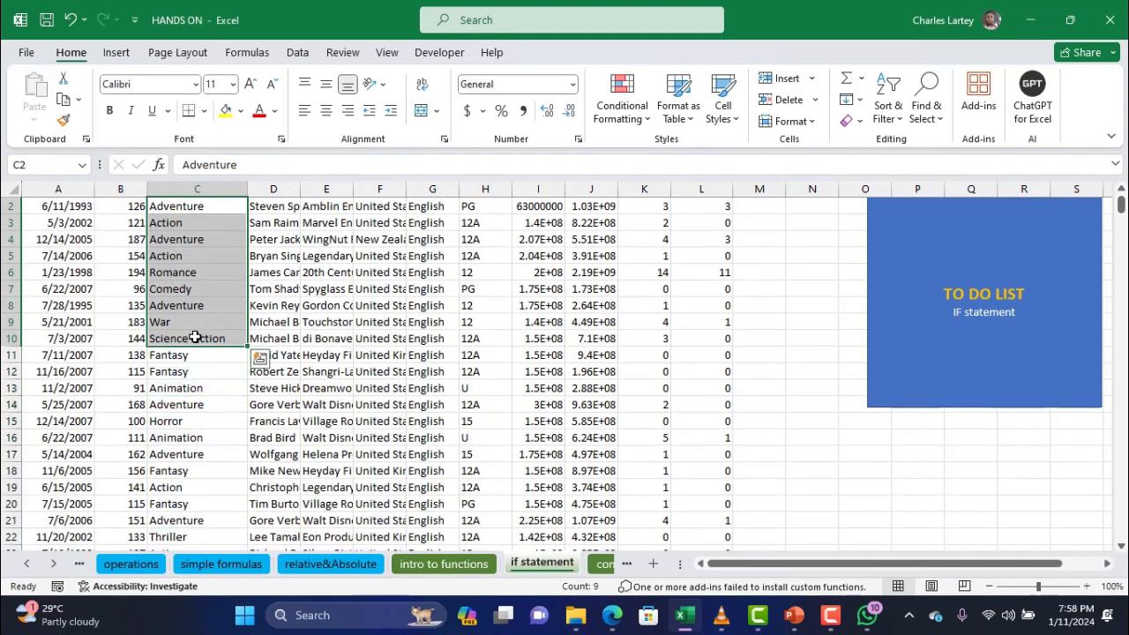
scroll(194, 338, "up", 1)
left_click(752, 223)
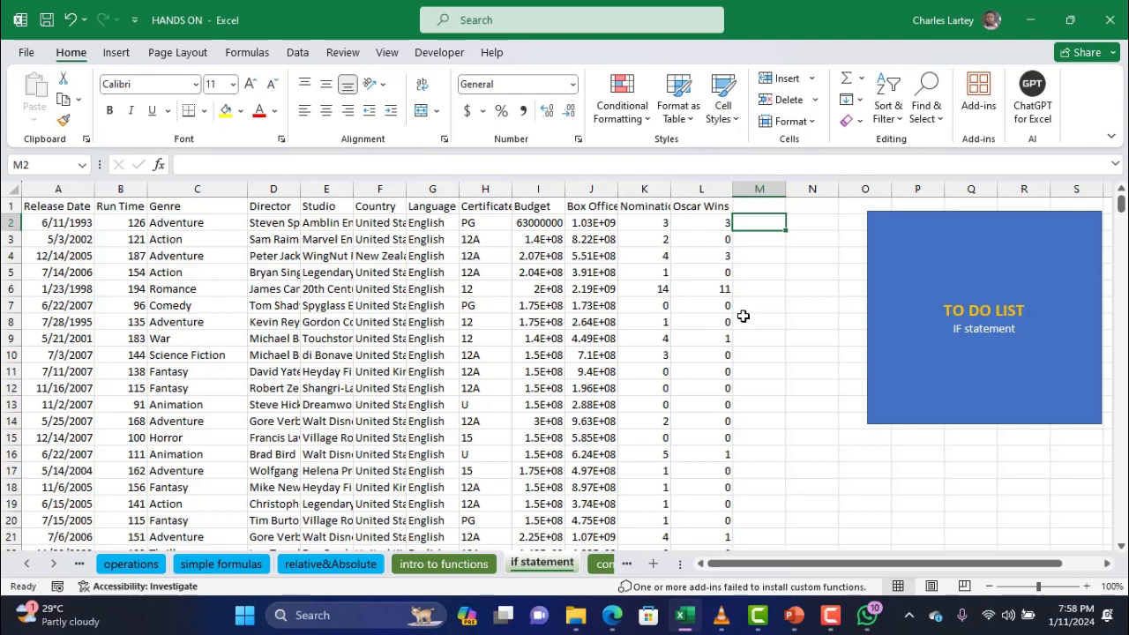
Cancel the unfinished =if( entry in M2
type("=i")
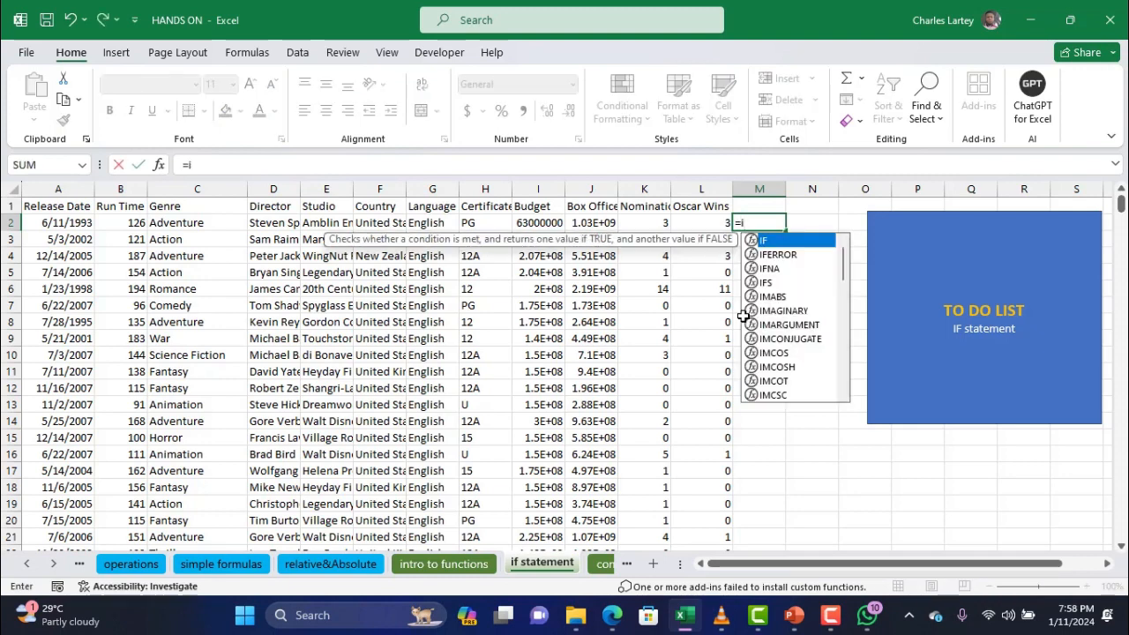
type("f(")
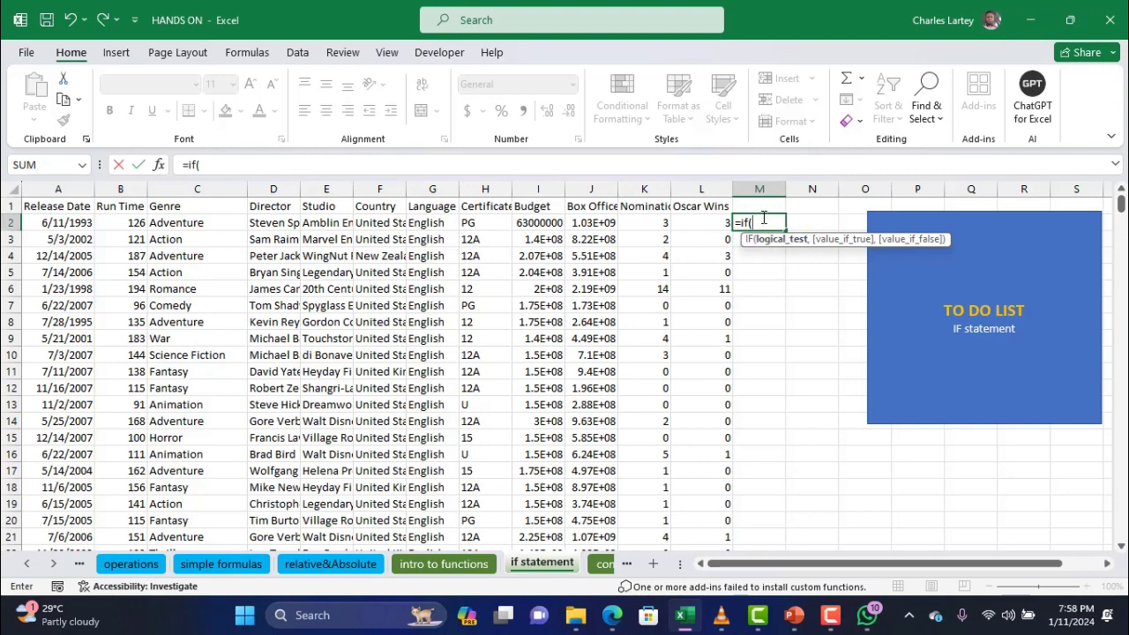
left_click_drag(761, 221, 726, 223)
key("Escape")
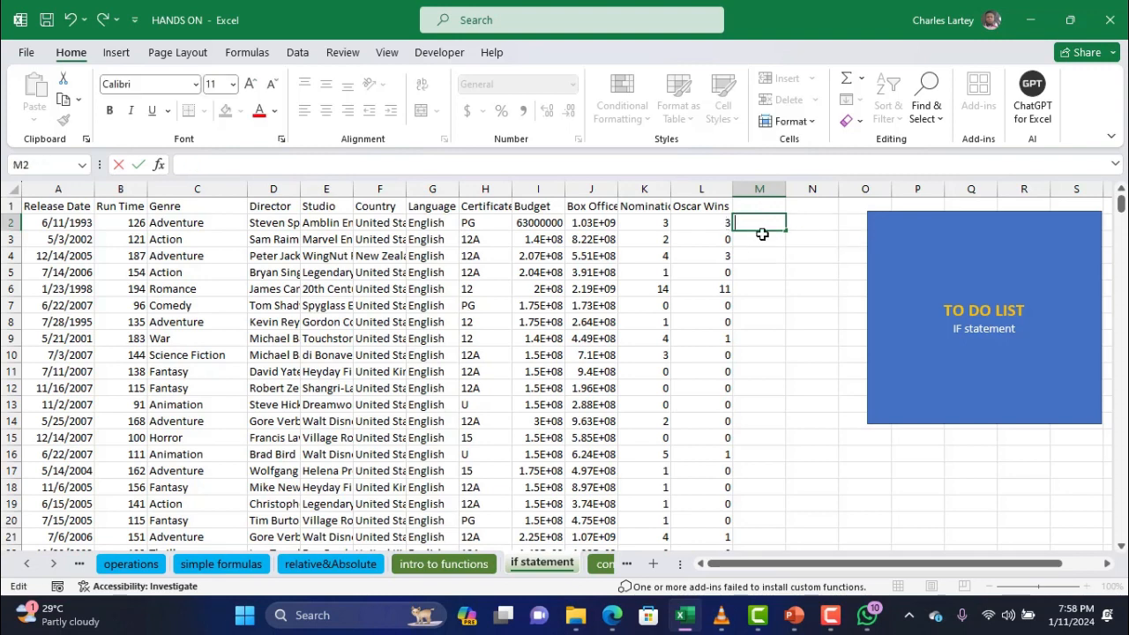
left_click(761, 239)
left_click(761, 221)
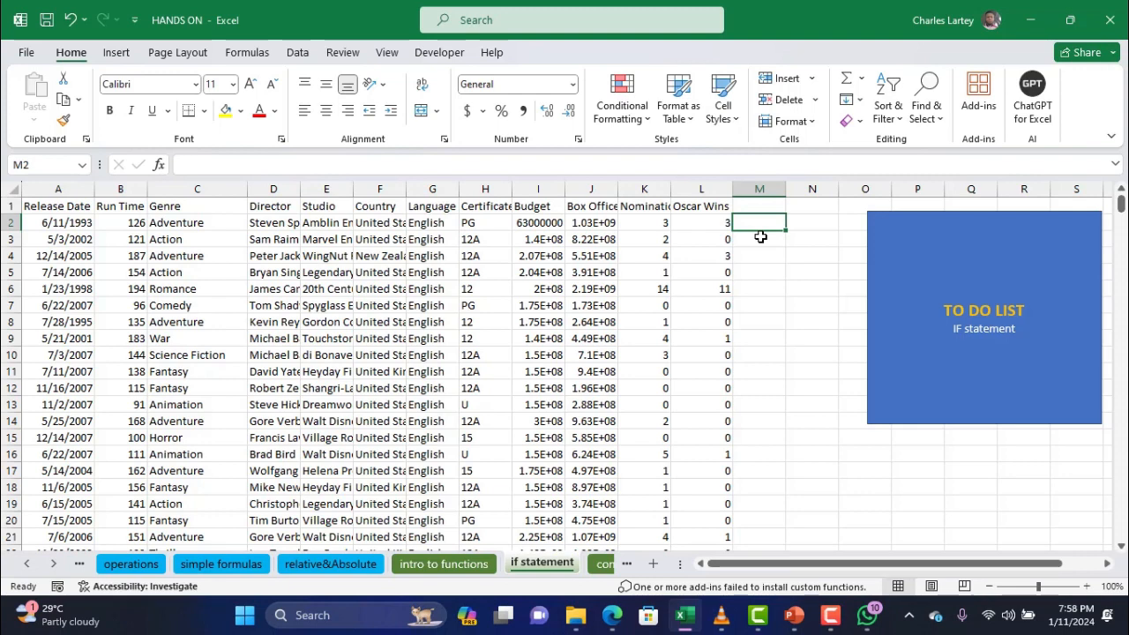
Enter =6>5 in M2 to get TRUE, then replace it with a new =if( entry
type("=")
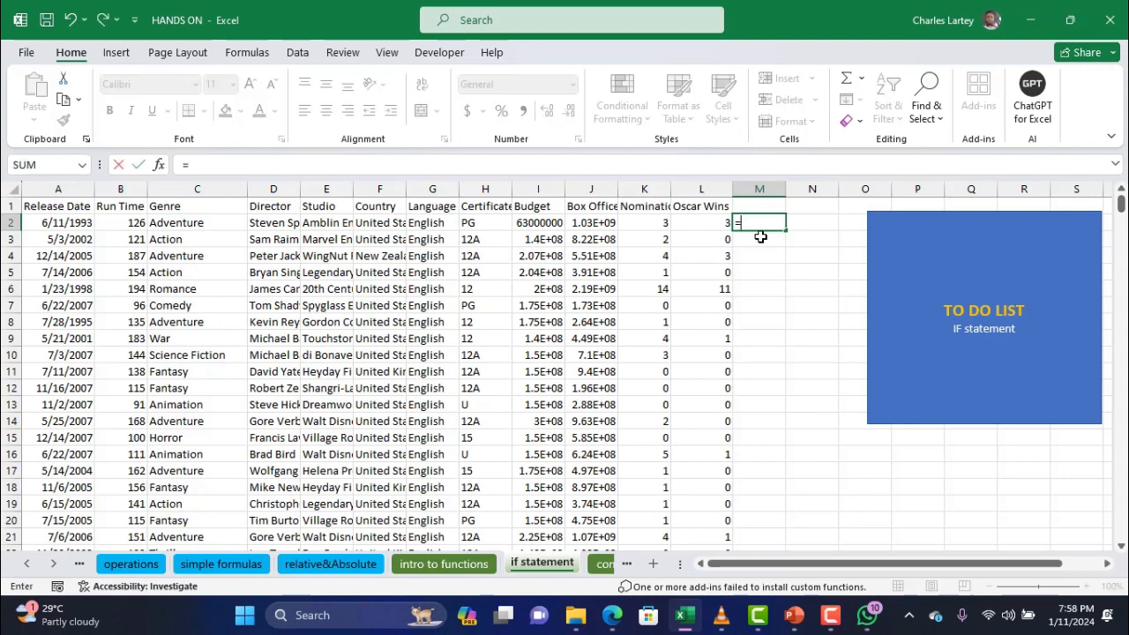
type("6>5")
key("Return")
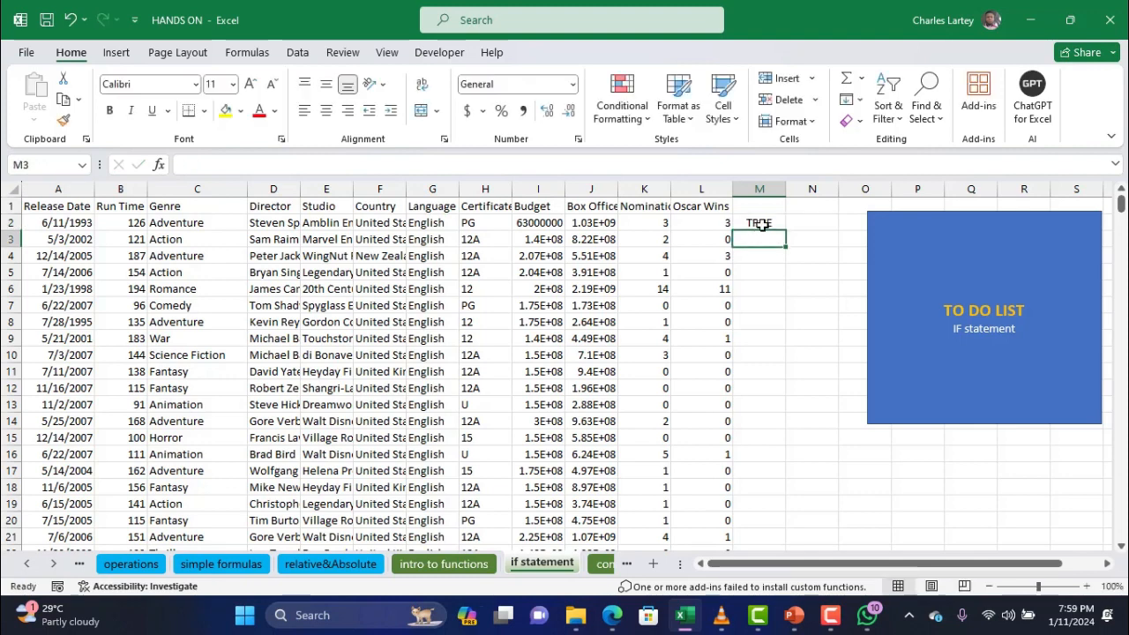
left_click(762, 225)
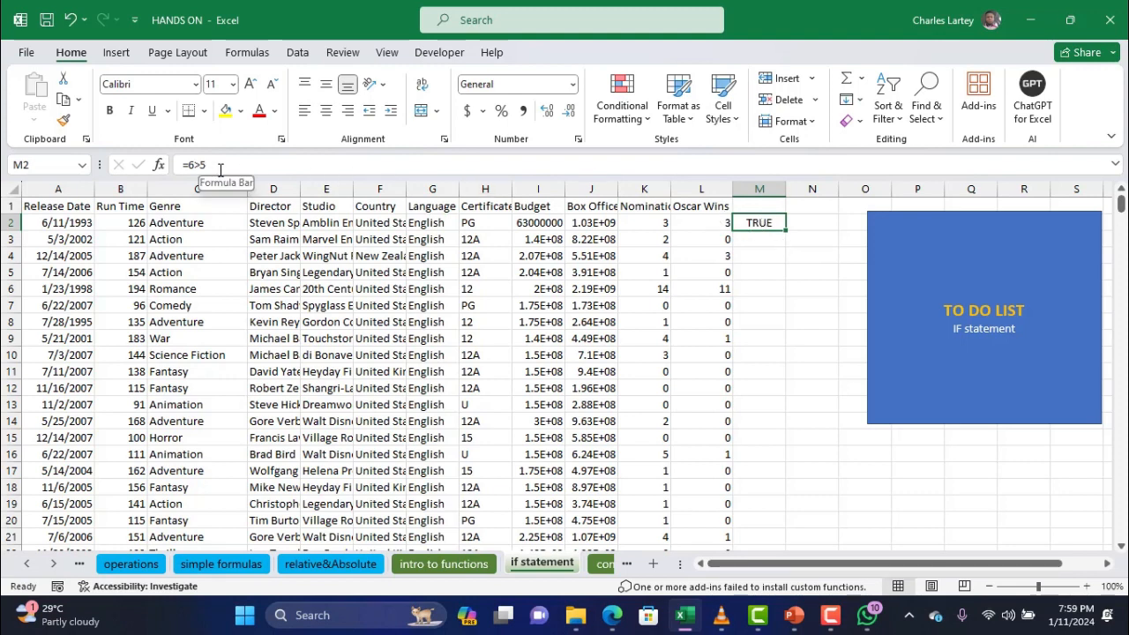
left_click_drag(221, 169, 157, 174)
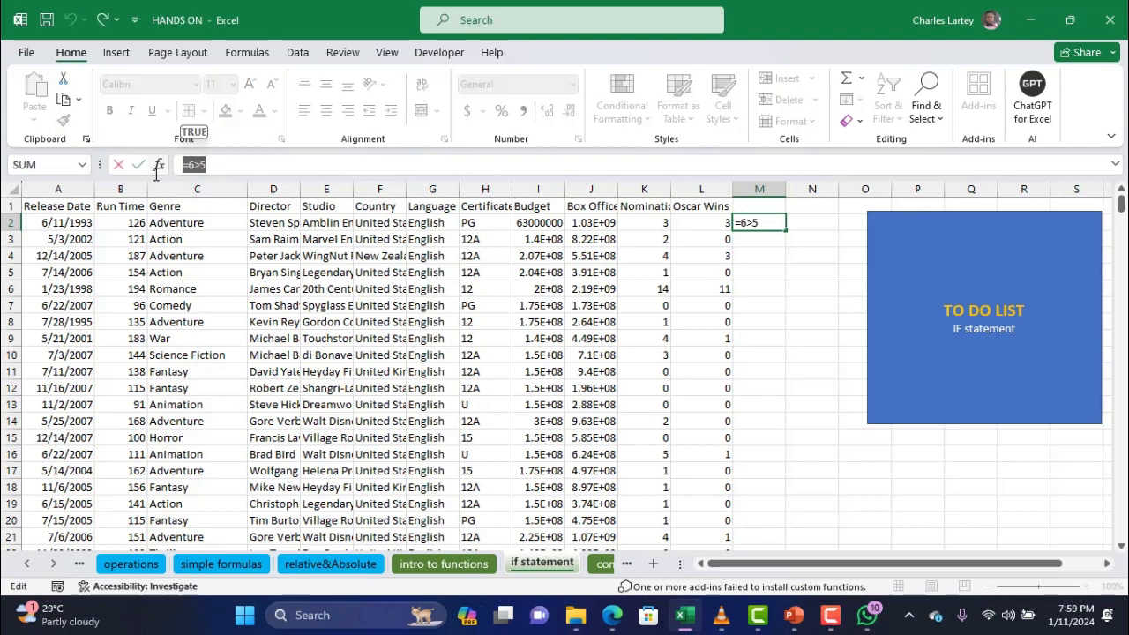
key("BackSpace")
type("=")
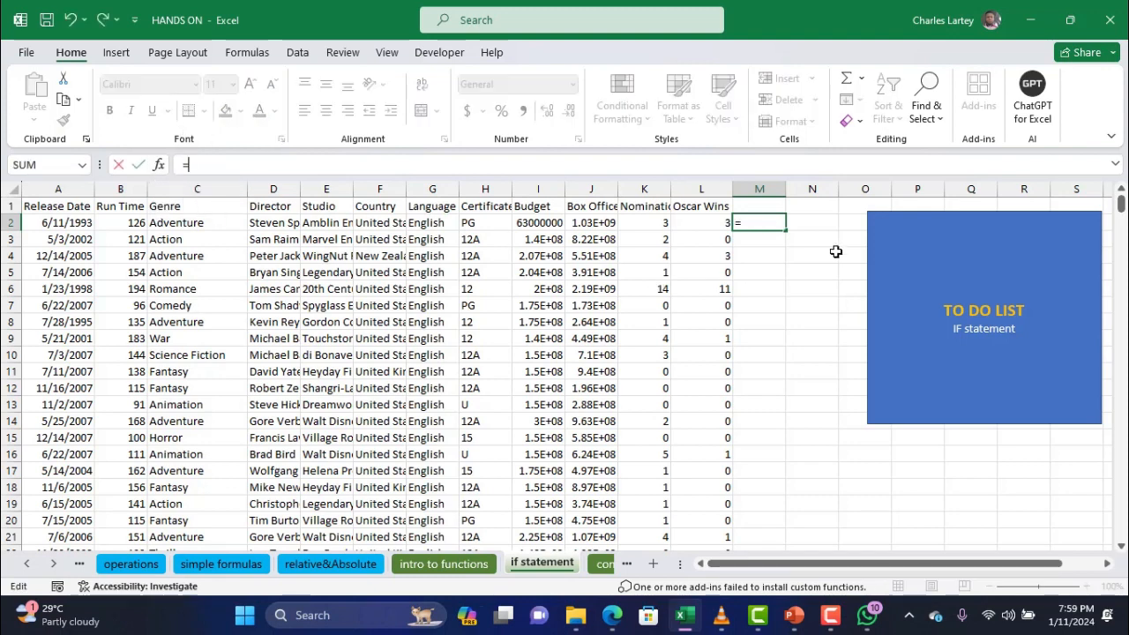
type("if(")
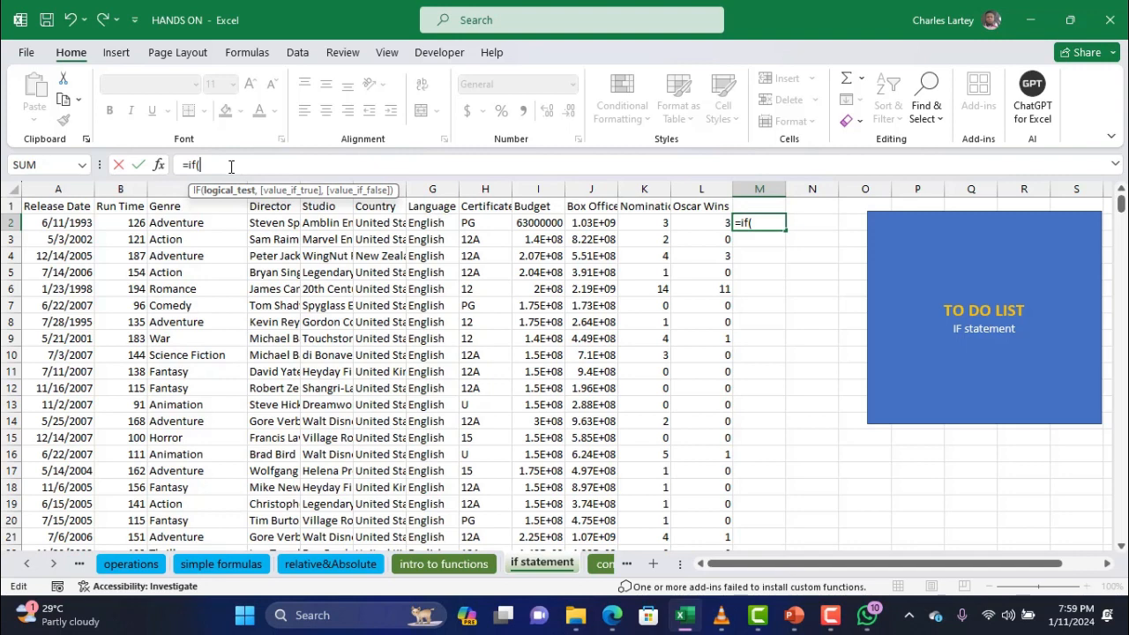
Complete =IF(6>5,"greater","lower") in M2, which returns greater
type("6>5,")
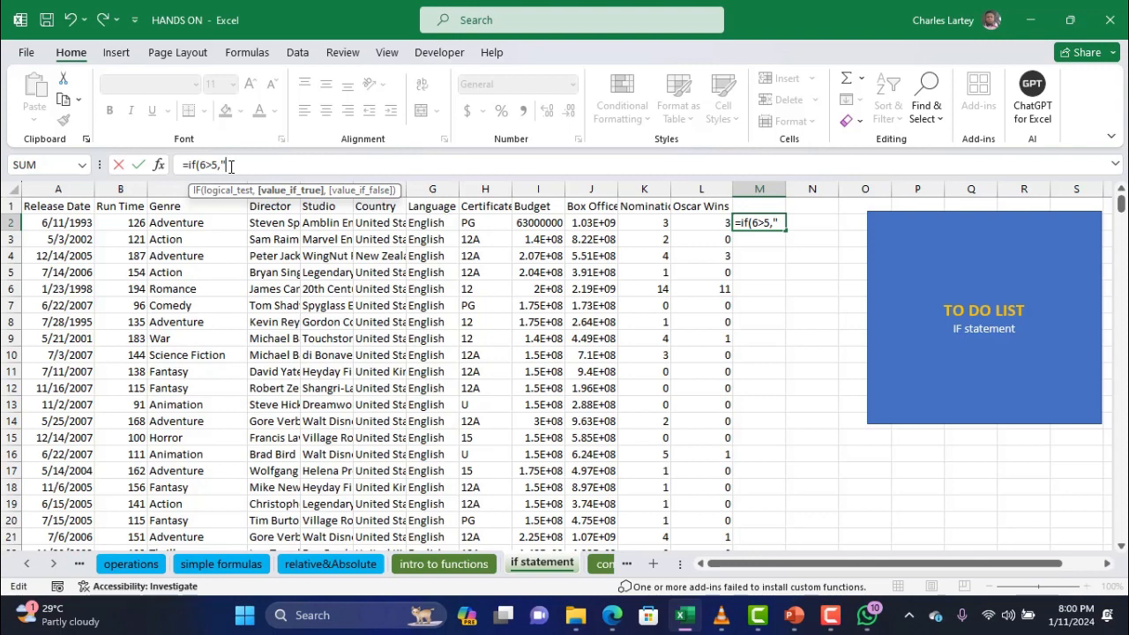
type("greater\"")
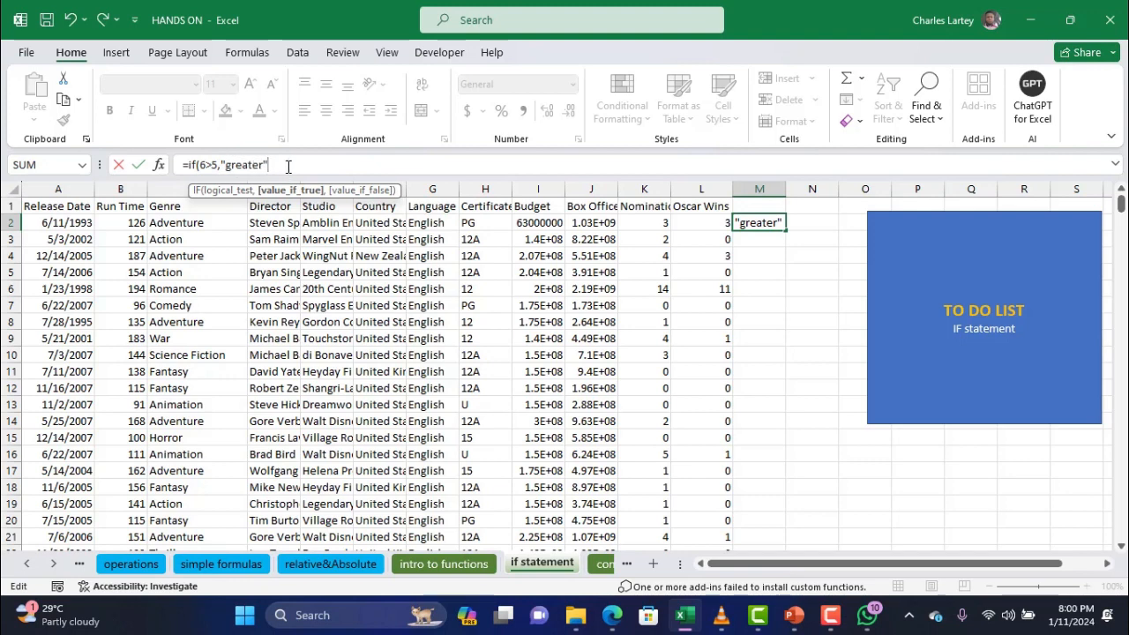
type(",")
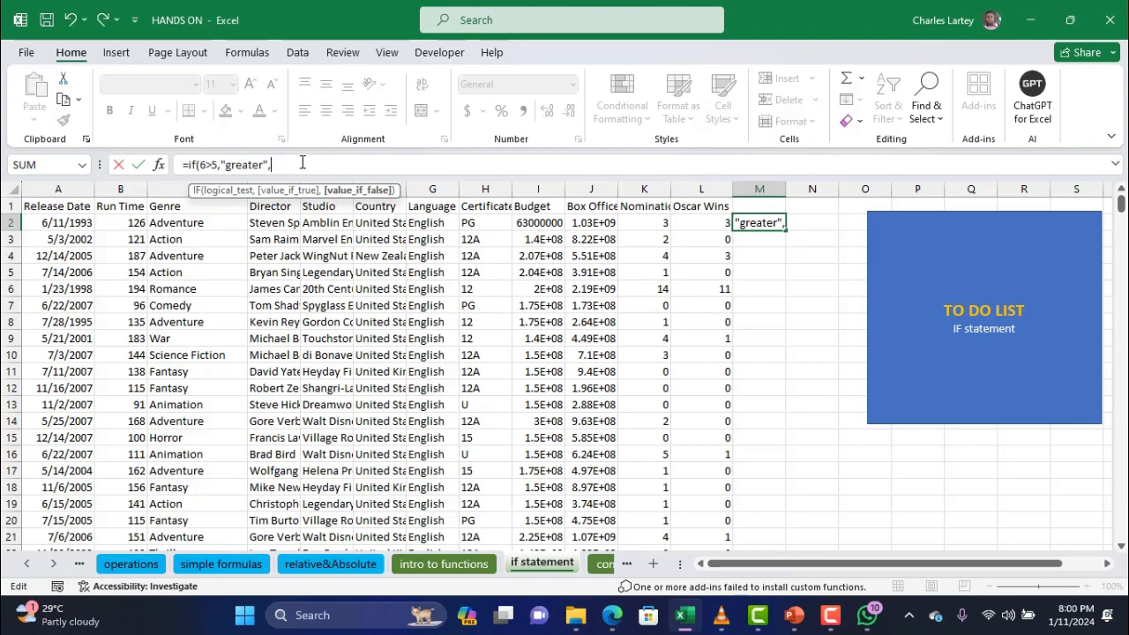
type("\"")
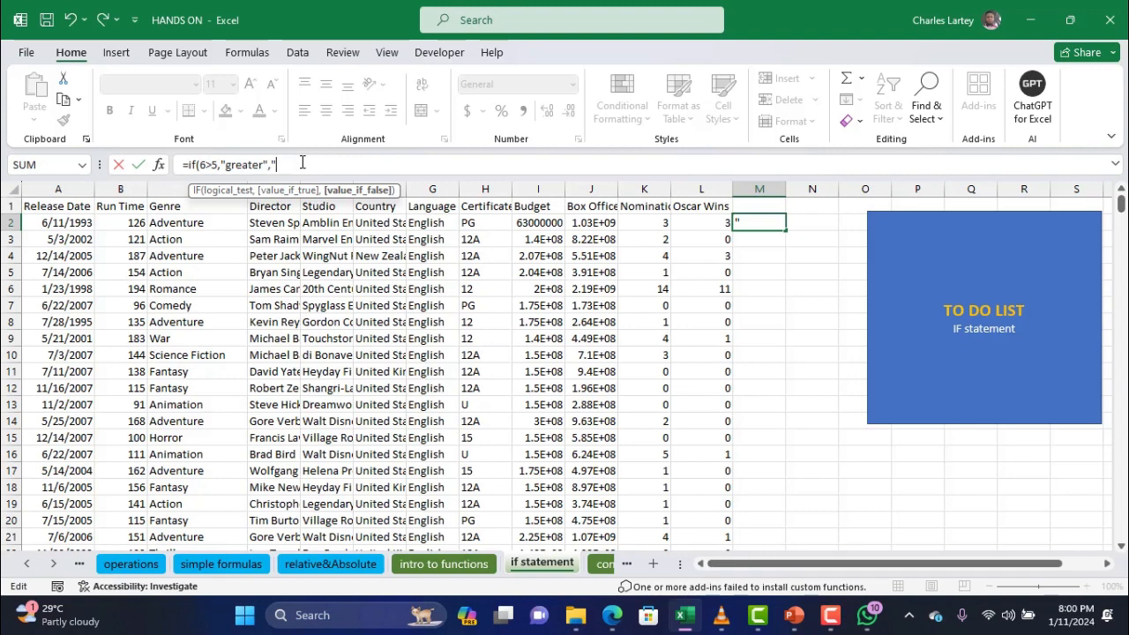
type("lower")
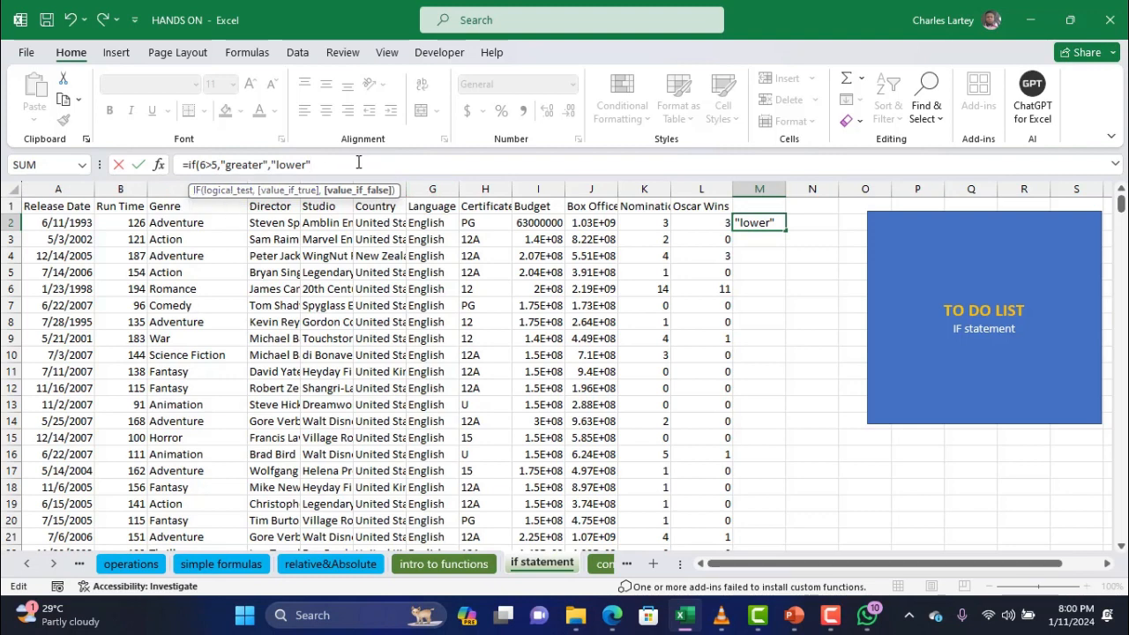
type("\")")
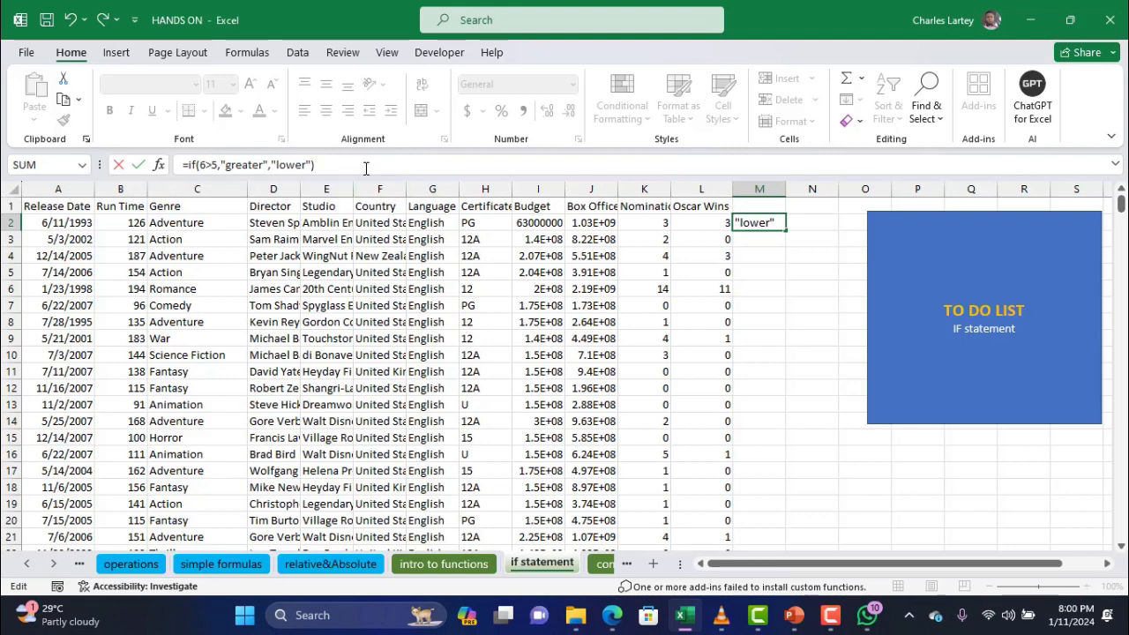
key("Return")
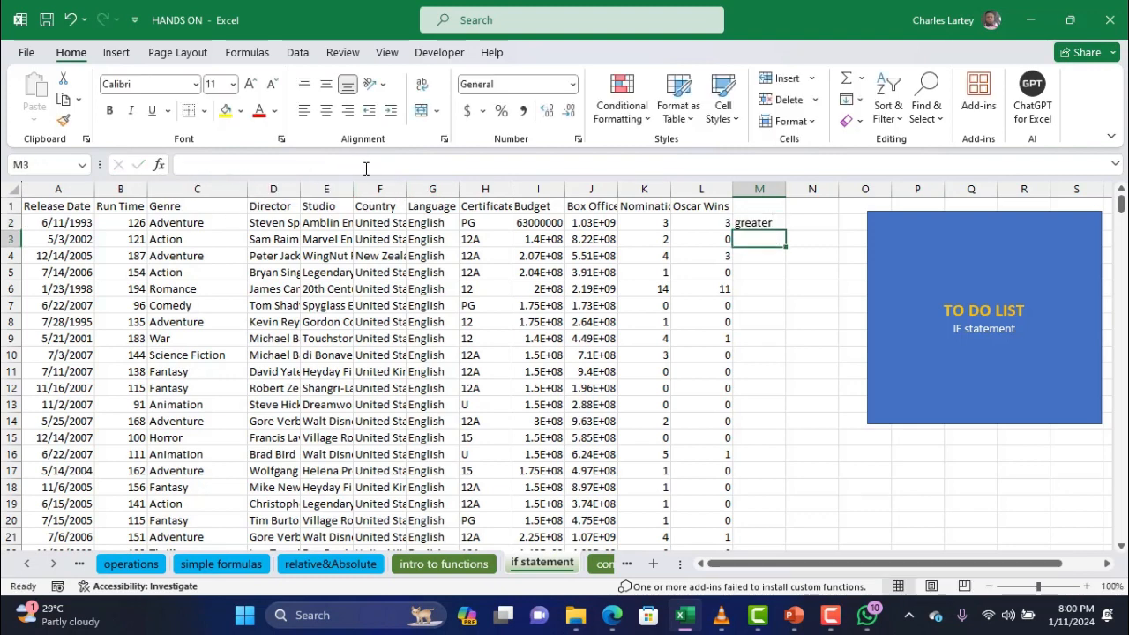
Change the test to 2>5 so M2 returns lower, then clear M2
left_click(772, 222)
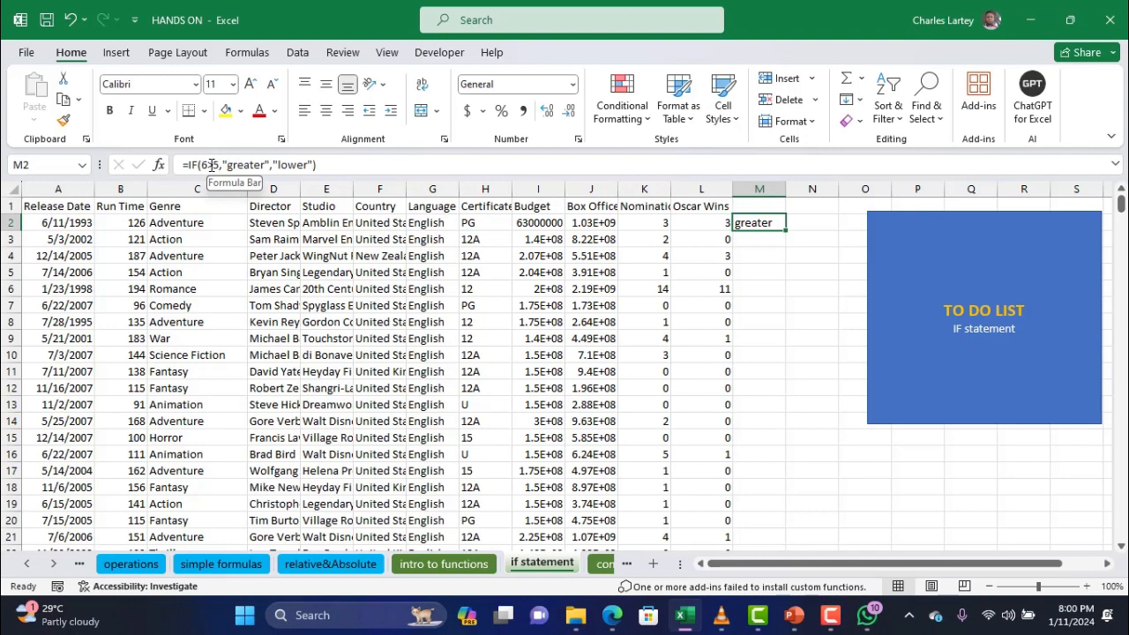
left_click(207, 165)
key("BackSpace")
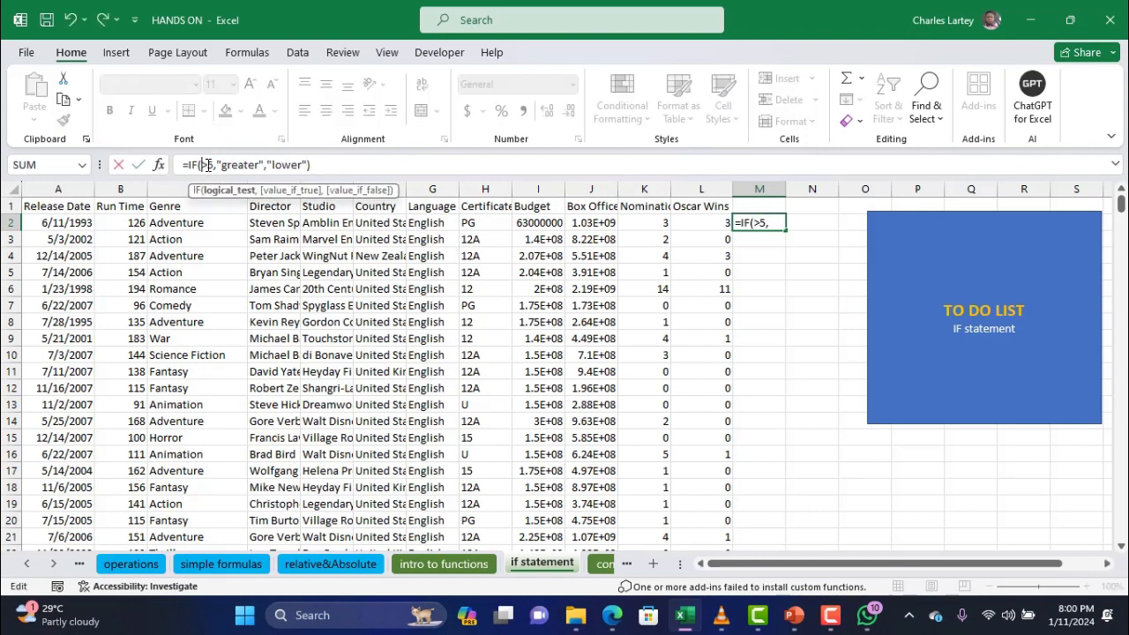
type("2")
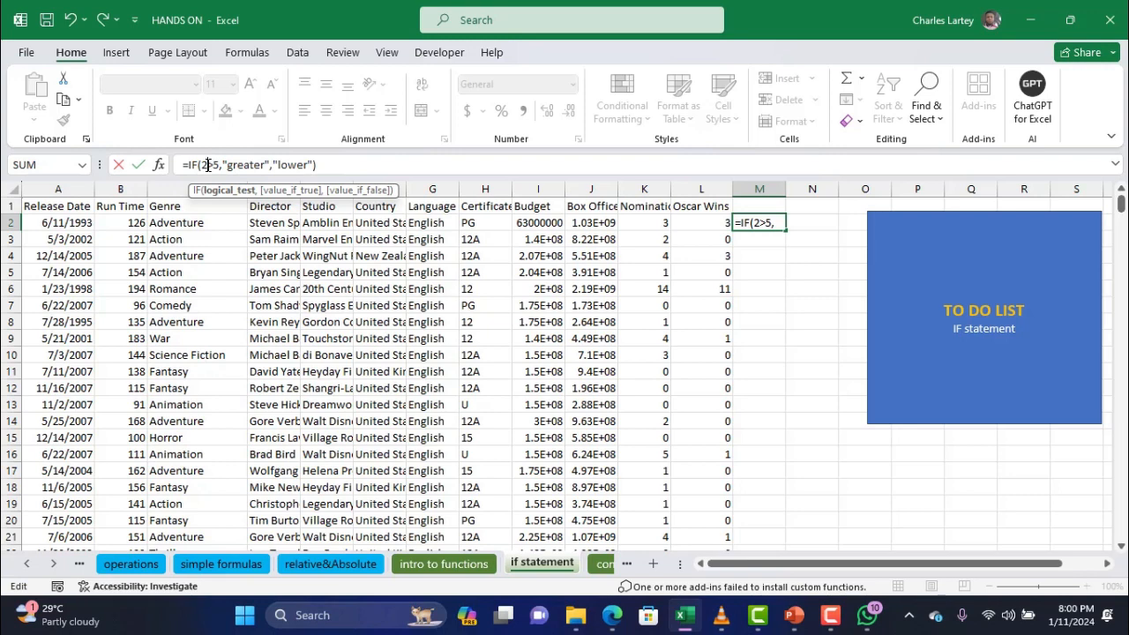
key("Return")
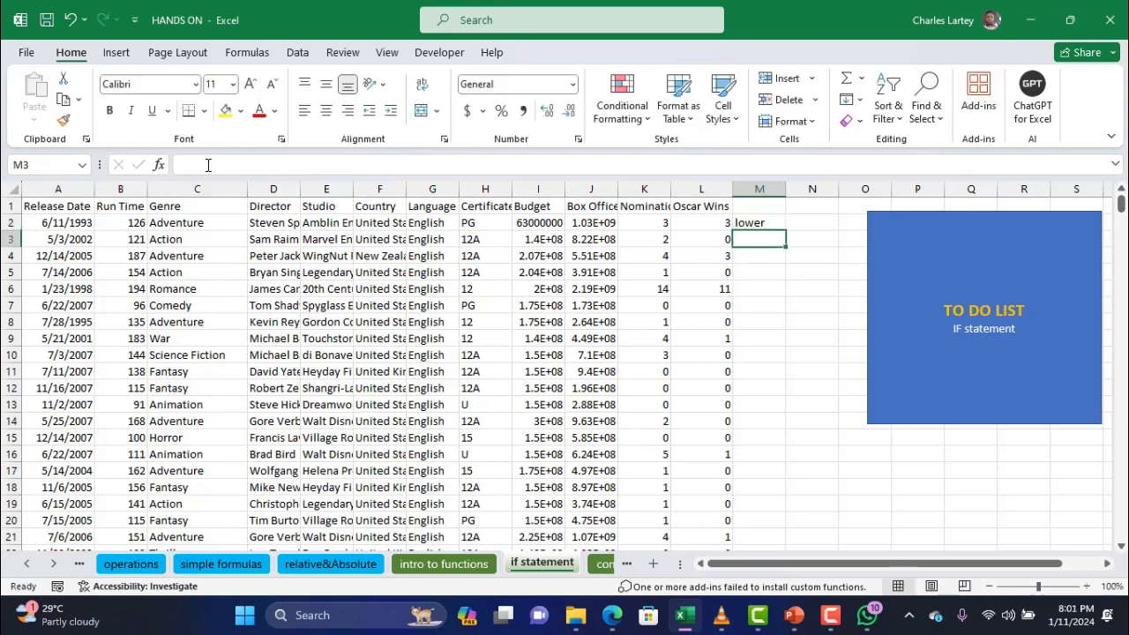
left_click(770, 221)
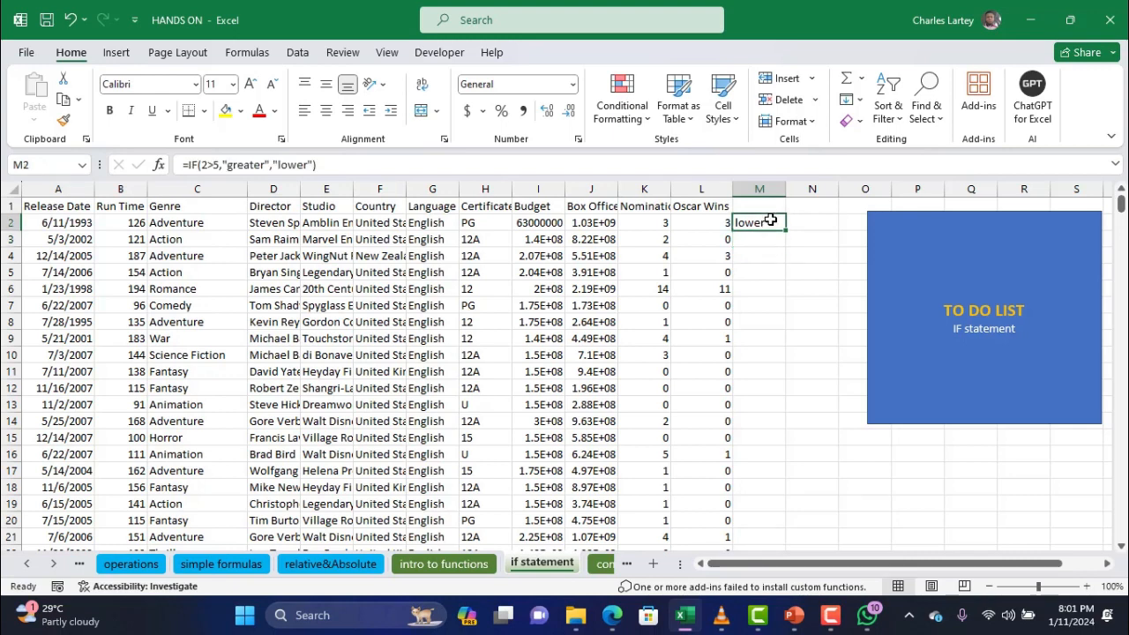
key("Delete")
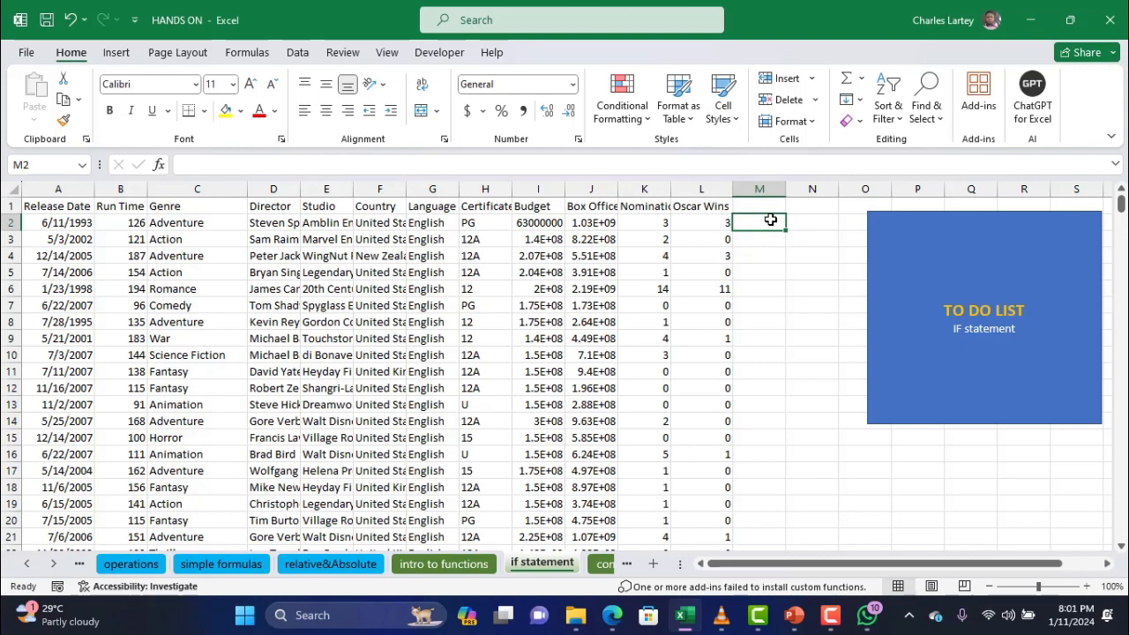
Enter =IF(C2="Adventure","good movie","bad movie") in M2
type("=if")
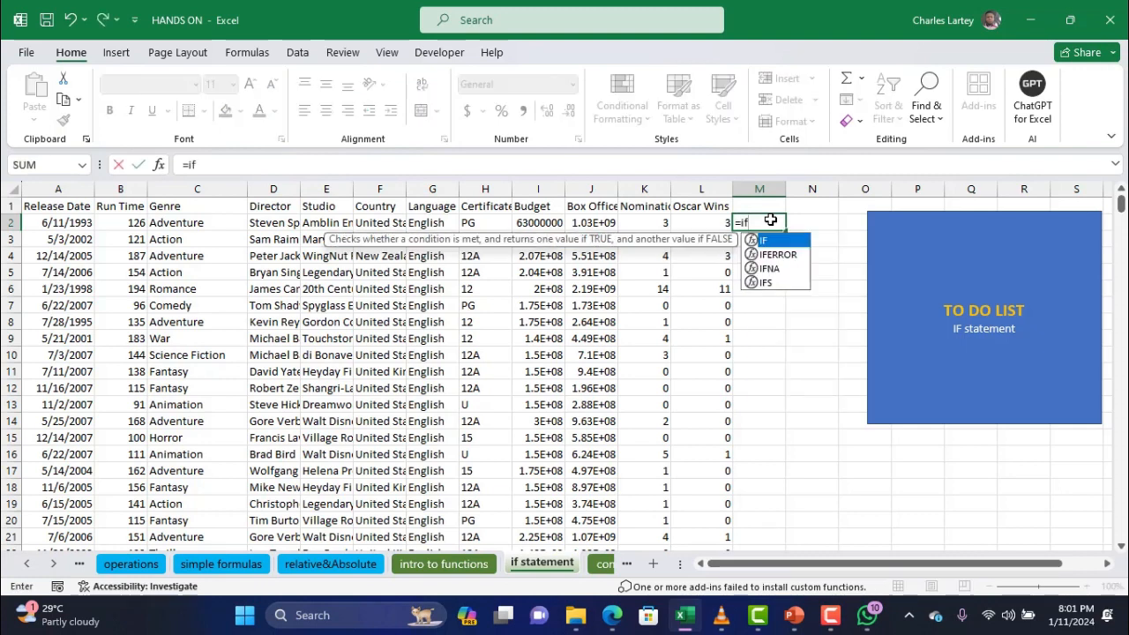
type("(")
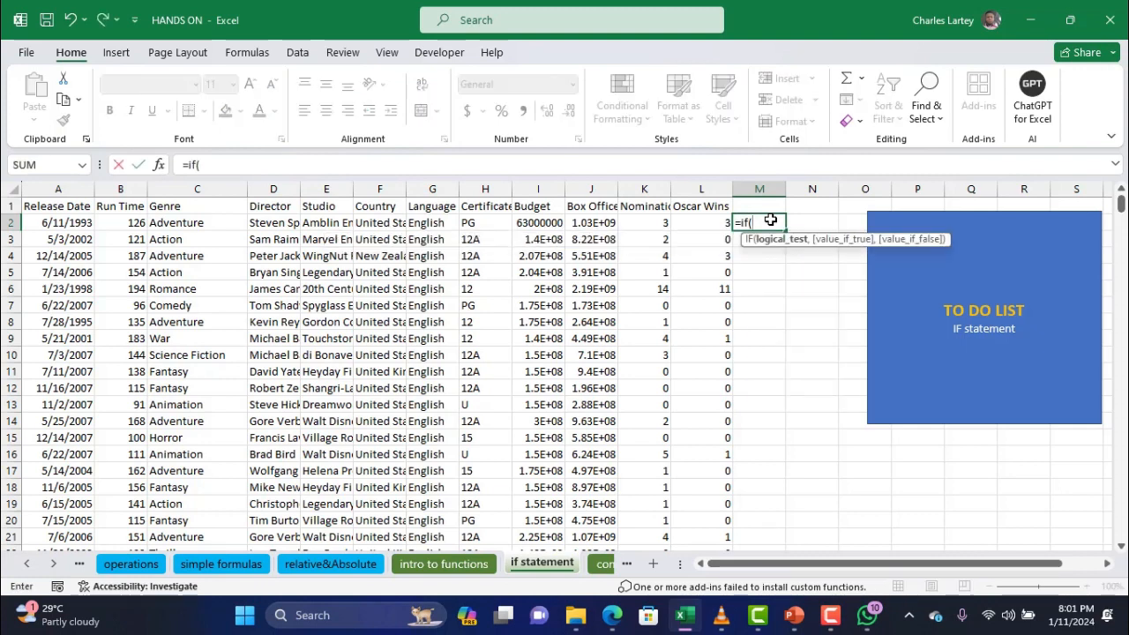
left_click(217, 224)
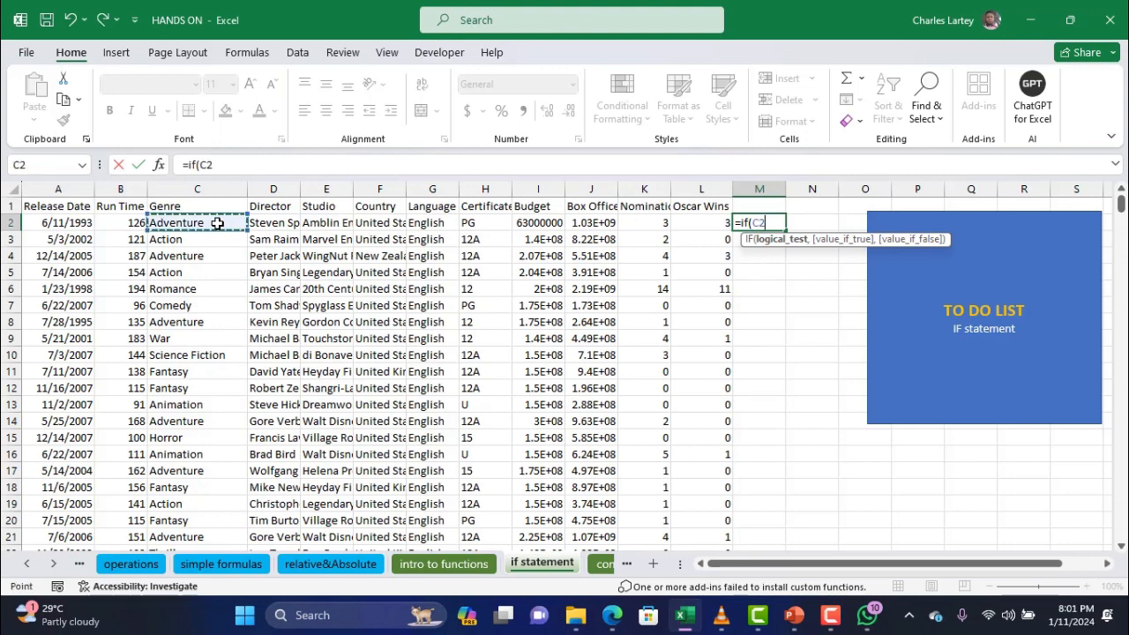
type("=")
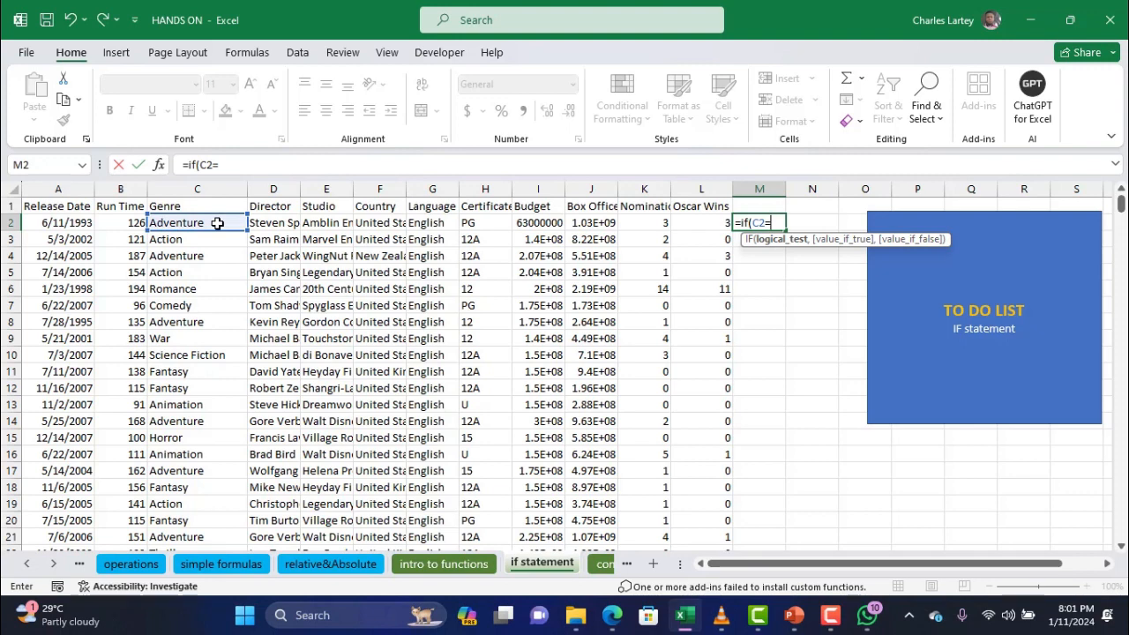
type("\"A")
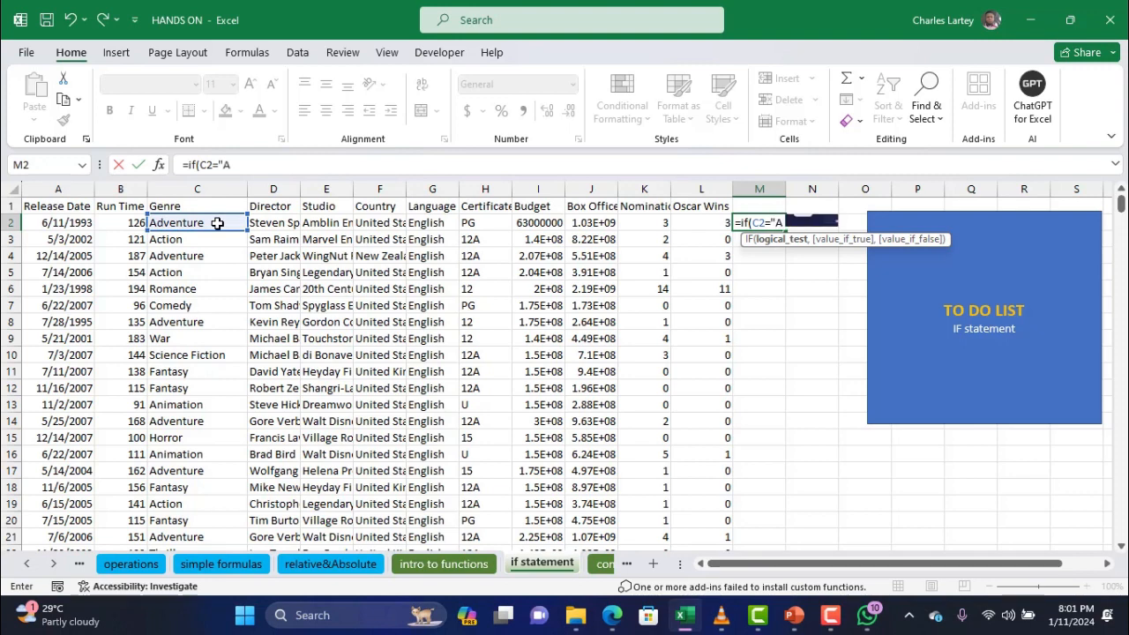
type("dventure")
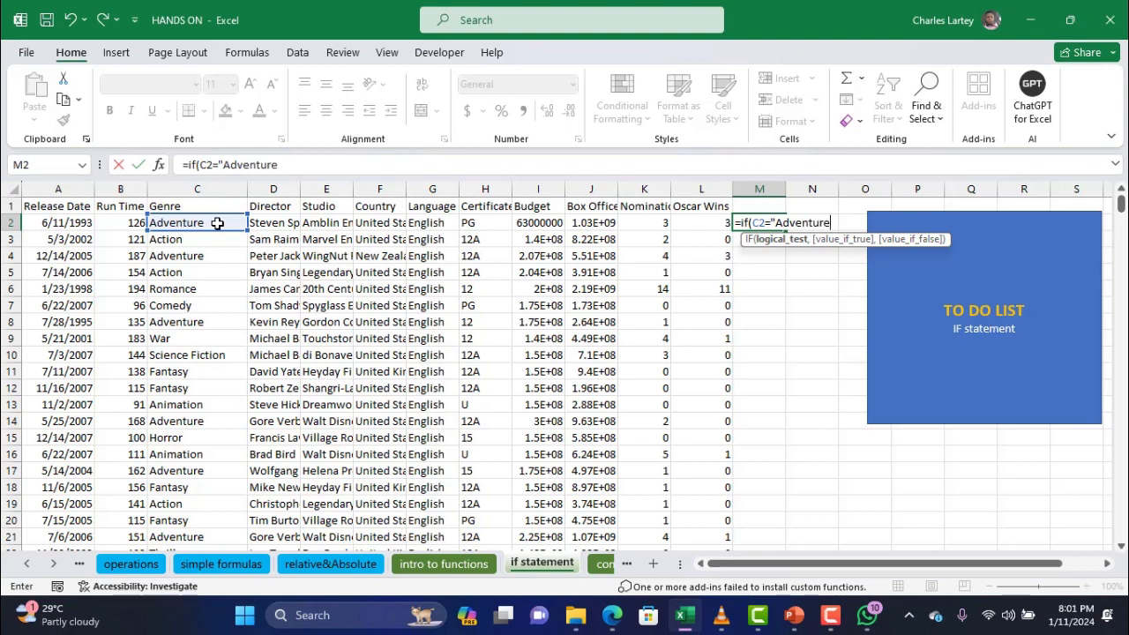
type("\",")
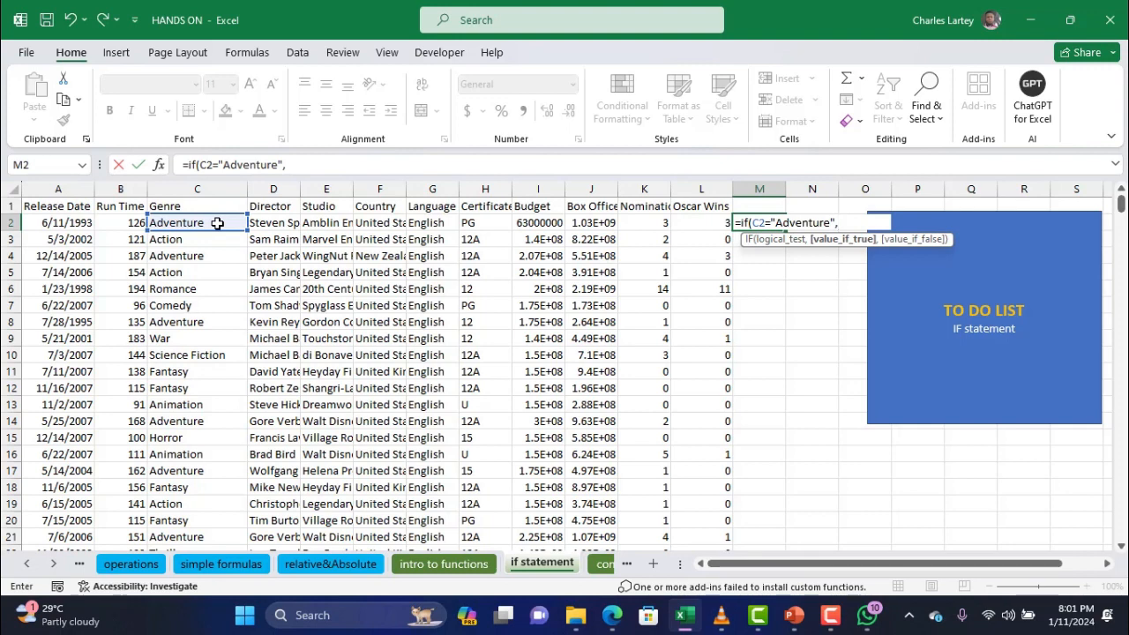
type("\"")
type("good movie")
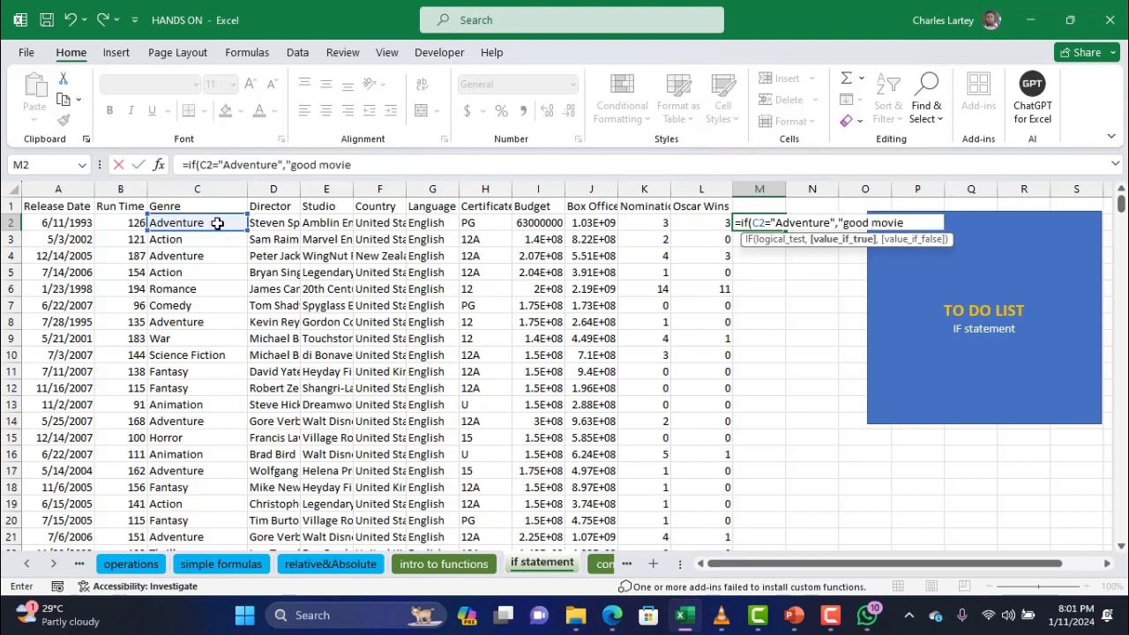
left_click(396, 164)
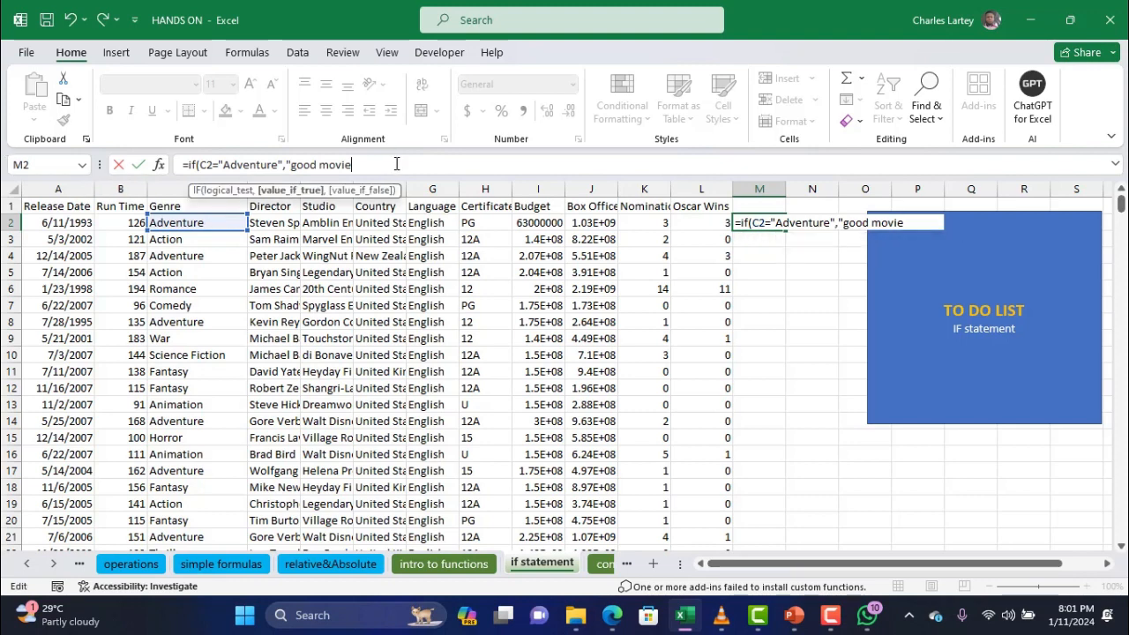
type("\"")
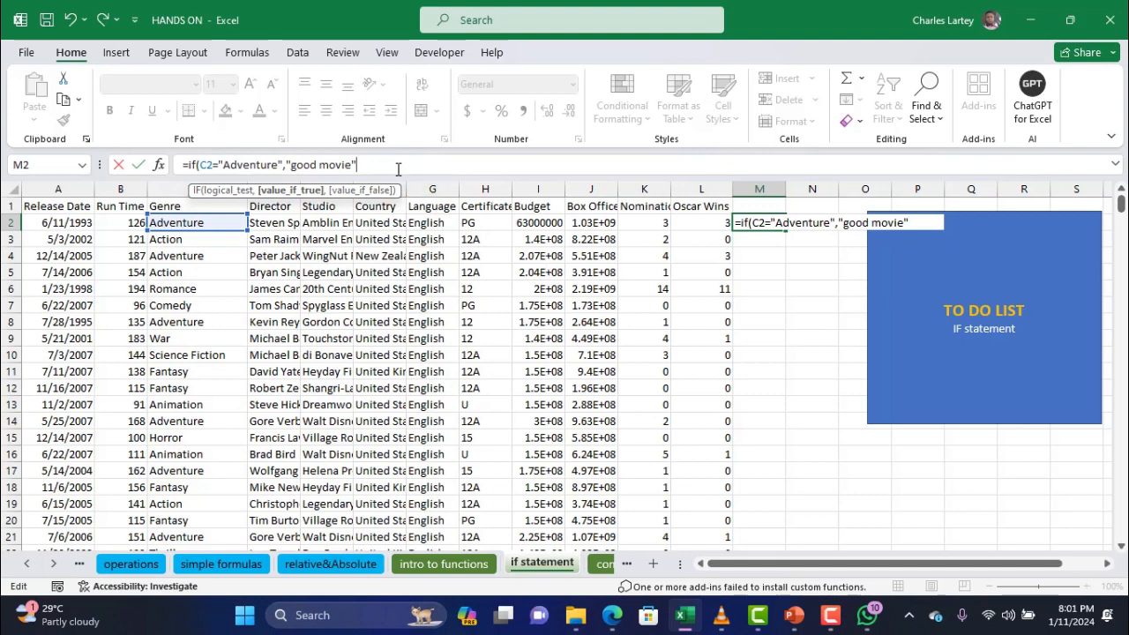
type(",")
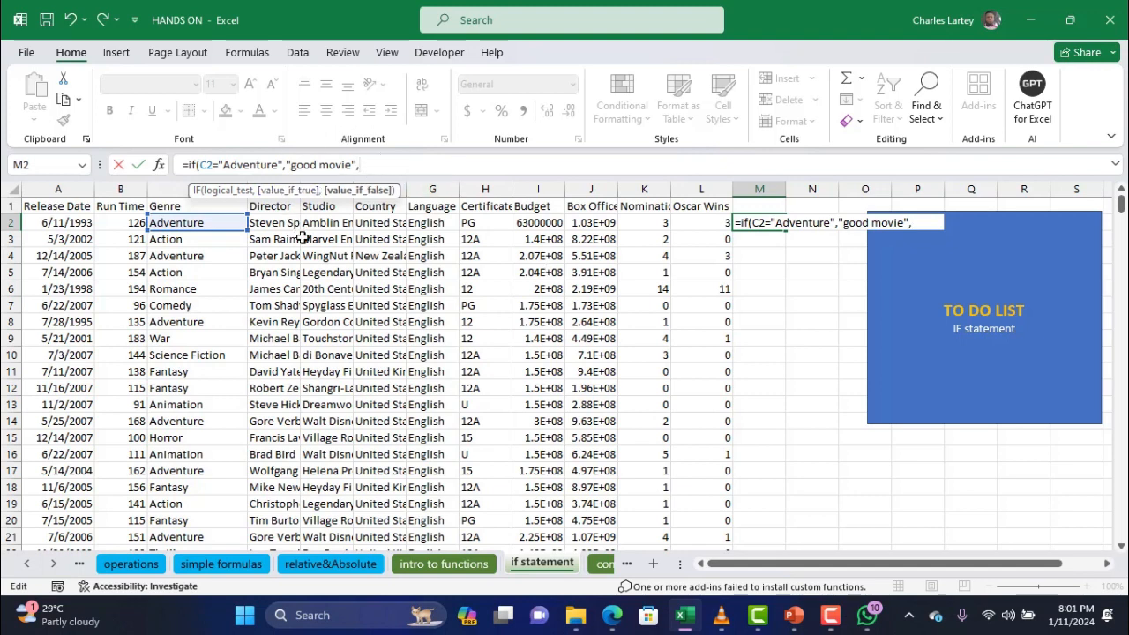
type("\"bad mo")
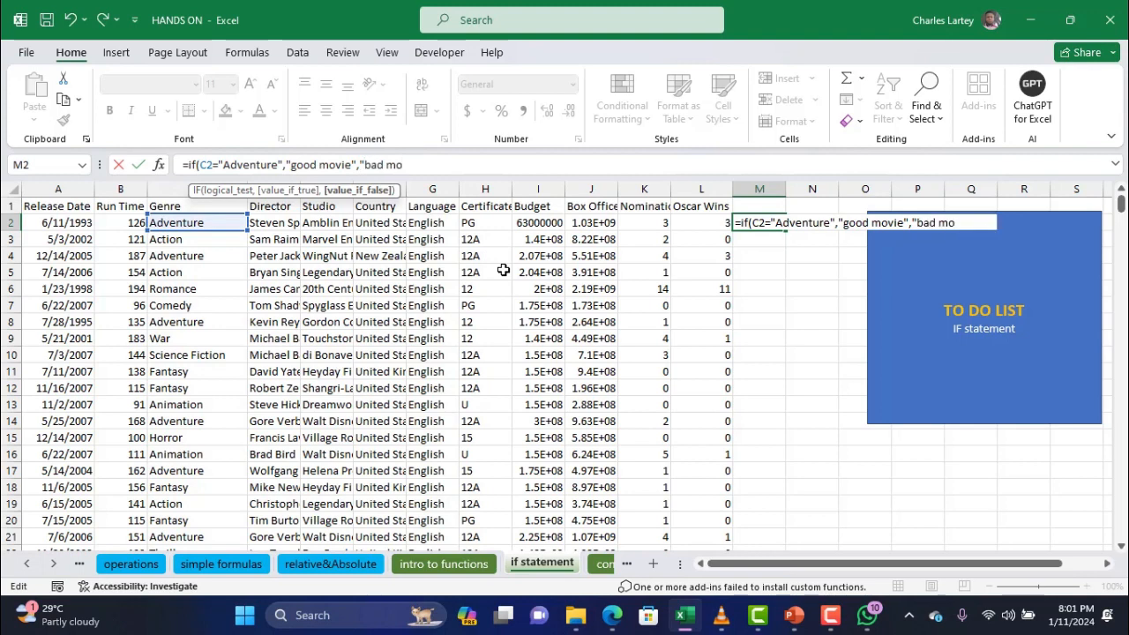
type("vie\"")
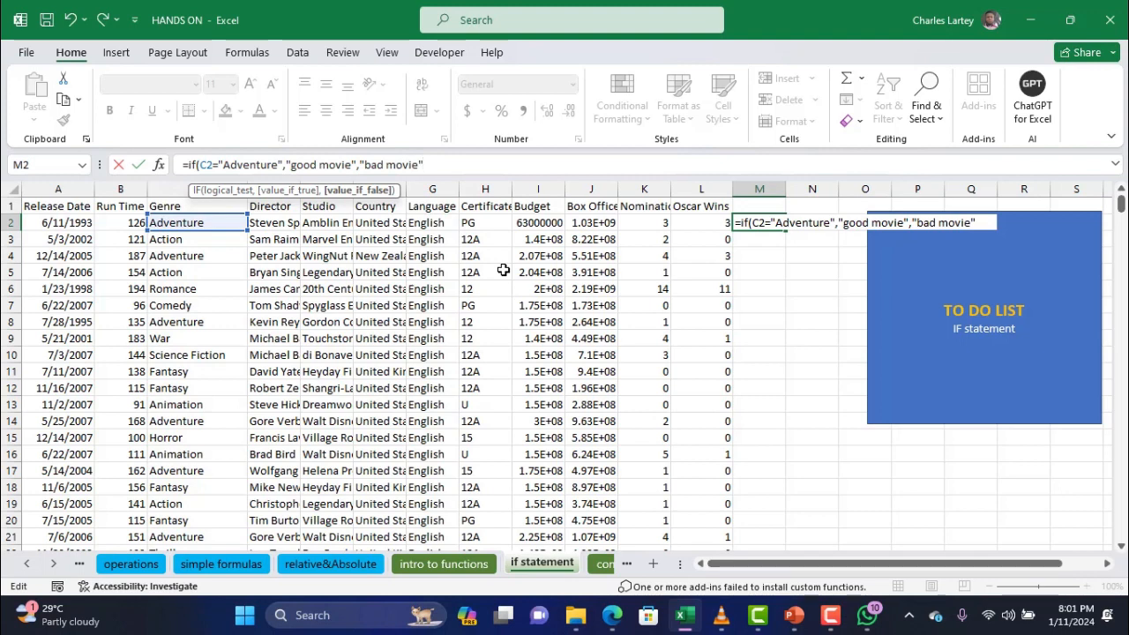
type(")")
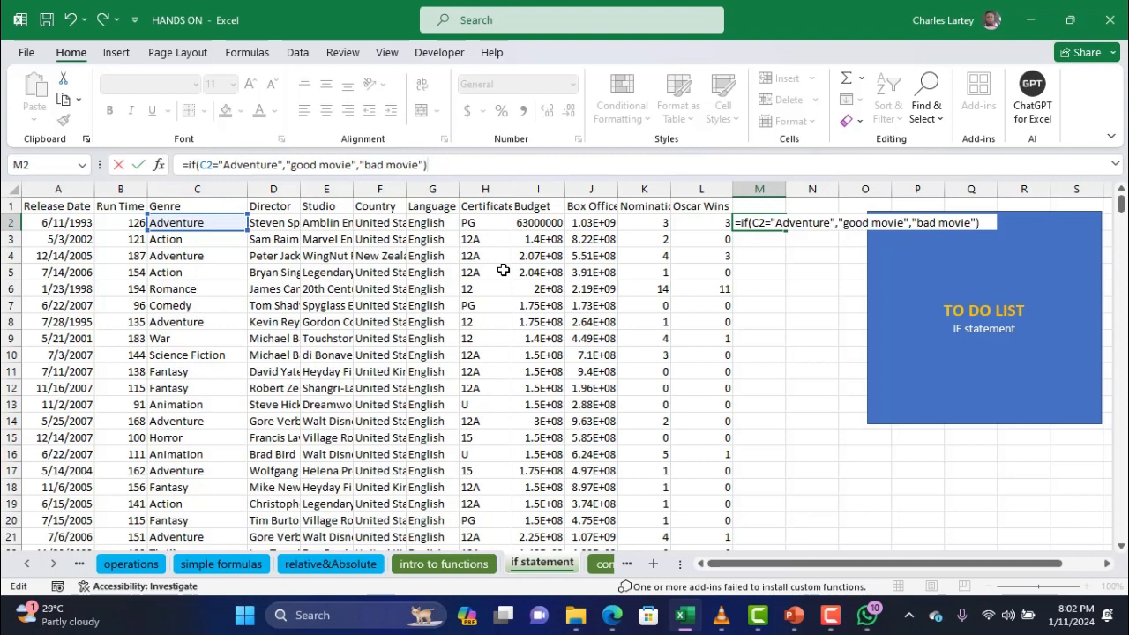
key("Return")
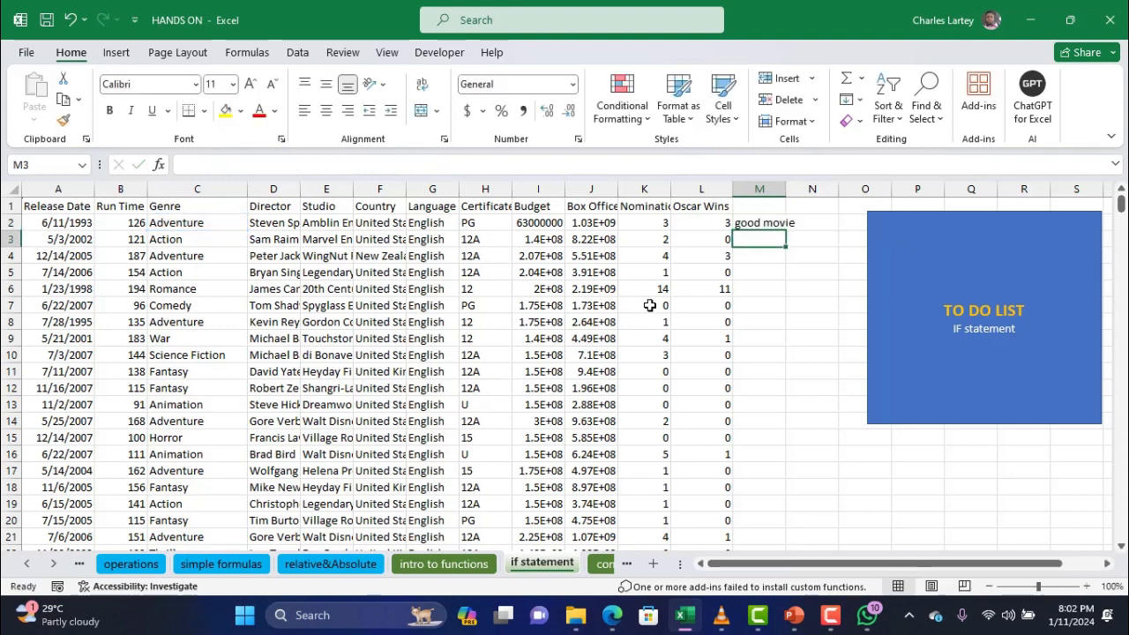
Widen column M and fill the genre IF formula from M2 down to M15
left_click_drag(785, 195, 800, 192)
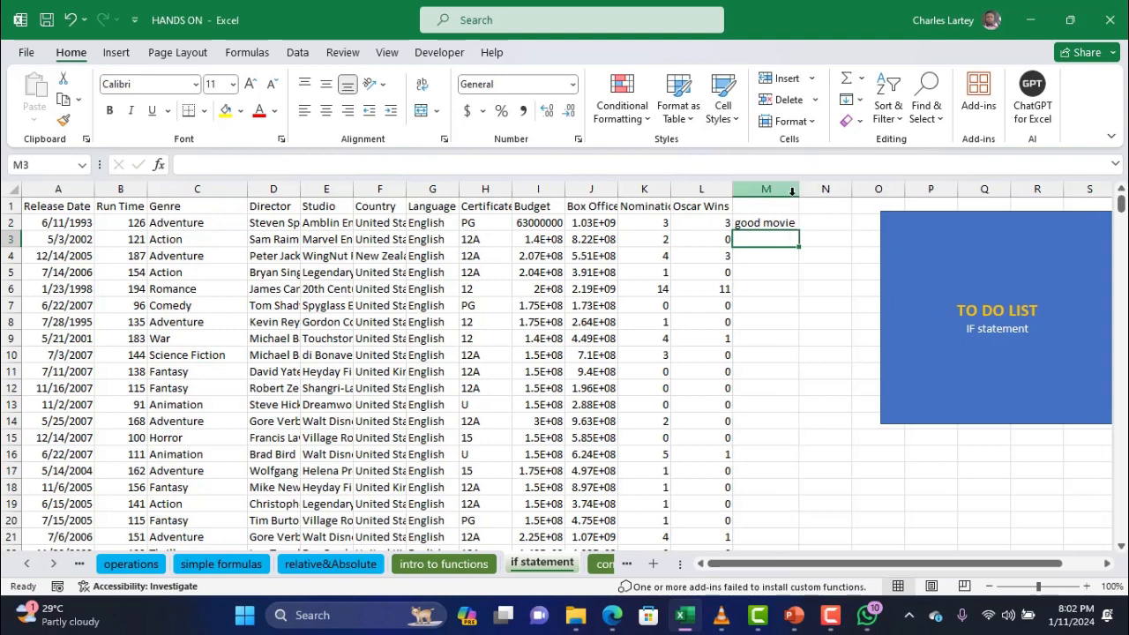
left_click(778, 224)
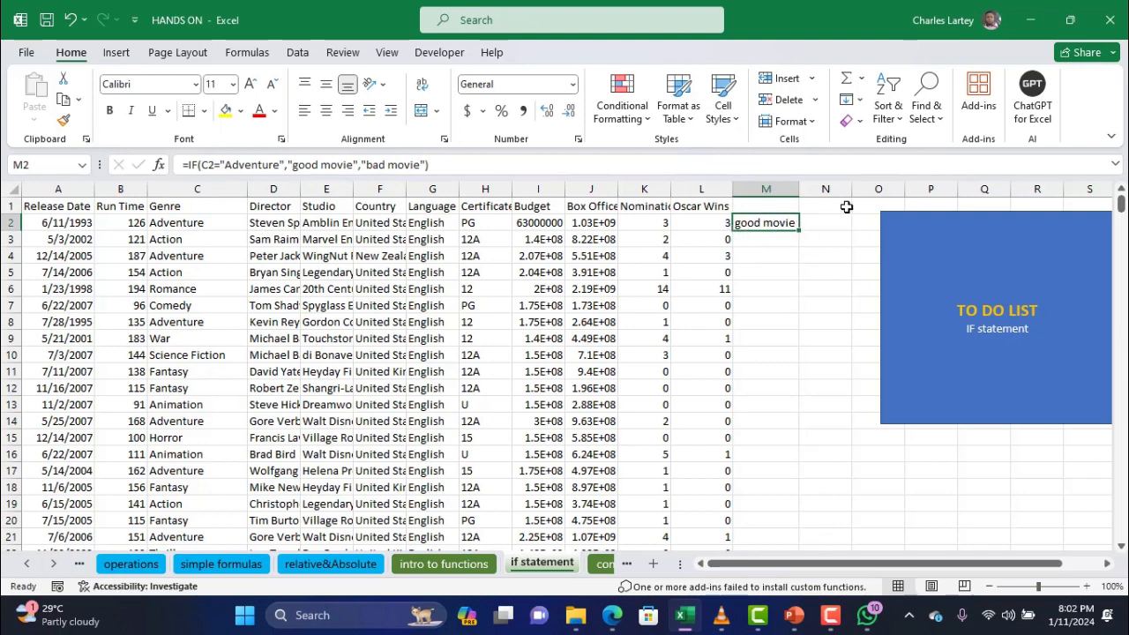
left_click_drag(800, 225, 785, 438)
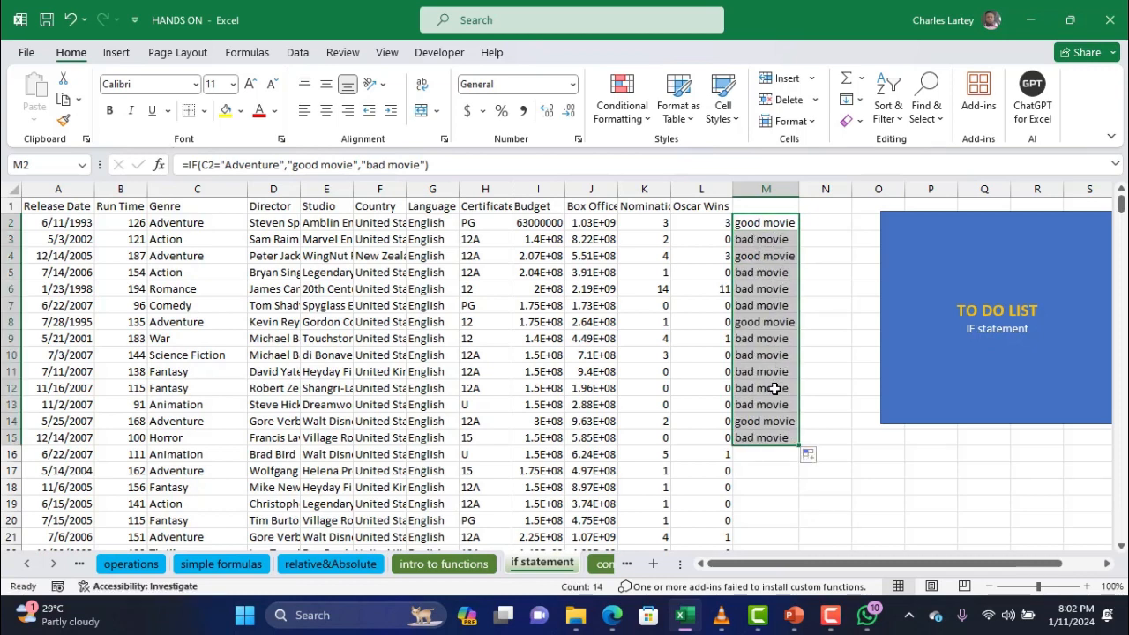
Inspect the copied formulas in M8 and M10, then select the results M2:M16
left_click(762, 323)
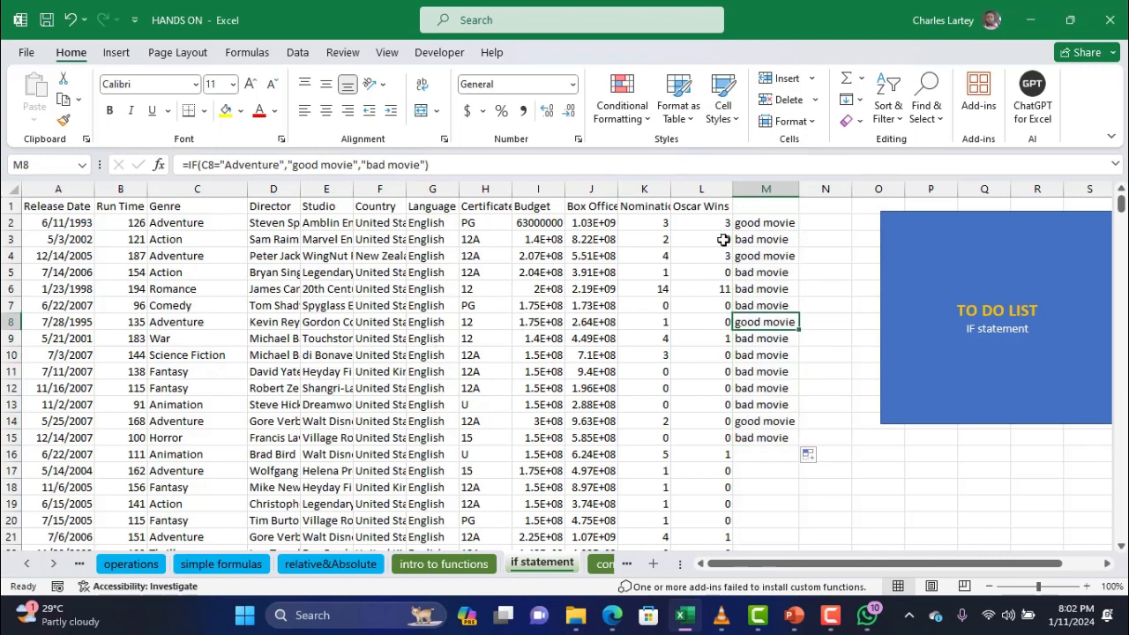
left_click(764, 225)
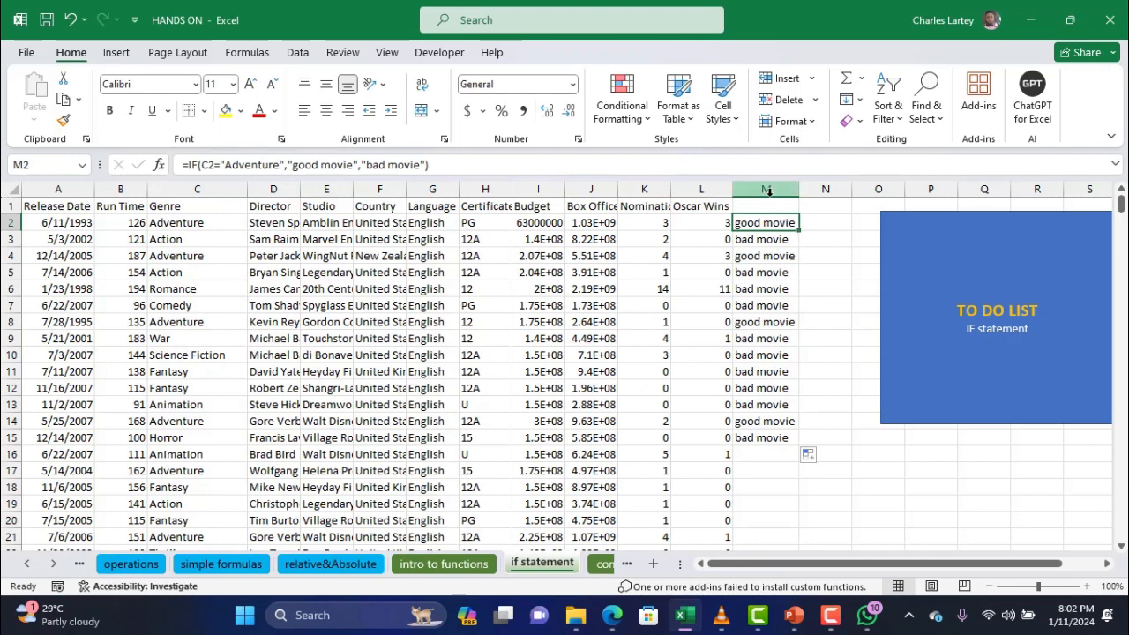
left_click(766, 190)
left_click(764, 354)
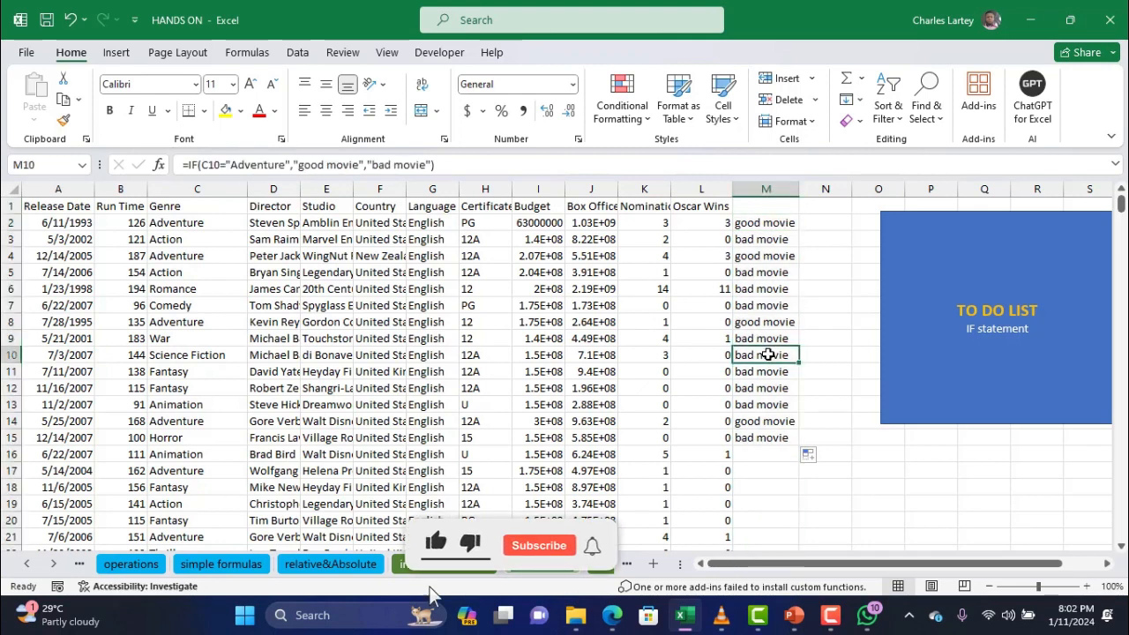
left_click_drag(774, 226, 766, 462)
Clear M2:M16 and restart M2 as =if(C2="Adventure","good movie",
key("Delete")
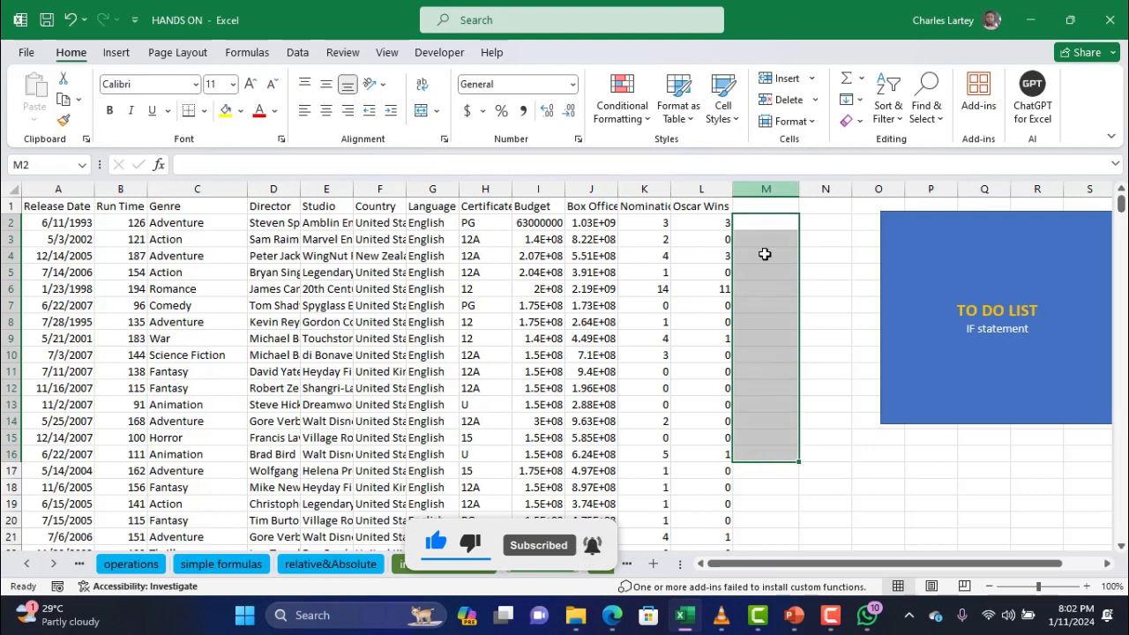
left_click(770, 225)
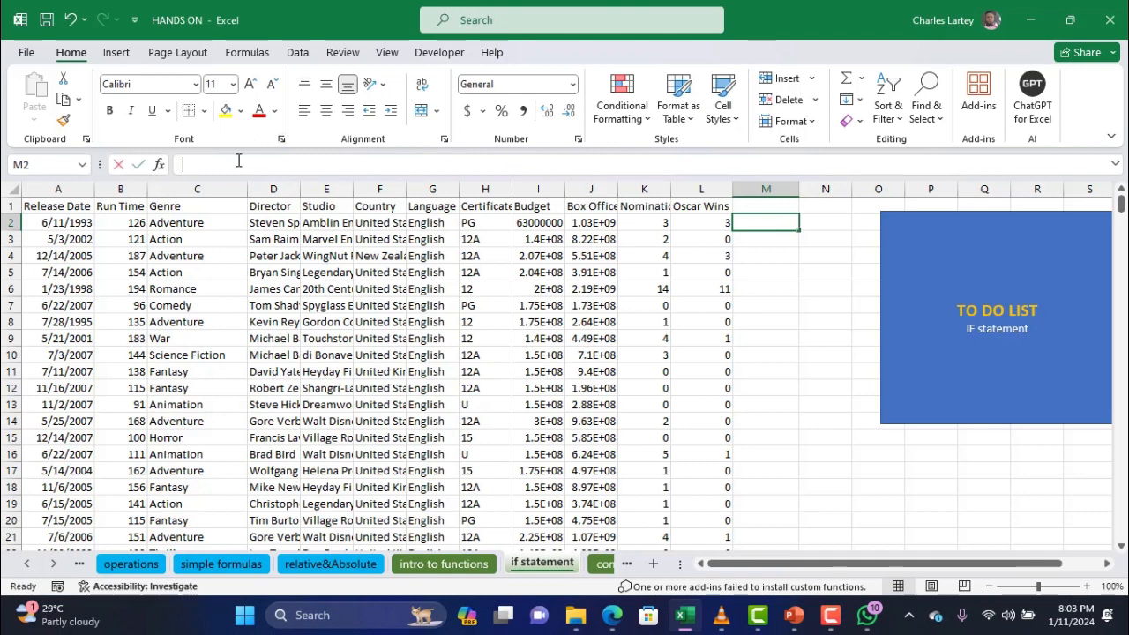
type("=")
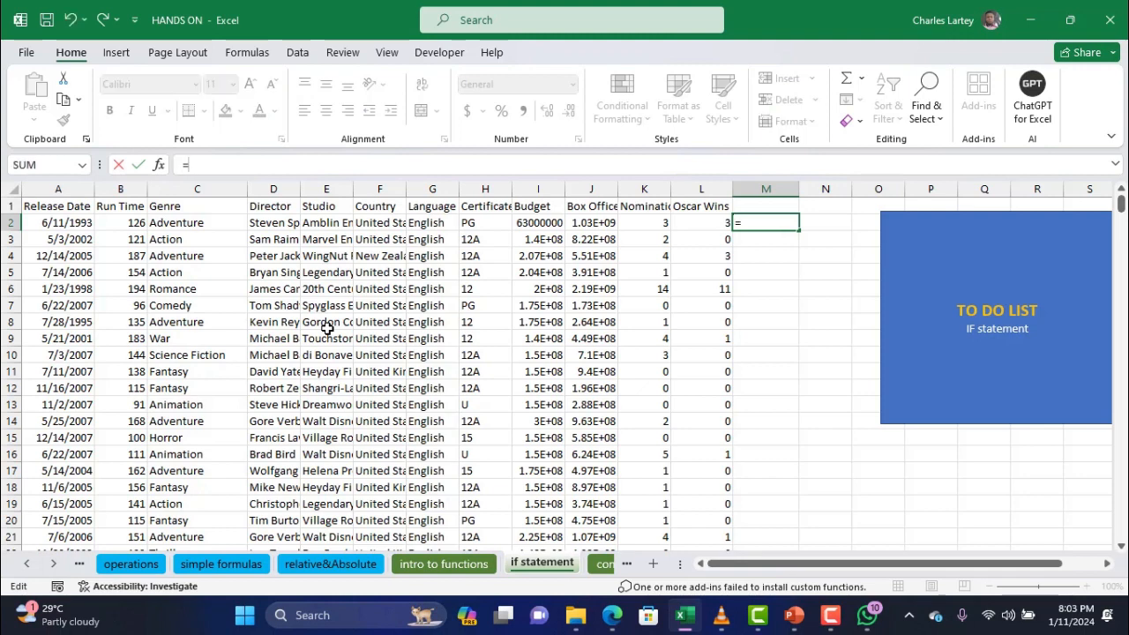
type("if")
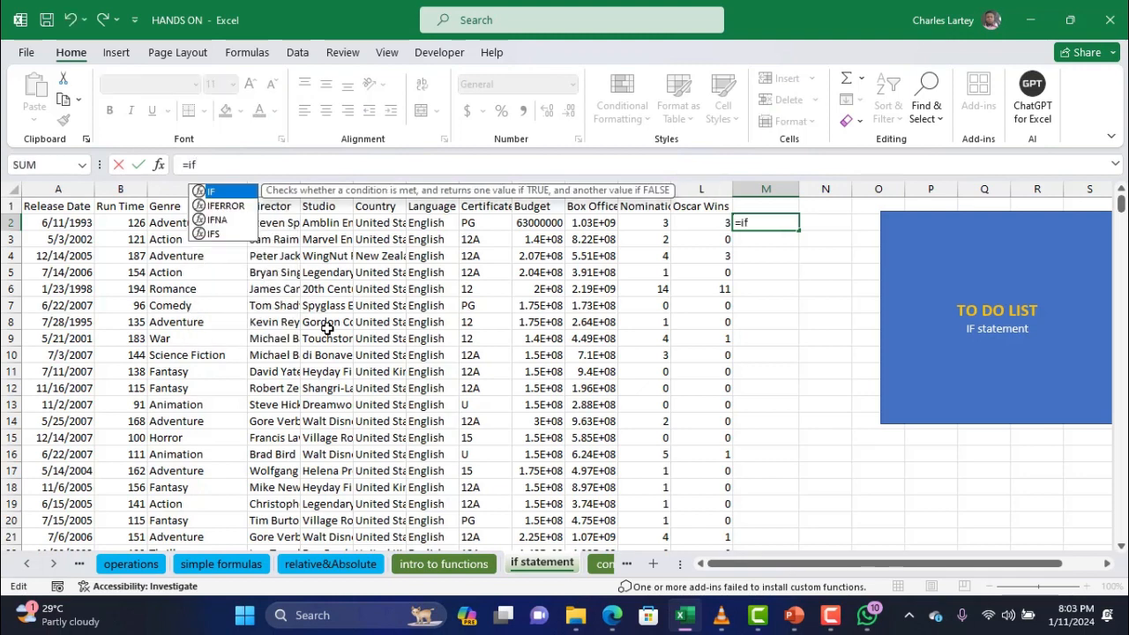
type("(")
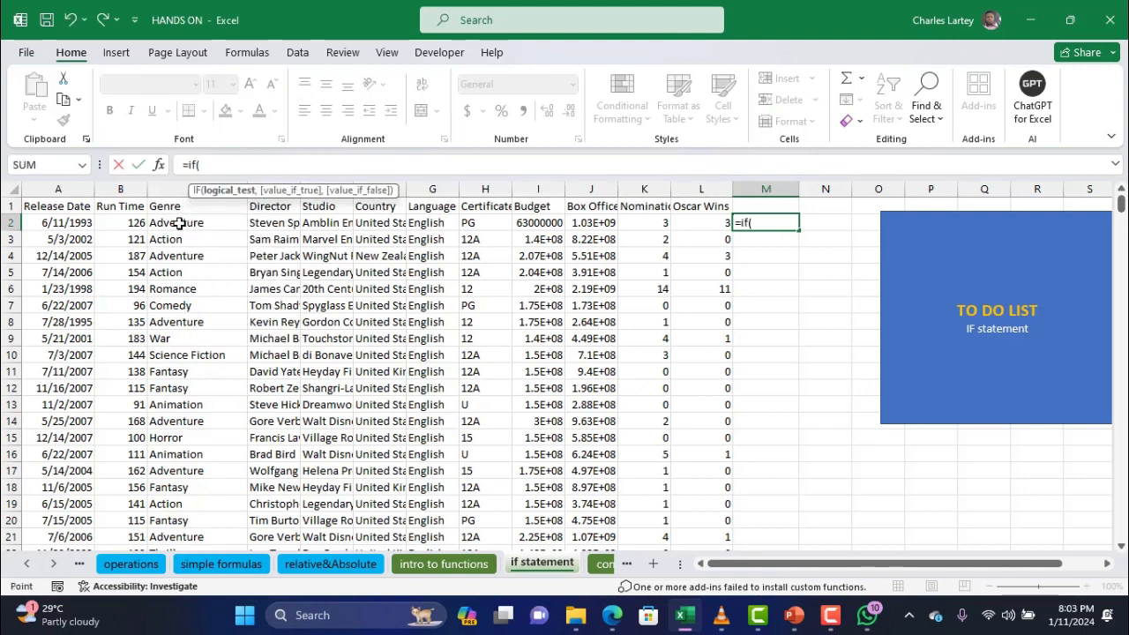
left_click(177, 223)
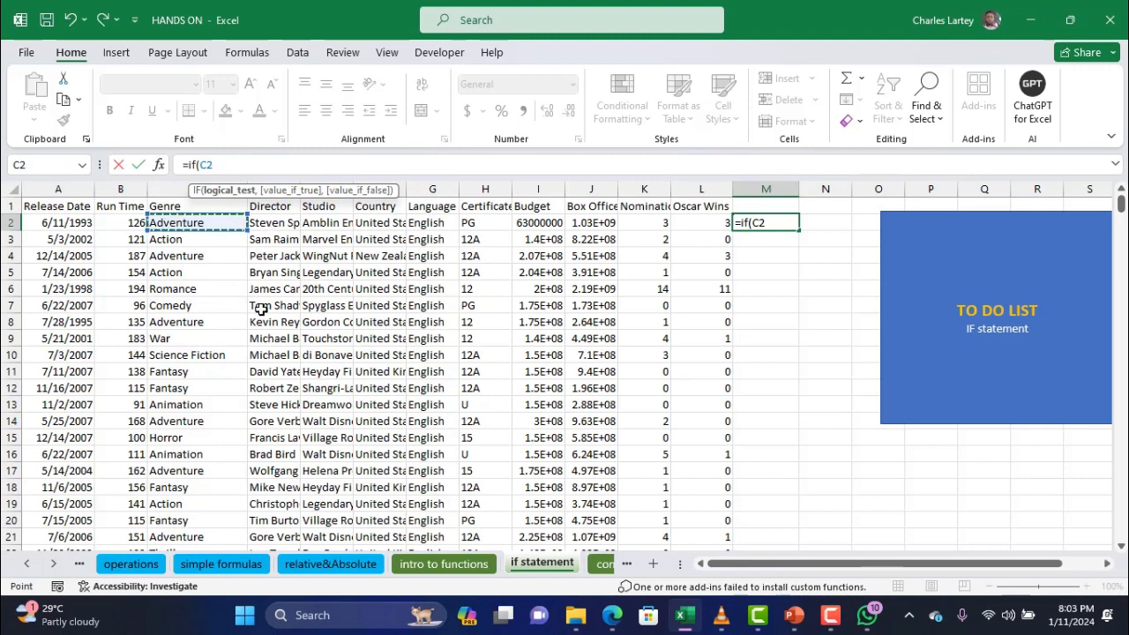
type("=")
type("\"A")
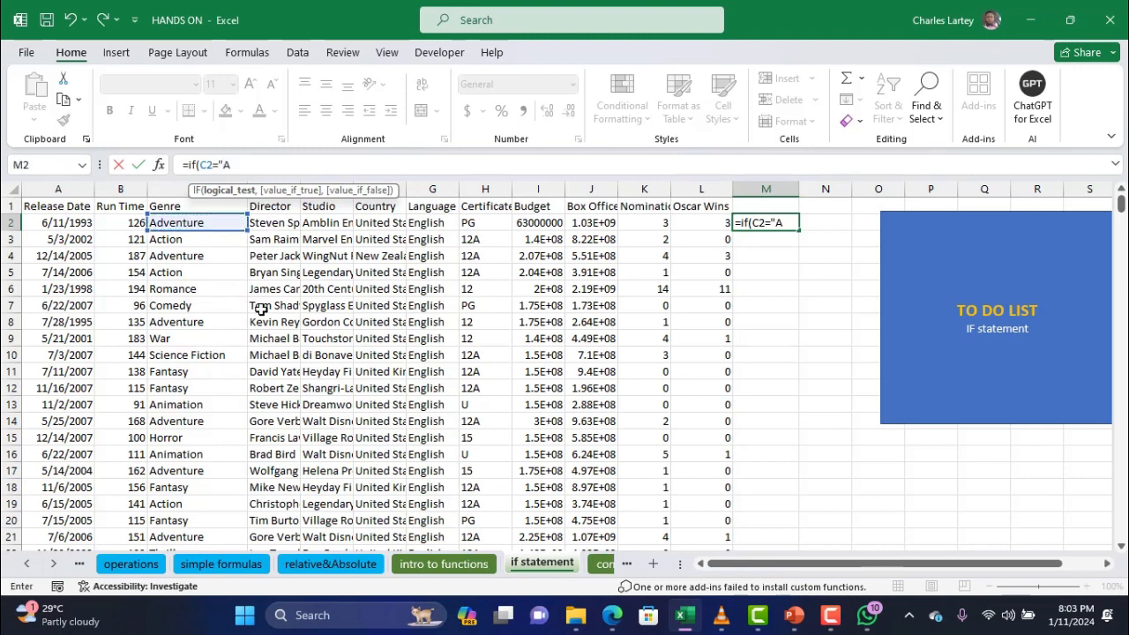
type("dventure")
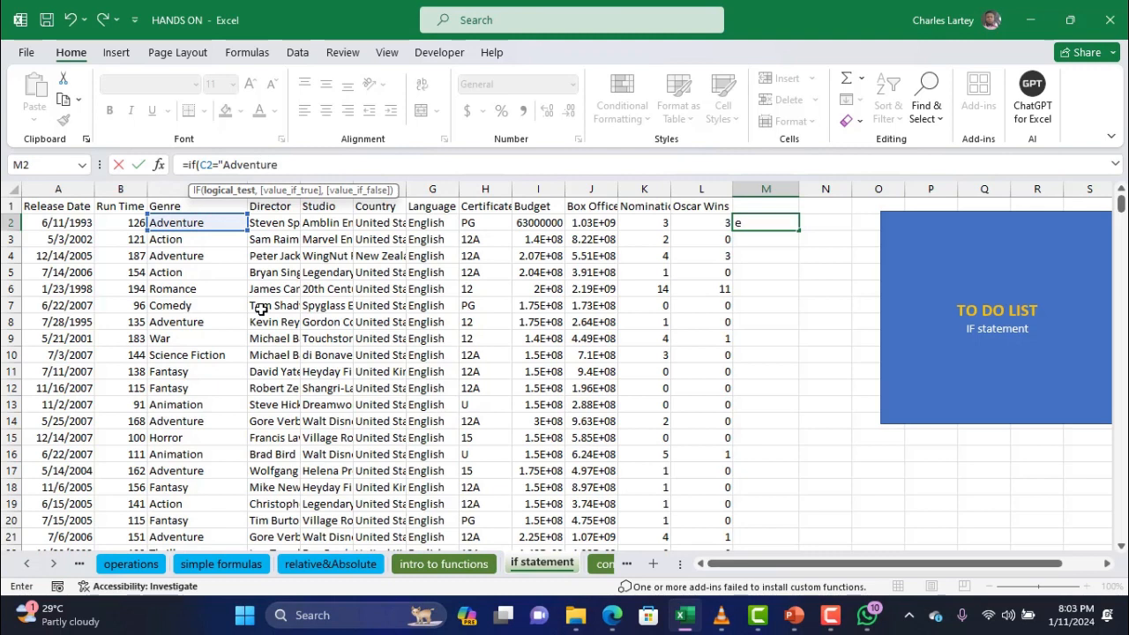
type("\",")
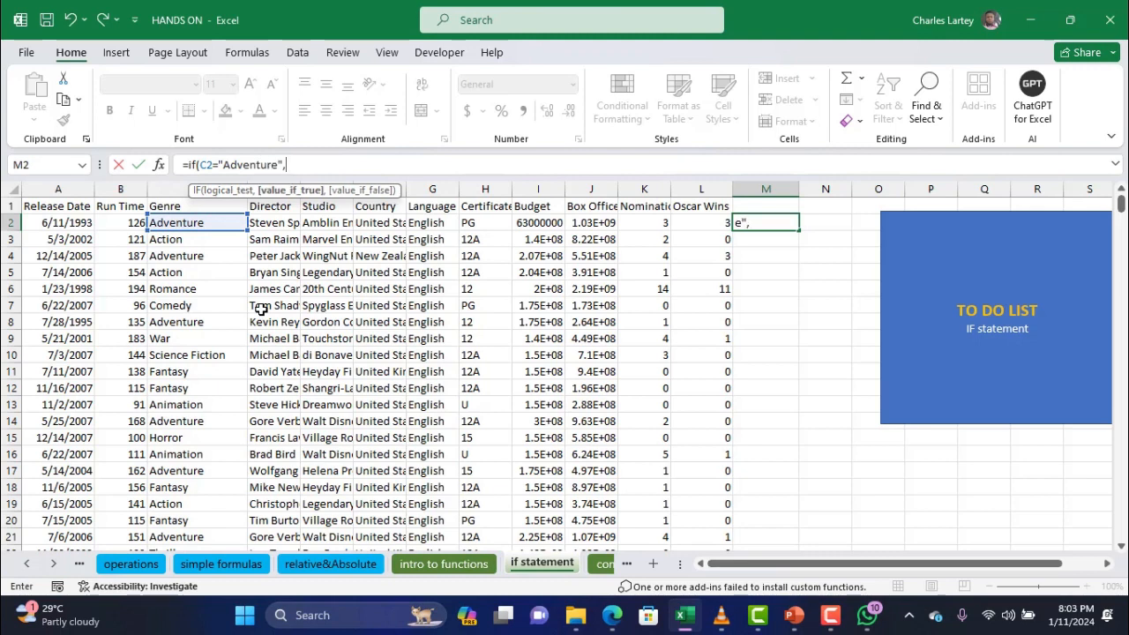
type("\"")
type("good movie\"")
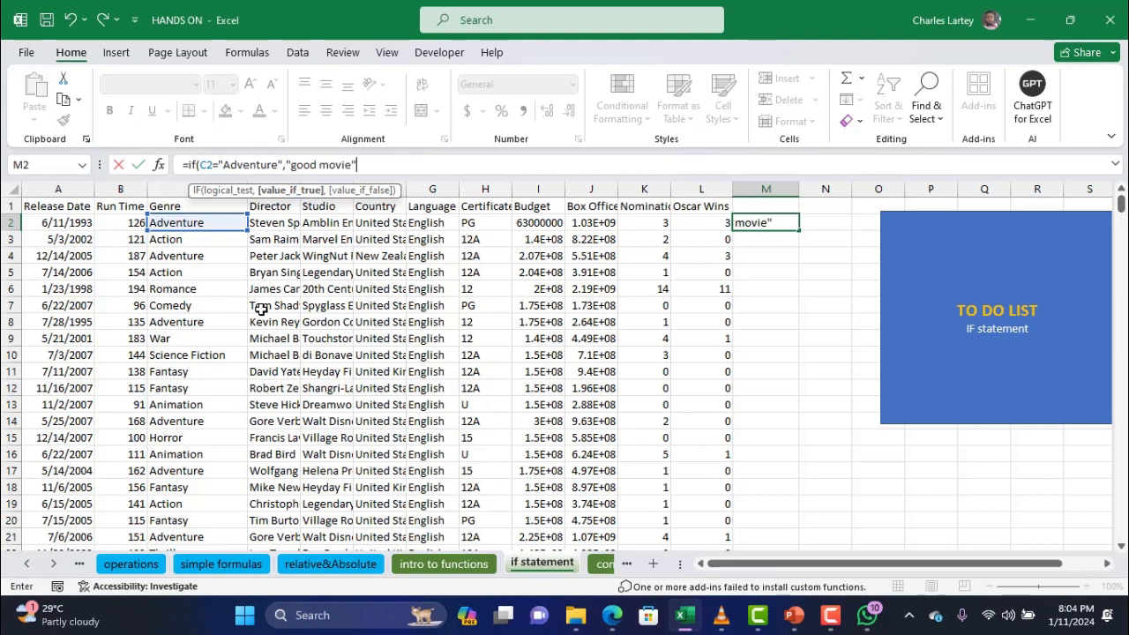
type(",")
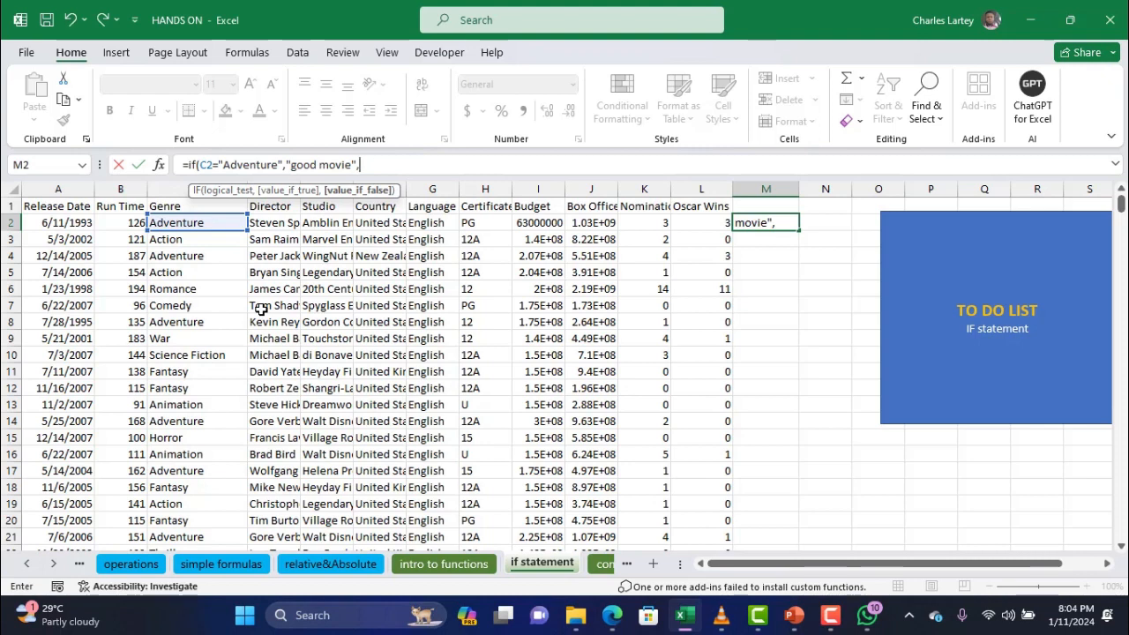
Add a nested IF(C2="Action","horrific" to M2's formula, correcting typos
type("if")
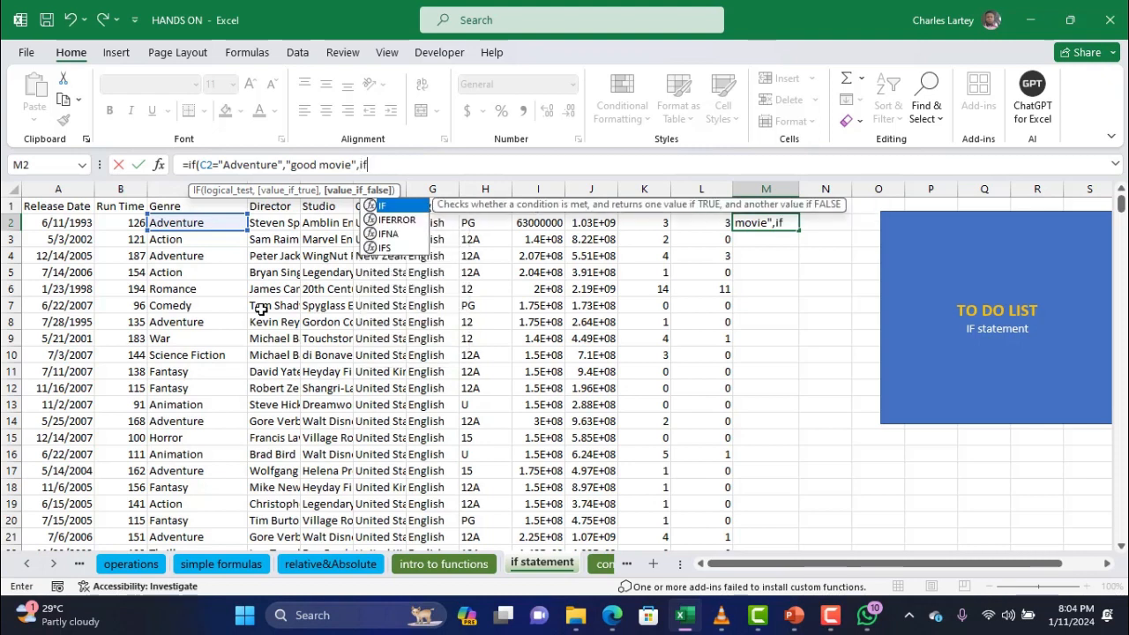
type("(")
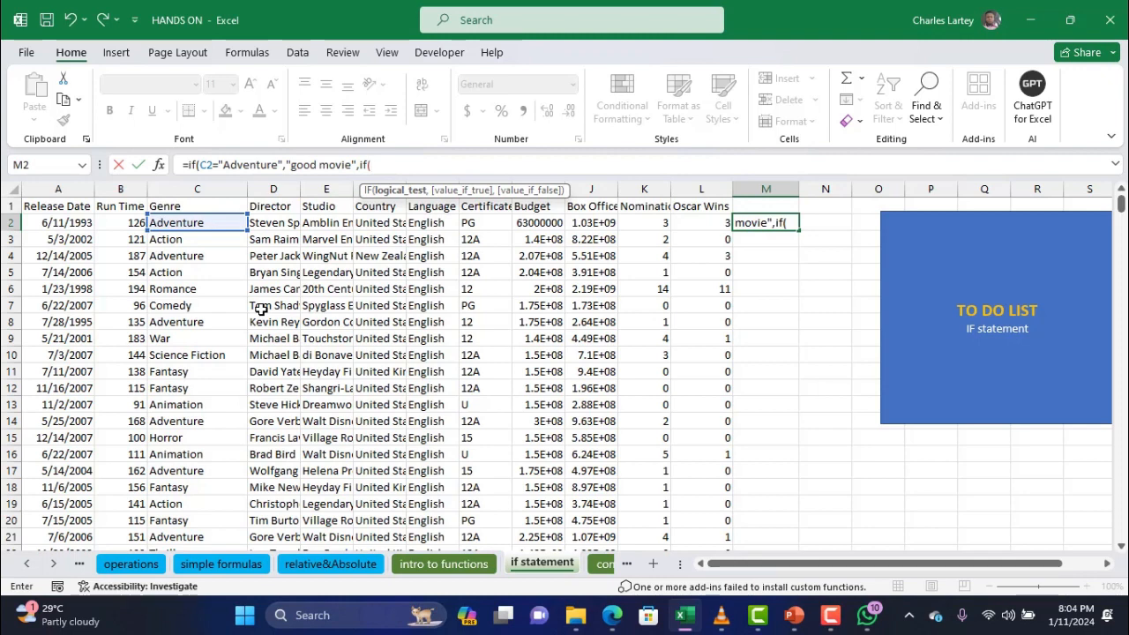
left_click(194, 223)
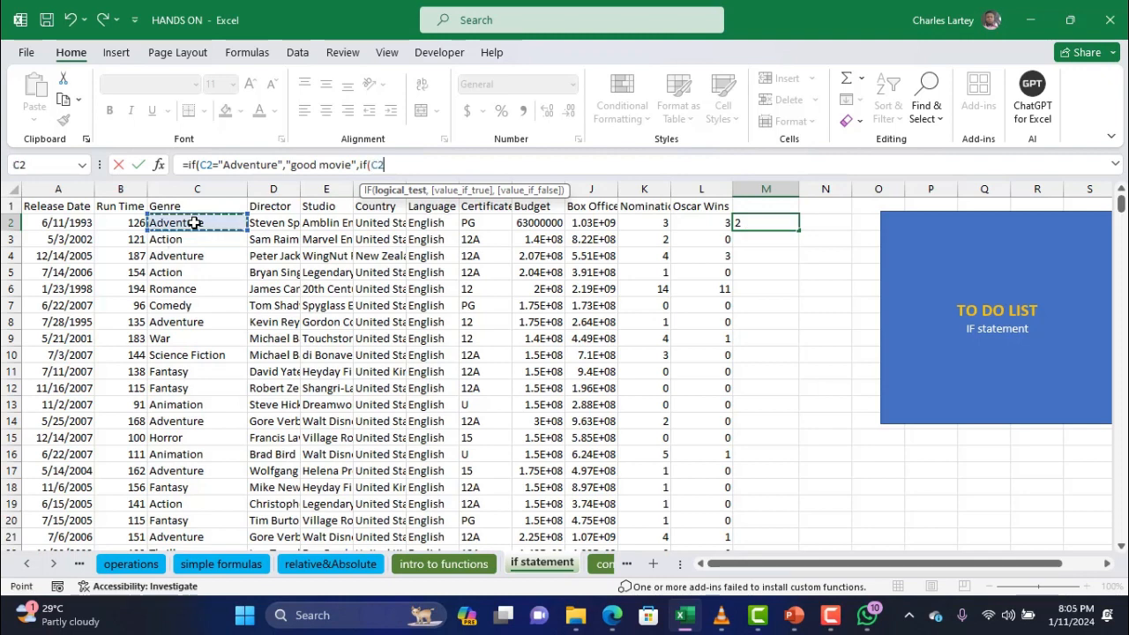
type("=\"a")
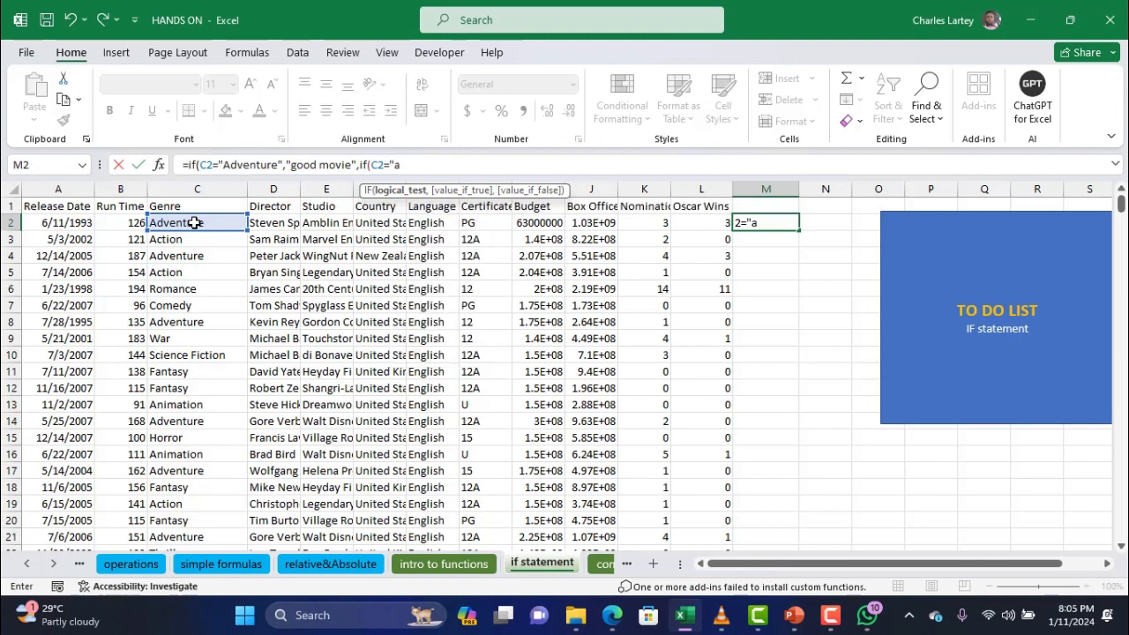
key("BackSpace")
type("Action")
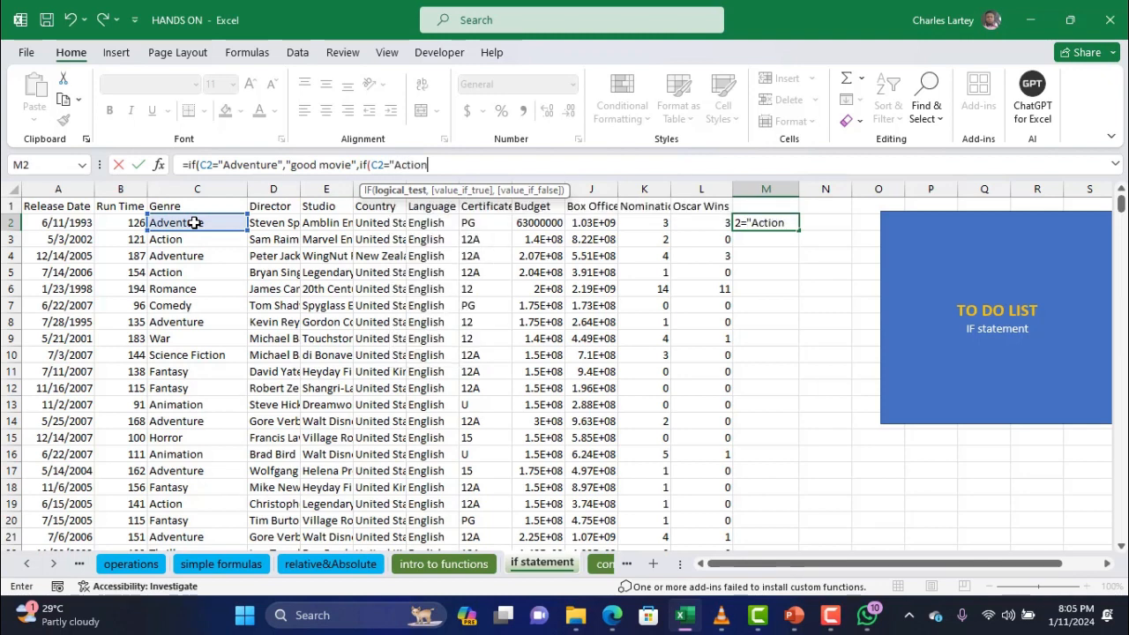
type("\",")
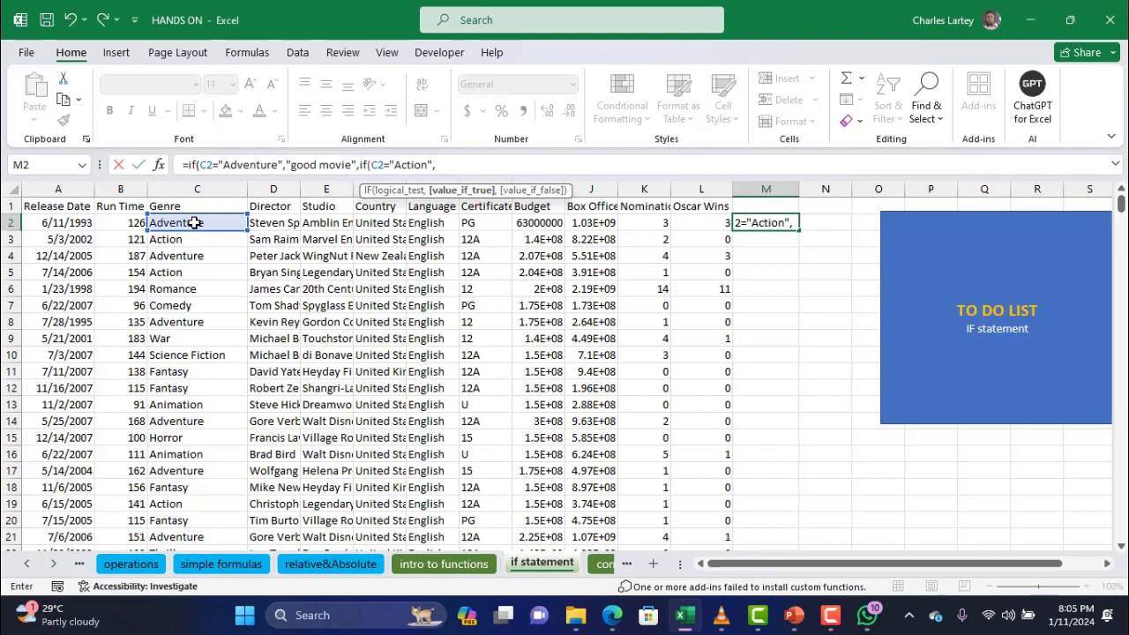
type("\"horris")
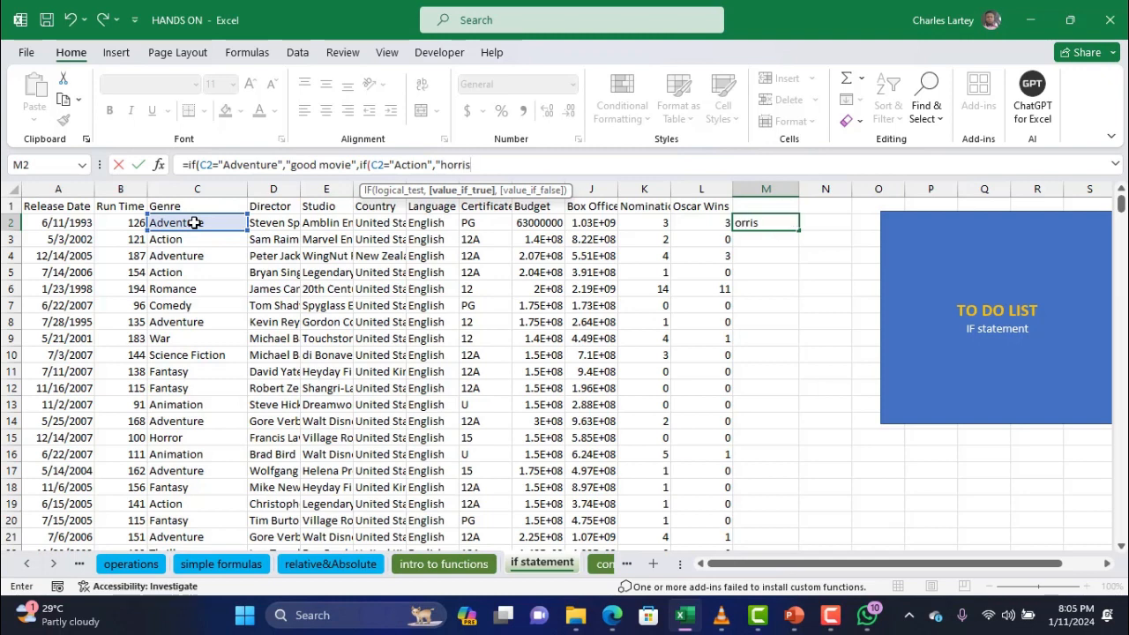
key("BackSpace")
type("fic")
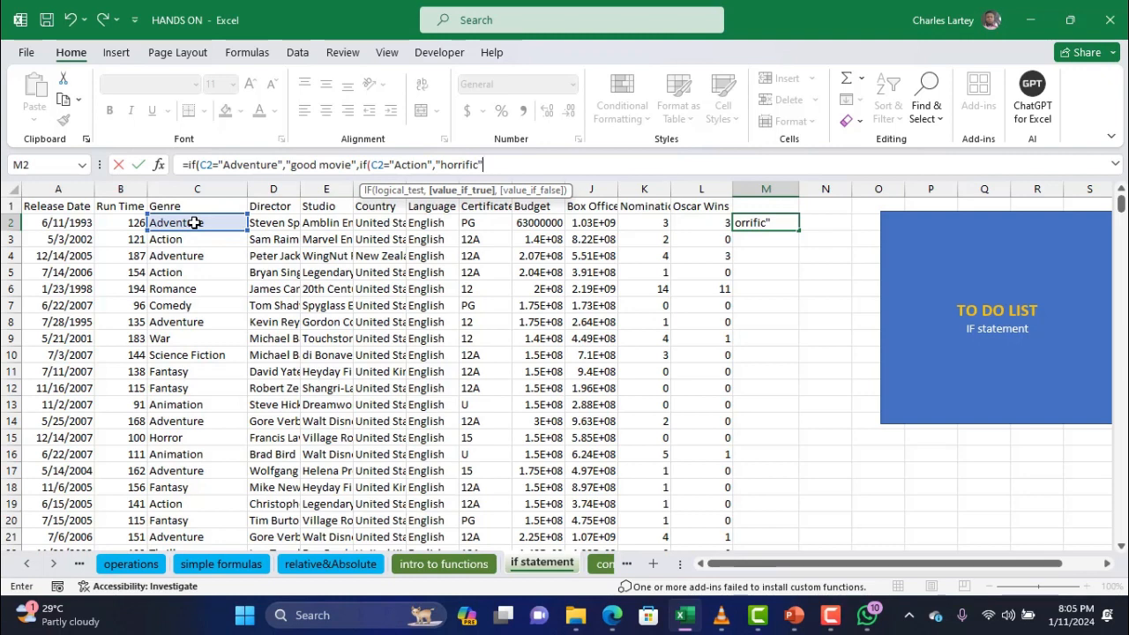
Finish with "wonderful" and both closing brackets, so M2 shows good movie
type(")")
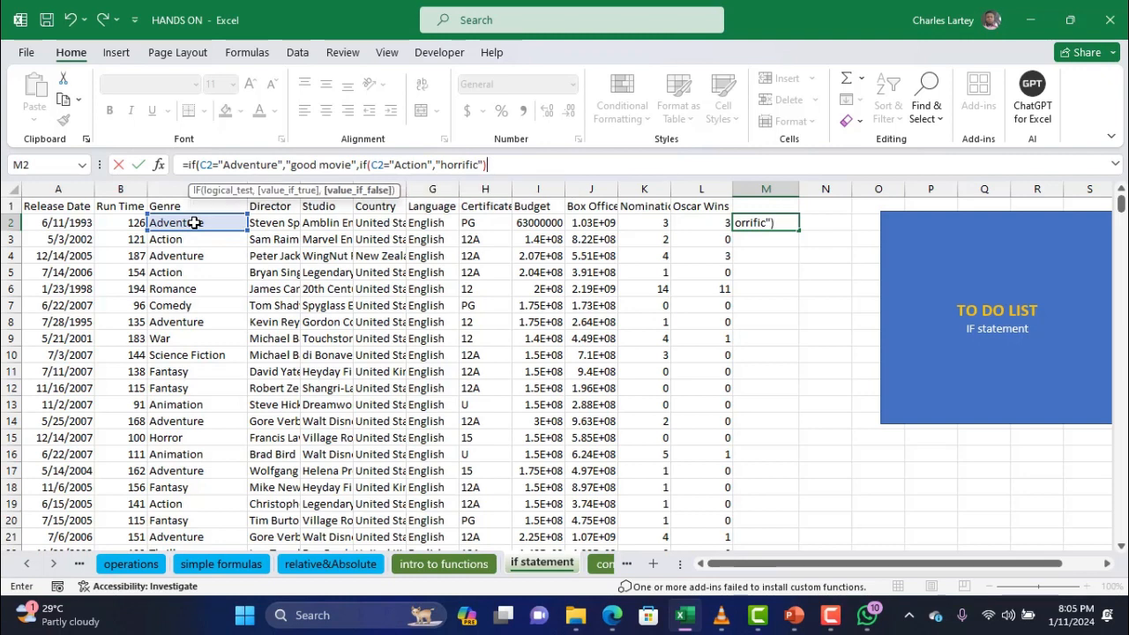
key("BackSpace")
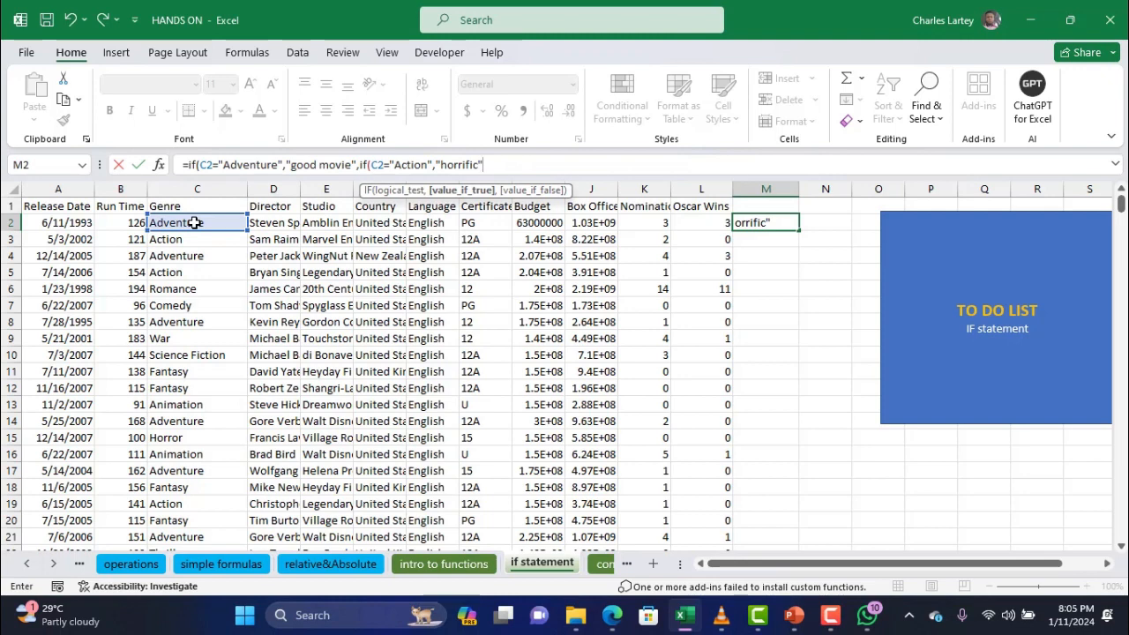
type(",")
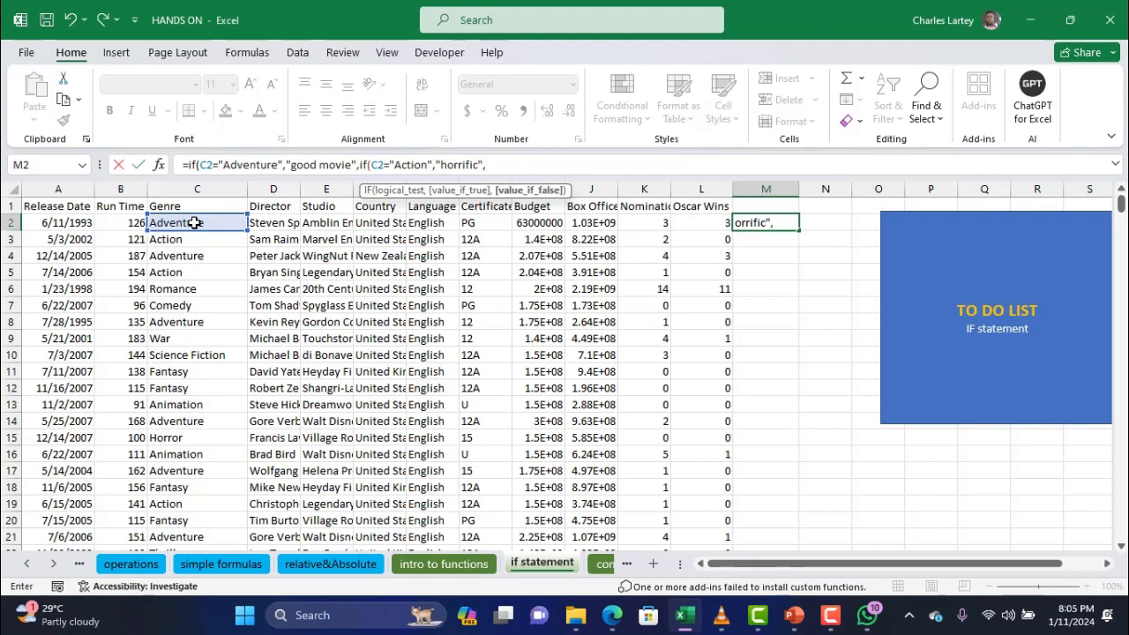
type("\"wonderful")
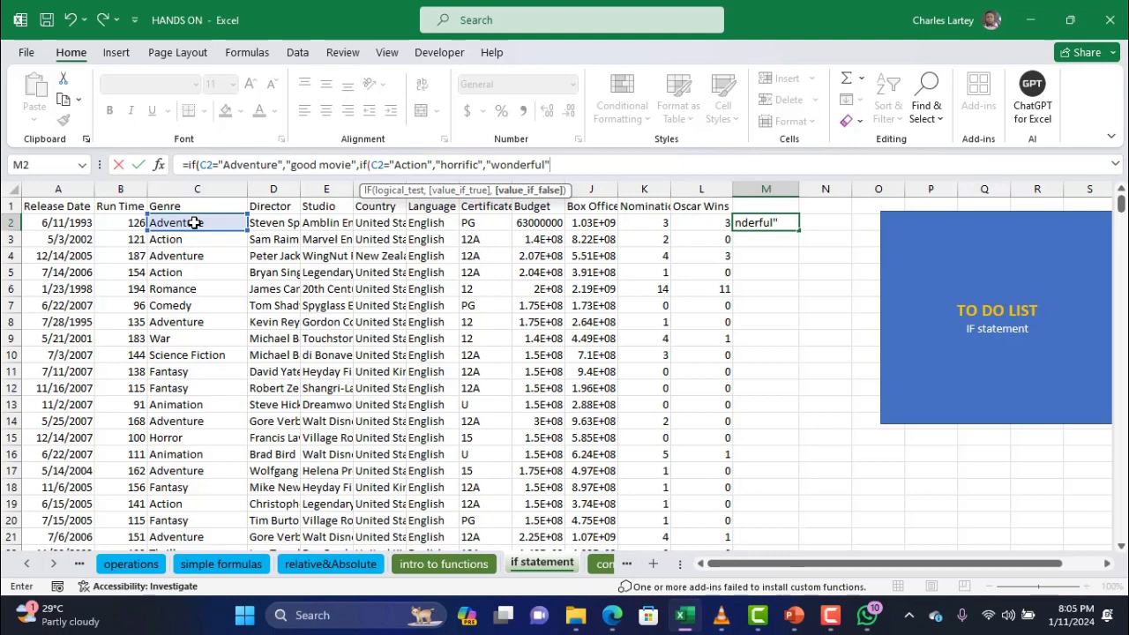
type("\")")
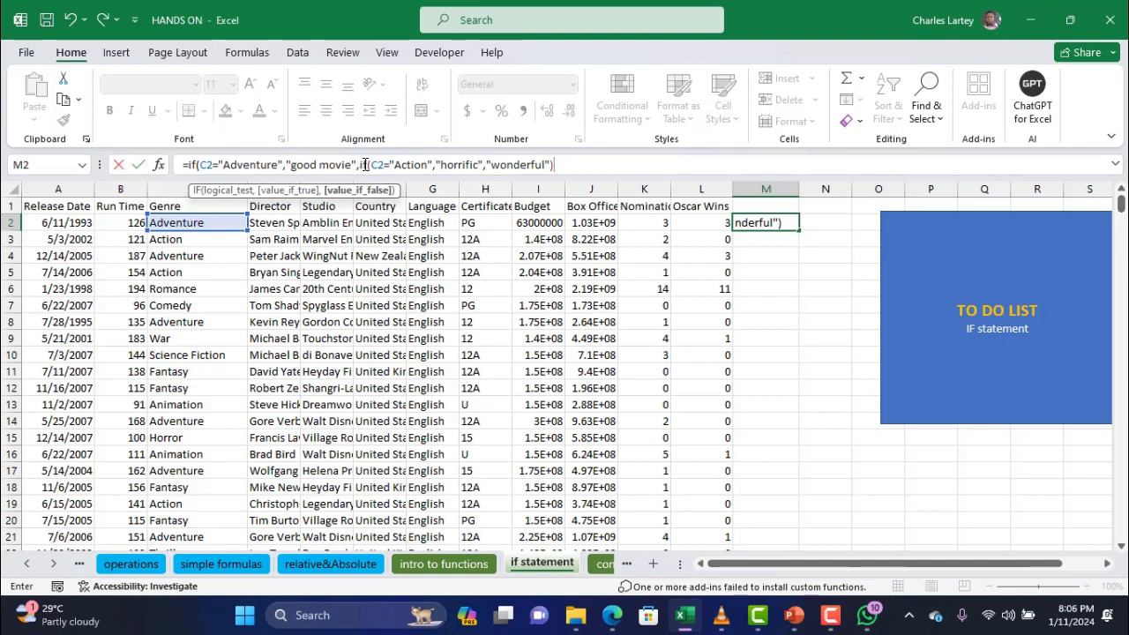
left_click_drag(359, 165, 575, 156)
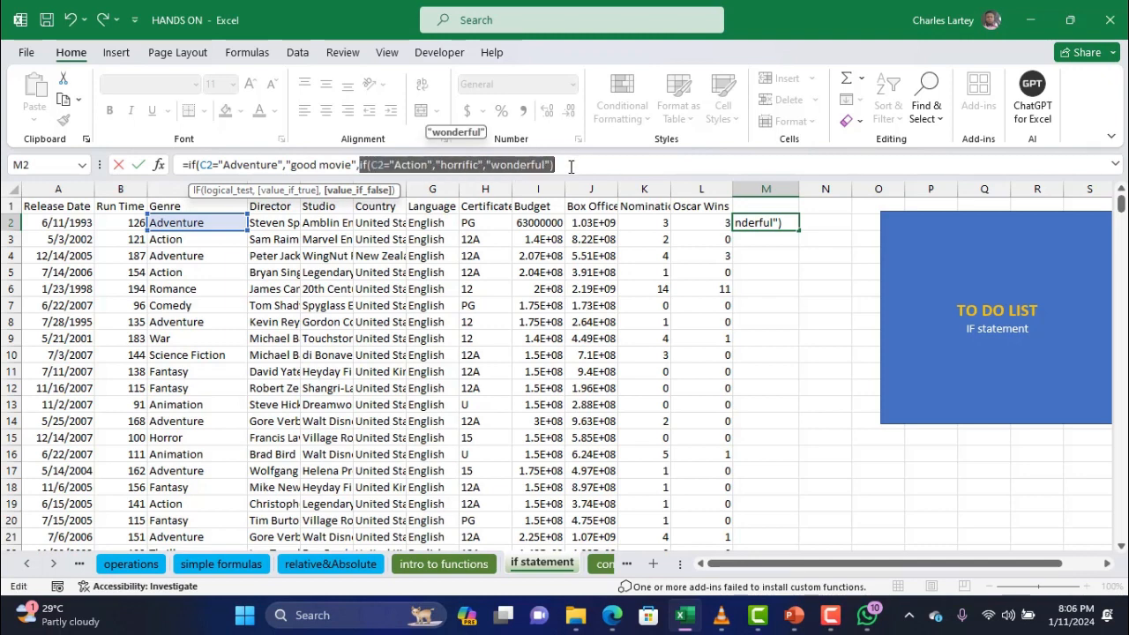
left_click(574, 165)
type(")")
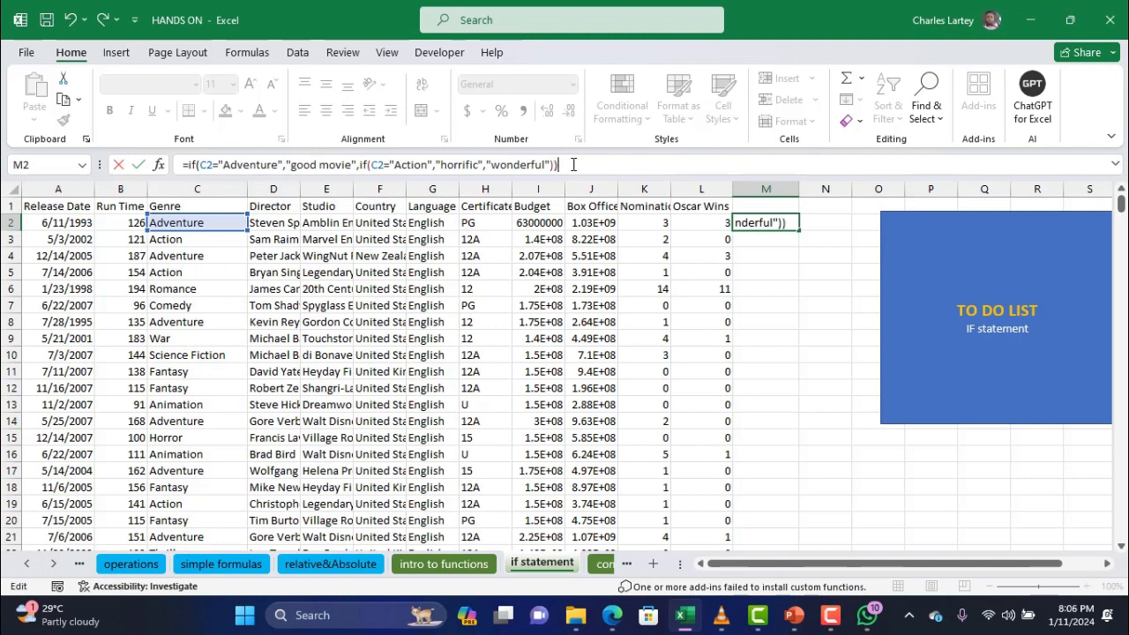
key("Return")
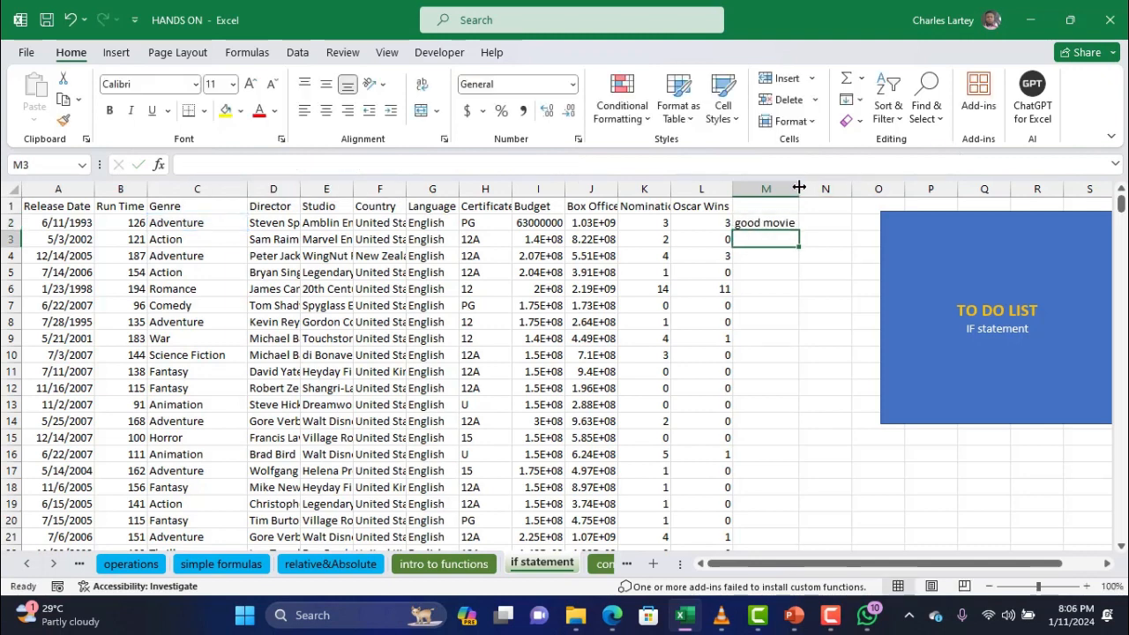
Widen column M and copy the nested IF from M2 down to M14
left_click_drag(800, 189, 811, 189)
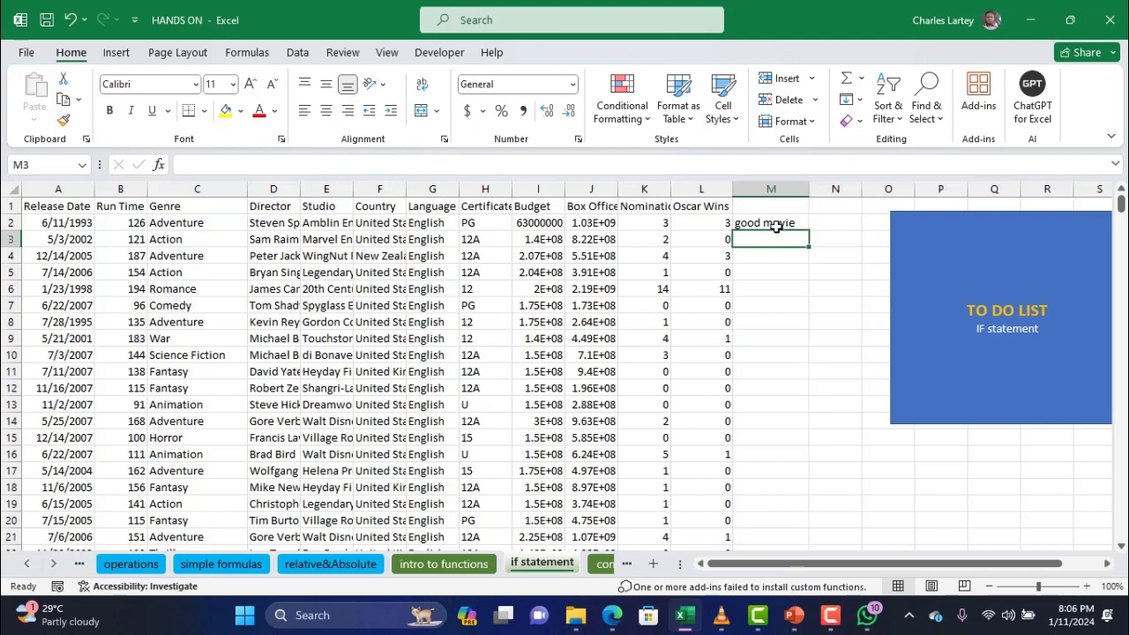
left_click(800, 226)
left_click_drag(807, 231, 797, 423)
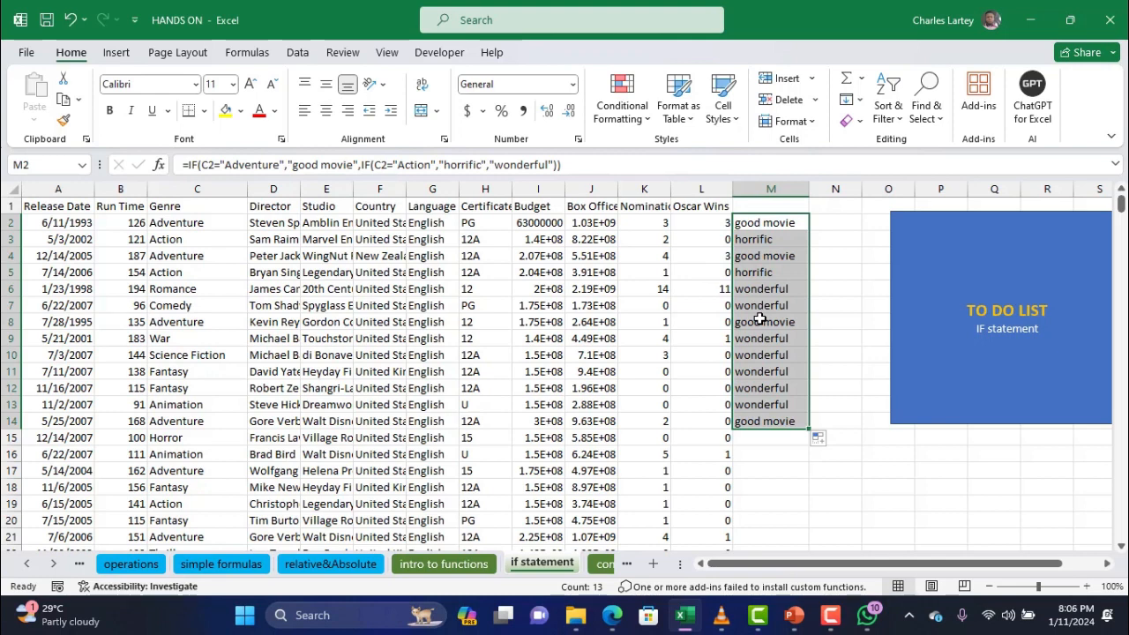
left_click(756, 224)
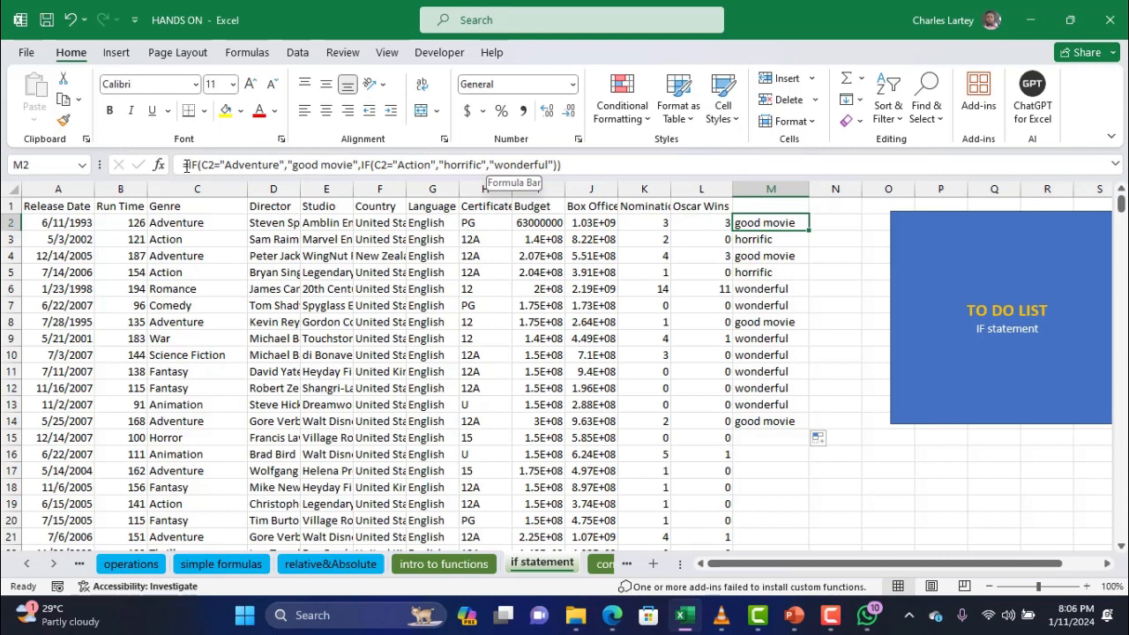
Finish and commit the nested IF in M2: Adventure gives good movie, Action horrific, otherwise wonderful
left_click(362, 166)
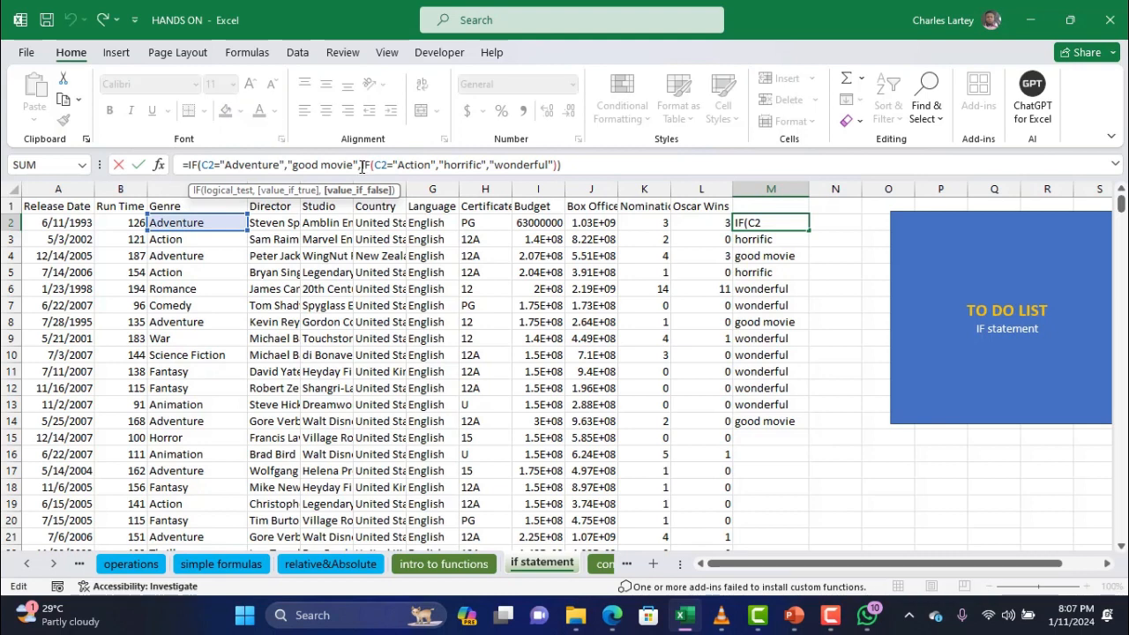
left_click_drag(361, 166, 475, 166)
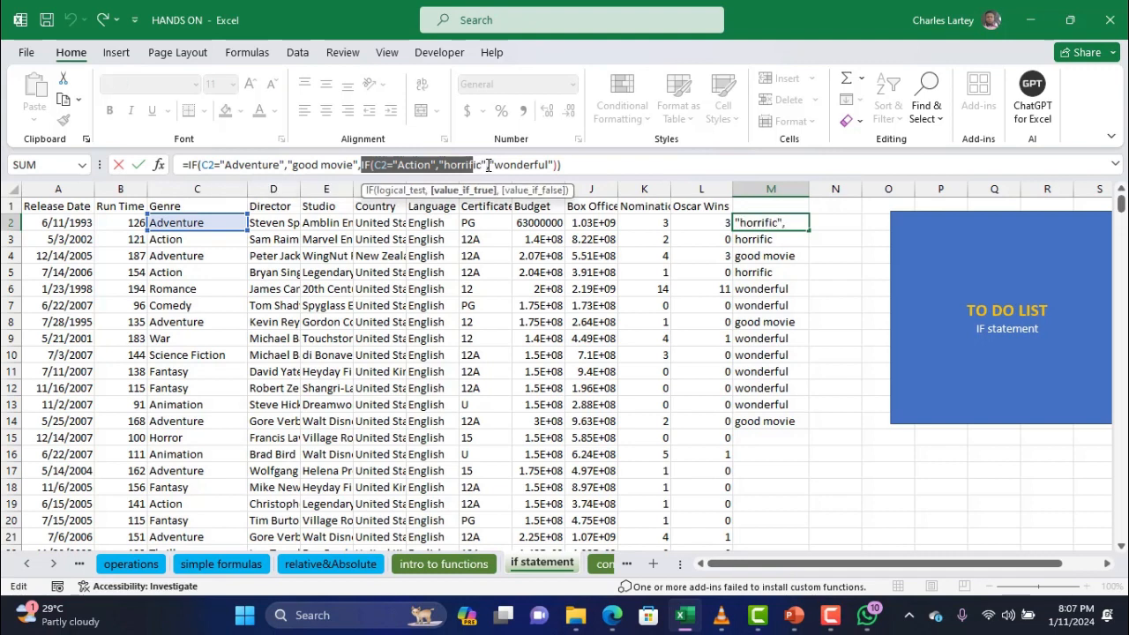
left_click(488, 165)
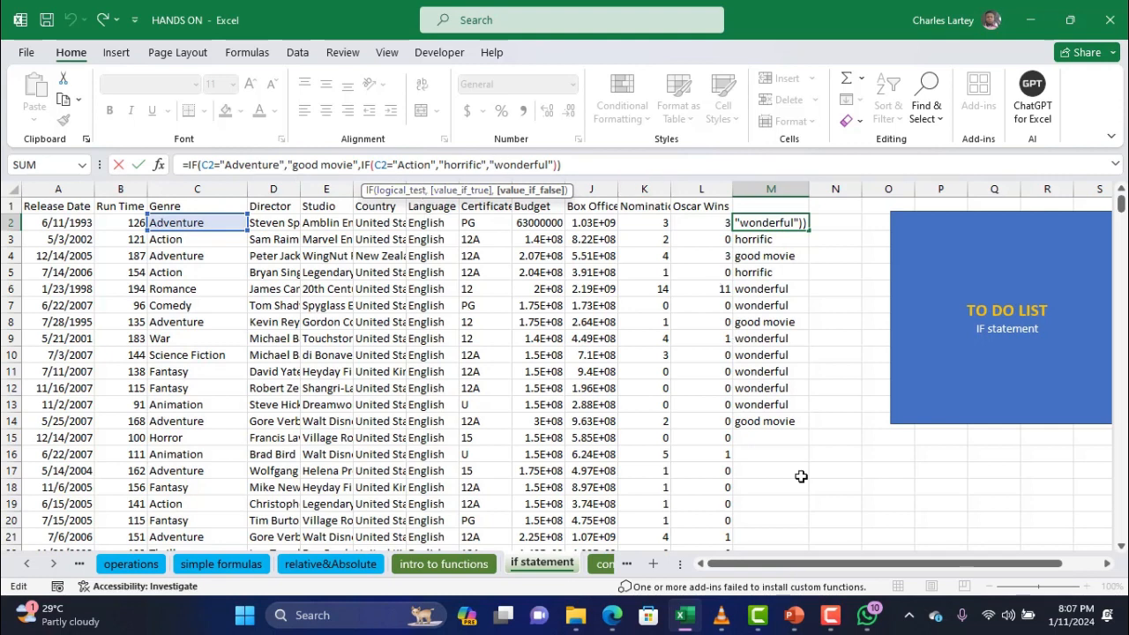
key("Return")
Scroll back toward column A and select cell N2
scroll(720, 394, "right", 2)
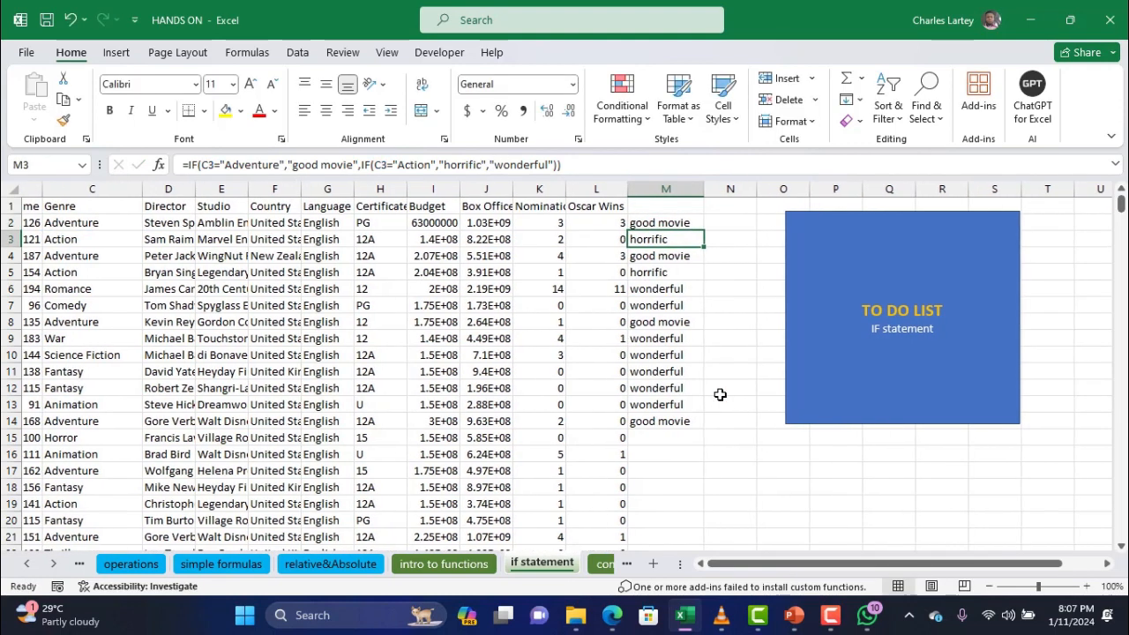
scroll(719, 394, "right", 4)
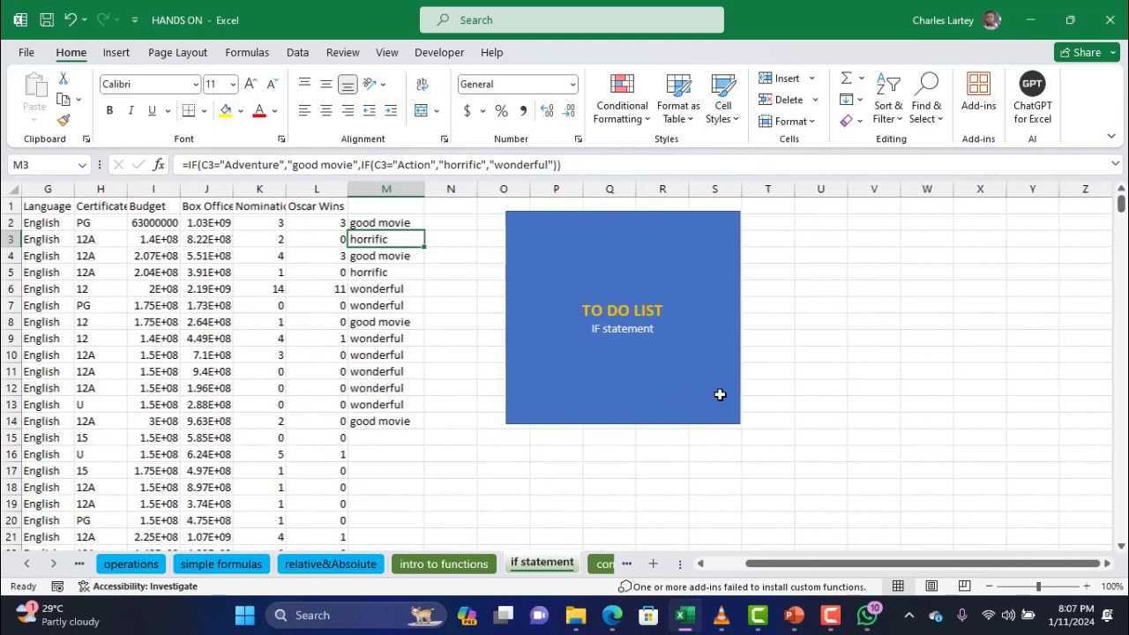
scroll(720, 394, "left", 4)
scroll(719, 394, "left", 2)
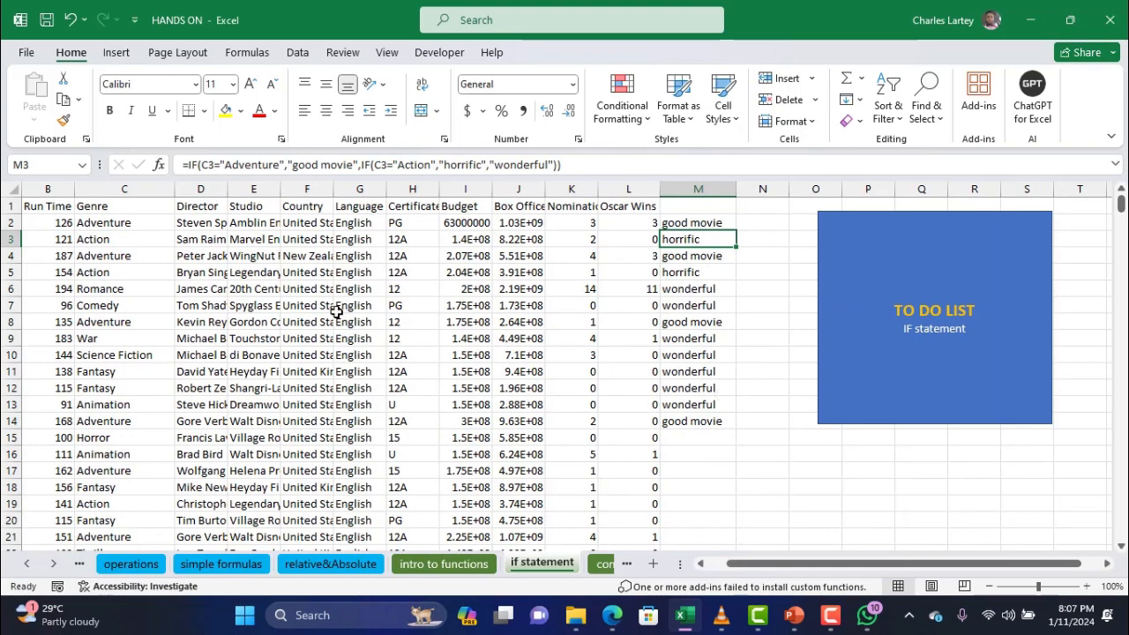
scroll(529, 312, "left", 2)
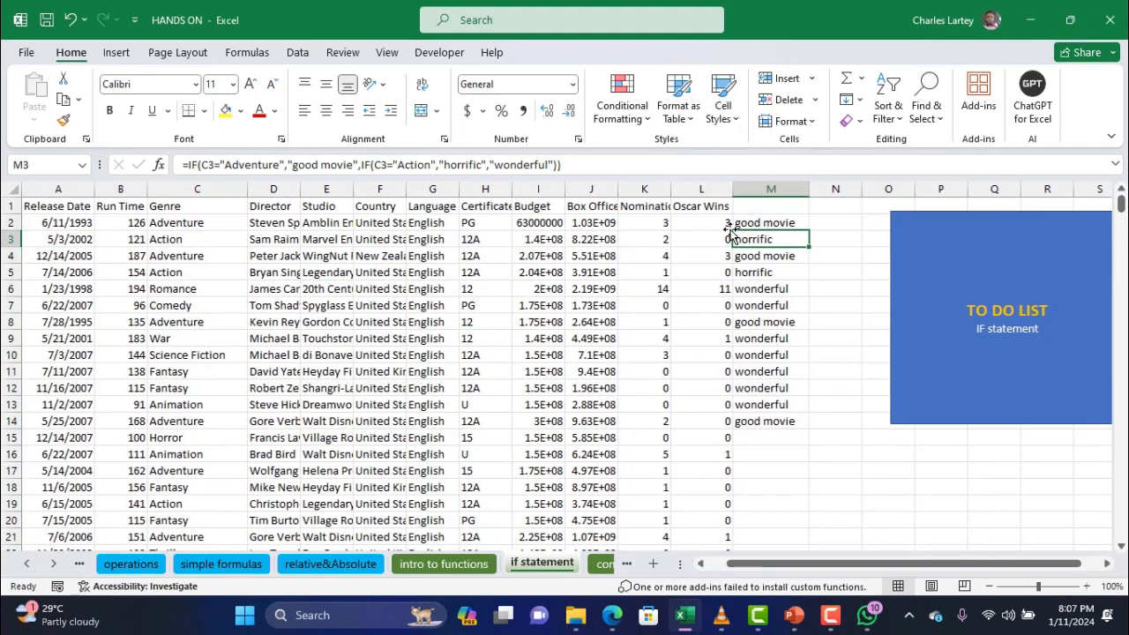
left_click(835, 222)
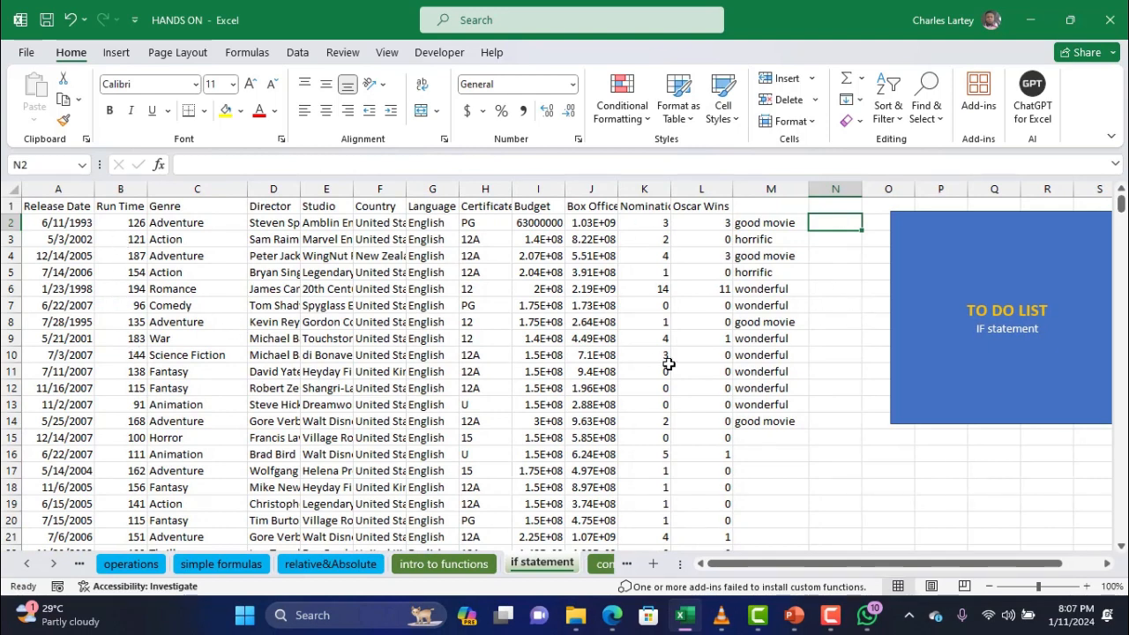
Enter =IF(B2>100,"nice time","boring") in N2 to rate the film by run time
type("=if(")
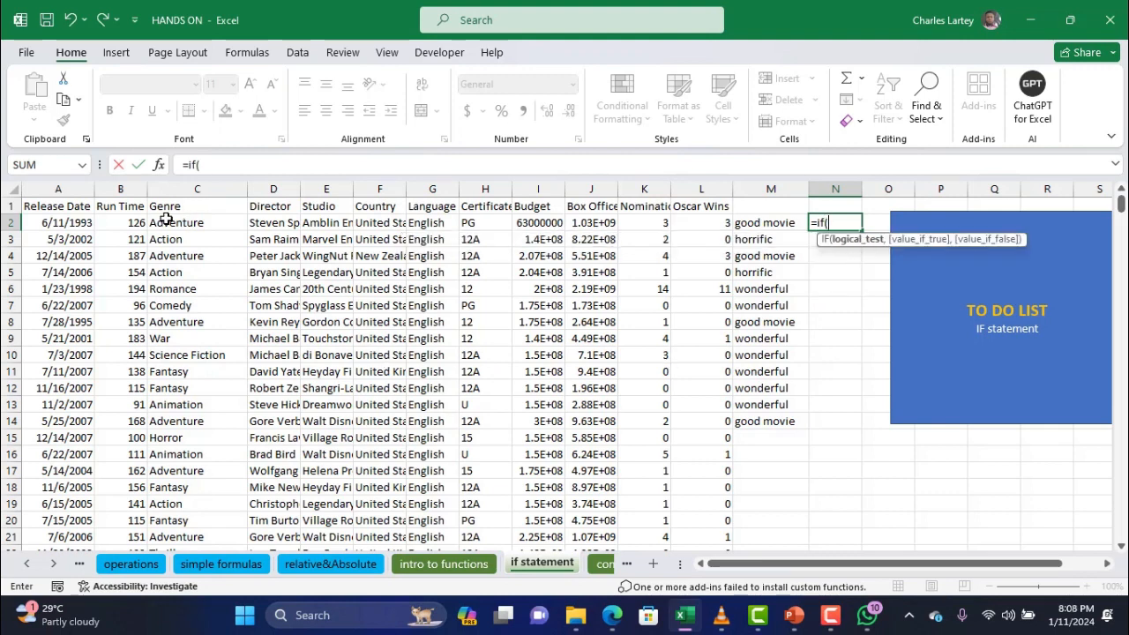
left_click(132, 224)
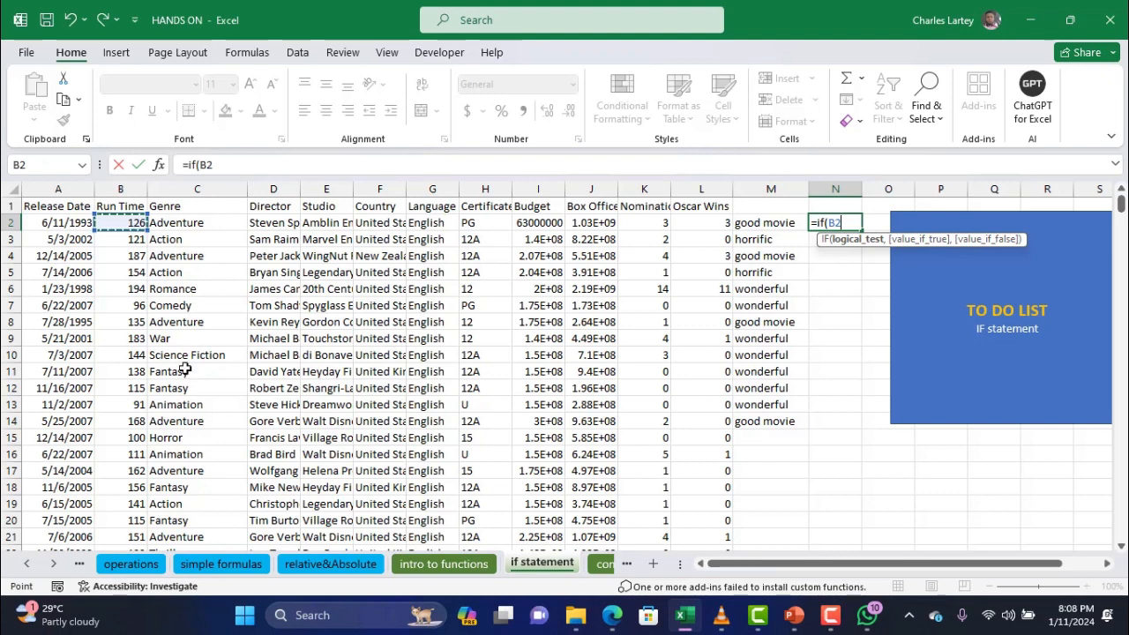
type(">100,")
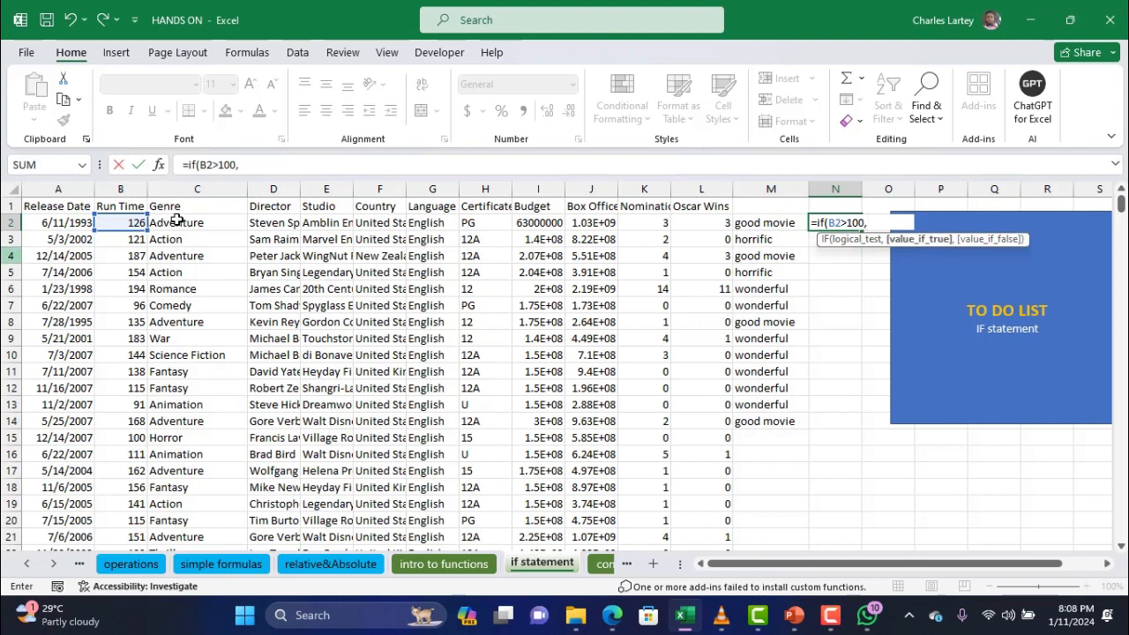
left_click(278, 167)
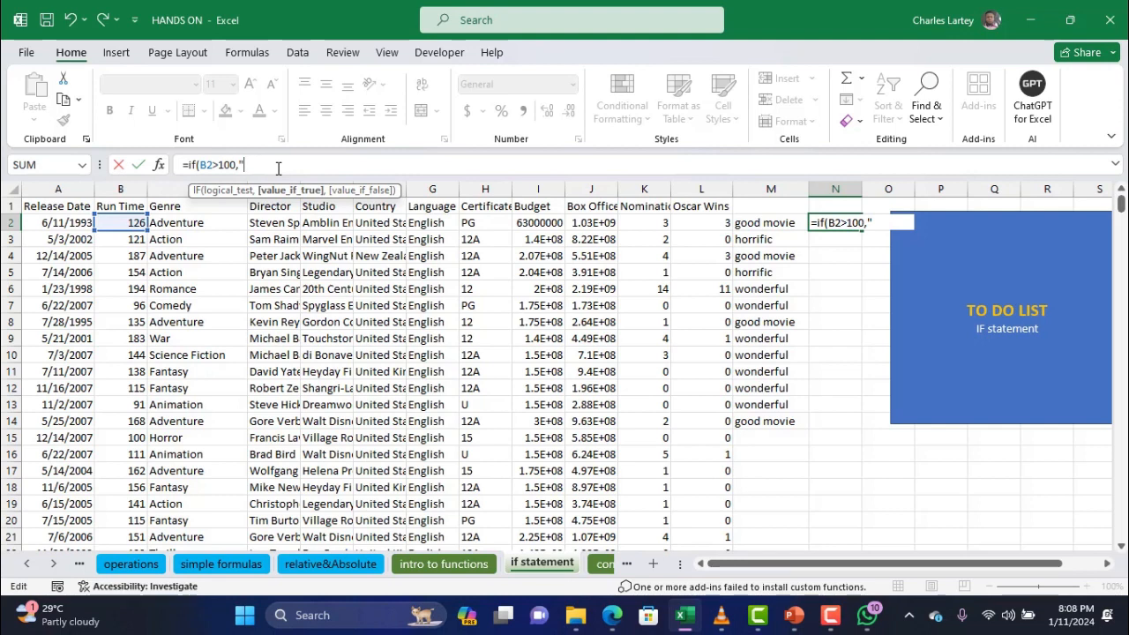
type("nice time")
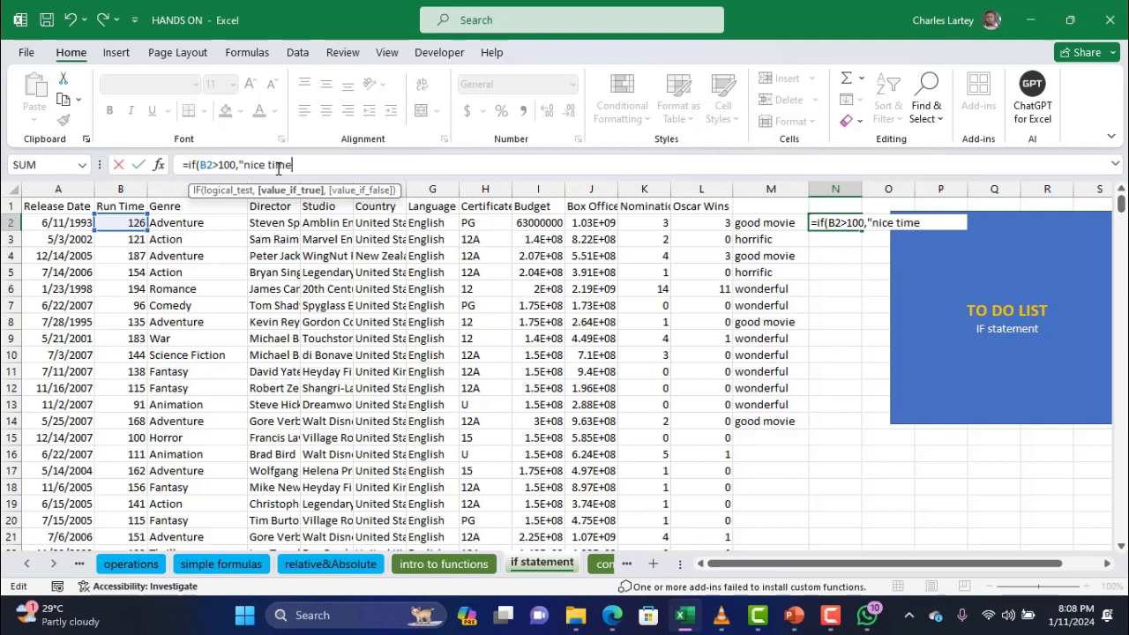
type("\",")
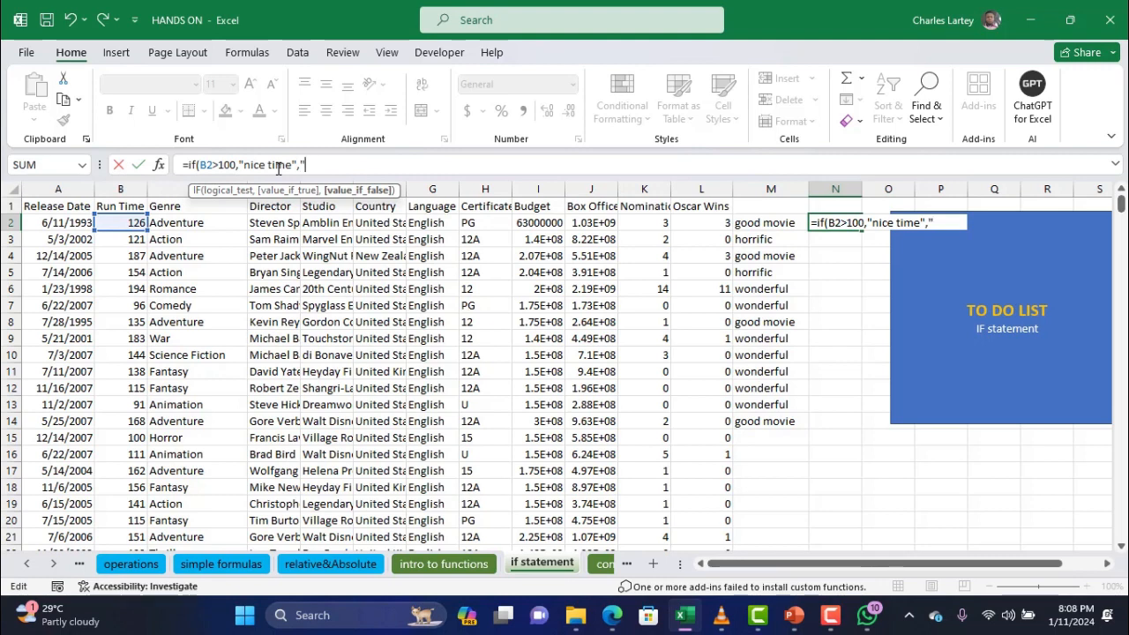
type("\"boring")
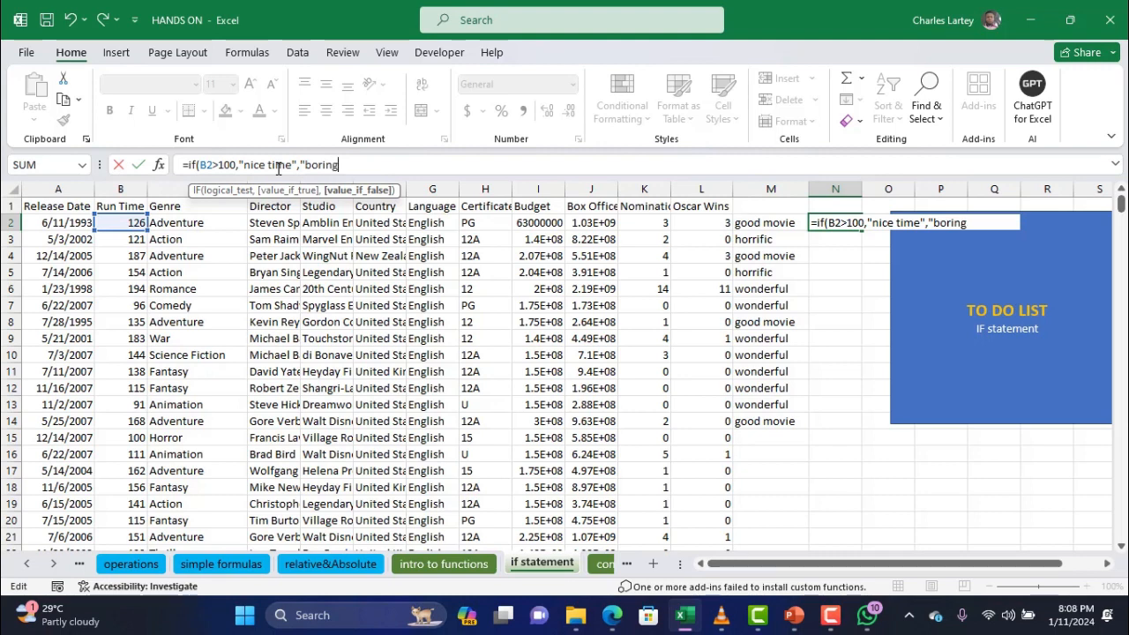
type("\")")
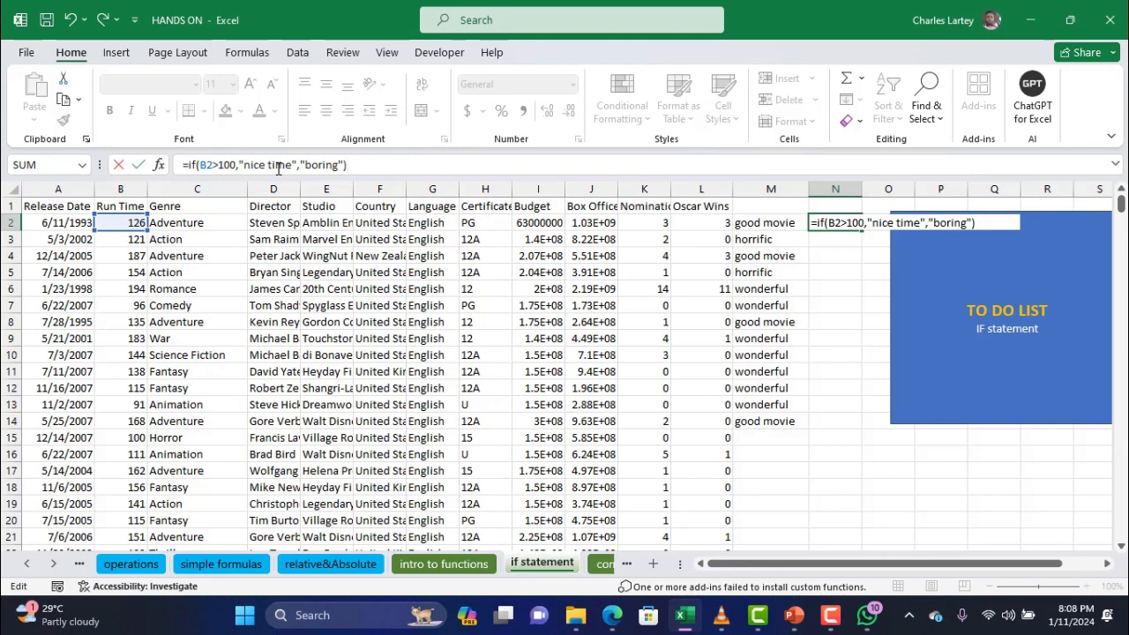
key("Return")
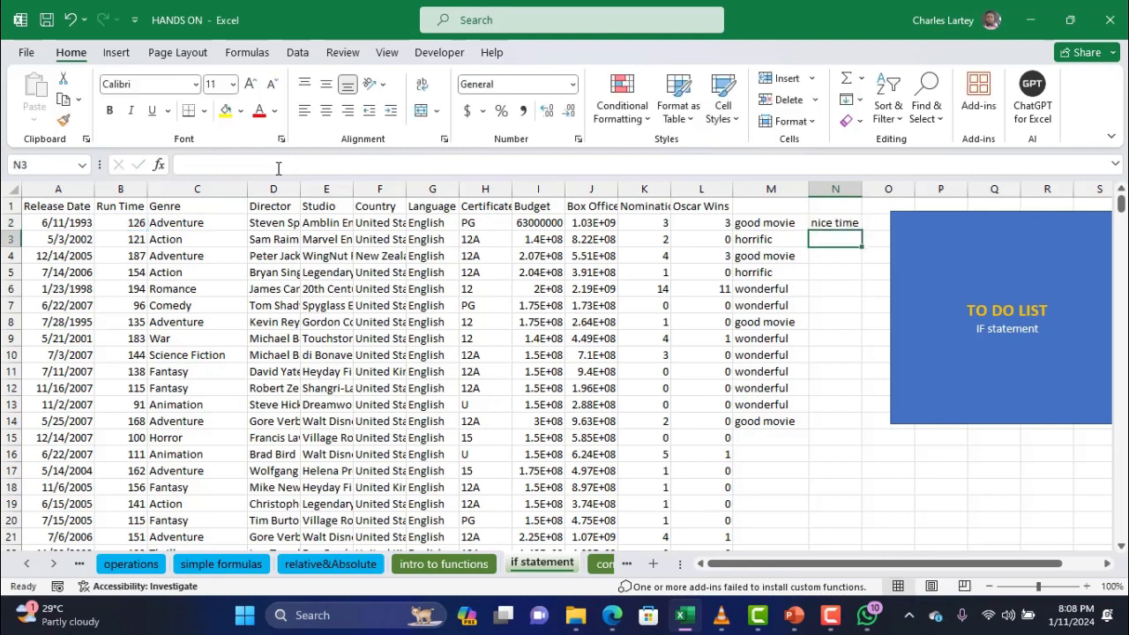
Autofit column N and fill the N2 run-time formula down to N19
double_click(863, 191)
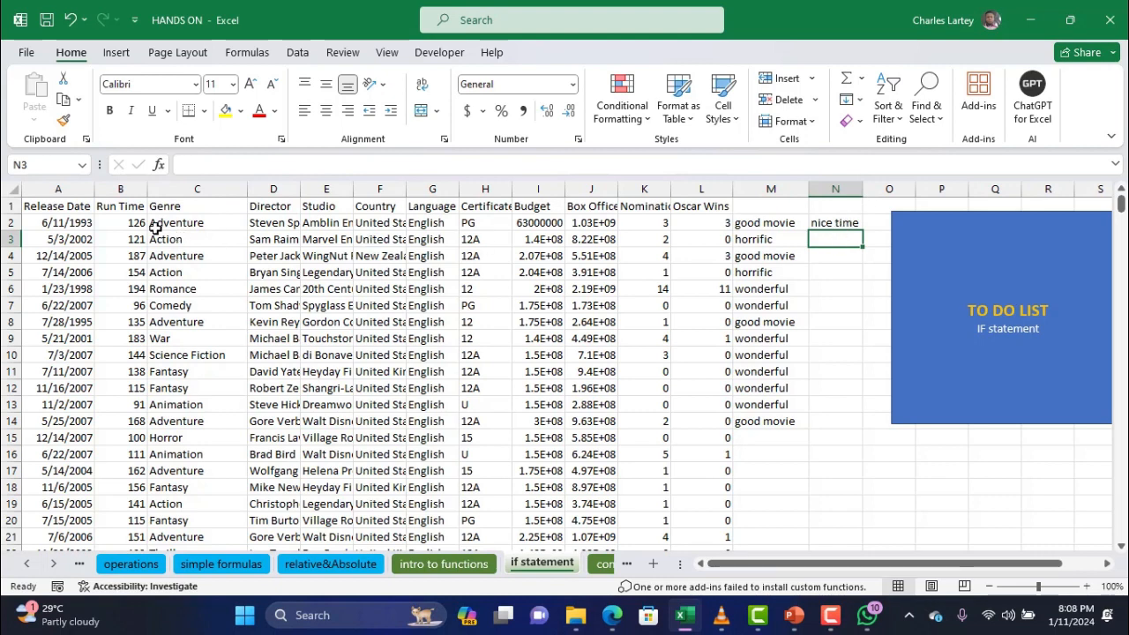
left_click(831, 222)
left_click_drag(864, 231, 868, 520)
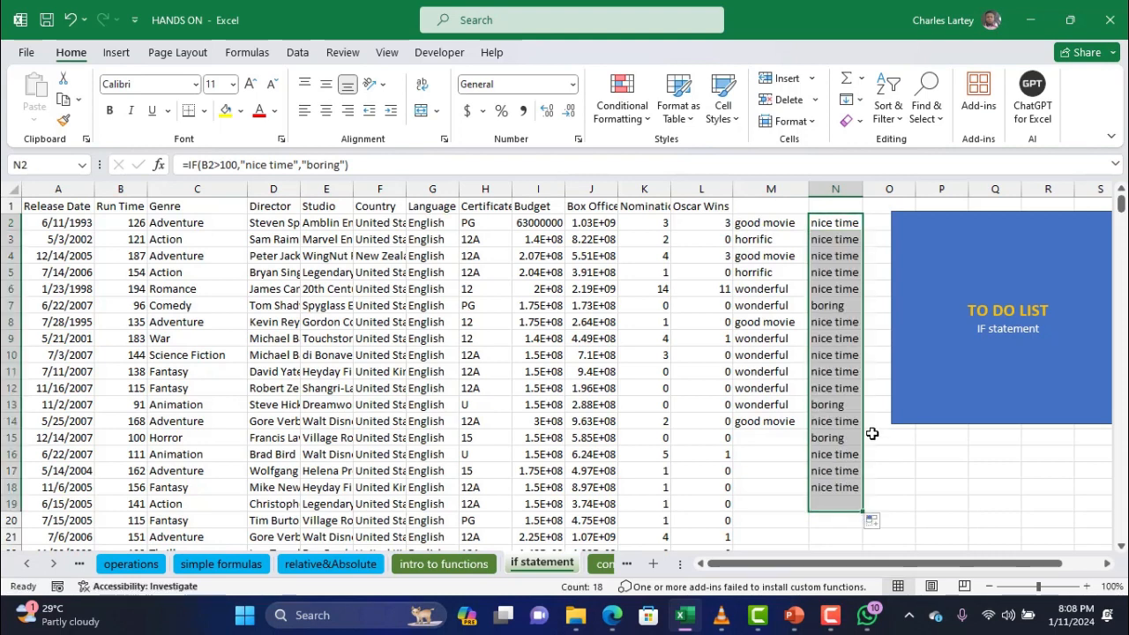
Check that N7 shows boring because B7's run time is only 96
left_click(835, 317)
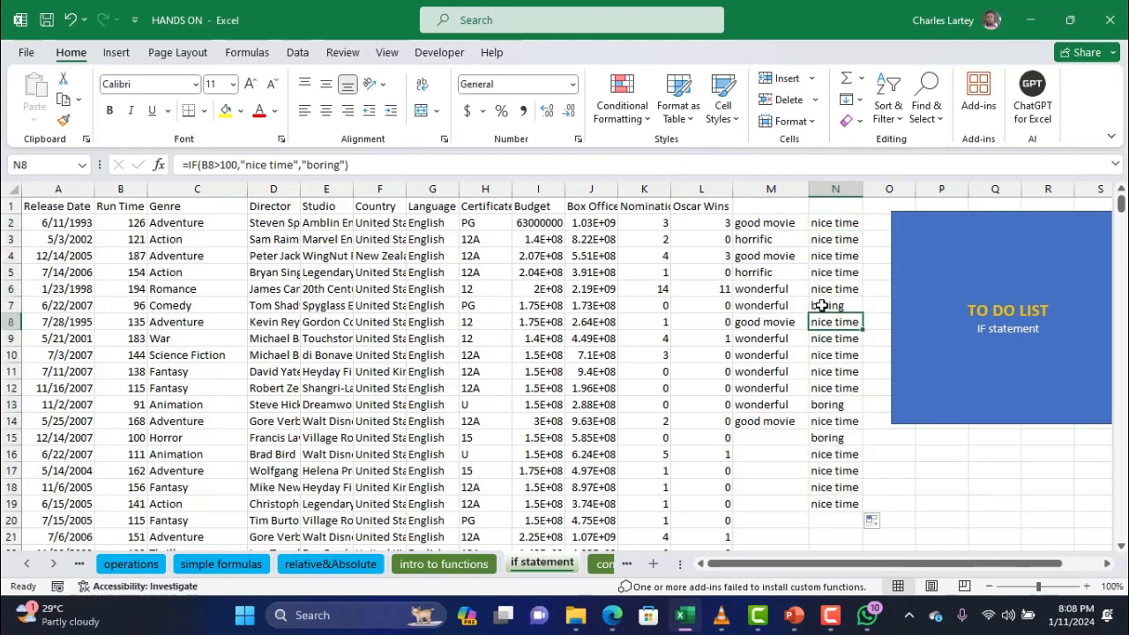
left_click(822, 305)
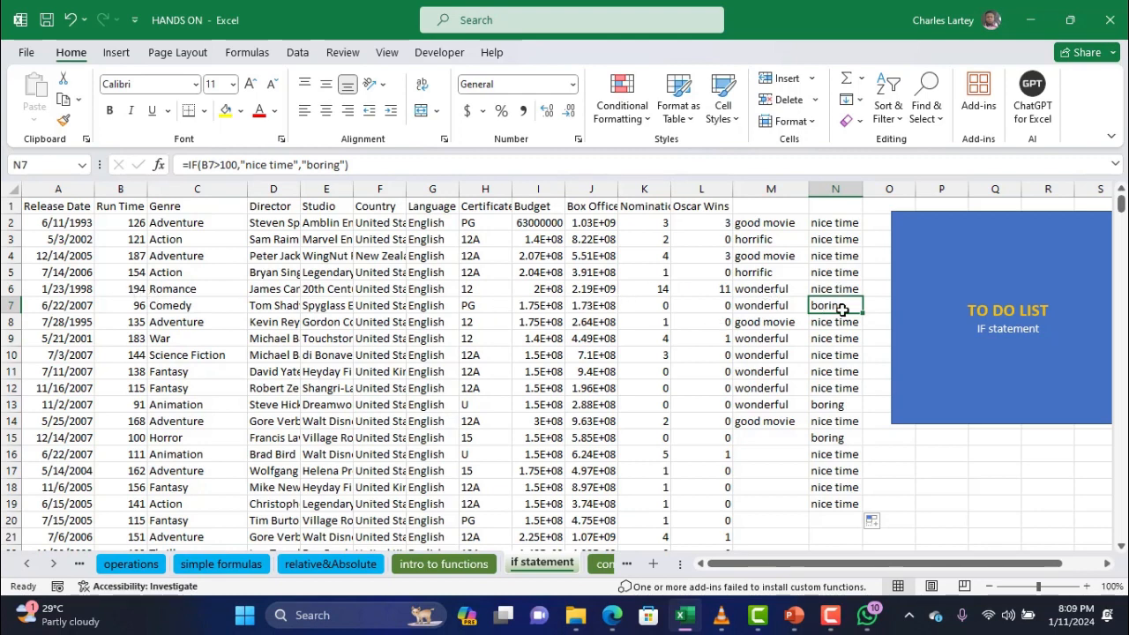
left_click(144, 306)
mouse_move(144, 305)
left_mouse_down()
mouse_move(377, 306)
mouse_move(124, 305)
left_mouse_up()
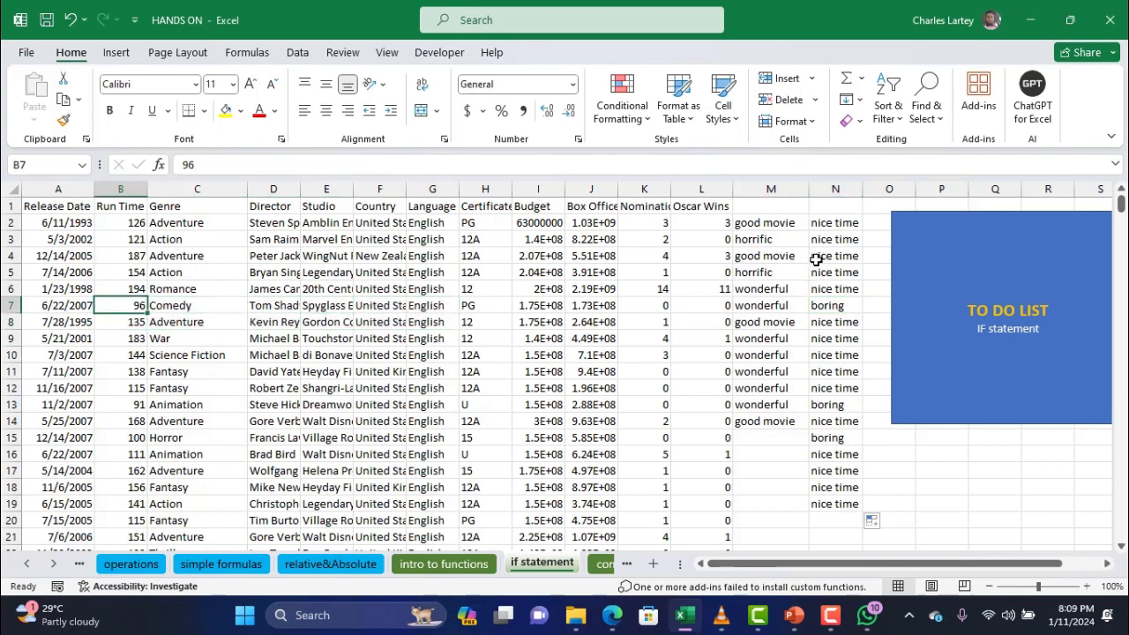
left_click_drag(824, 222, 814, 454)
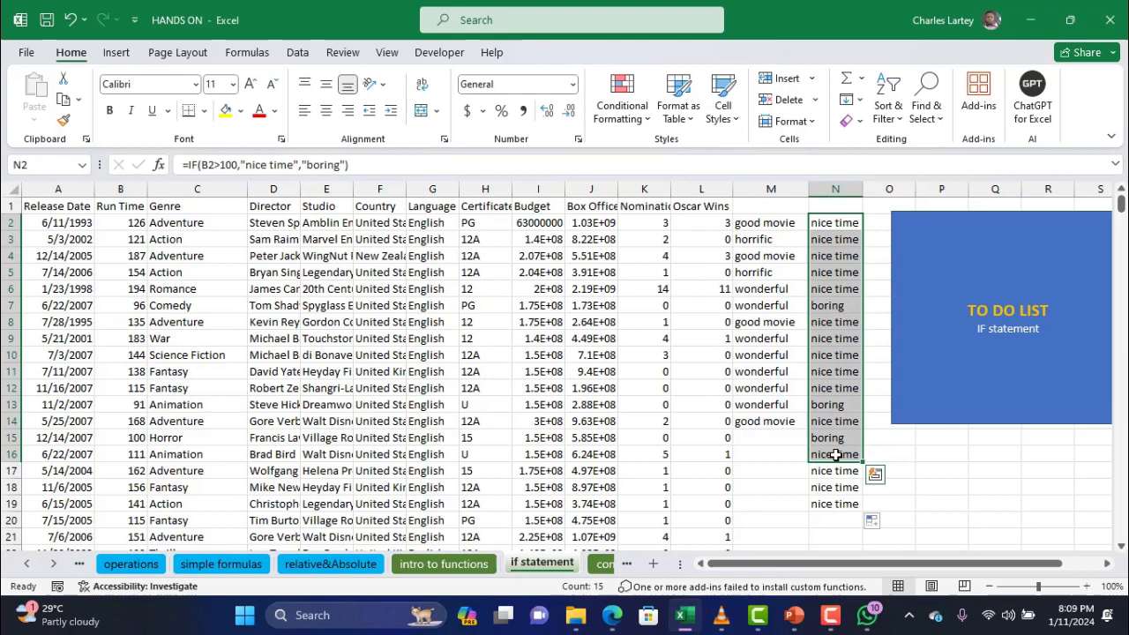
left_click(638, 274)
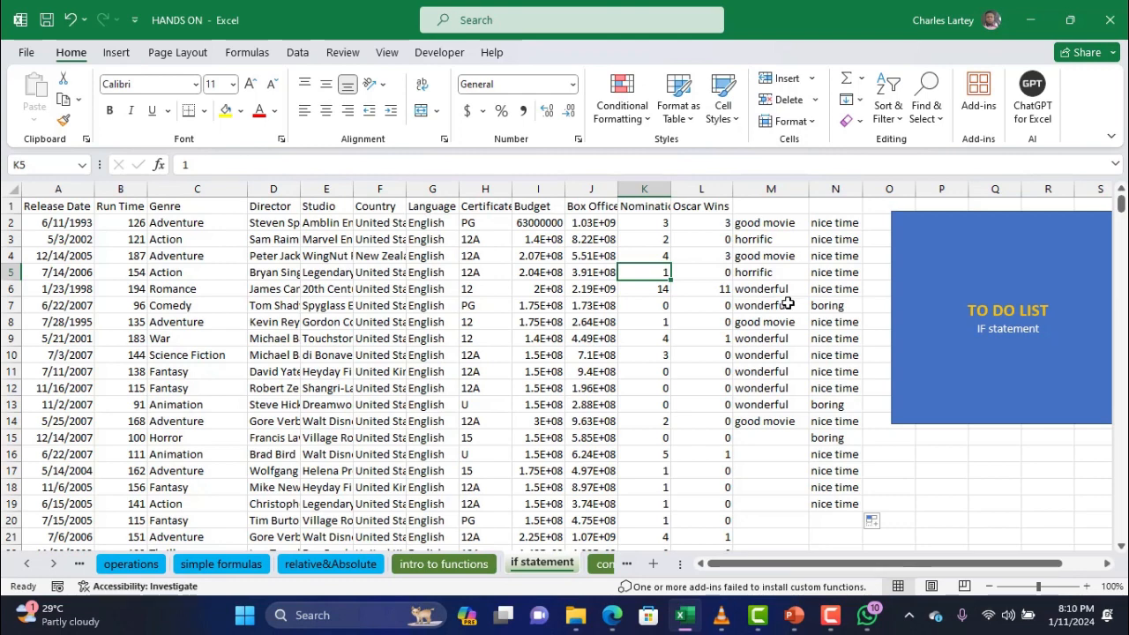
Delete the labels in M2:N18, then move right and select cell W3
left_click_drag(772, 229, 818, 443)
key("Delete")
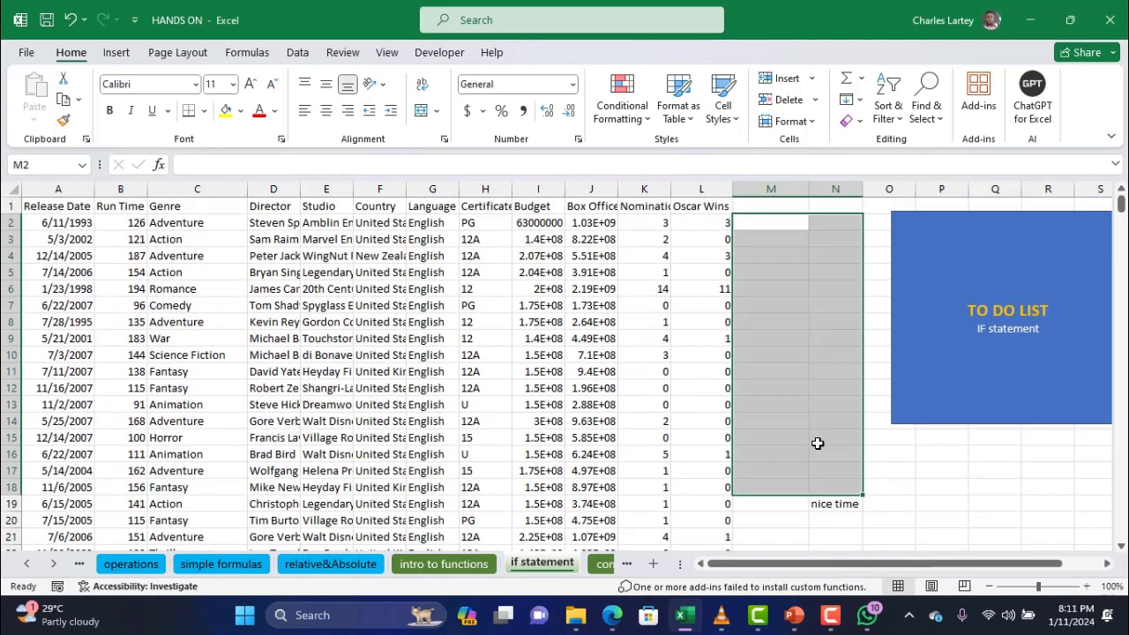
scroll(703, 436, "right", 3)
scroll(702, 438, "right", 5)
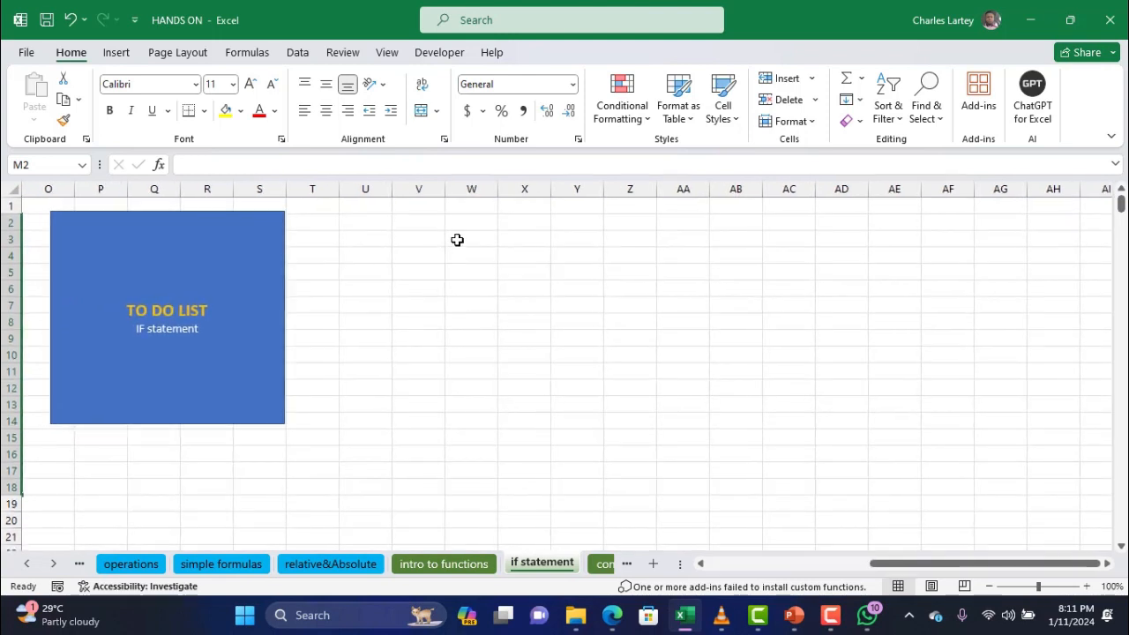
left_click(456, 241)
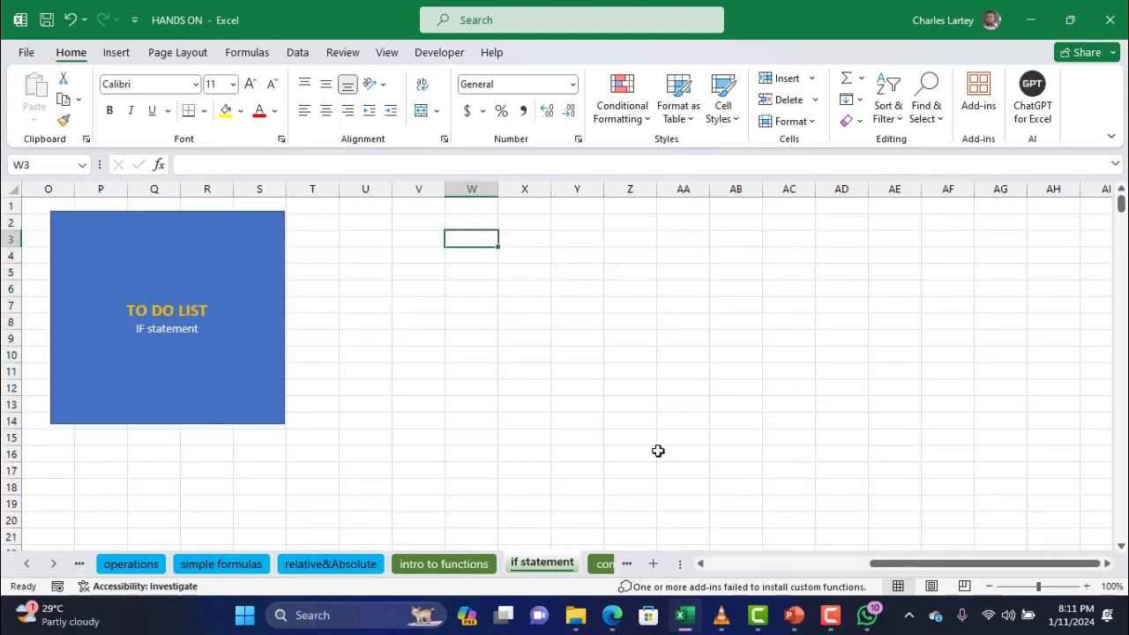
Type the five student names into W3 through W7, correcting a typo in the first
type("Adna")
key("BackSpace")
key("BackSpace")
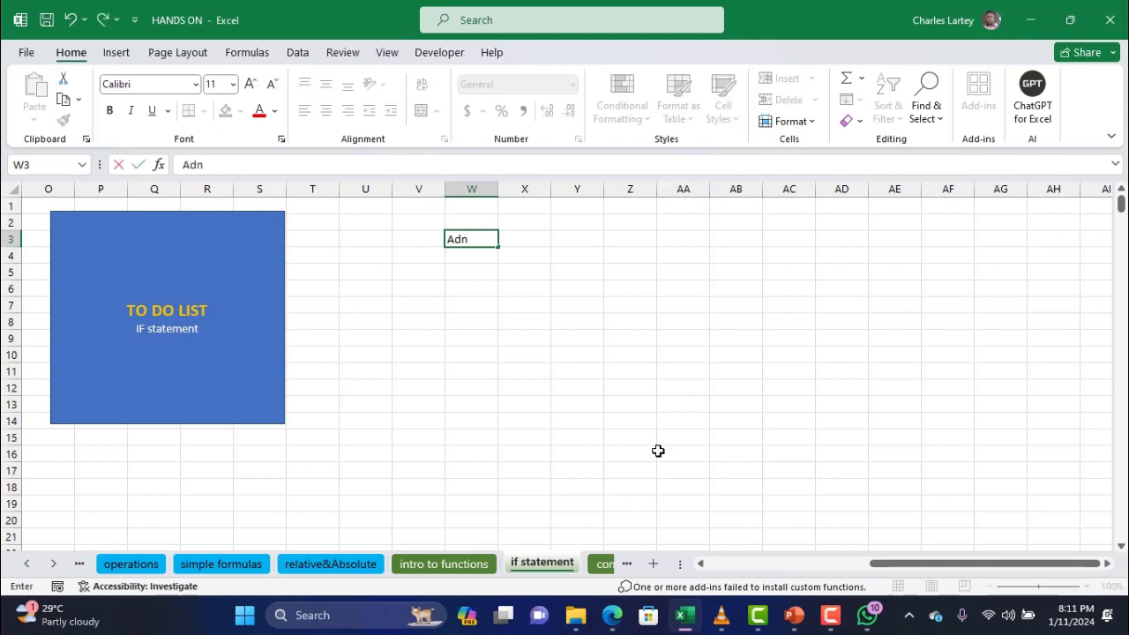
type("anga")
key("Return")
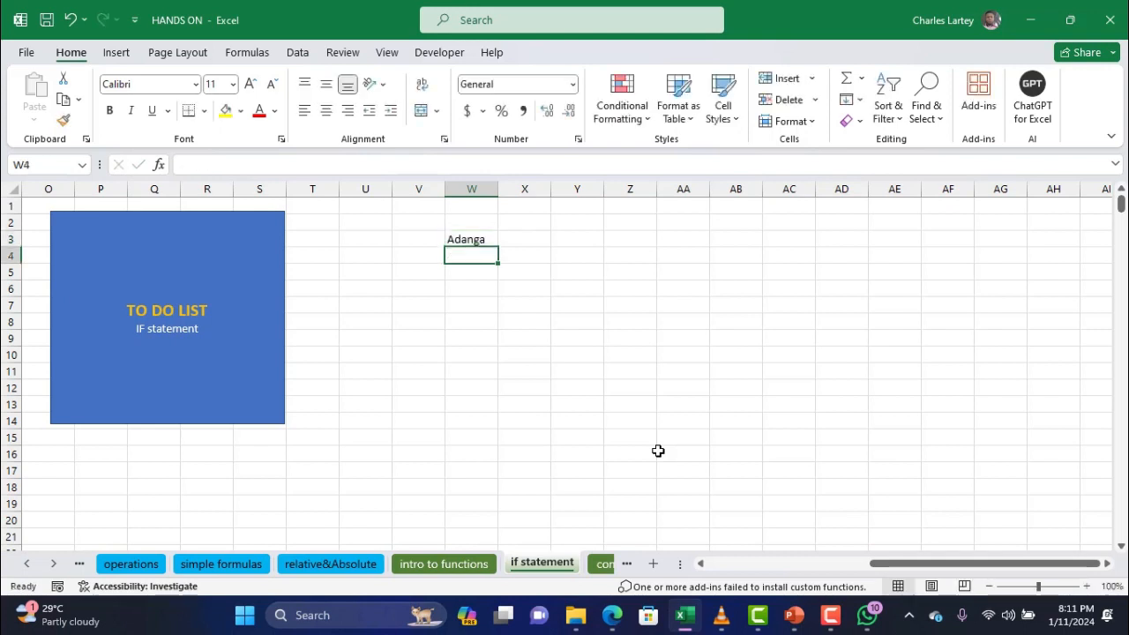
type("Getrude")
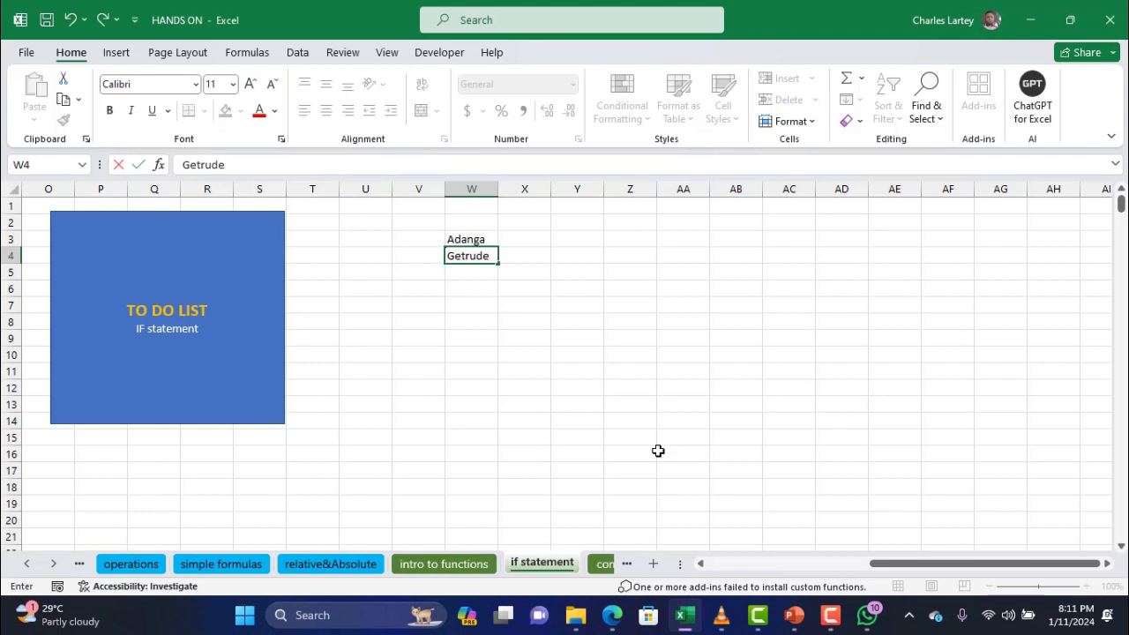
key("Return")
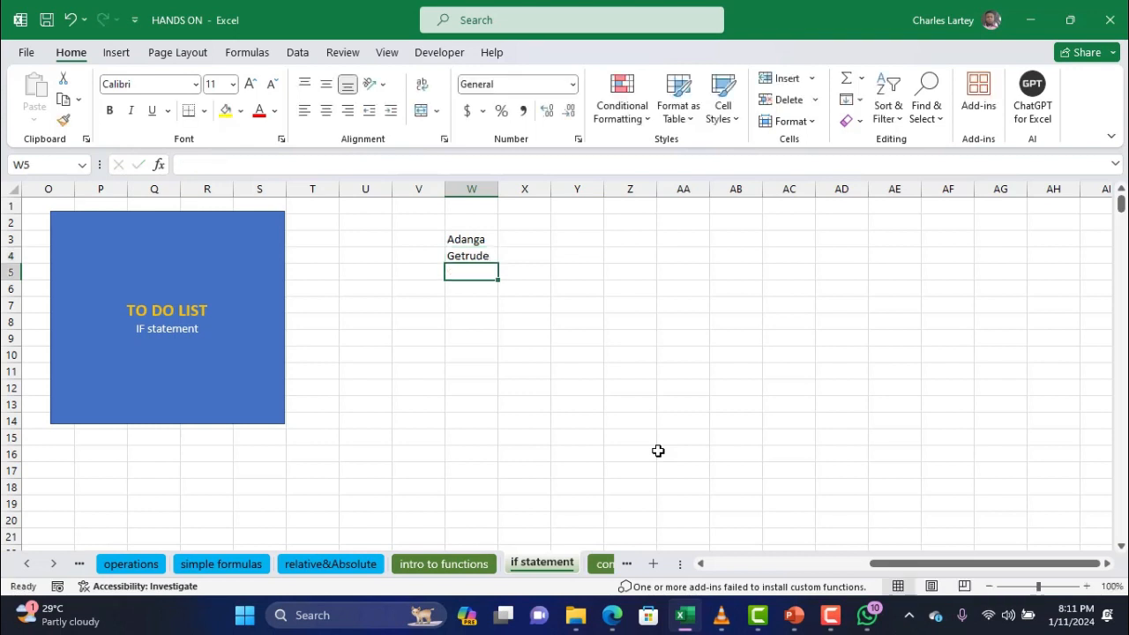
type("Felicia")
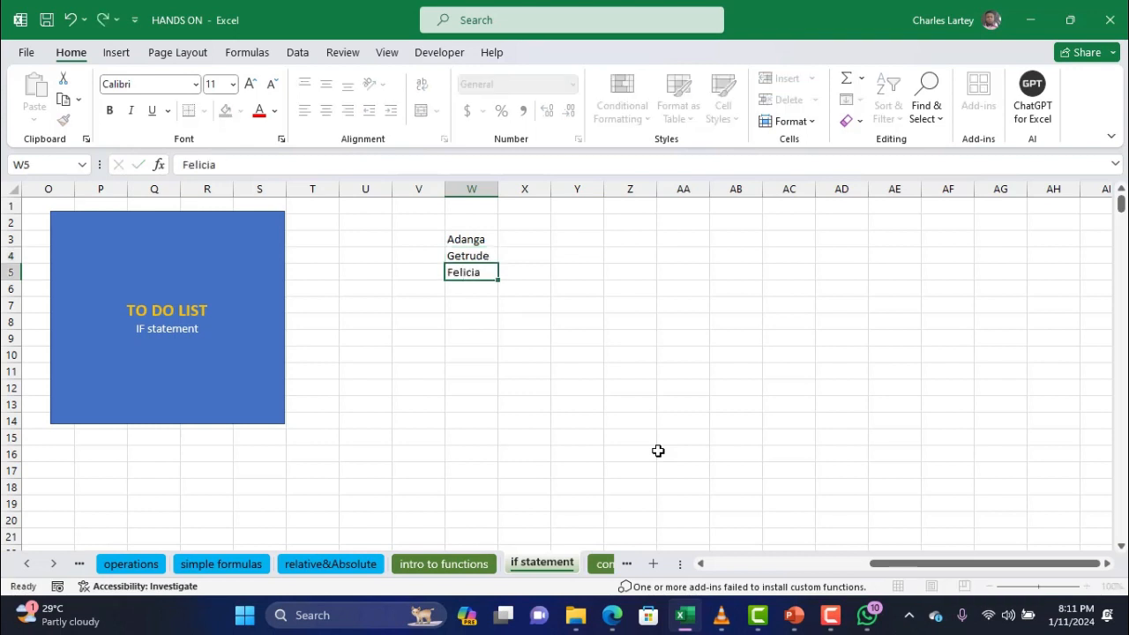
key("Return")
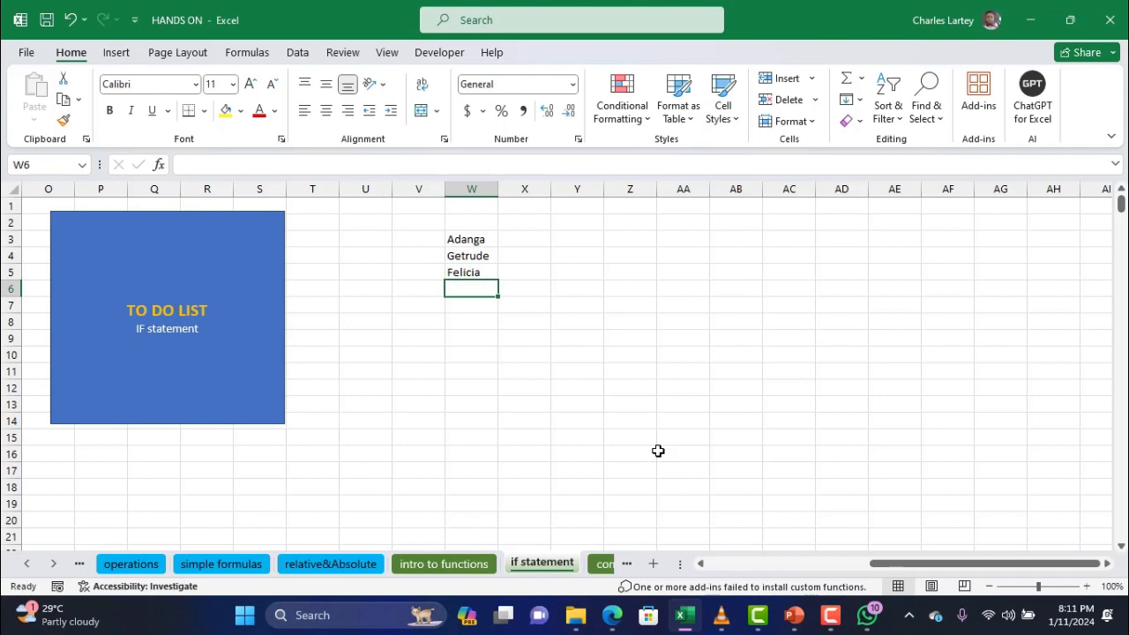
type("Hannah")
key("Return")
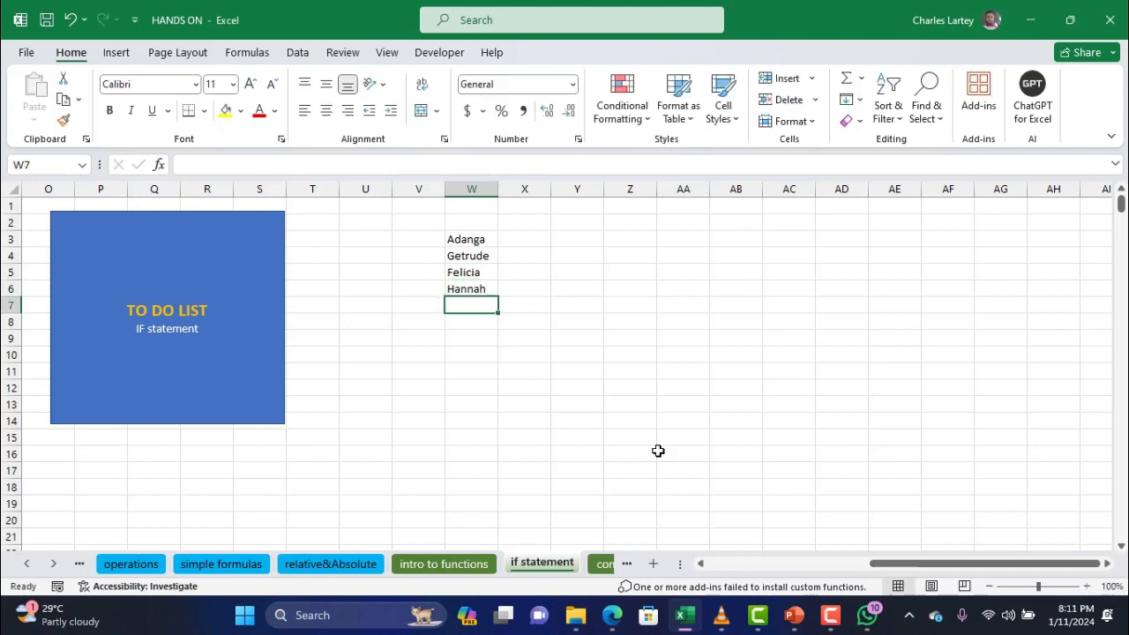
type("John")
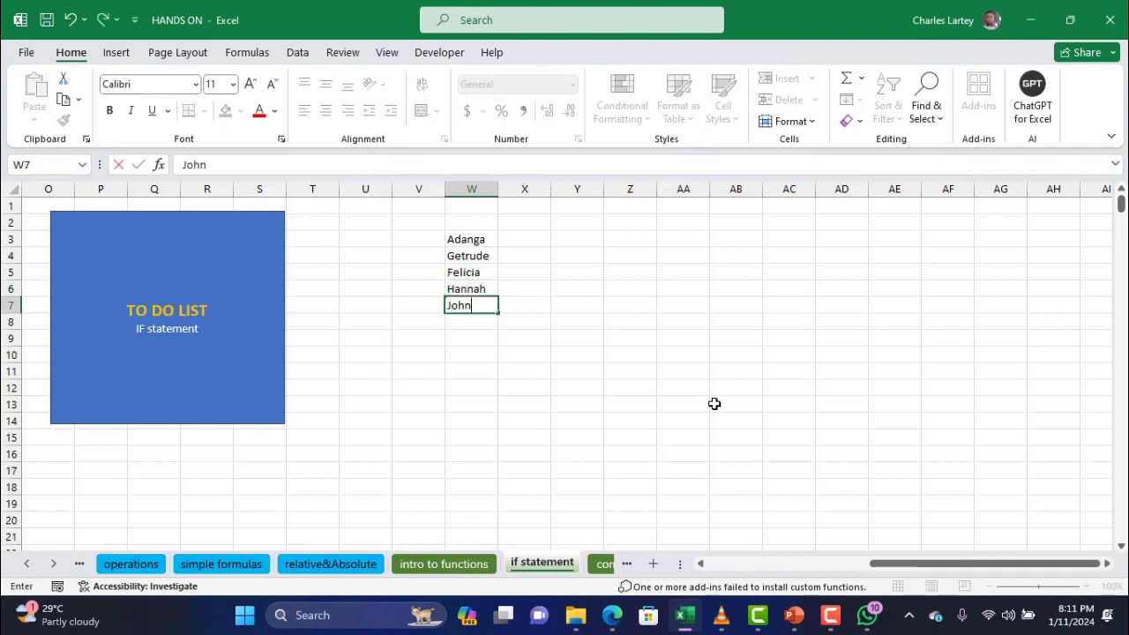
left_click(533, 239)
Enter the scores 10, 80, 45, 56 and 2 in X3:X7
type("10")
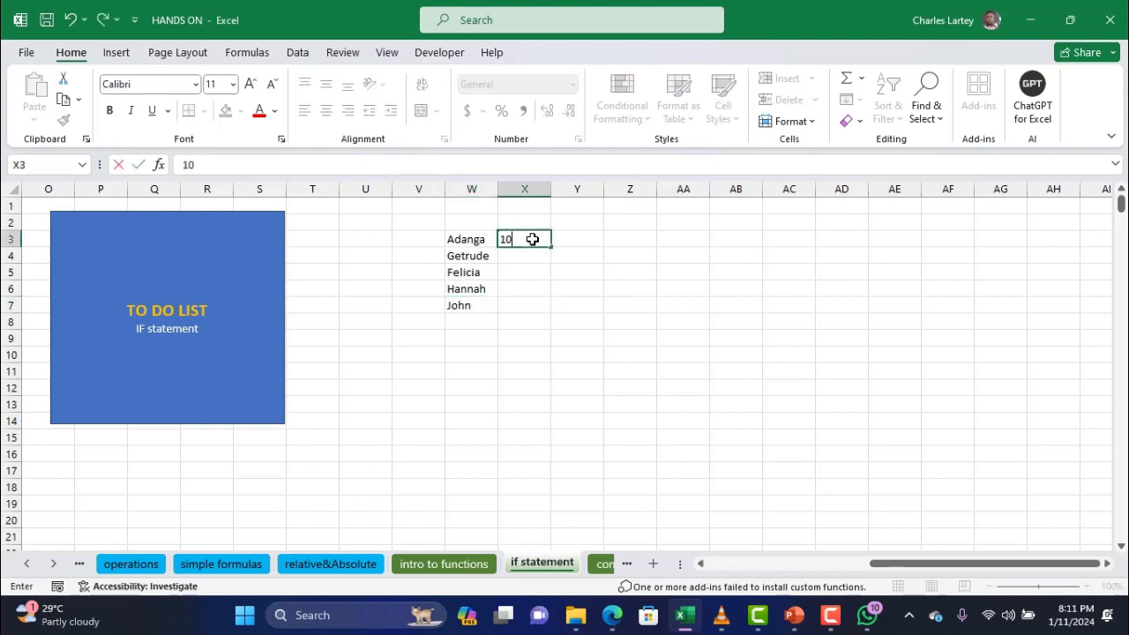
key("Return")
type("80")
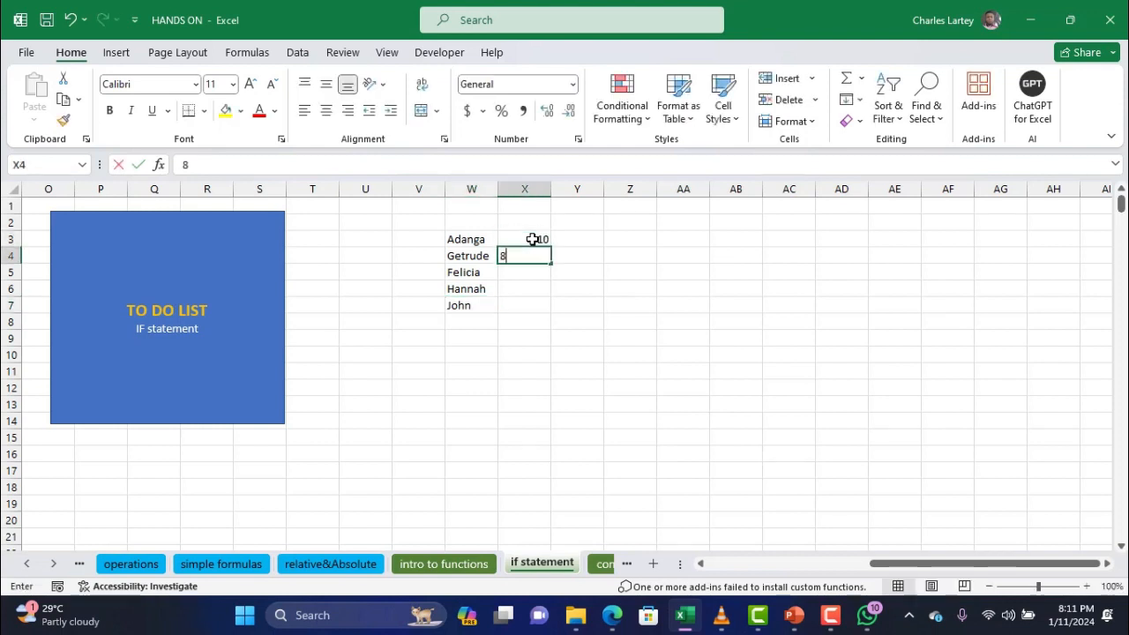
key("Return")
type("45")
key("Return")
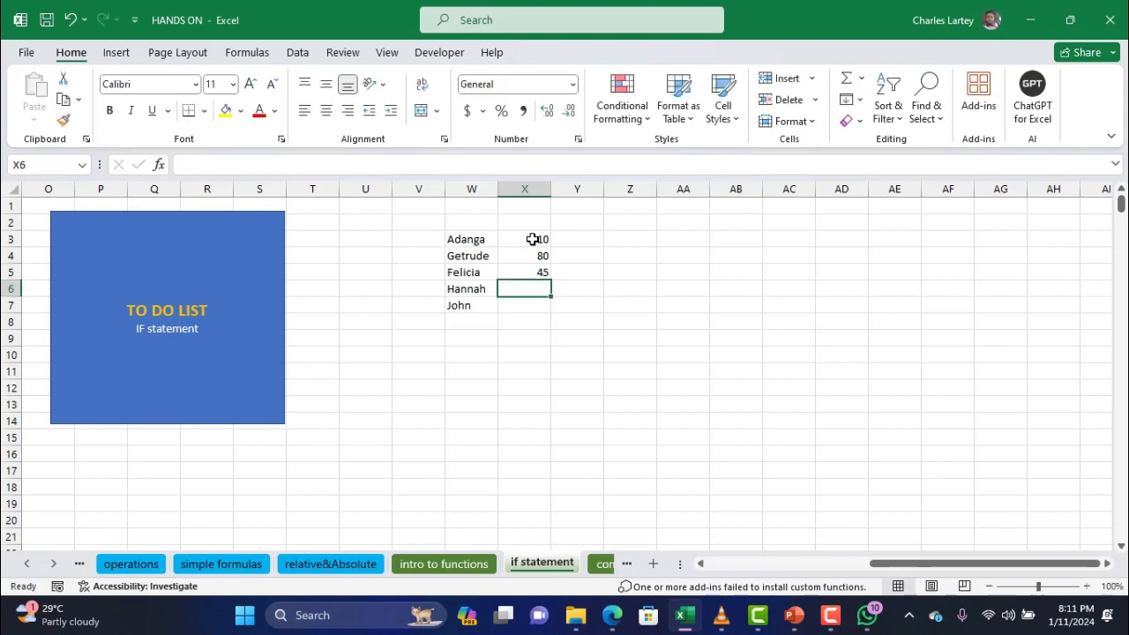
type("56")
key("Return")
type("2")
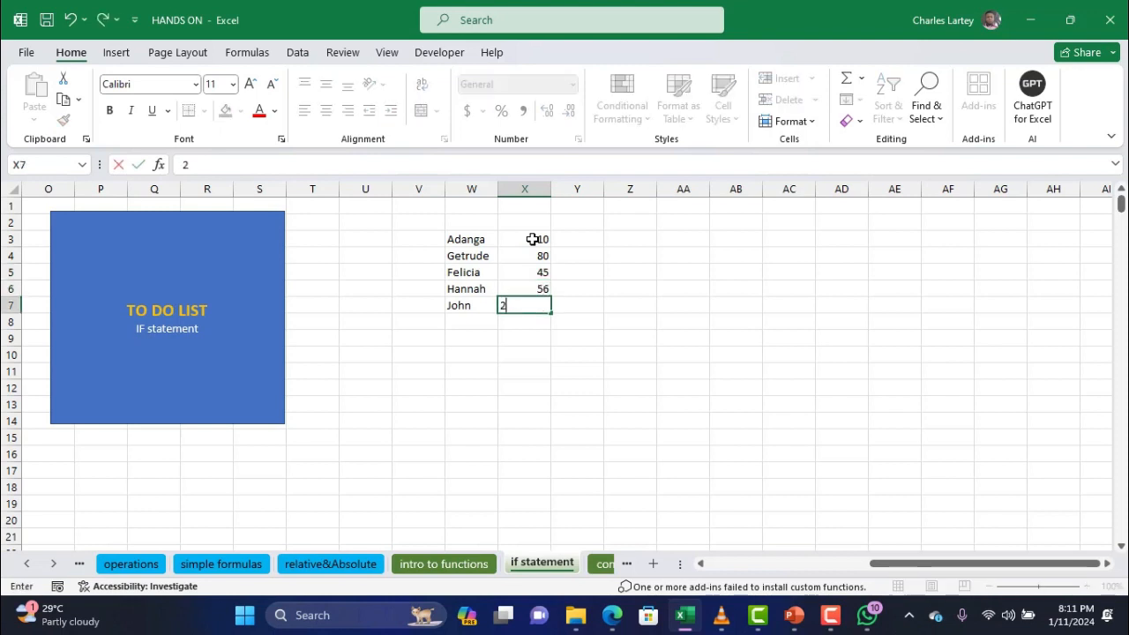
key("Return")
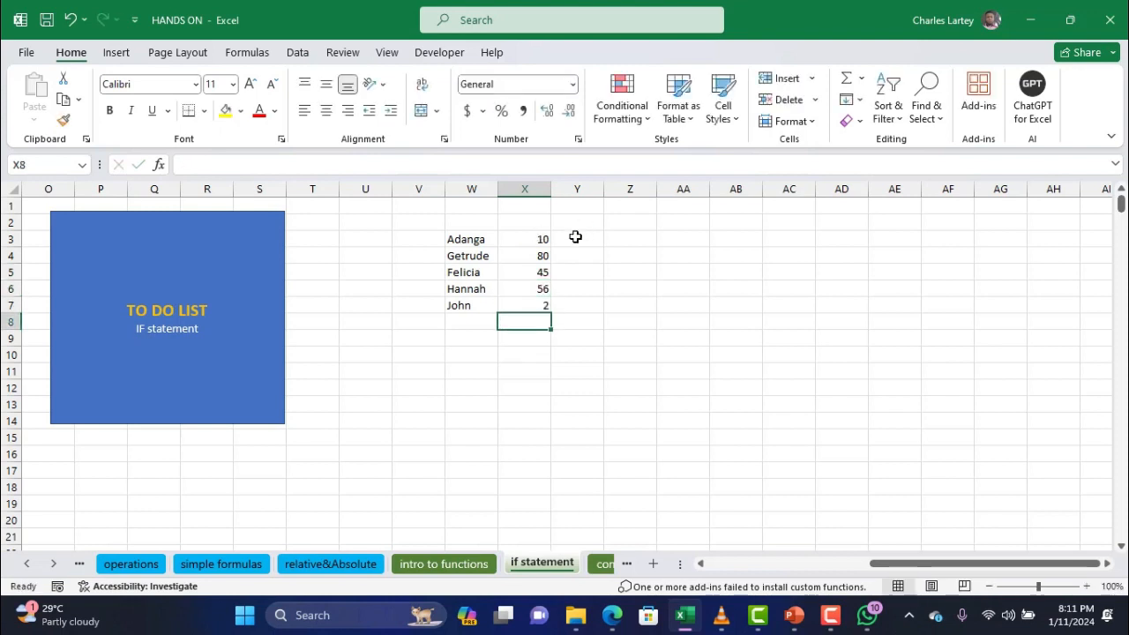
Add the heading 'grade' in Y2
left_click(577, 237)
left_click(581, 221)
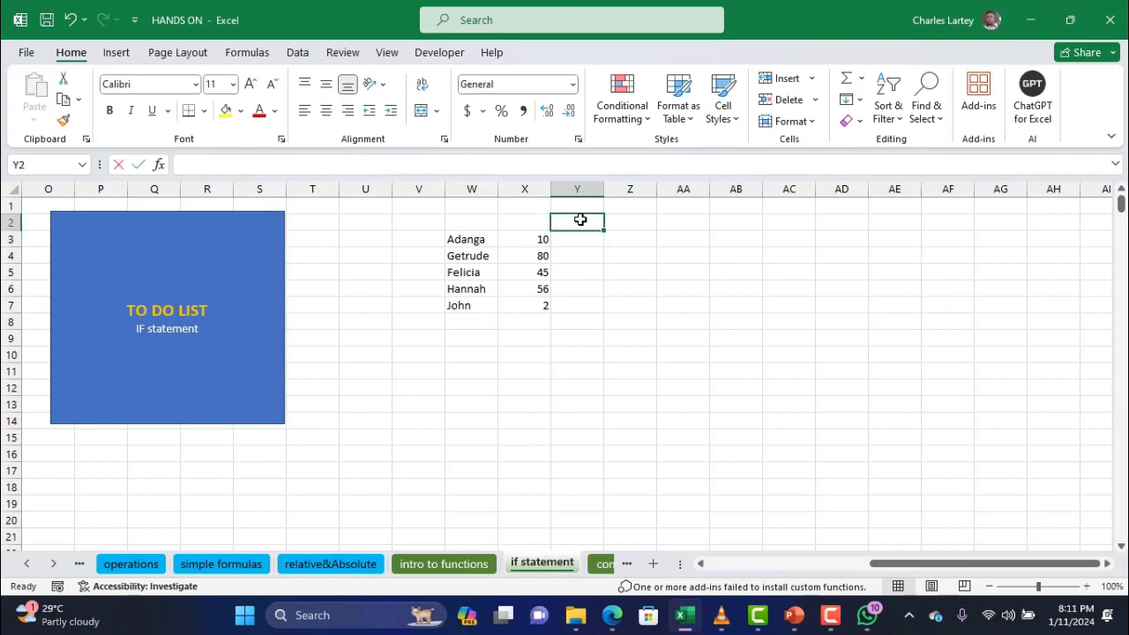
type("grade")
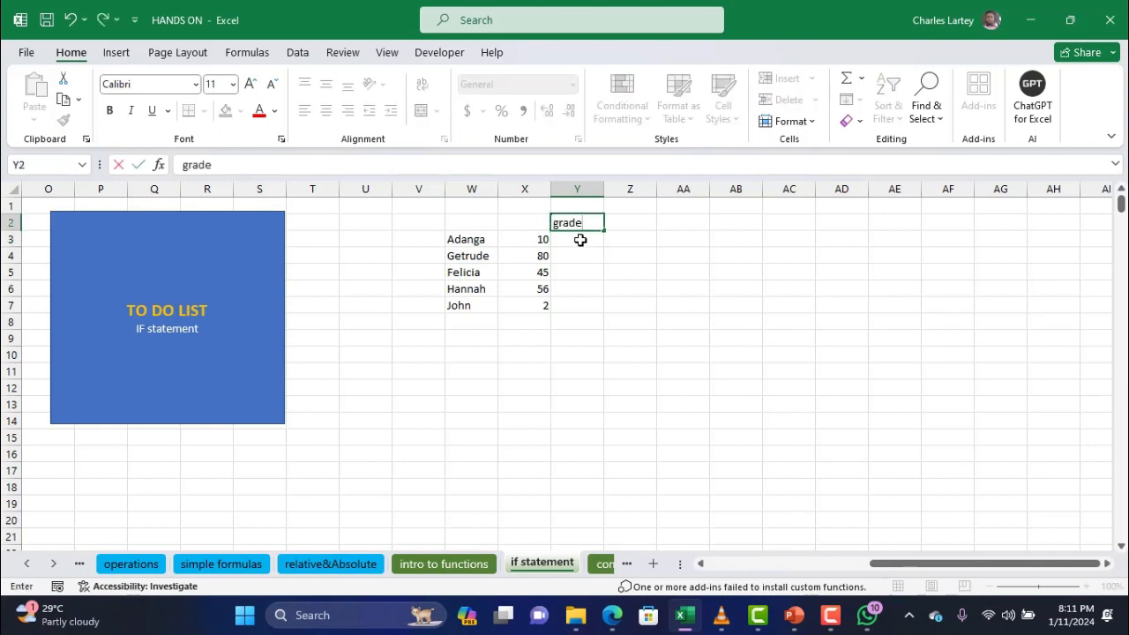
left_click(579, 238)
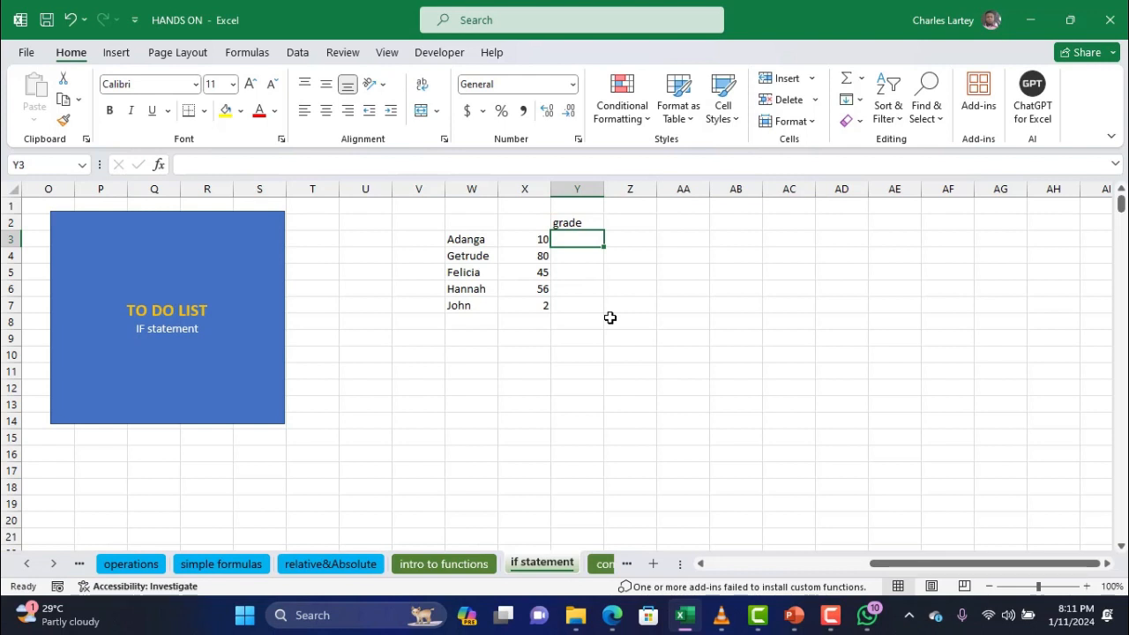
Enter the first grade bands: >80 gives A and >75 gives B in AE4:AF5
left_click(896, 260)
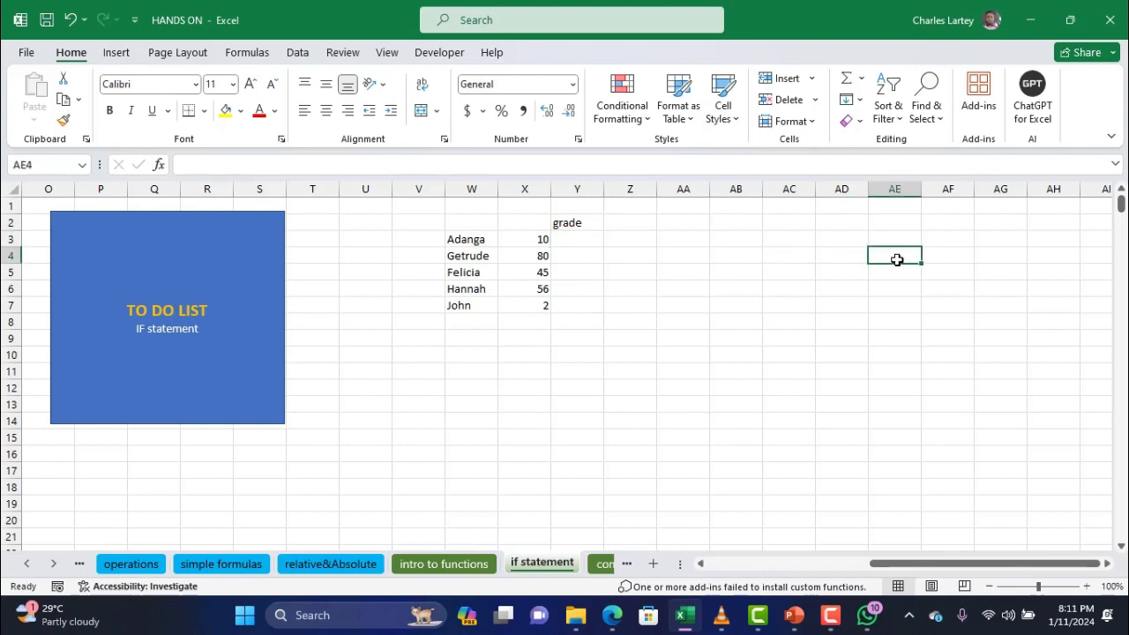
left_click_drag(896, 260, 897, 263)
type("80")
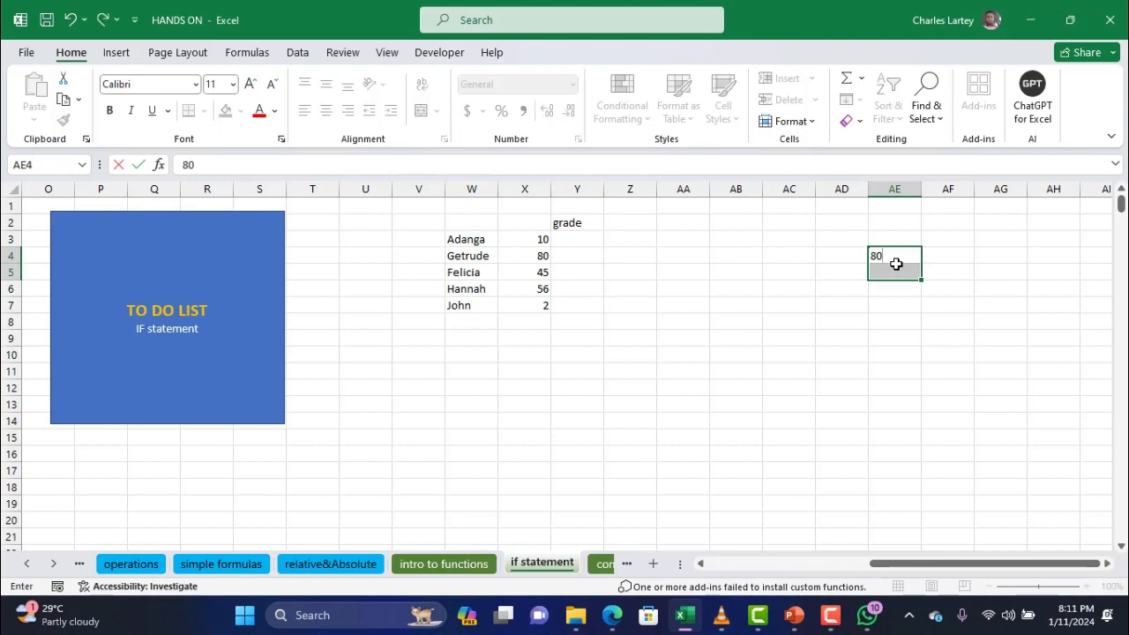
key("BackSpace")
key("BackSpace")
type(">80")
left_click(941, 255)
type("A")
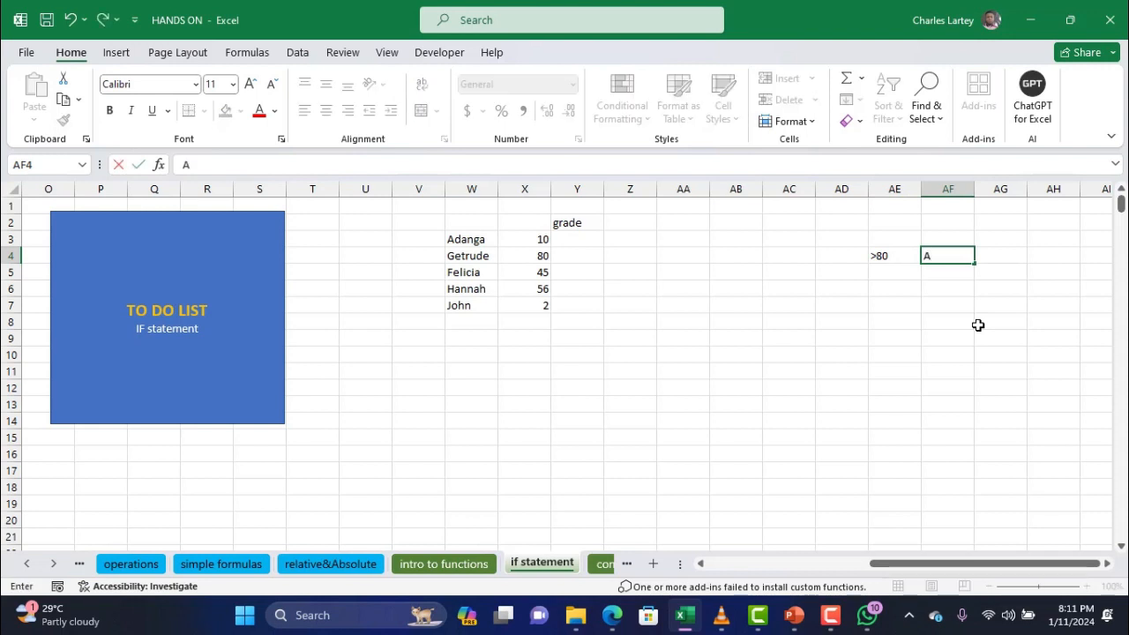
key("Return")
left_click(893, 278)
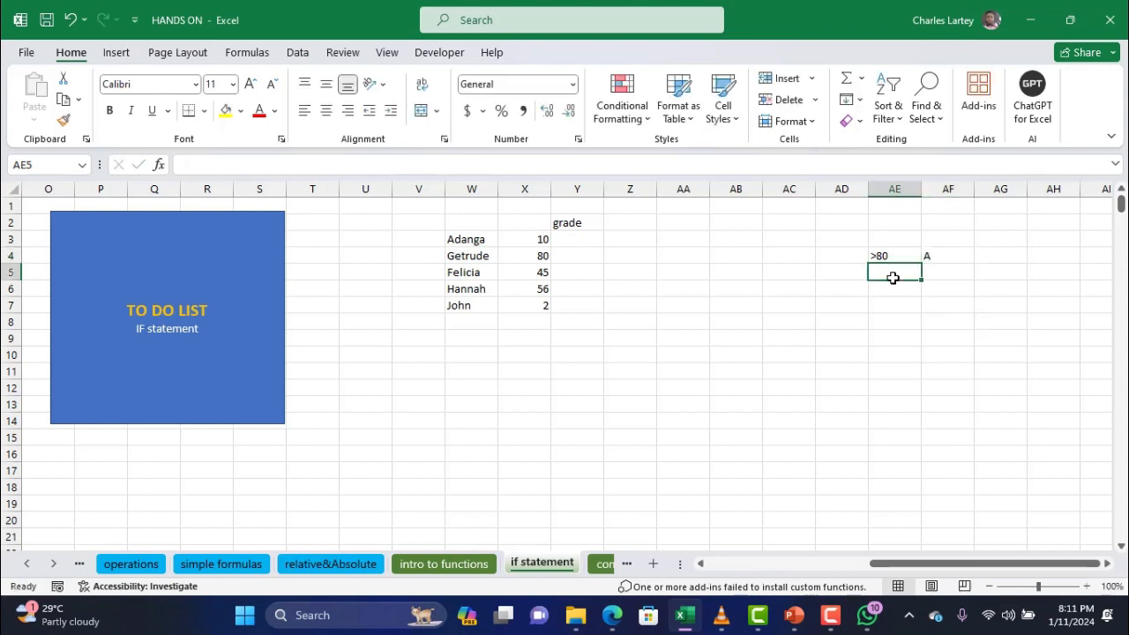
type(">")
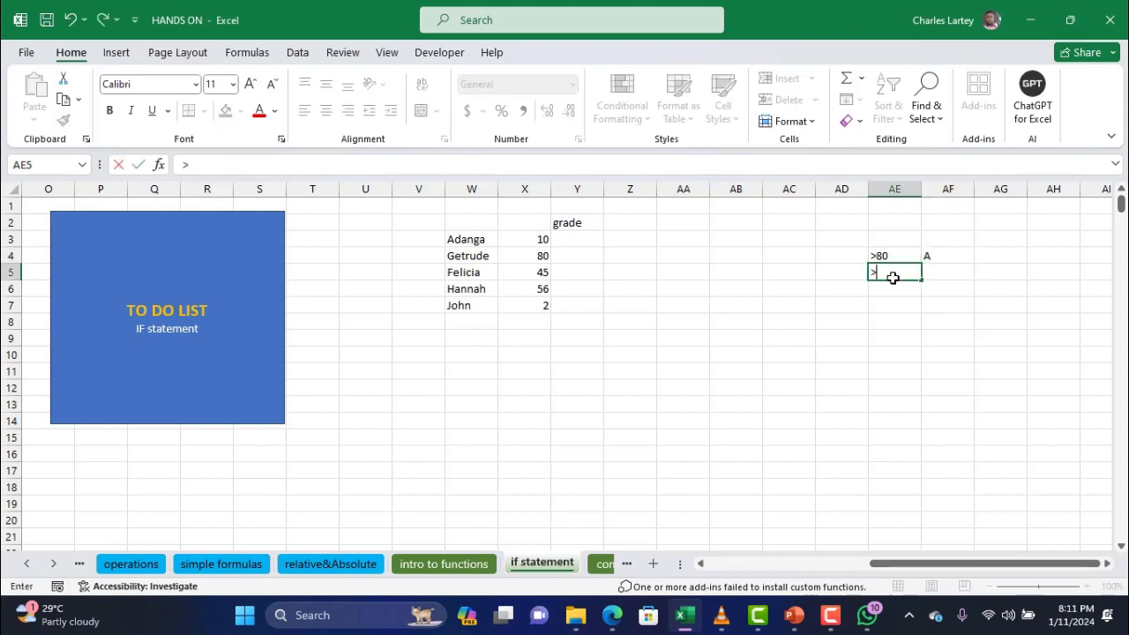
type("75")
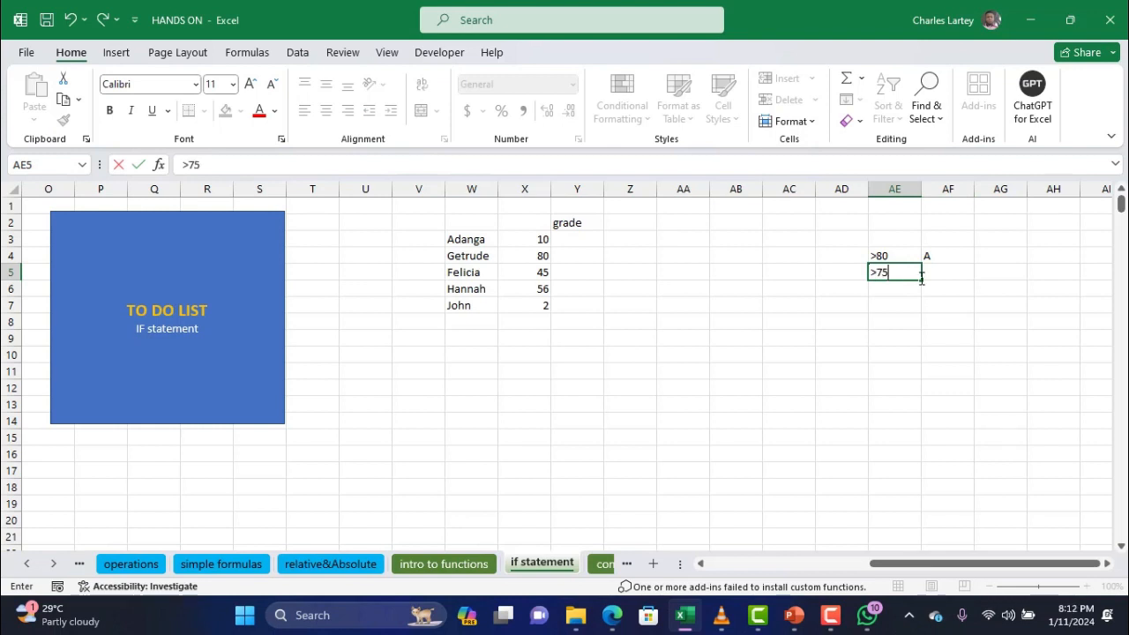
left_click(950, 278)
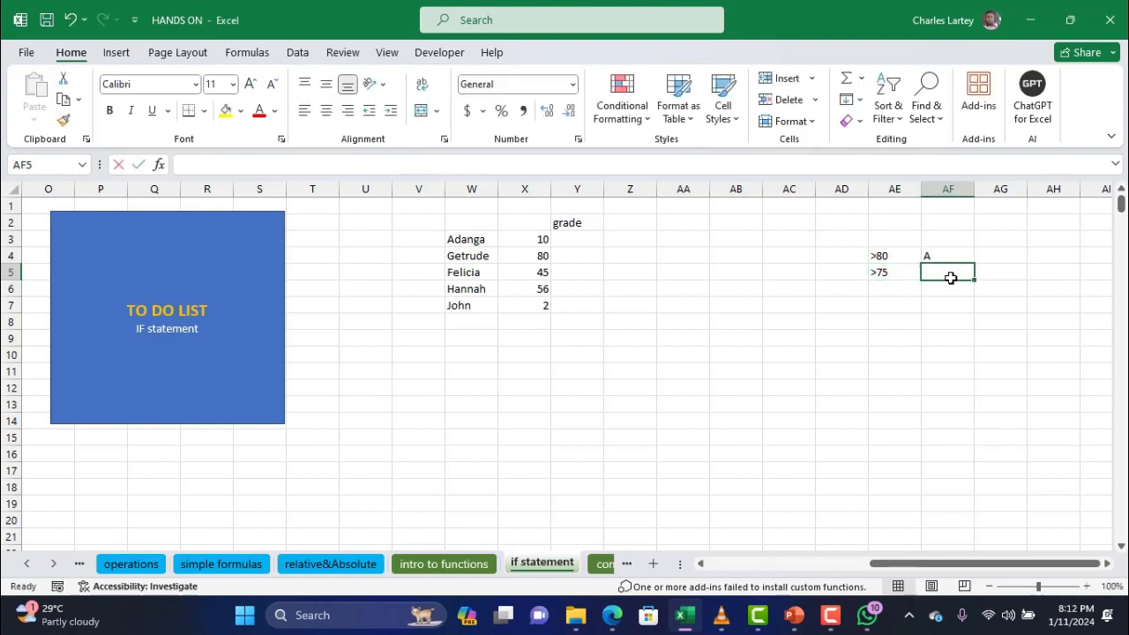
type("B")
left_click(881, 289)
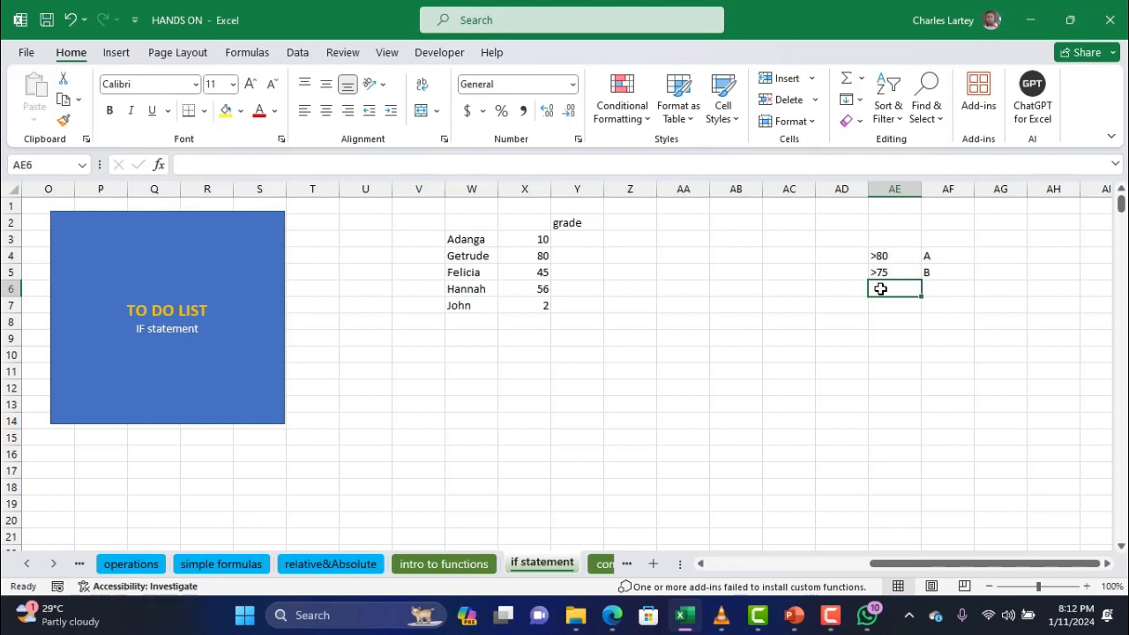
Add the remaining bands >65 gives C and <39 gives F in AE6:AF7
type(">")
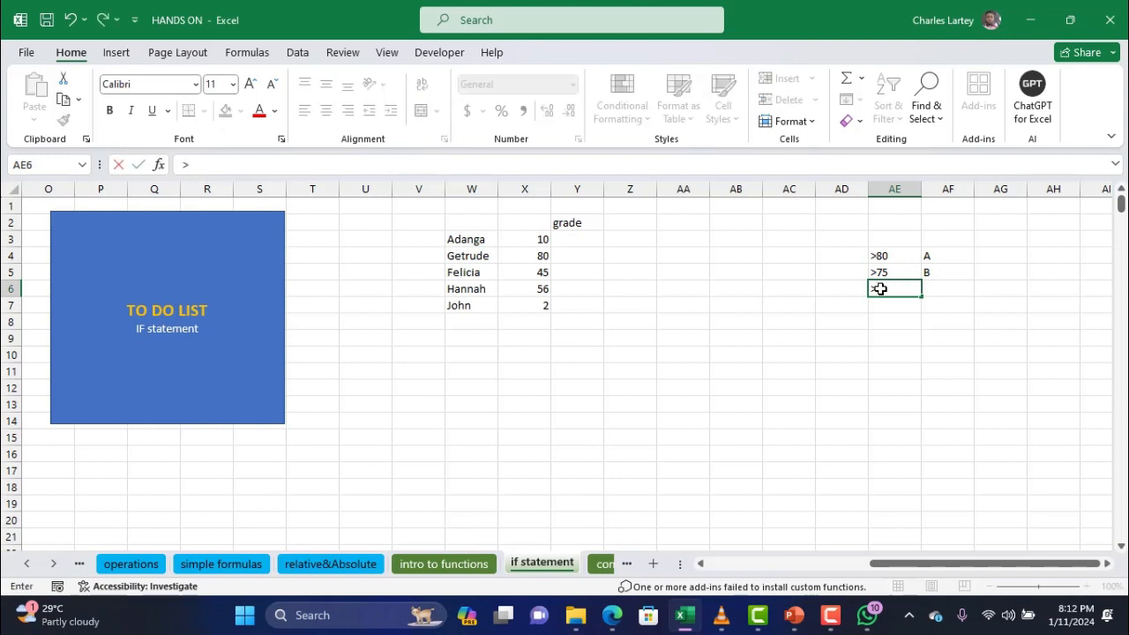
type("65")
left_click(947, 286)
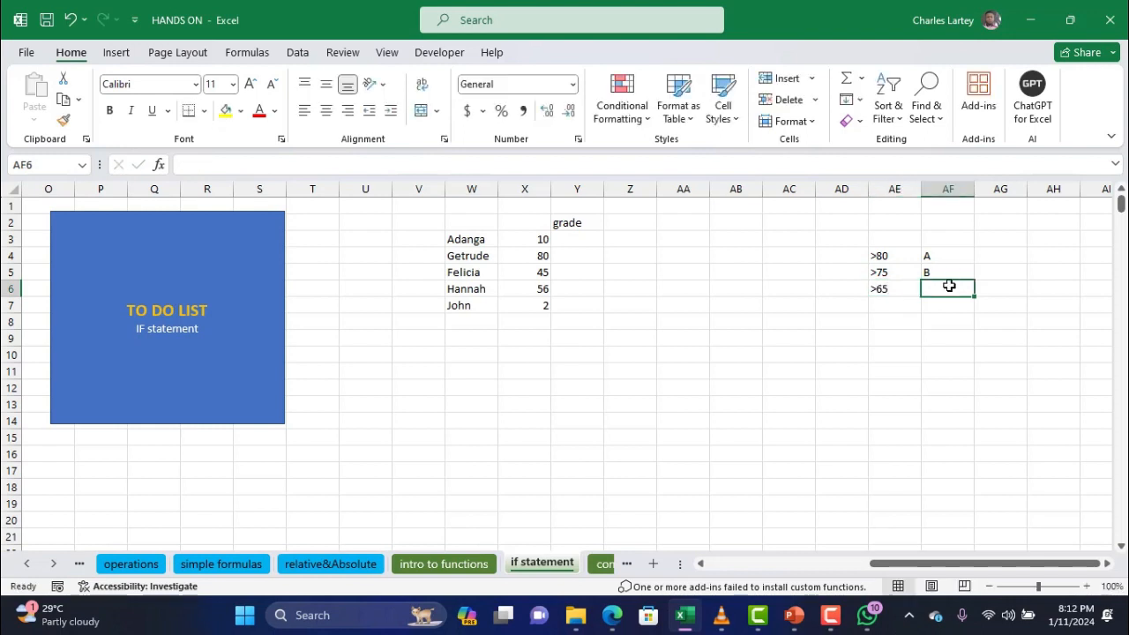
type("C")
left_click(871, 305)
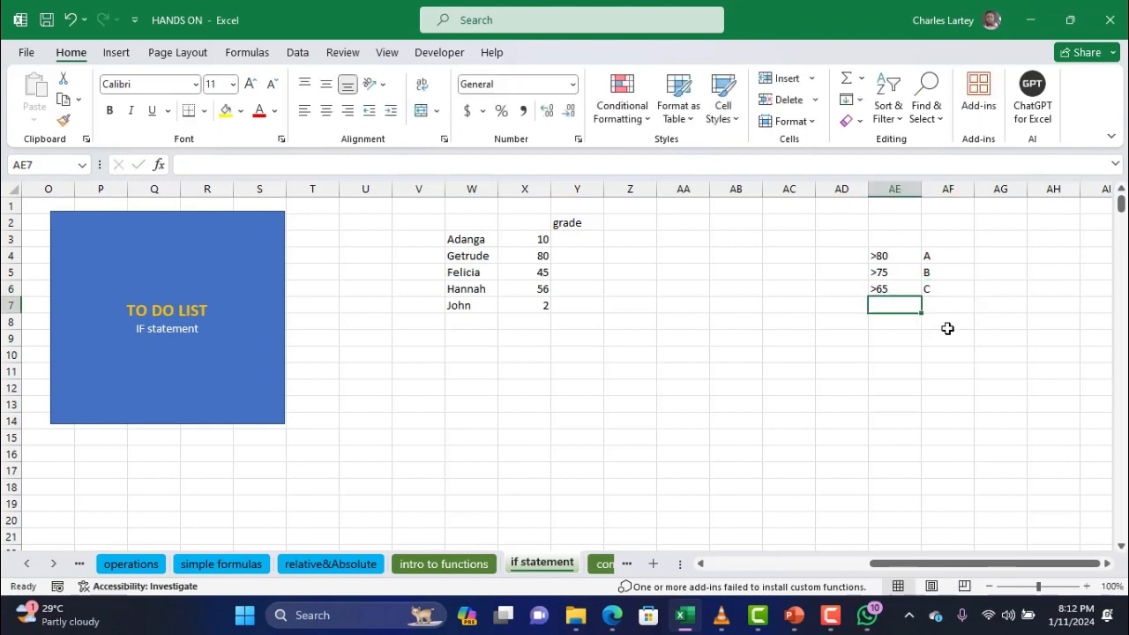
type(">")
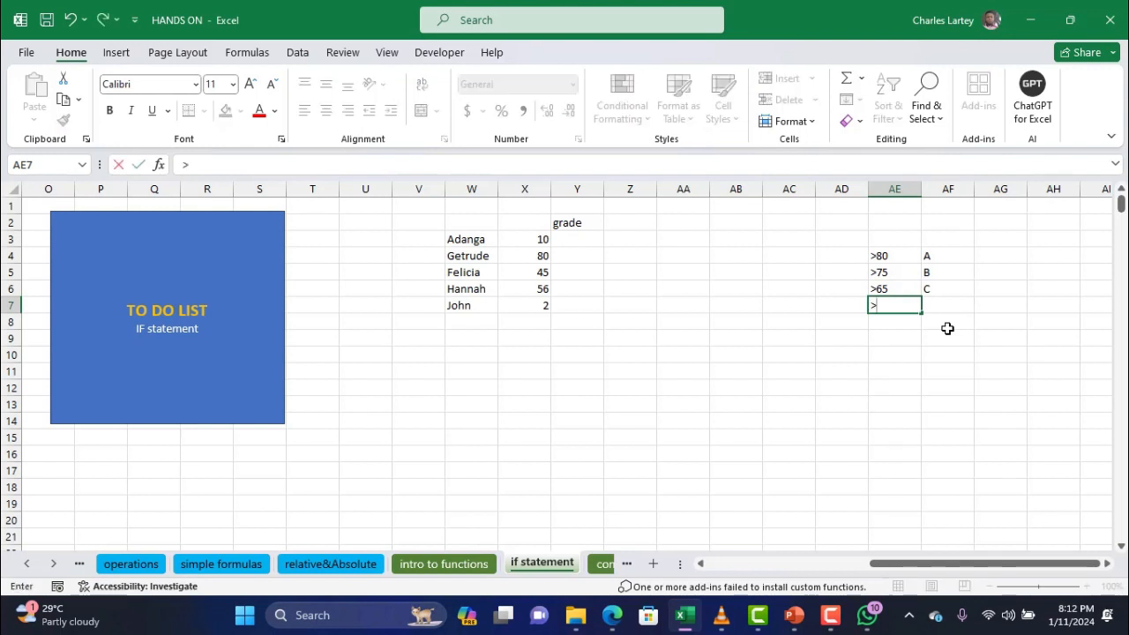
key("BackSpace")
type("<39")
left_click(942, 302)
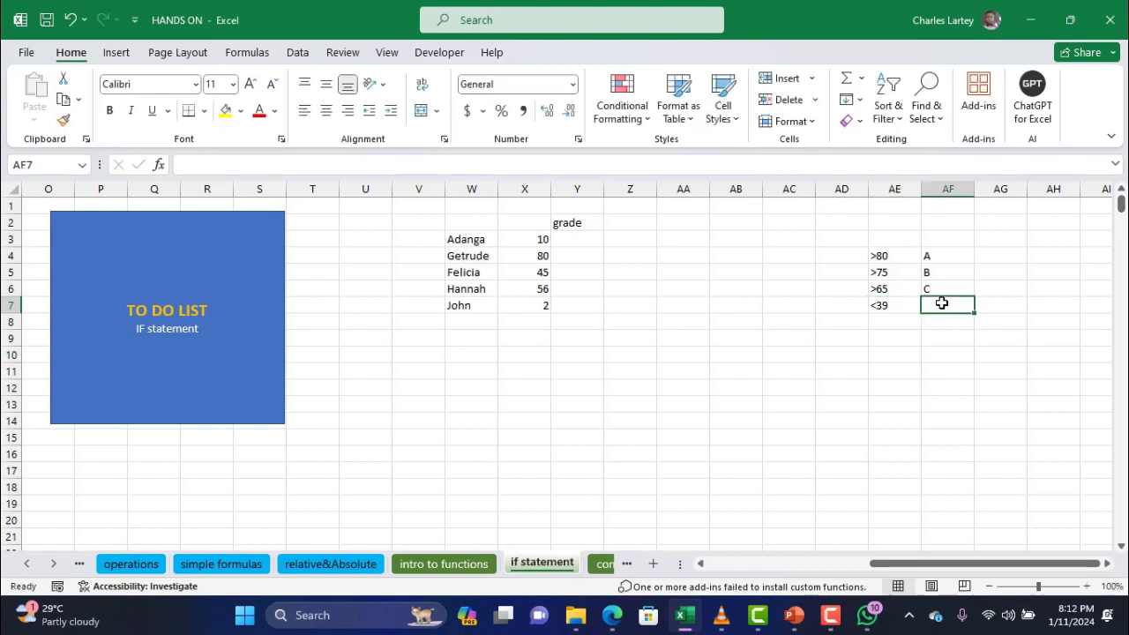
type("F")
left_click(839, 309)
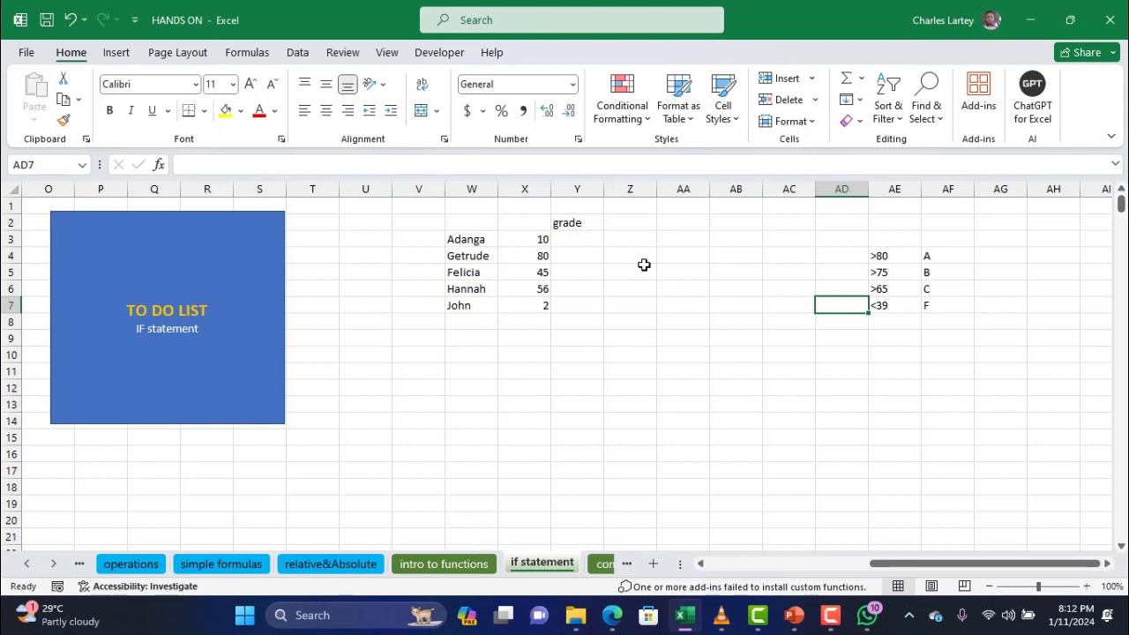
left_click(579, 241)
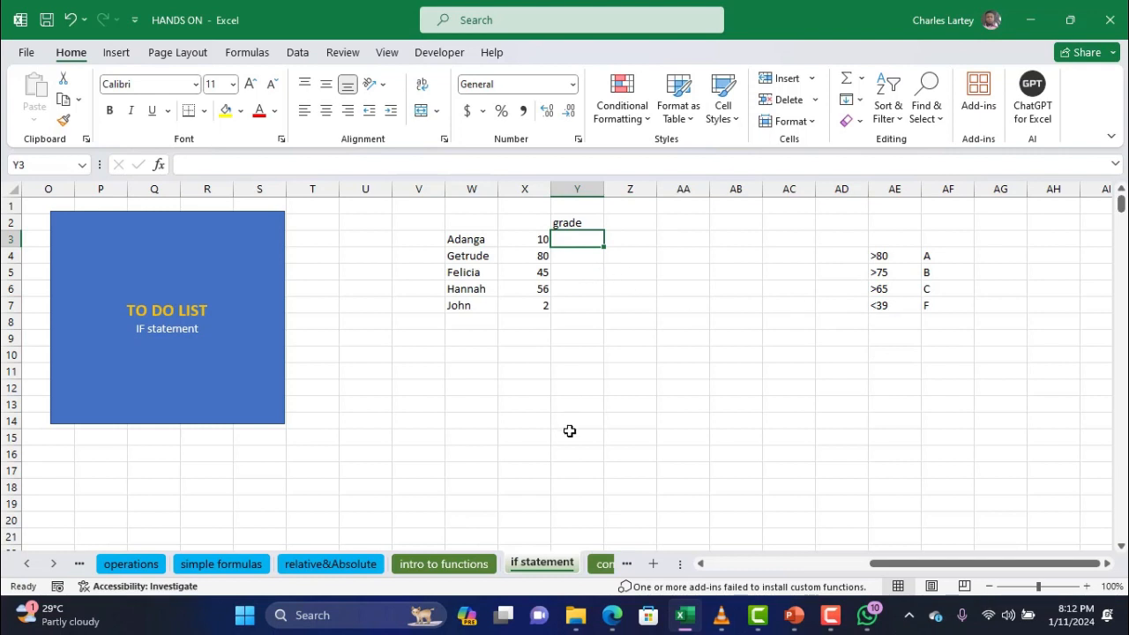
Start the Y3 grade formula as =if(X3>80, with the formula bar expanded
type("=")
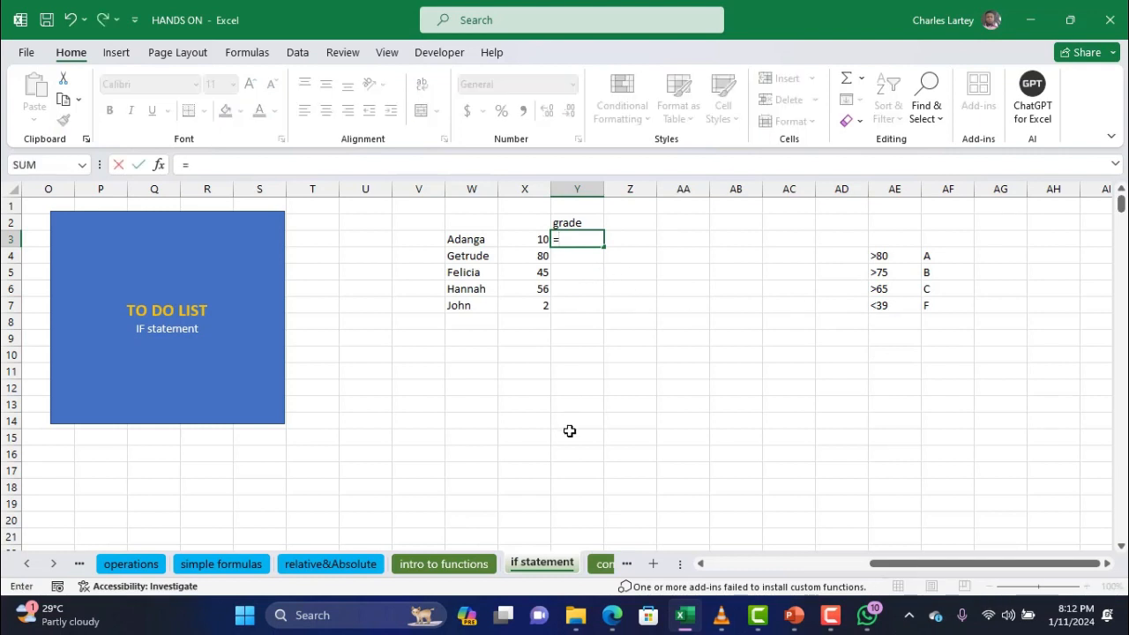
type("if(")
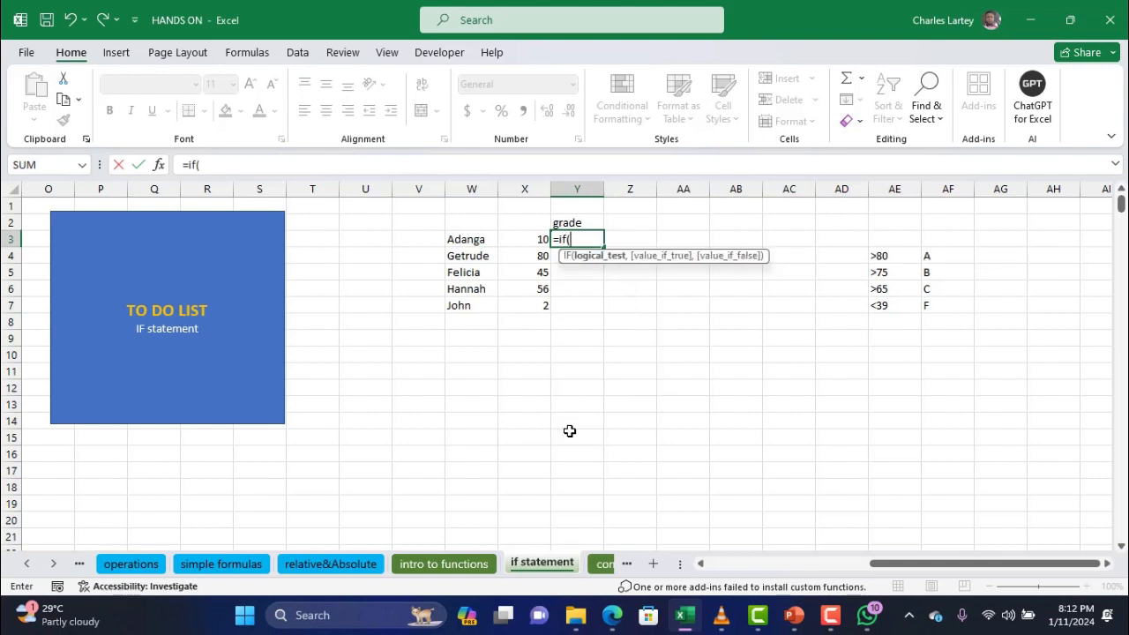
left_click(531, 233)
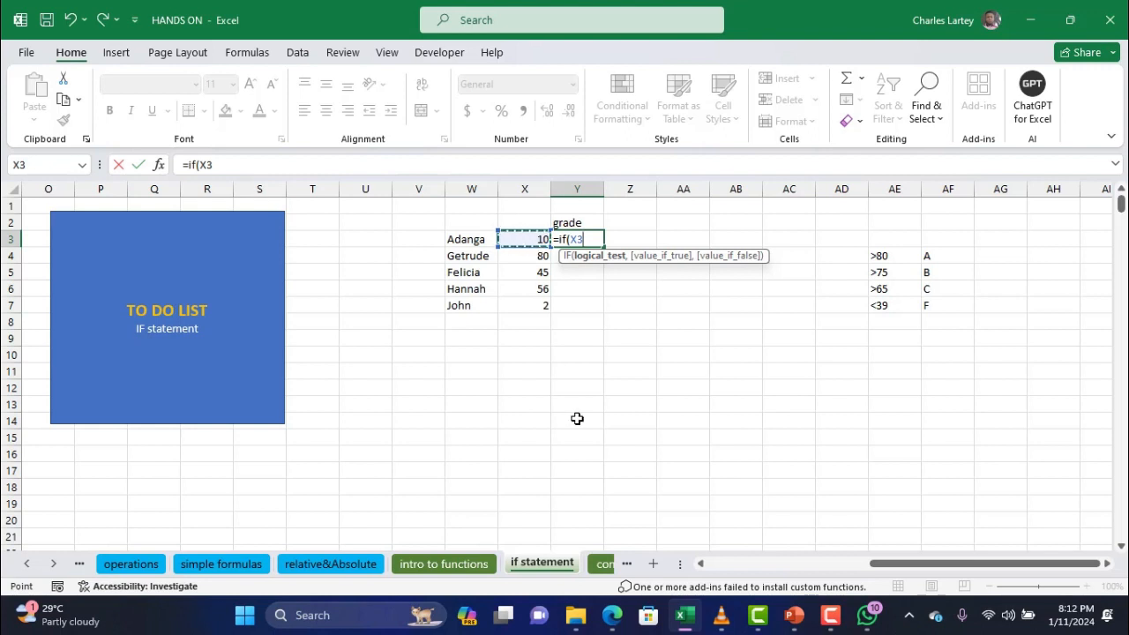
type(">80")
left_click(284, 164)
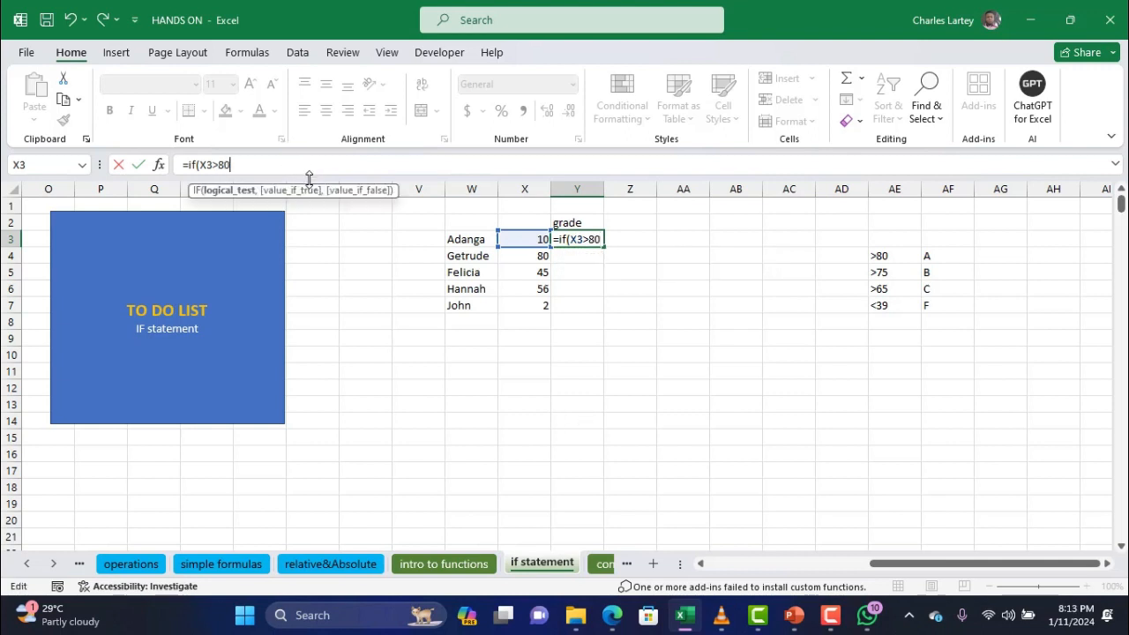
left_click_drag(308, 179, 308, 259)
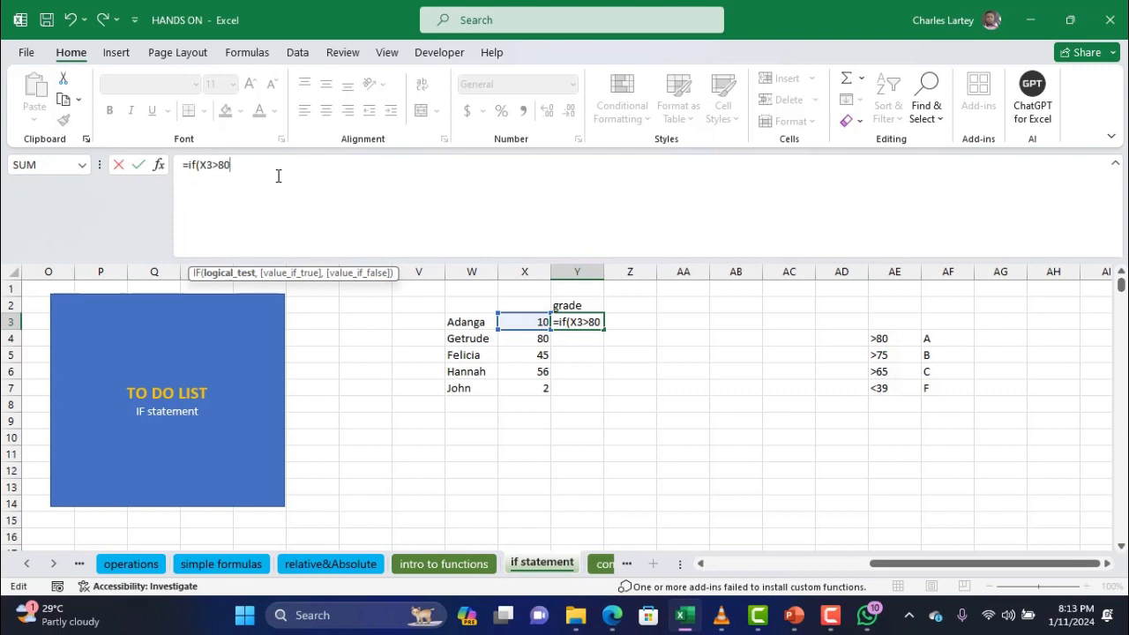
type(",\"A\",if(")
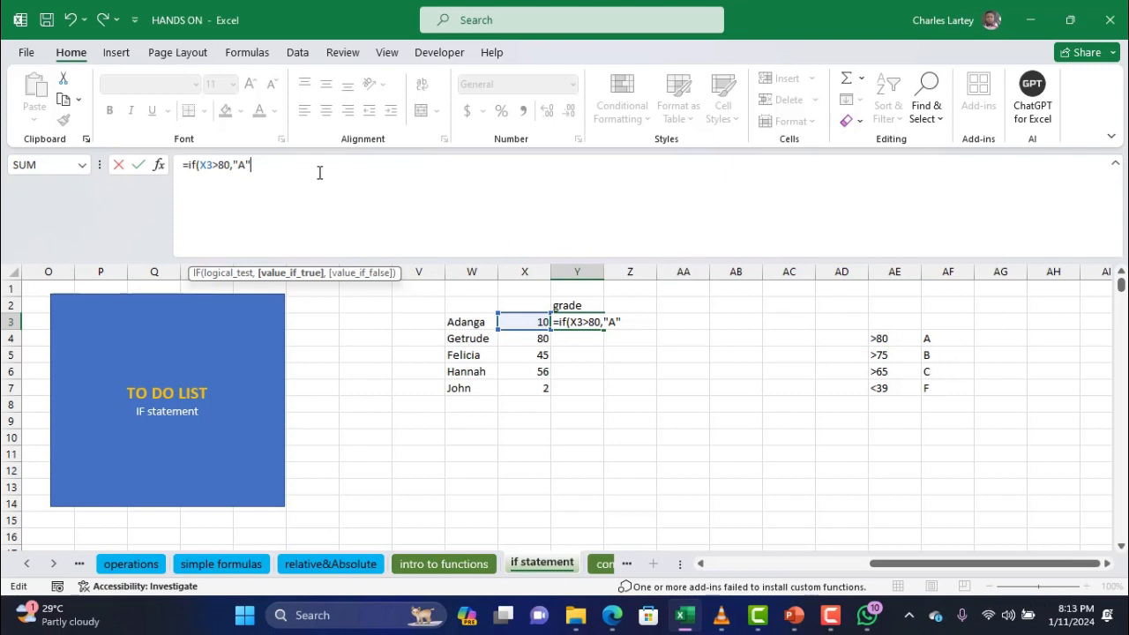
Extend the Y3 formula with nested IFs: X3>75 gives "B", X3>65 gives "C", otherwise "F"
type(",")
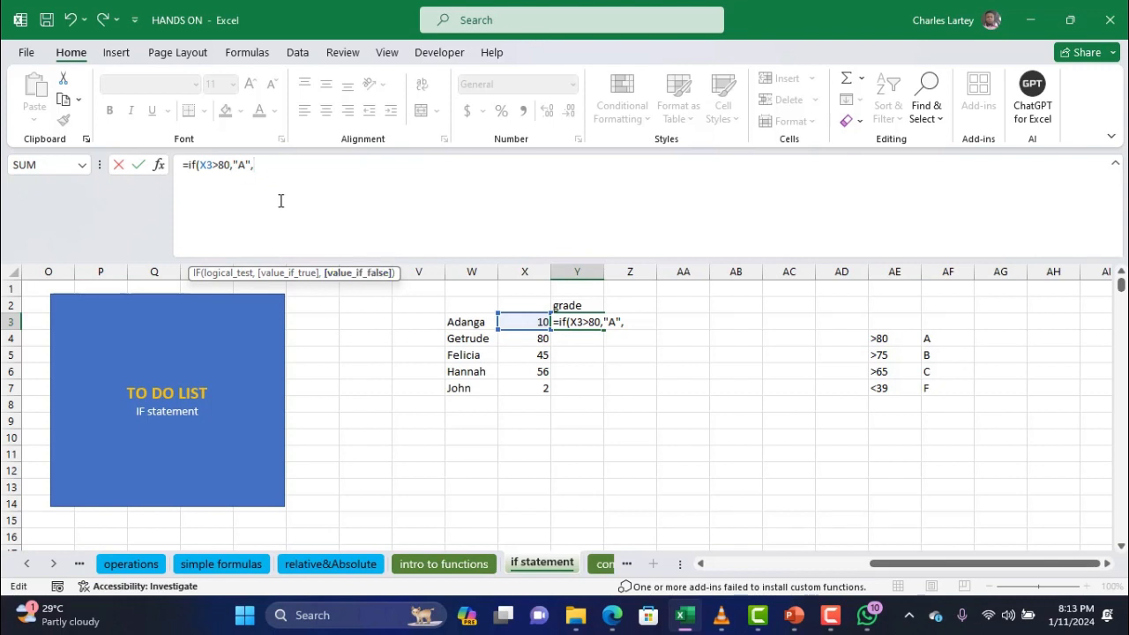
type("if")
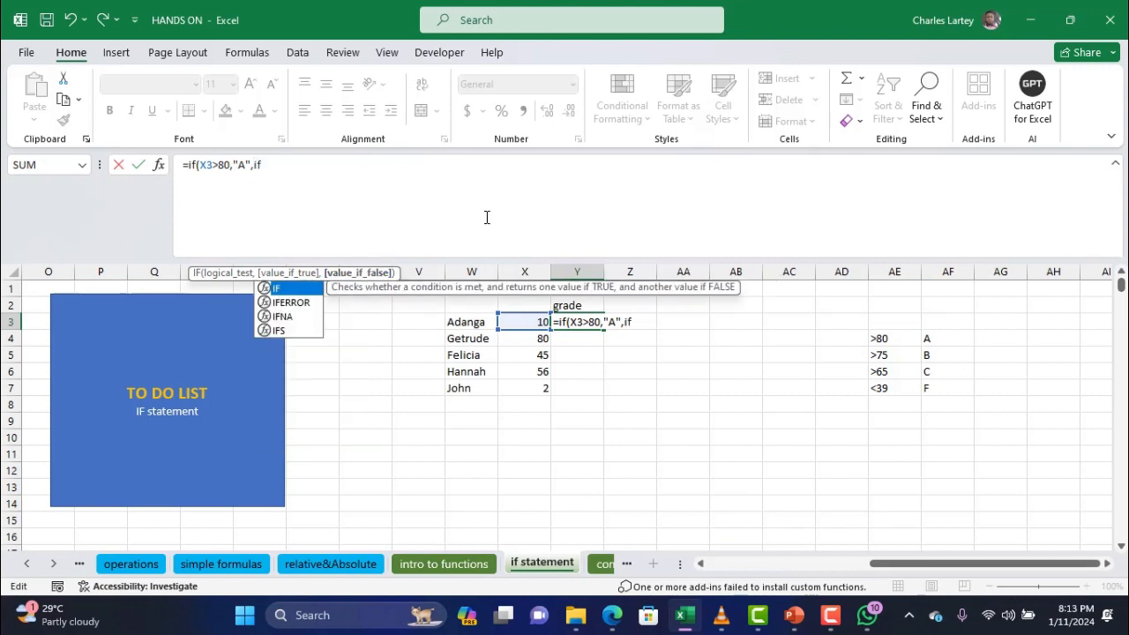
type("(")
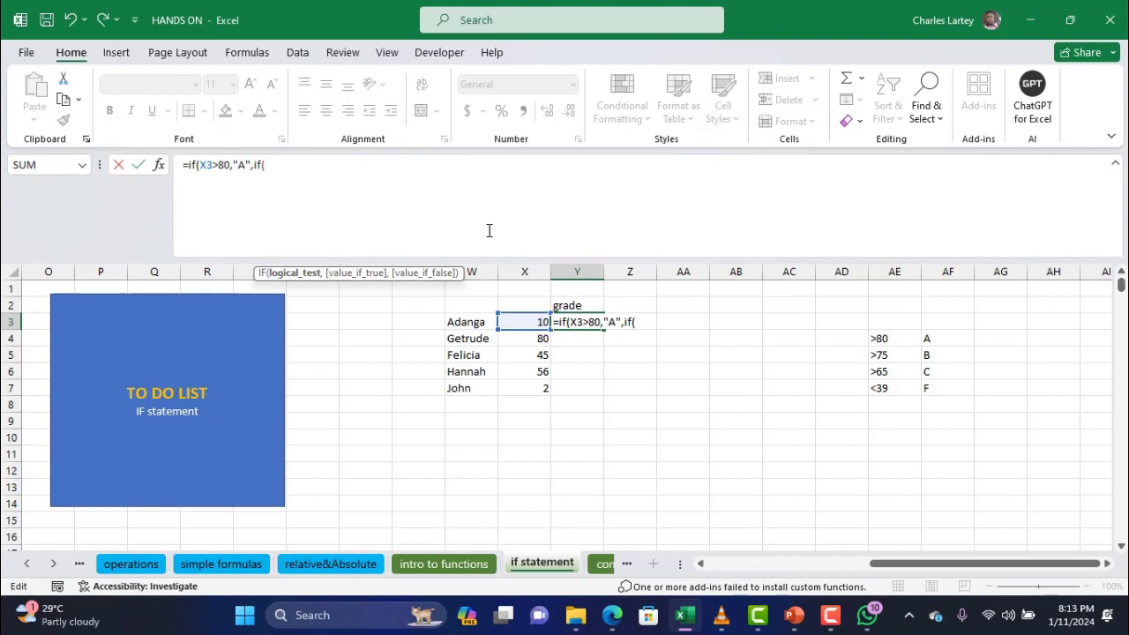
left_click(528, 321)
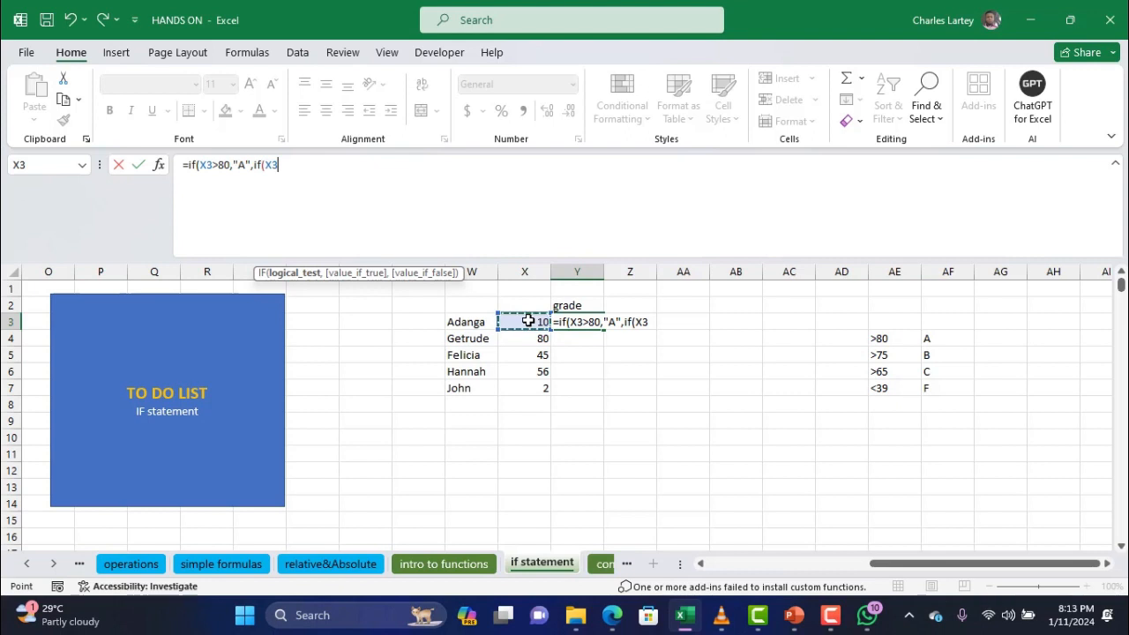
type(">75,")
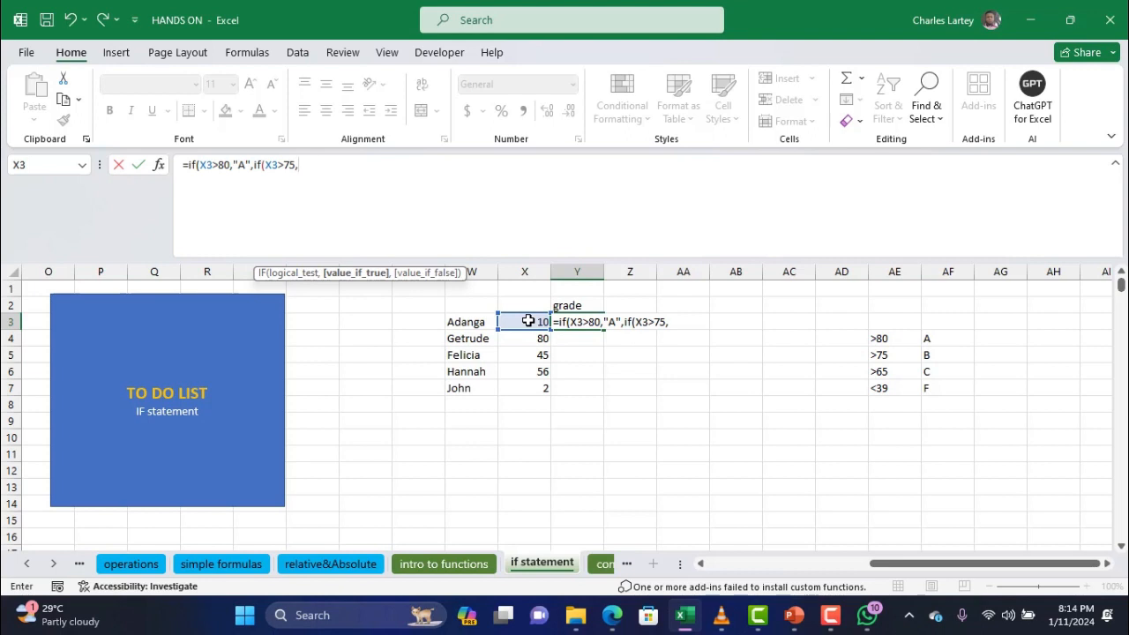
type("\"B\",")
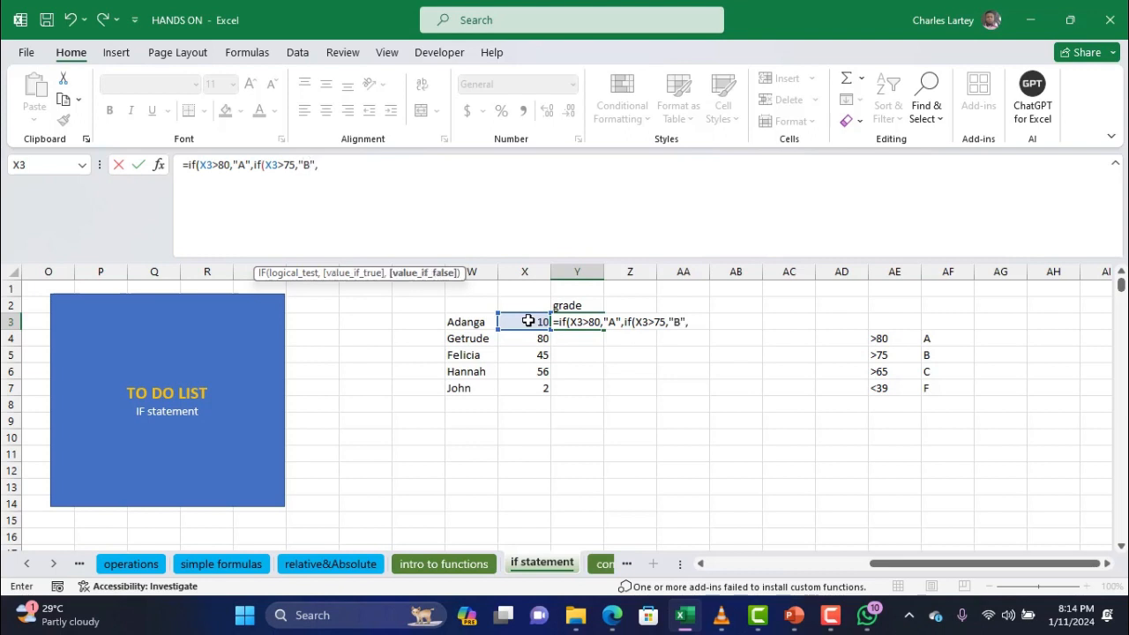
type("if(")
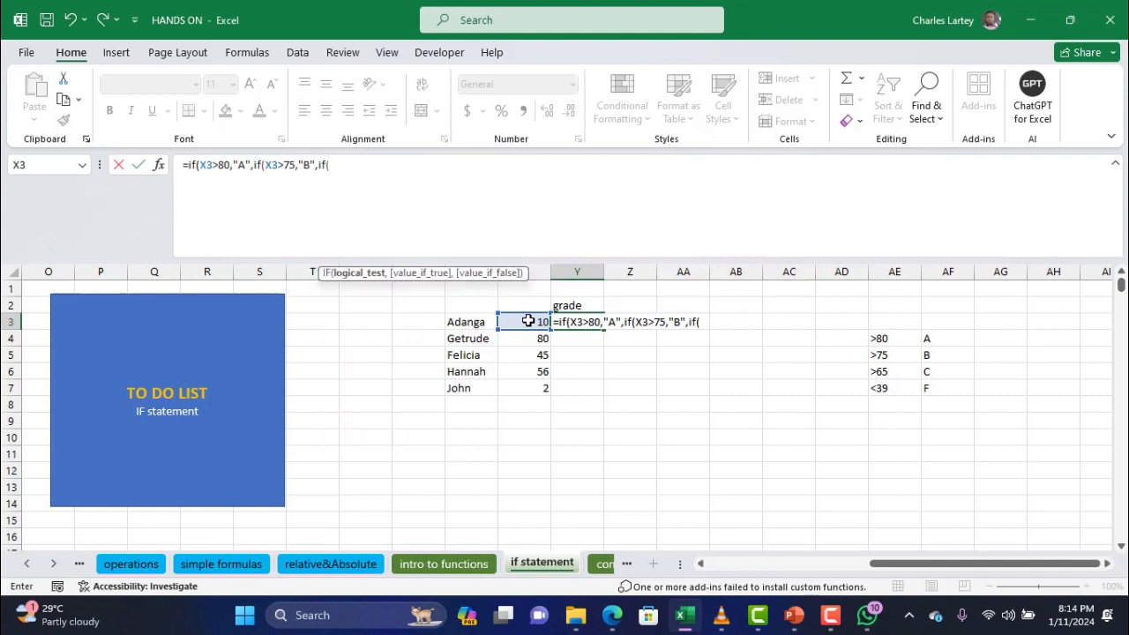
left_click(527, 321)
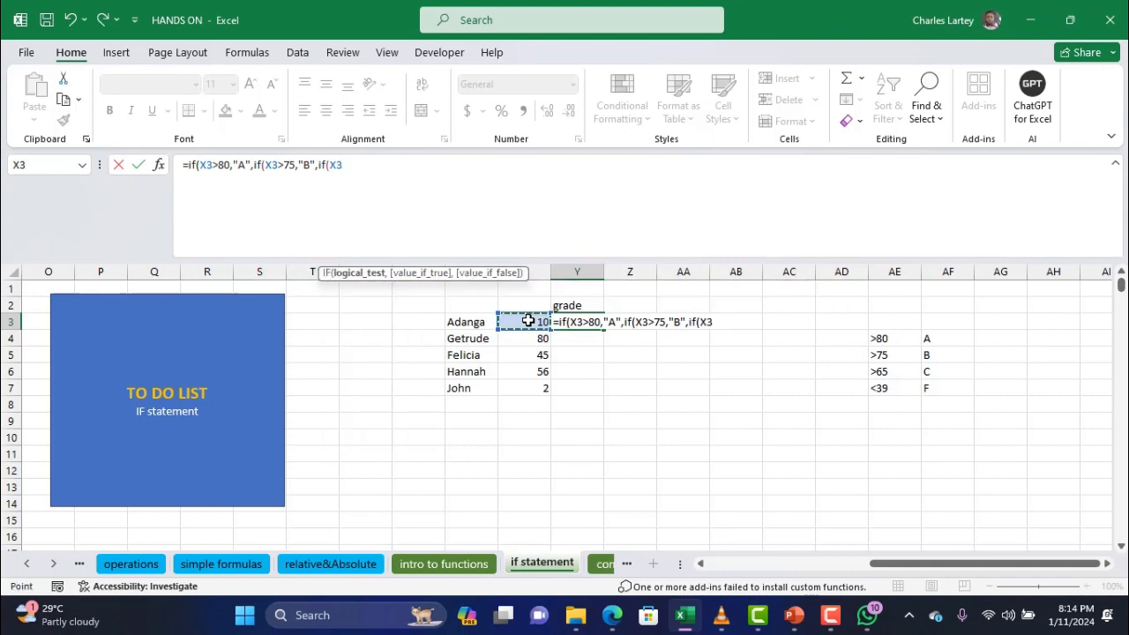
type(">65,\"C")
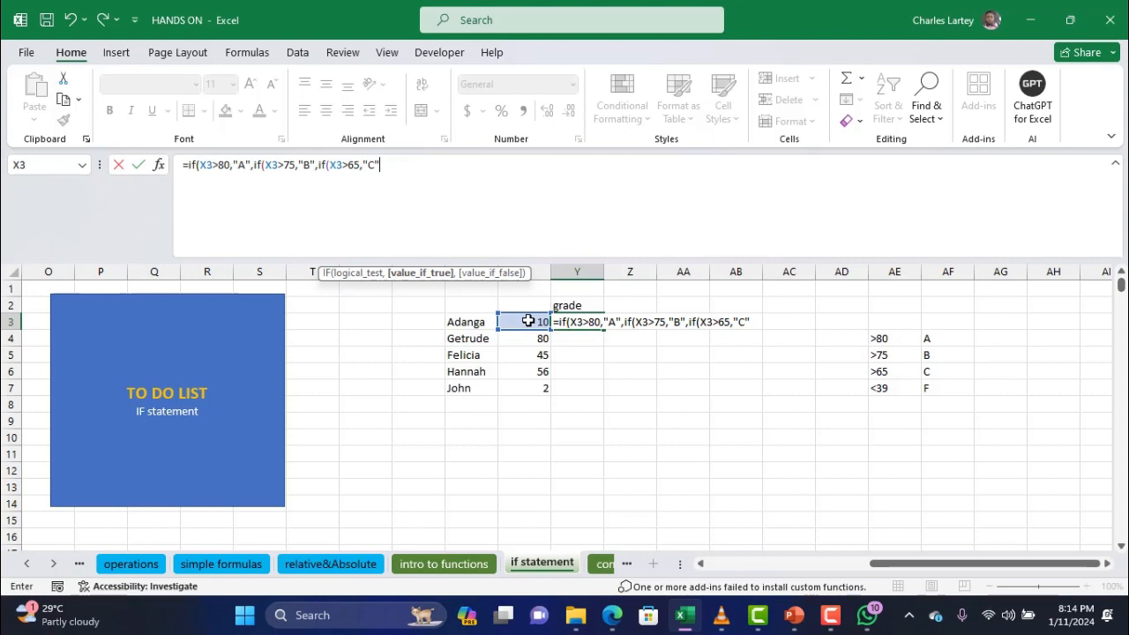
type(",F")
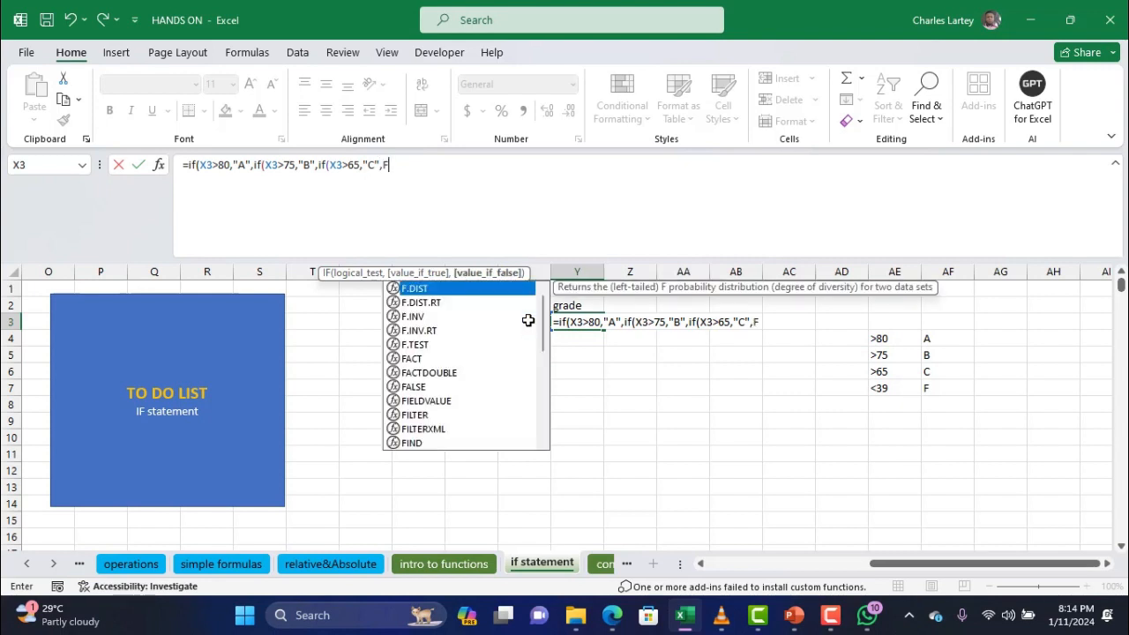
key("BackSpace")
type("\"")
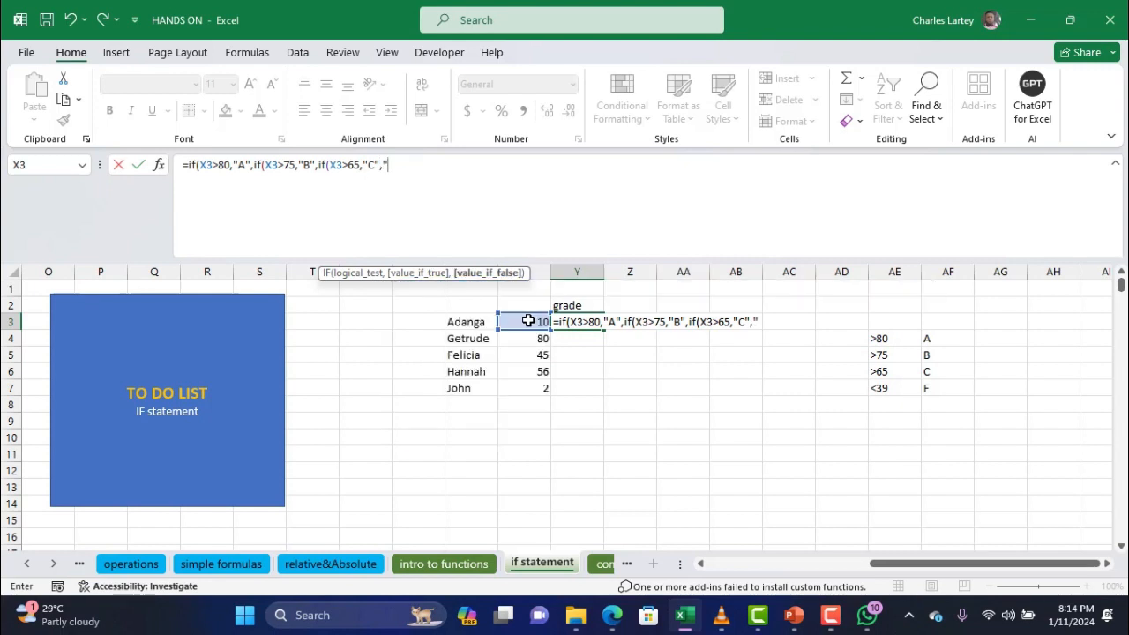
type("F")
type(":")
type(")")
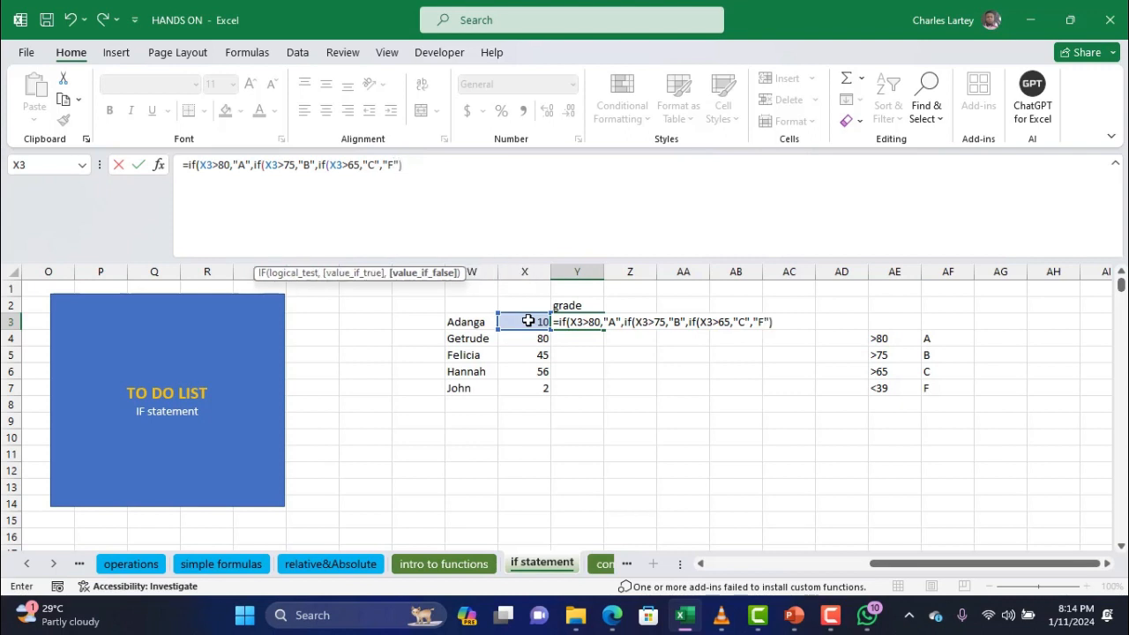
Check each IF's arguments, add the final closing bracket and commit the grade formula
left_click(329, 166)
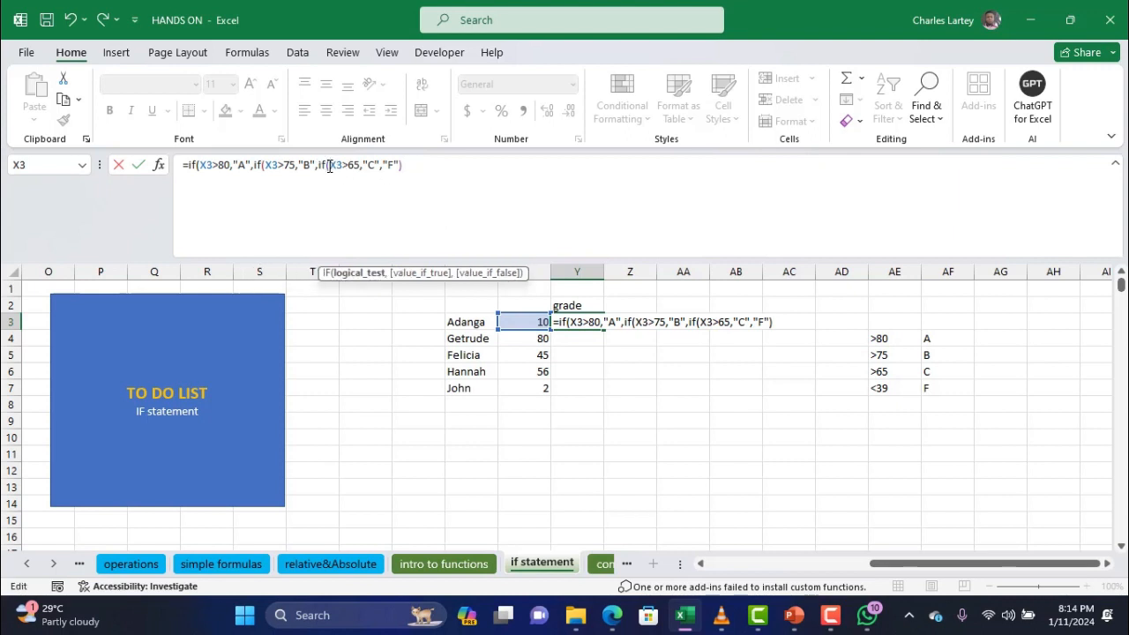
left_click(267, 165)
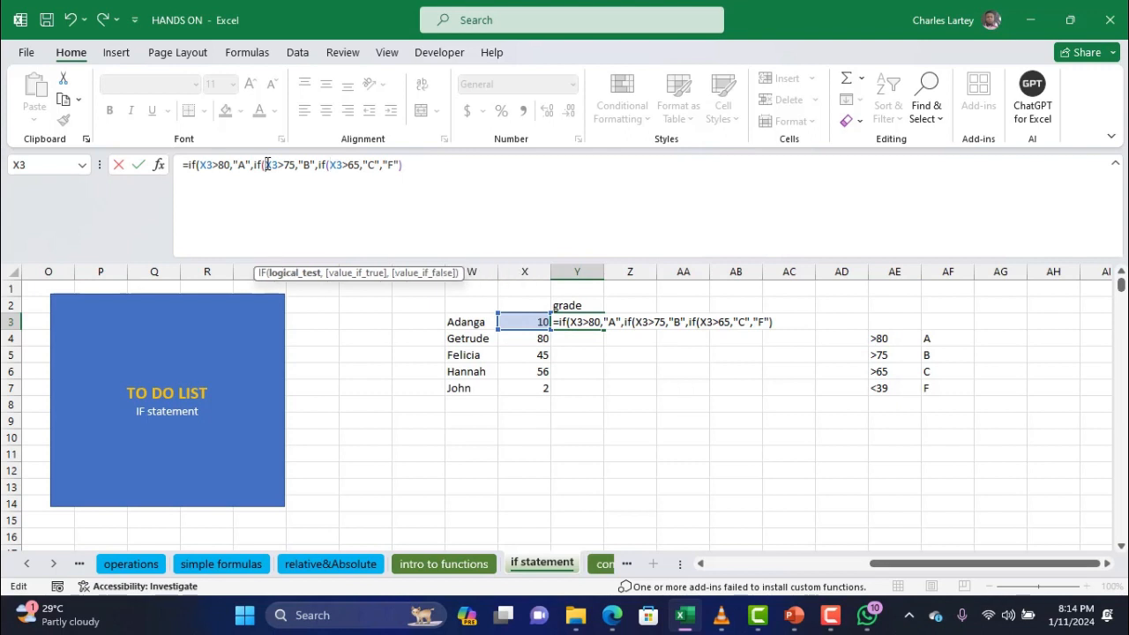
left_click(199, 165)
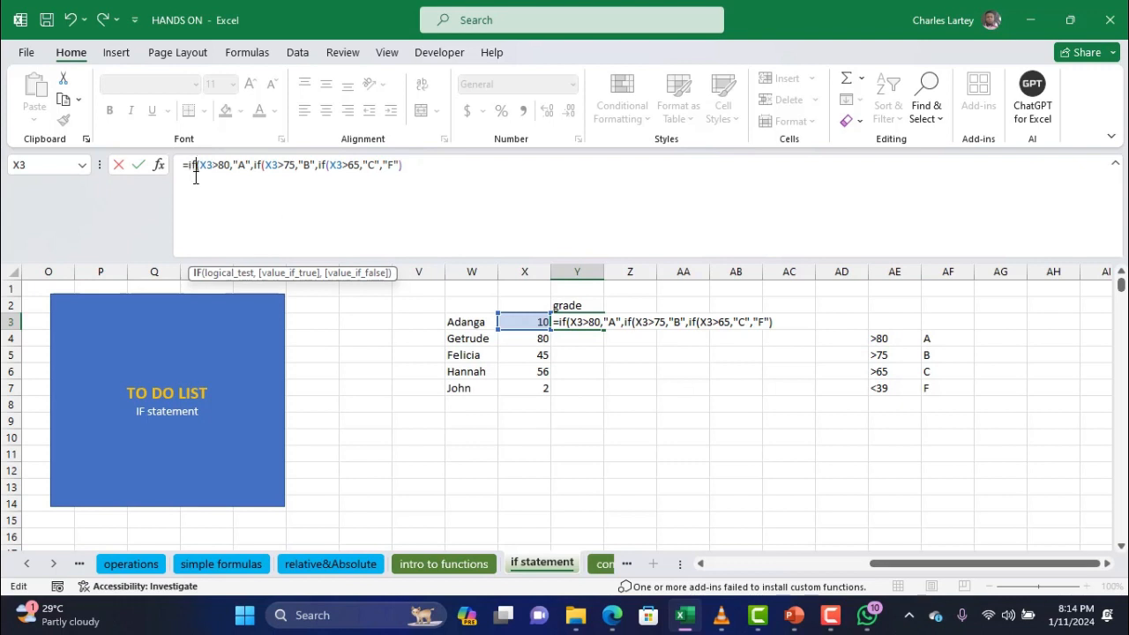
left_click(421, 170)
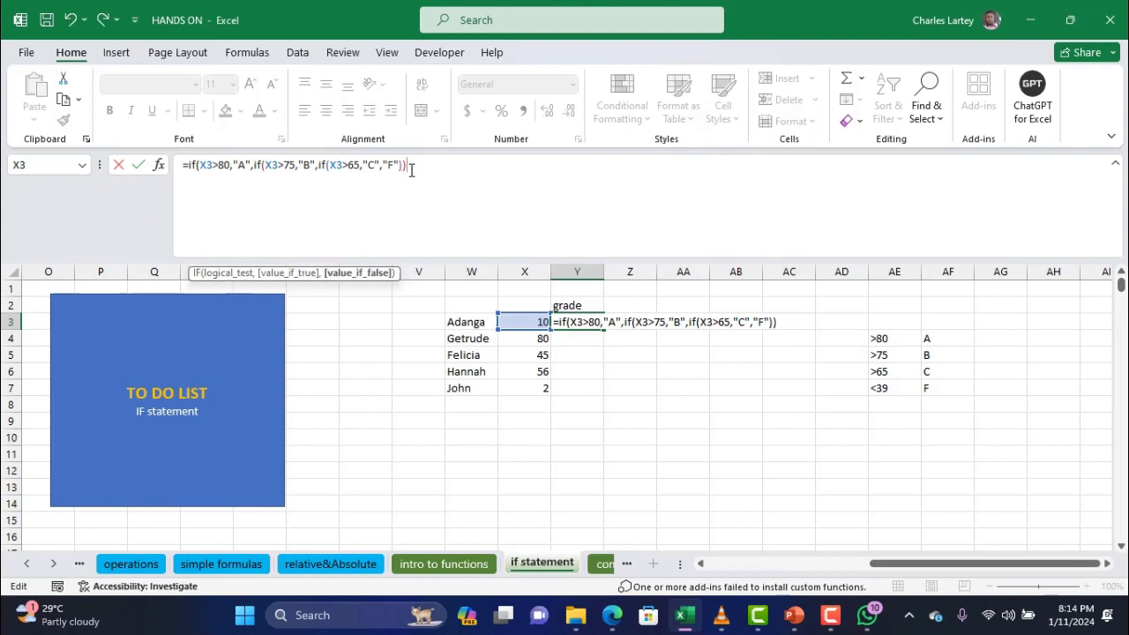
type(")")
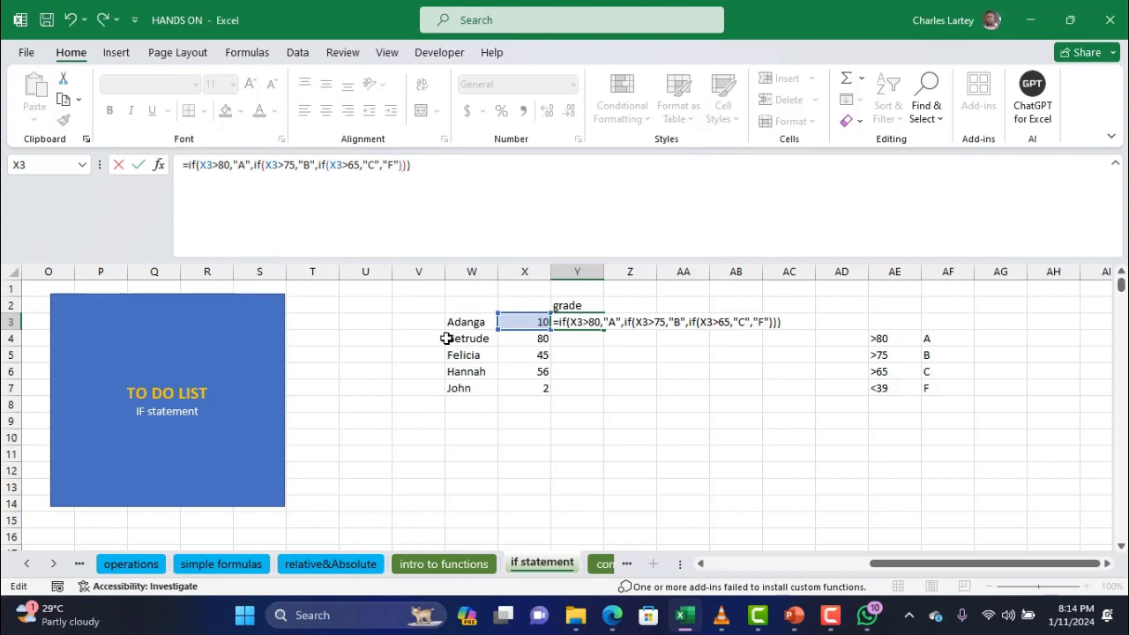
key("Return")
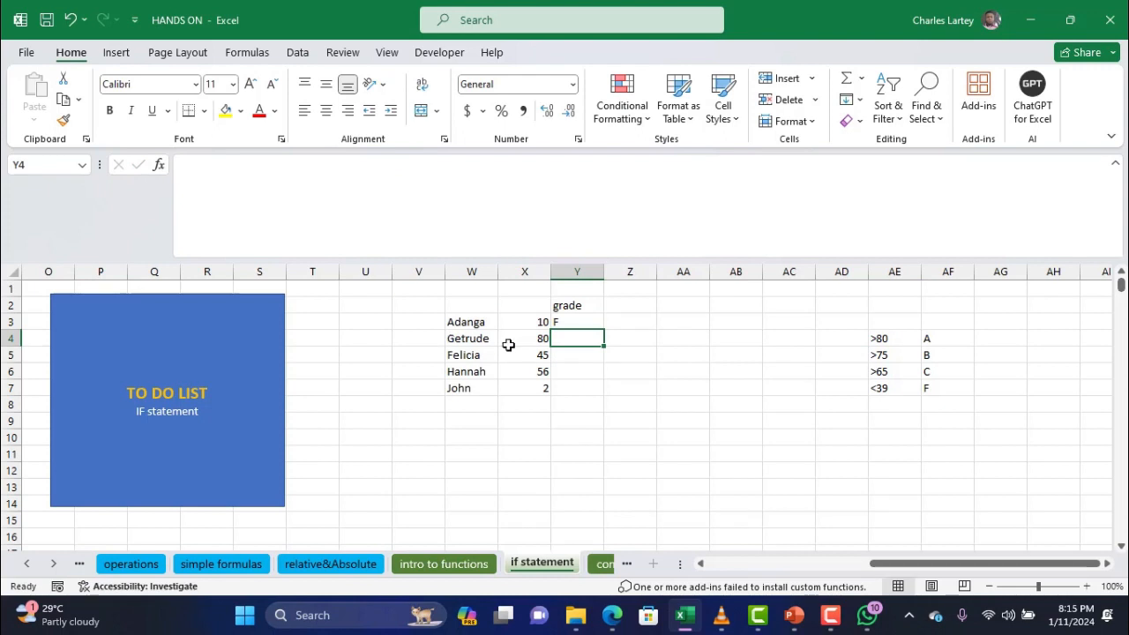
Copy the nested IF grade formula from Y3 down through Y7
left_click(572, 325)
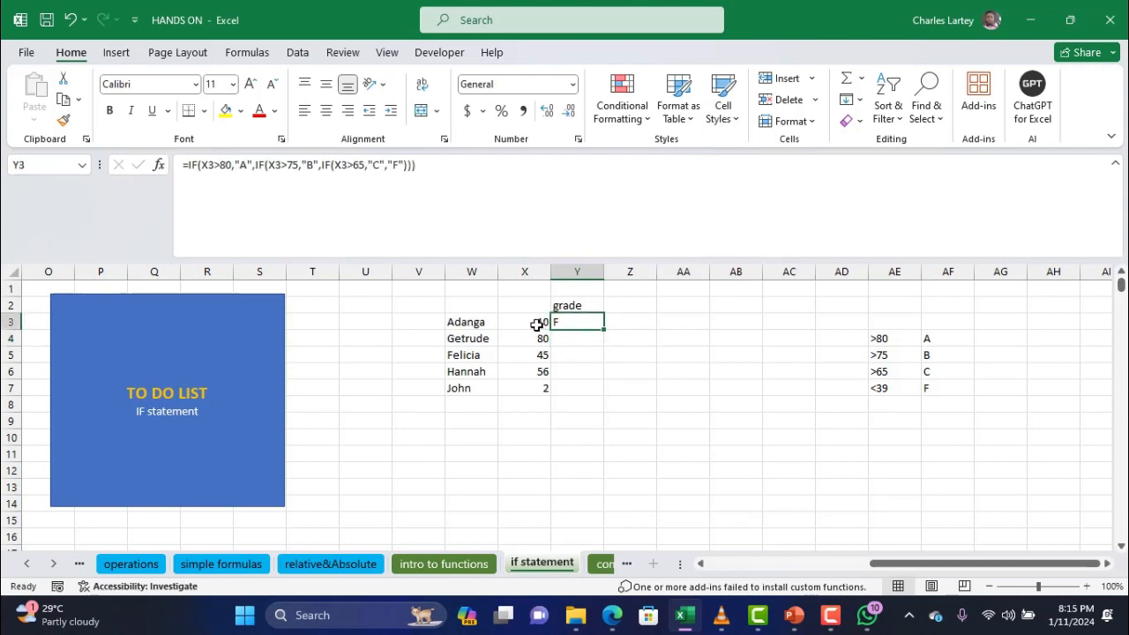
left_click(537, 325)
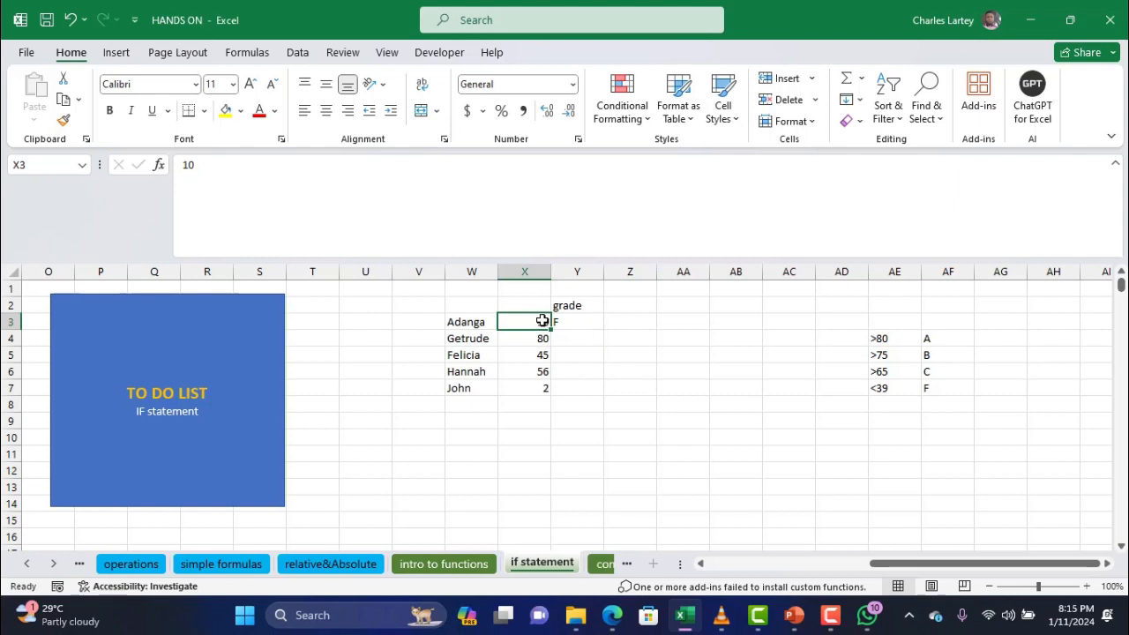
left_click(563, 322)
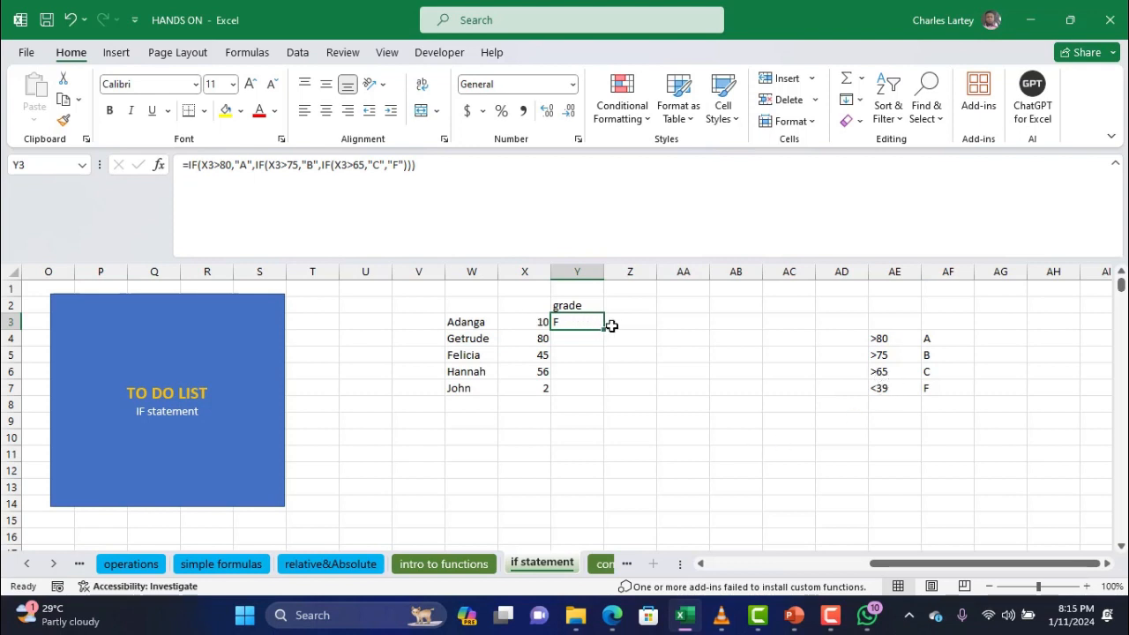
left_click_drag(607, 331, 595, 391)
left_click(557, 340)
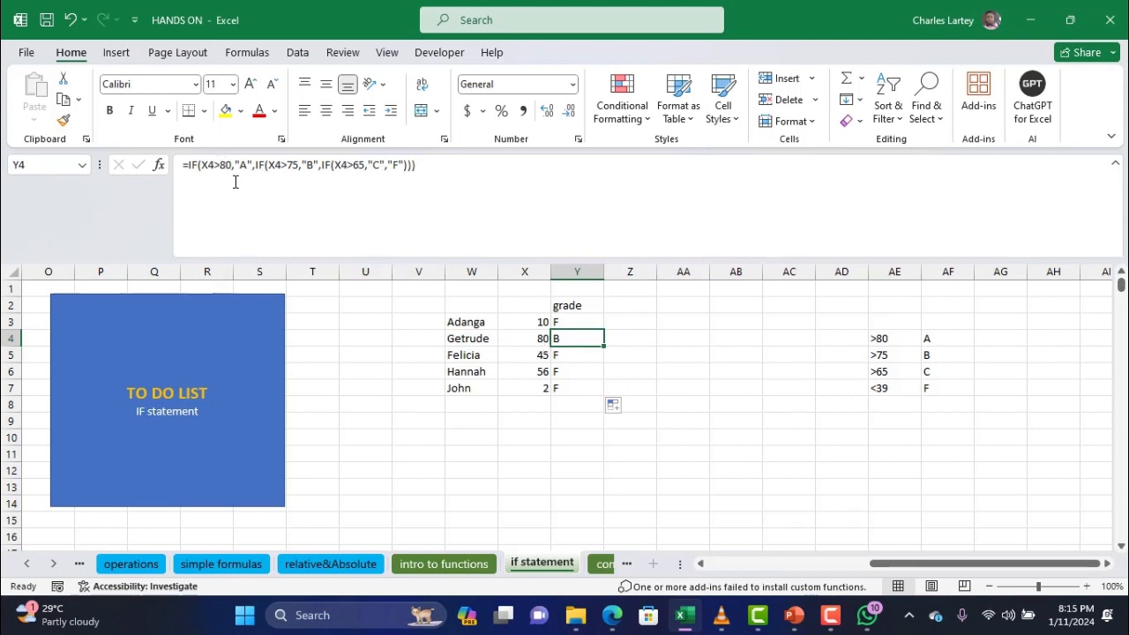
Change the test scores to 89, 56 and 70, then check the recalculated grades in Y3 and Y4
left_click(511, 342)
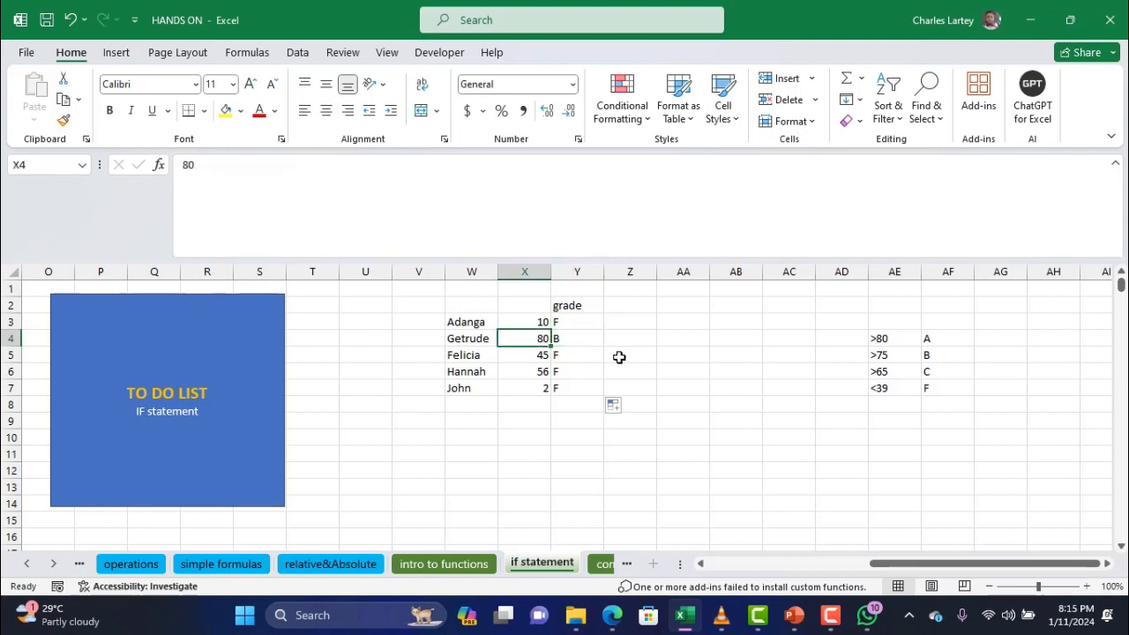
left_click(572, 340)
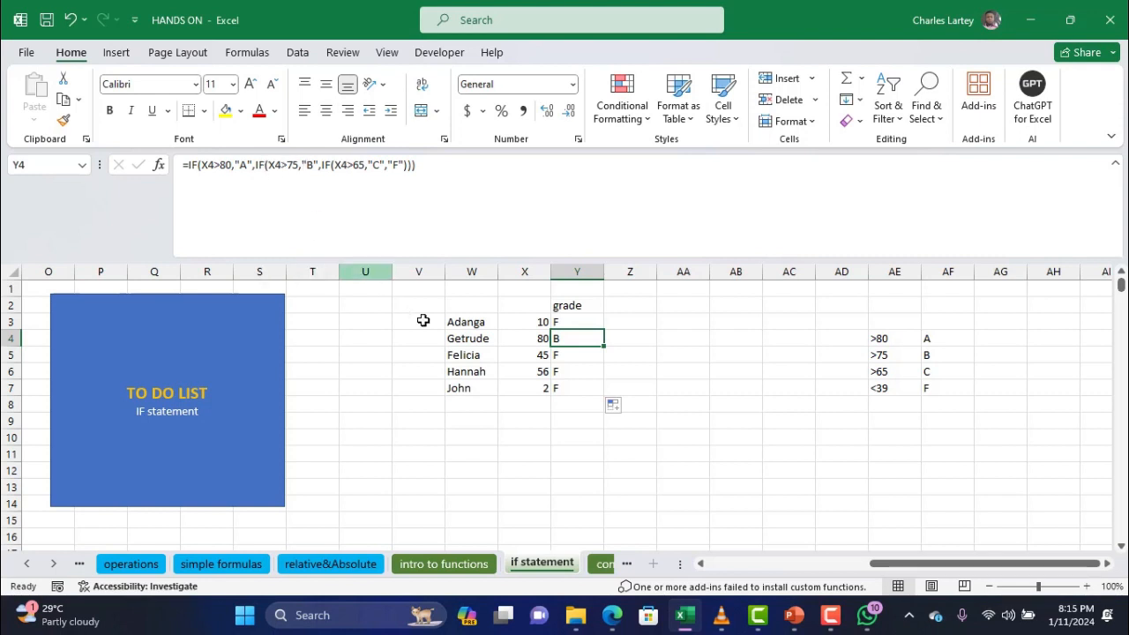
left_click(528, 337)
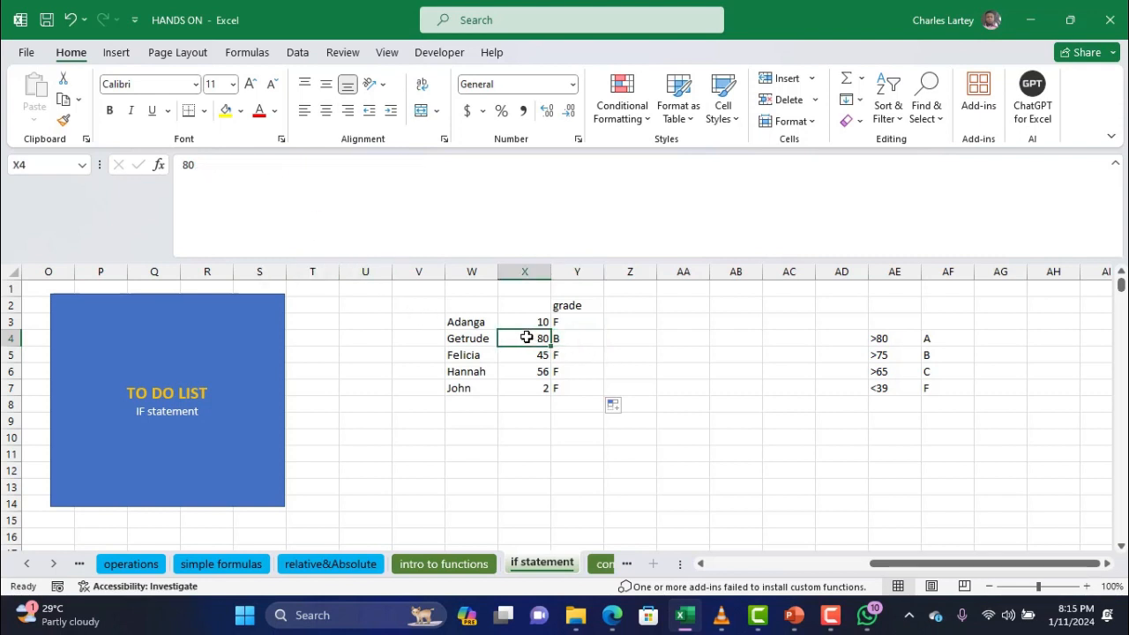
type("89")
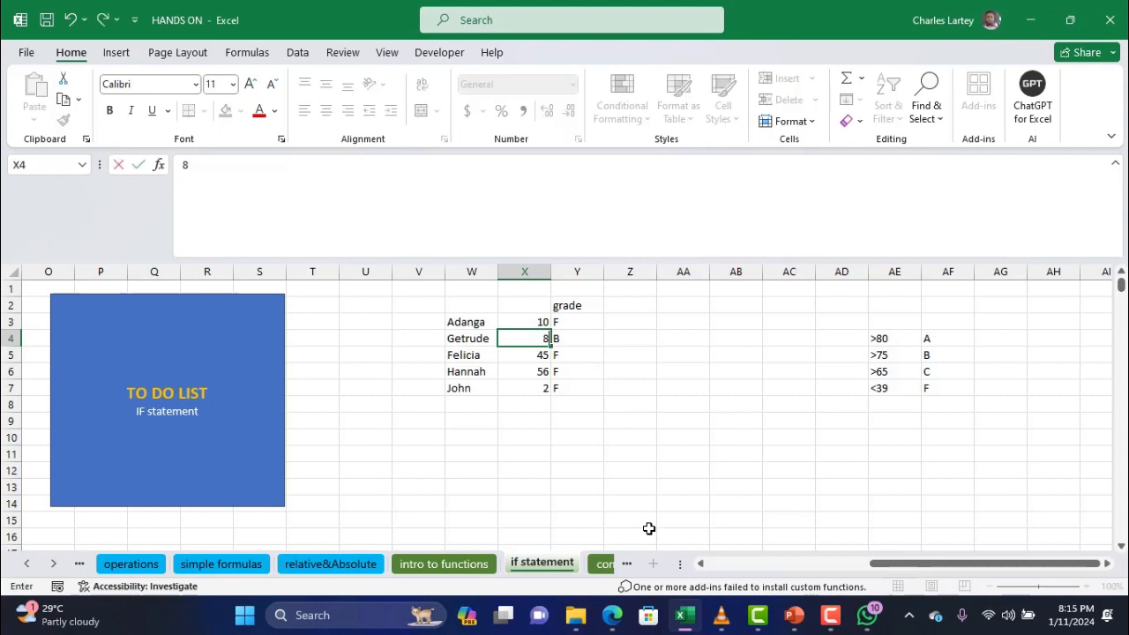
left_click(526, 356)
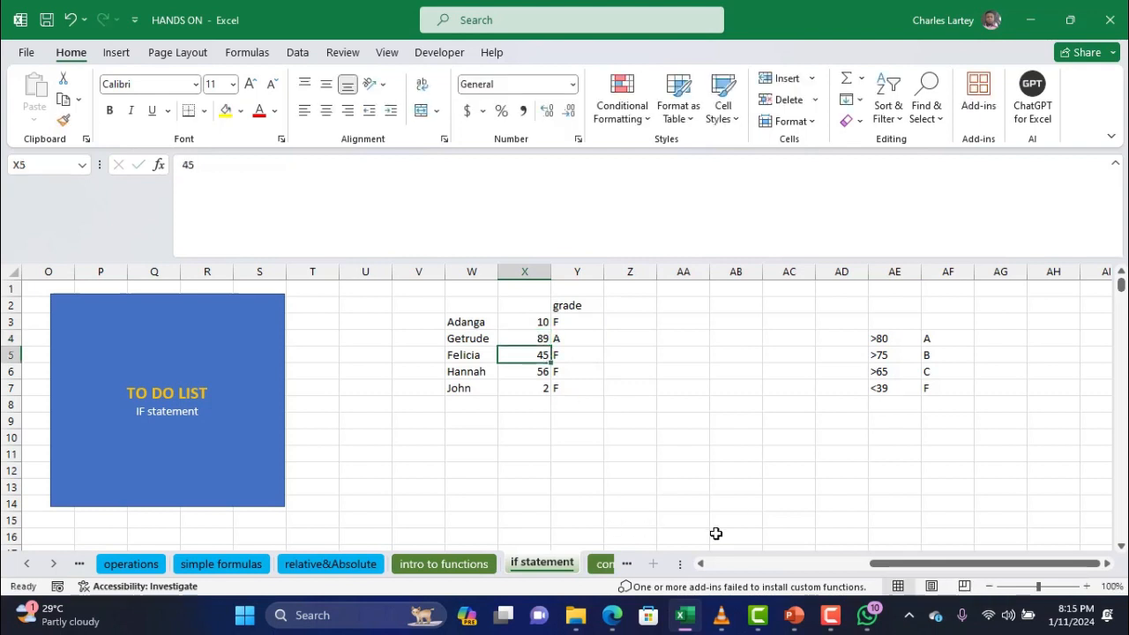
type("56")
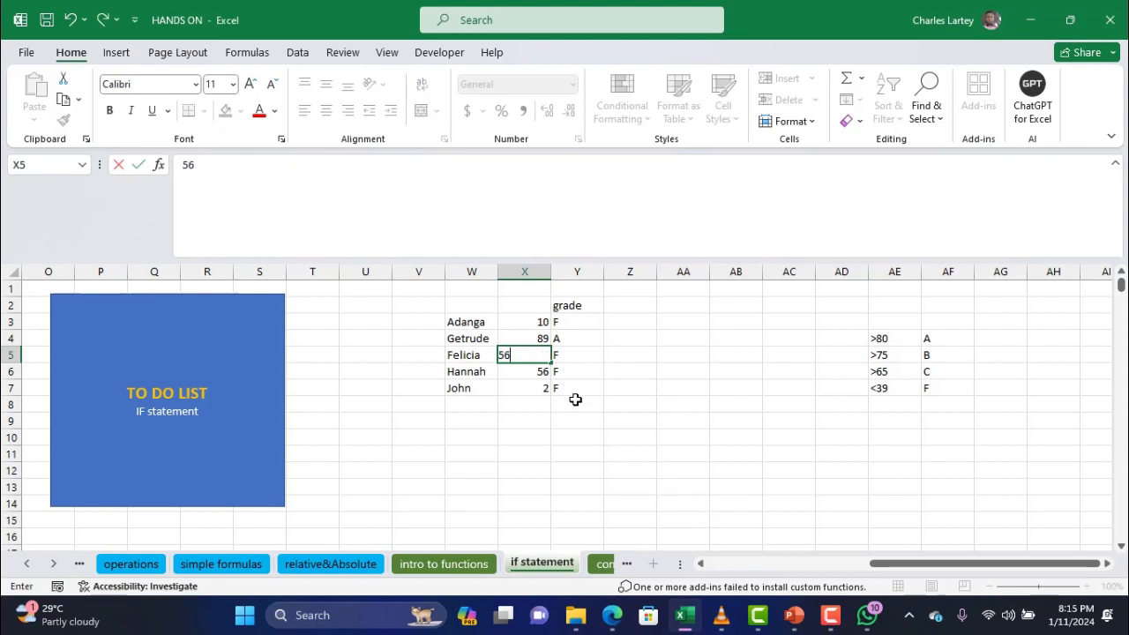
left_click(536, 390)
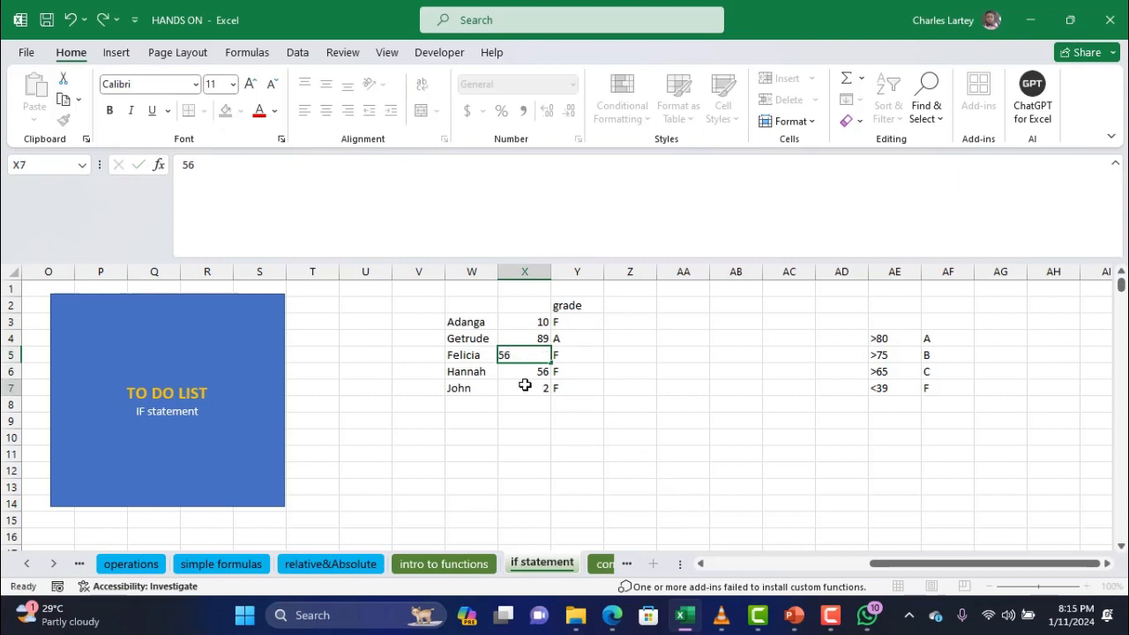
left_click(521, 355)
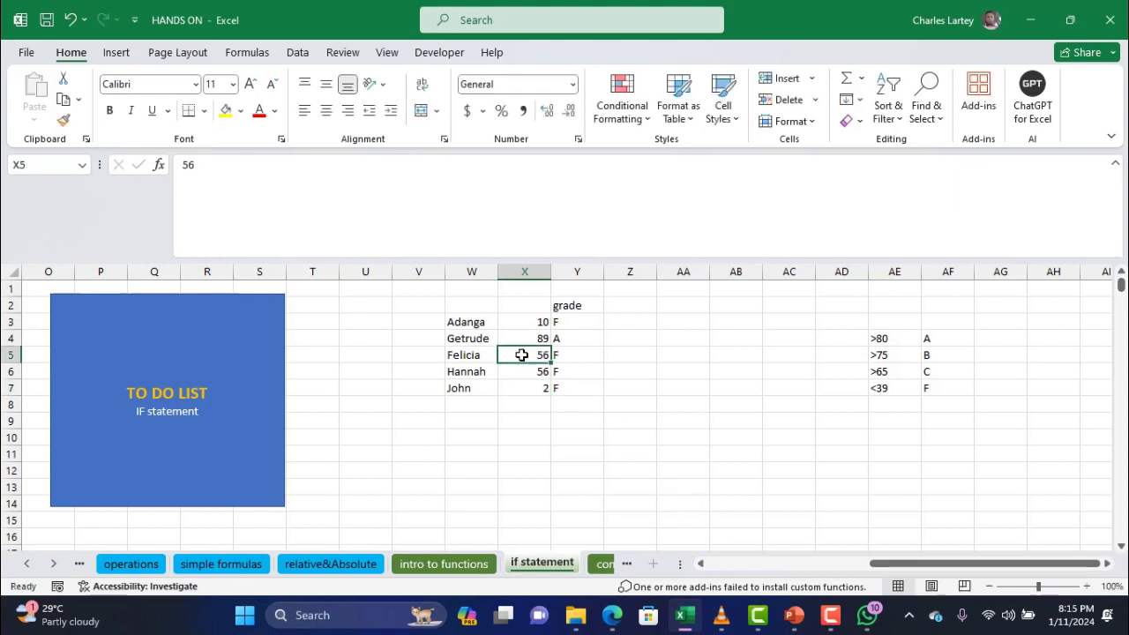
type("70")
key("Return")
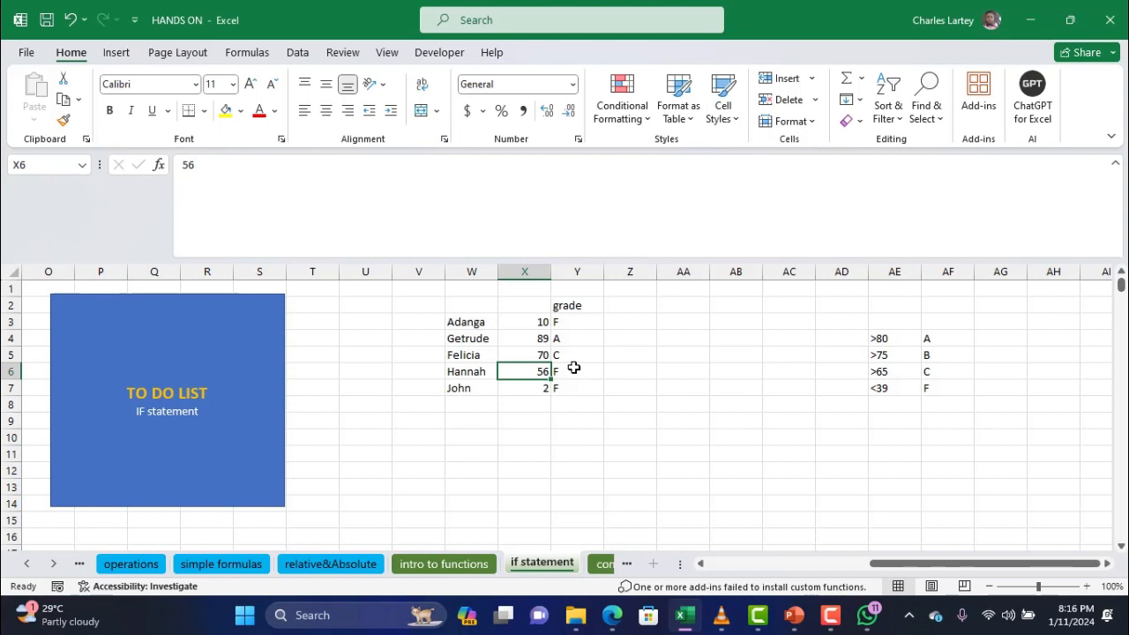
left_click(576, 334)
left_click(578, 323)
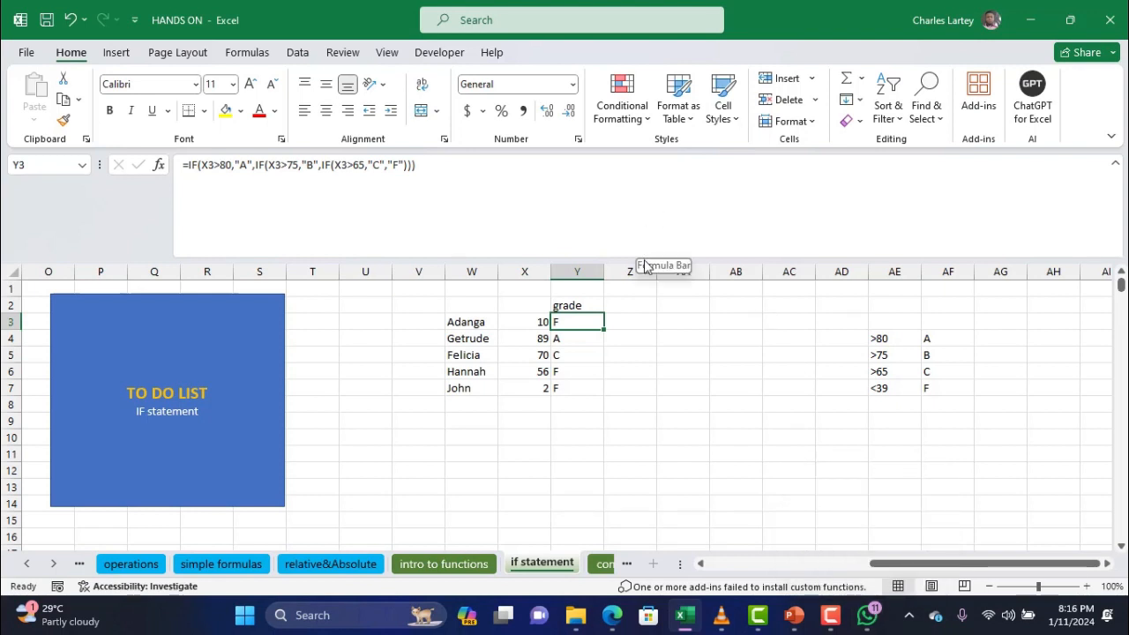
Collapse the formula bar and go to the 'concat and text manipulation' sheet
left_click_drag(625, 263, 627, 185)
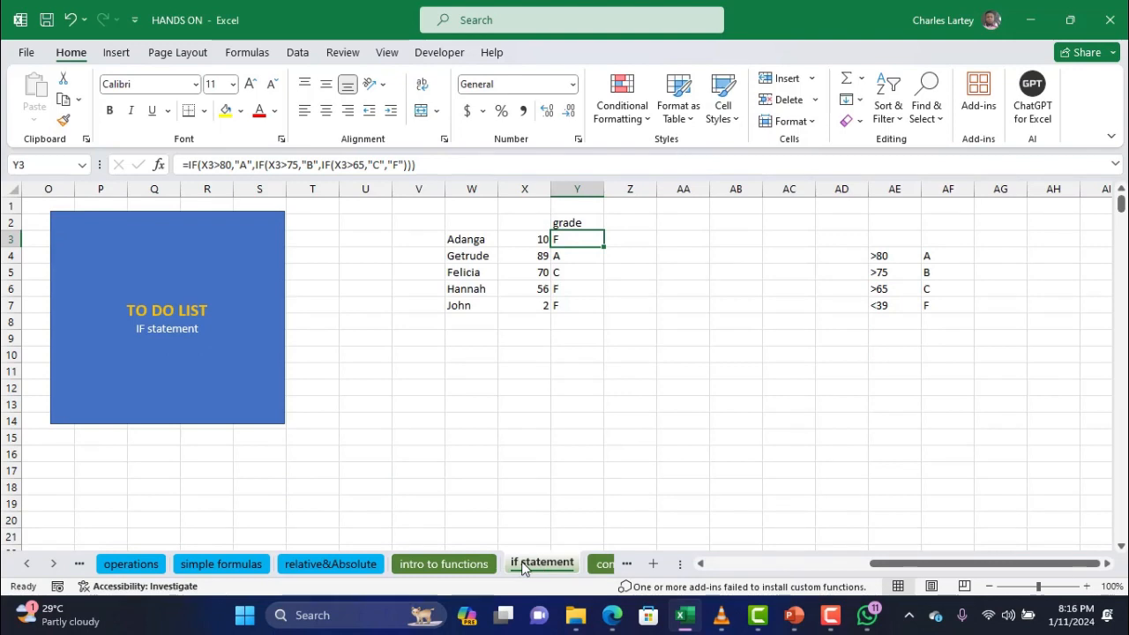
scroll(308, 448, "left", 5)
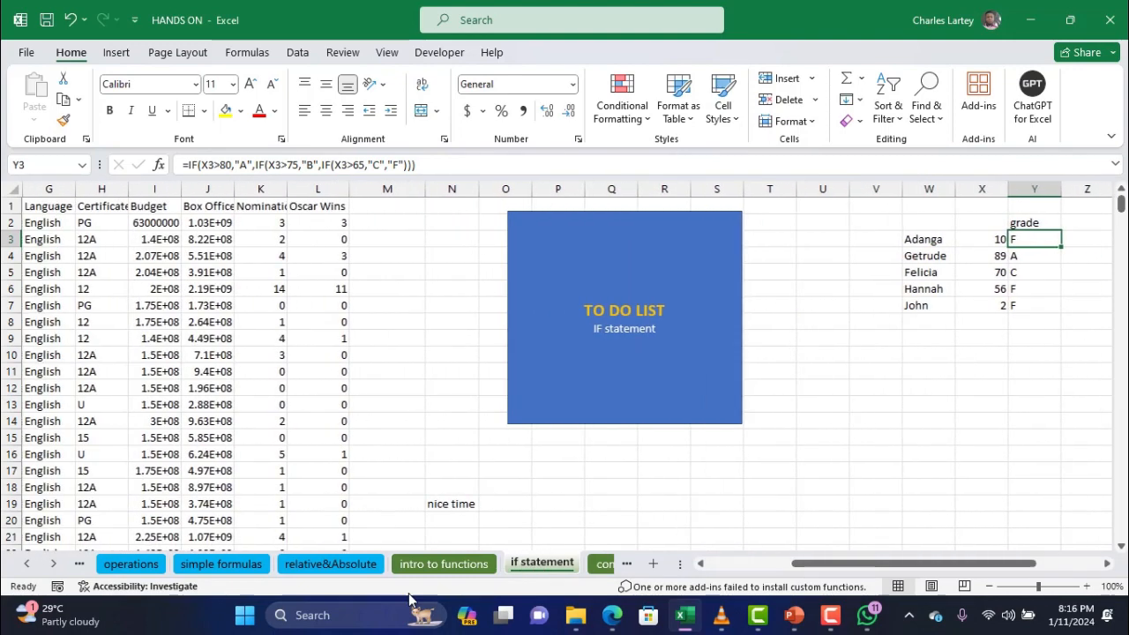
left_click(617, 565)
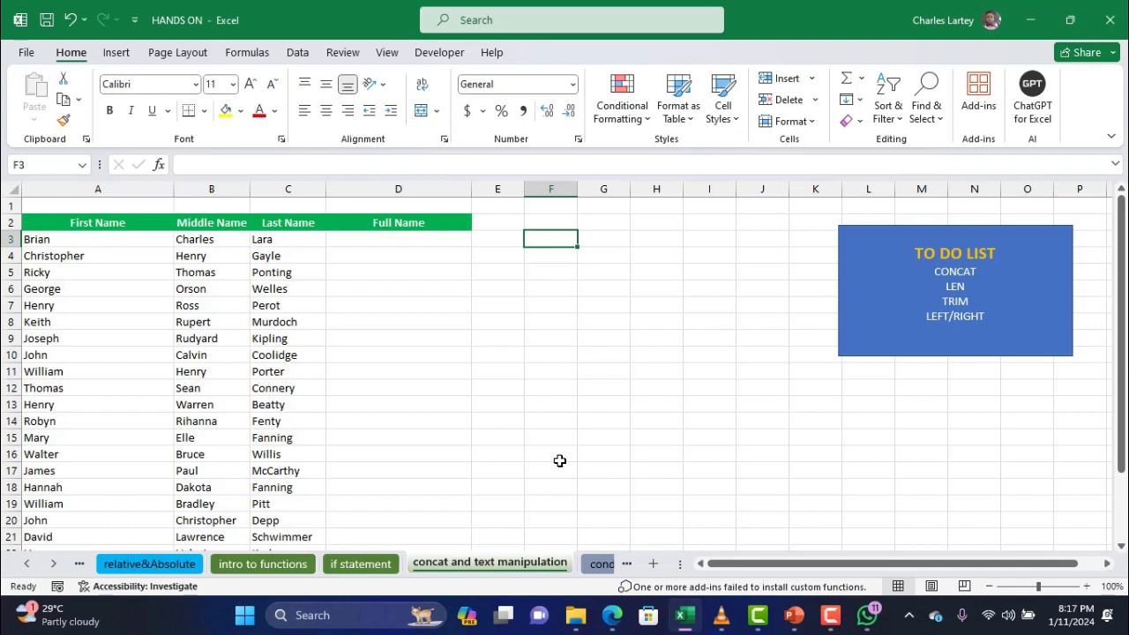
left_click(405, 236)
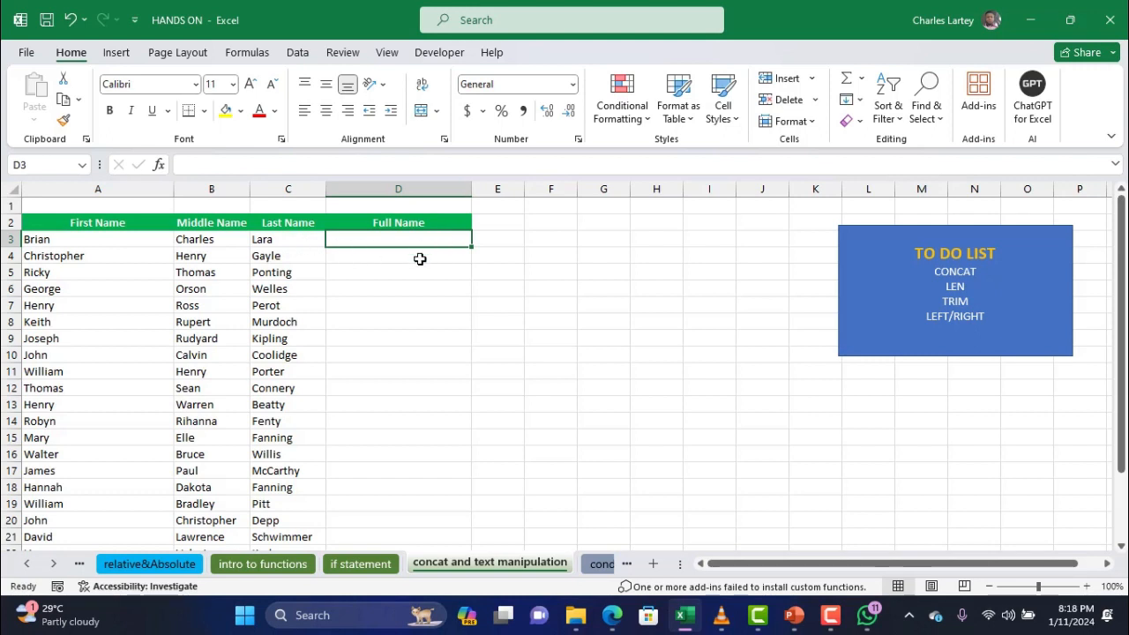
Enter a CONCAT formula in D3 joining a typed first name, last name and "@"
type("=conc")
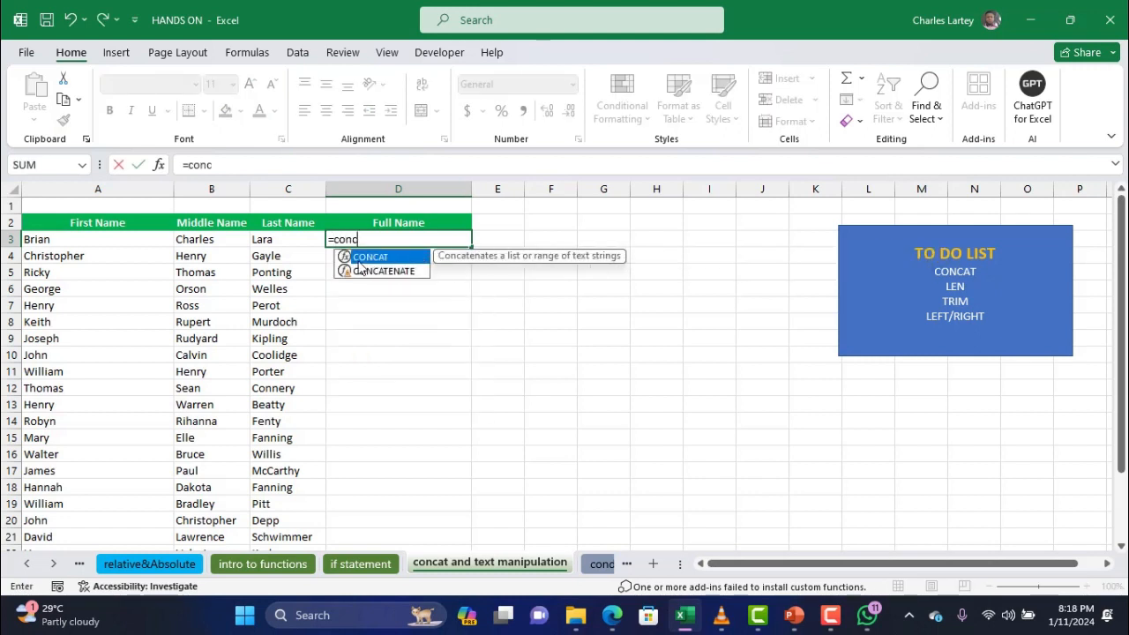
double_click(386, 258)
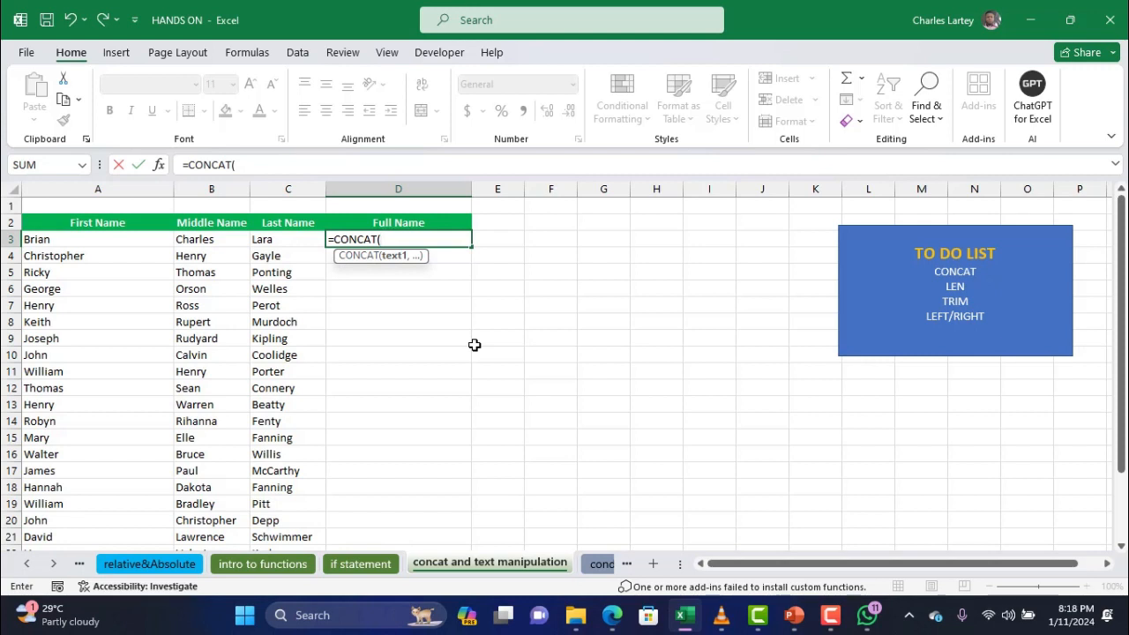
type("\"")
type("c")
key("BackSpace")
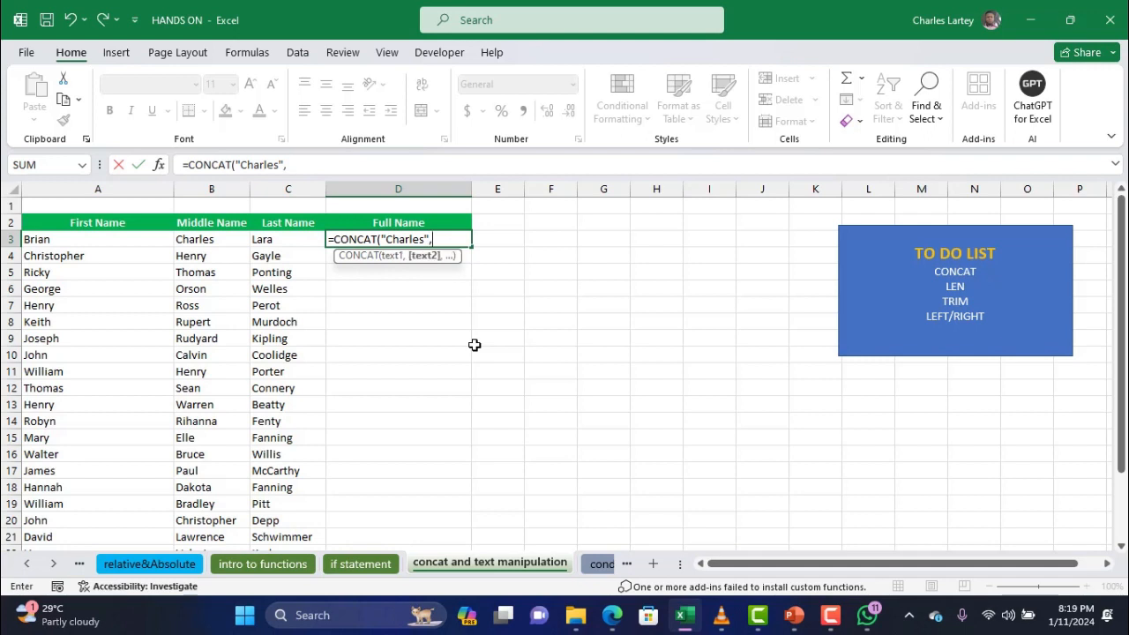
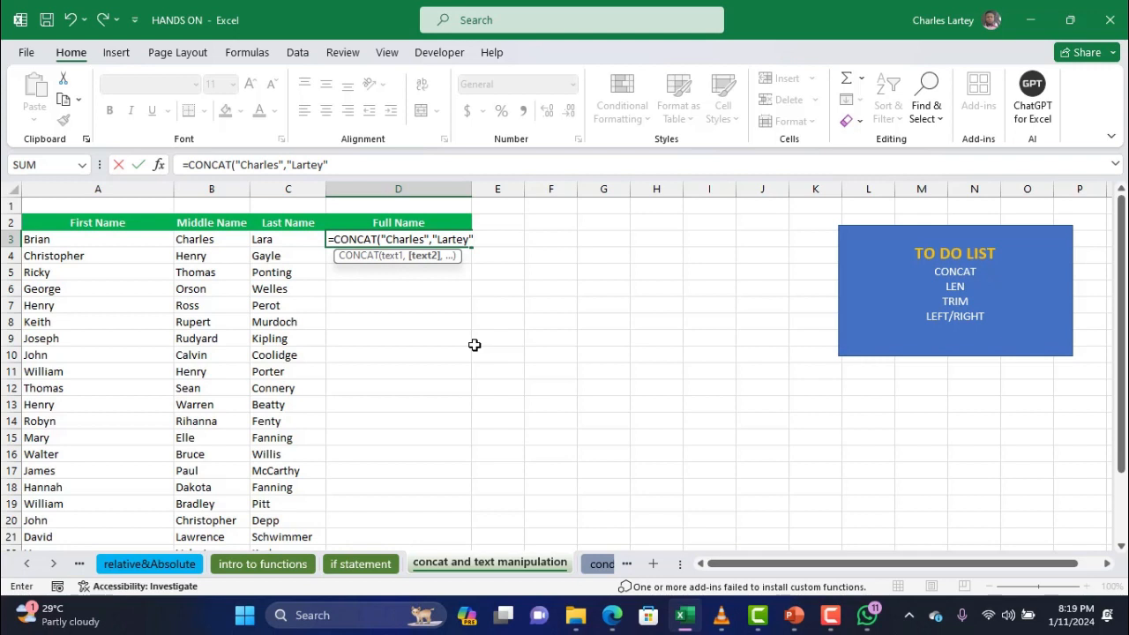
type(",")
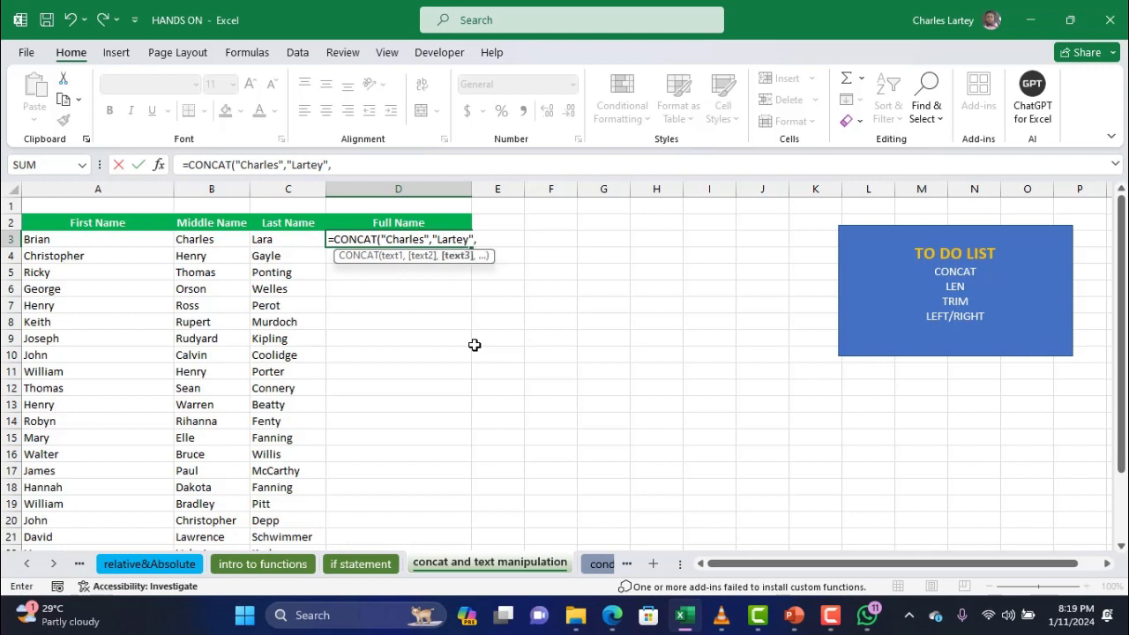
type("\"@")
left_click(399, 160)
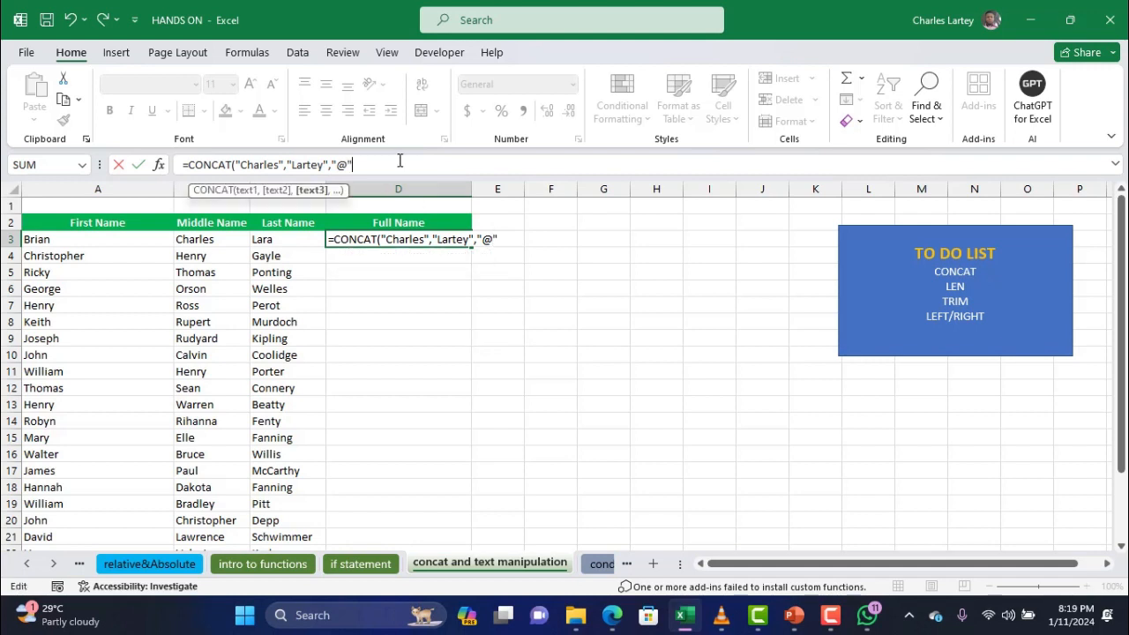
type(")")
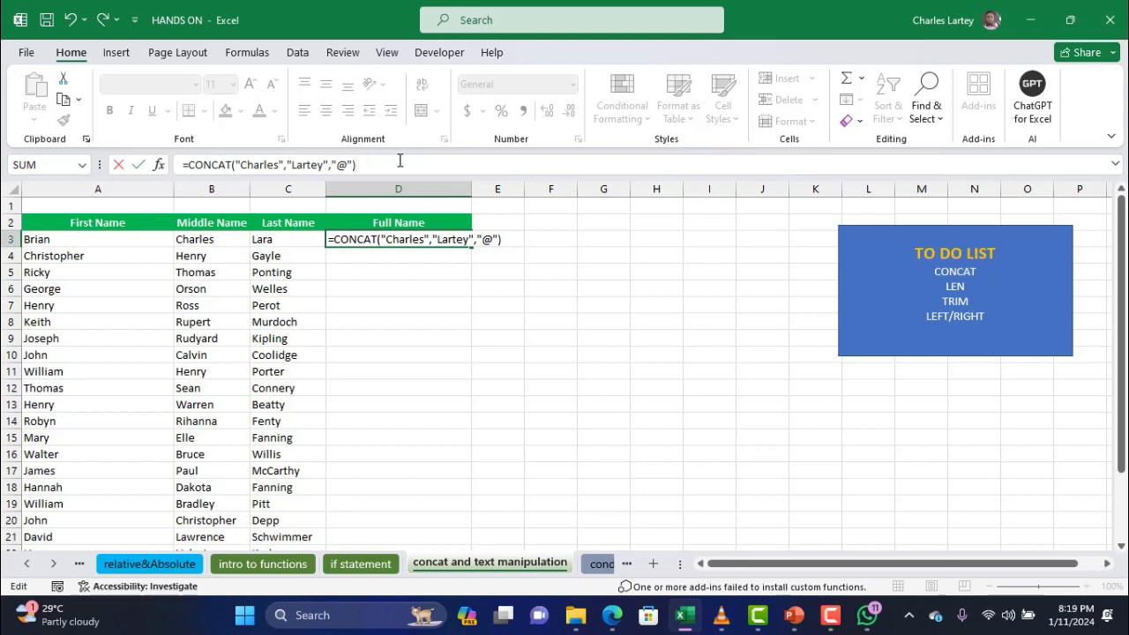
key("Return")
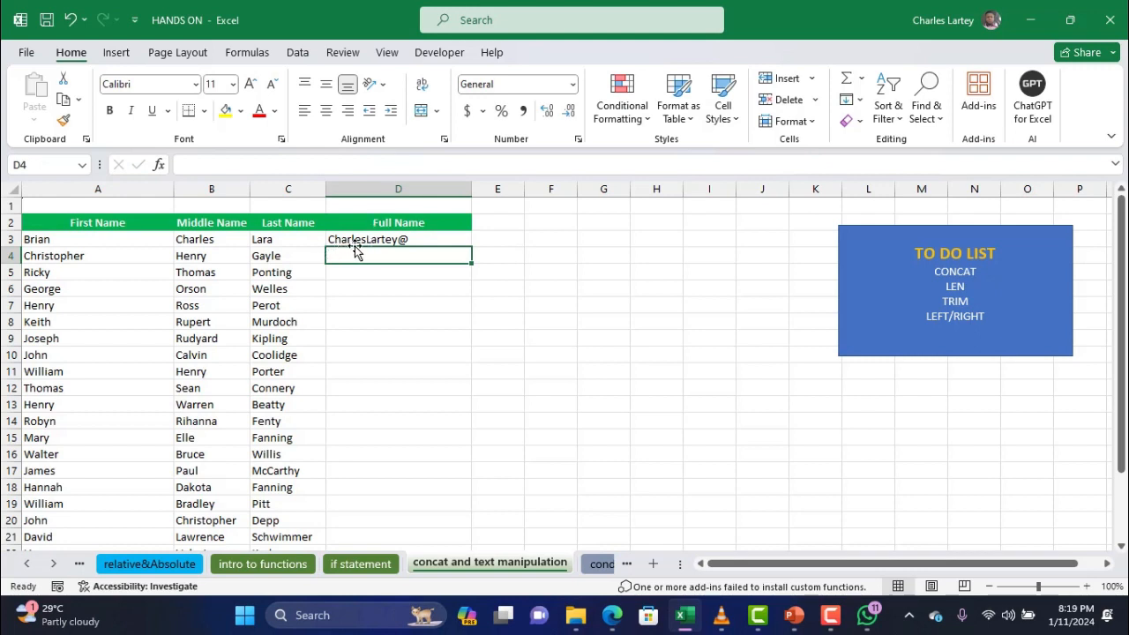
left_click(392, 306)
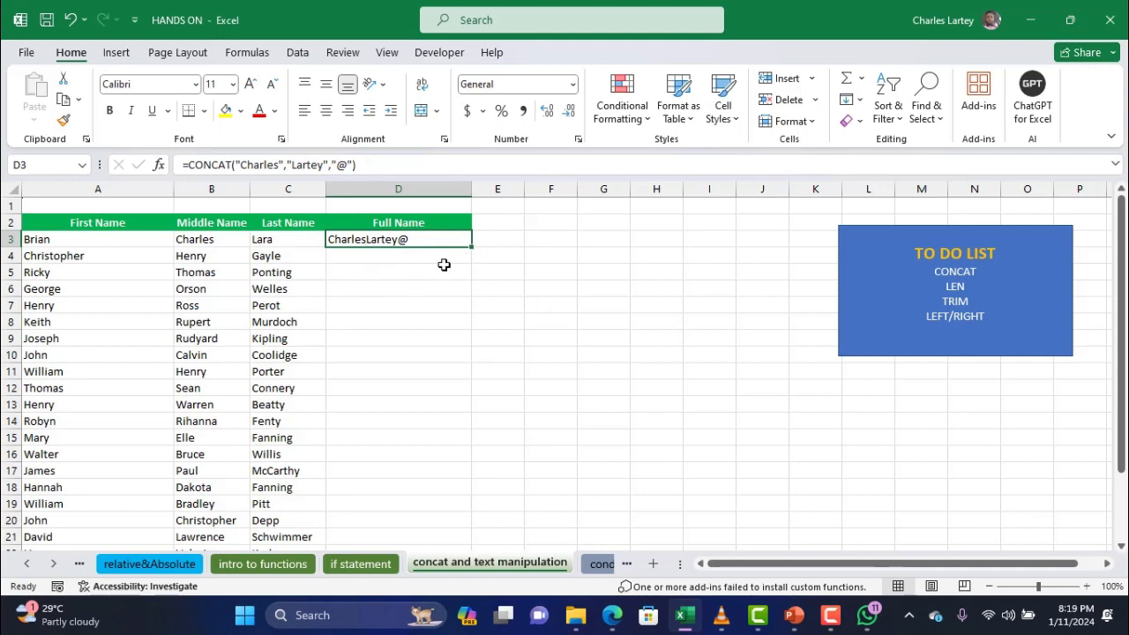
Edit D3's CONCAT formula to add a space before the last-name argument
left_click(319, 168)
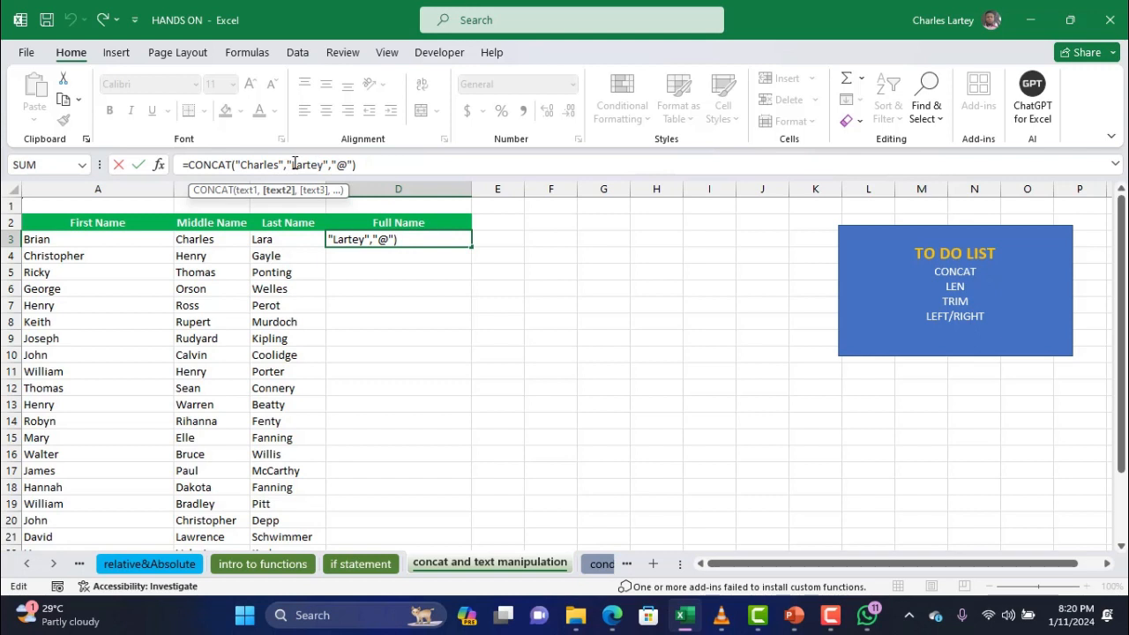
left_click_drag(292, 166, 337, 166)
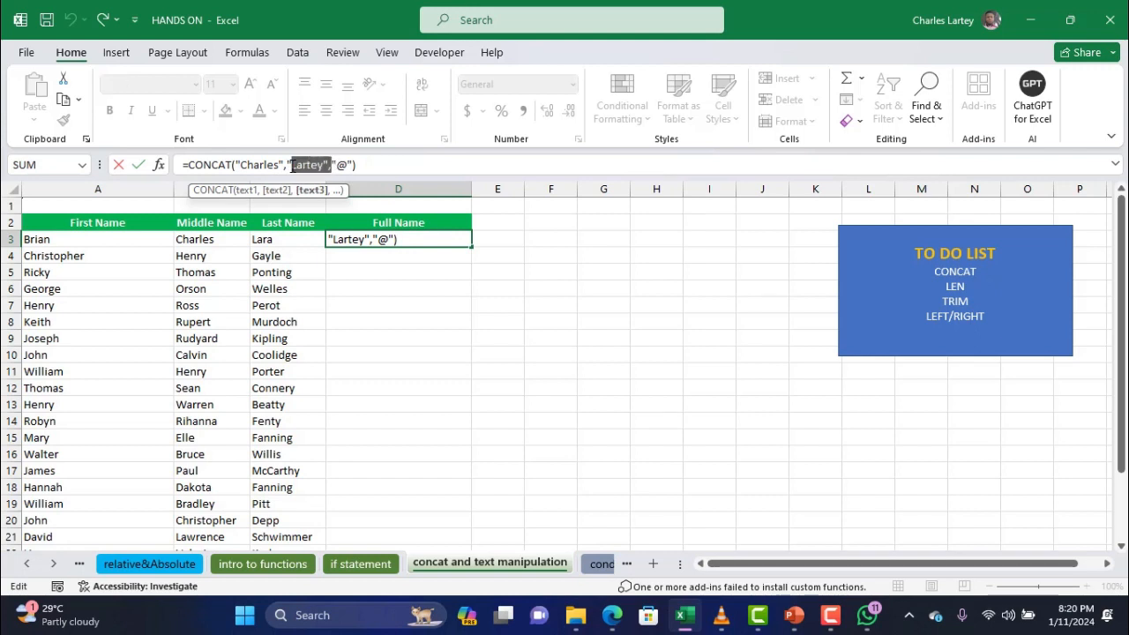
left_click(293, 166)
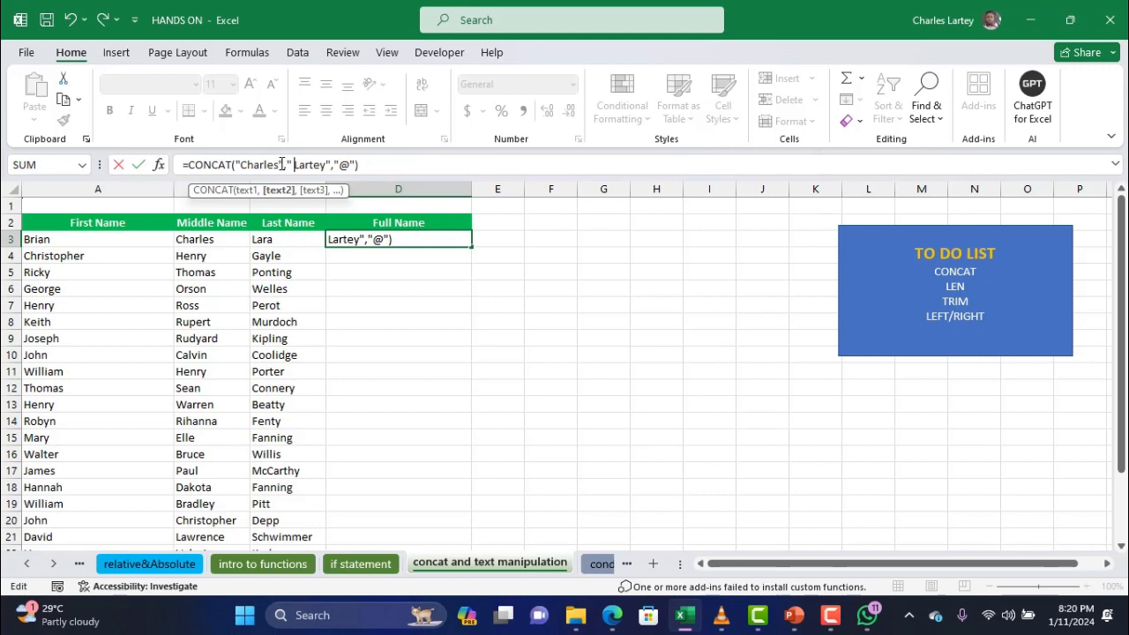
type("\"")
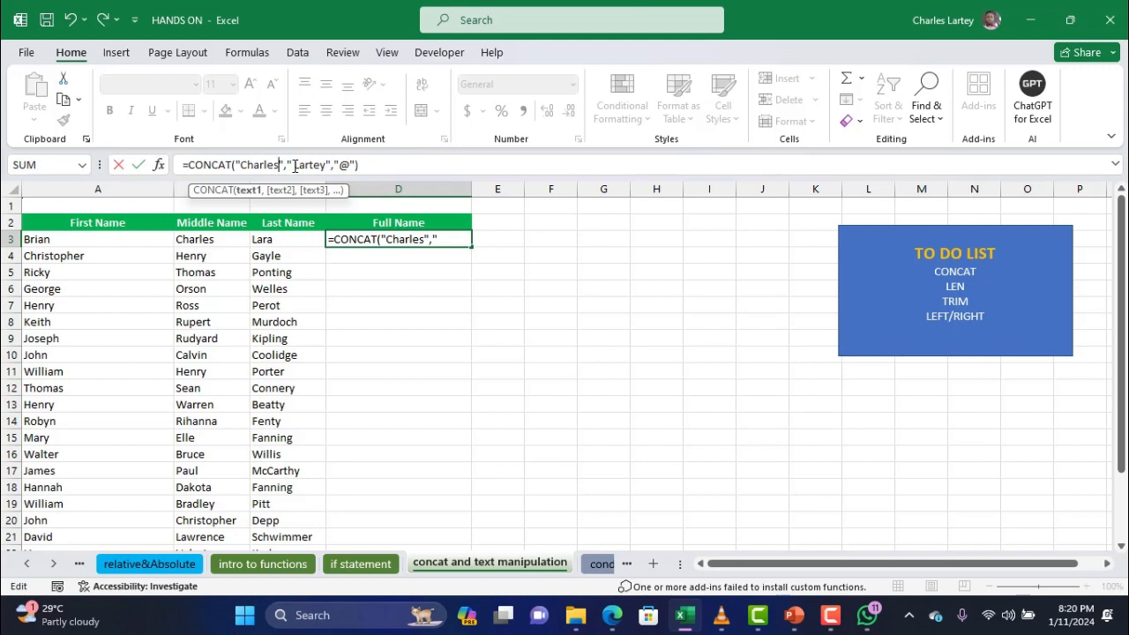
left_click(294, 166)
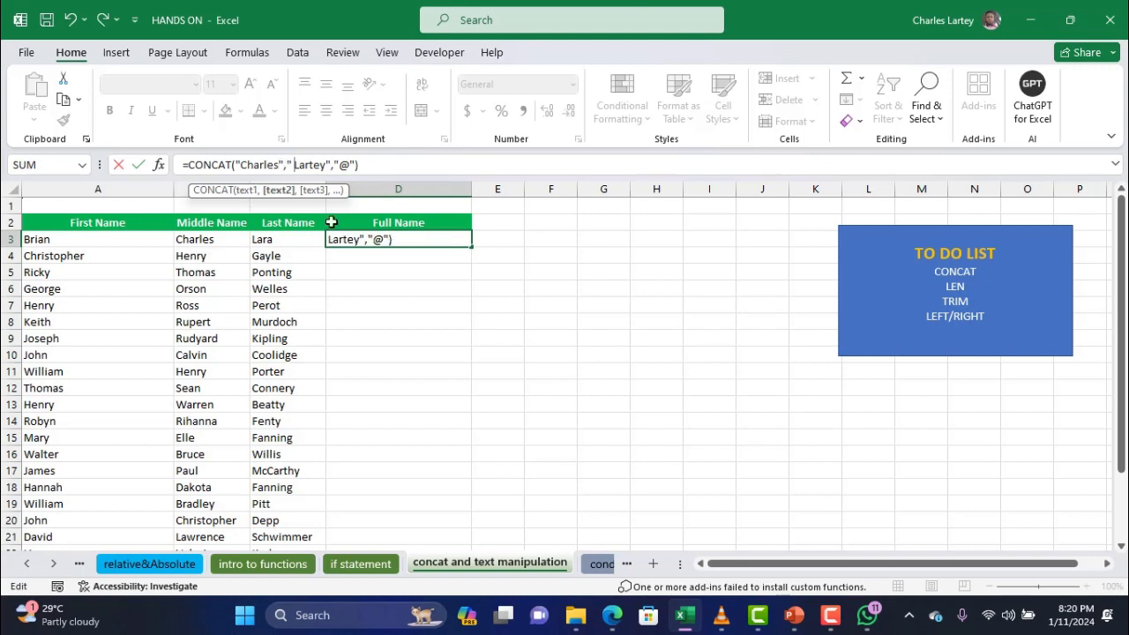
key("Return")
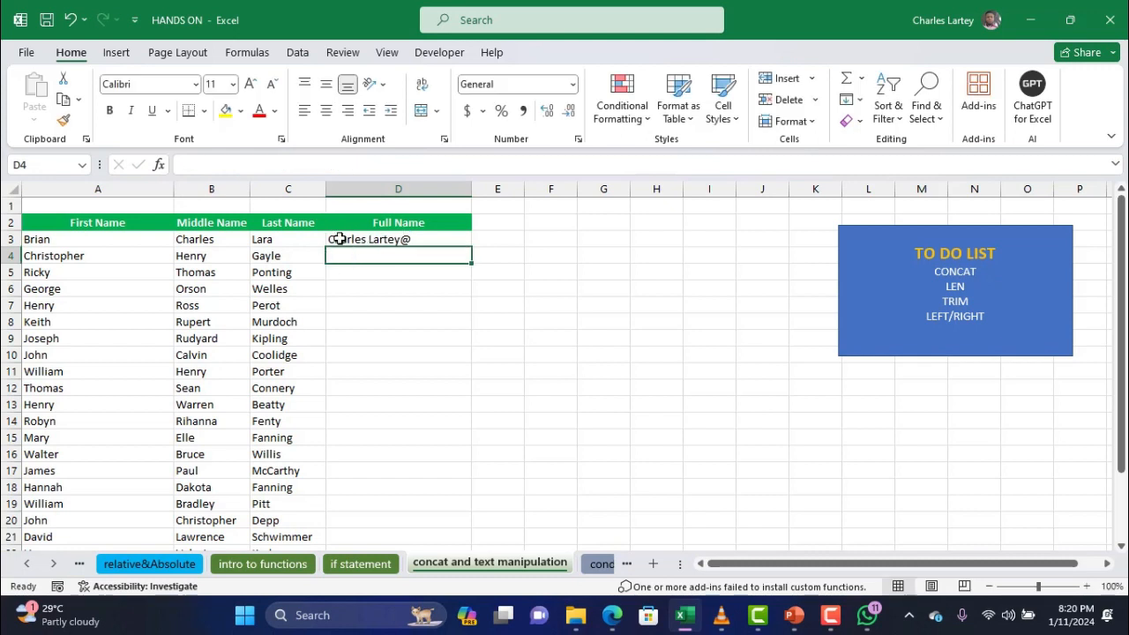
Insert " " separator arguments between the first name, last name and "@" in D3's CONCAT
left_click(379, 239)
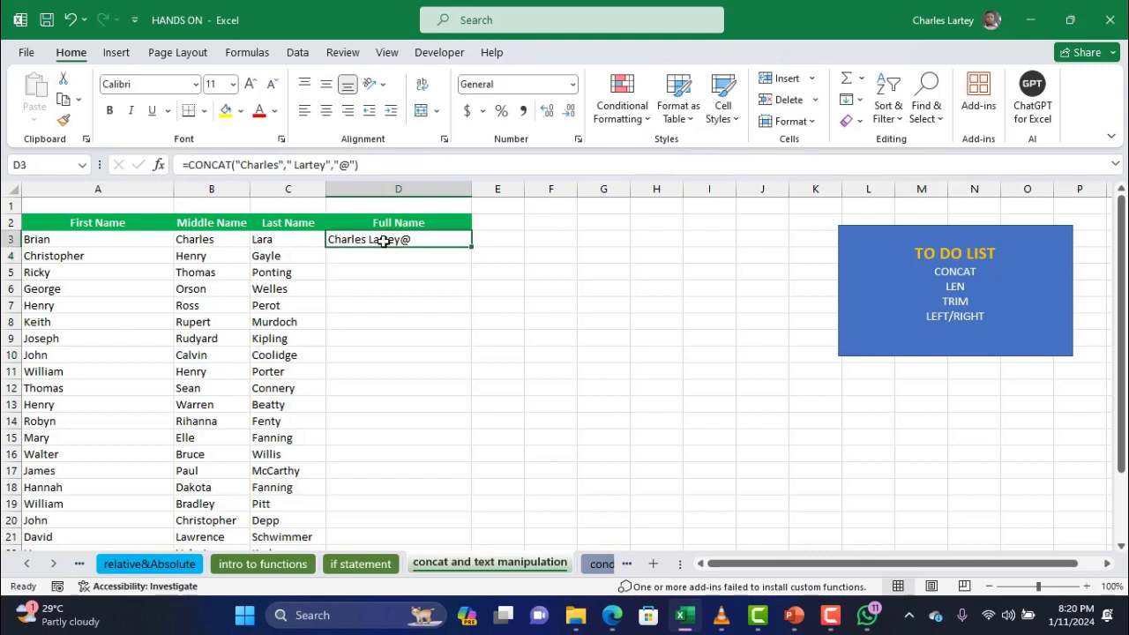
left_click(295, 171)
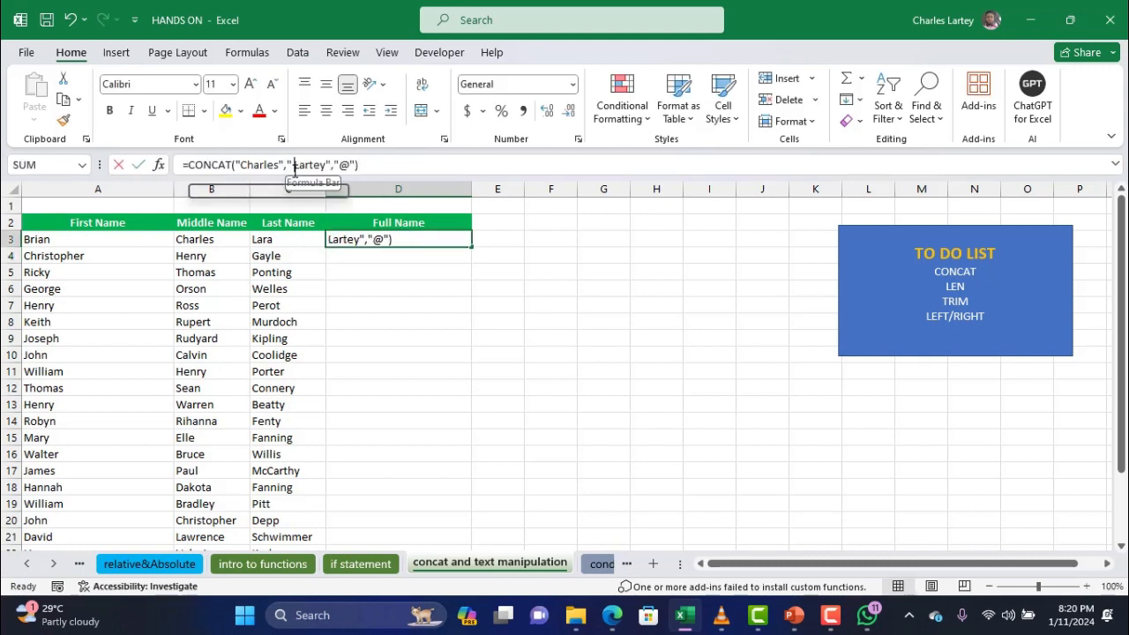
key("BackSpace")
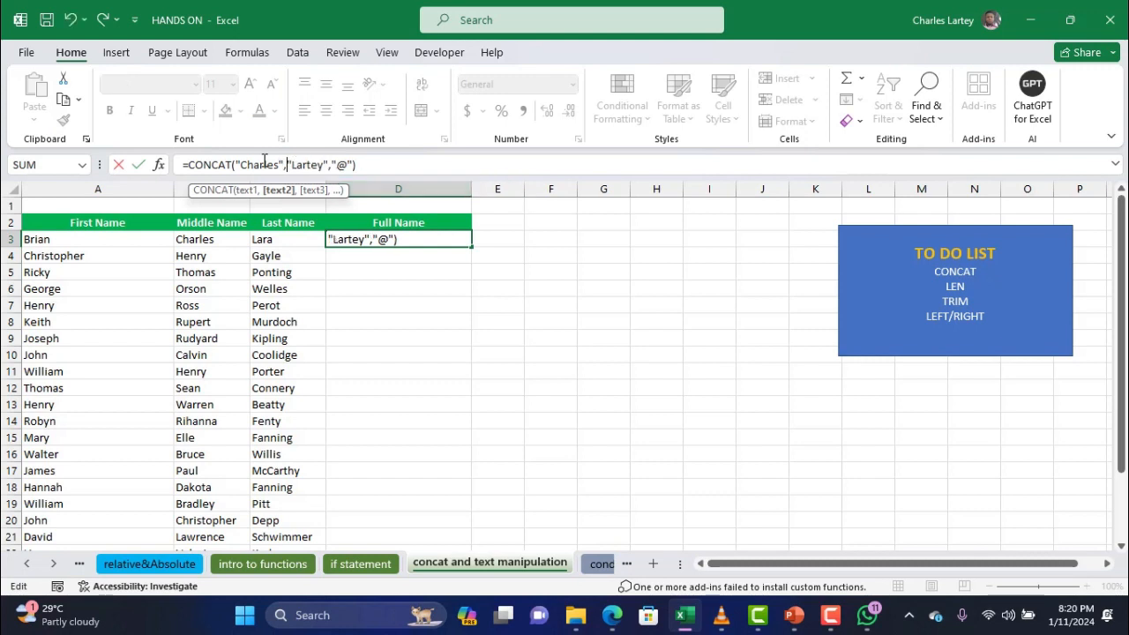
left_click_drag(234, 165, 283, 165)
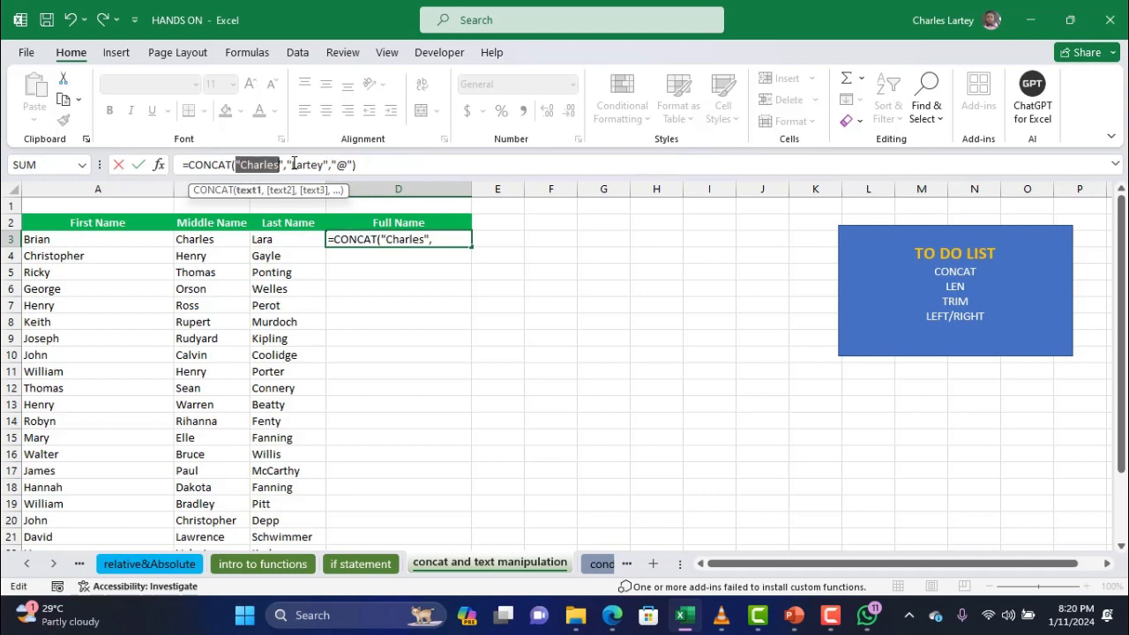
left_click(288, 165)
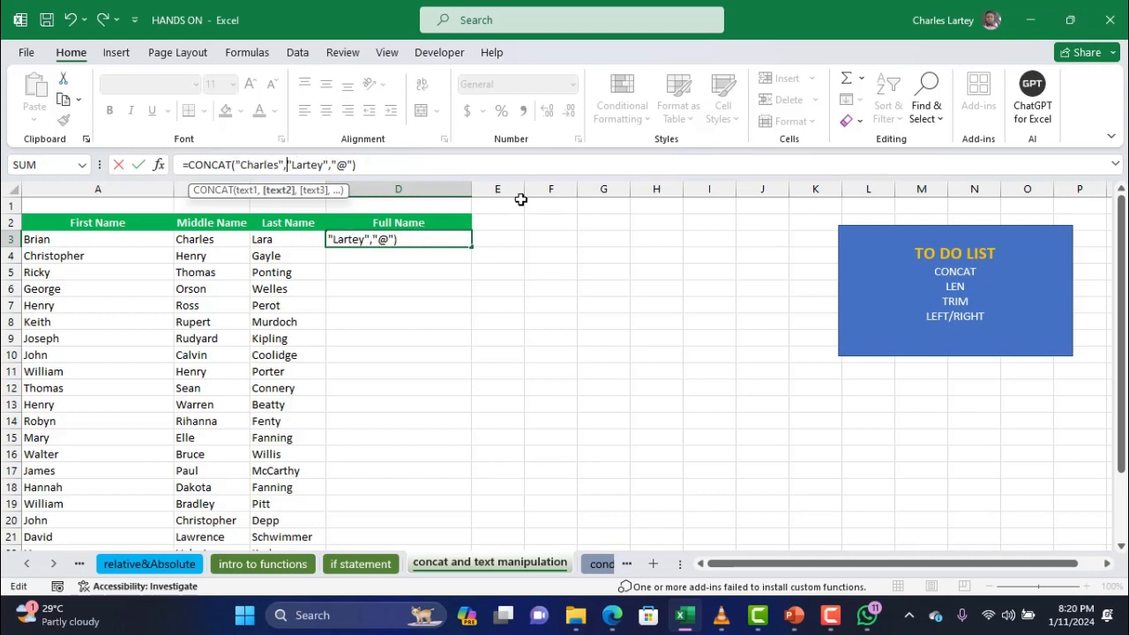
type("\" \"")
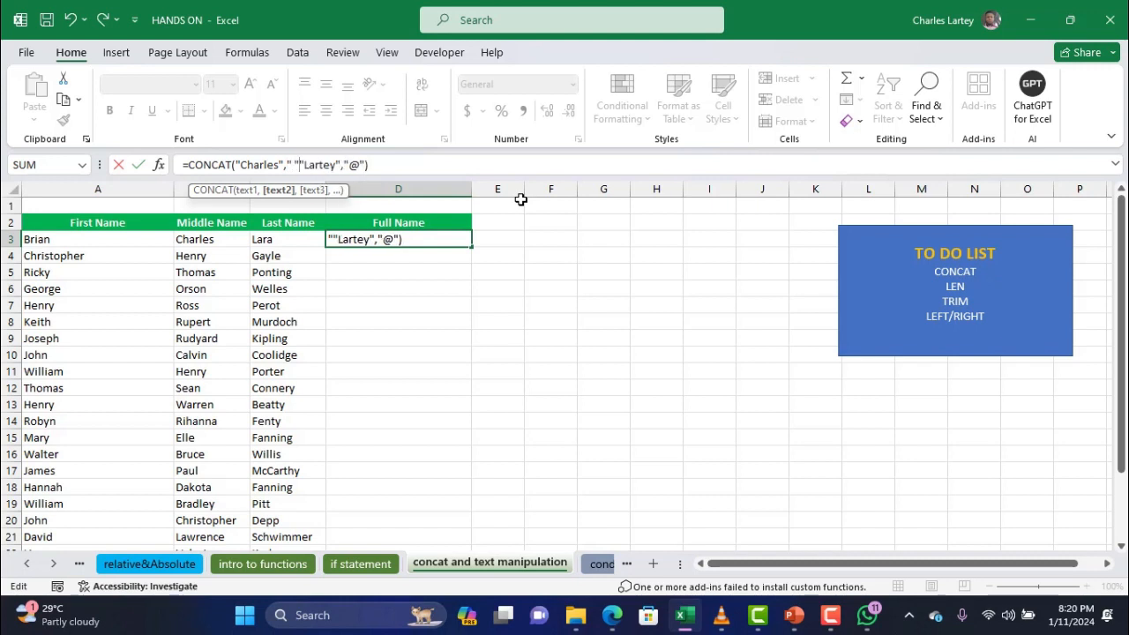
type(",")
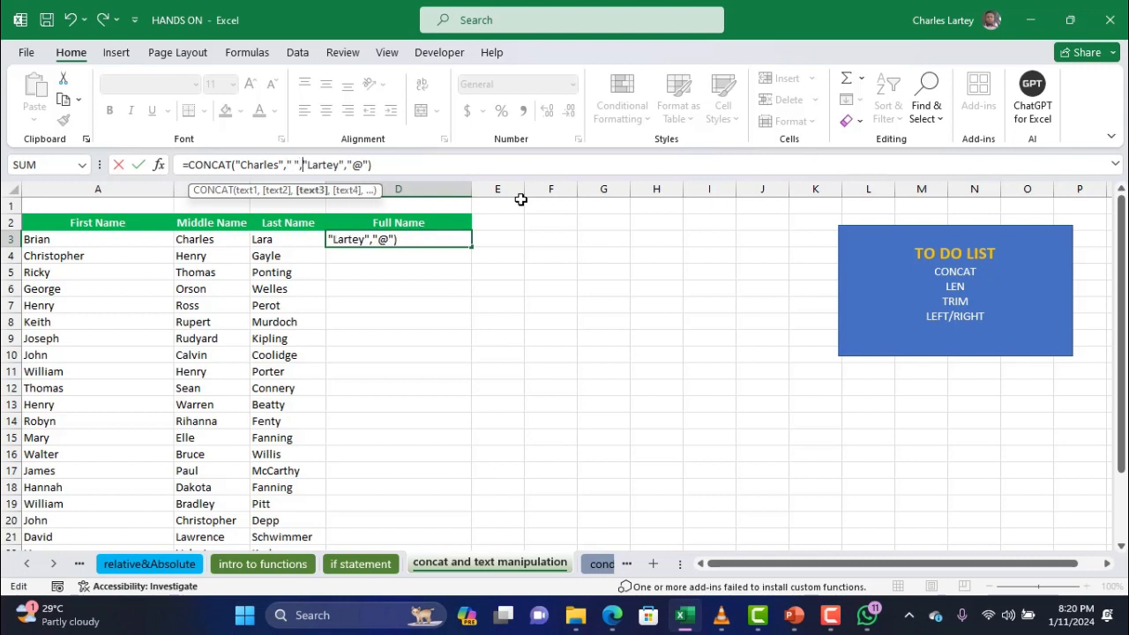
left_click(291, 163)
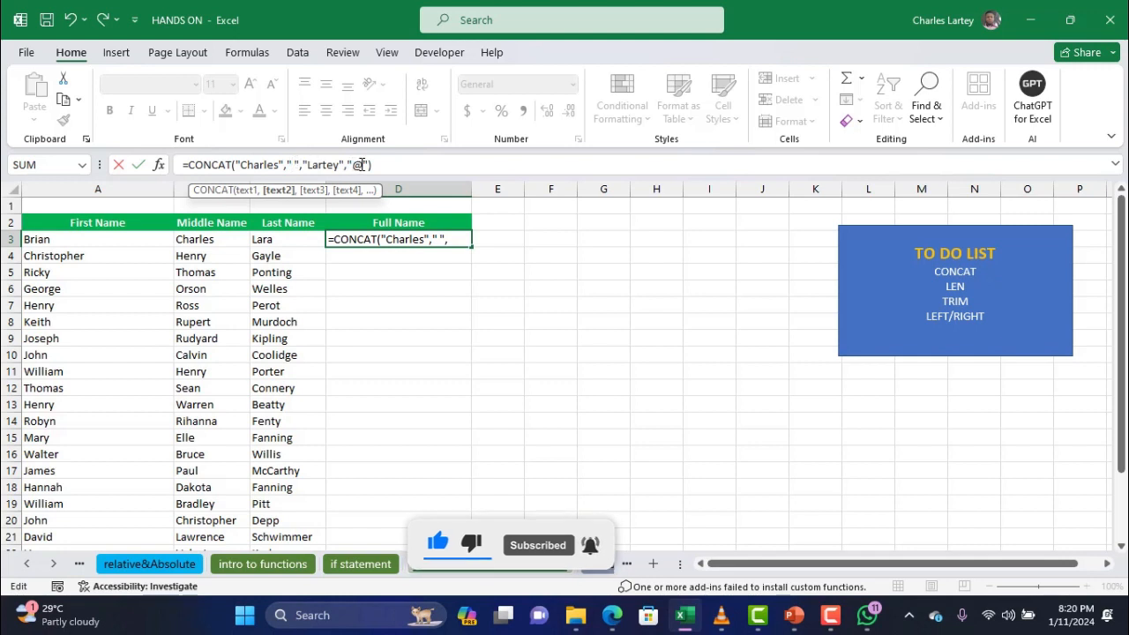
left_click(349, 164)
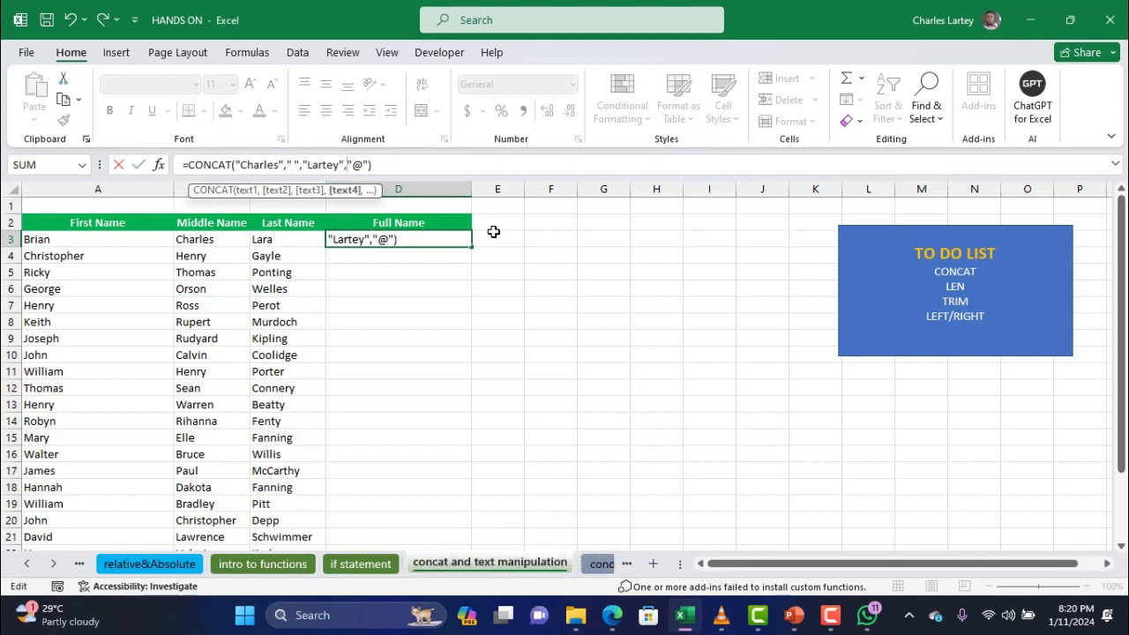
type("\"")
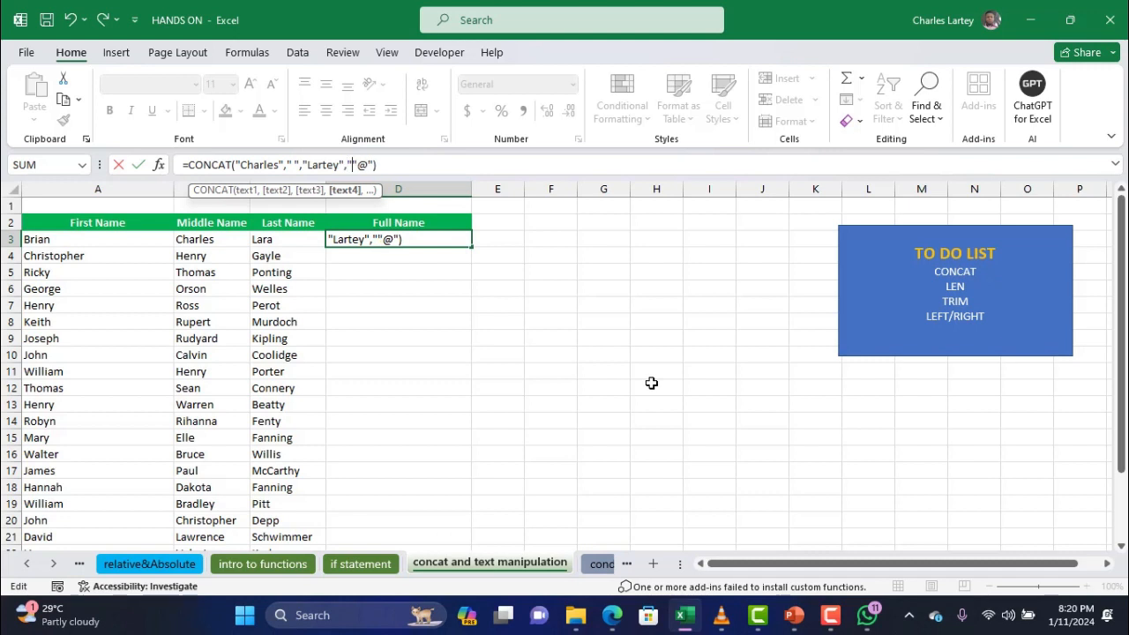
type(" \",")
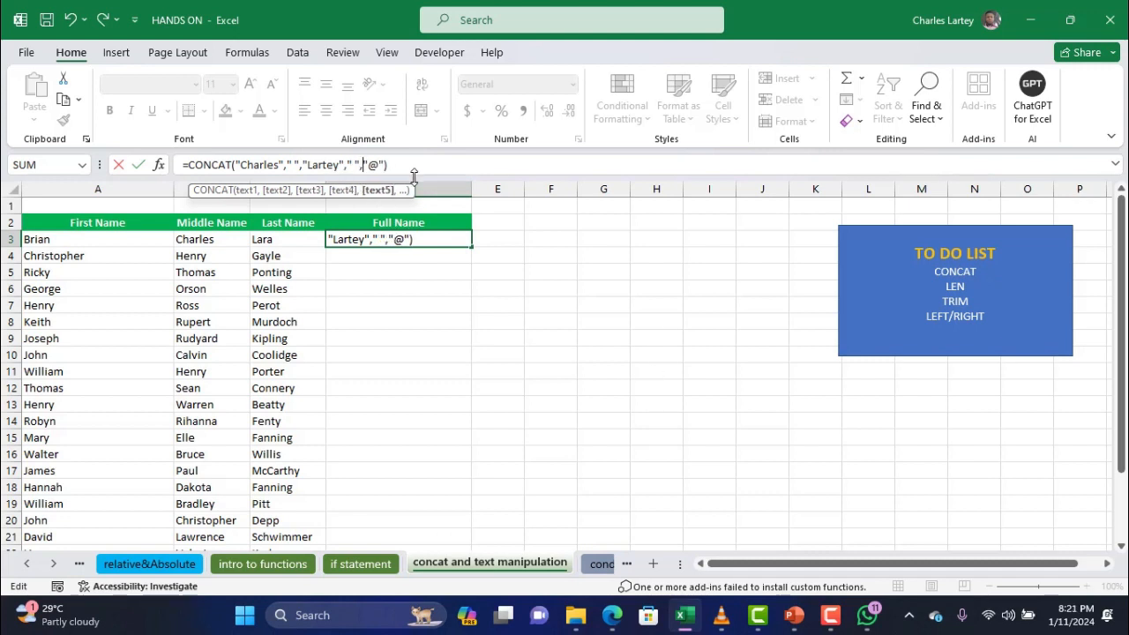
left_click(463, 167)
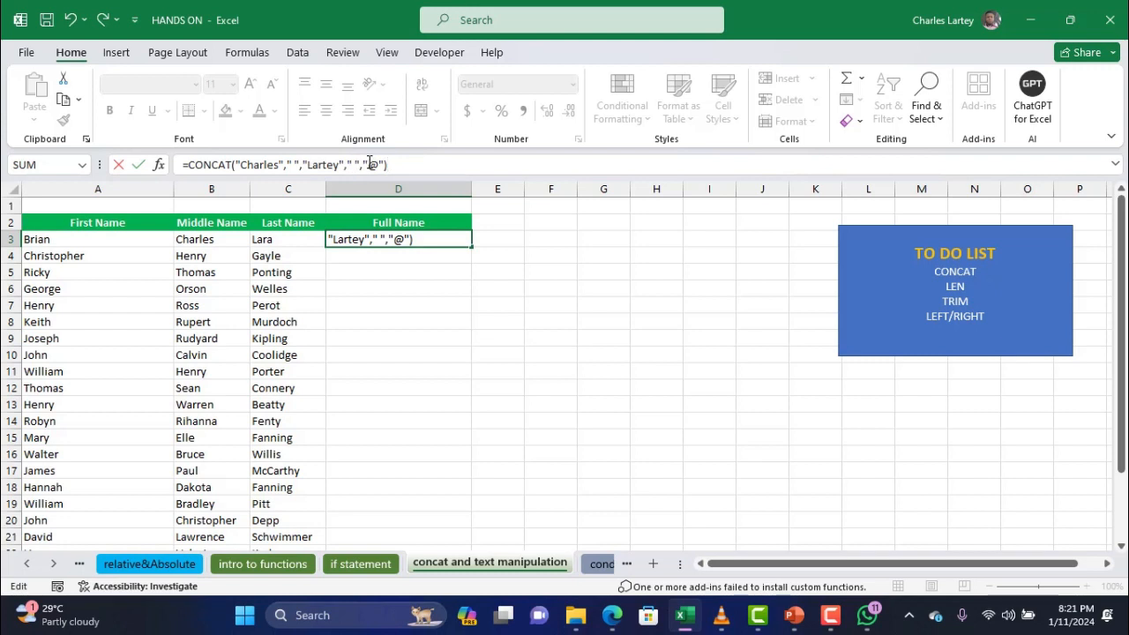
key("Return")
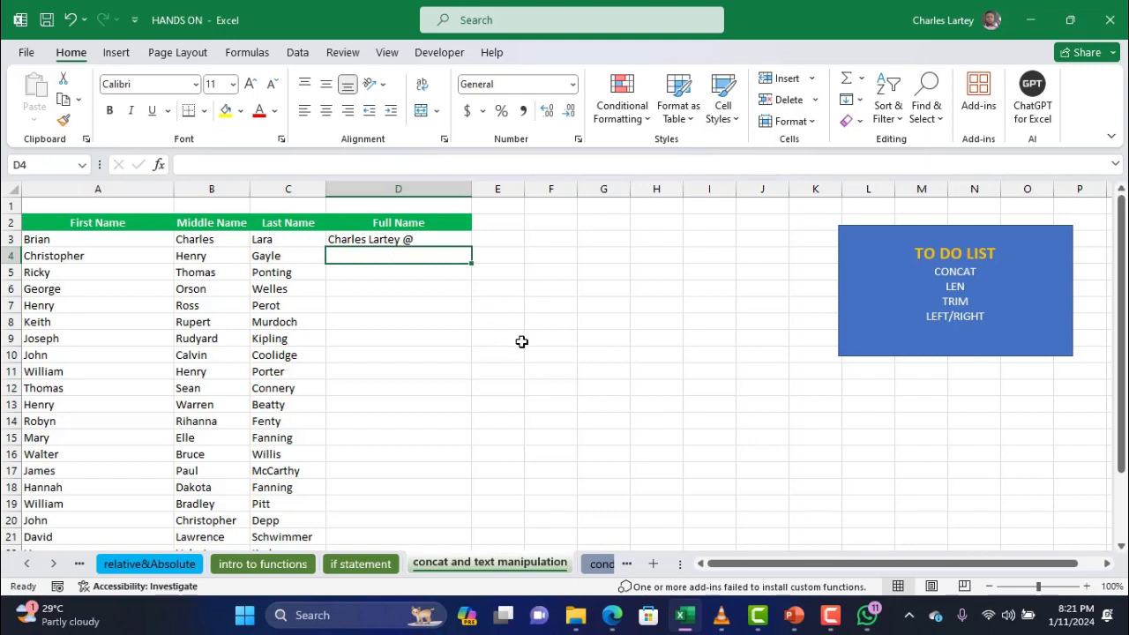
left_click(404, 239)
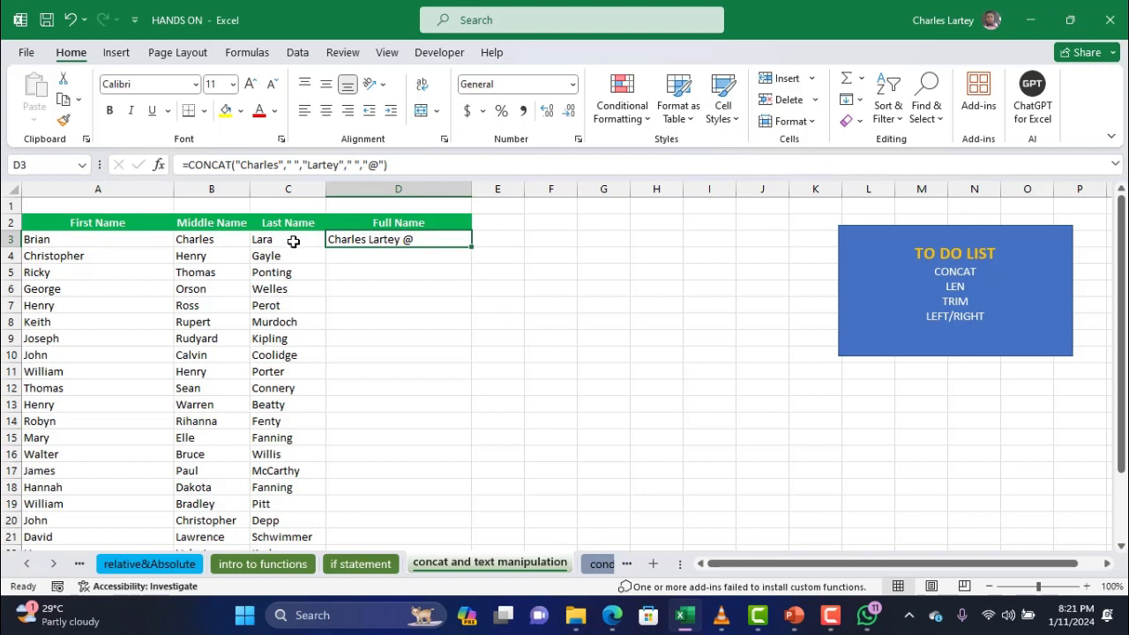
Replace D3's formula with =CONCAT(A3," ",B3," ",C3) to build the full name from the cells
type("=")
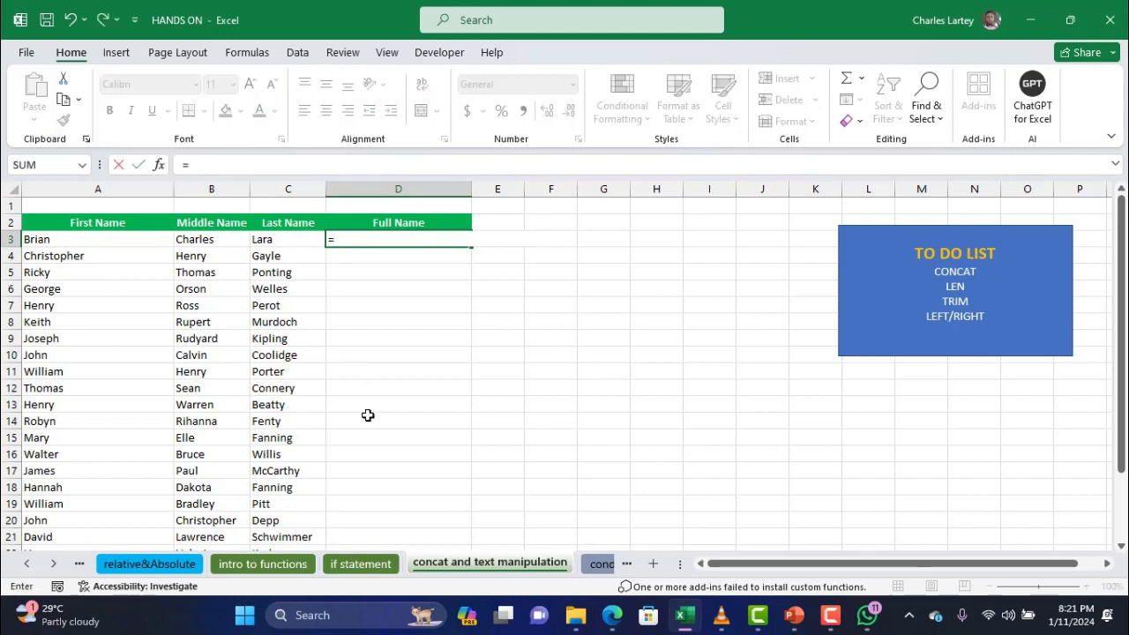
left_click(104, 242)
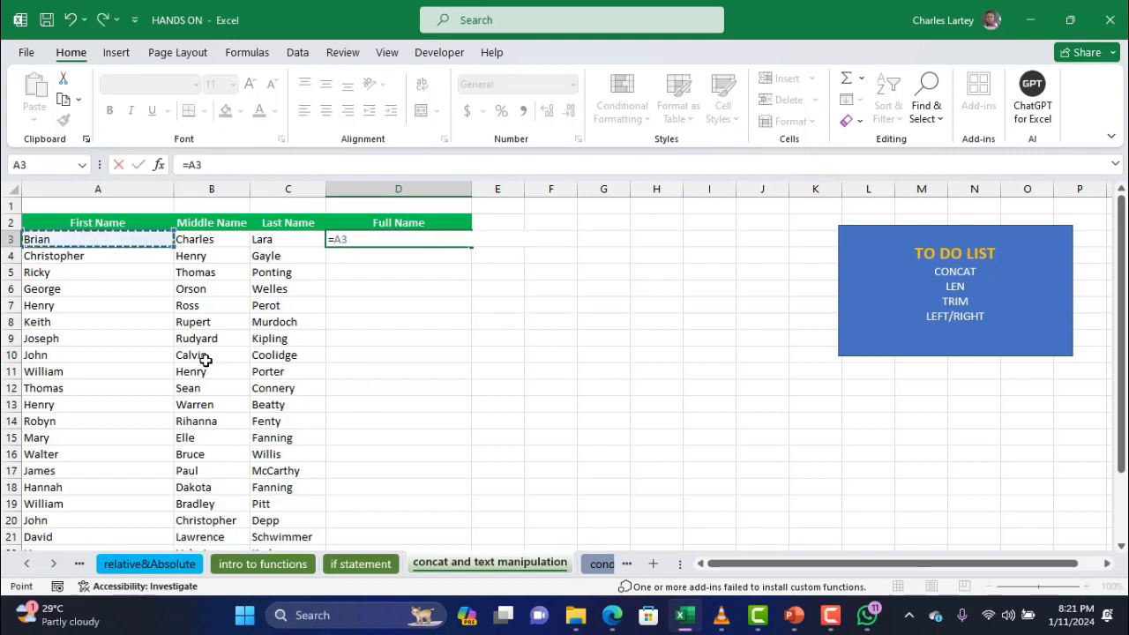
key("BackSpace")
key("BackSpace")
type("c")
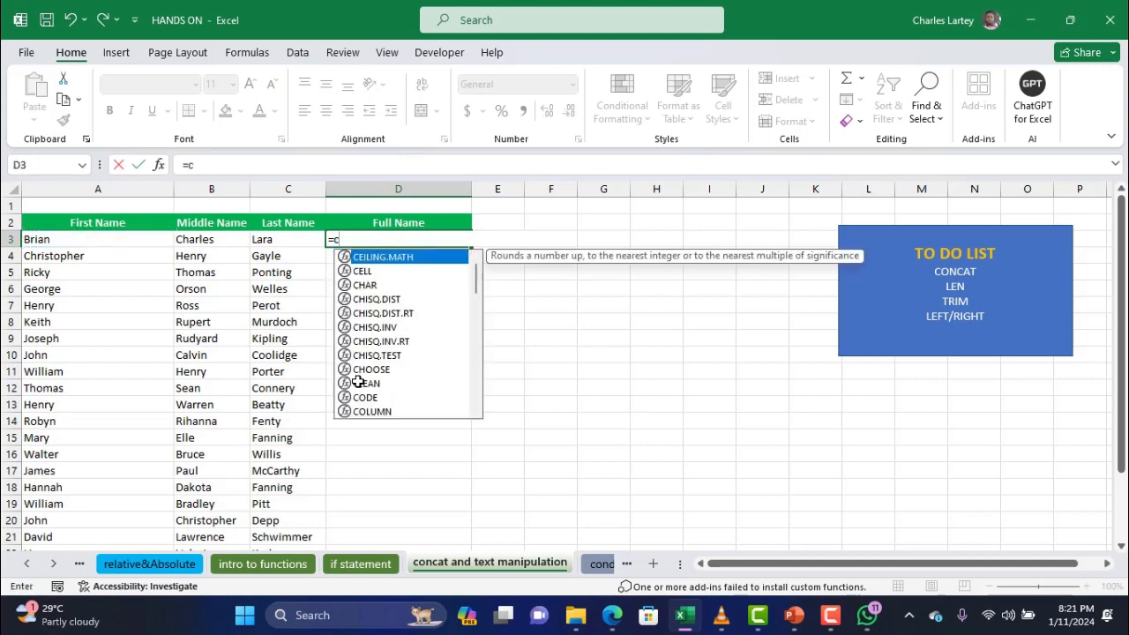
type("onca")
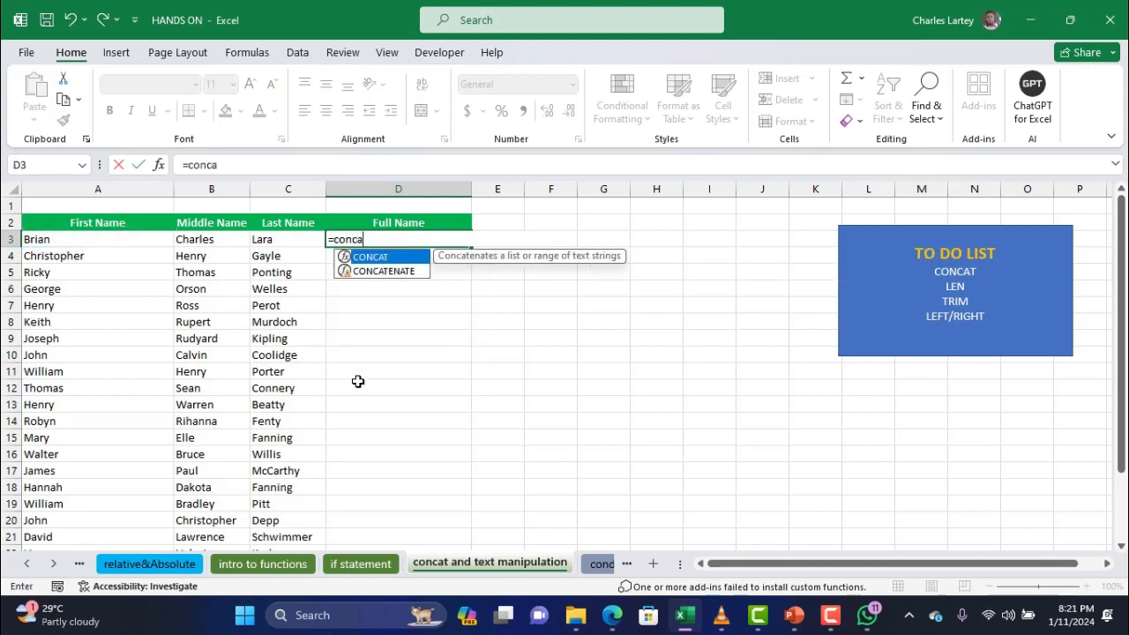
type("t(")
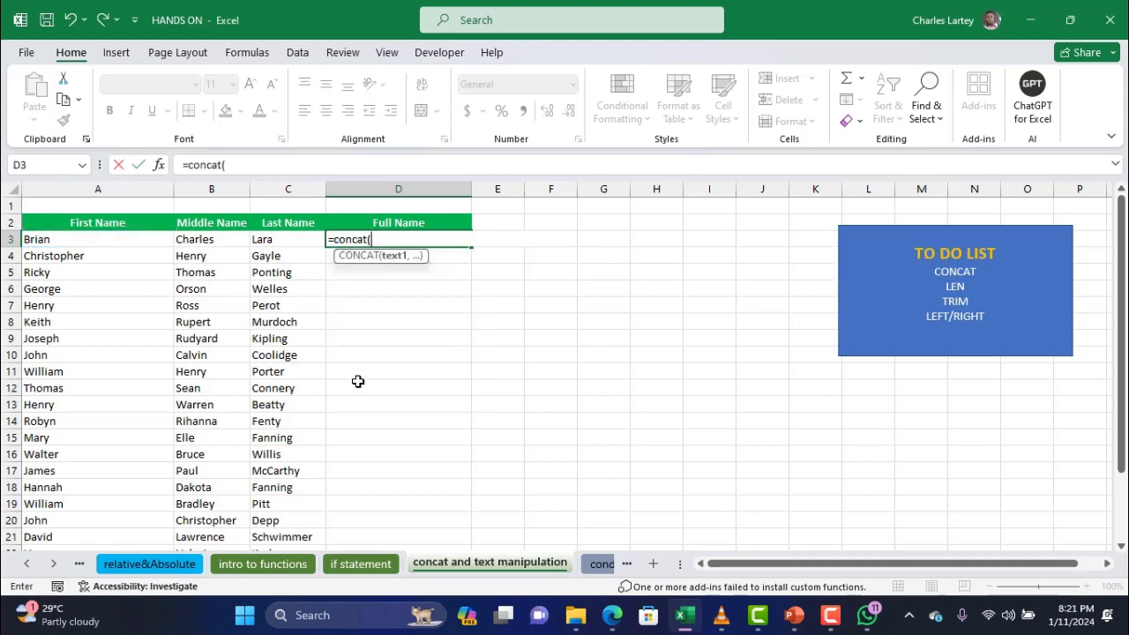
left_click(116, 244)
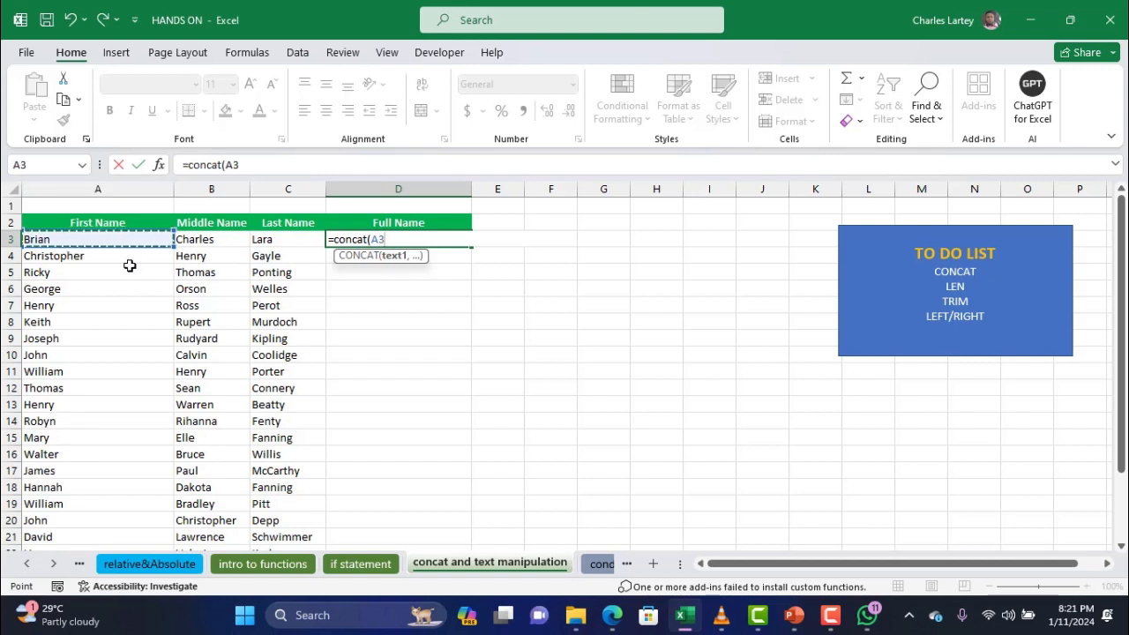
type(",")
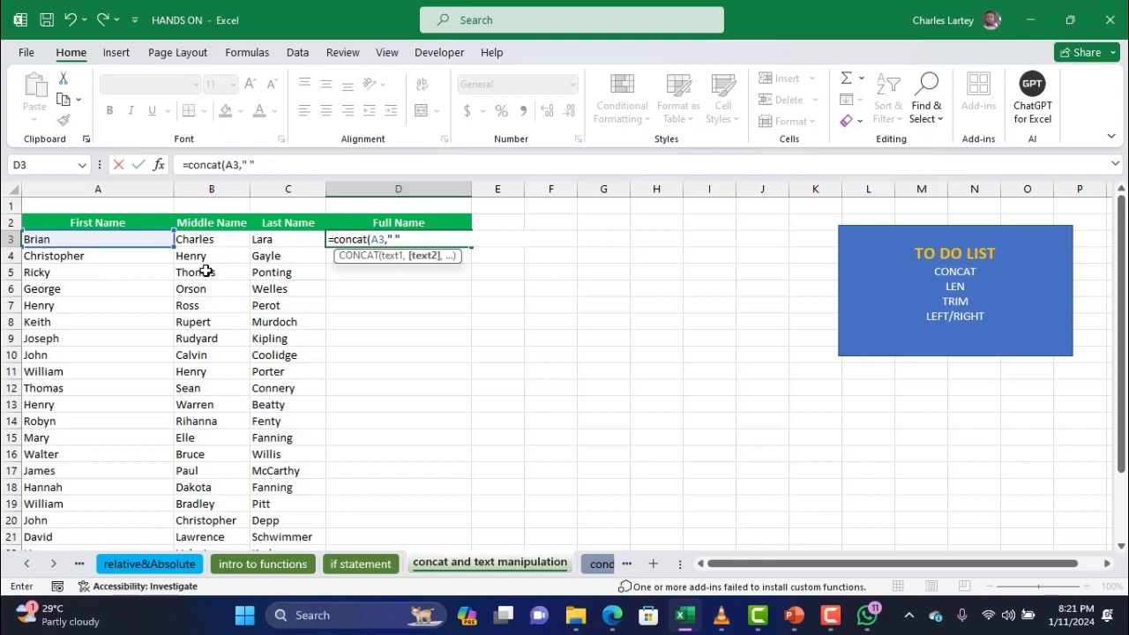
left_click(263, 164)
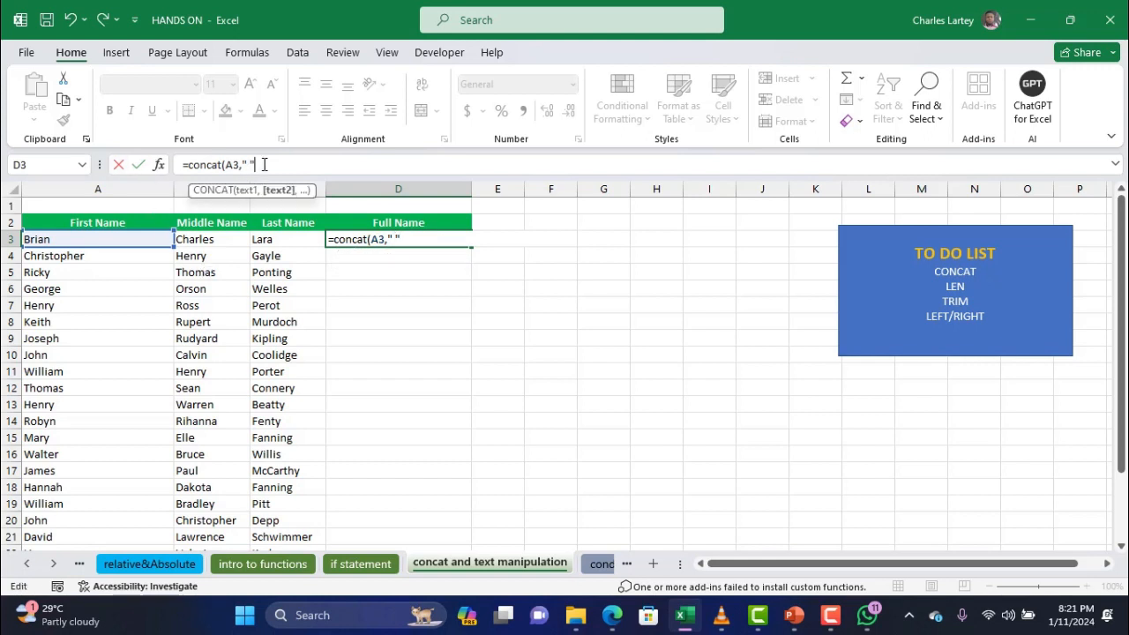
type("\" \",")
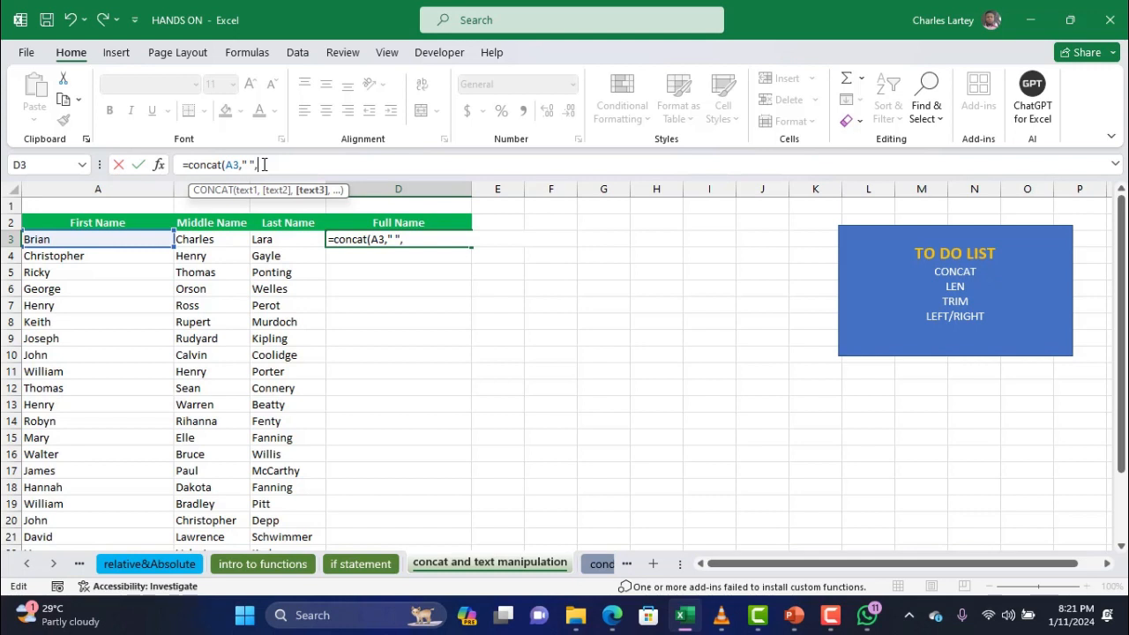
left_click(234, 241)
type(",")
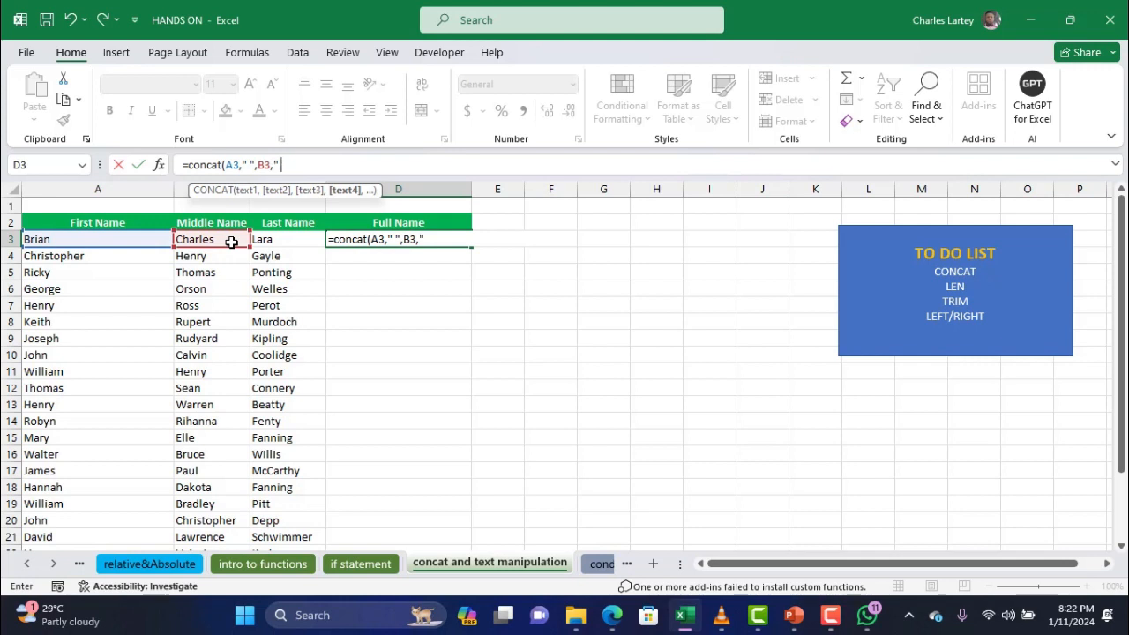
type("\" \"")
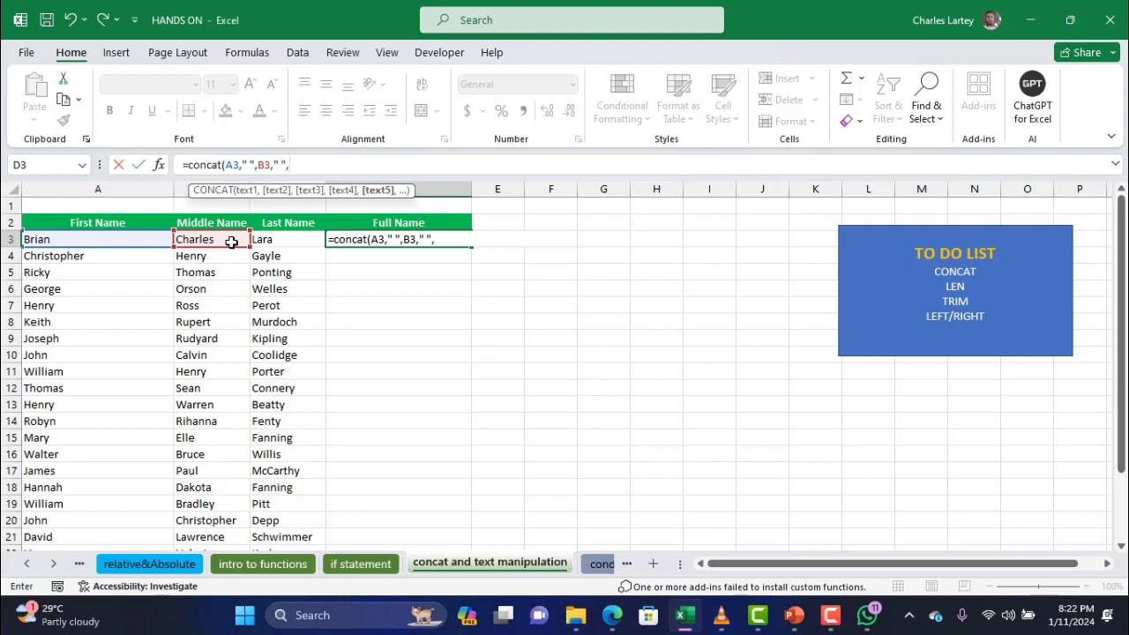
type(",")
left_click(291, 240)
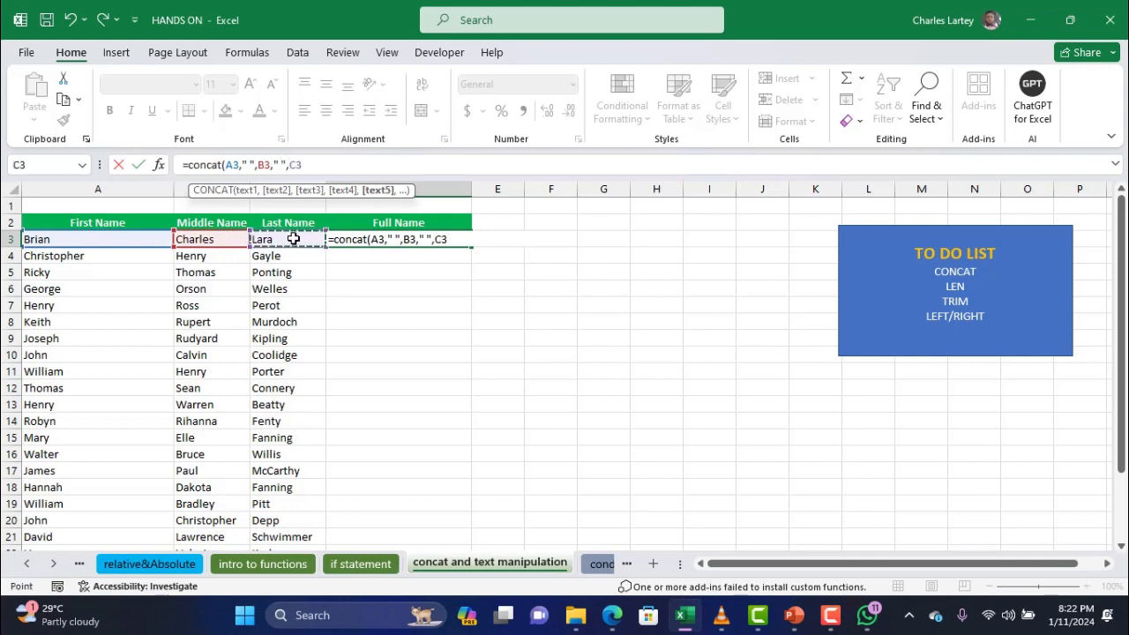
type(")")
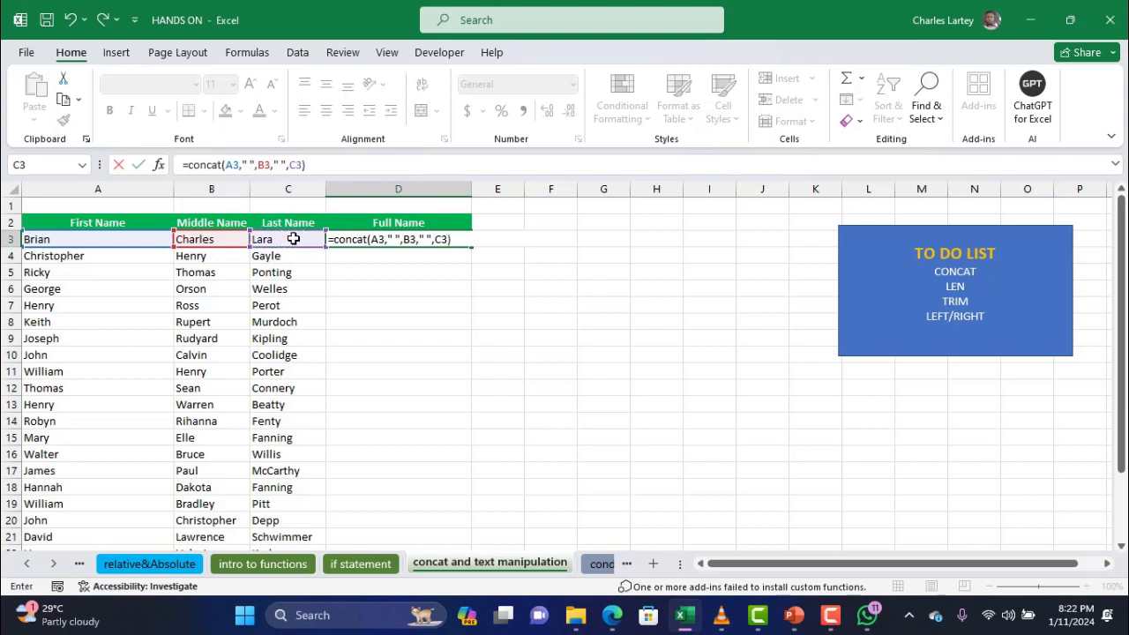
key("Return")
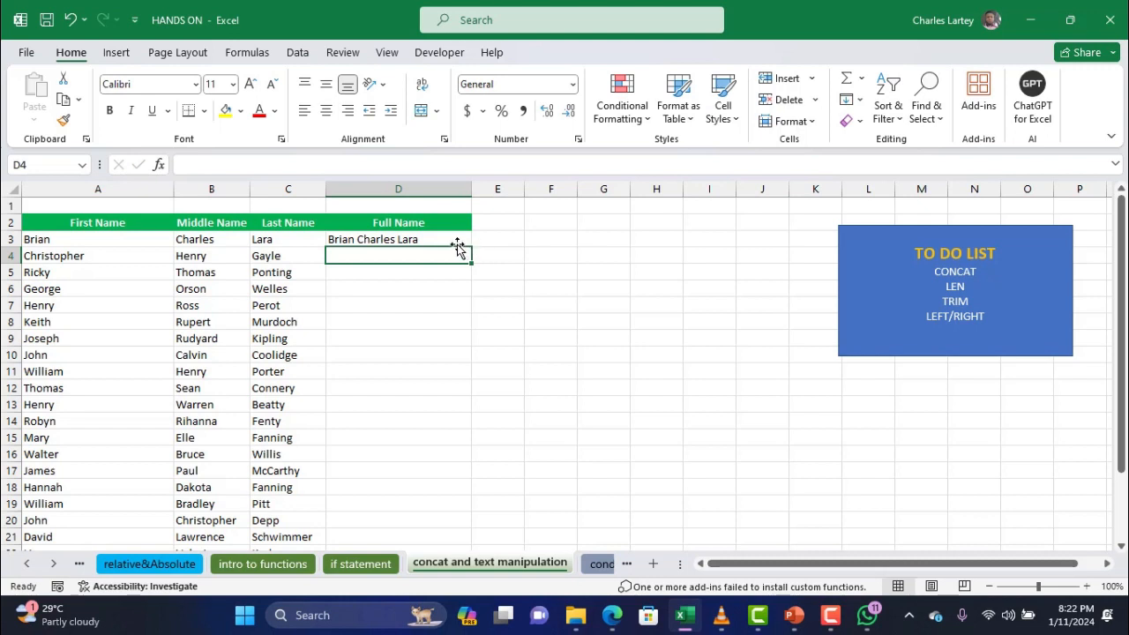
Fill D3's full-name formula down the Full Name column and spot-check D4 and D9
left_click(443, 240)
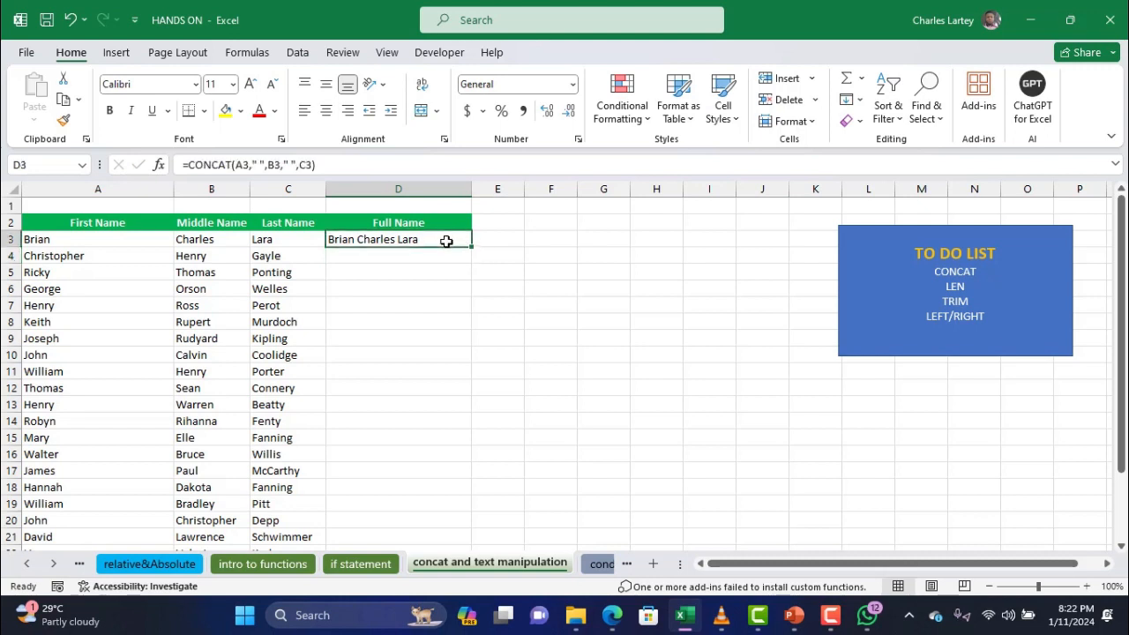
left_click_drag(471, 246, 460, 408)
scroll(459, 405, "up", 4)
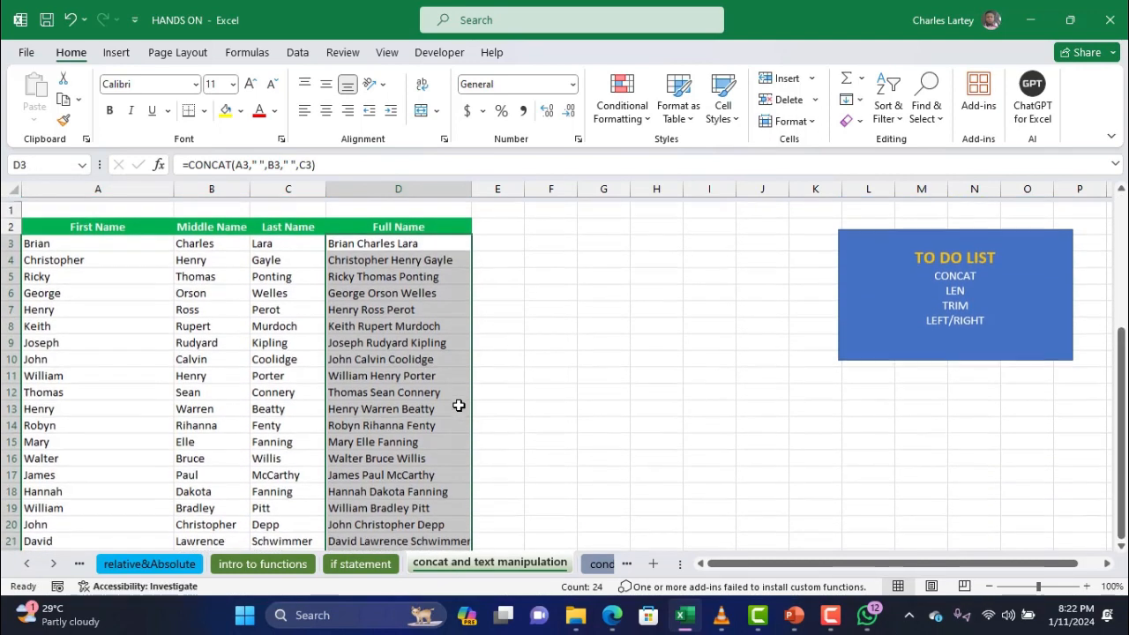
left_click(404, 247)
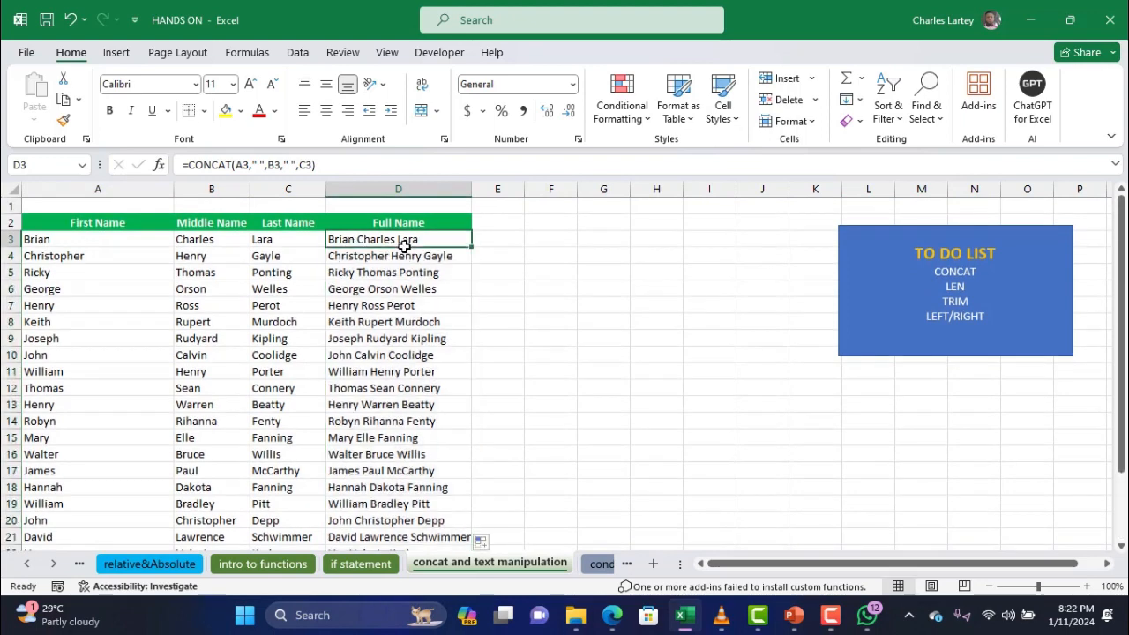
left_click(403, 257)
left_click(390, 340)
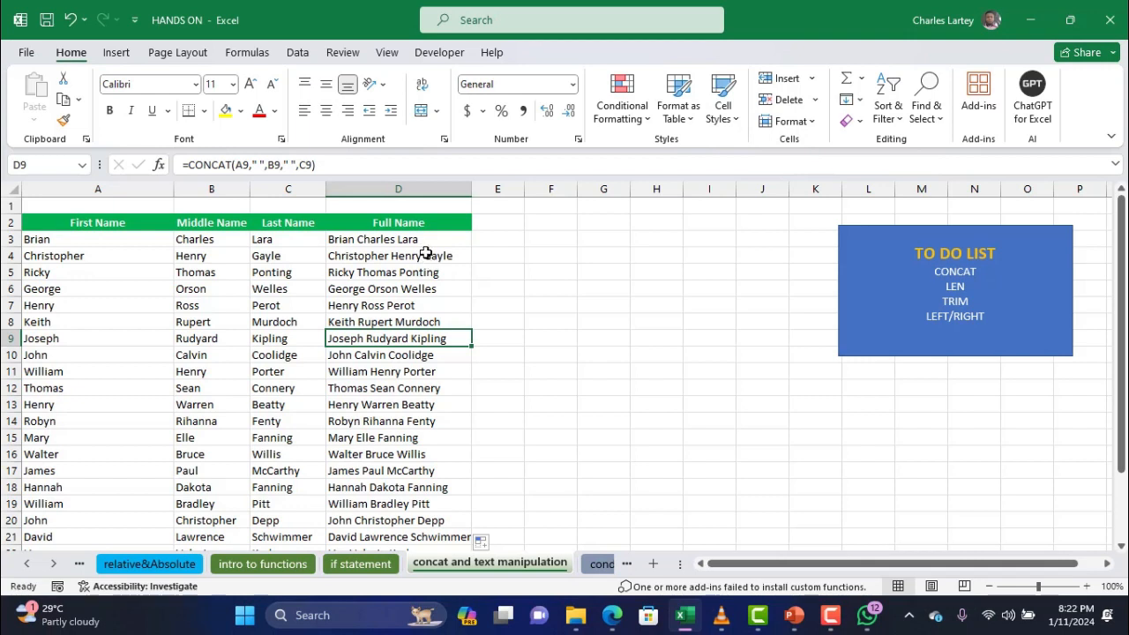
left_click(507, 242)
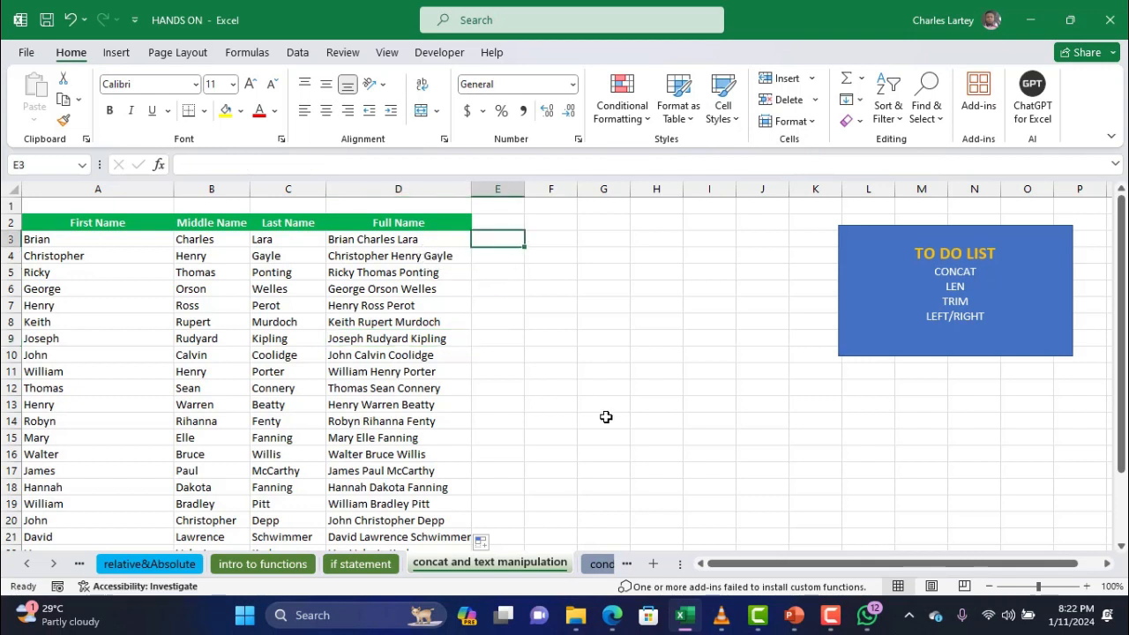
Enter =A3&B3&C3 in E3 and widen column E to fit the joined names
type("=")
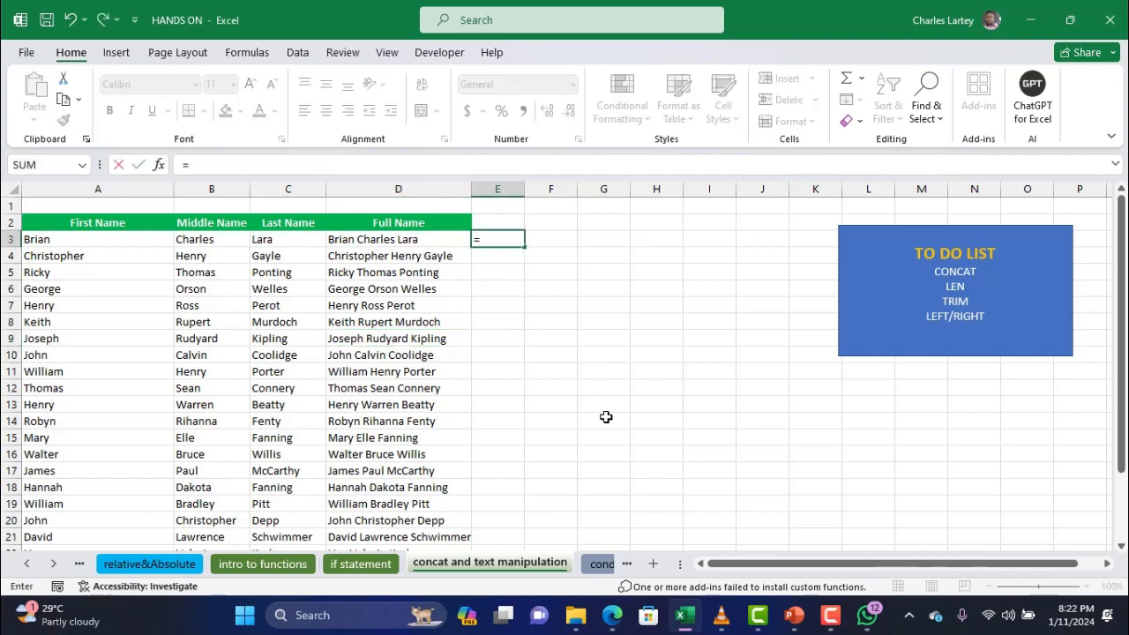
left_click(135, 242)
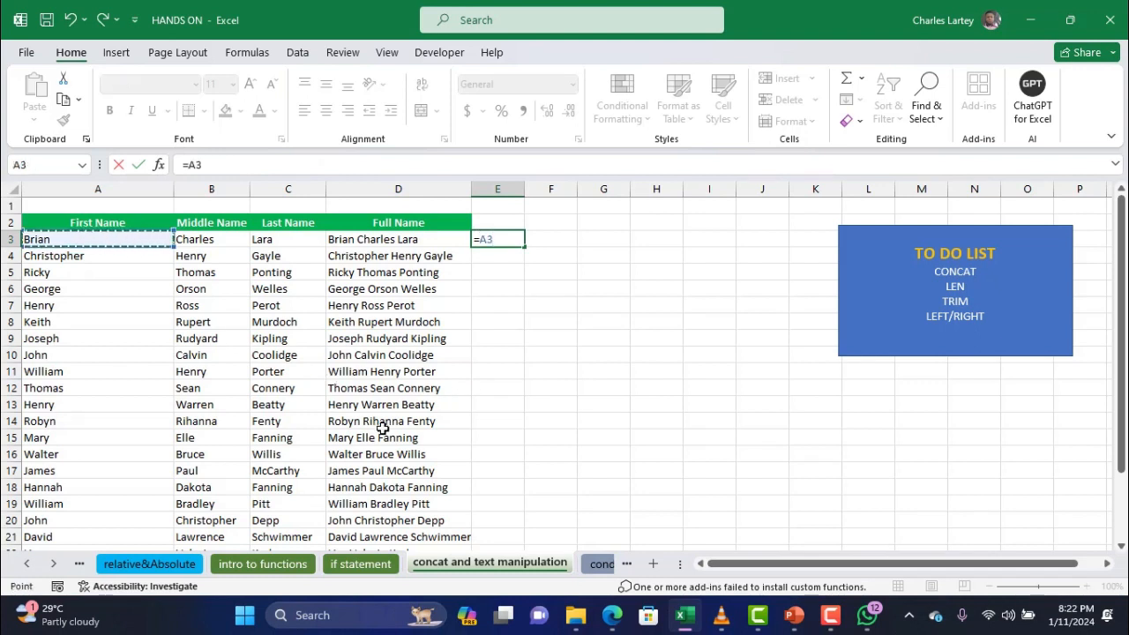
type("&")
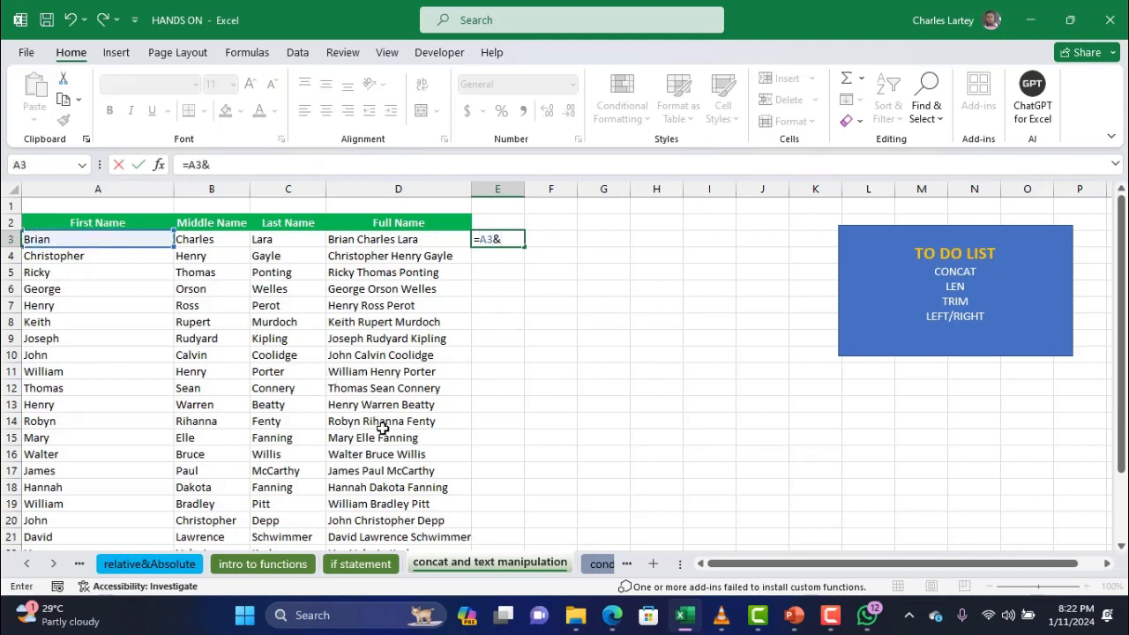
left_click(227, 242)
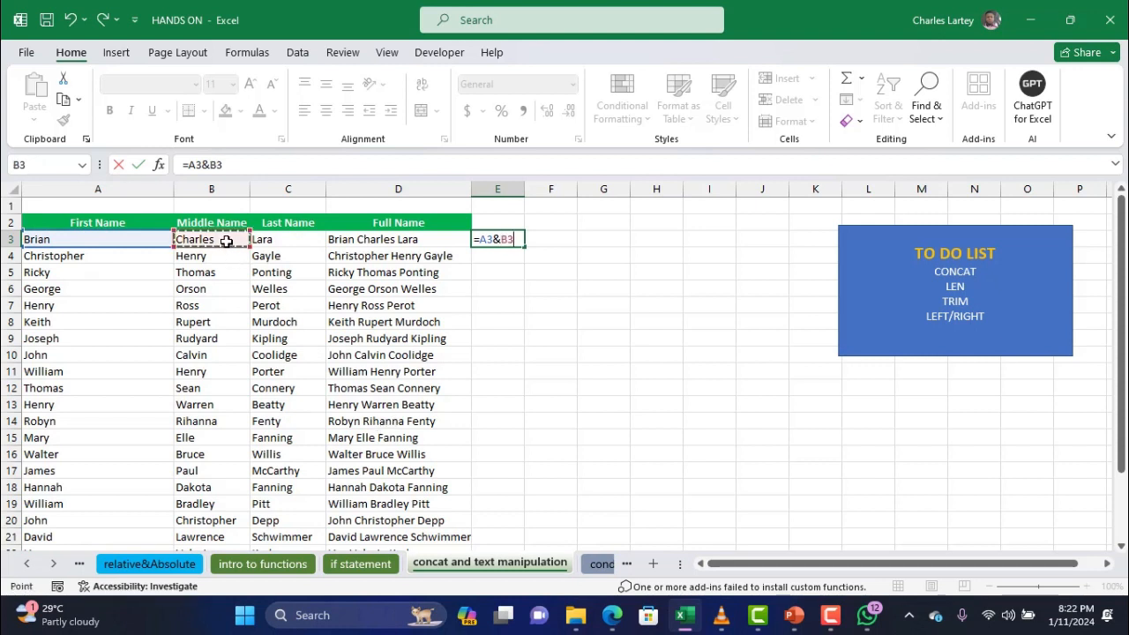
type("&")
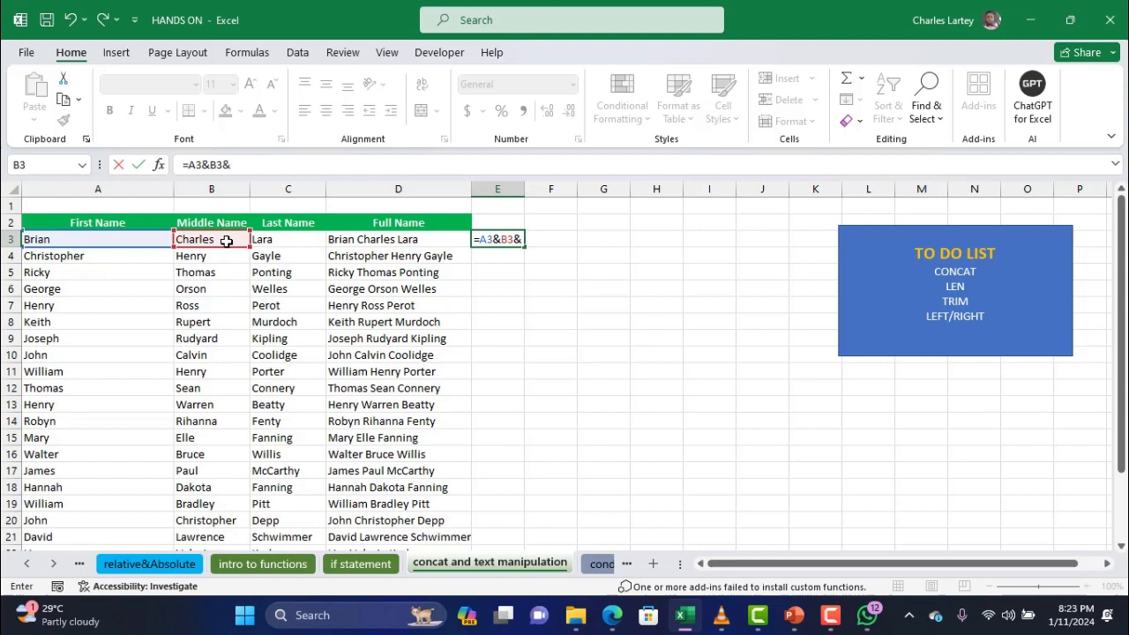
left_click(276, 239)
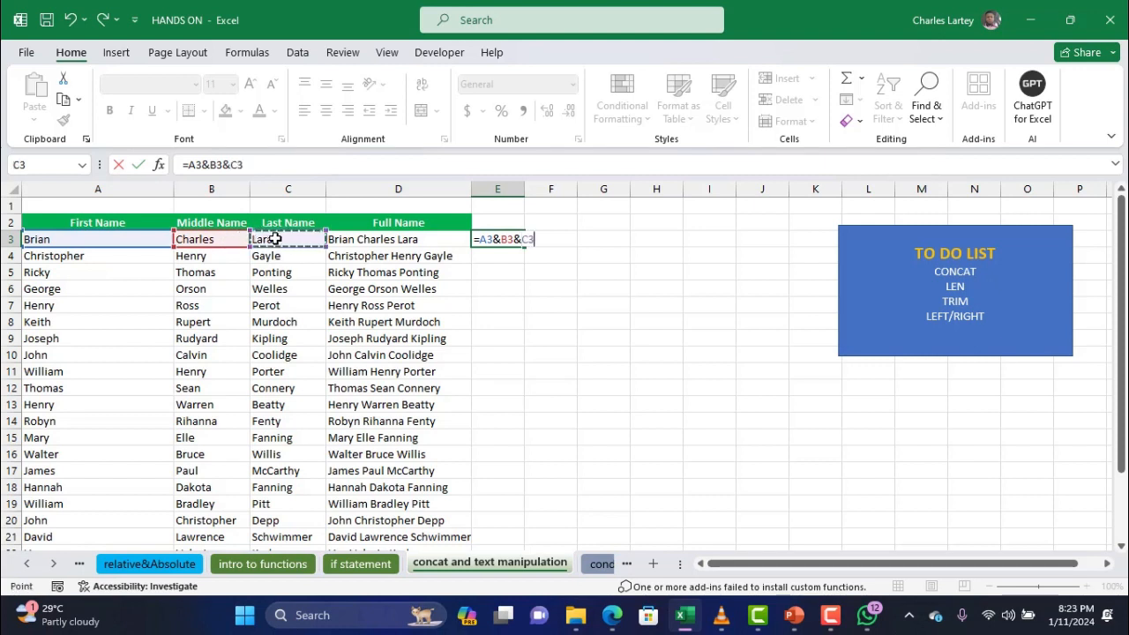
key("Return")
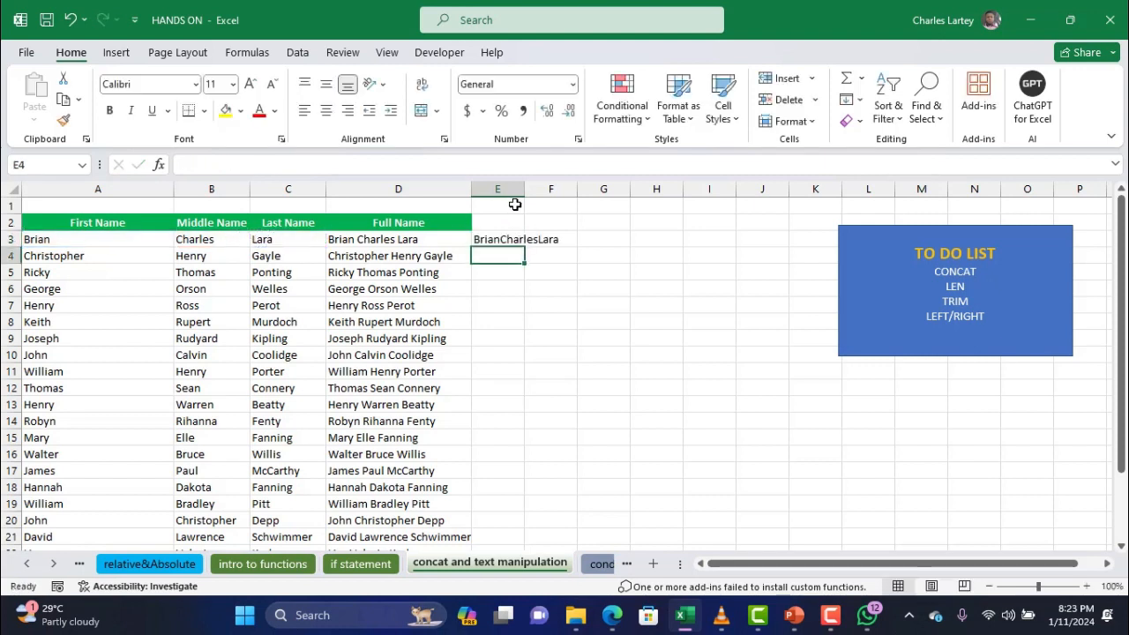
left_click_drag(523, 191, 591, 191)
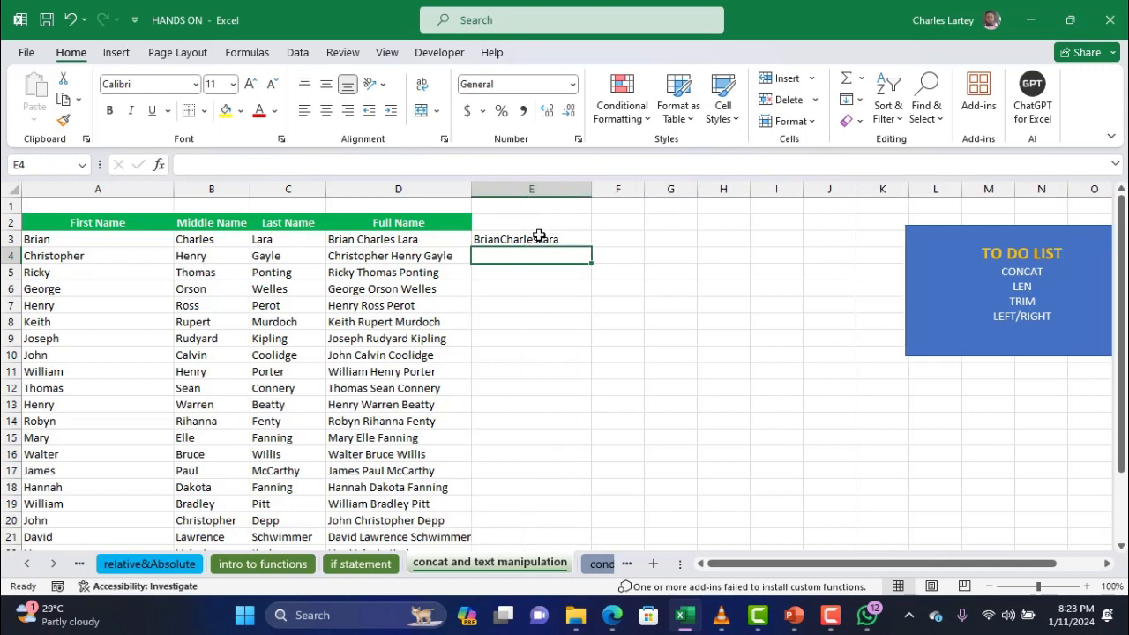
left_click(523, 240)
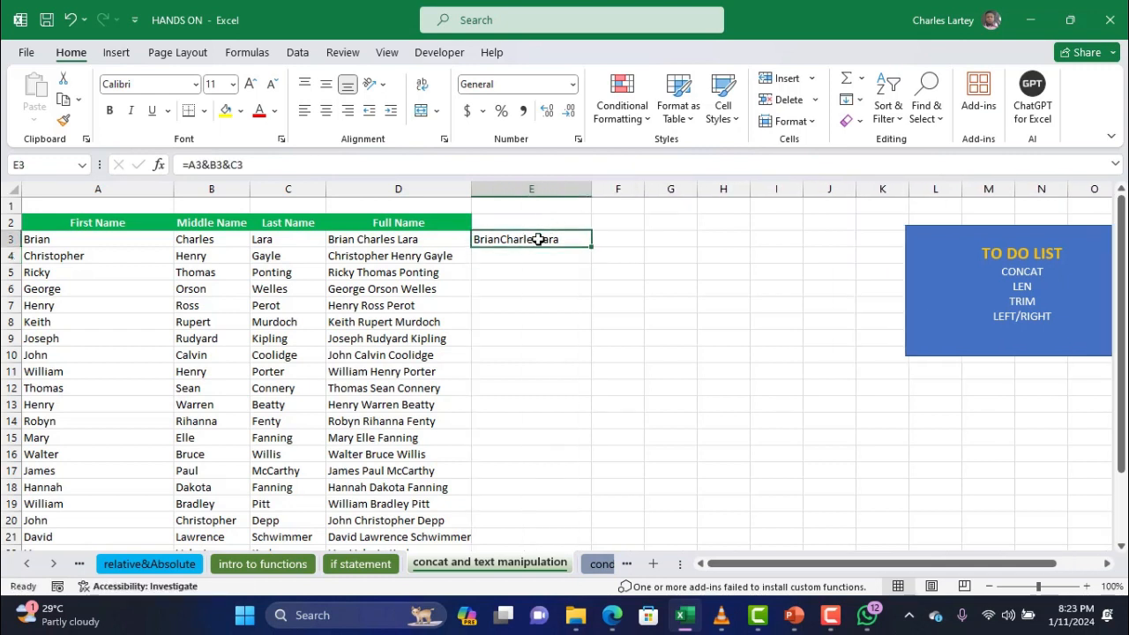
Edit E3's formula to =A3&" "&B3&" "&C3 so it reads Brian Charles Lara
left_click(208, 164)
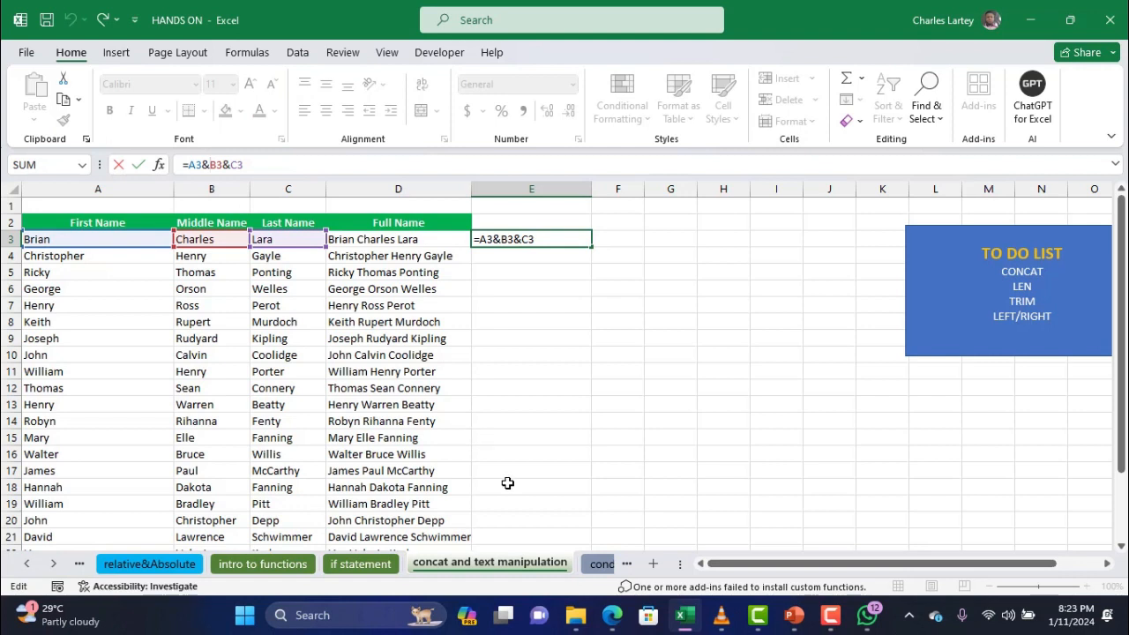
type("\" \"")
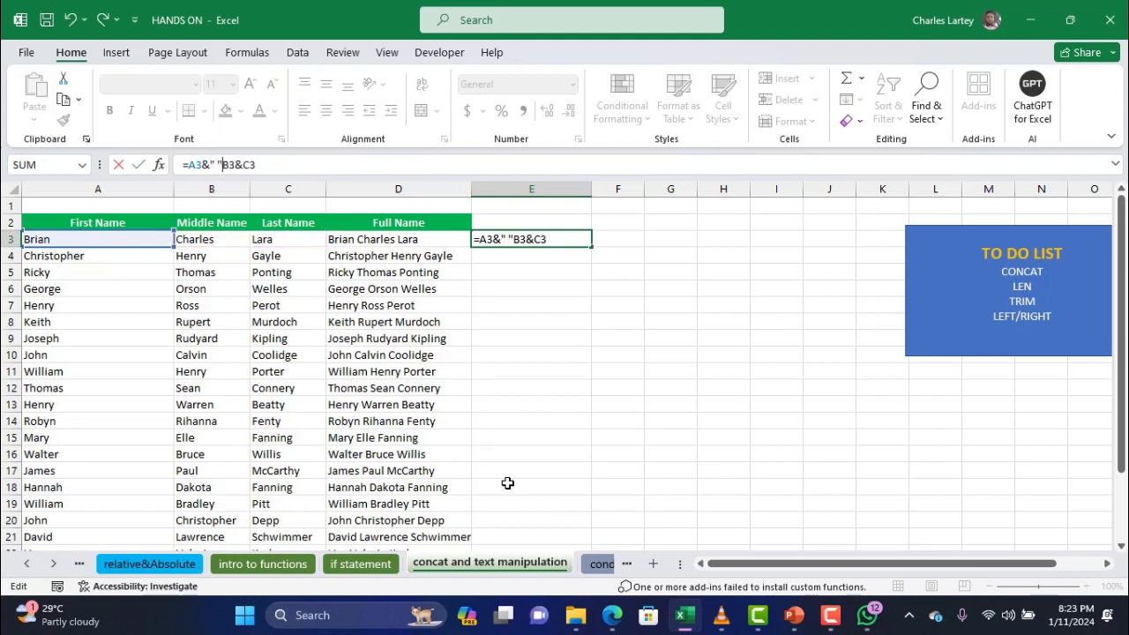
type("&")
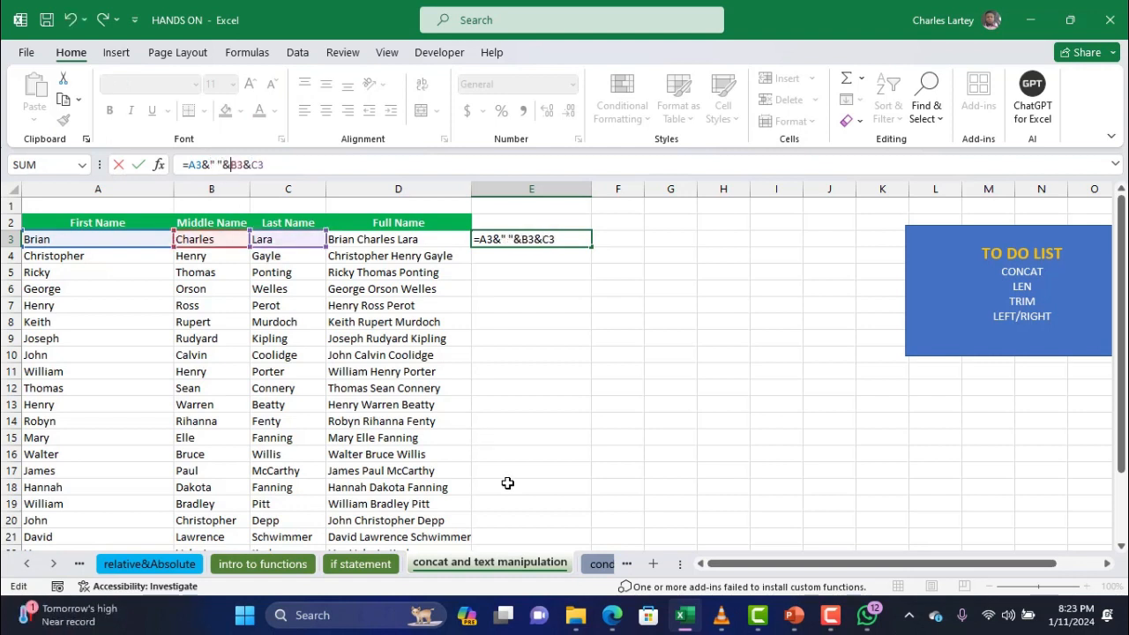
left_click(252, 165)
type("\" \"")
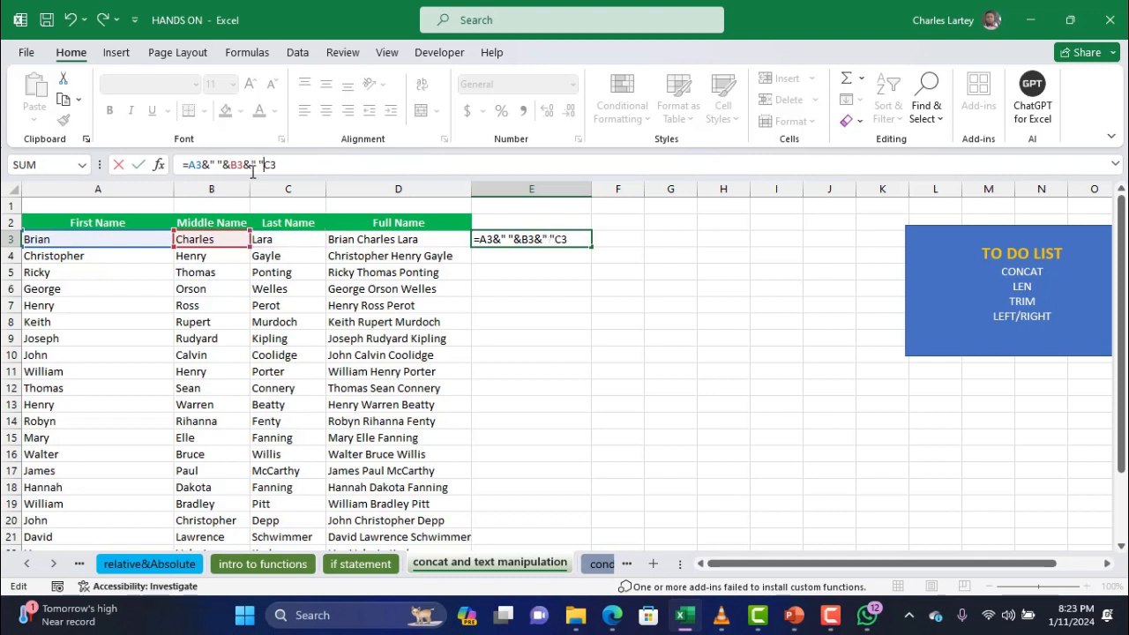
type("&")
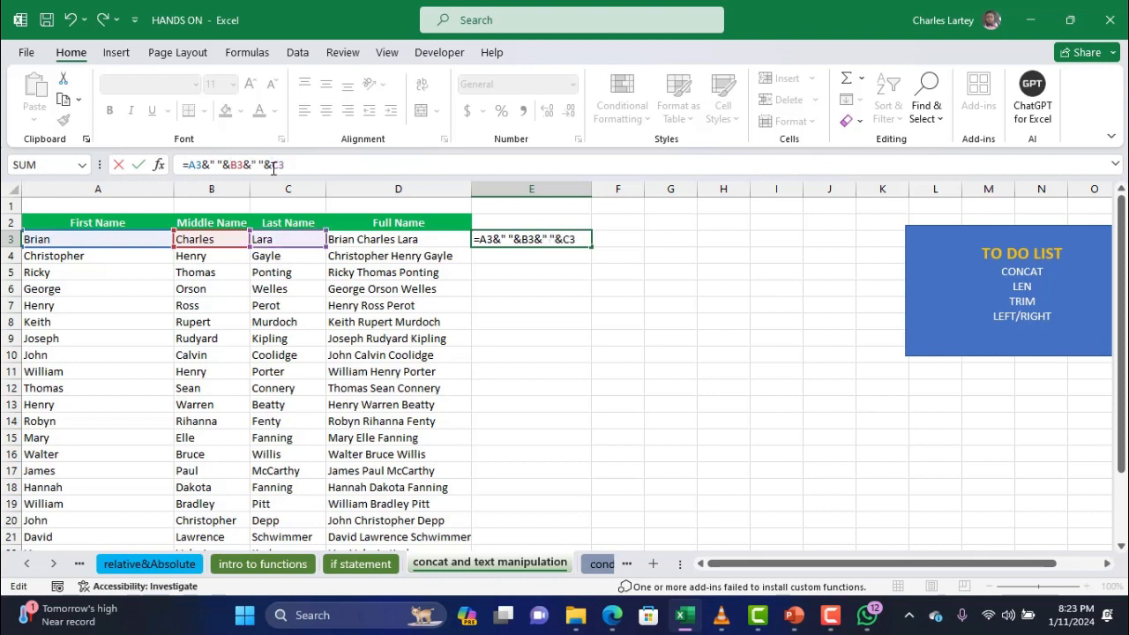
left_click_drag(273, 167, 183, 167)
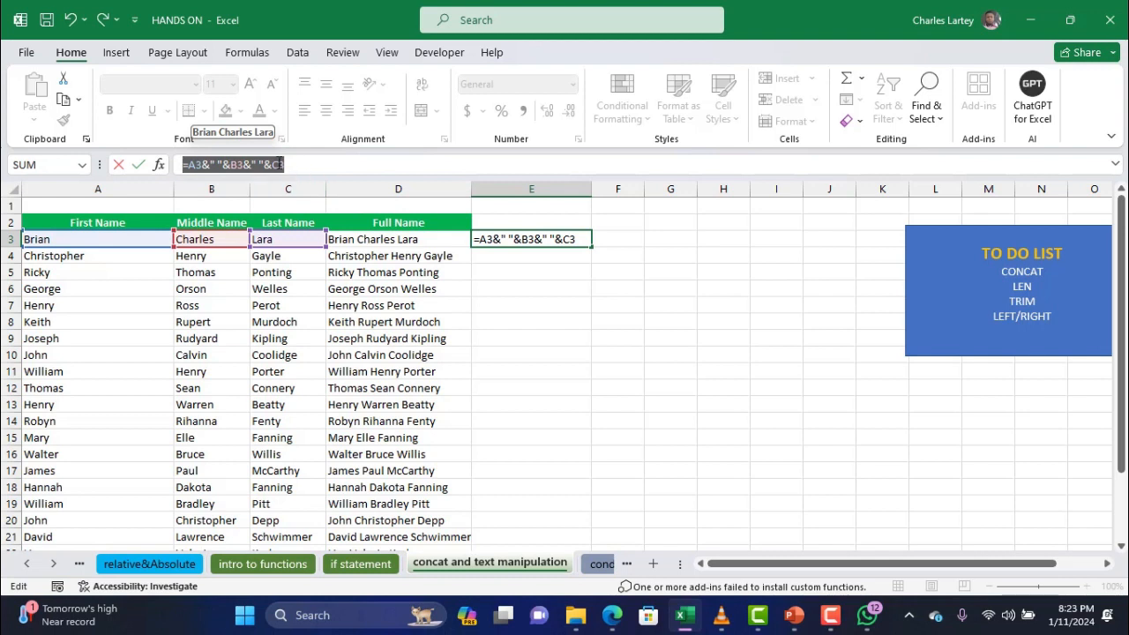
double_click(276, 164)
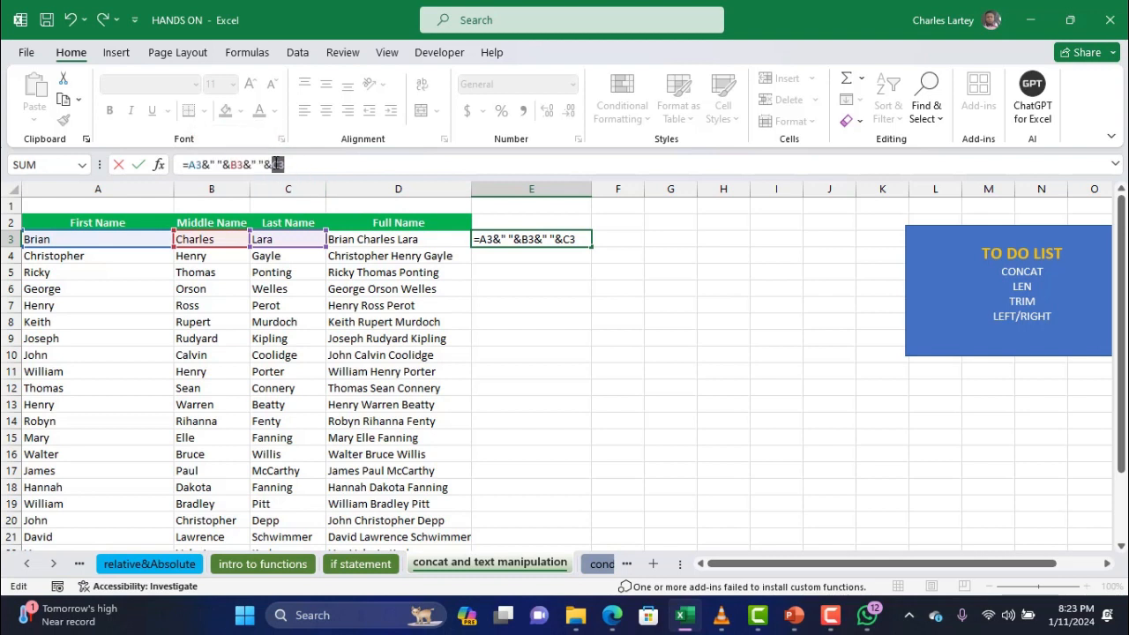
key("Return")
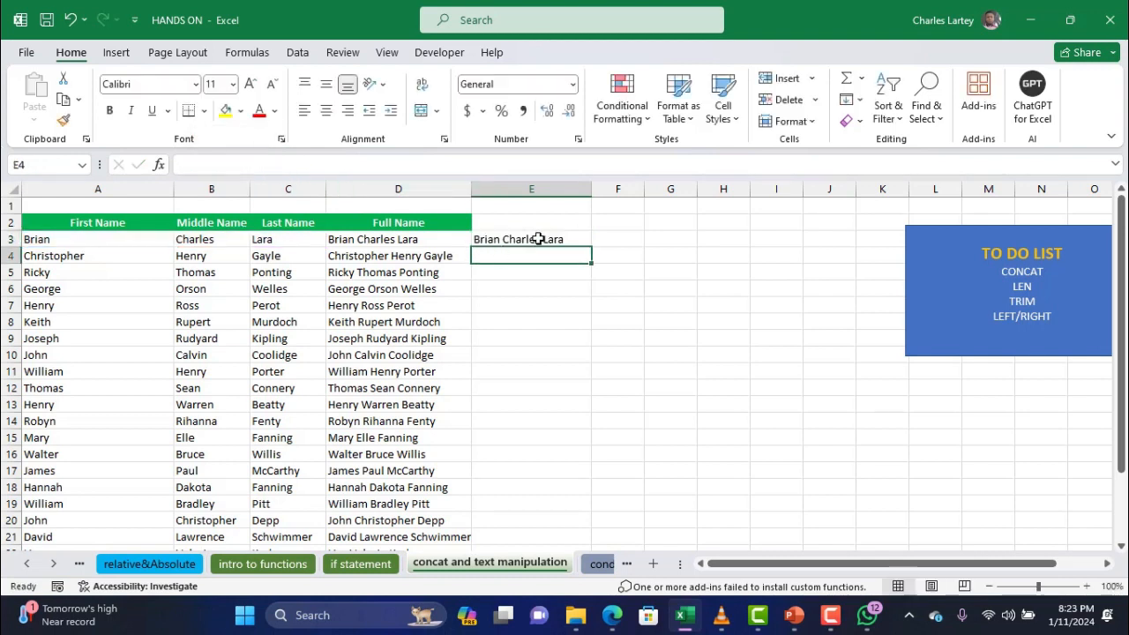
left_click(582, 240)
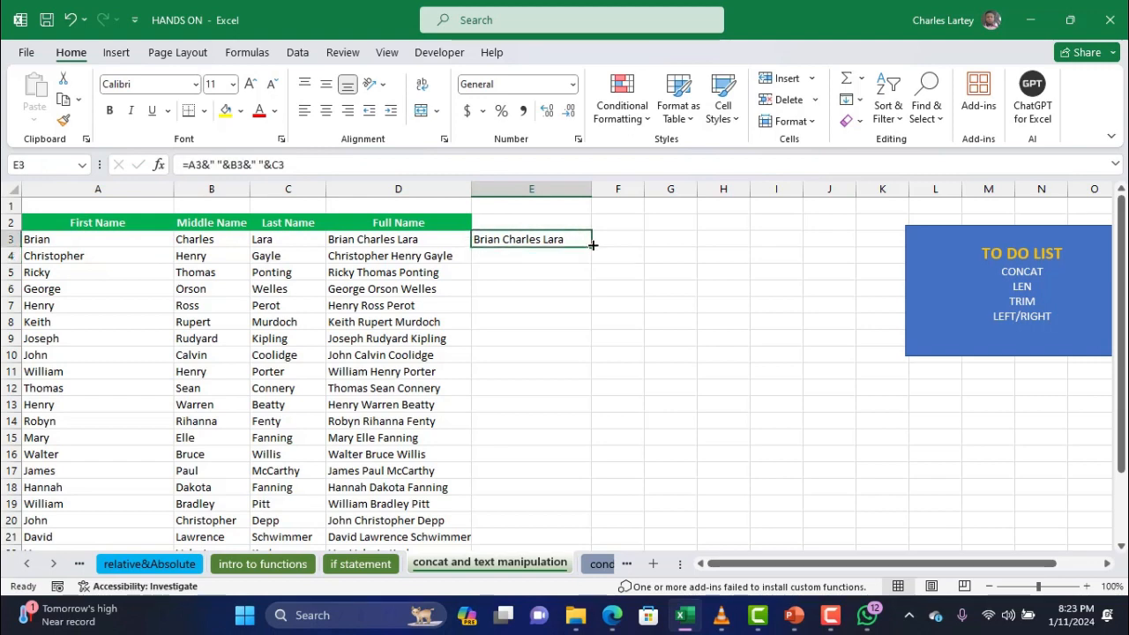
Fill the spaced full-name formula down column E and compare it with D3's CONCAT formula
double_click(592, 245)
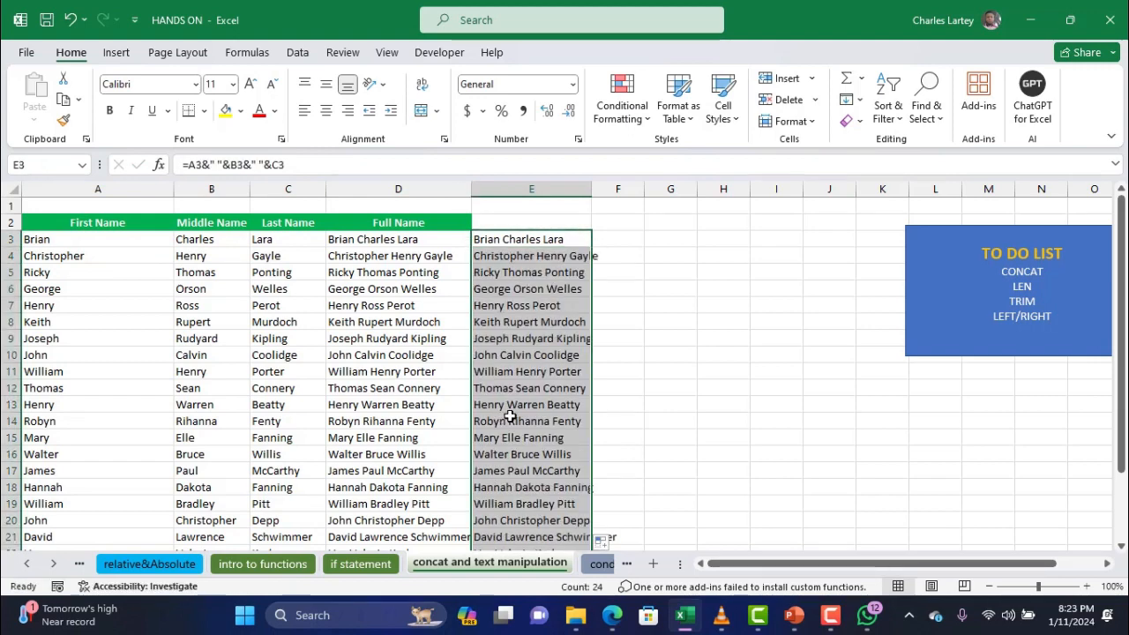
left_click(527, 369)
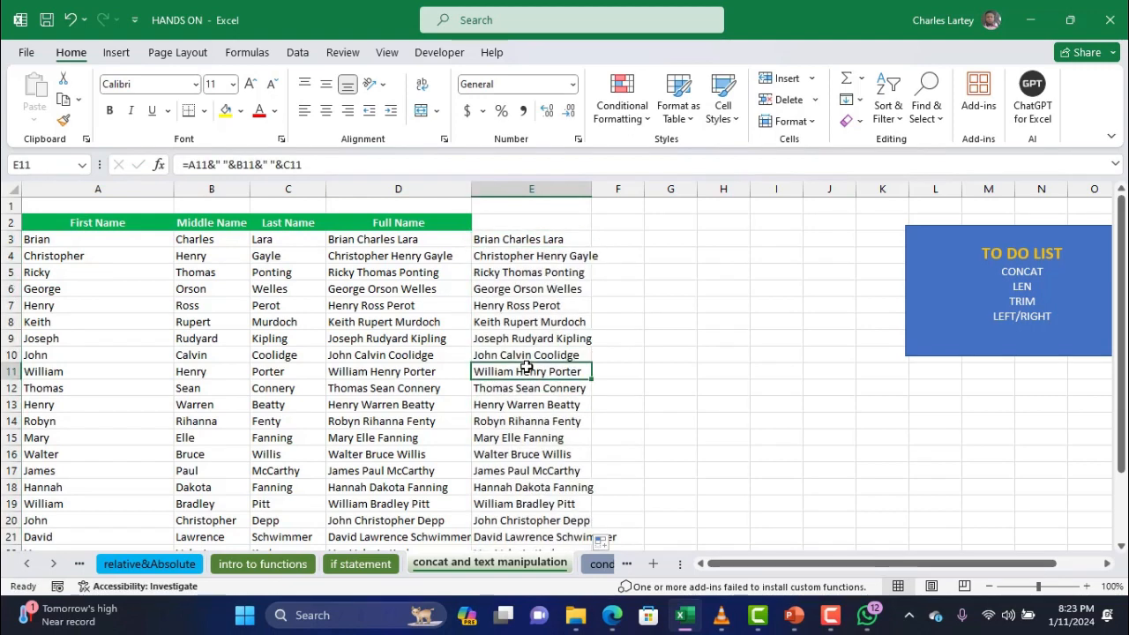
left_click(524, 251)
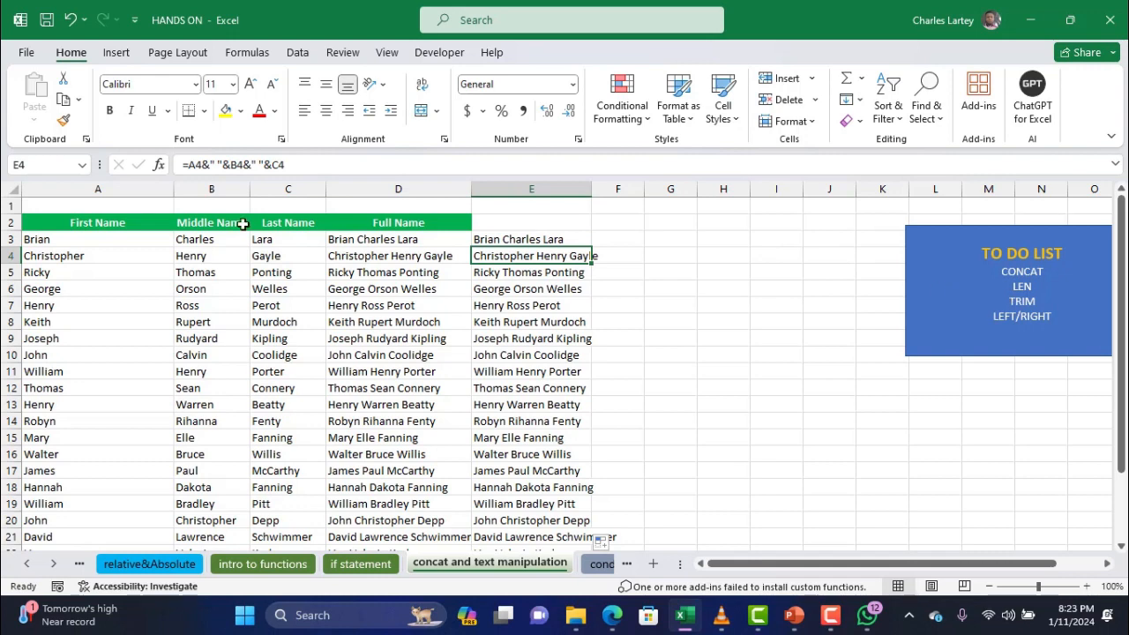
left_click(393, 236)
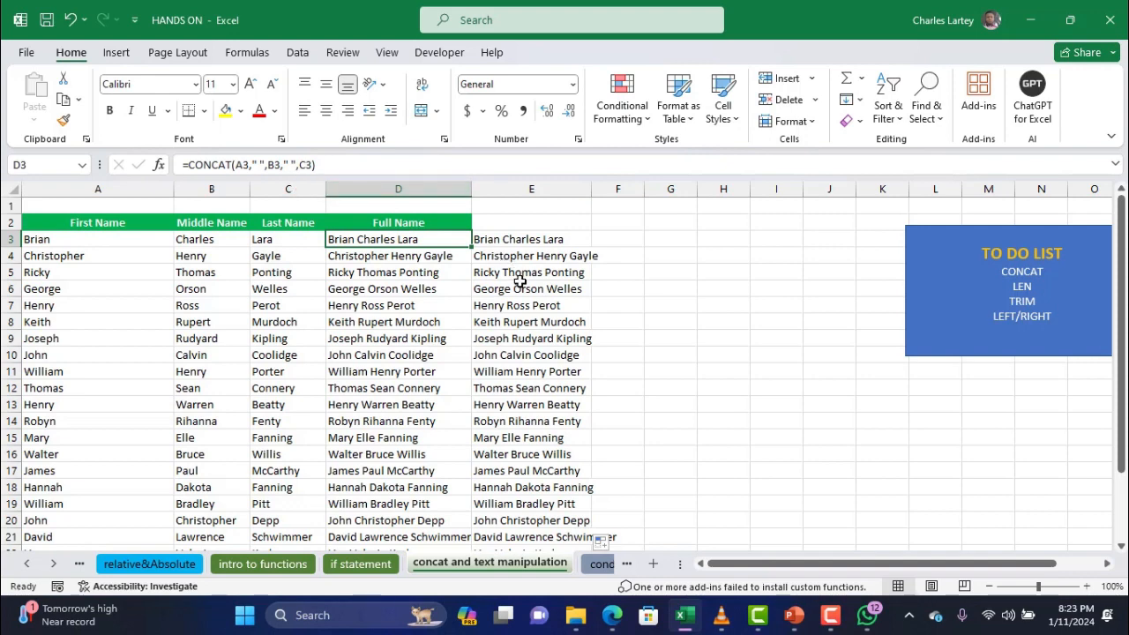
left_click(549, 240)
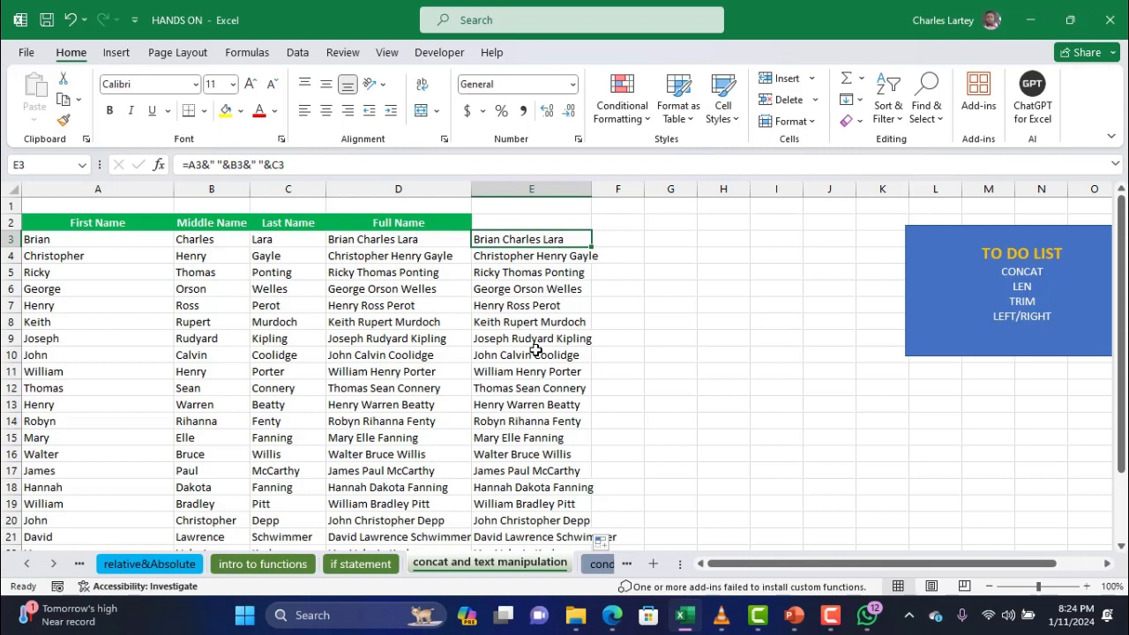
Widen column E so the full names fit
scroll(536, 350, "down", 1)
scroll(537, 350, "up", 1)
left_click(629, 247)
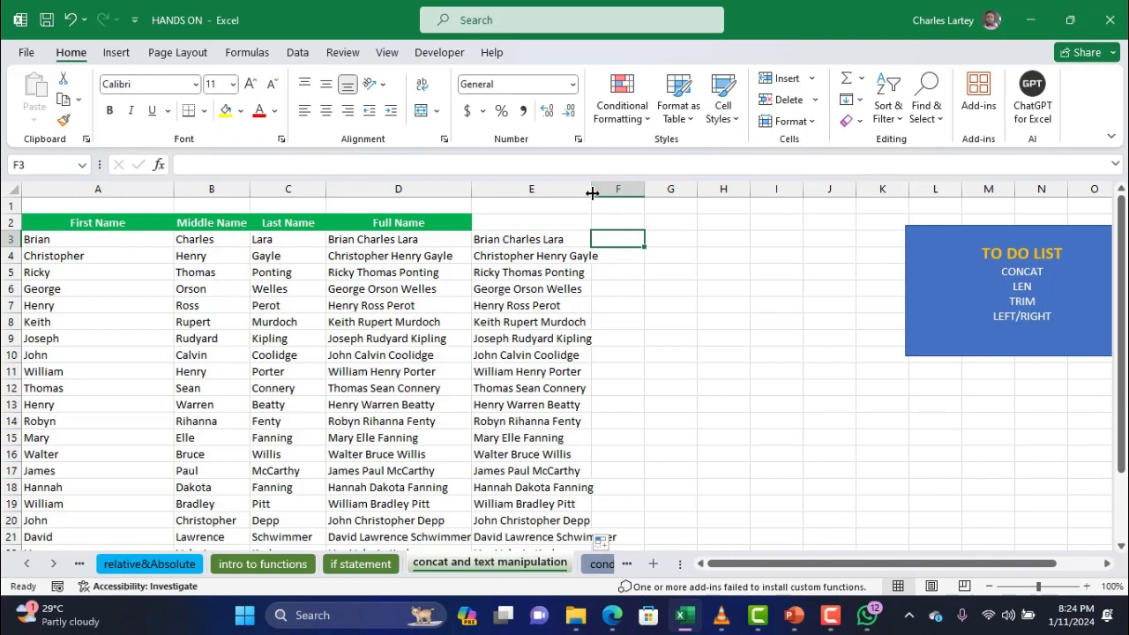
left_click_drag(592, 190, 607, 192)
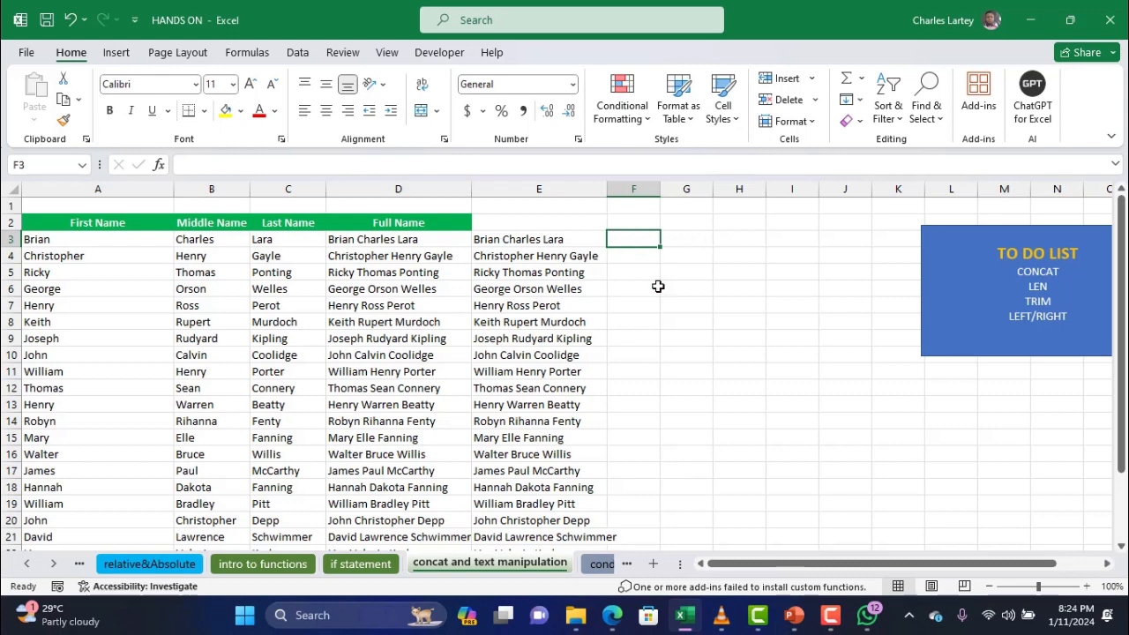
Enter =LEN(A3) in F3 and fill it down column F, checking rows 4, 5 and 8
type("=")
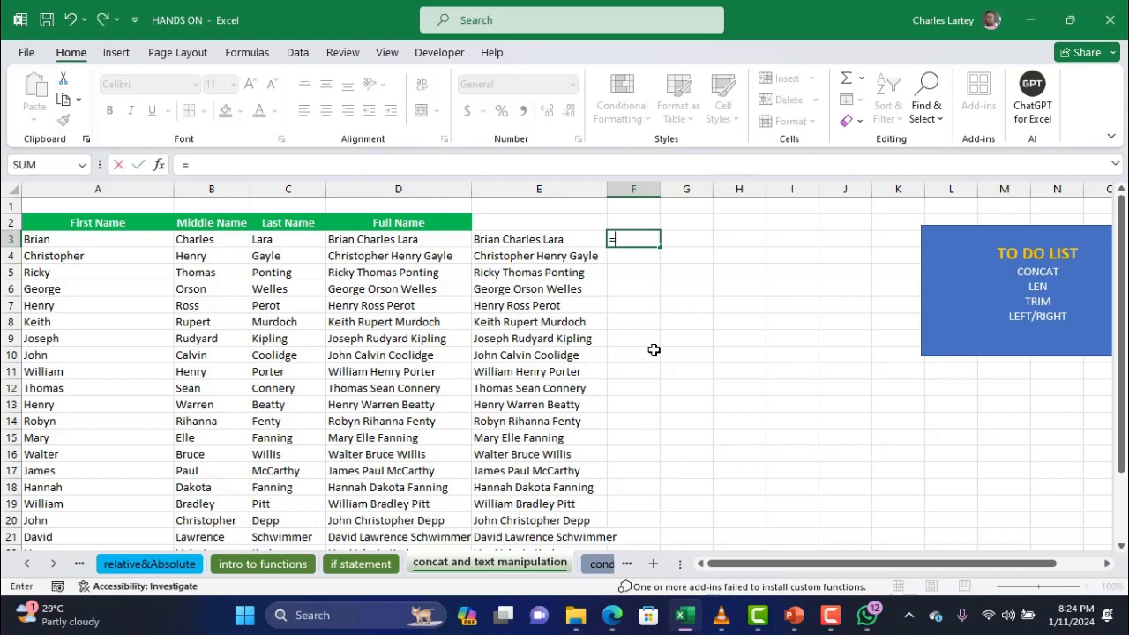
type("len")
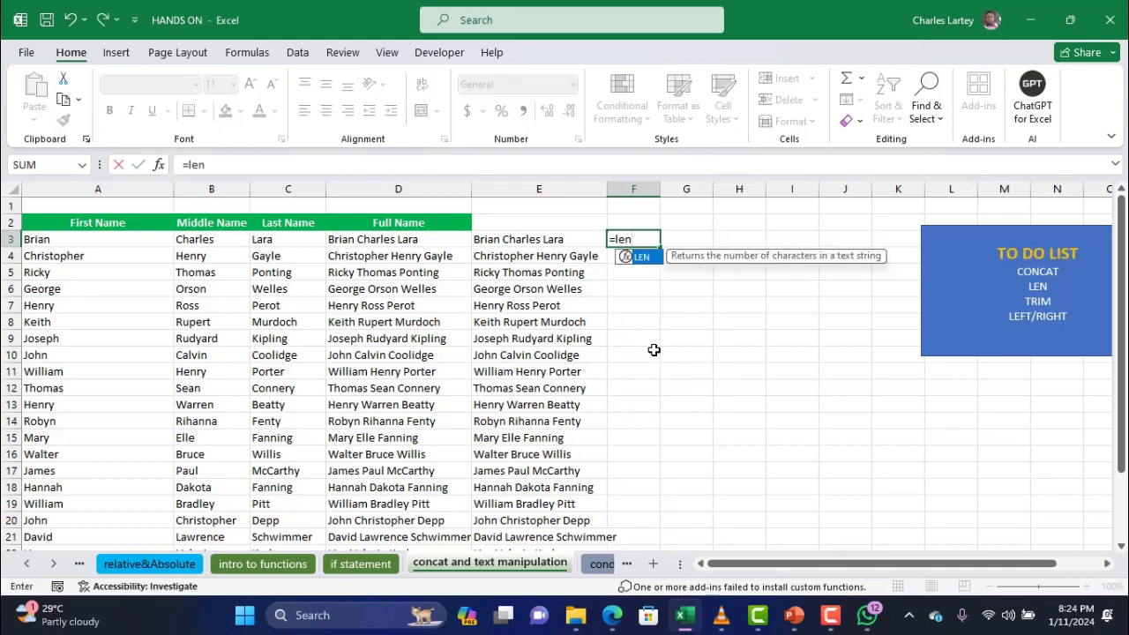
double_click(643, 259)
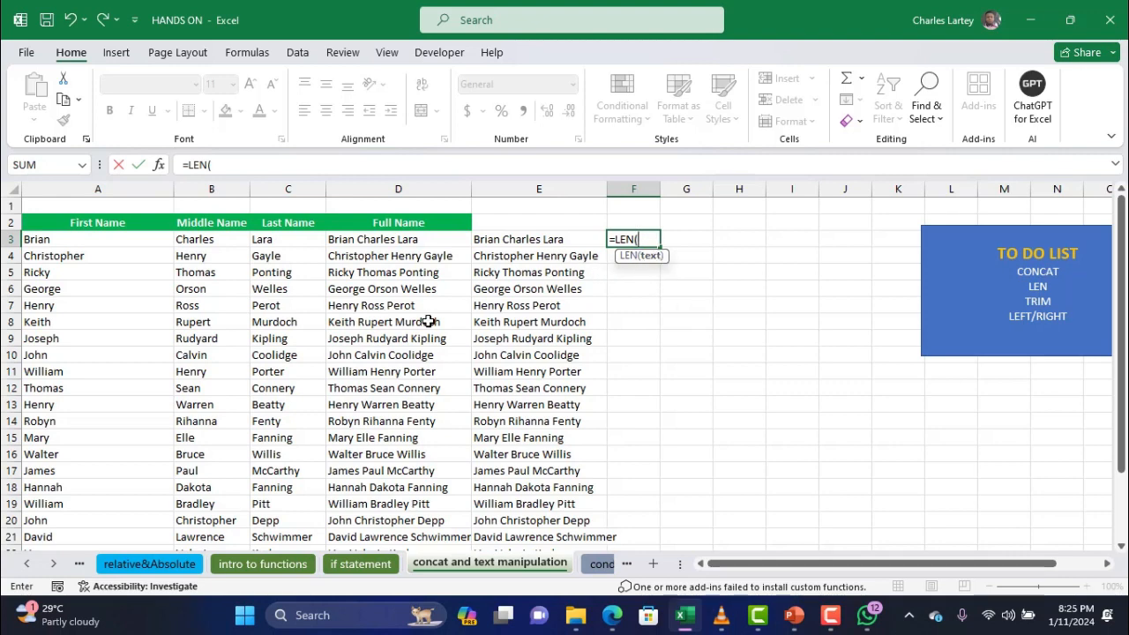
left_click(89, 243)
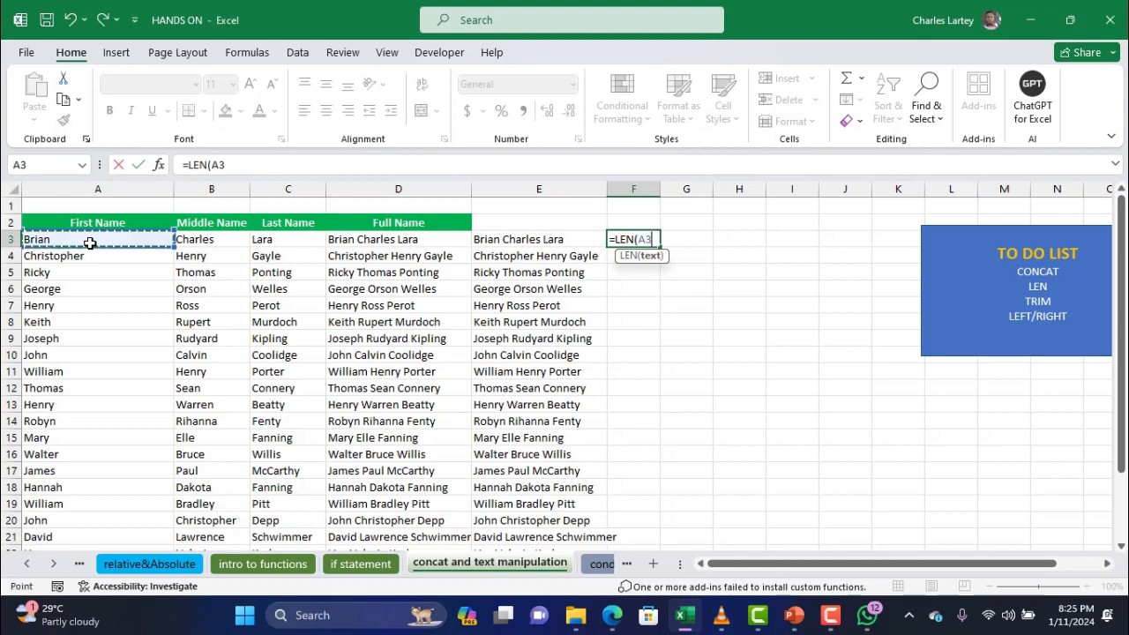
key("Return")
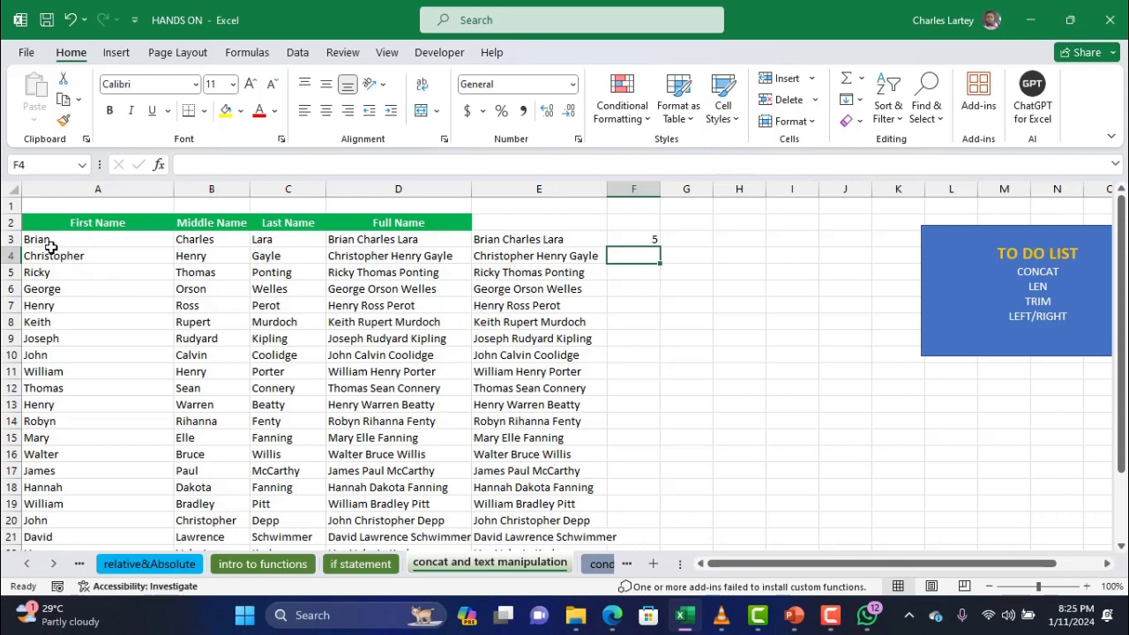
left_click(645, 240)
double_click(659, 248)
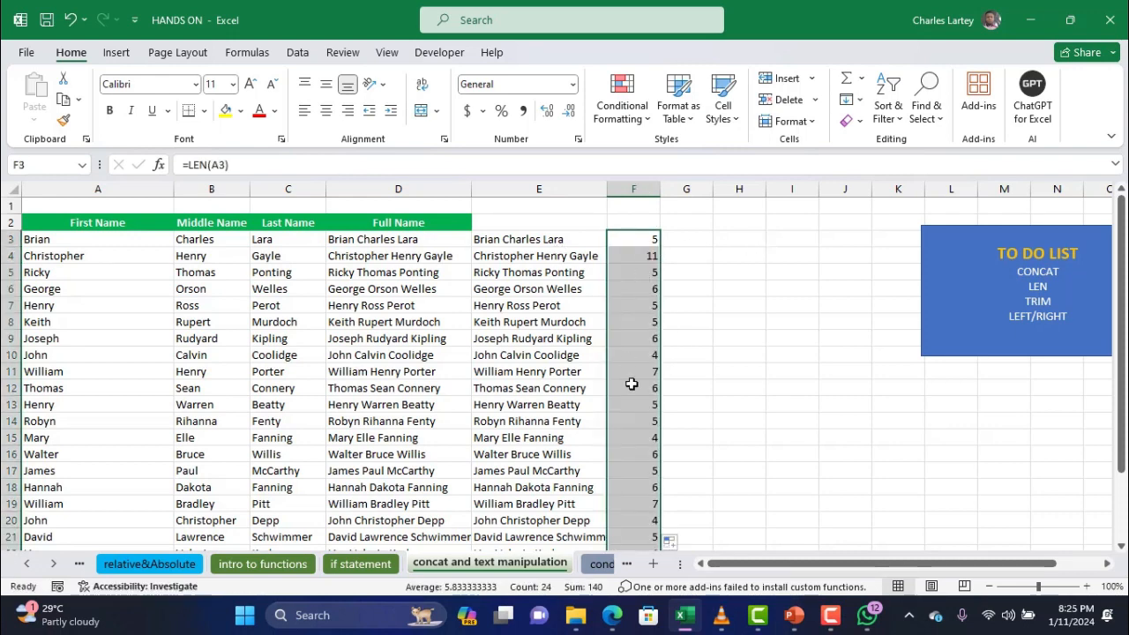
left_click(632, 255)
left_click(634, 271)
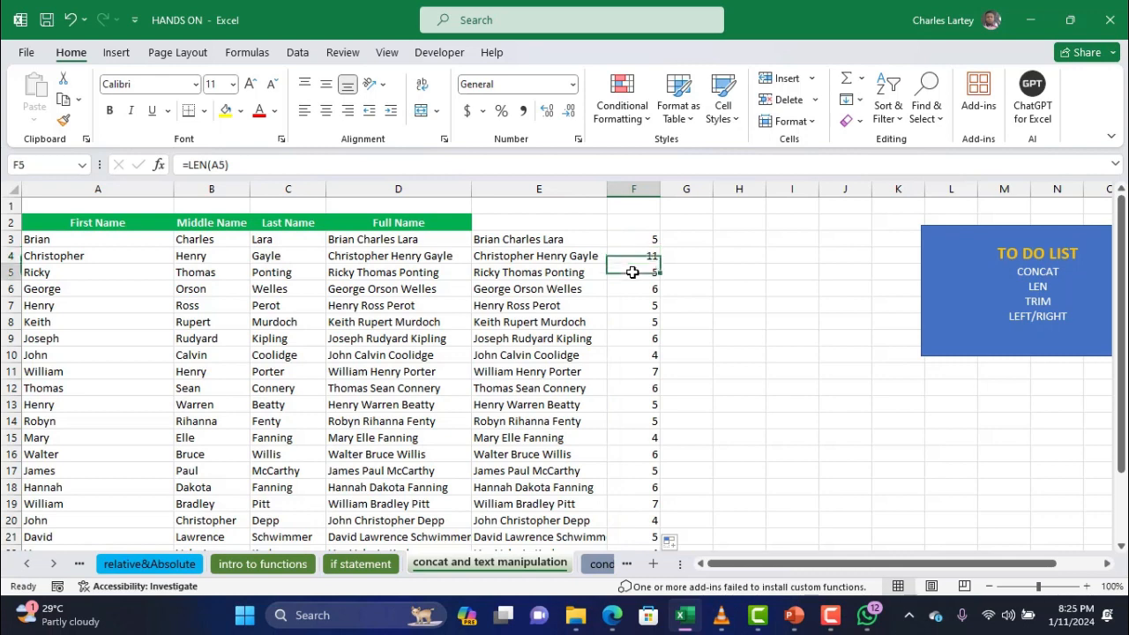
left_click(646, 322)
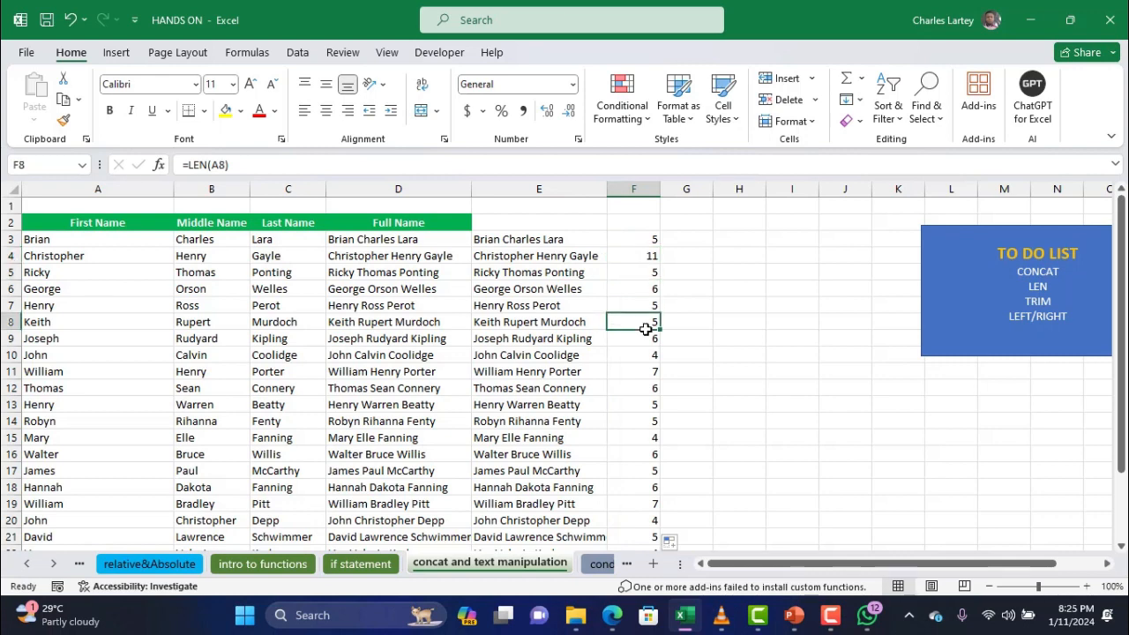
left_click(681, 242)
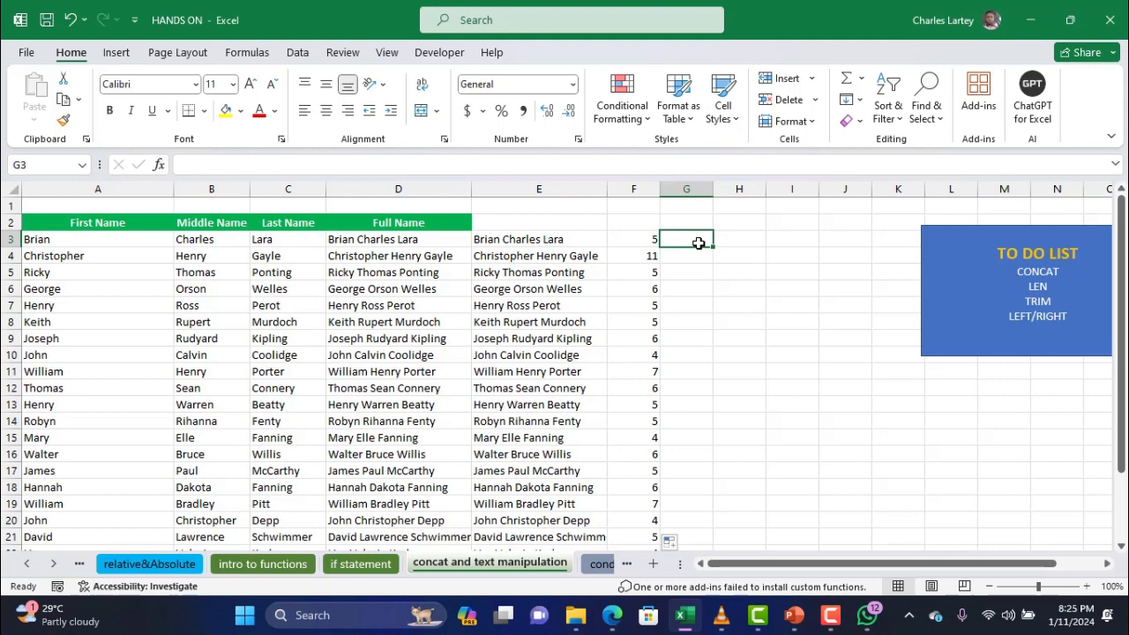
type("=")
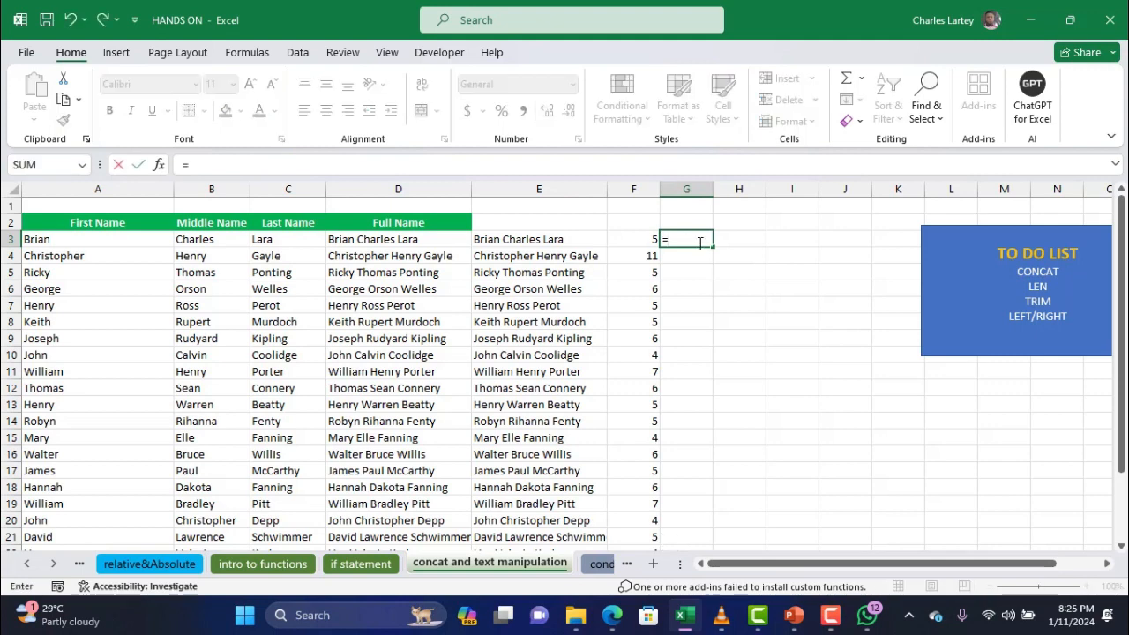
key("BackSpace")
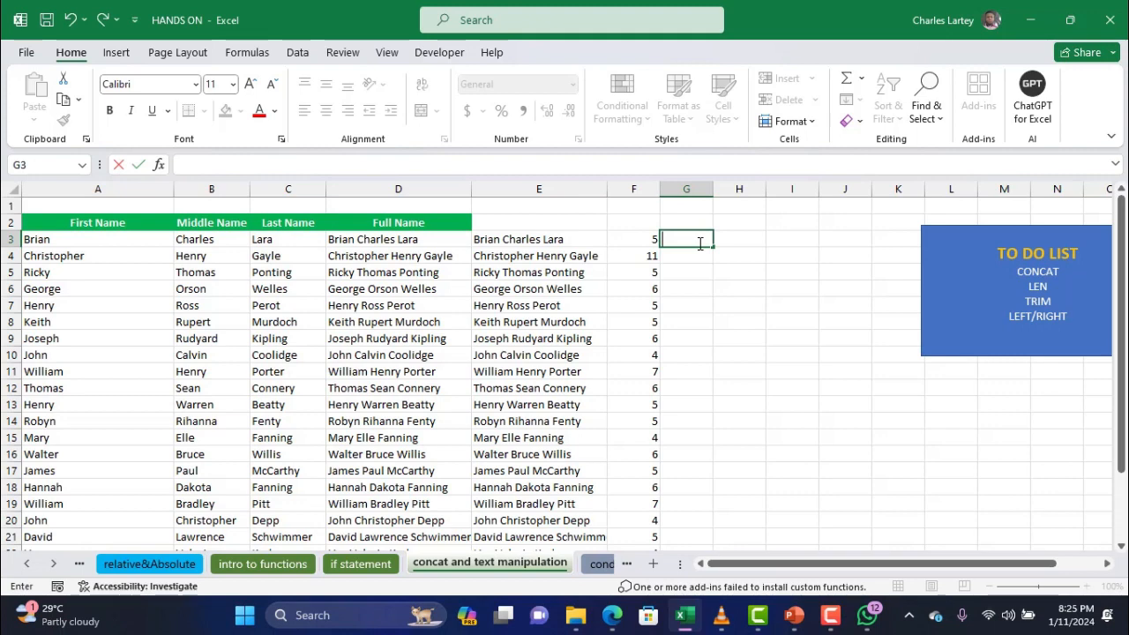
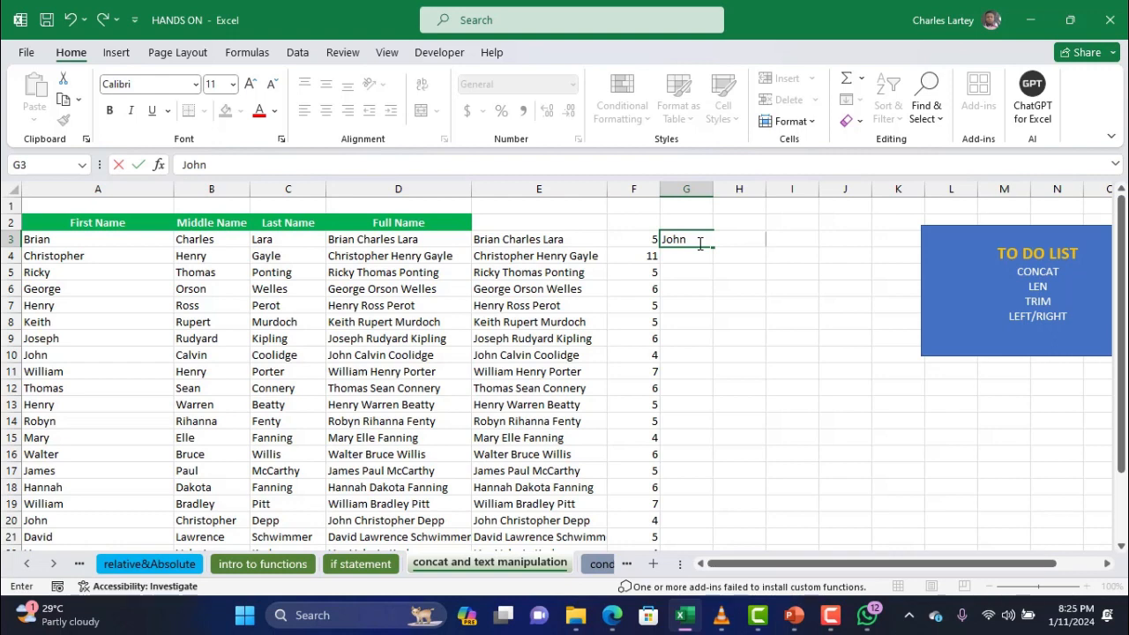
key("Return")
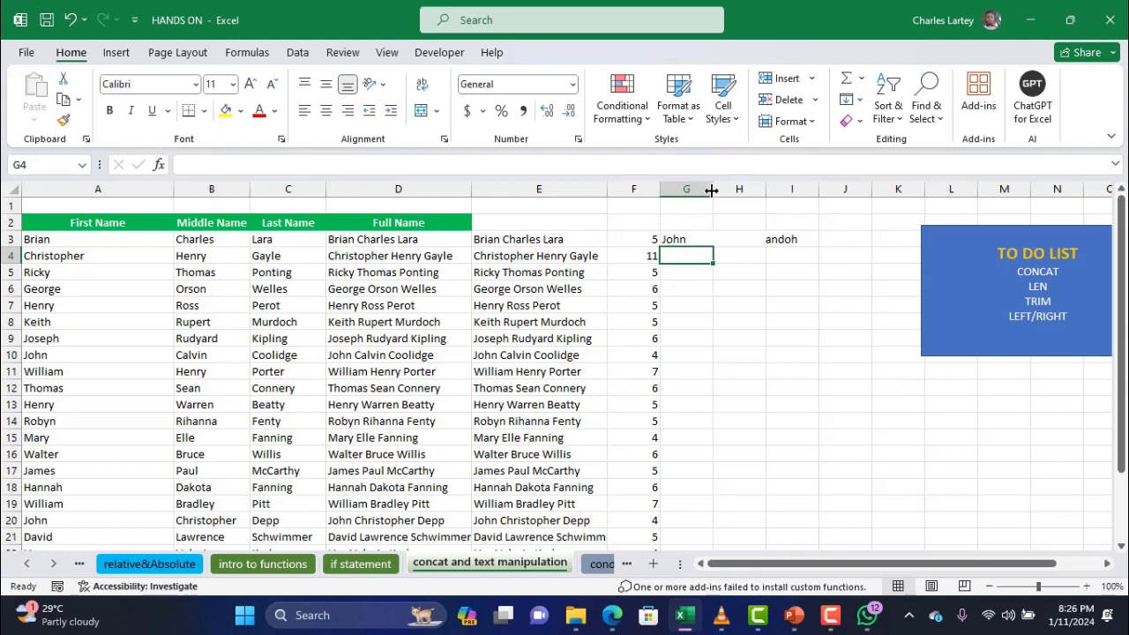
left_click_drag(713, 188, 803, 226)
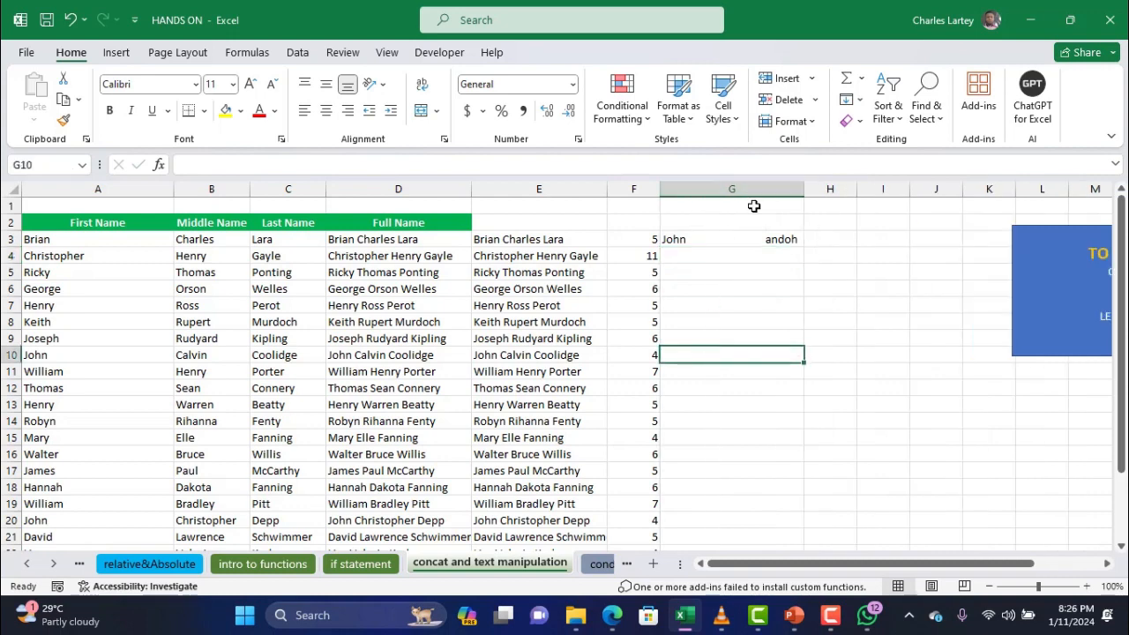
Reopen G3's spaced-out text for editing and recommit it
left_click(740, 239)
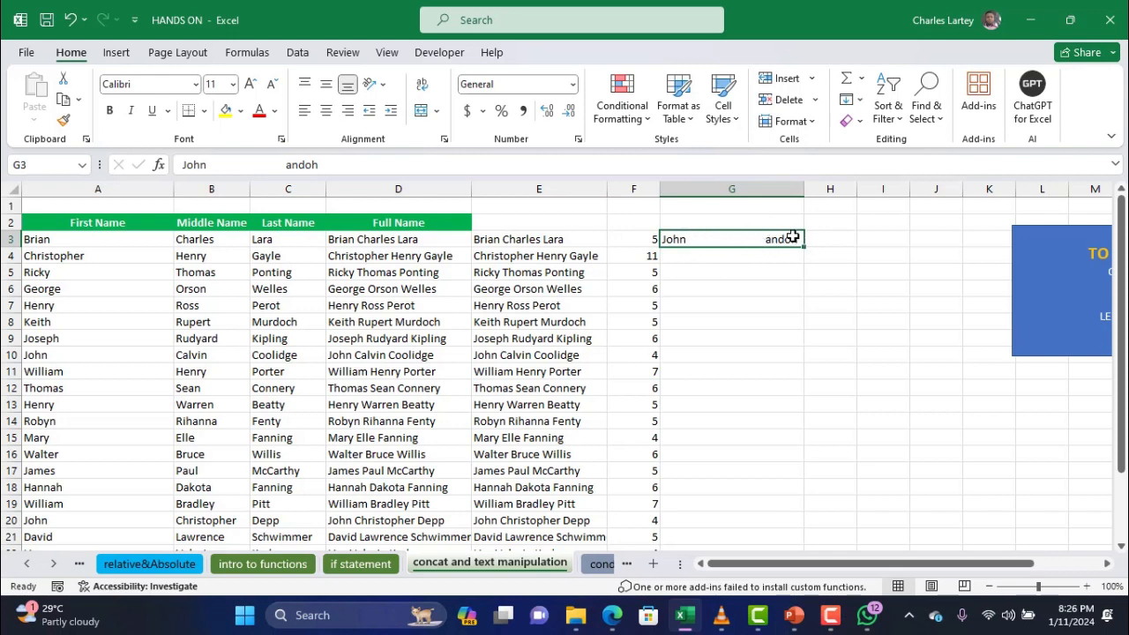
double_click(788, 239)
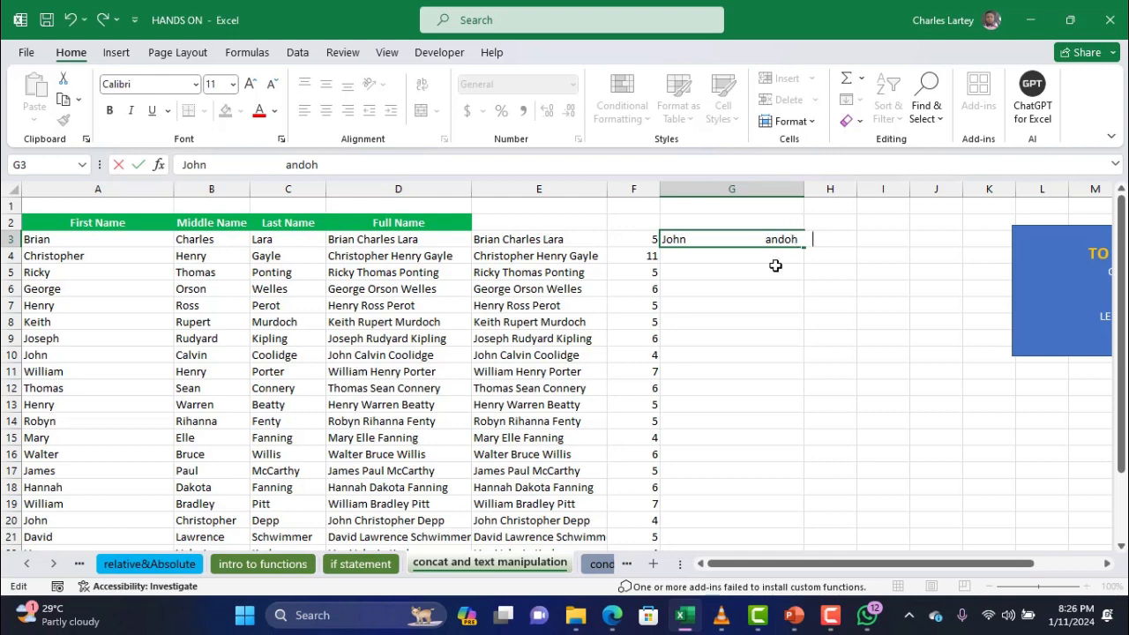
left_click(748, 284)
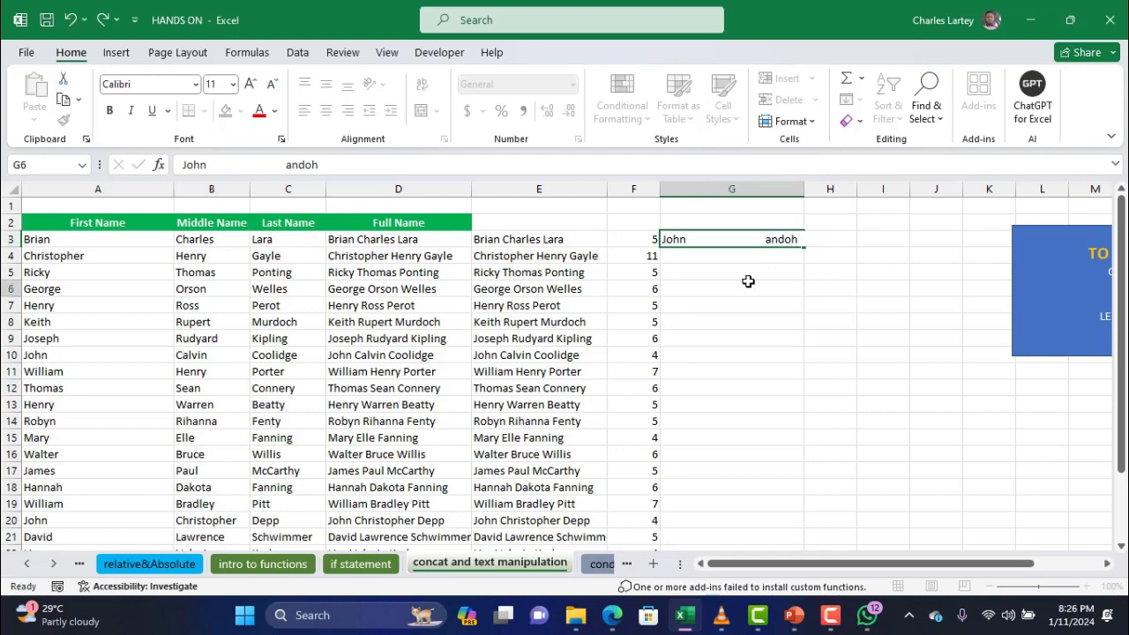
double_click(668, 239)
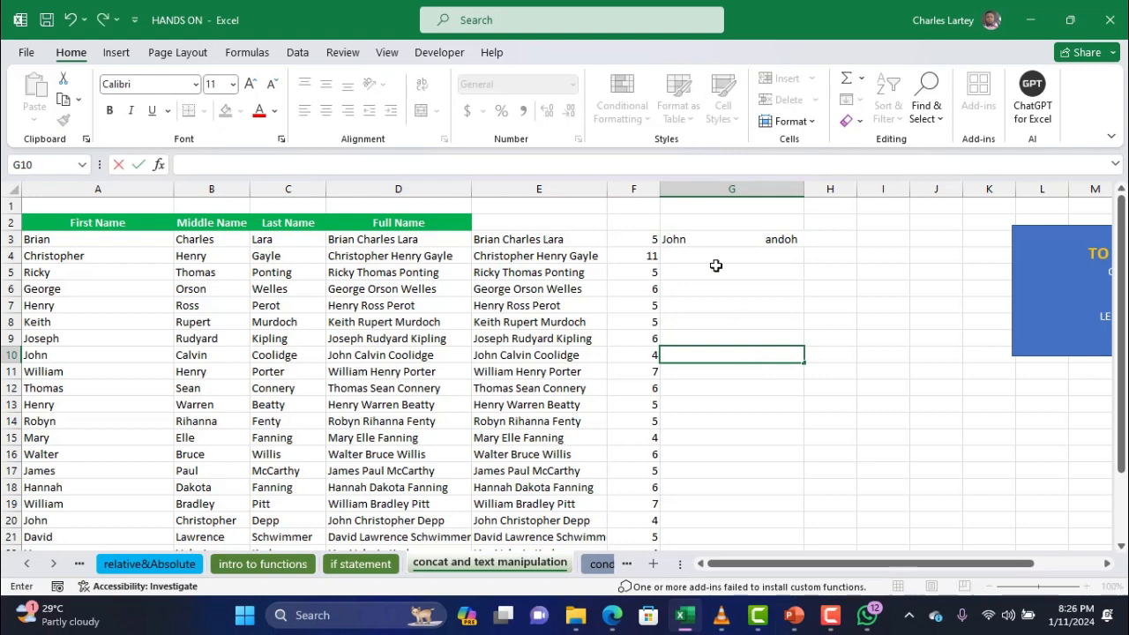
double_click(697, 240)
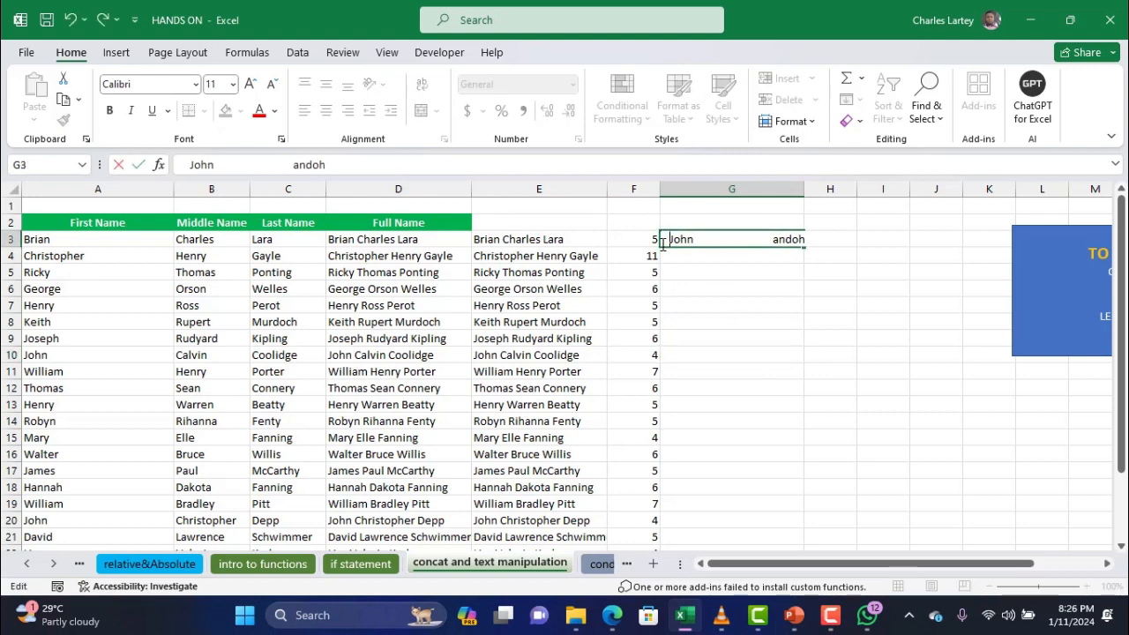
key("Return")
left_click(723, 240)
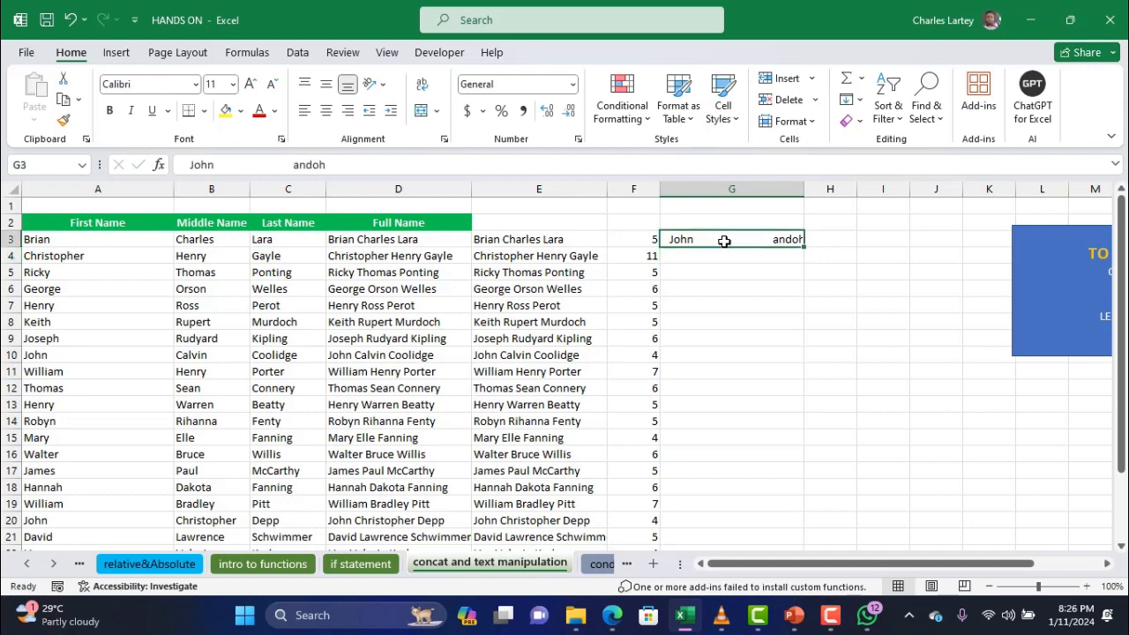
left_click(814, 239)
type("=")
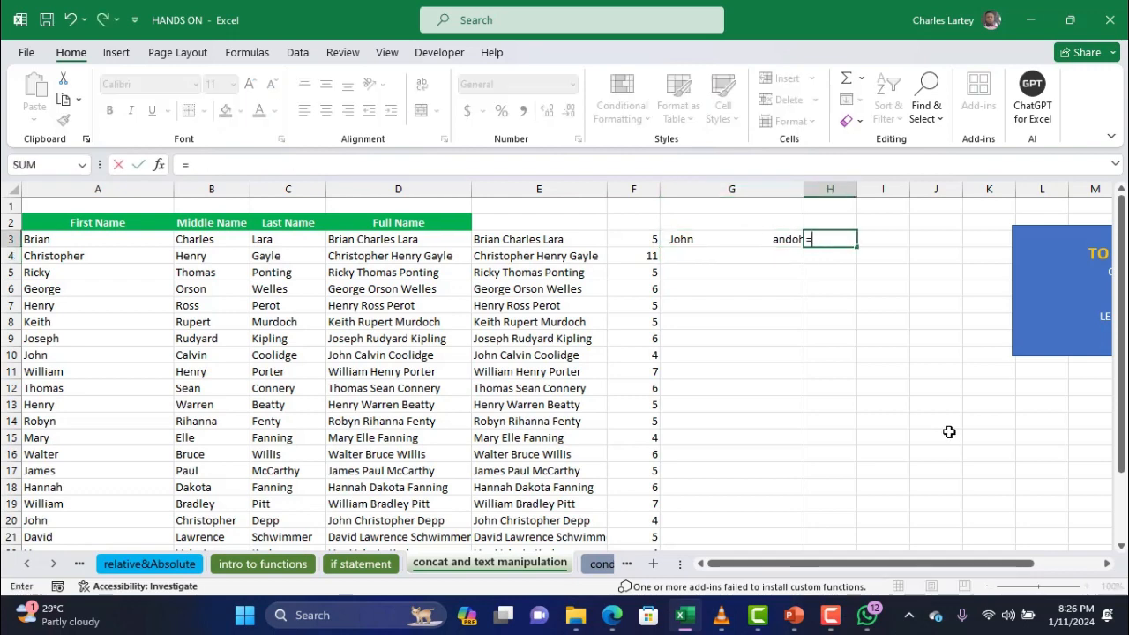
type("trim")
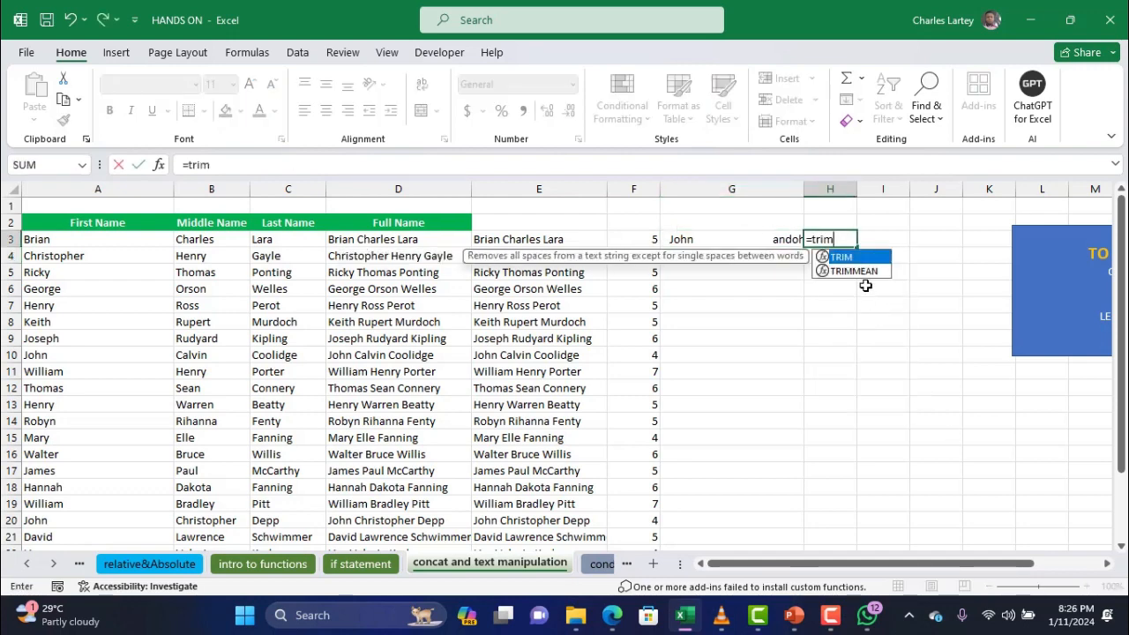
double_click(854, 257)
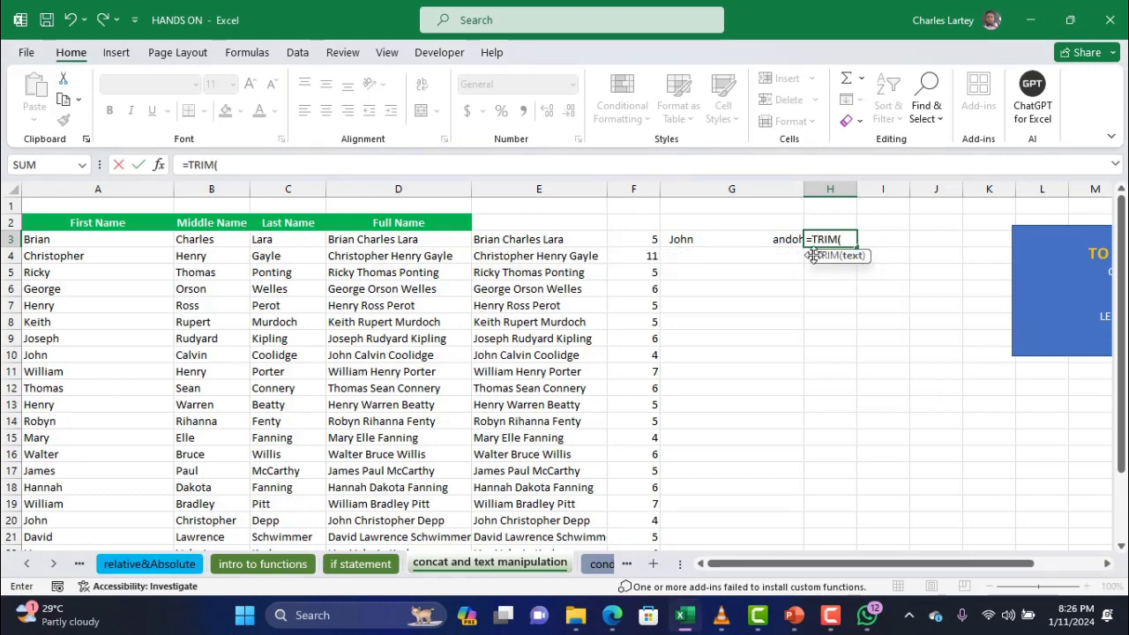
left_click(726, 239)
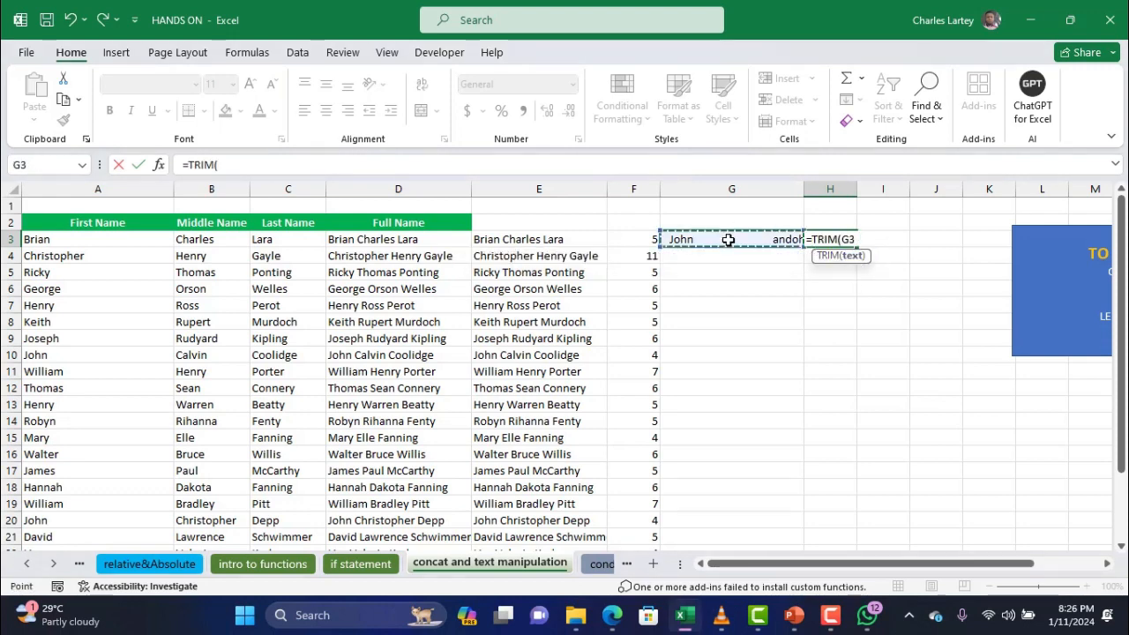
type(")")
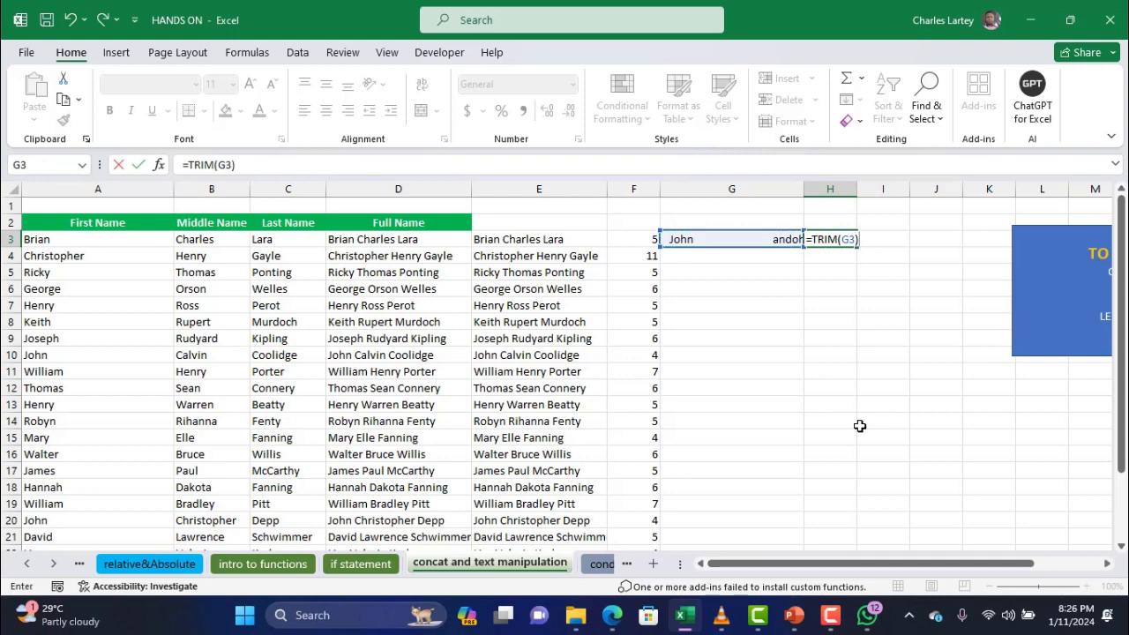
key("Return")
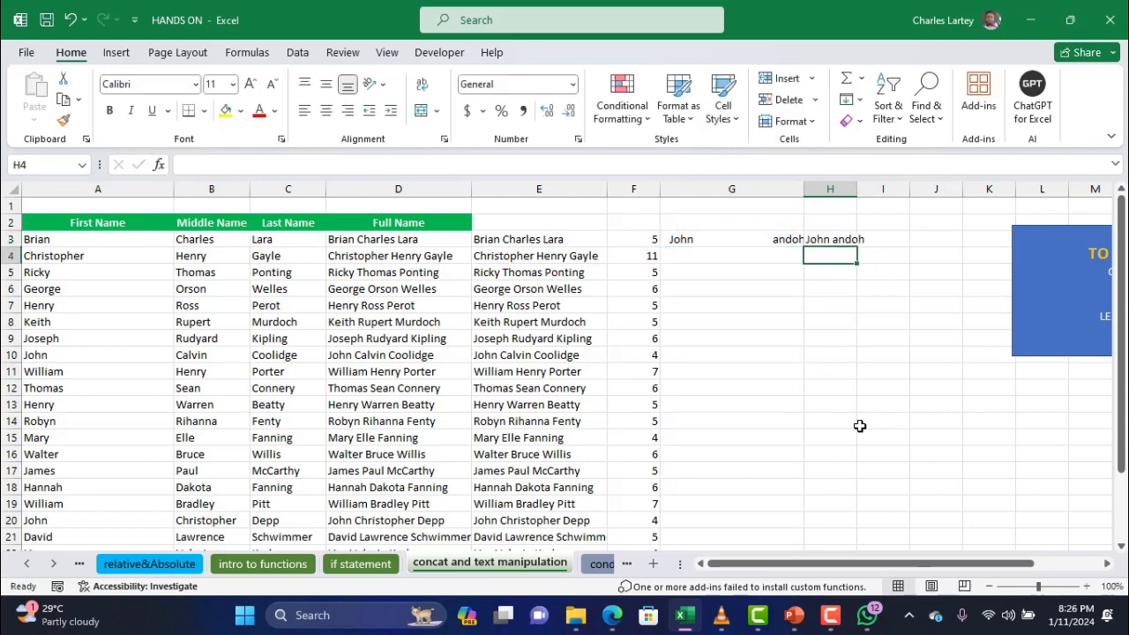
double_click(857, 192)
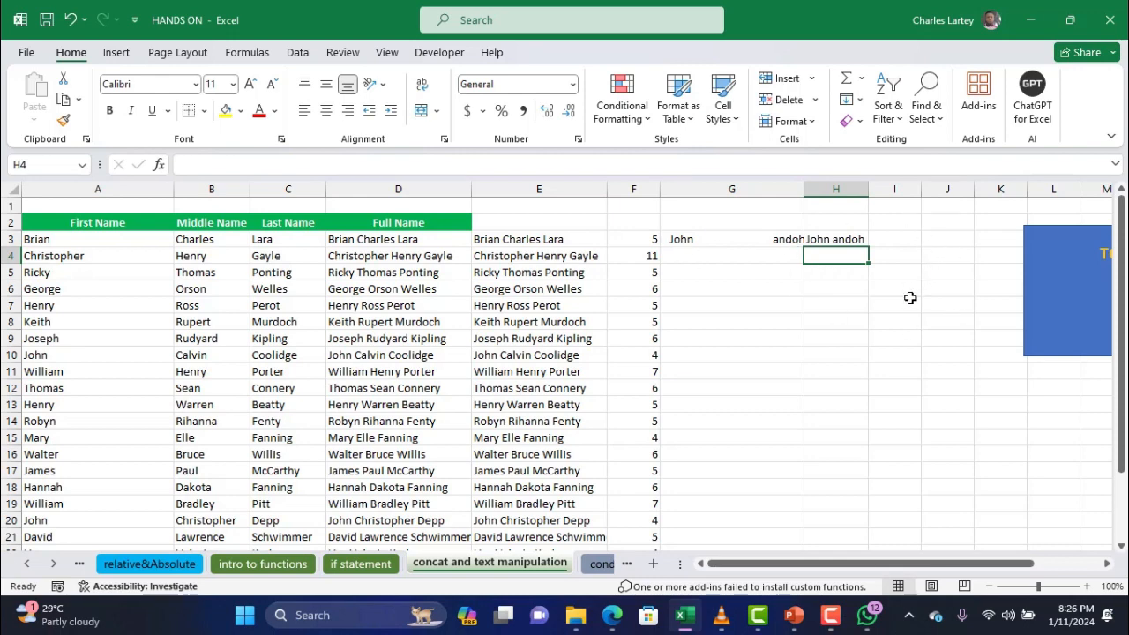
Glance at the browser meeting windows, then return to the worksheet
scroll(864, 329, "right", 2)
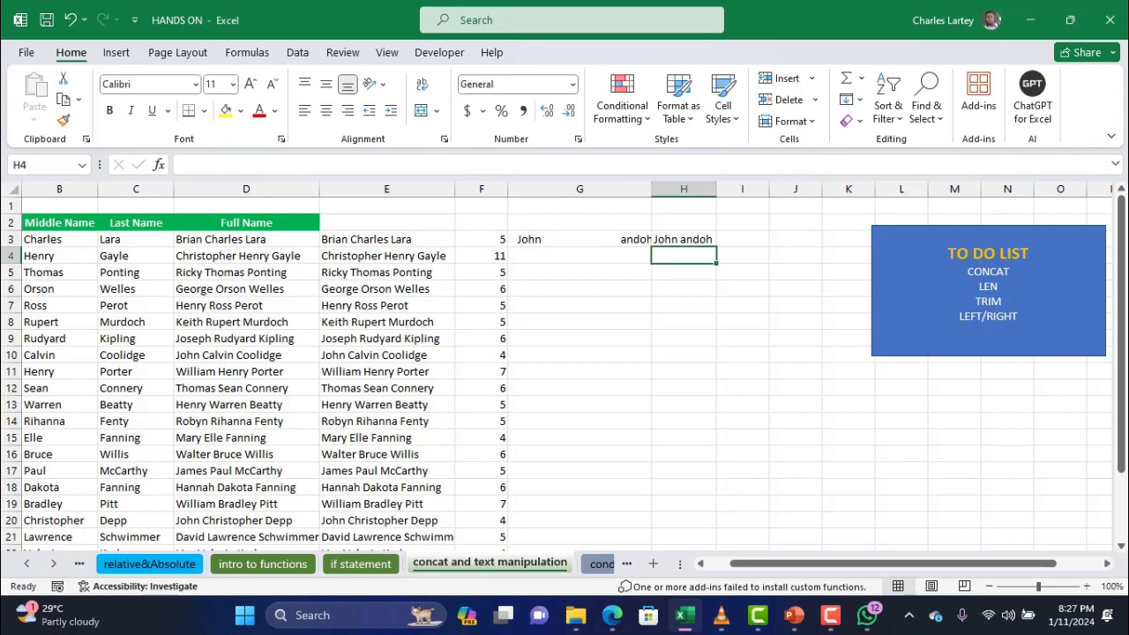
left_click(611, 615)
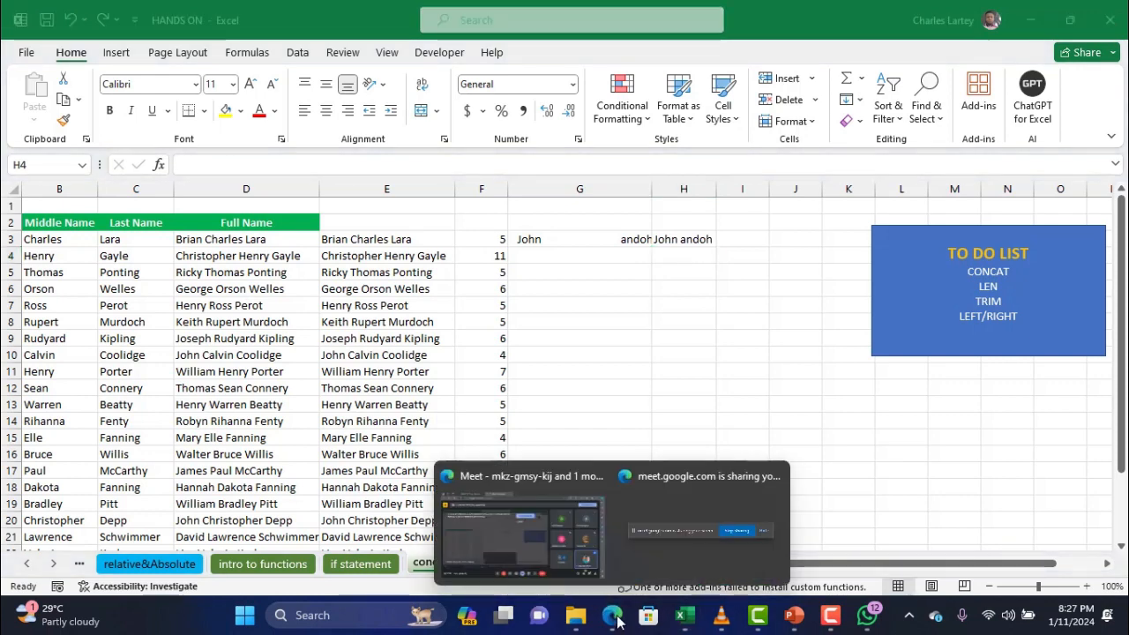
left_click(664, 253)
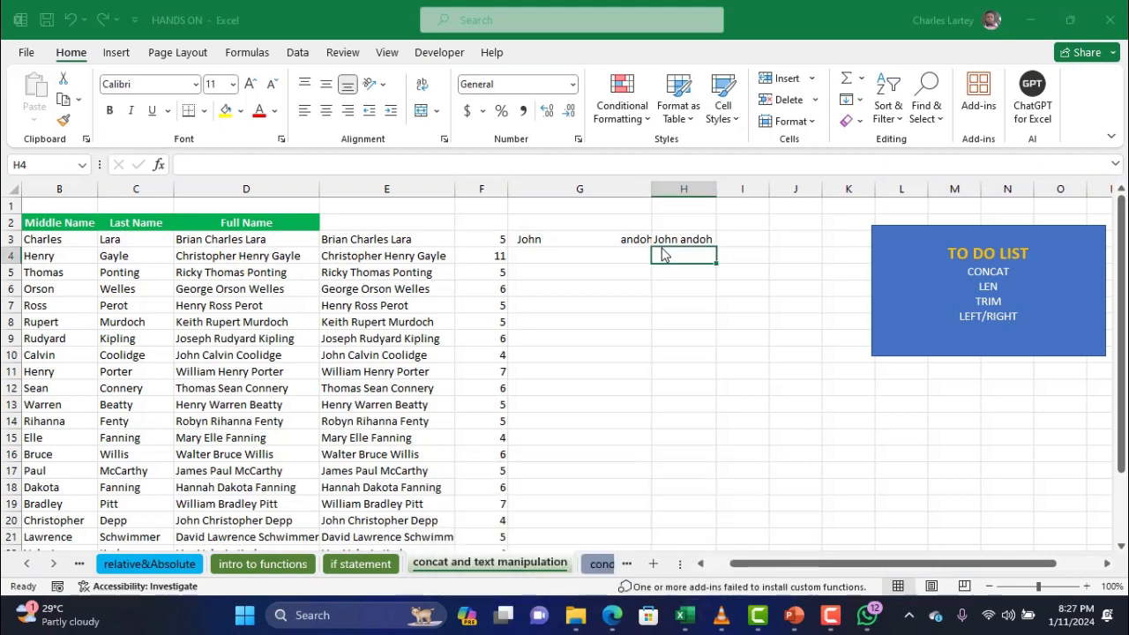
left_click(611, 262)
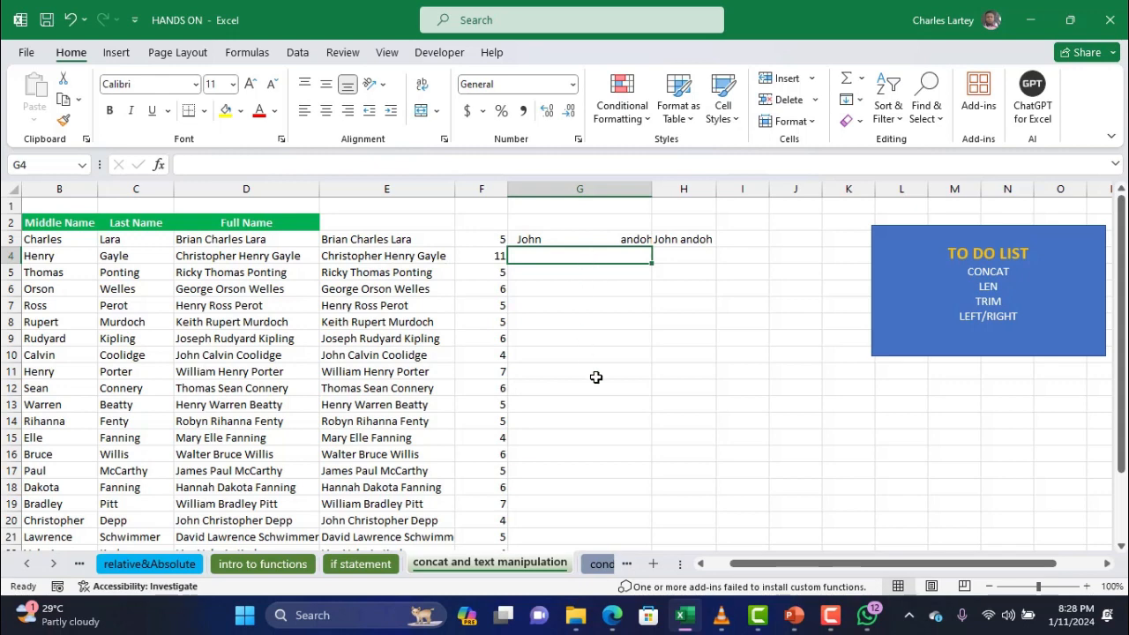
Enter =LEFT(B3,3) in G4 to pull 'Cha' from the middle name
type("=left")
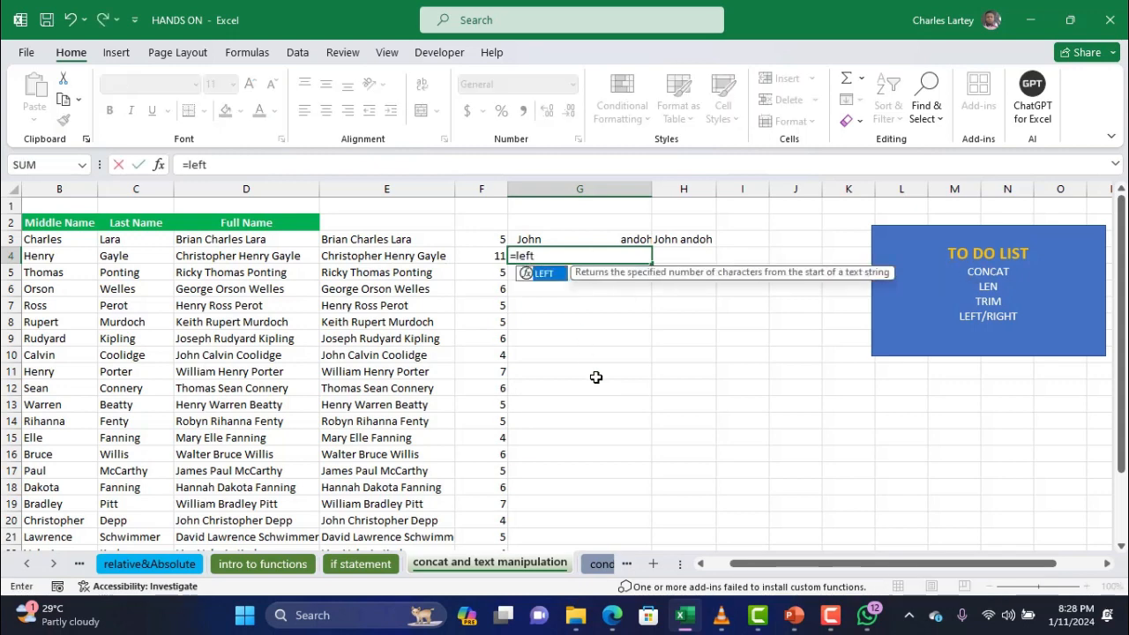
type("(")
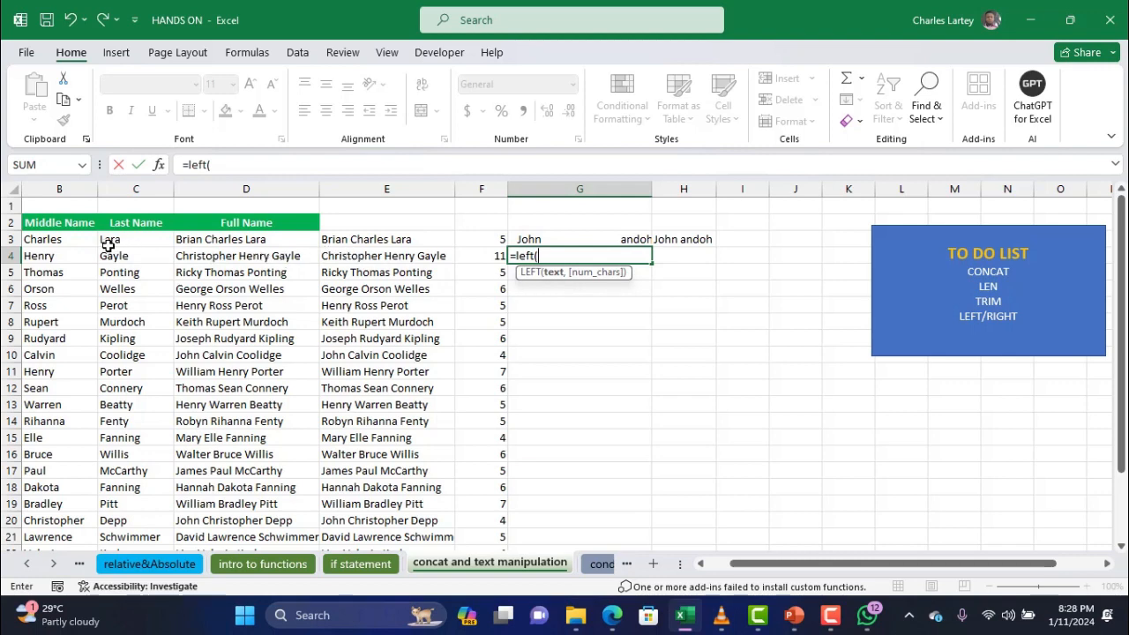
left_click(57, 243)
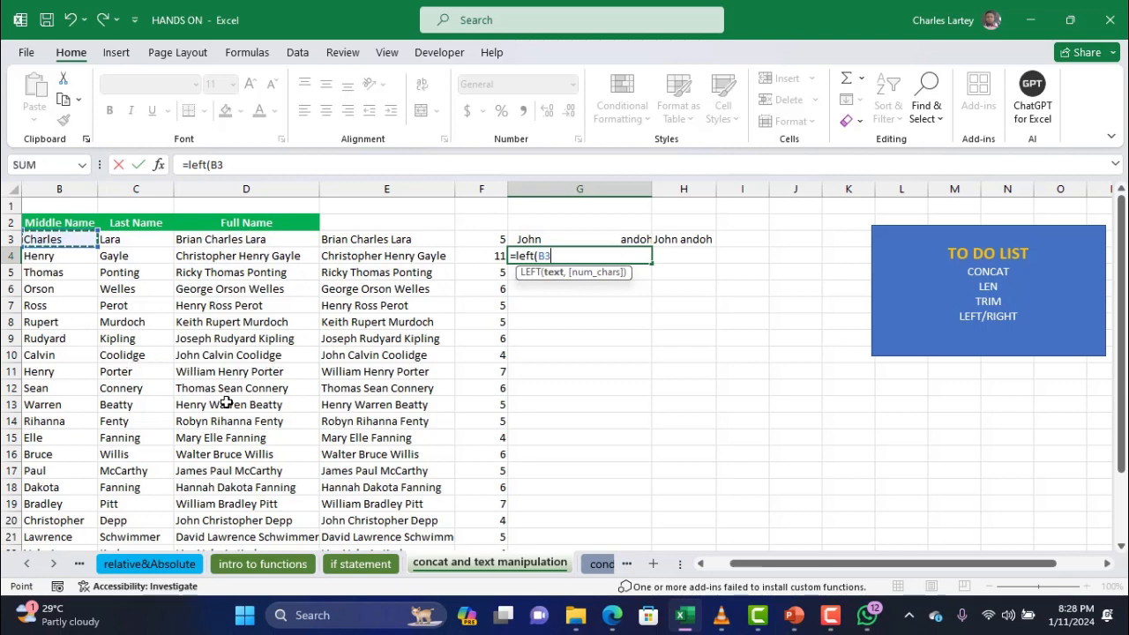
type(",3")
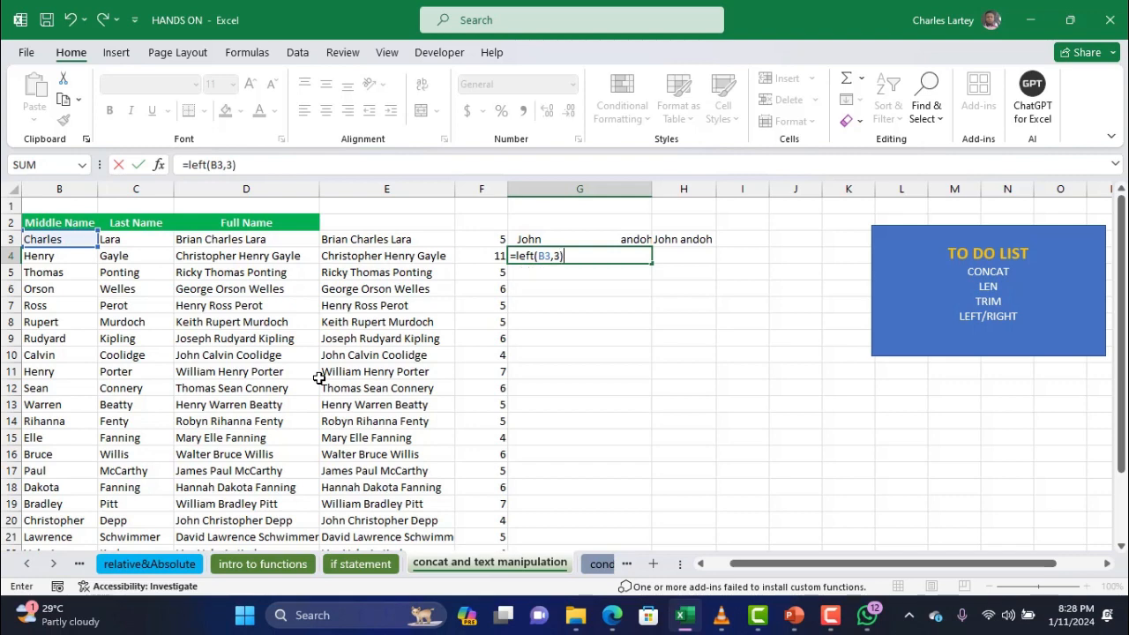
key("Return")
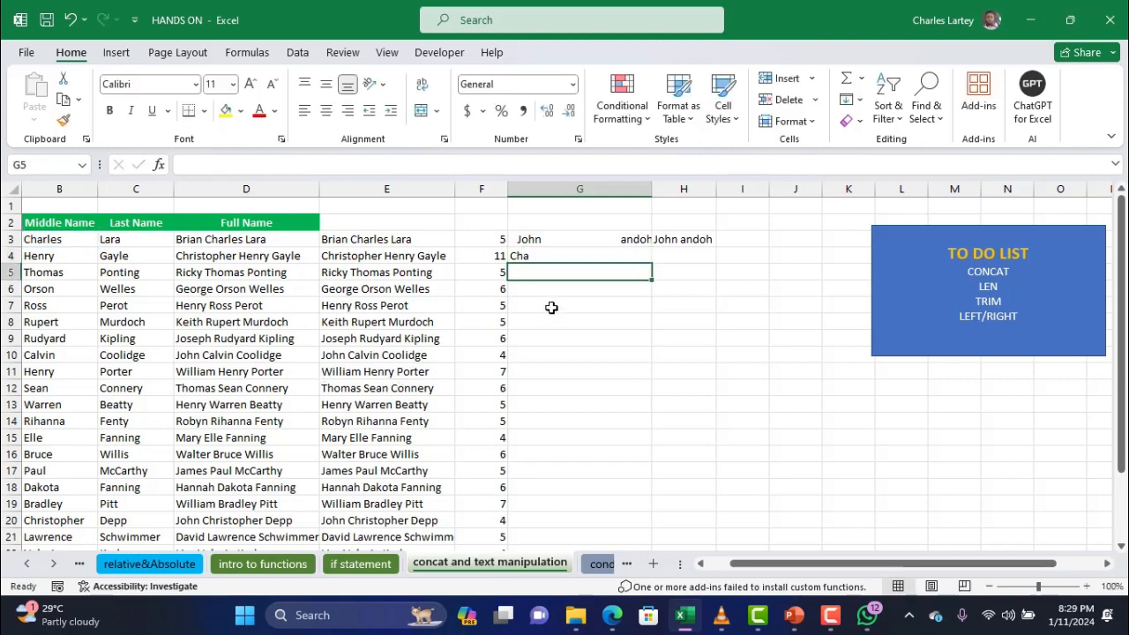
left_click(558, 256)
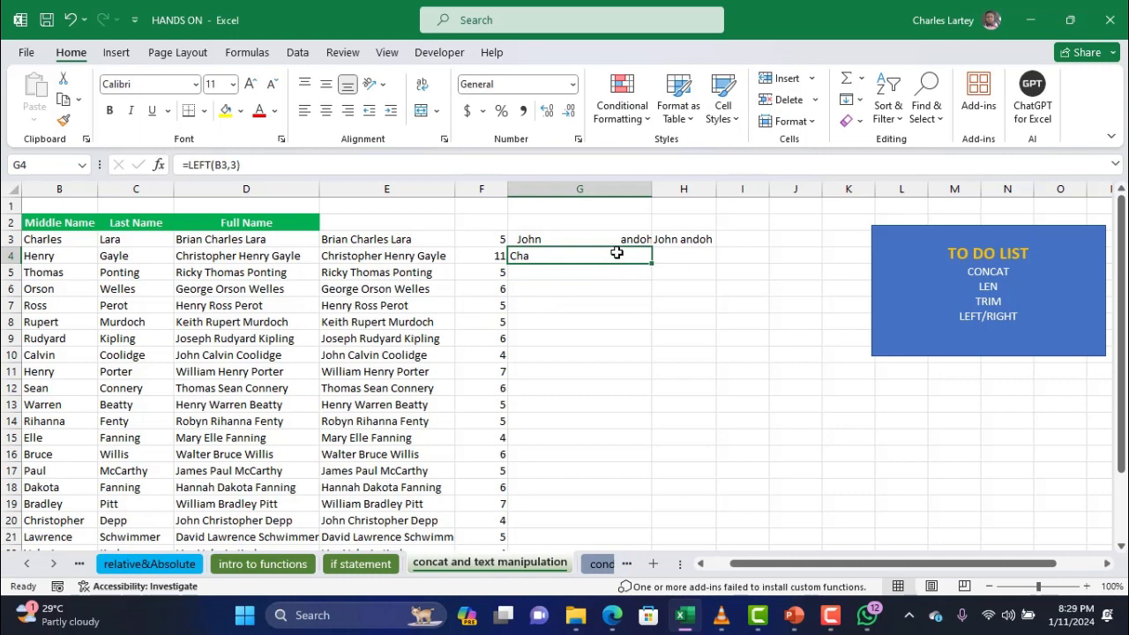
scroll(657, 289, "left", 3)
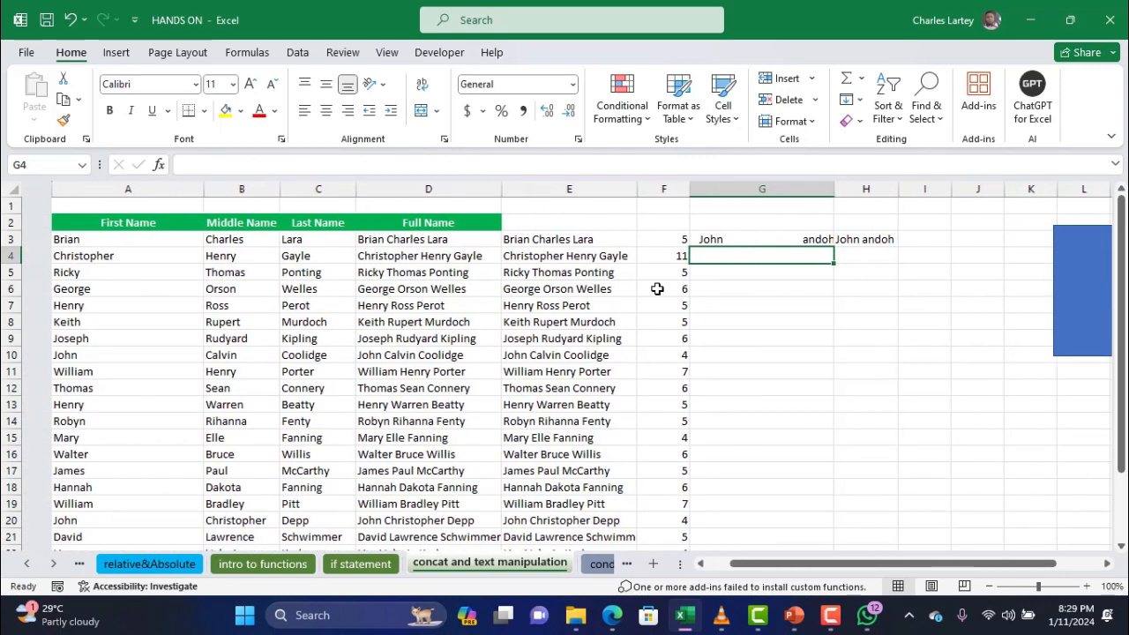
Clear G3 and H3 and narrow column G back down
scroll(657, 289, "right", 2)
scroll(657, 288, "left", 3)
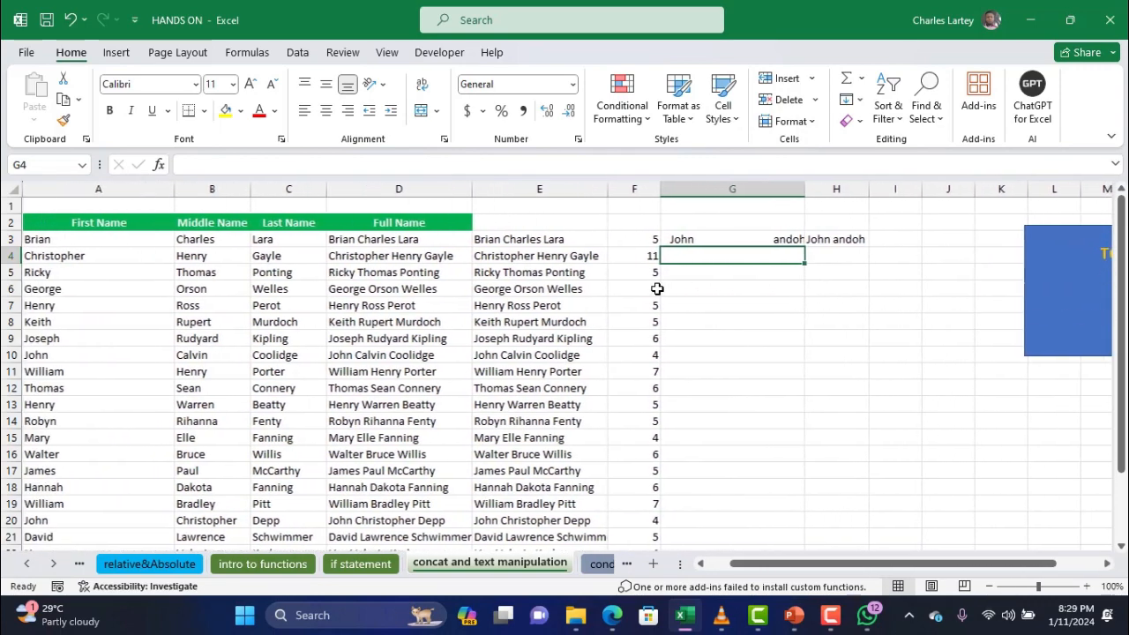
left_click(696, 236)
left_click_drag(696, 237, 847, 236)
key("Delete")
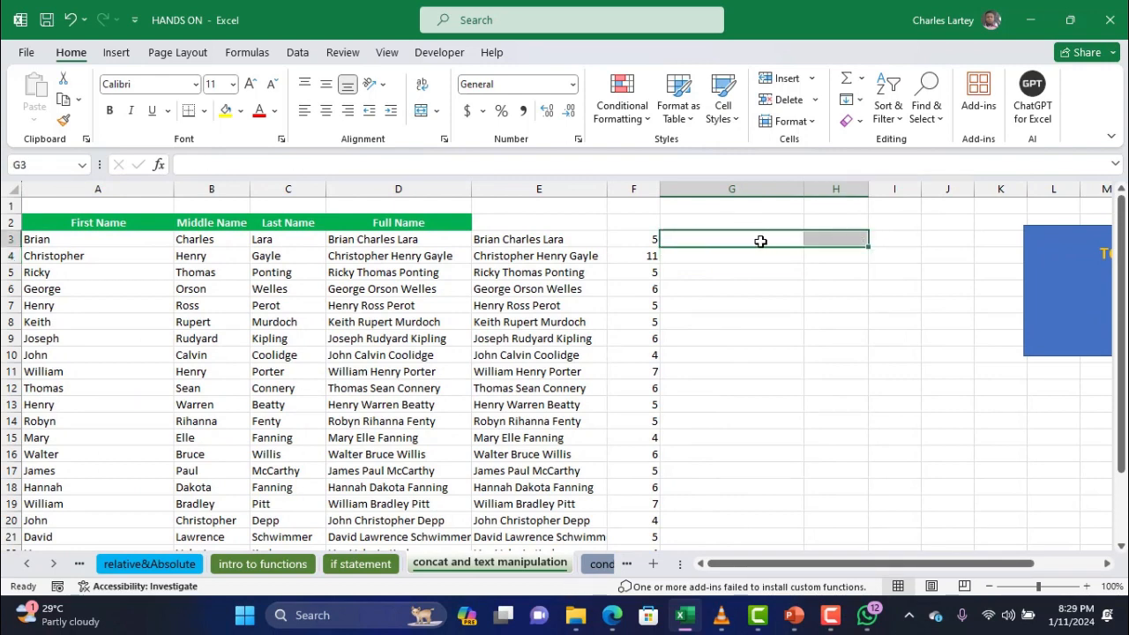
left_click(757, 242)
left_click_drag(804, 188, 736, 192)
Enter =LEFT(A3,2) in G3 and fill it down column G to row 26
type("=")
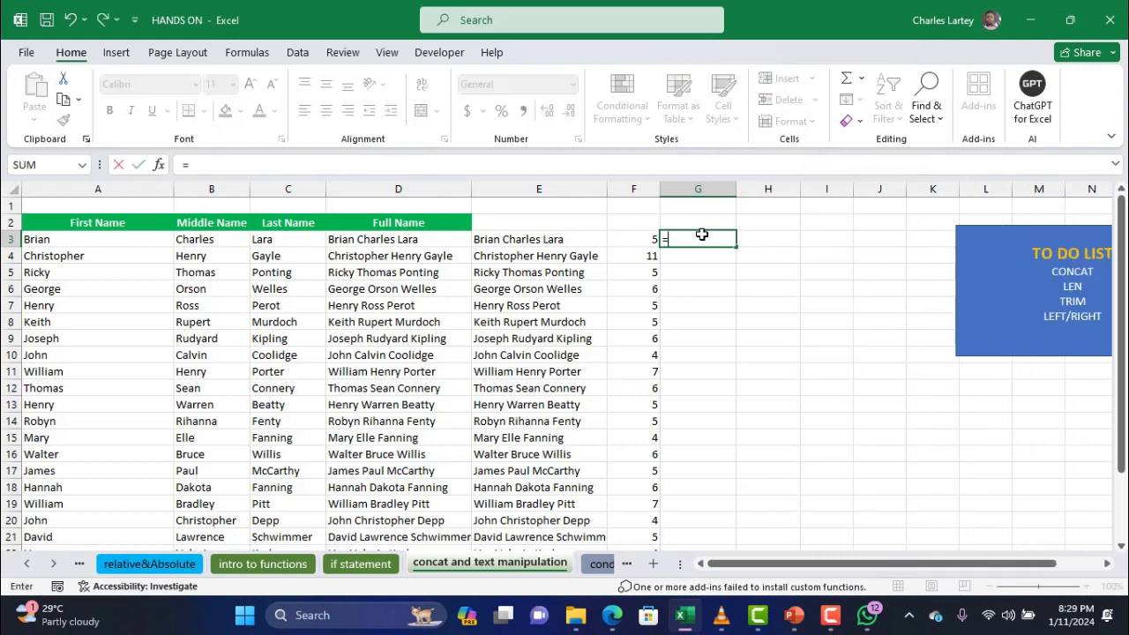
type("left(")
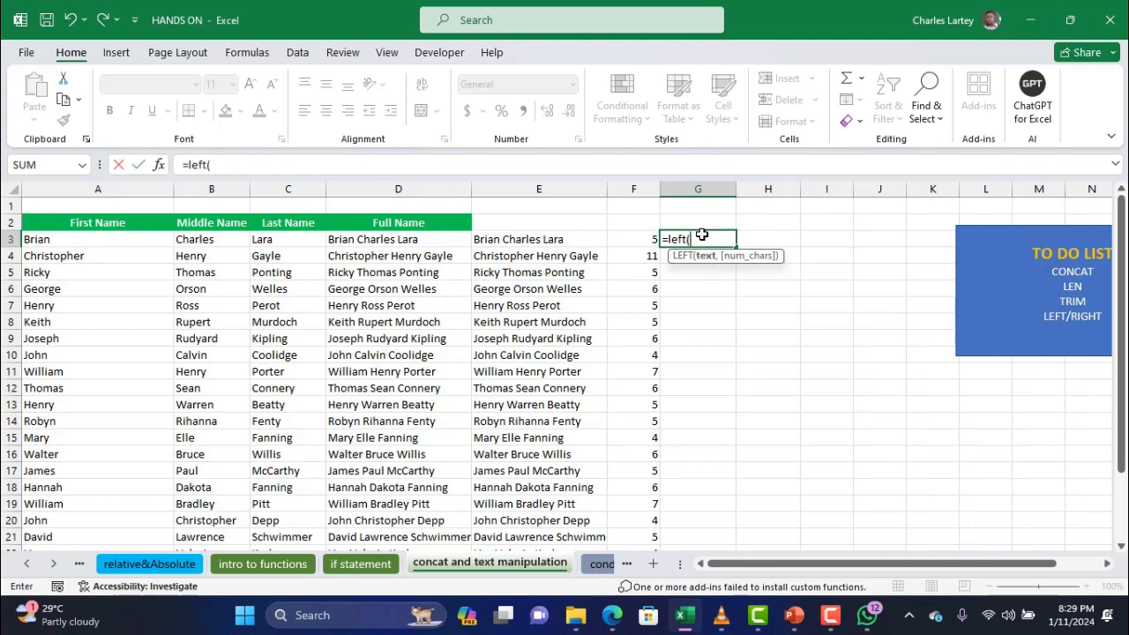
left_click(93, 239)
type(",2")
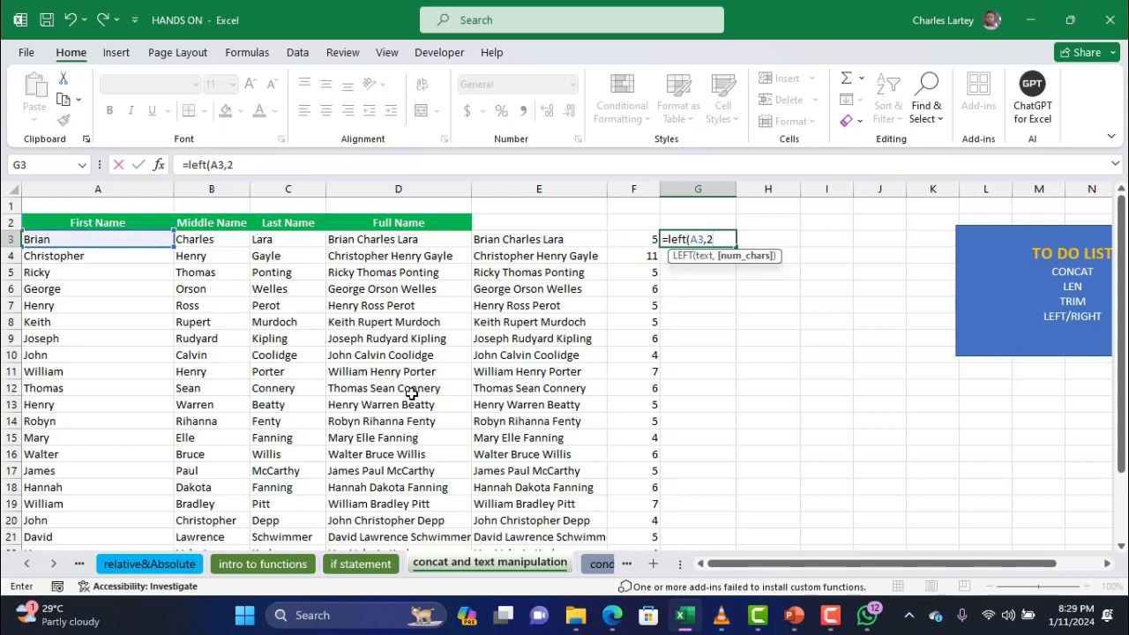
type(")")
key("Return")
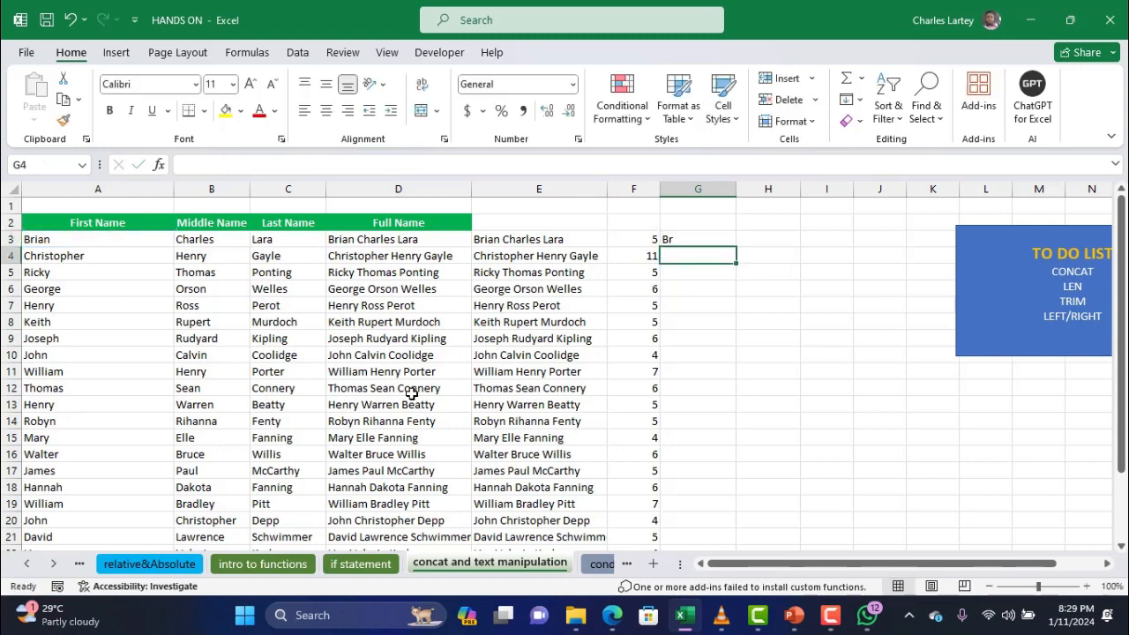
left_click(711, 234)
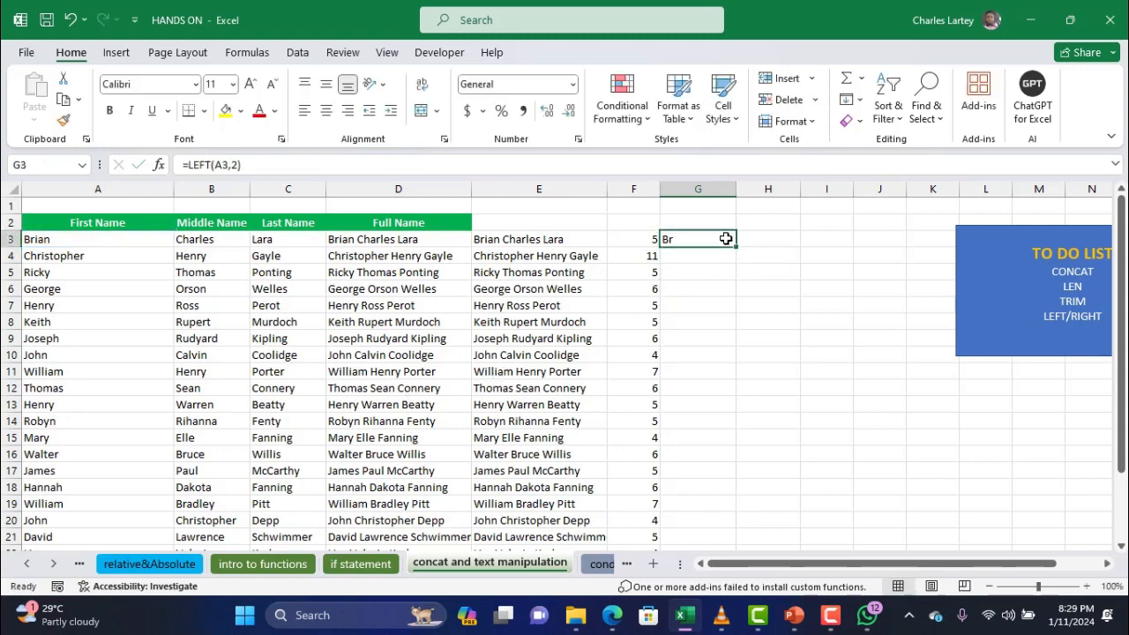
left_click_drag(735, 247, 726, 514)
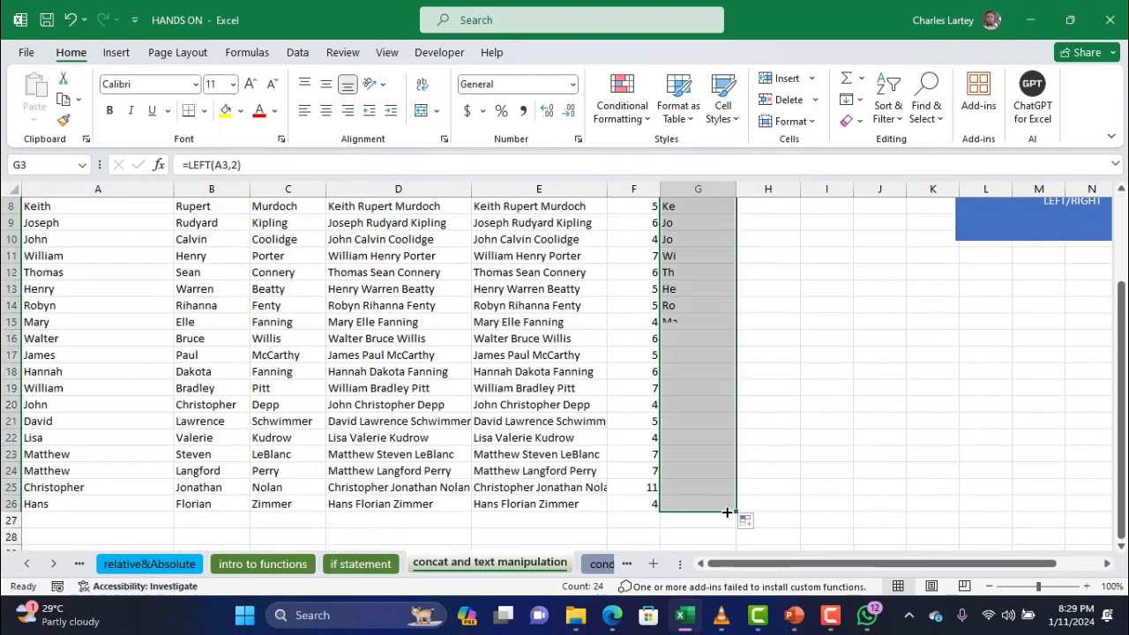
scroll(726, 514, "up", 3)
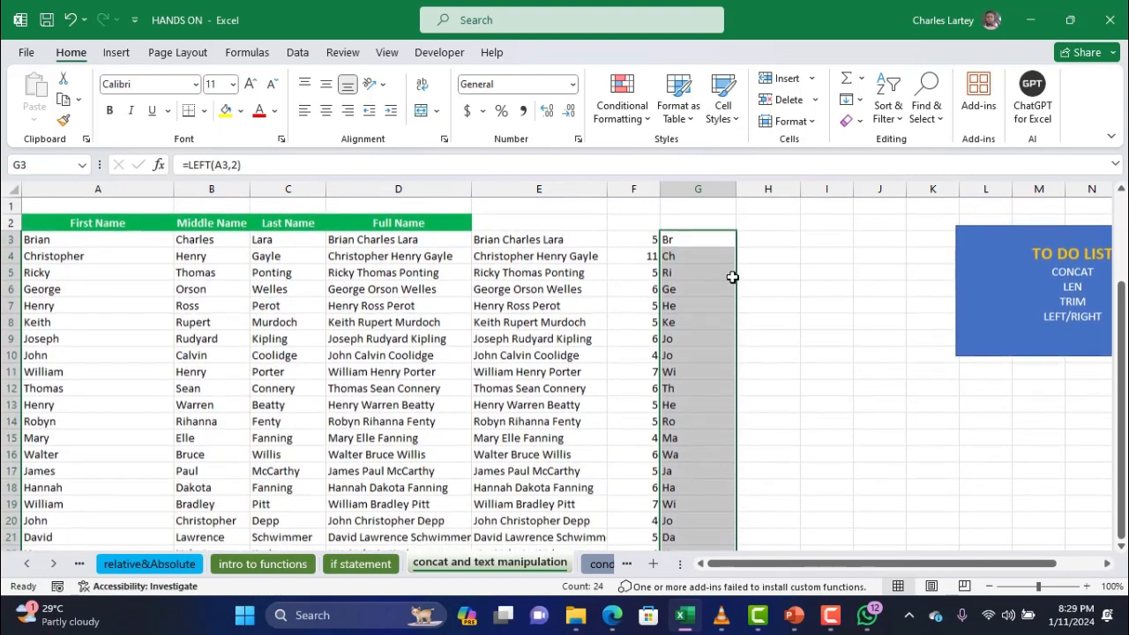
left_click(743, 239)
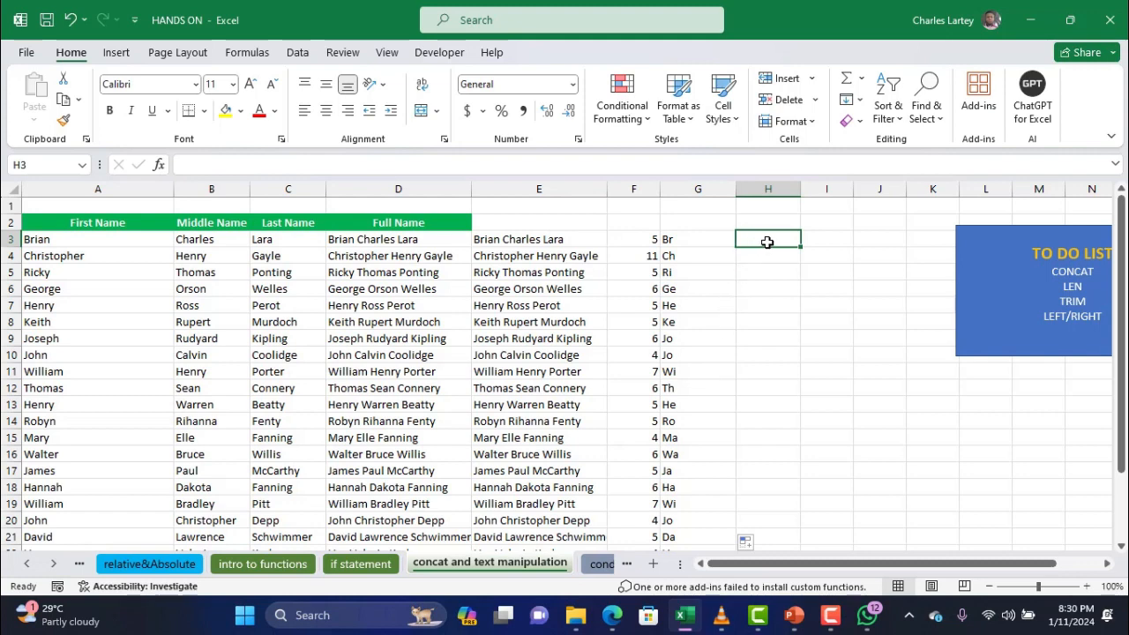
Enter =RIGHT(A3,2) in H3 and fill it down to row 26
type("=righ")
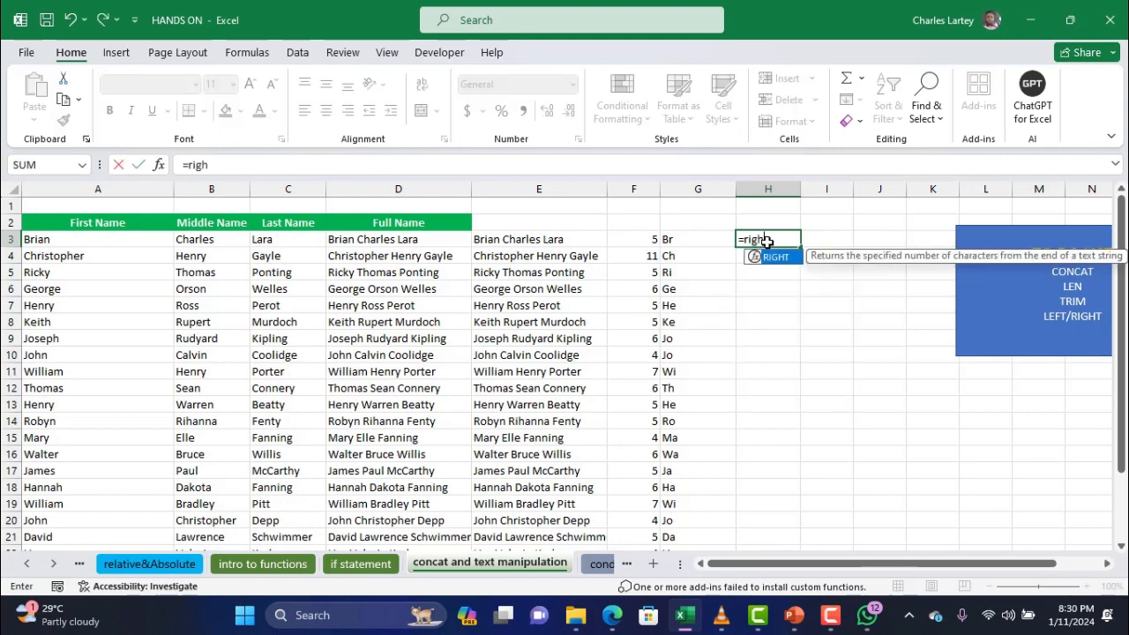
type("t(")
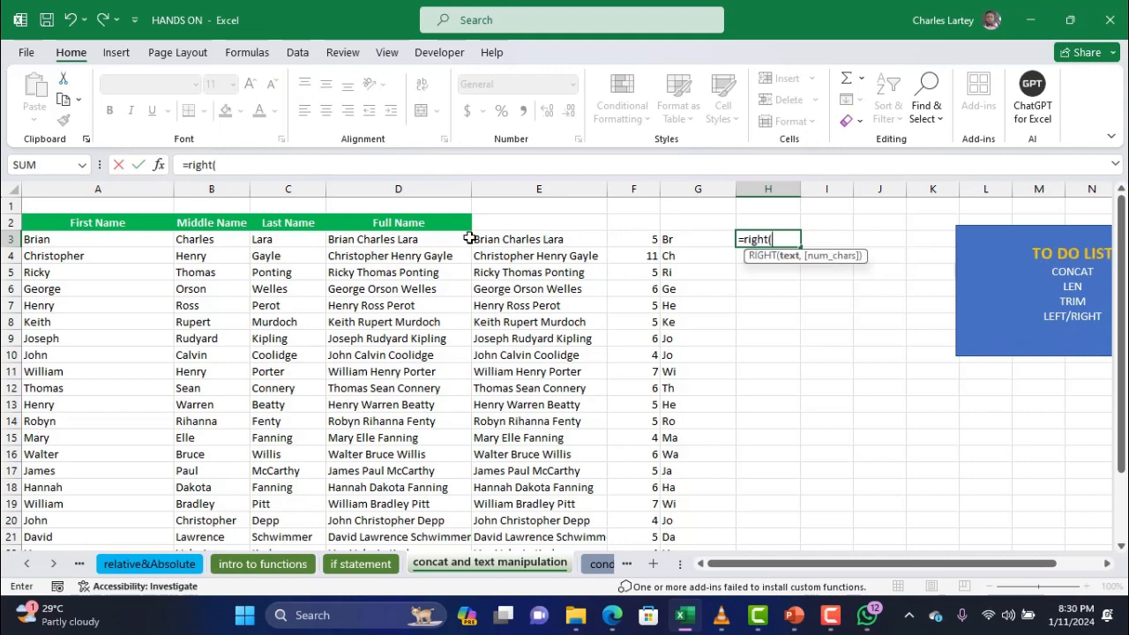
left_click(119, 239)
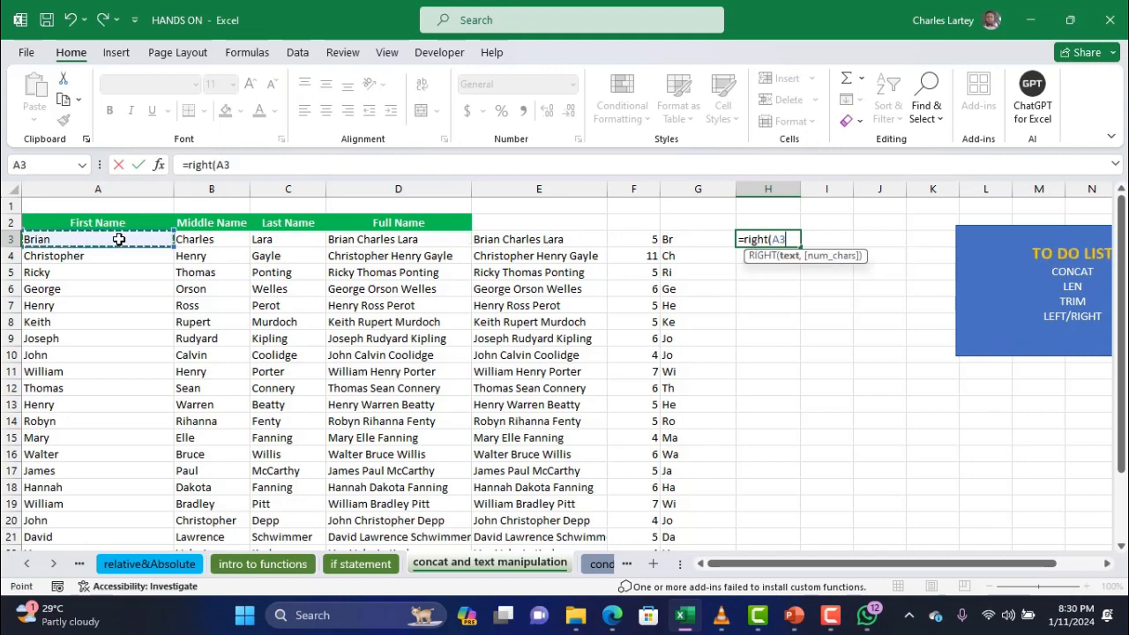
type(",2")
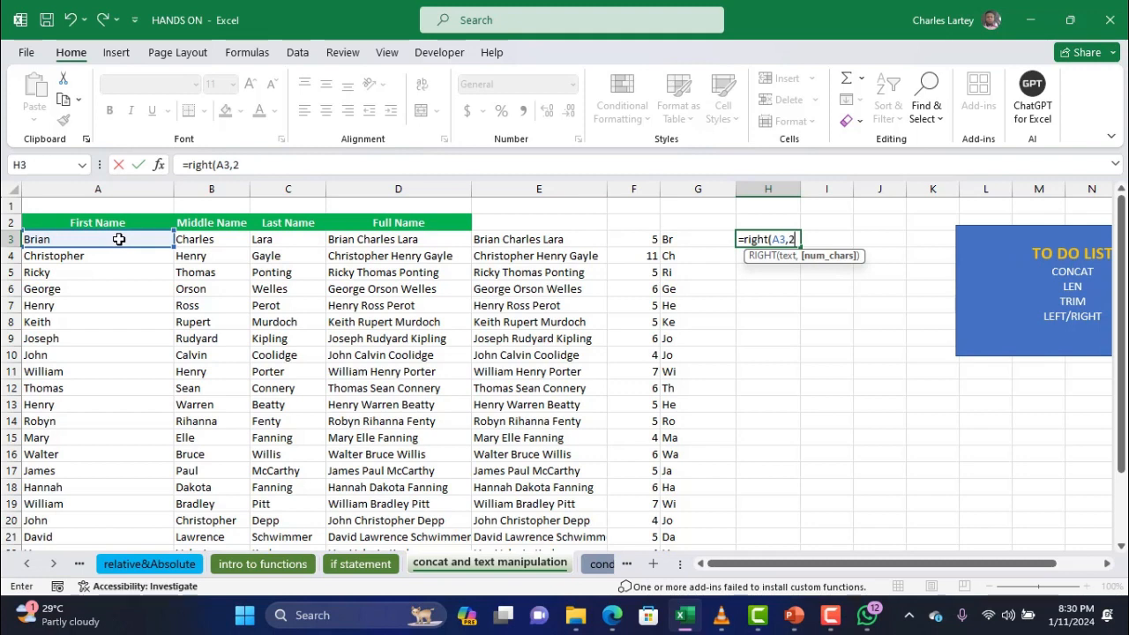
type(")")
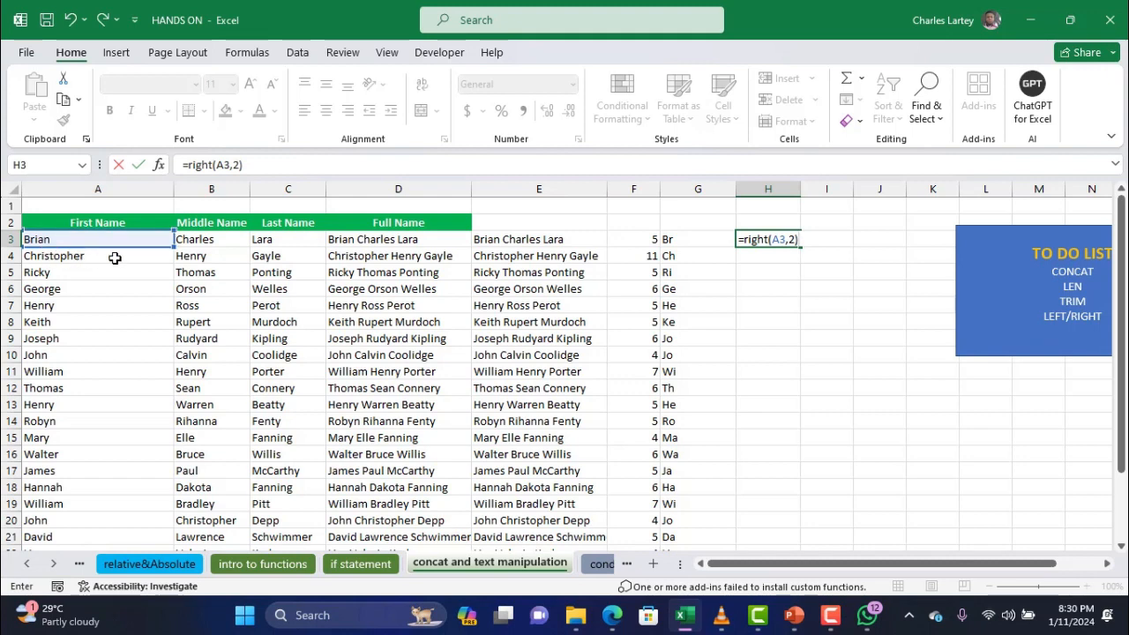
key("Return")
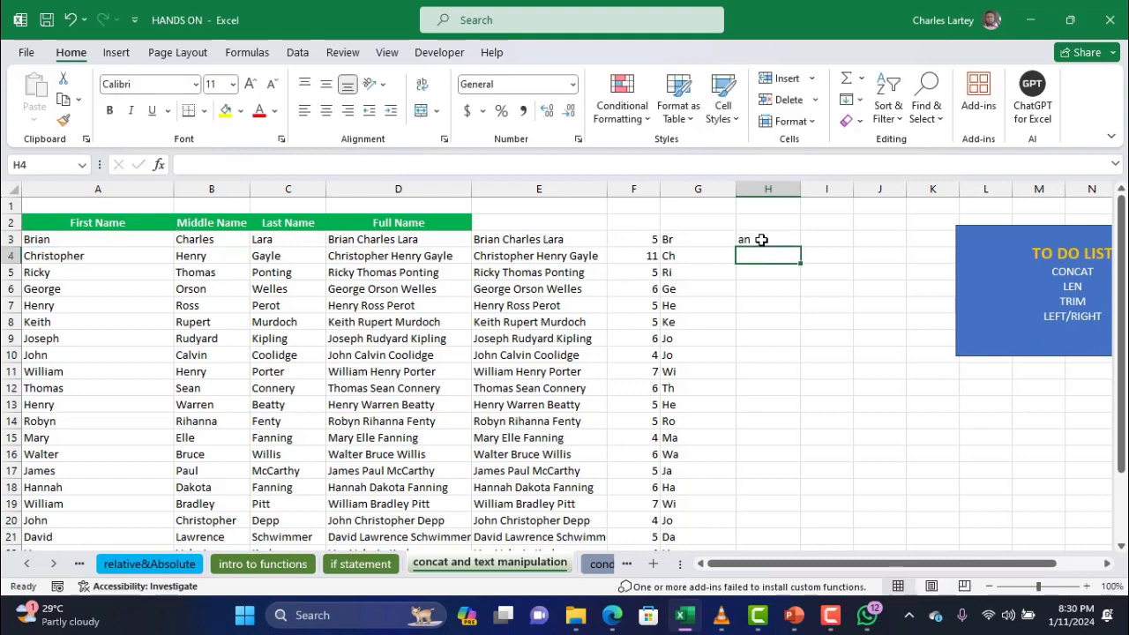
left_click(760, 240)
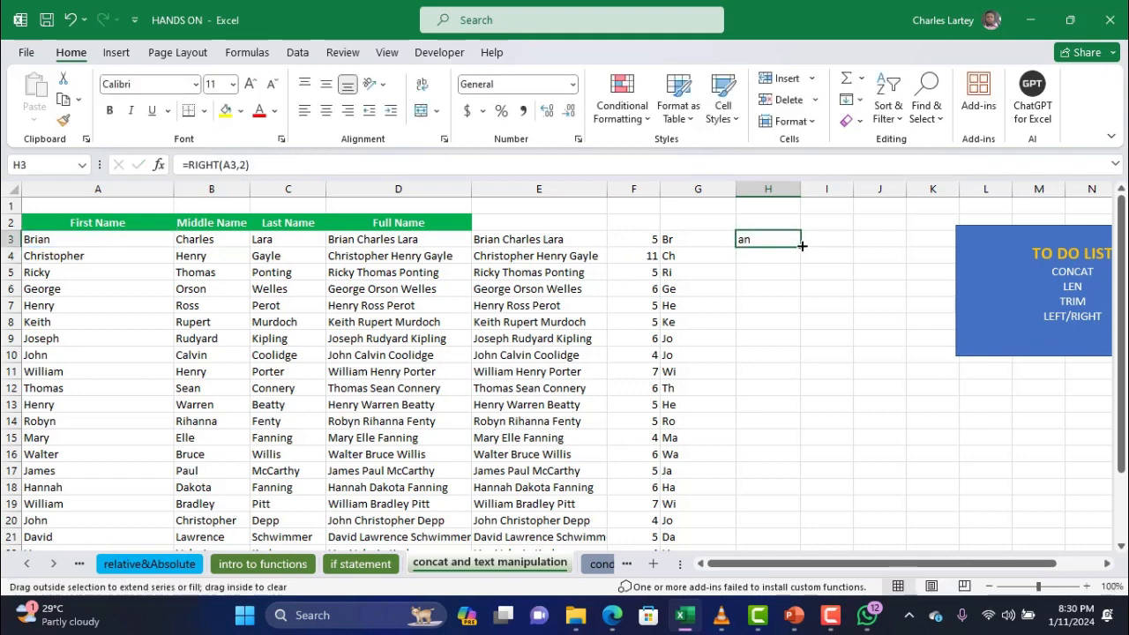
double_click(801, 247)
scroll(762, 398, "down", 3)
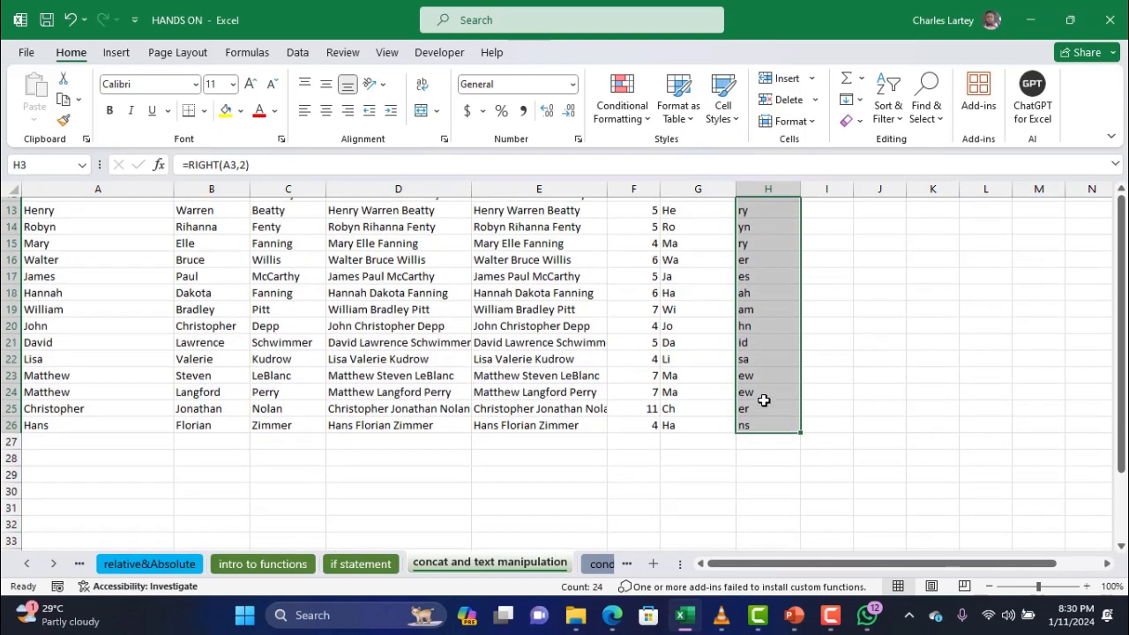
scroll(764, 400, "up", 3)
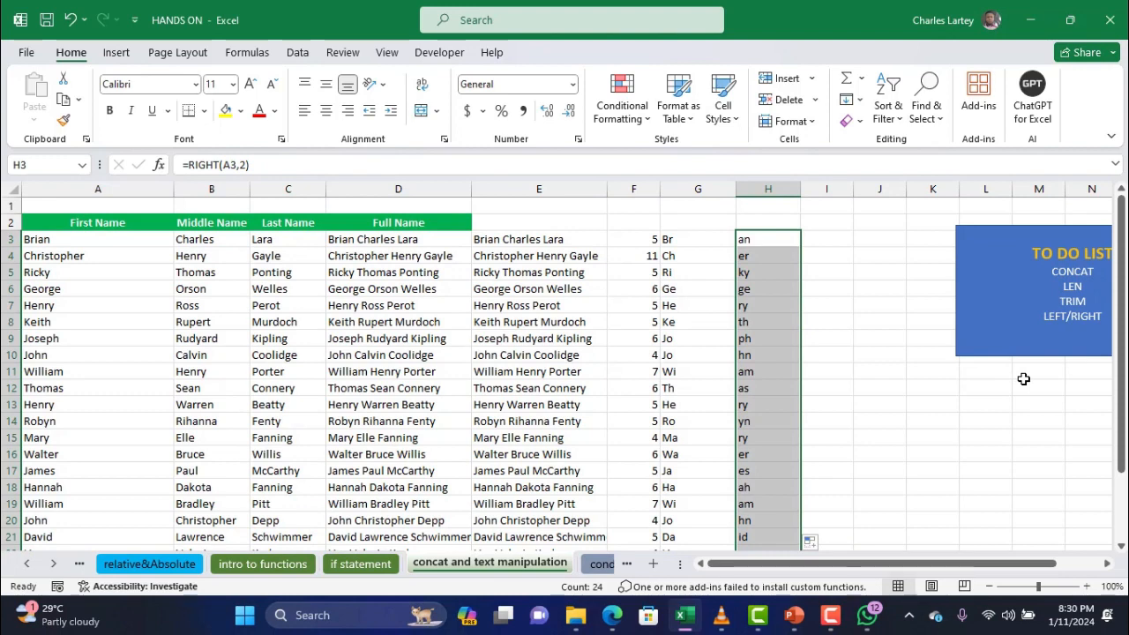
left_click(837, 240)
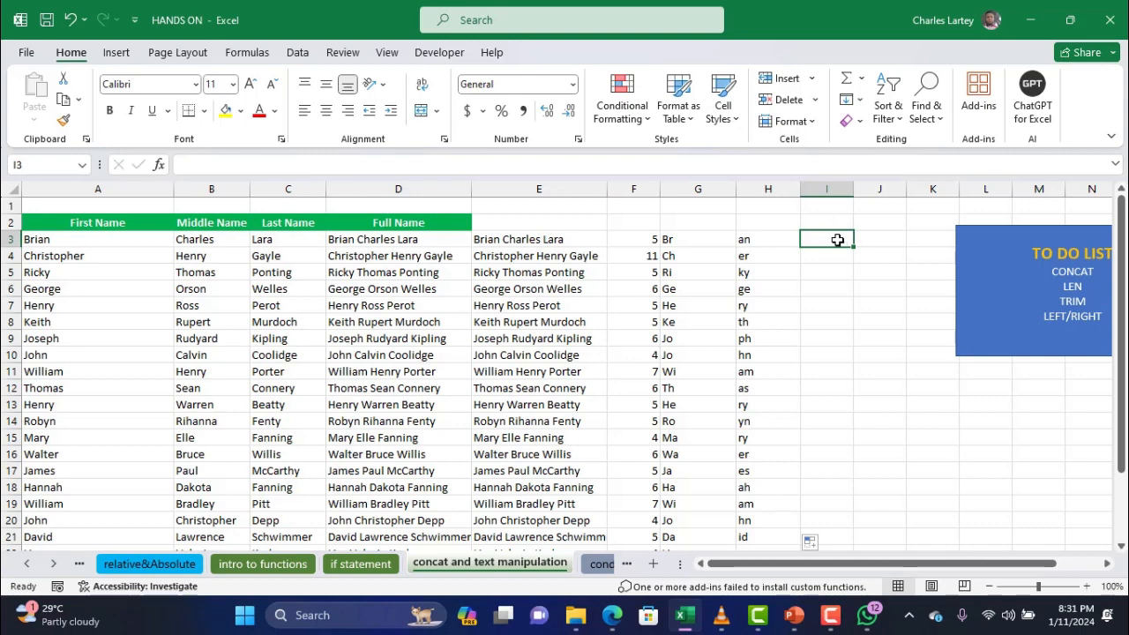
Label cell I2 'B-112-L'
left_click(828, 224)
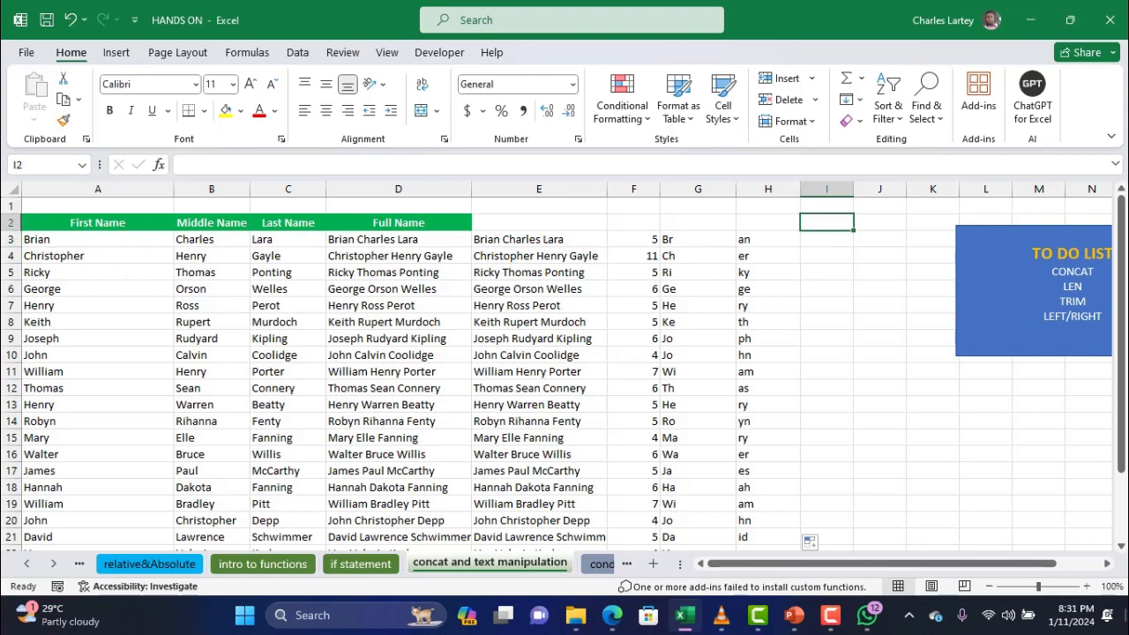
type("B")
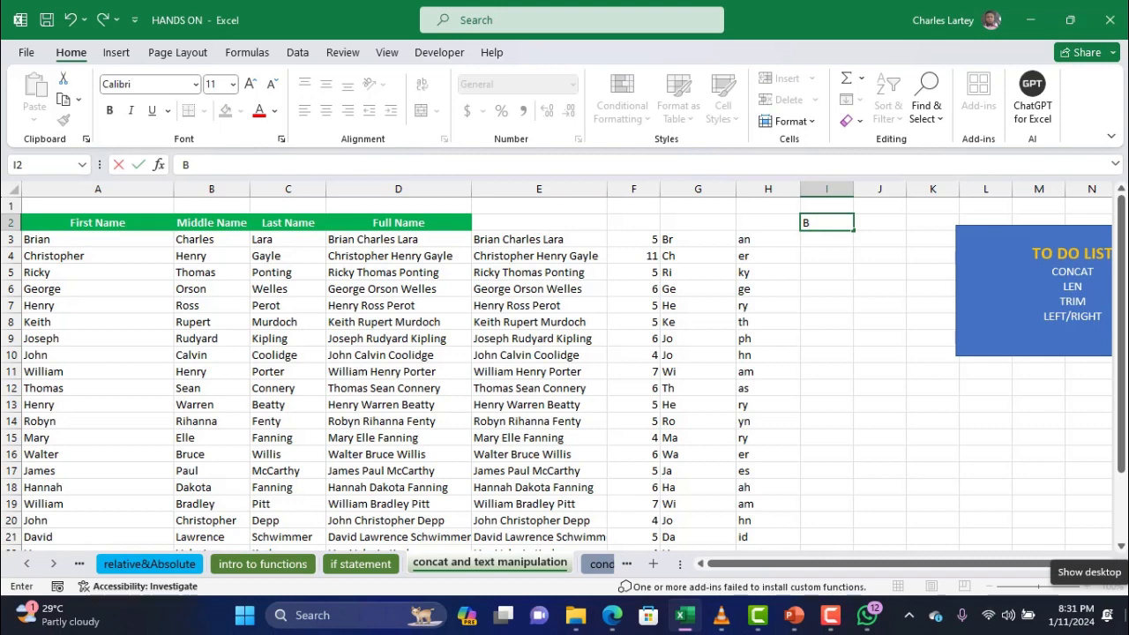
type("-0")
key("BackSpace")
type("112-")
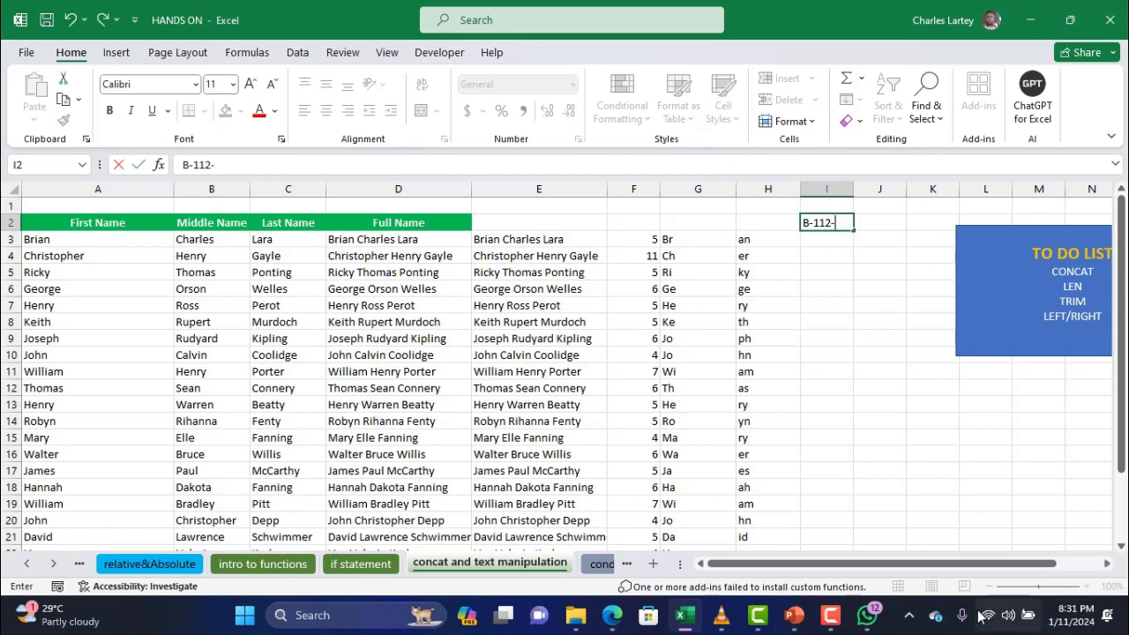
type("L")
key("Return")
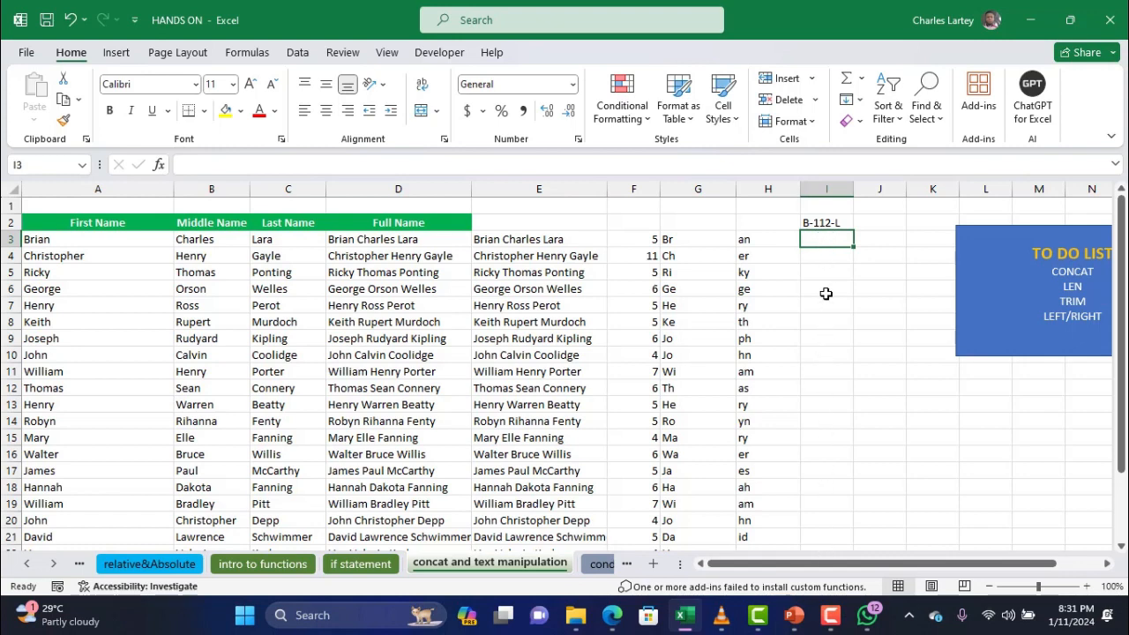
Enter 100 and 101 in I3:I4, fill the series down to I26, and narrow column I
type("1")
key("BackSpace")
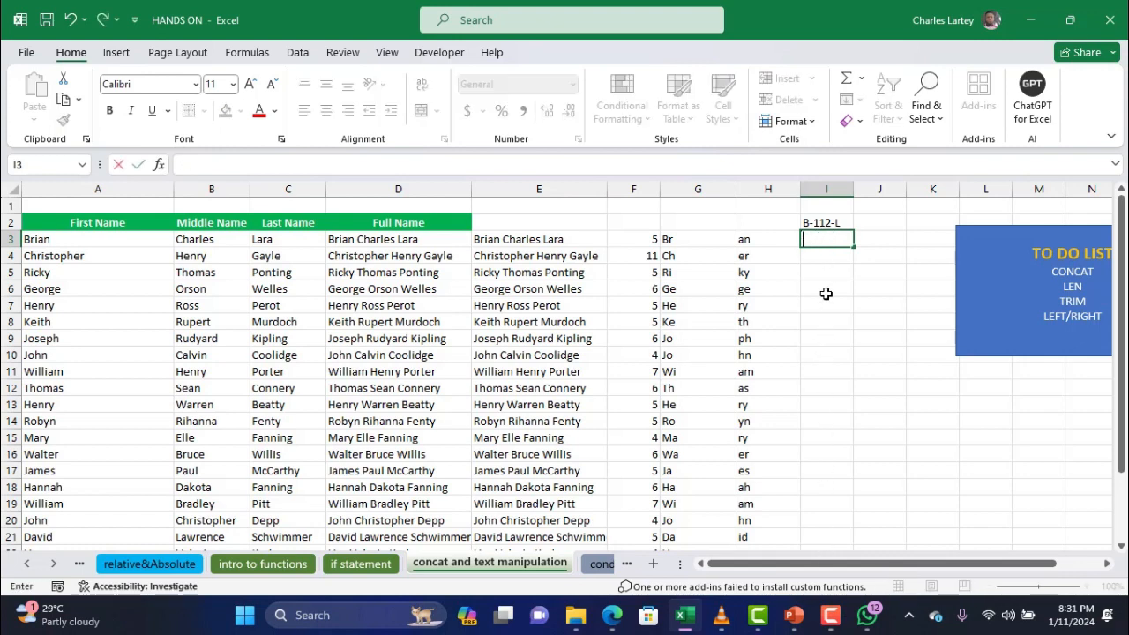
type("100")
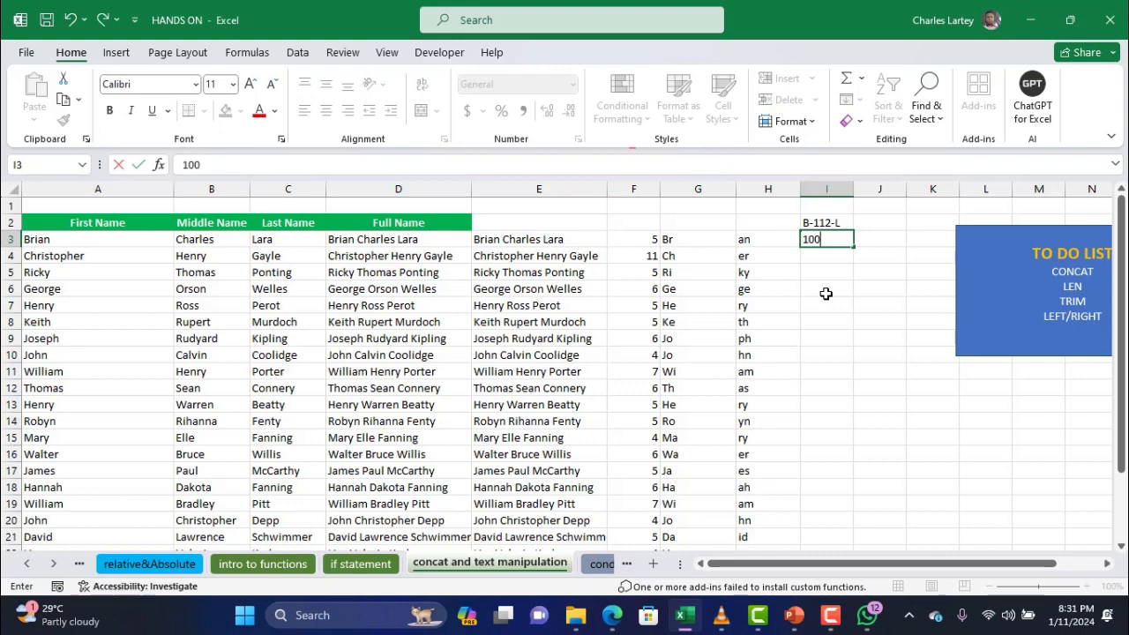
key("Return")
type("101")
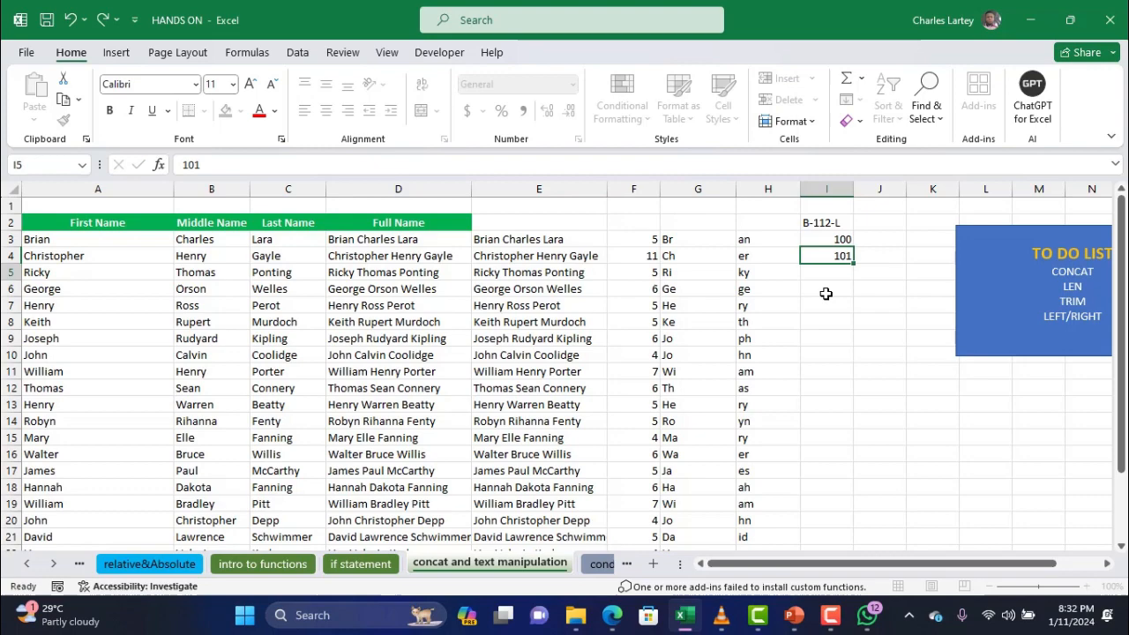
key("Return")
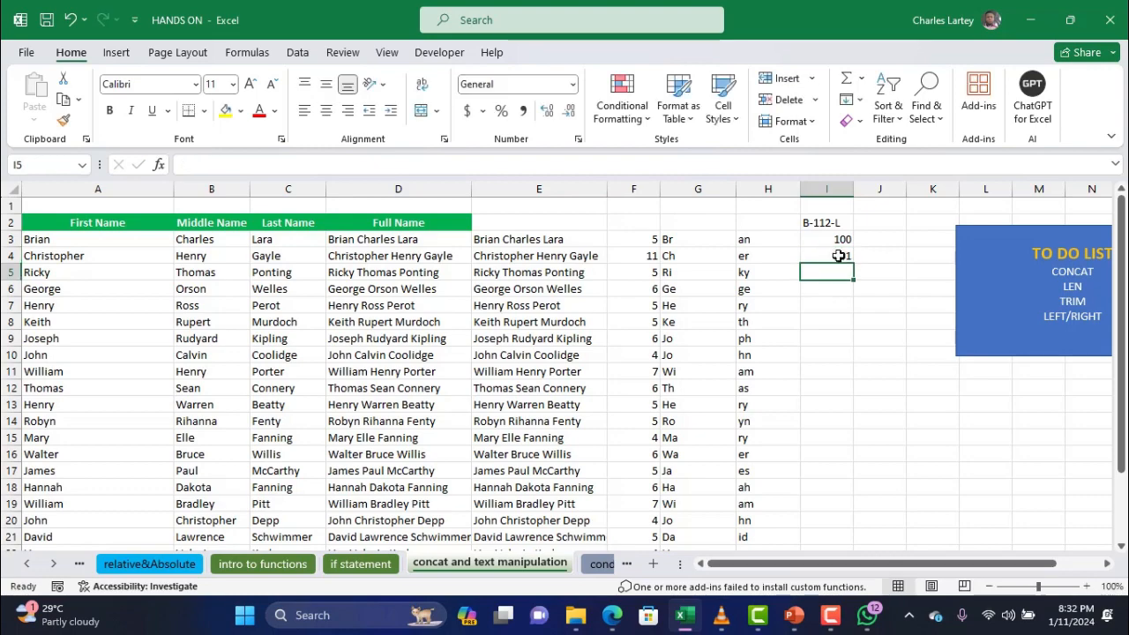
left_click_drag(839, 239, 850, 525)
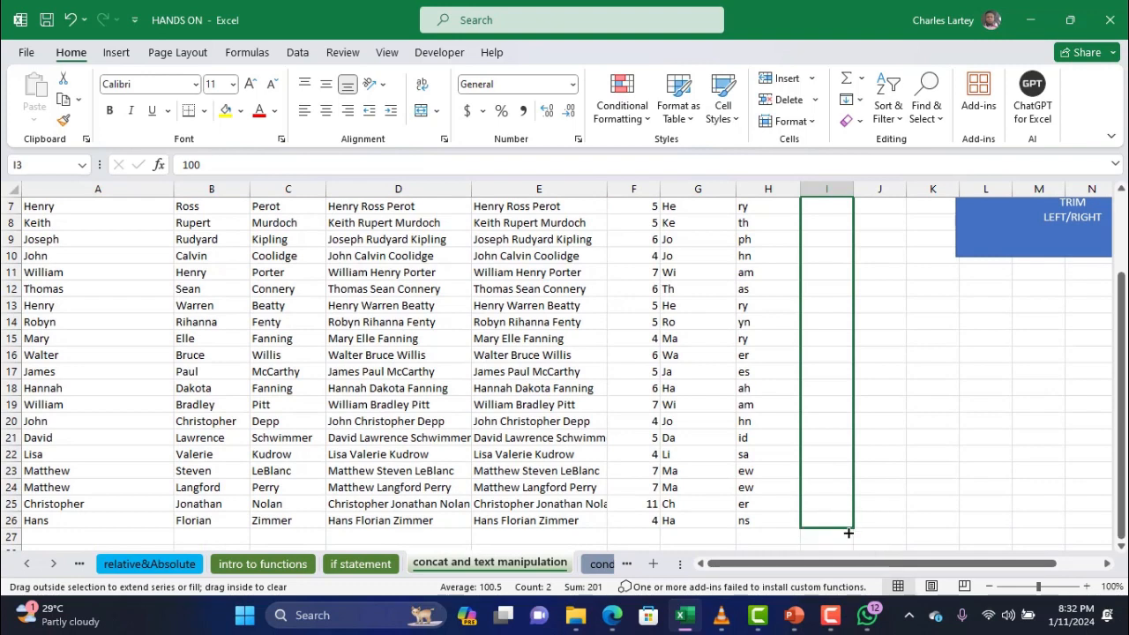
scroll(833, 366, "up", 2)
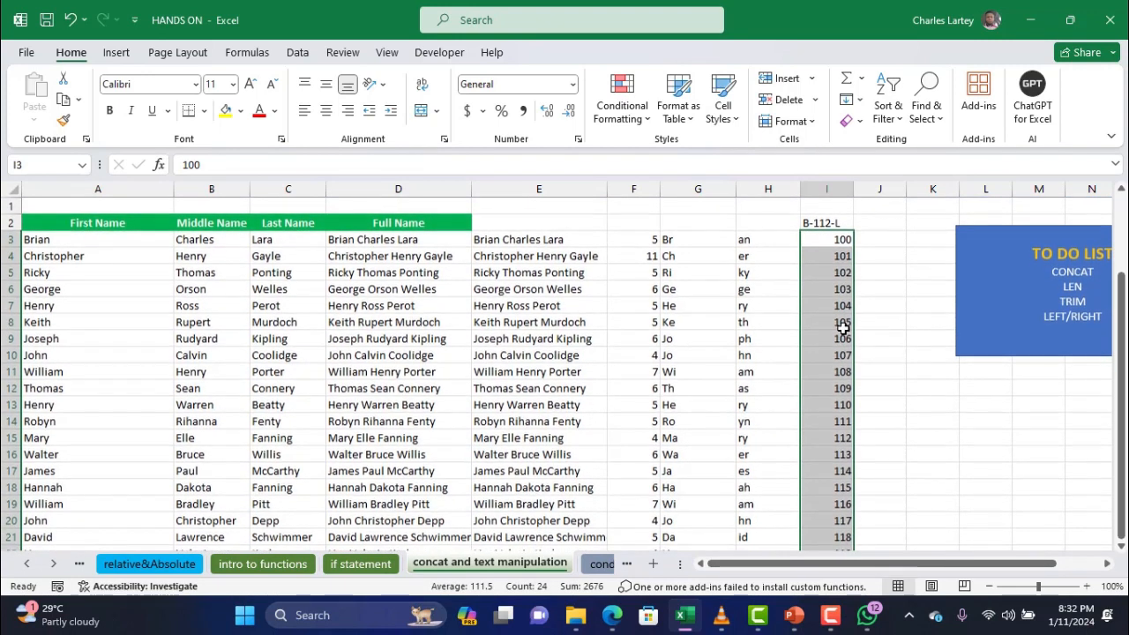
left_click_drag(854, 189, 849, 189)
left_click(859, 239)
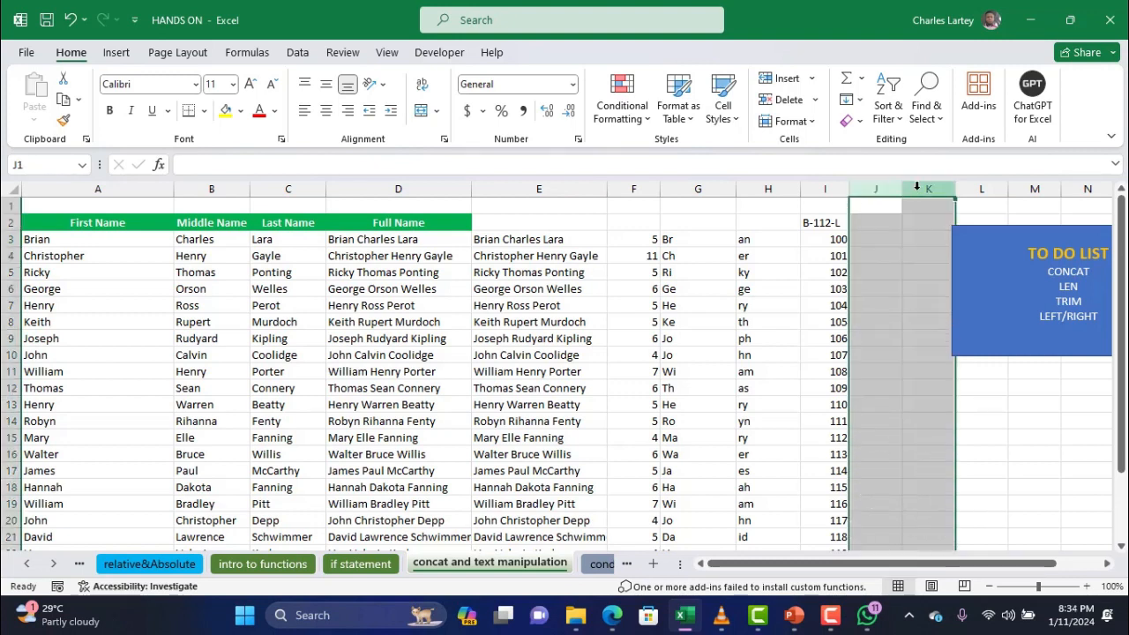
Insert two blank columns at J:K, then two more at L:M
right_click(917, 188)
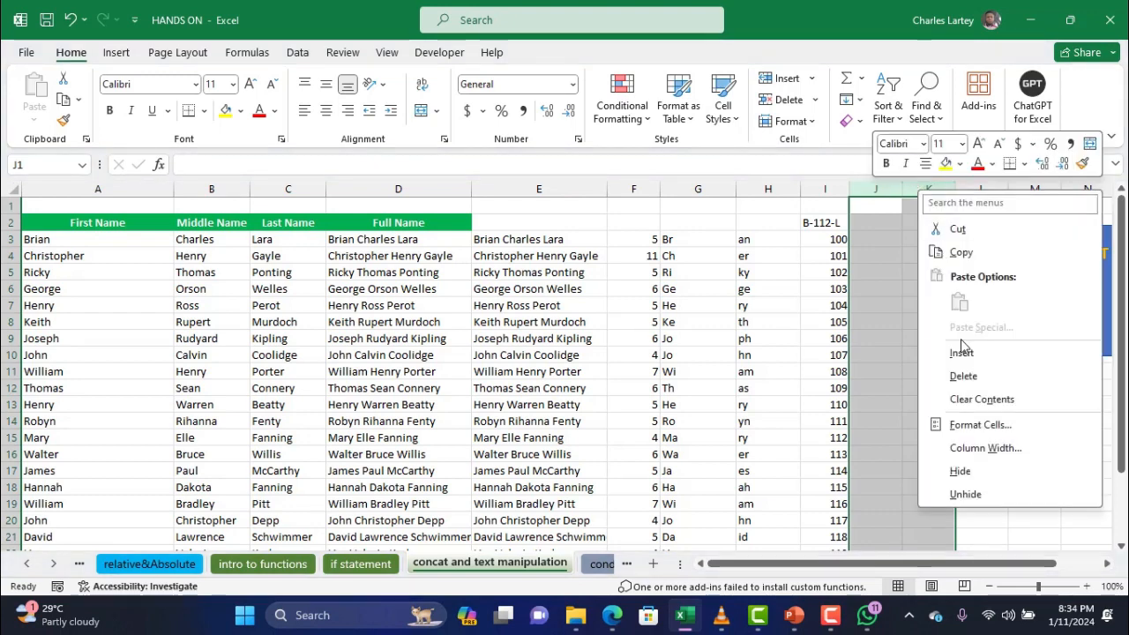
left_click(962, 352)
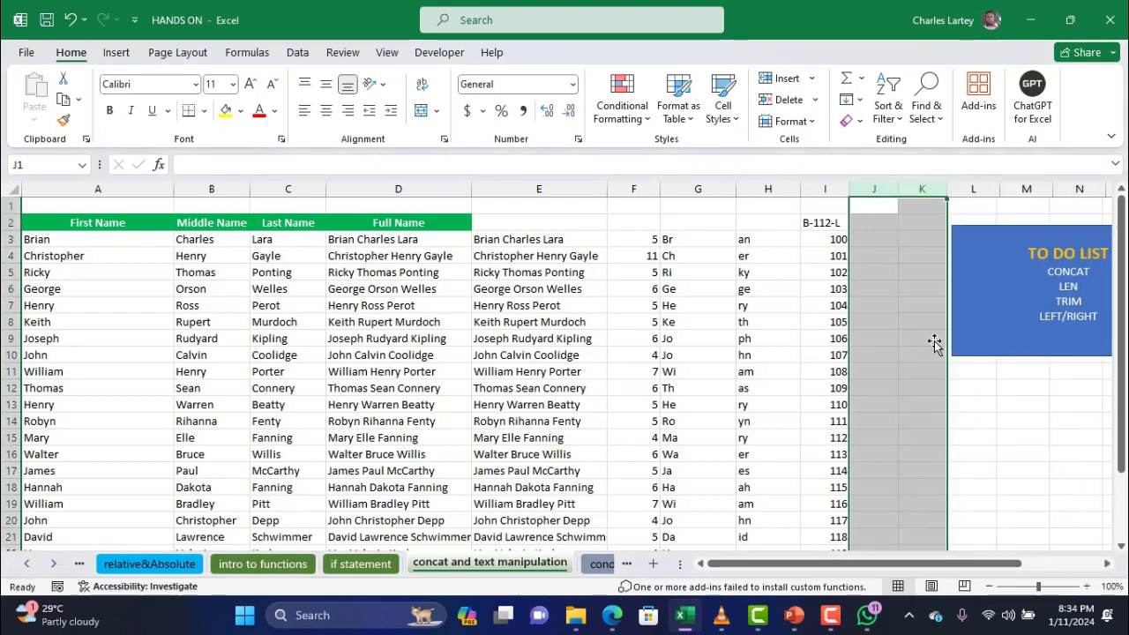
left_click(984, 192)
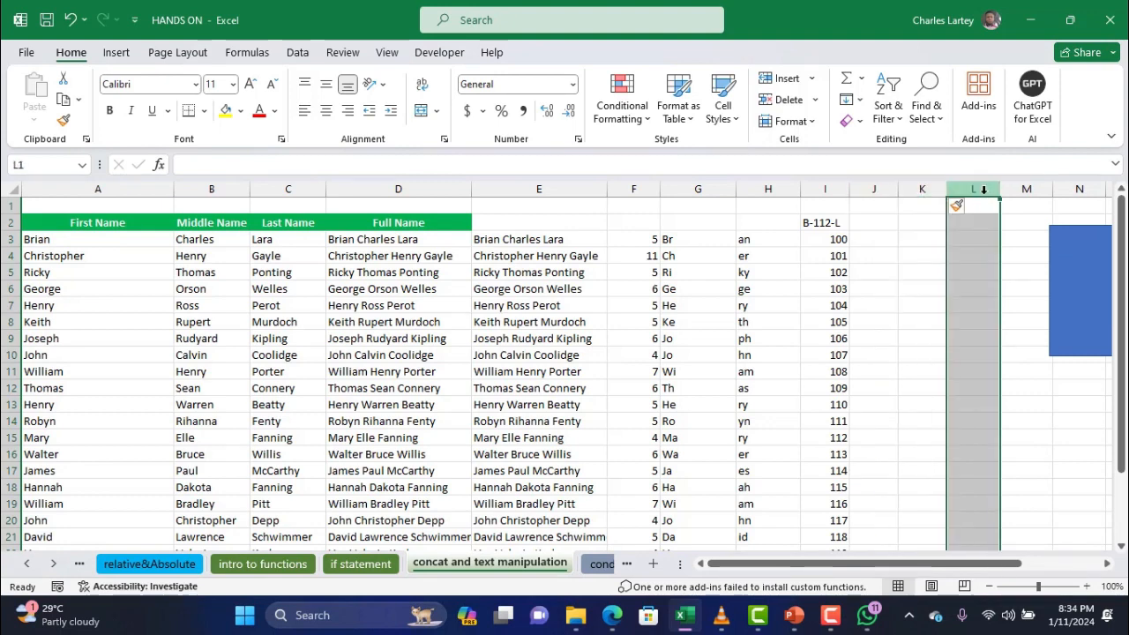
left_click_drag(984, 192, 1027, 189)
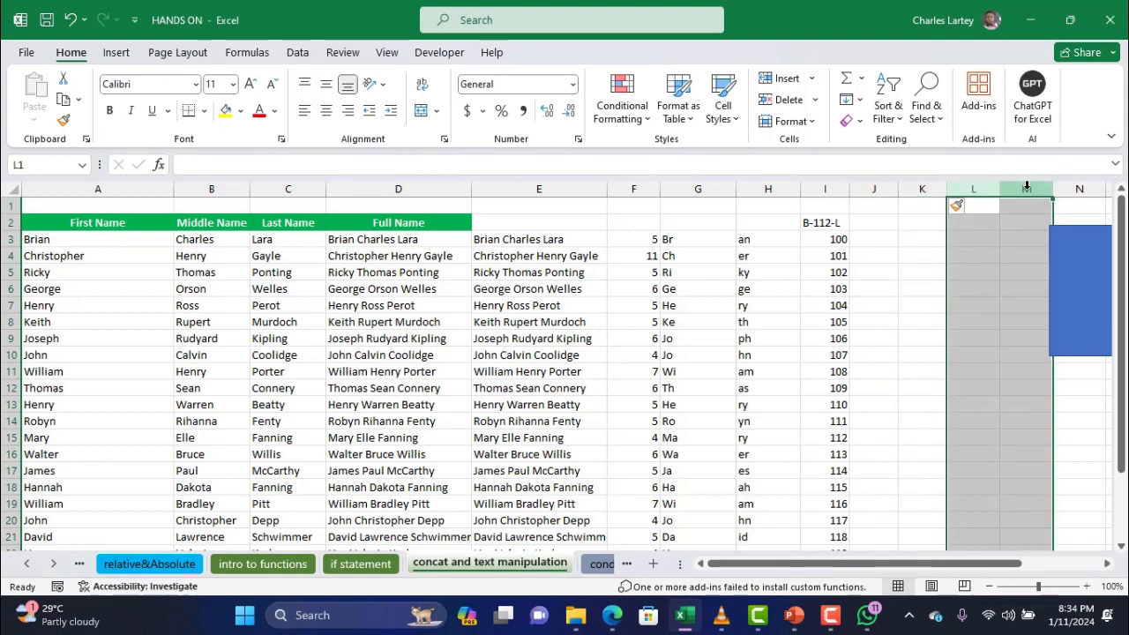
right_click(1027, 189)
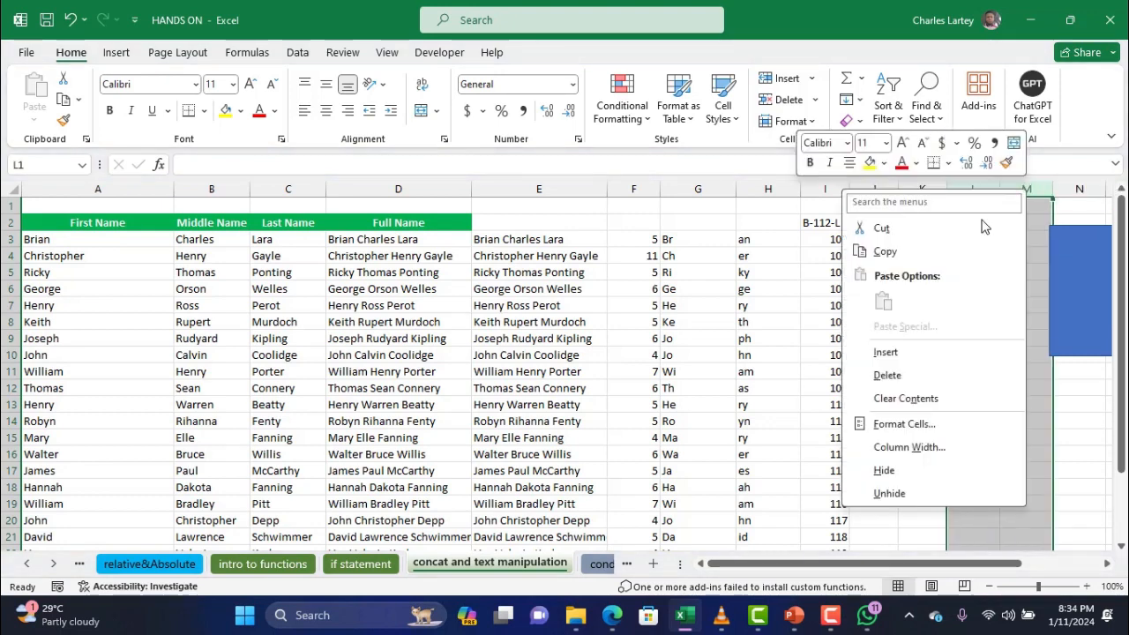
left_click(912, 355)
left_click(876, 244)
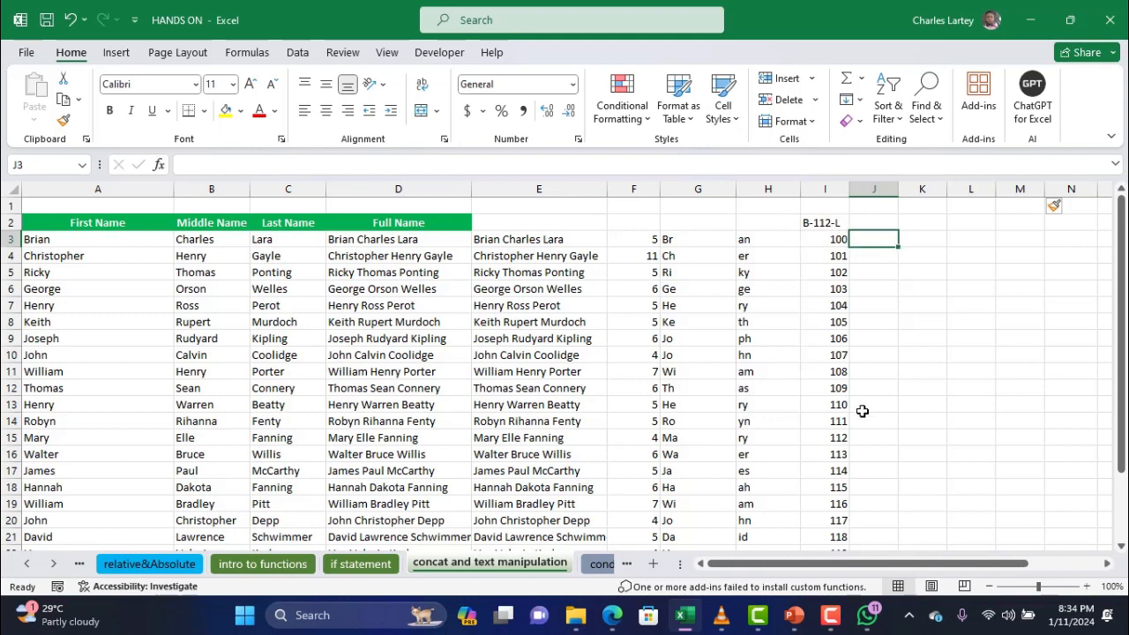
Enter =LEFT(A3,1) in J3 and fill it down column J to show each first-name initial
type("=")
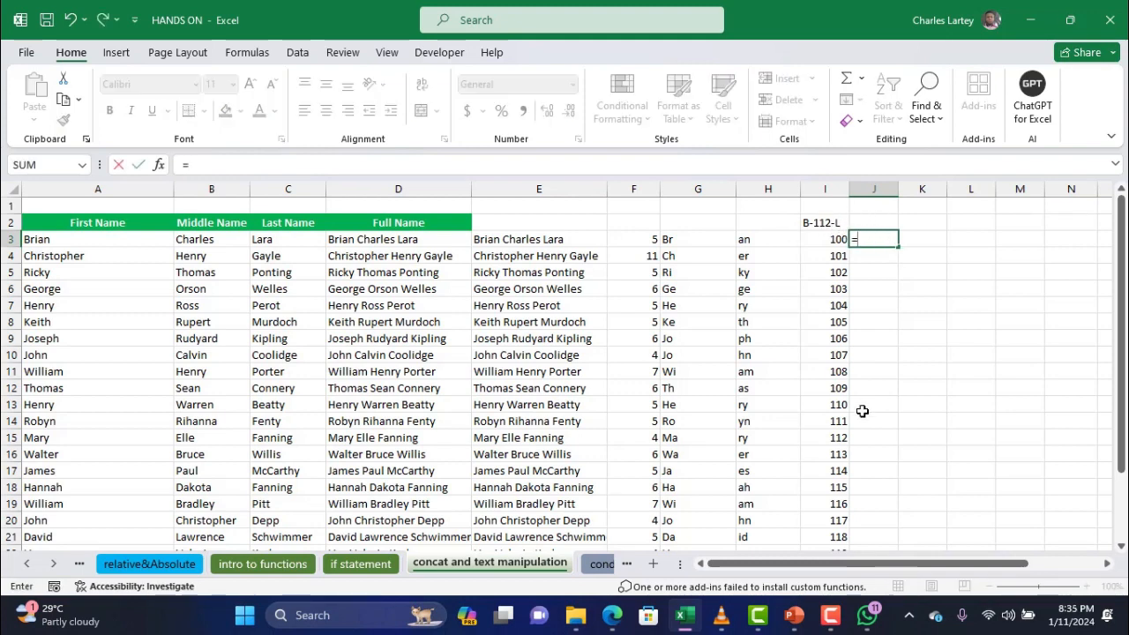
type("left")
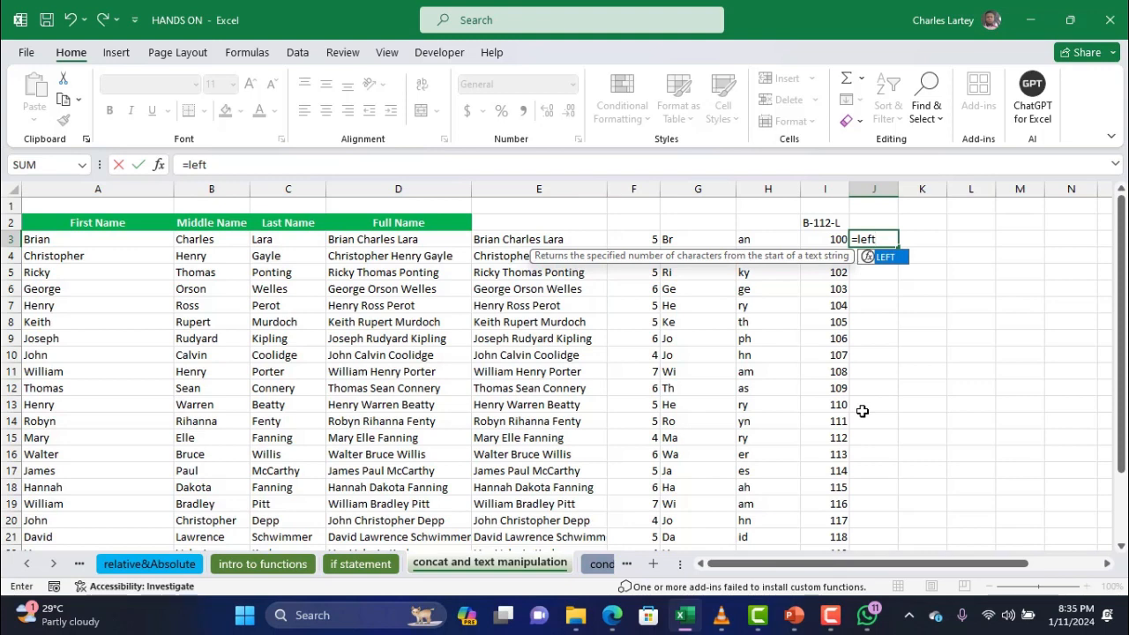
type("(")
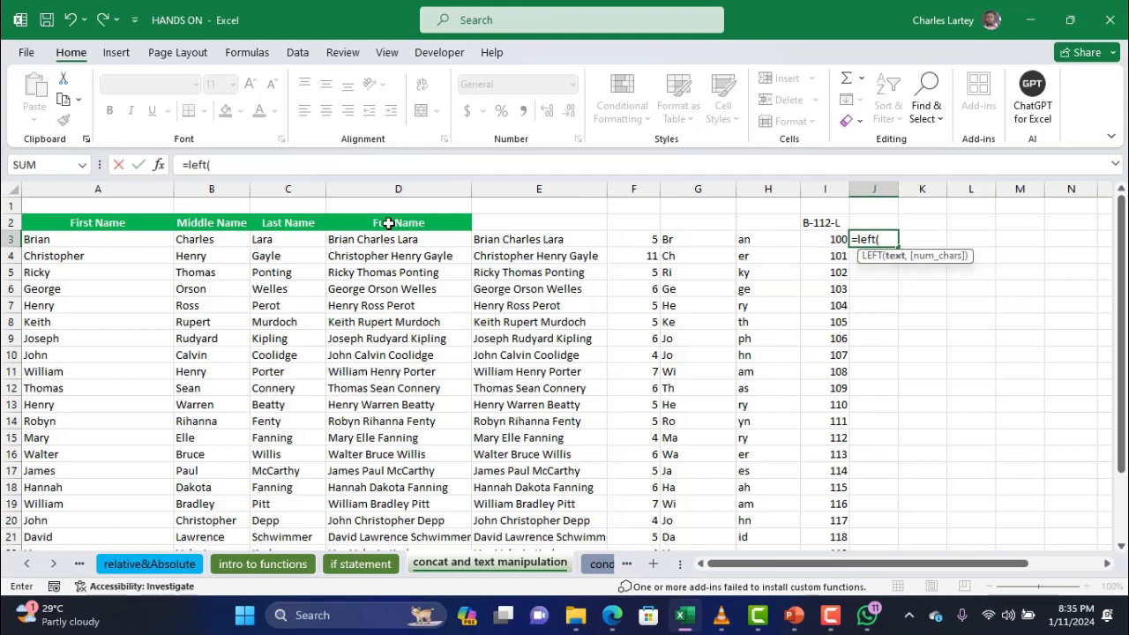
left_click(56, 237)
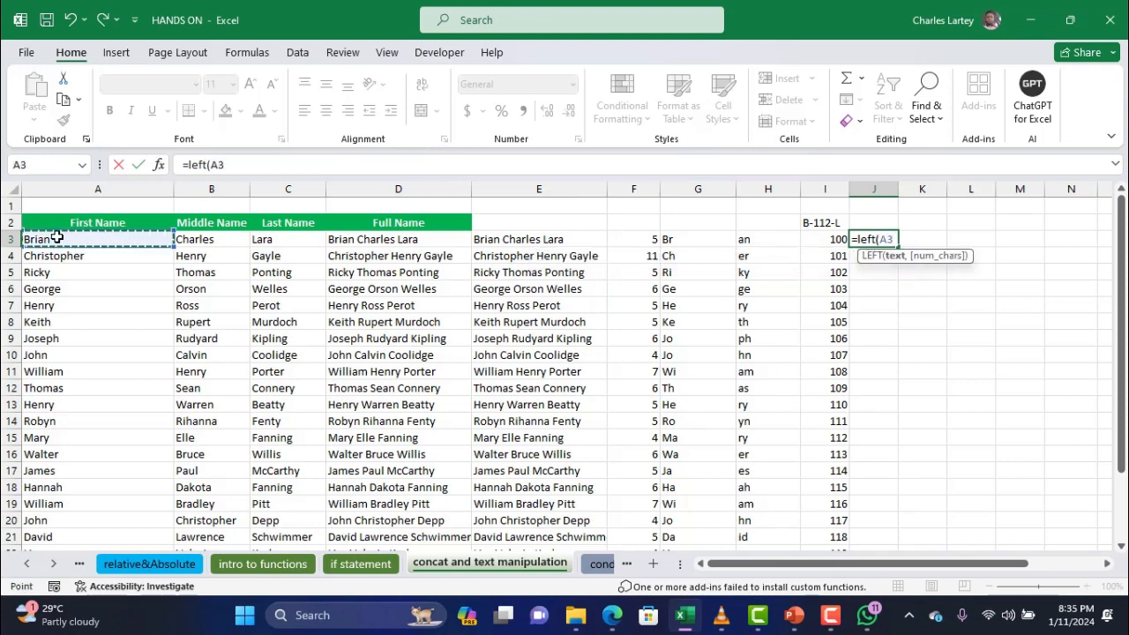
type(",1")
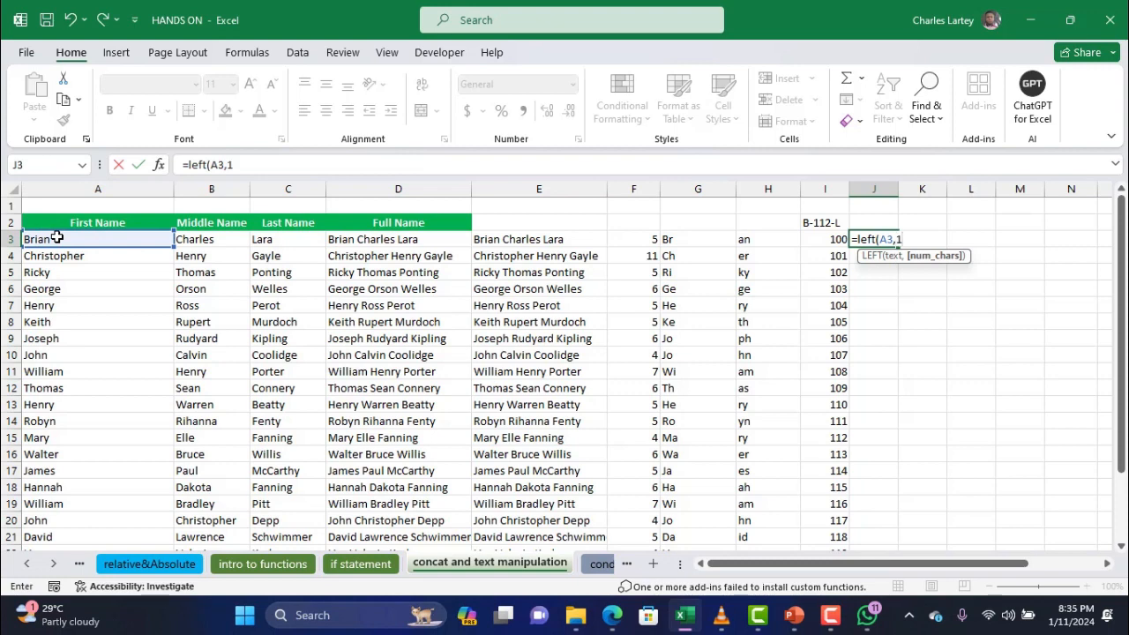
type(")")
key("Return")
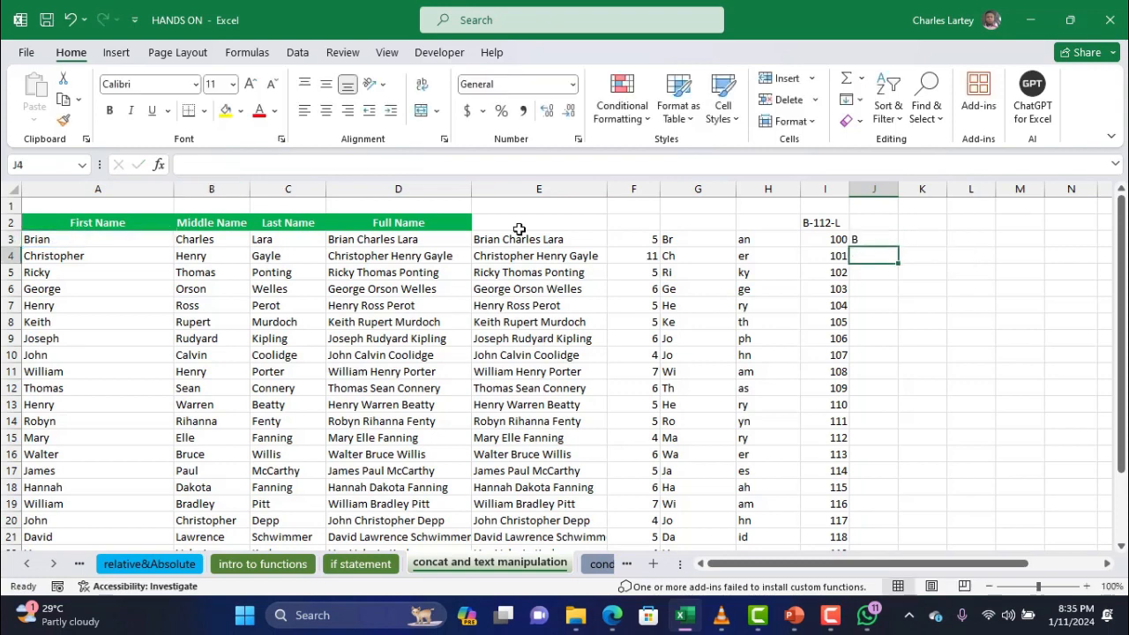
left_click(882, 240)
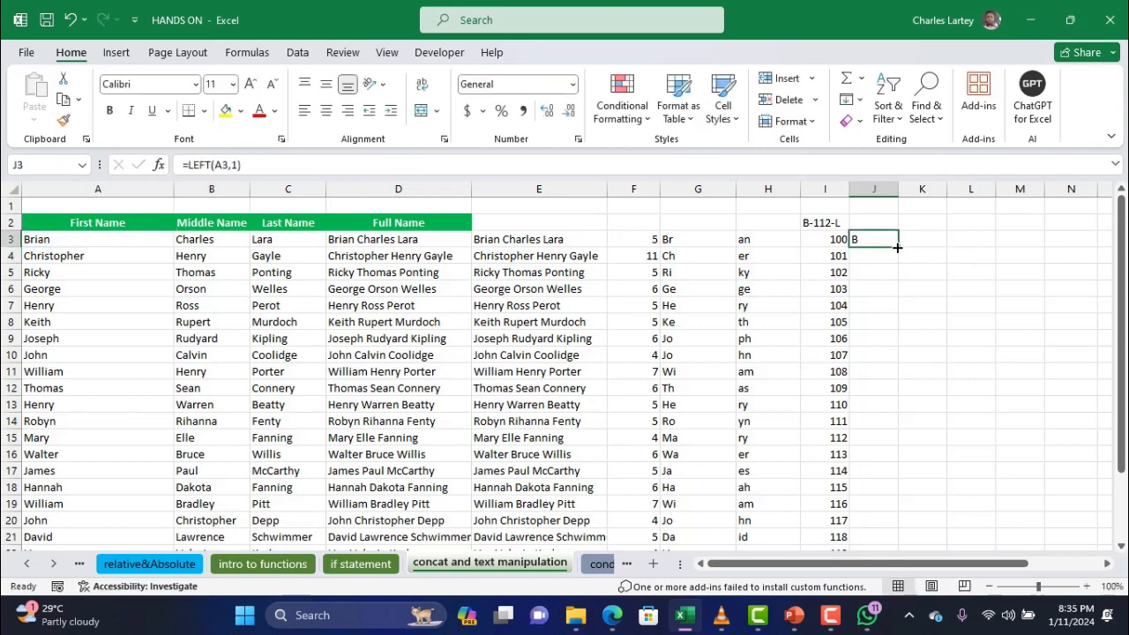
double_click(897, 248)
left_click(915, 236)
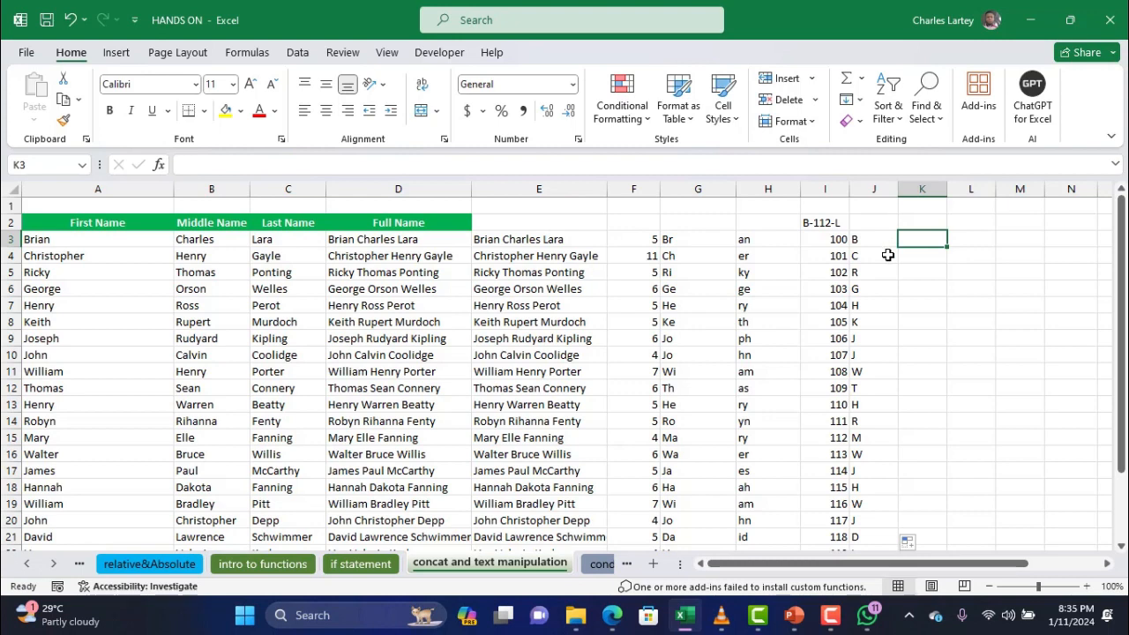
Enter =CONCAT("-",I3,"-") in K3 and fill it down, producing -100-, -101-, -102-
type("=conc")
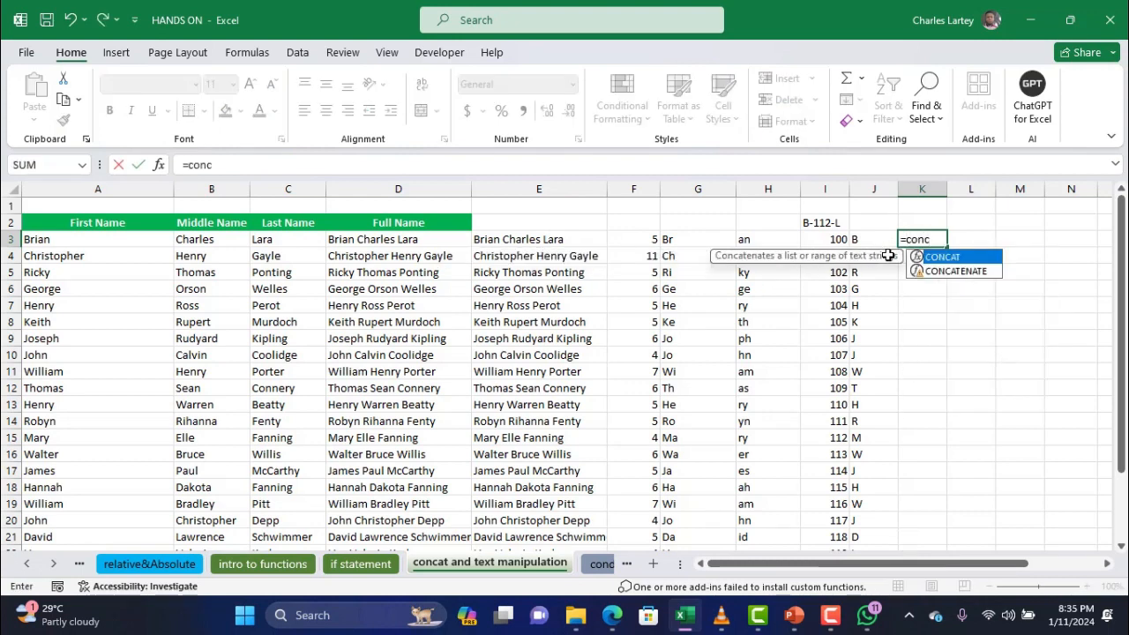
double_click(990, 256)
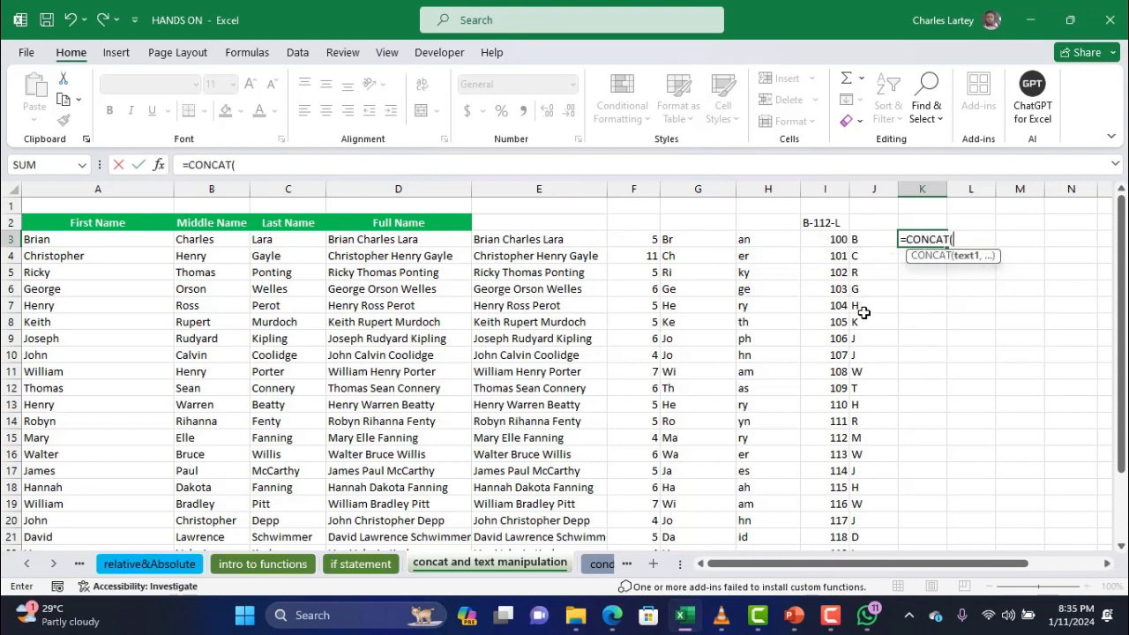
left_click(367, 173)
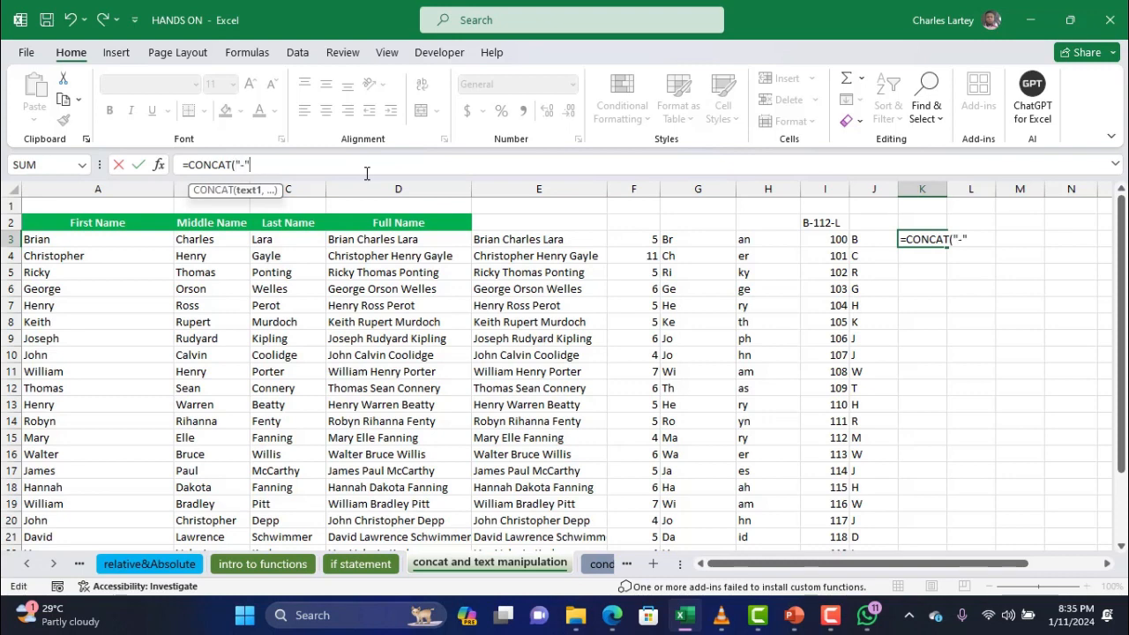
type(",")
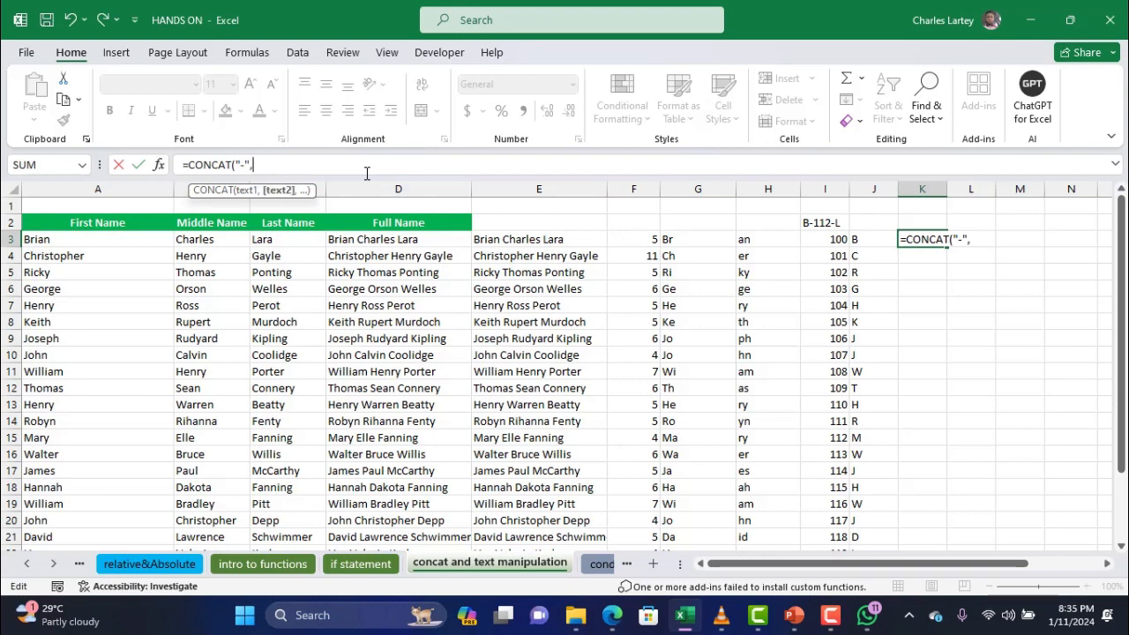
left_click(822, 240)
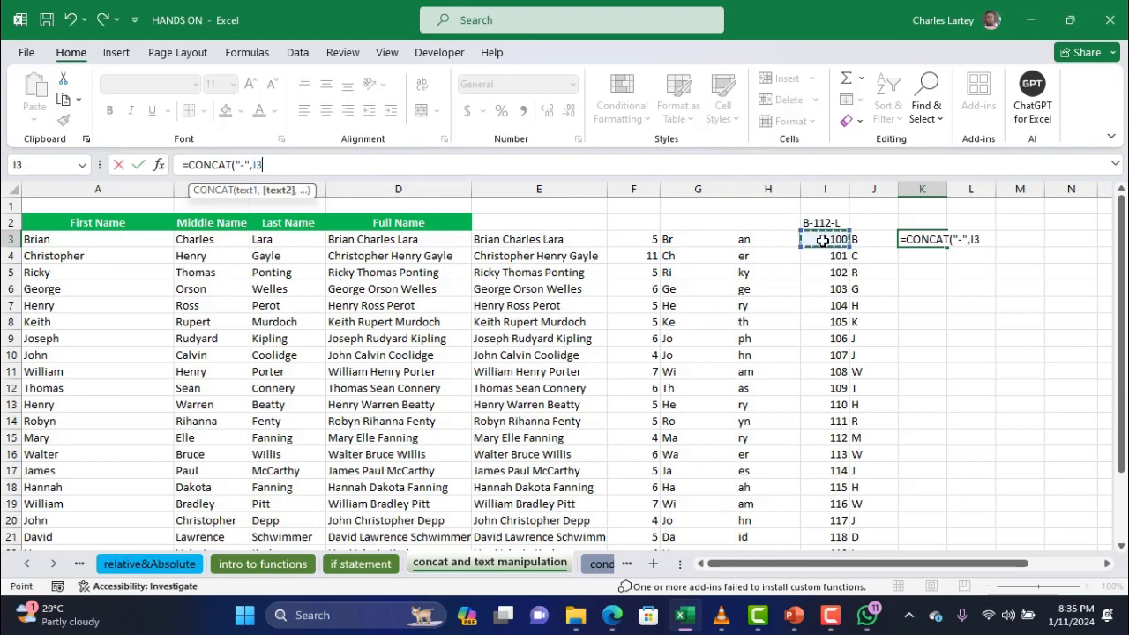
type(",")
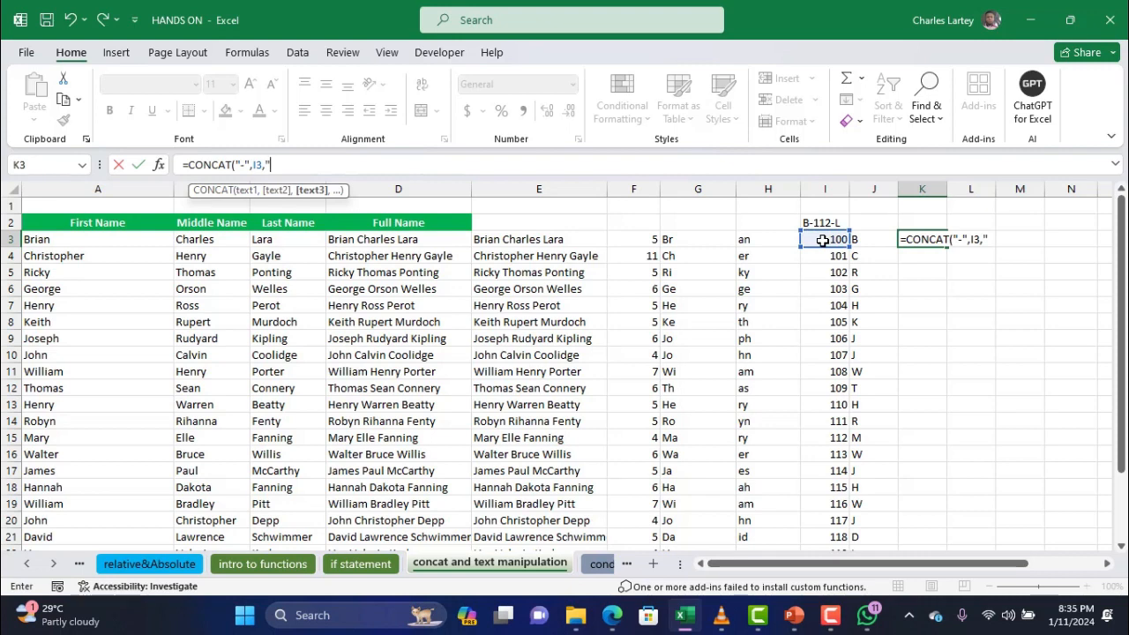
type("\"-\")")
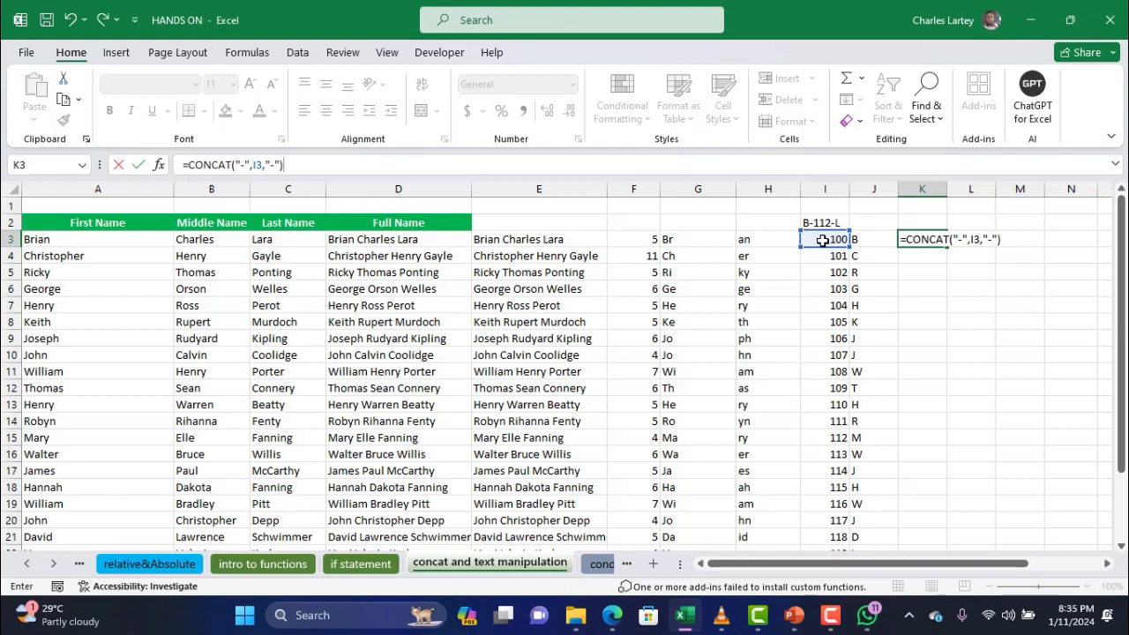
key("ctrl+Return")
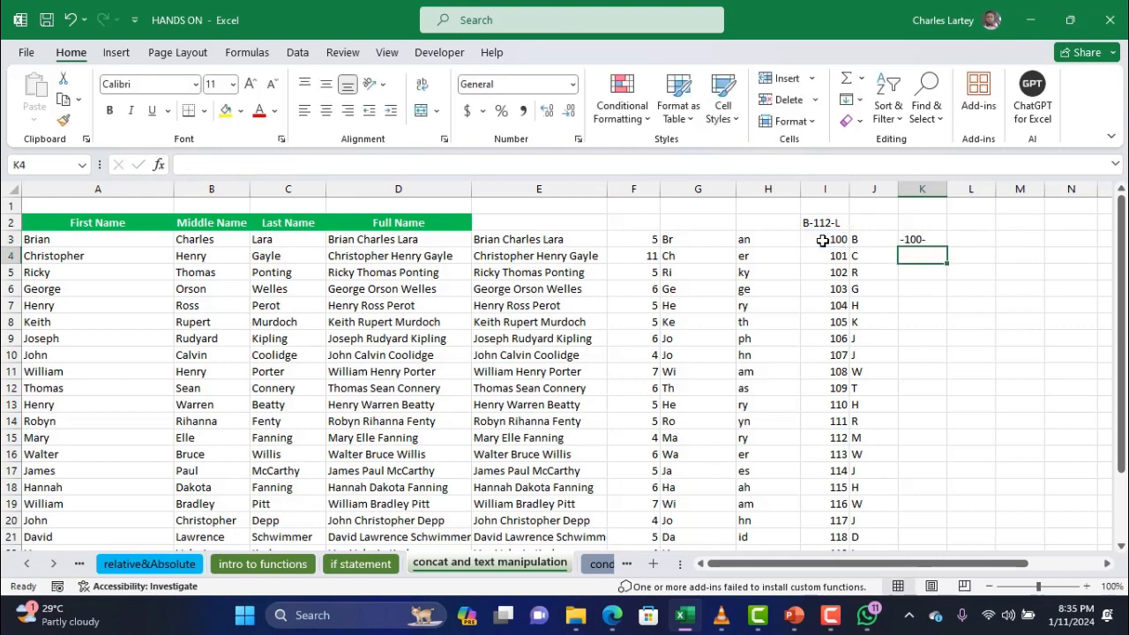
double_click(948, 247)
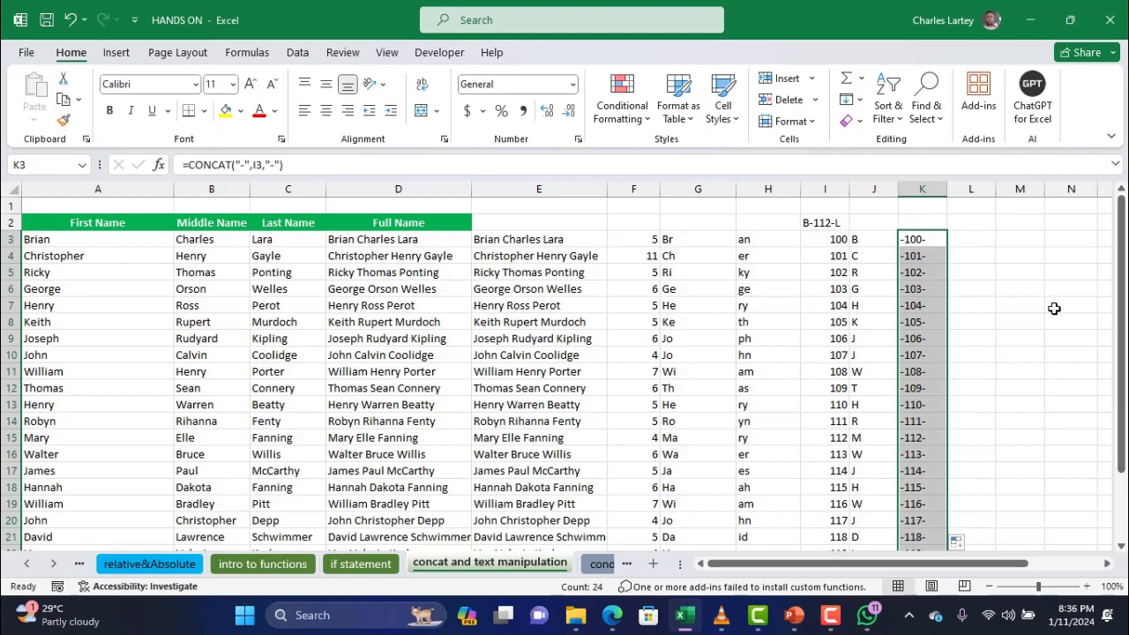
left_click(959, 243)
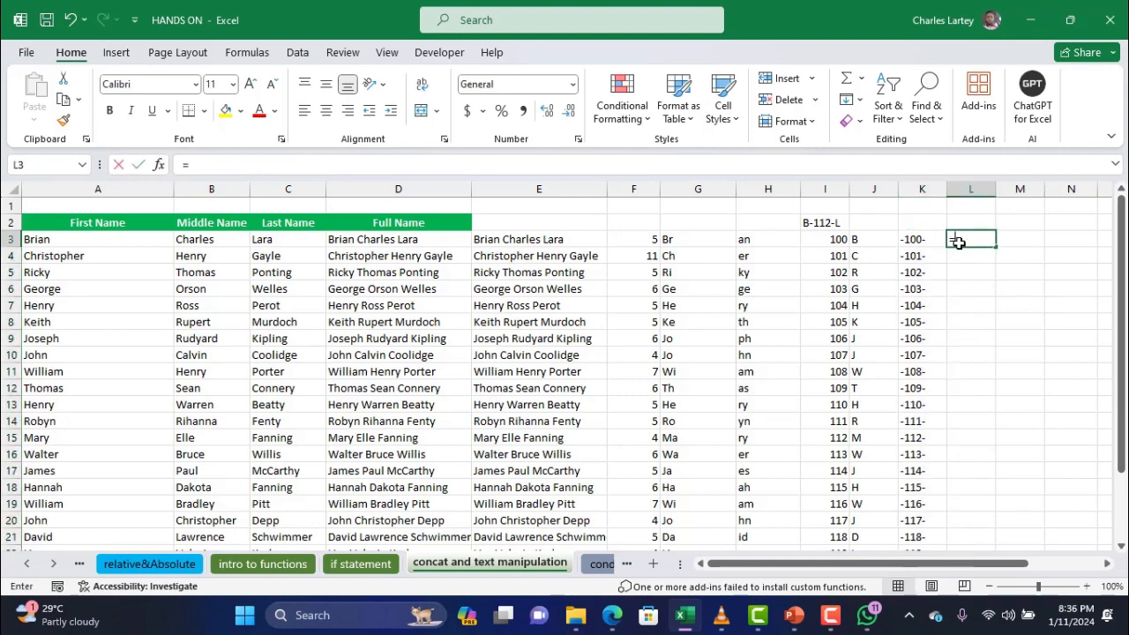
Enter =LEFT(C3,1) in L3, replacing a started RIGHT formula, and fill it down column L
type("=ri")
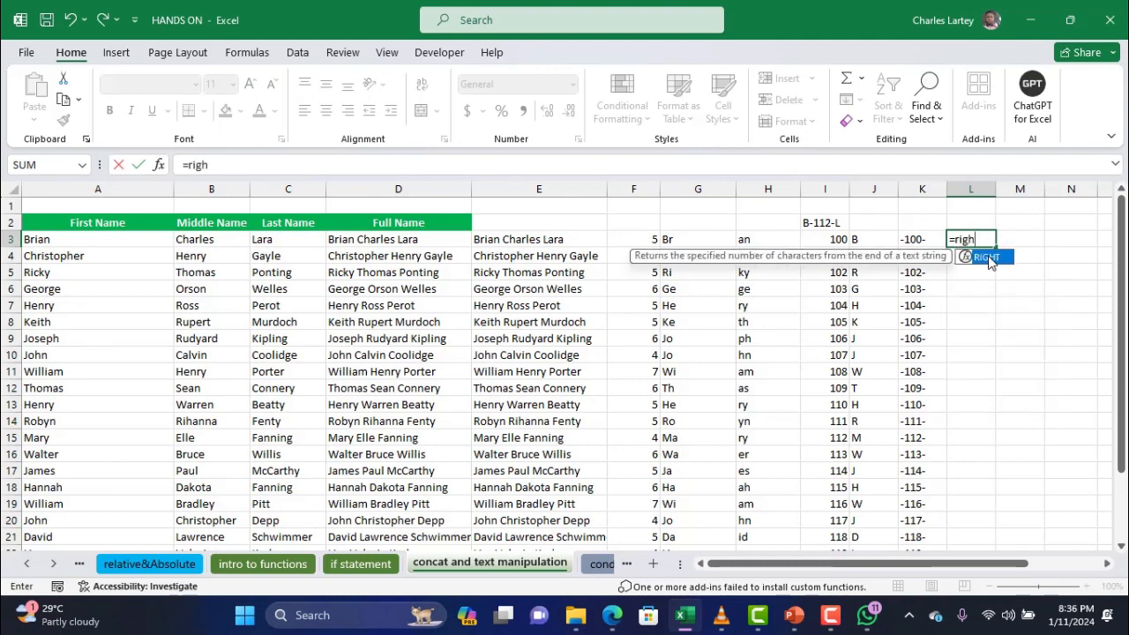
type("gh")
double_click(988, 256)
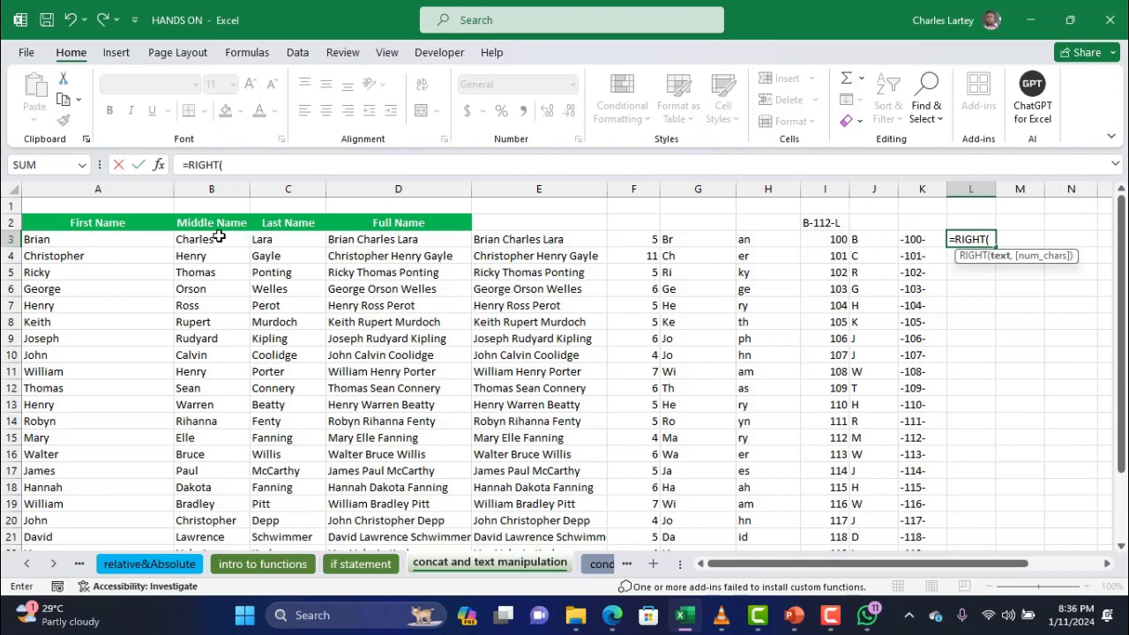
left_click(299, 240)
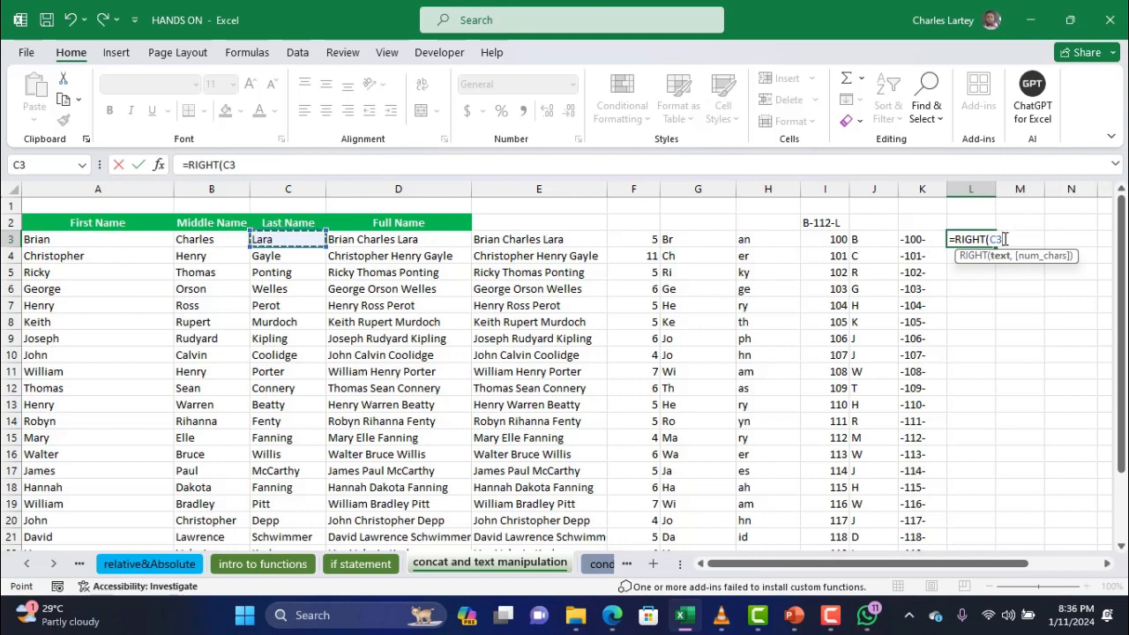
left_click_drag(1005, 239, 956, 245)
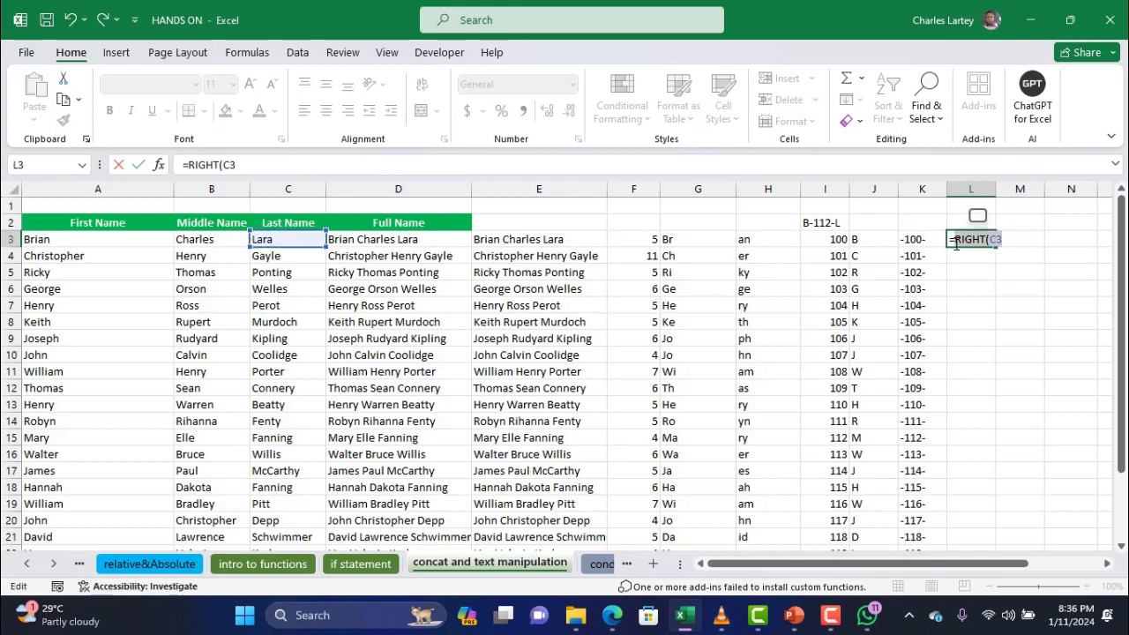
type("left(")
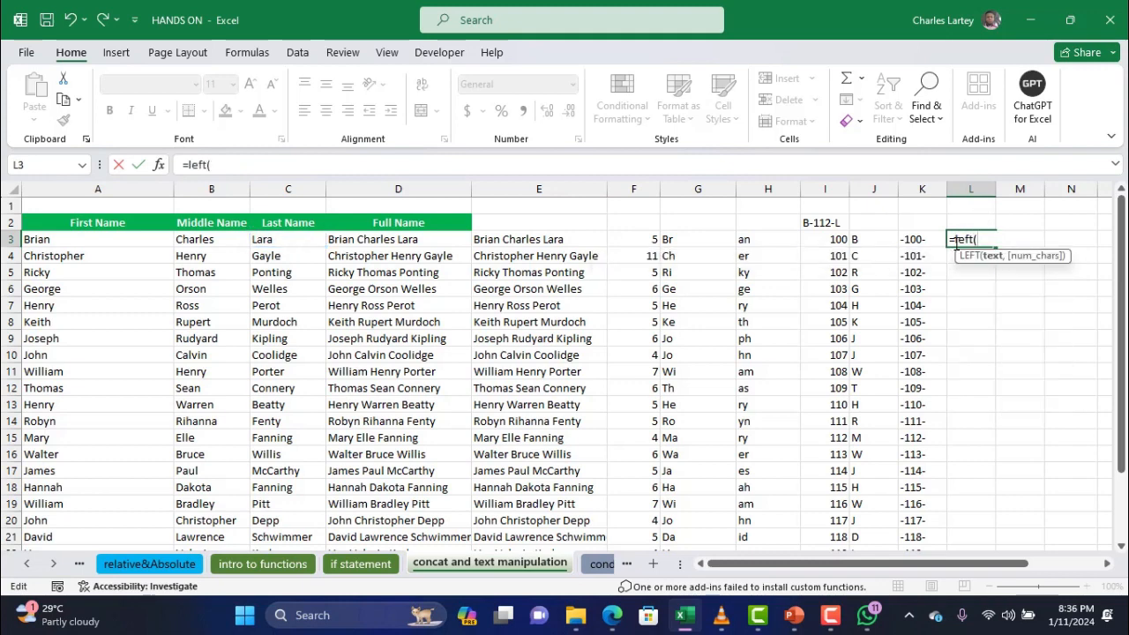
left_click(260, 240)
type(",")
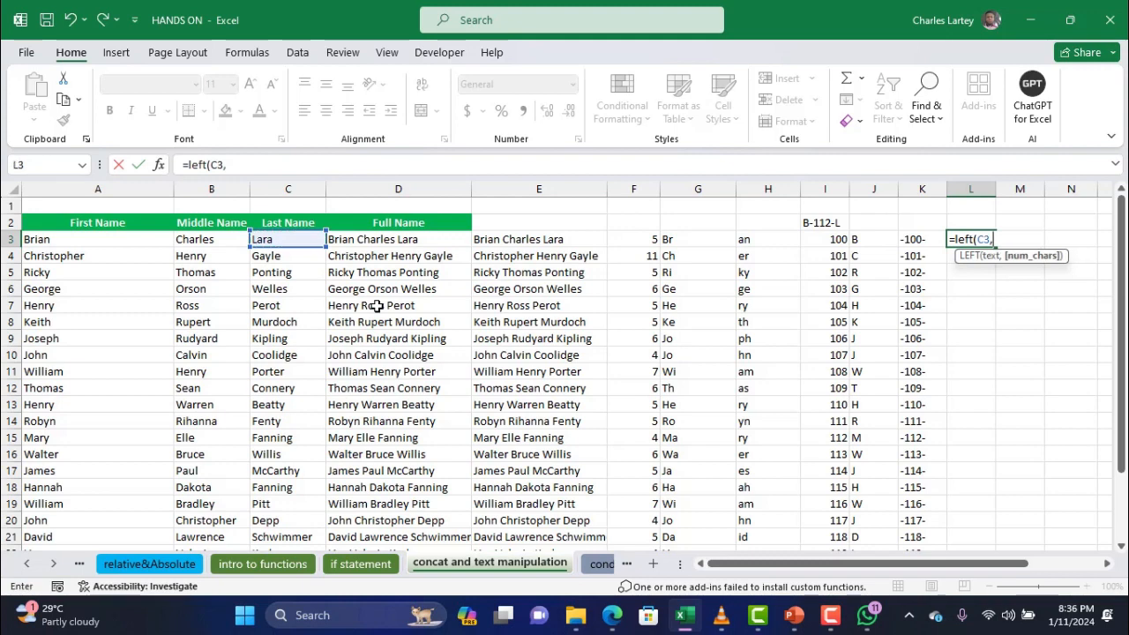
type("1)")
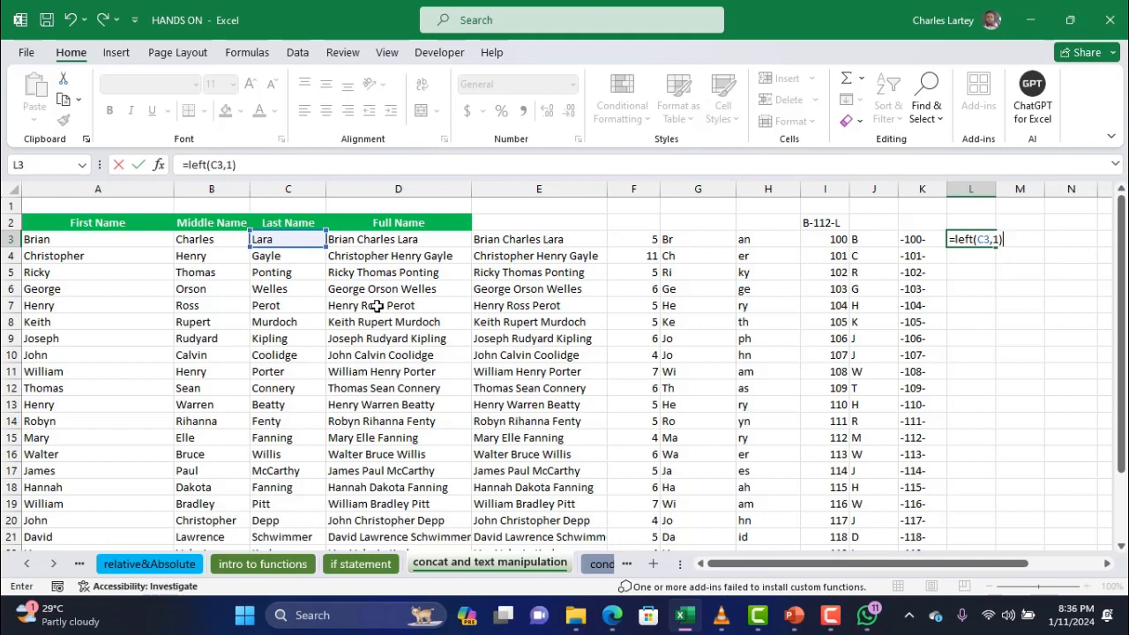
key("Return")
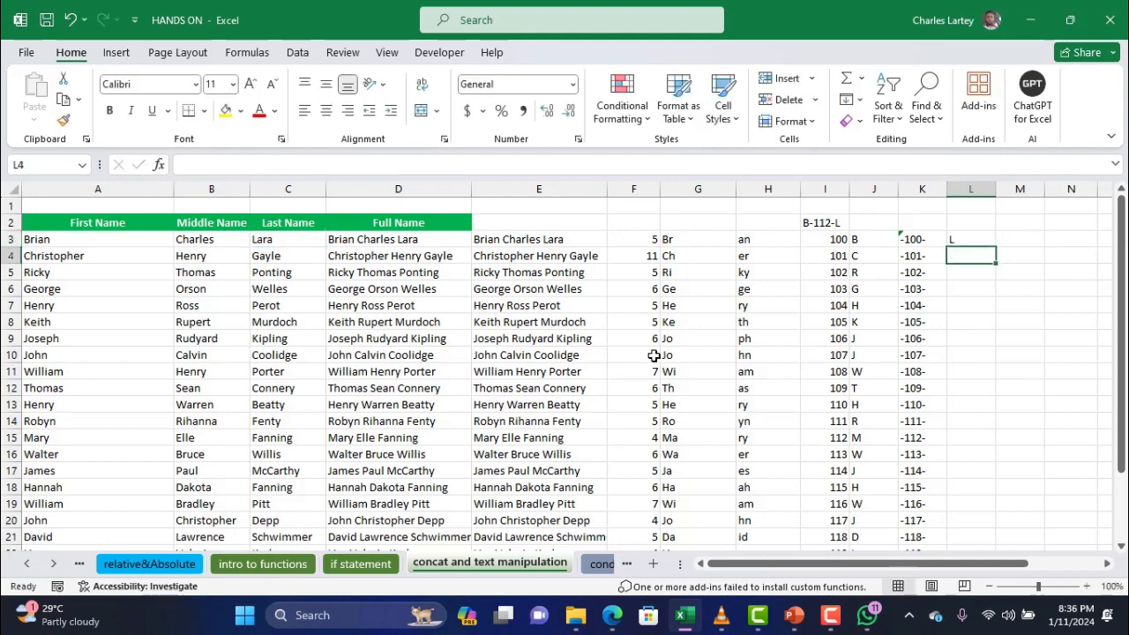
left_click(974, 240)
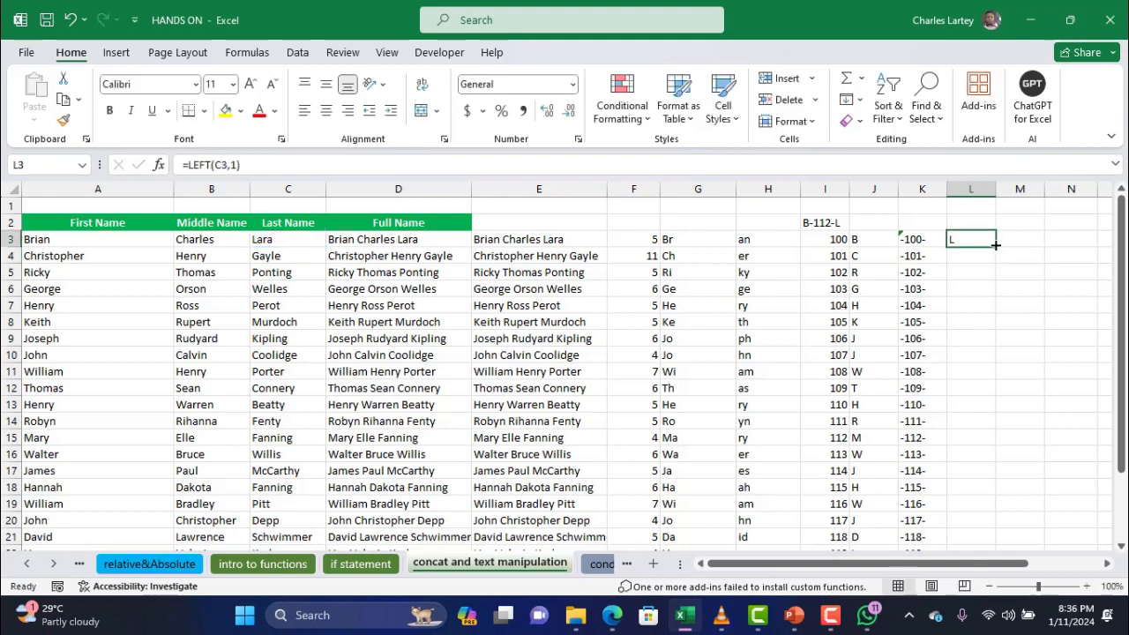
double_click(996, 246)
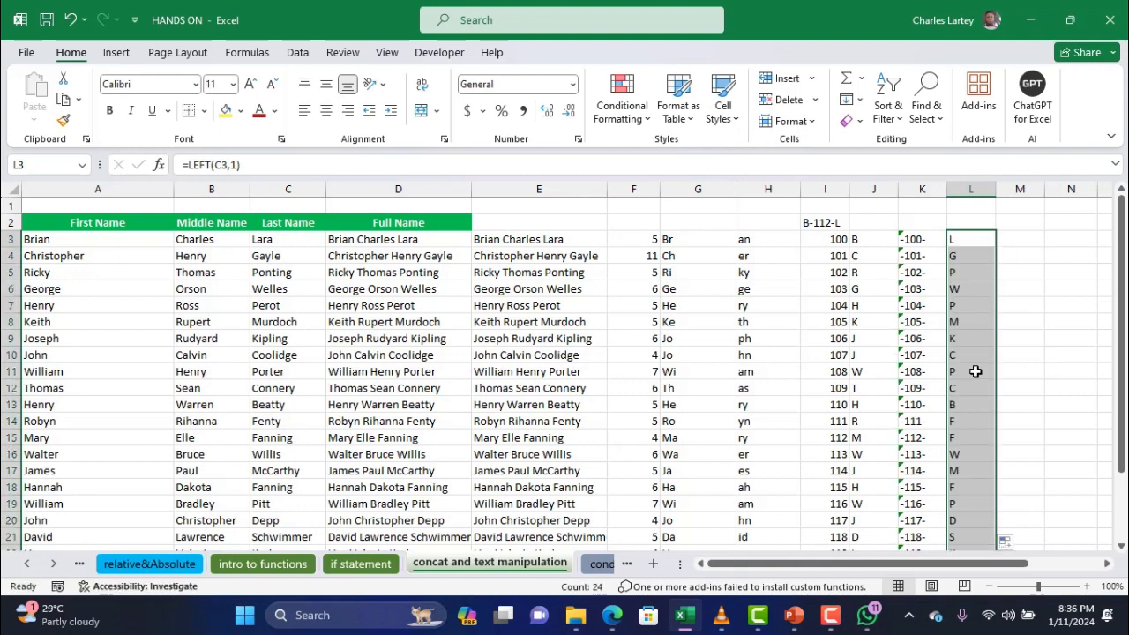
left_click(1010, 239)
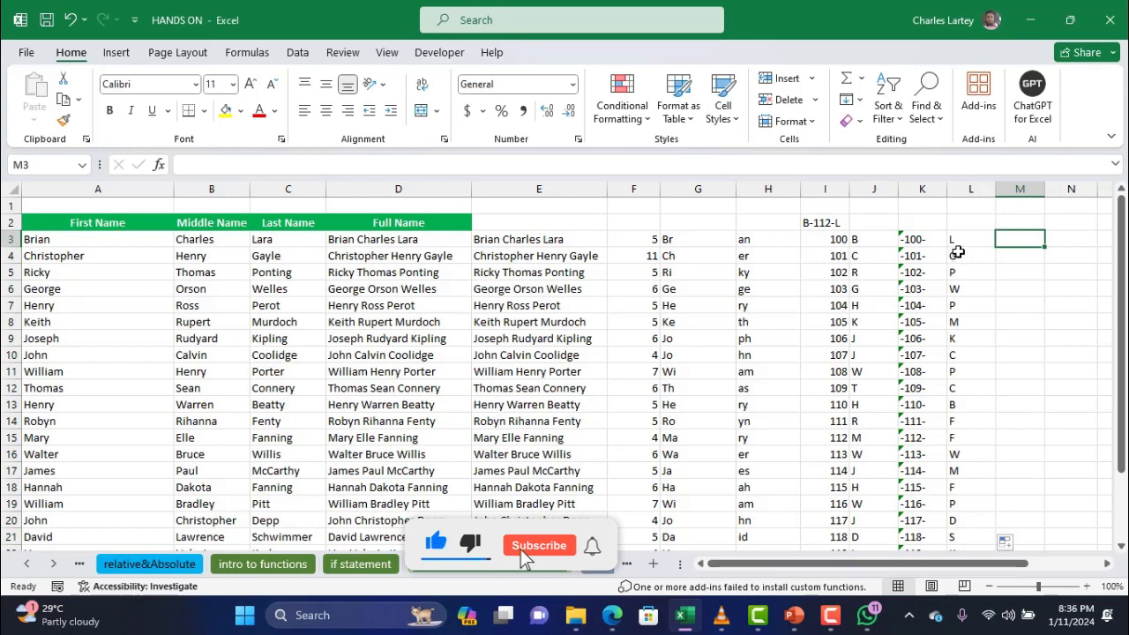
Enter =CONCAT(J3,K3,L3) in M3 to build the ID code B-100-L
type("=cp")
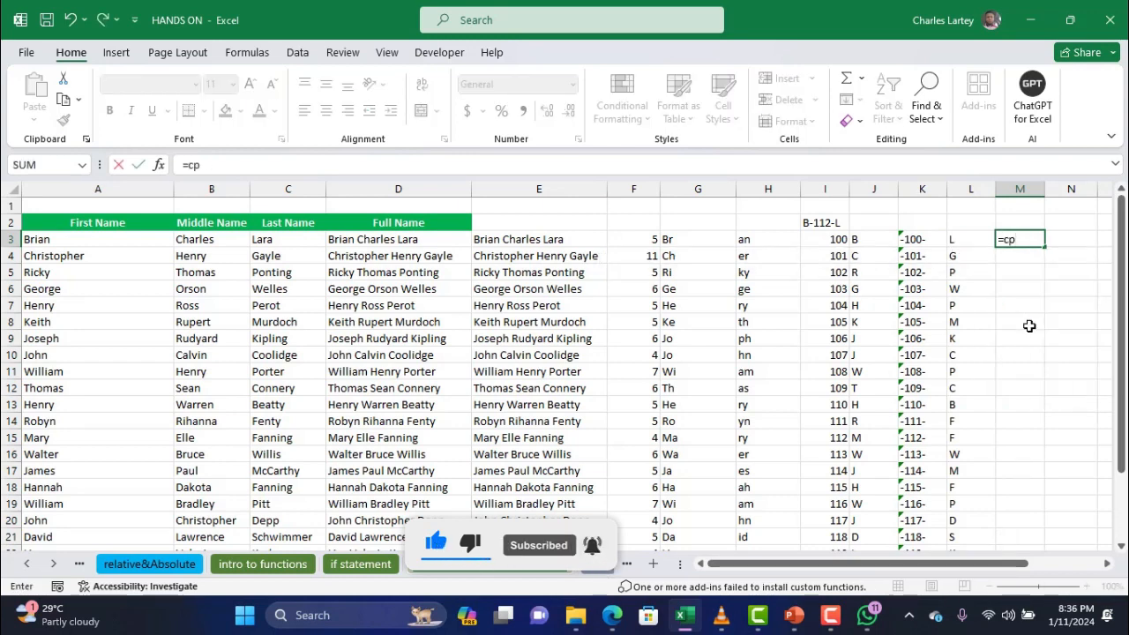
key("BackSpace")
type("onca")
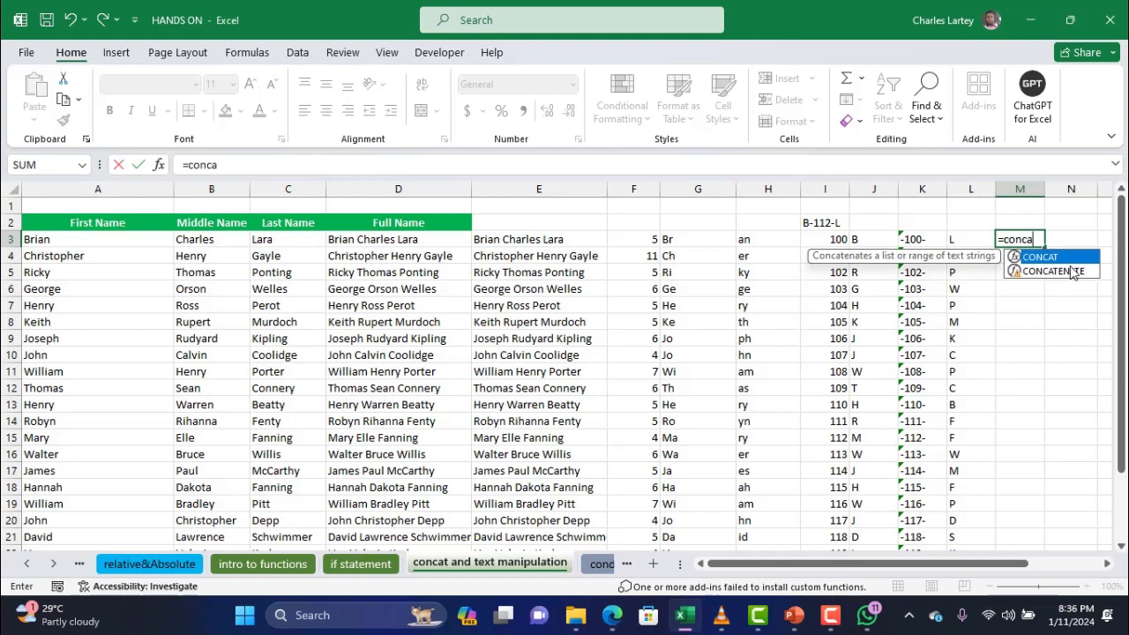
double_click(1049, 257)
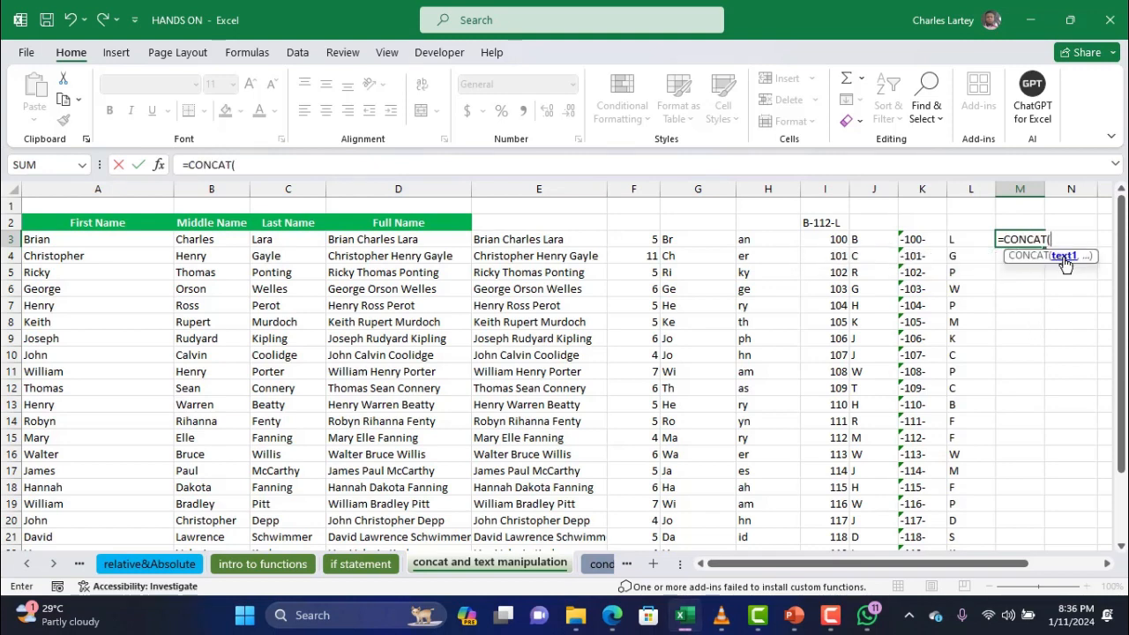
left_click(872, 240)
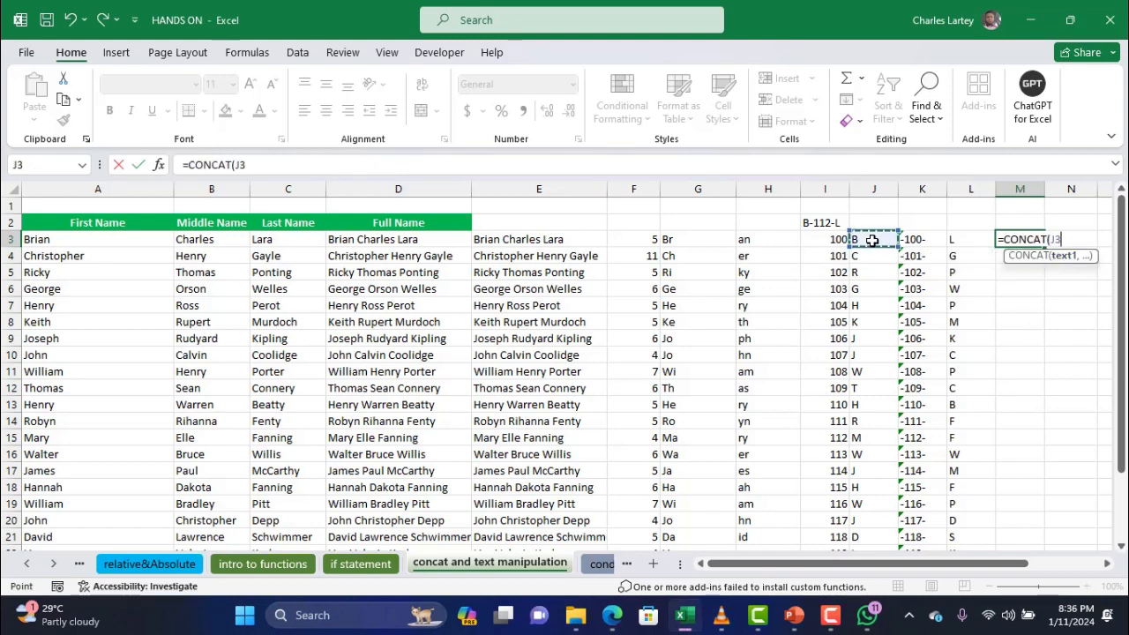
type(",")
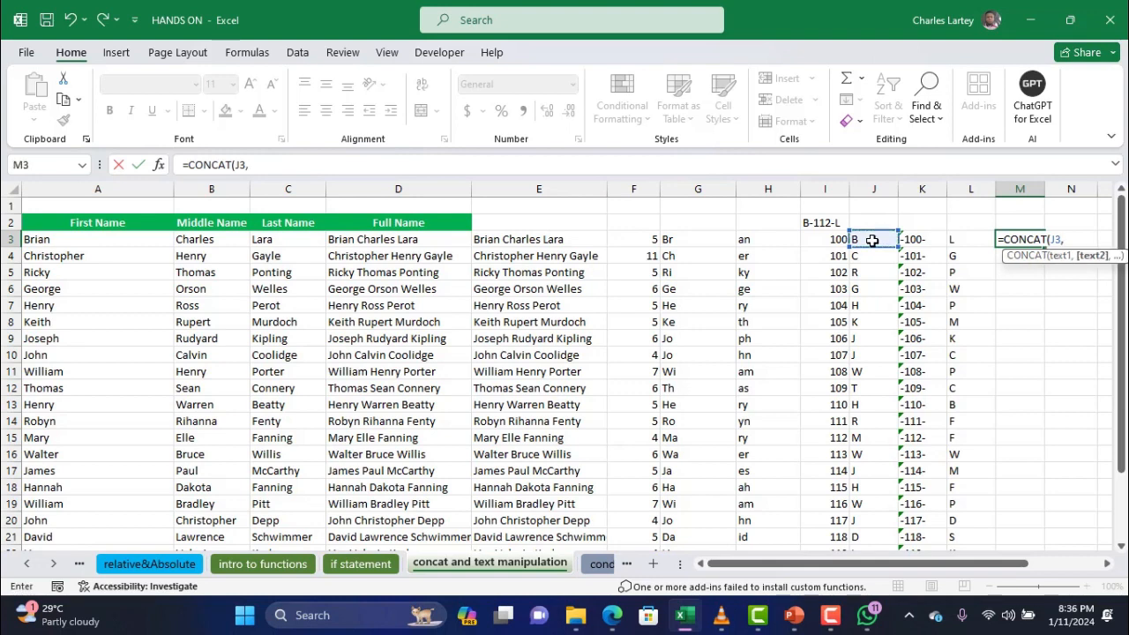
left_click(921, 238)
type(",")
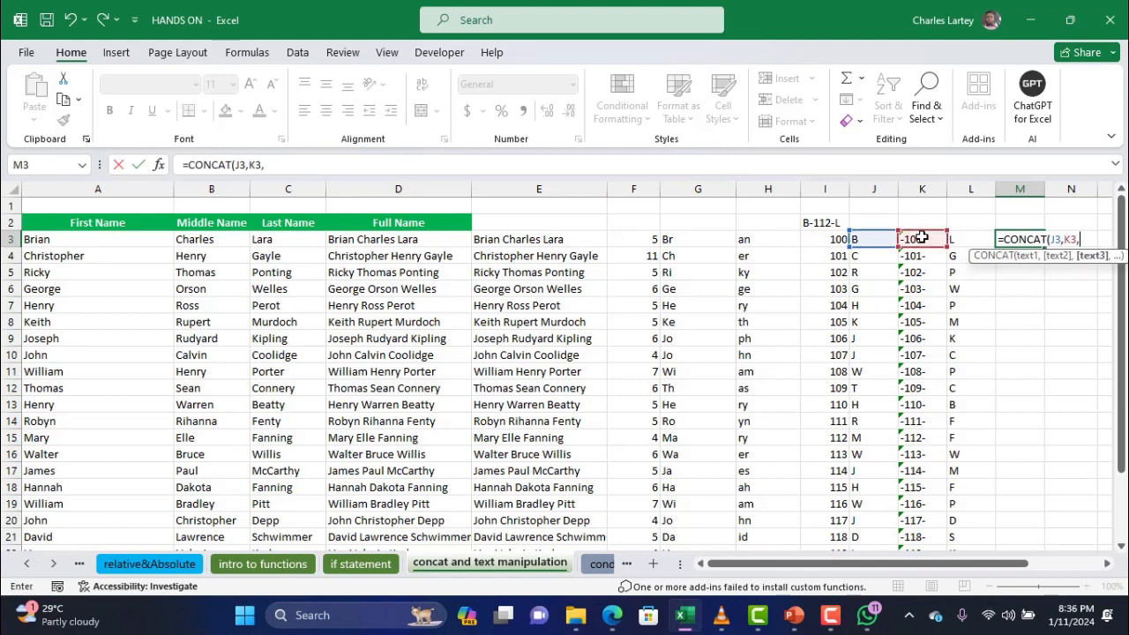
left_click(956, 238)
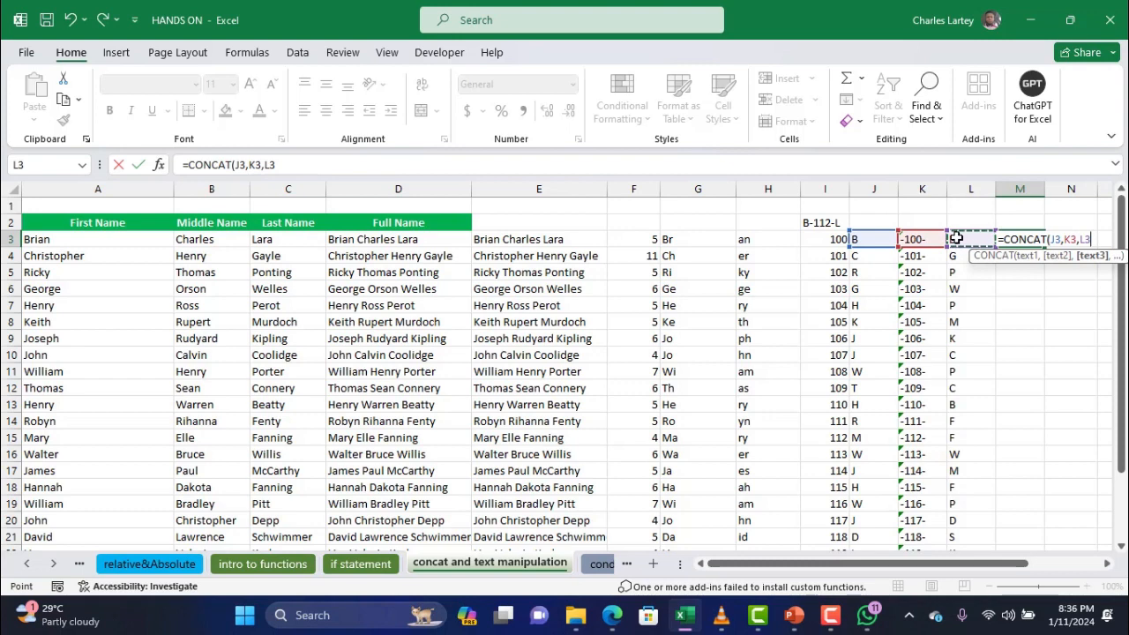
key("Return")
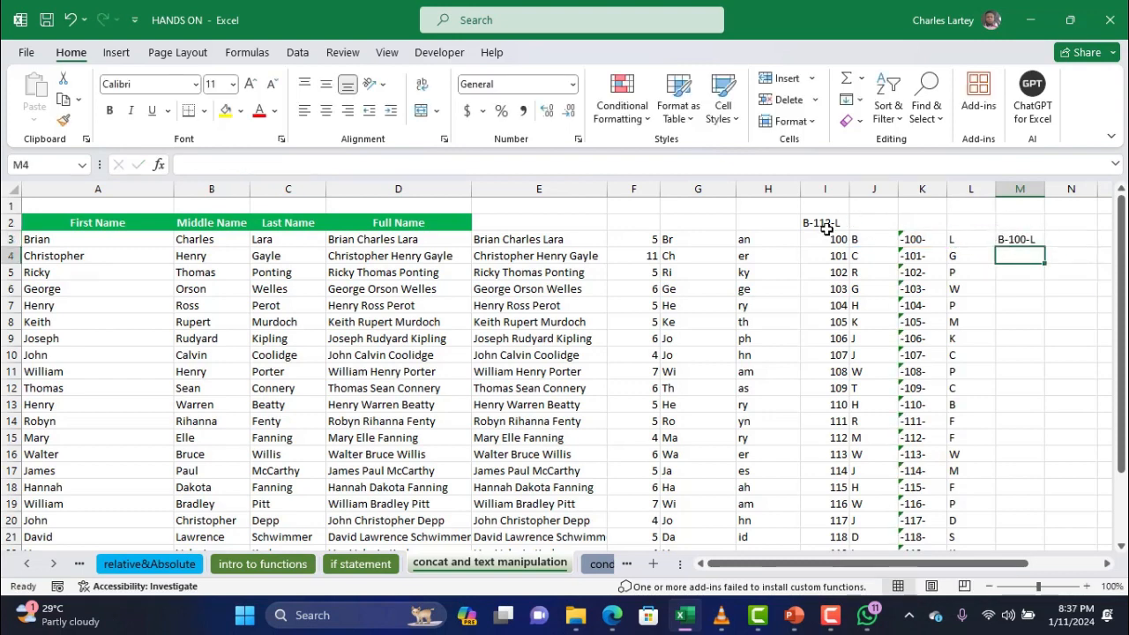
Copy the M3 code formula down column M and widen column M to fit
left_click(1039, 240)
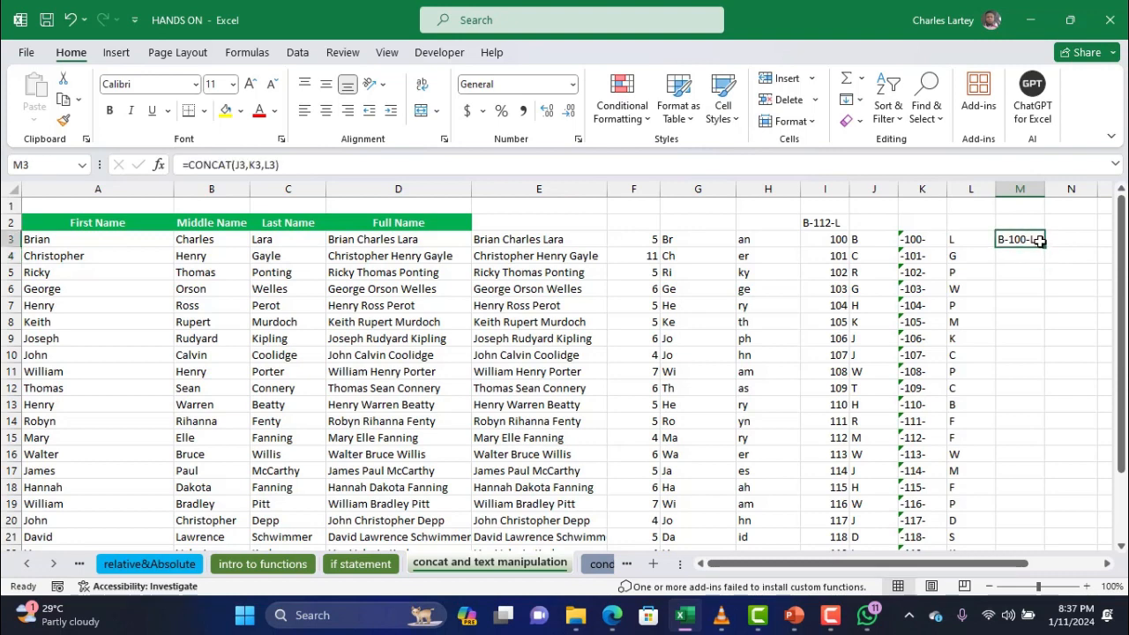
double_click(1045, 246)
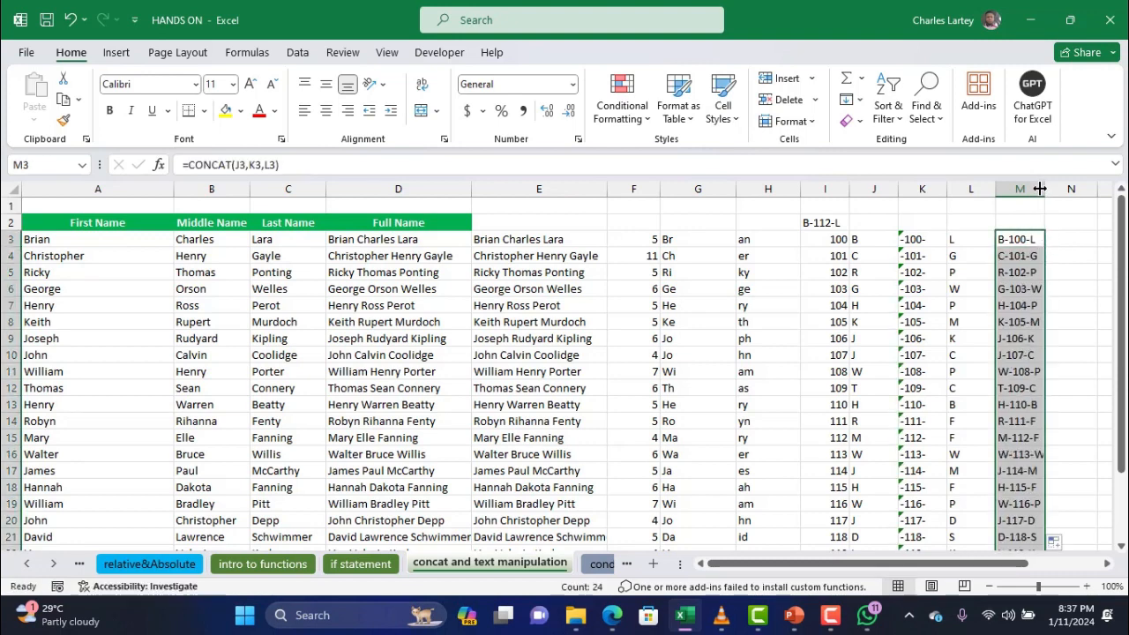
left_click_drag(1045, 188, 1064, 189)
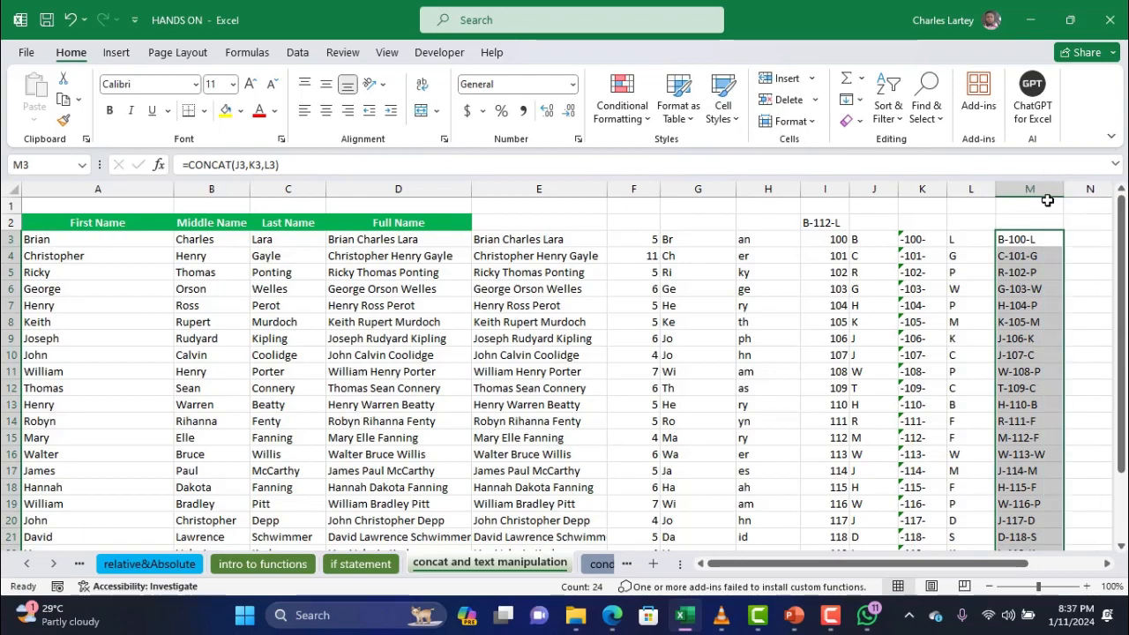
scroll(963, 258, "down", 1)
scroll(963, 258, "right", 2)
scroll(963, 258, "up", 2)
scroll(963, 258, "right", 1)
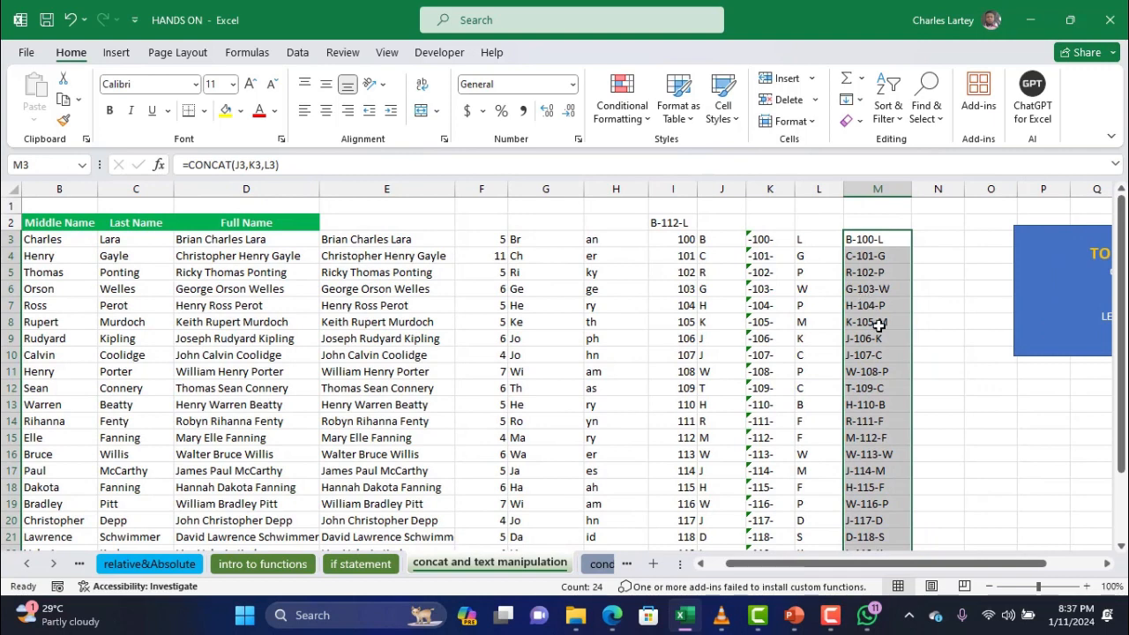
Select column headers I through L and hide them, leaving the ID codes beside column H
left_click_drag(816, 189, 661, 227)
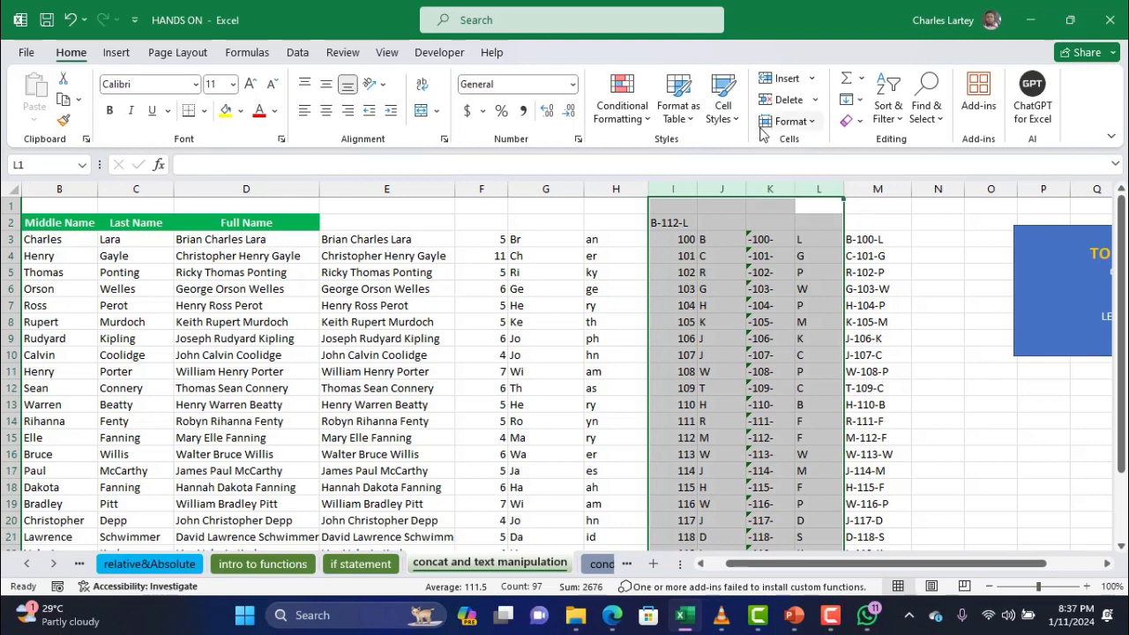
left_click(815, 187)
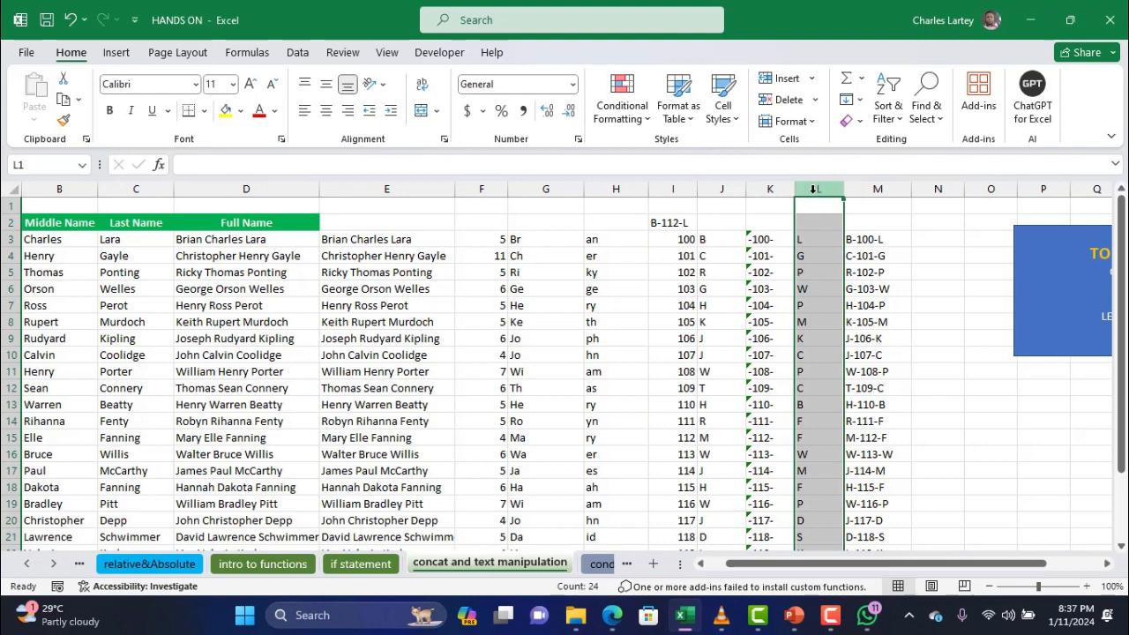
left_click_drag(813, 188, 852, 189)
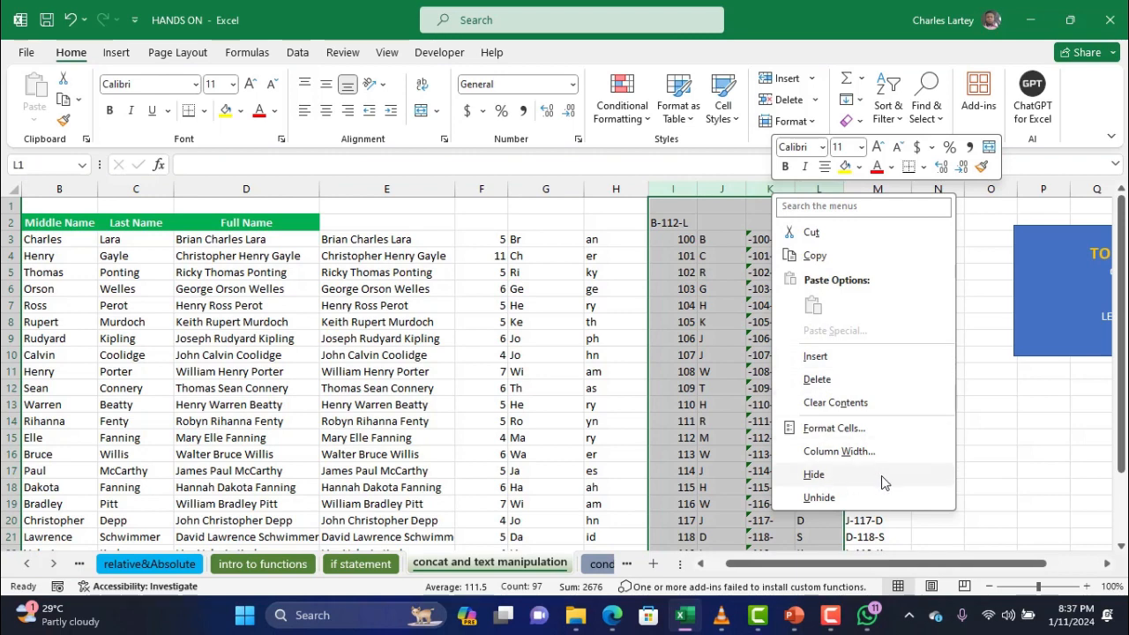
left_click(881, 475)
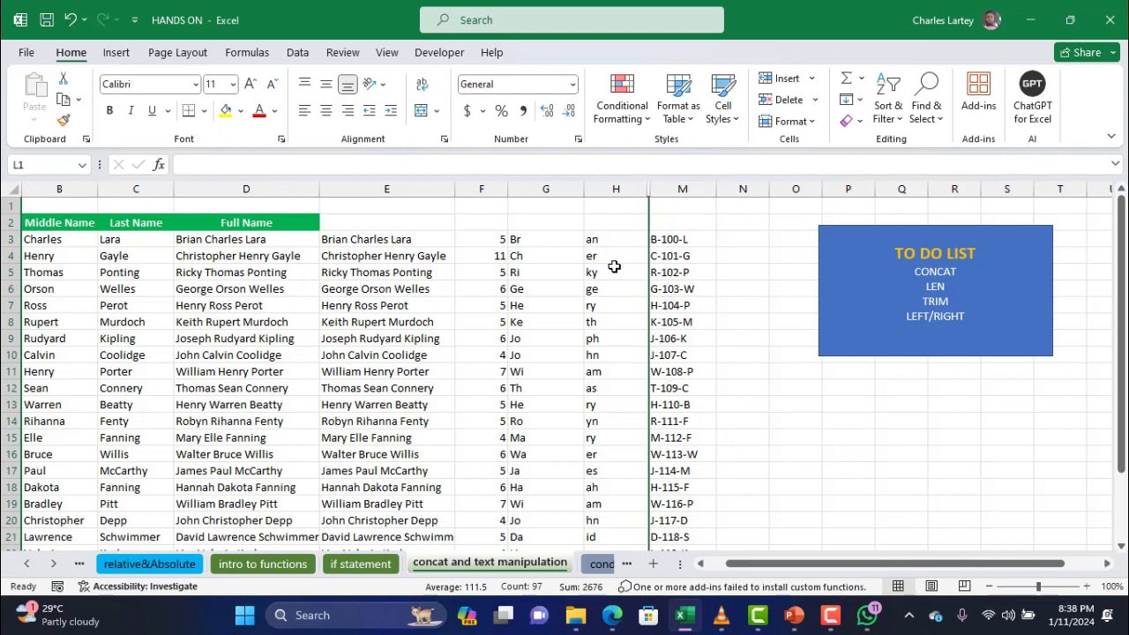
Select and copy the ID codes in column M, rows 3 to 26
left_click(738, 304)
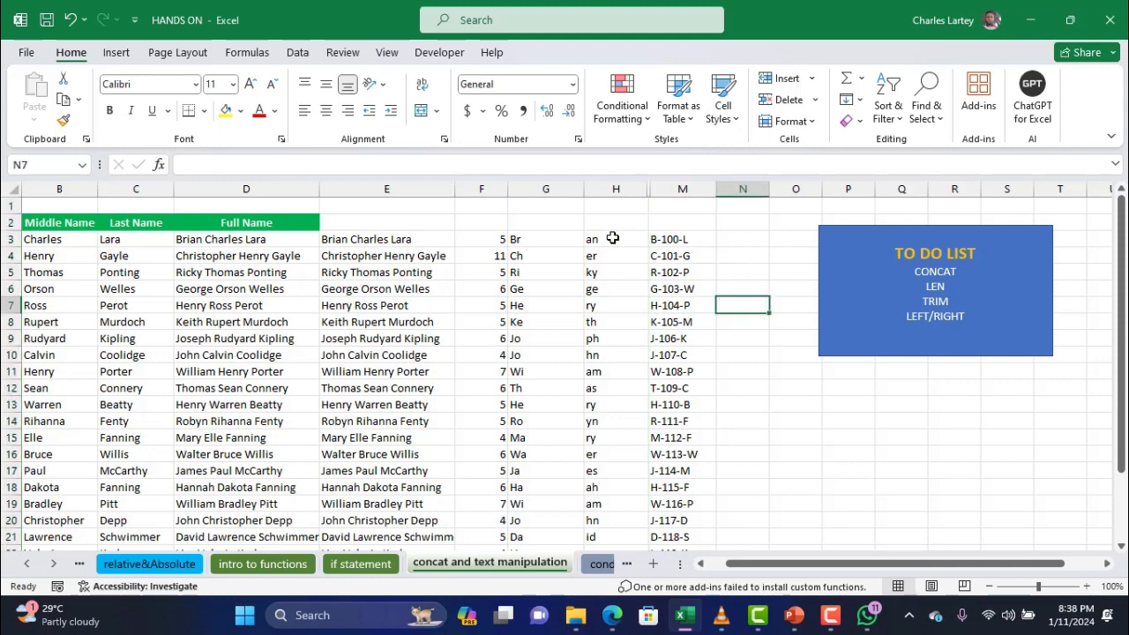
left_click_drag(673, 239, 654, 516)
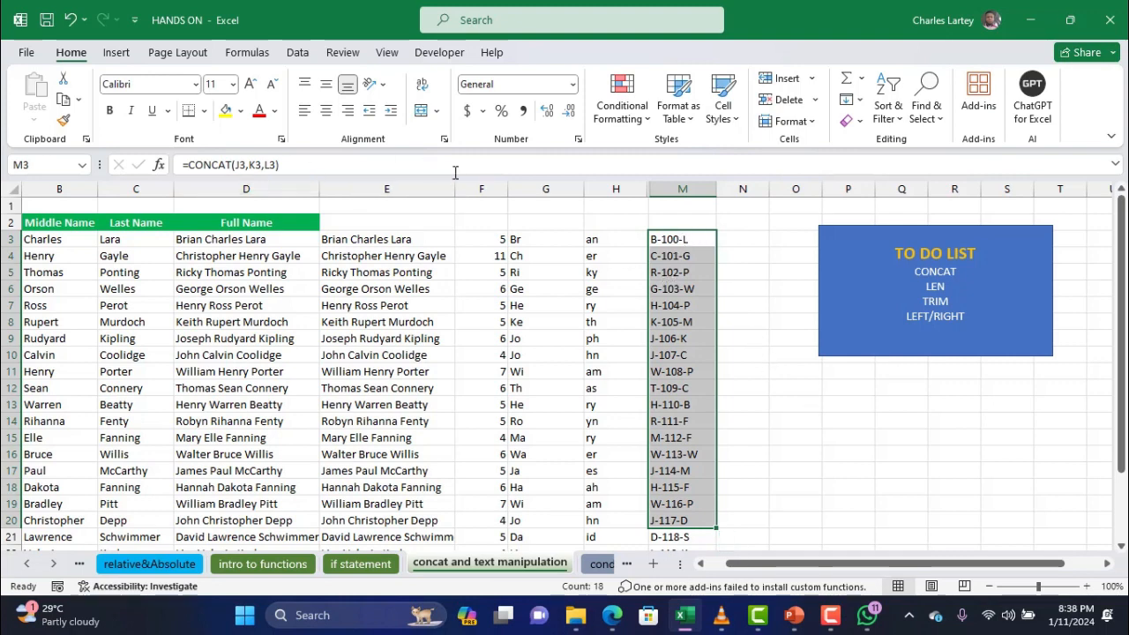
scroll(720, 258, "down", 1)
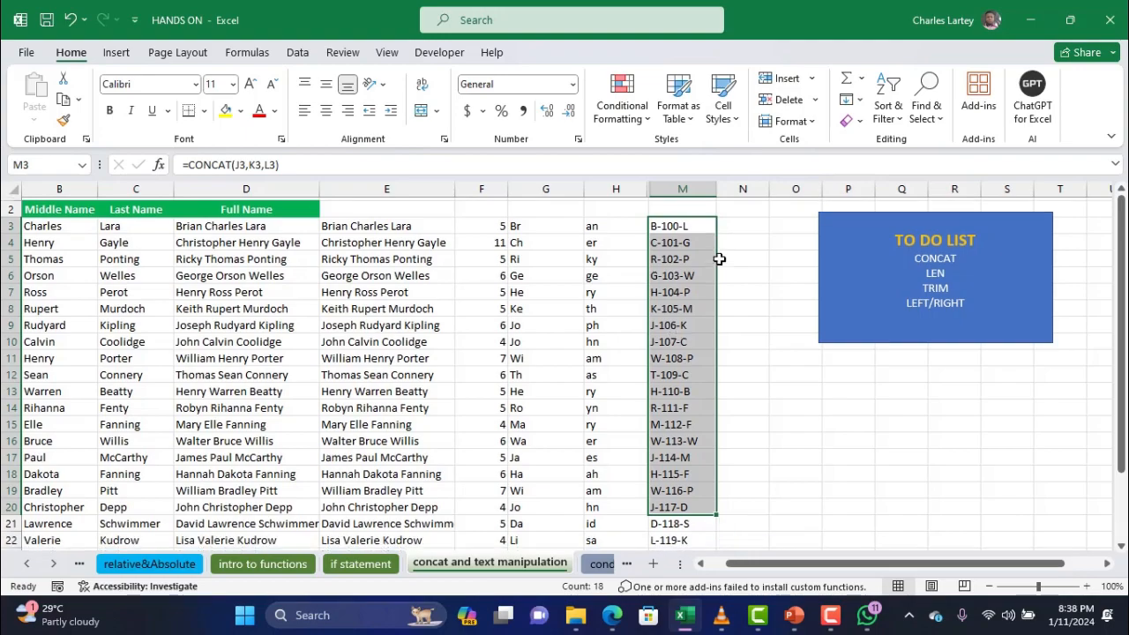
scroll(719, 259, "down", 5)
scroll(720, 259, "up", 5)
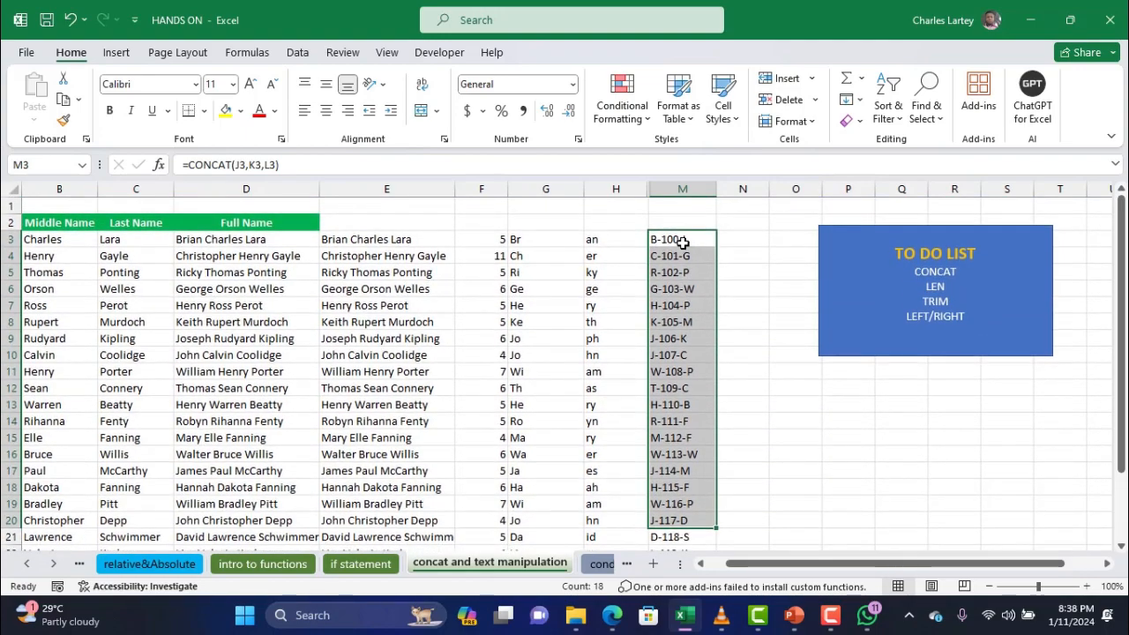
left_click_drag(682, 243, 662, 552)
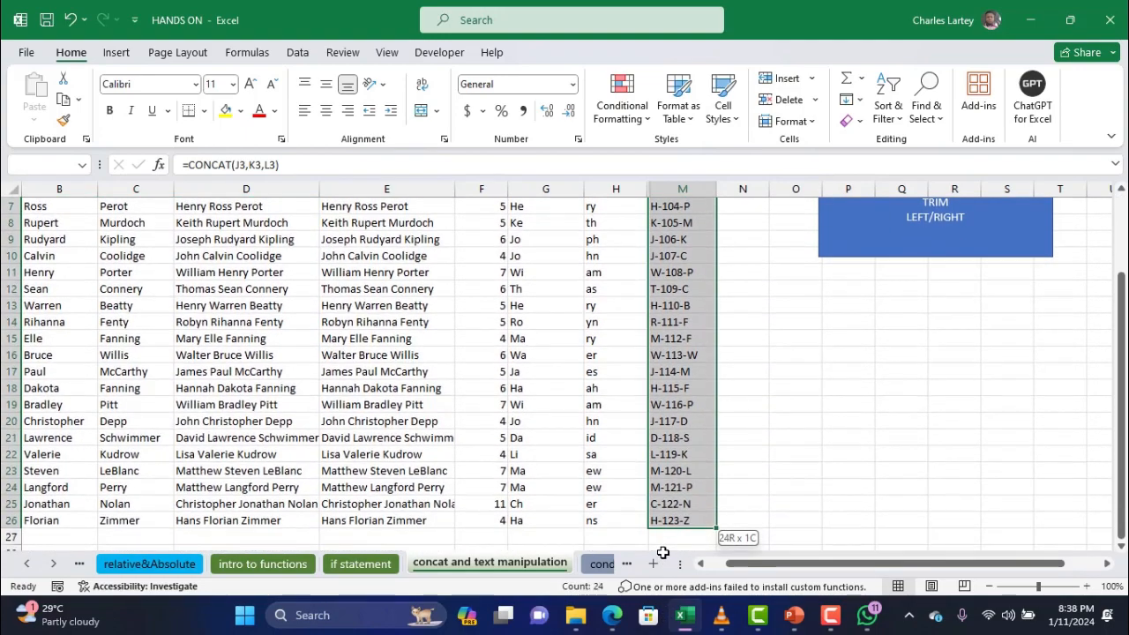
key("ctrl+c")
scroll(714, 397, "up", 2)
Paste the copied codes into N3 as values only
left_click(742, 239)
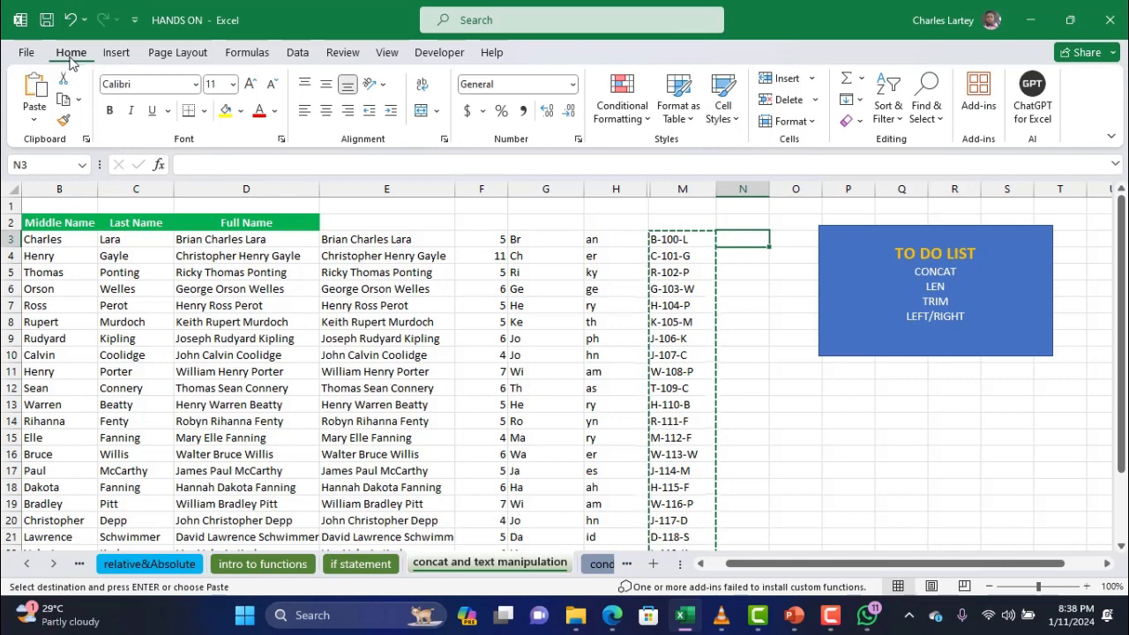
left_click(35, 120)
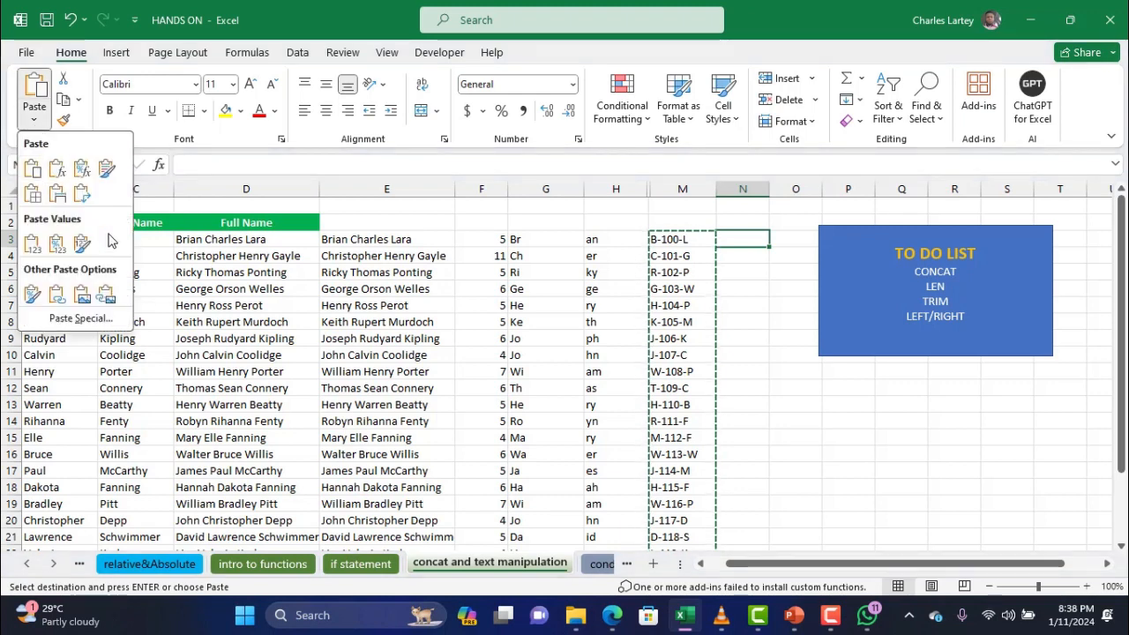
left_click(32, 249)
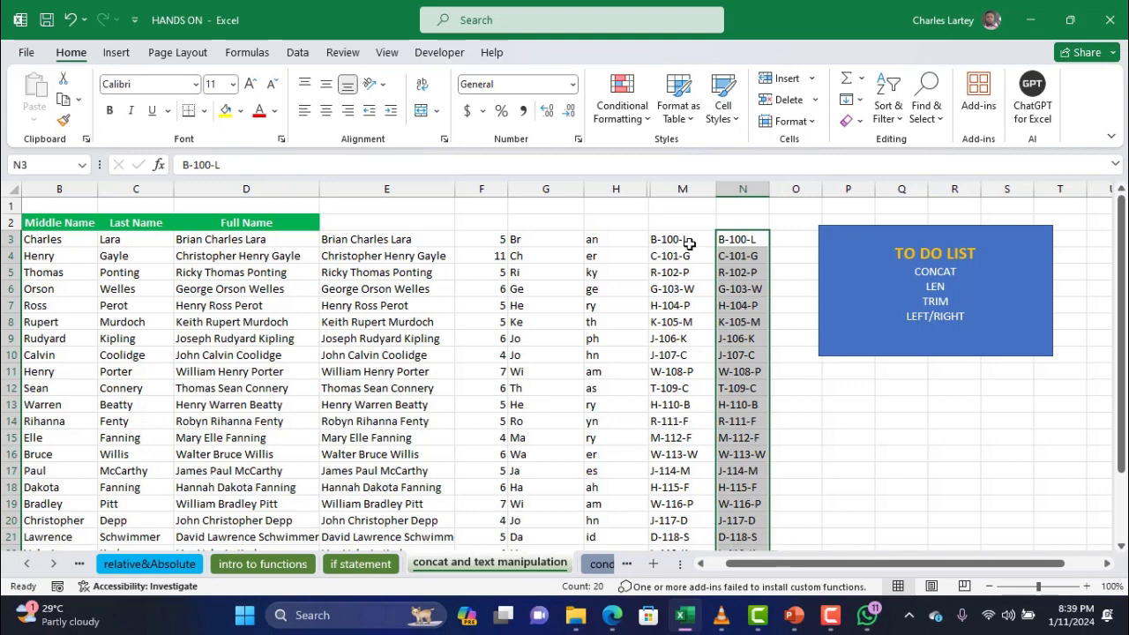
left_click(688, 243)
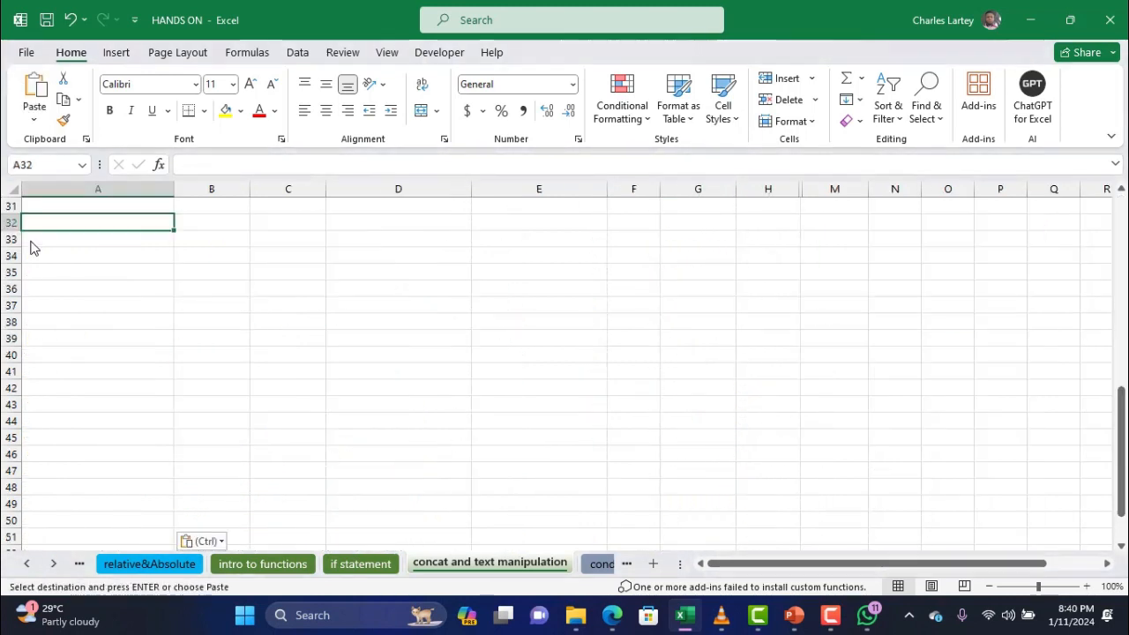
Paste the full names starting at A32, then cancel the pending copy
key("ctrl+v")
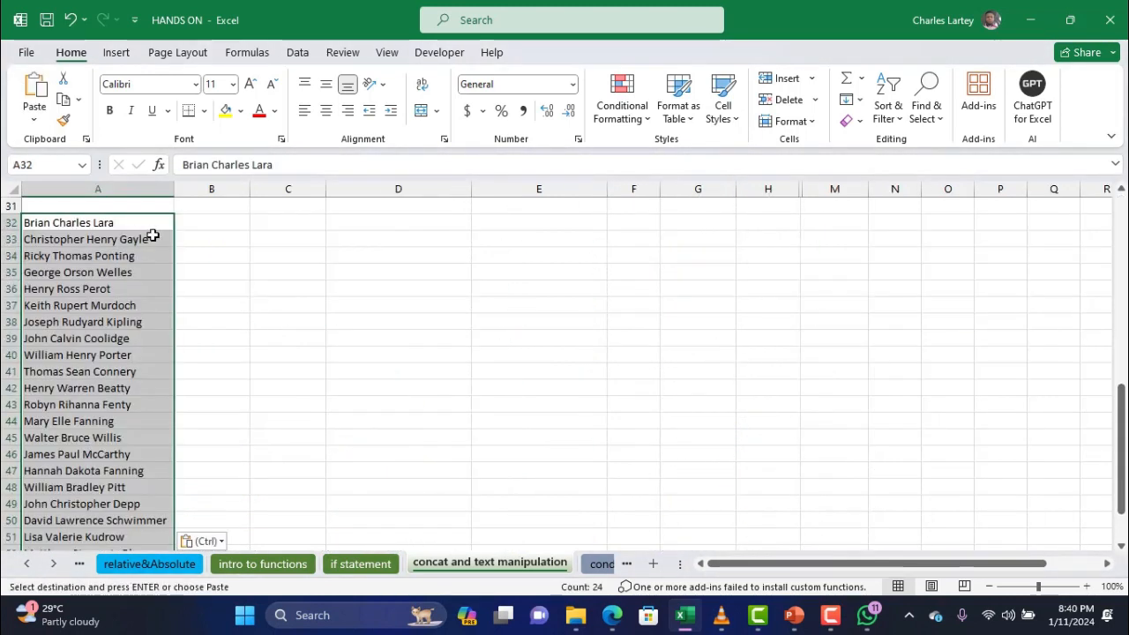
left_click(199, 227)
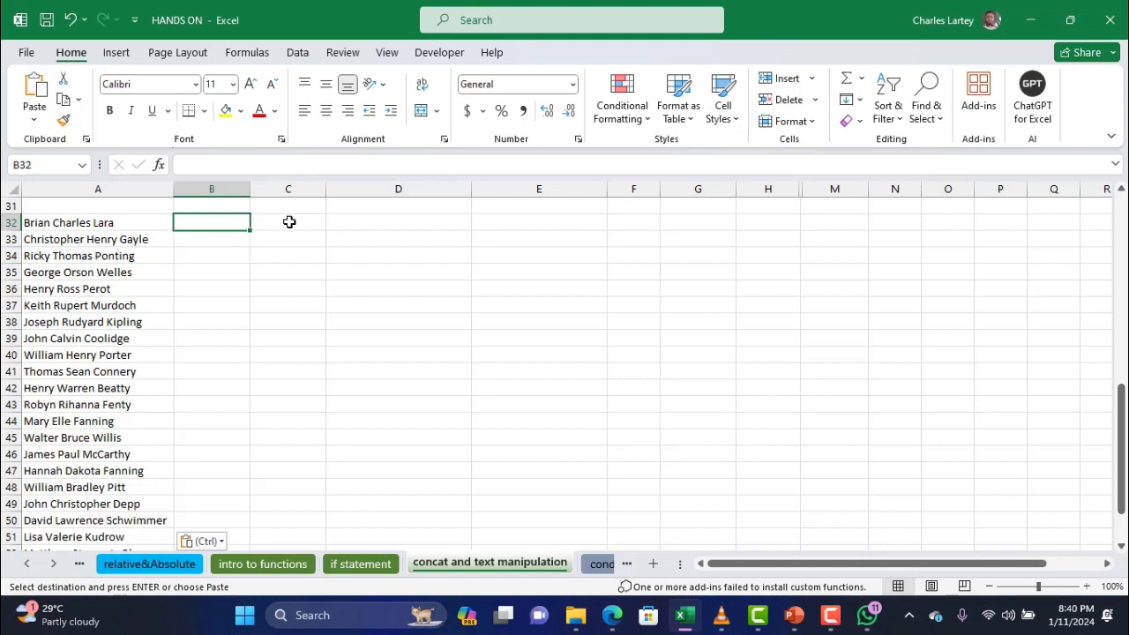
scroll(232, 246, "up", 1)
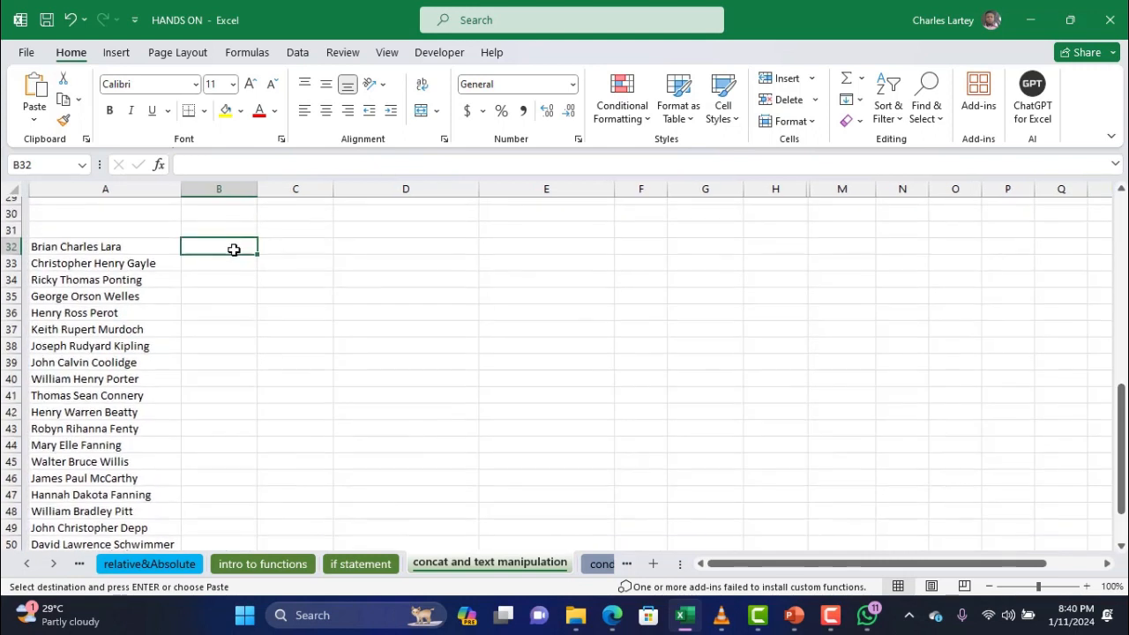
left_click(130, 249)
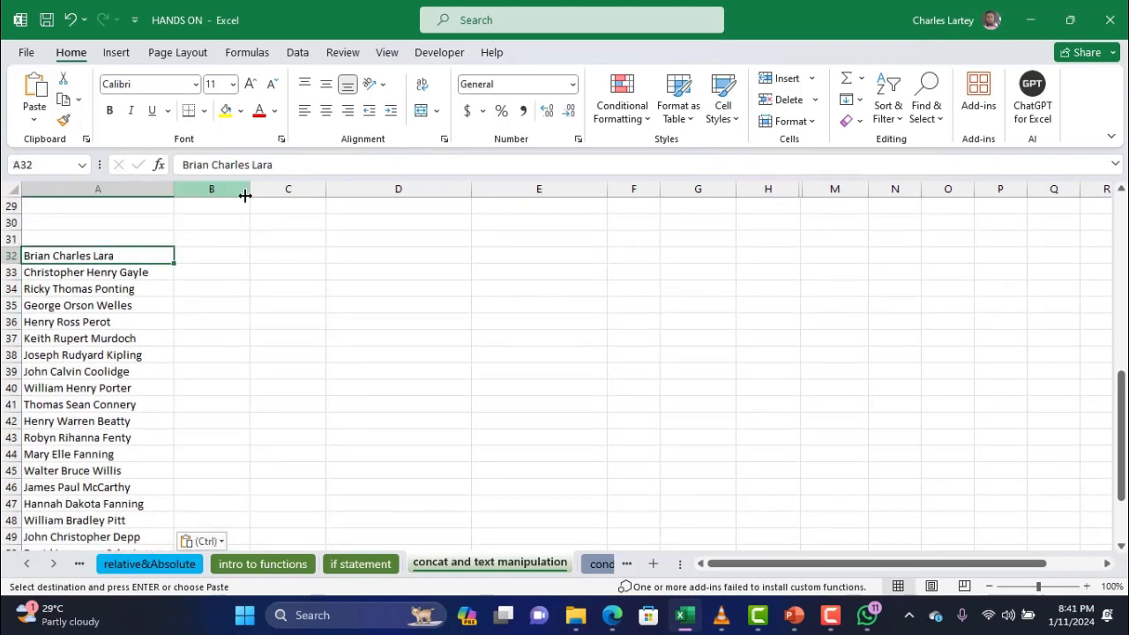
scroll(245, 196, "up", 2)
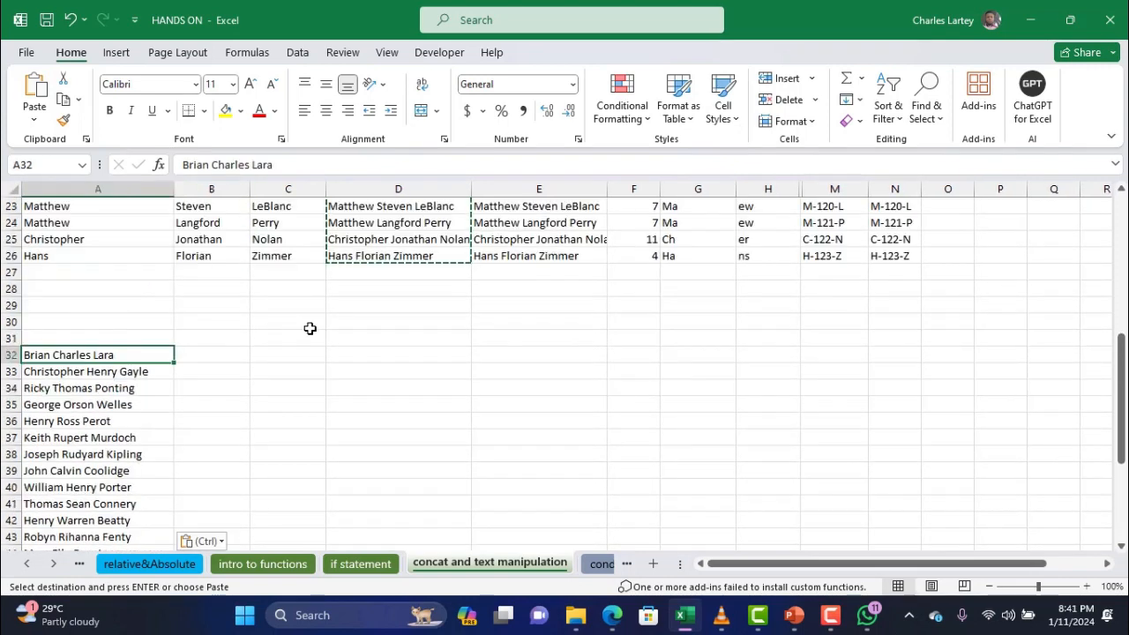
key("Escape")
scroll(315, 358, "up", 7)
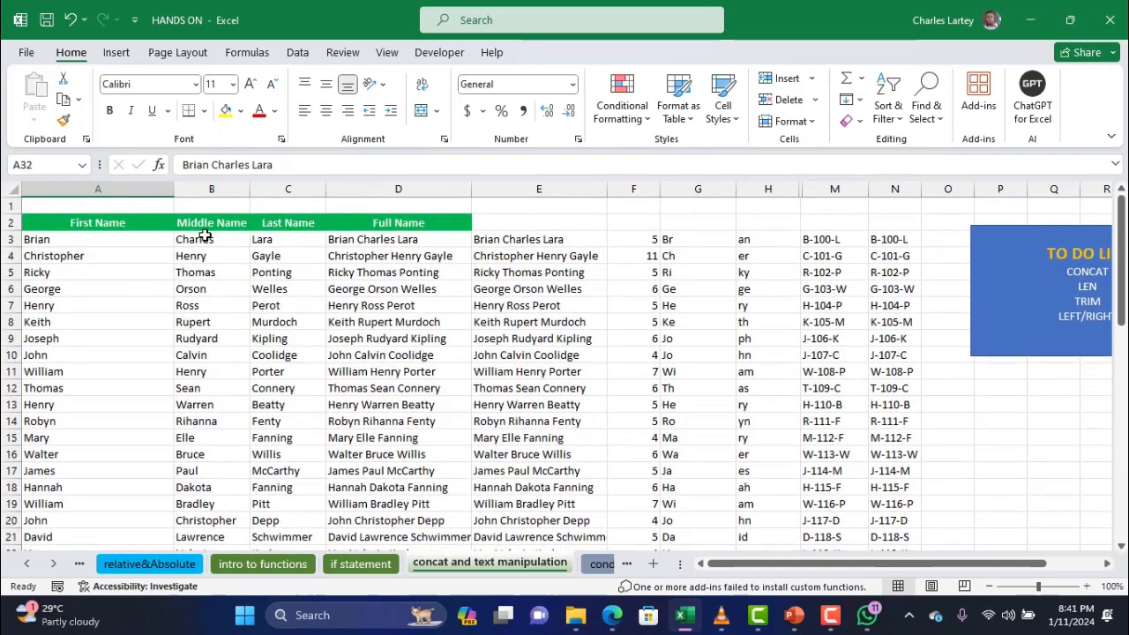
left_click(119, 240)
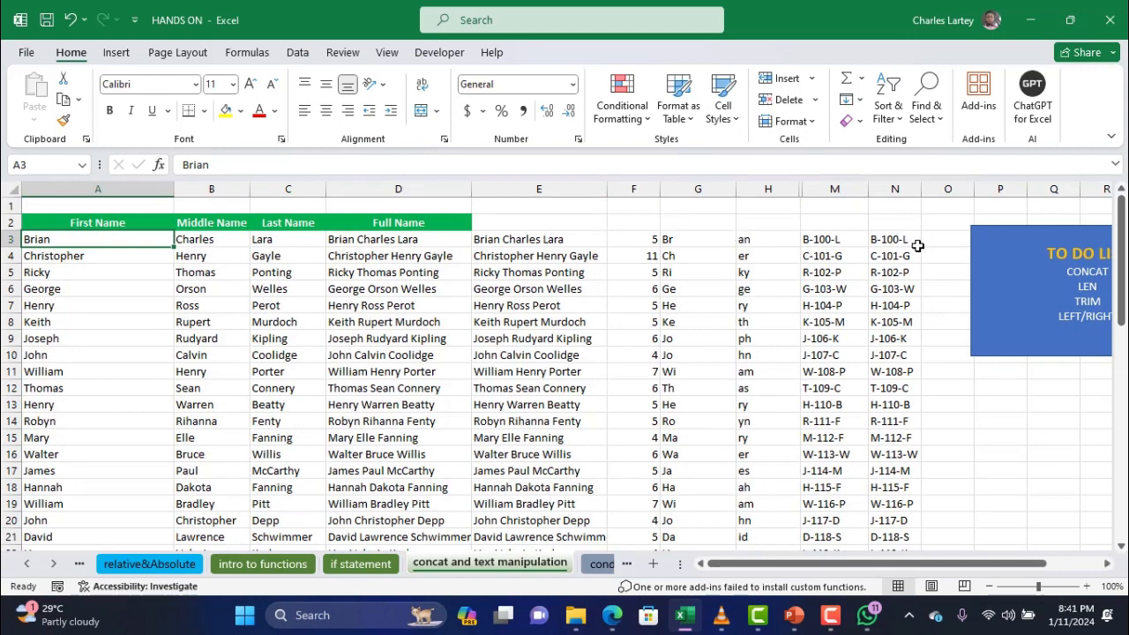
Insert a blank column at O, right of the ID codes in column N
scroll(917, 240, "right", 2)
left_click(1030, 238)
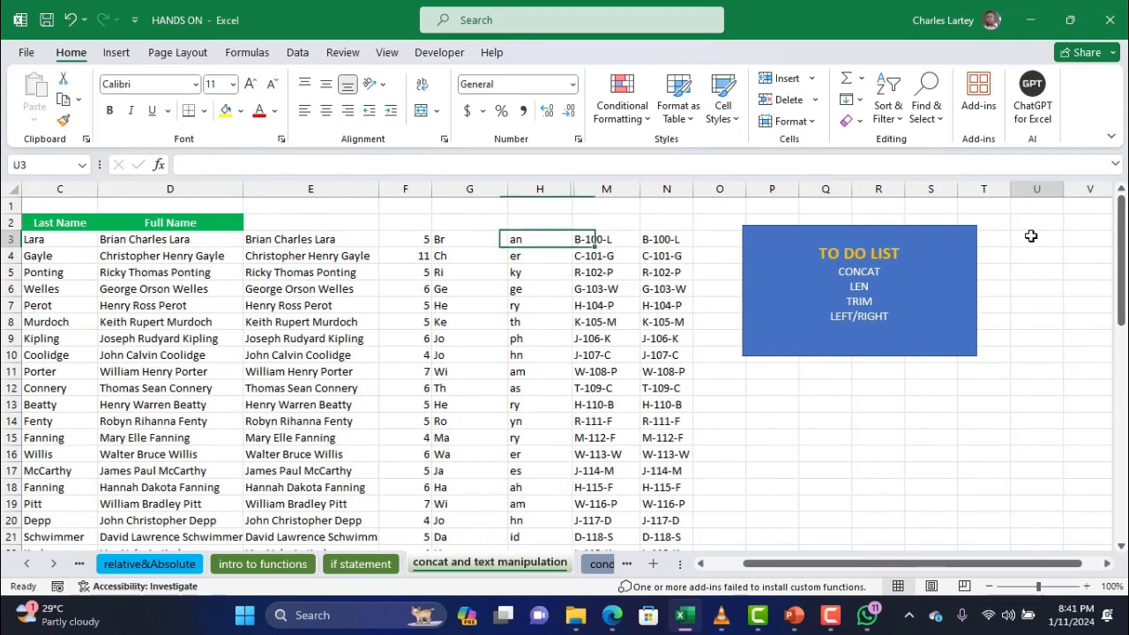
left_click(716, 185)
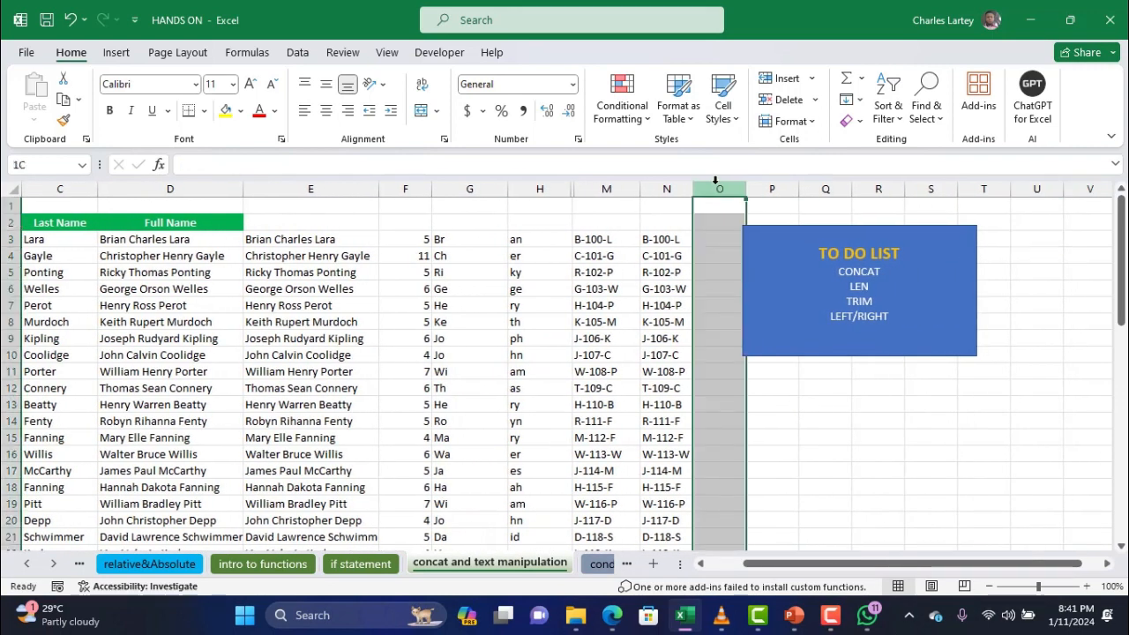
right_click(718, 187)
left_click(773, 348)
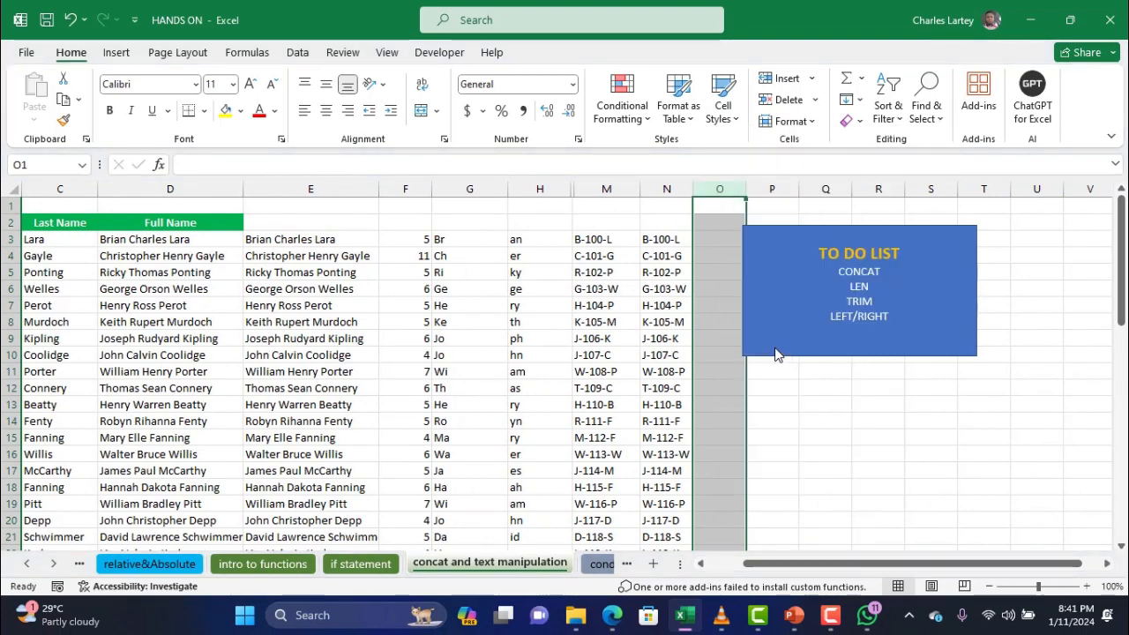
scroll(622, 339, "left", 2)
scroll(622, 339, "left", 3)
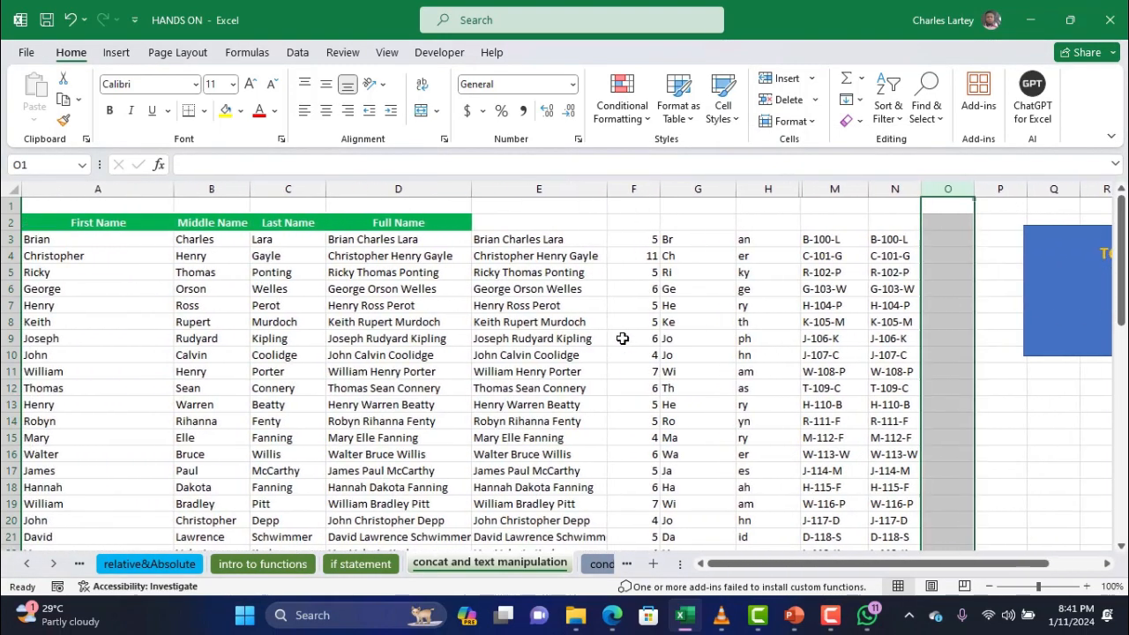
left_click(940, 240)
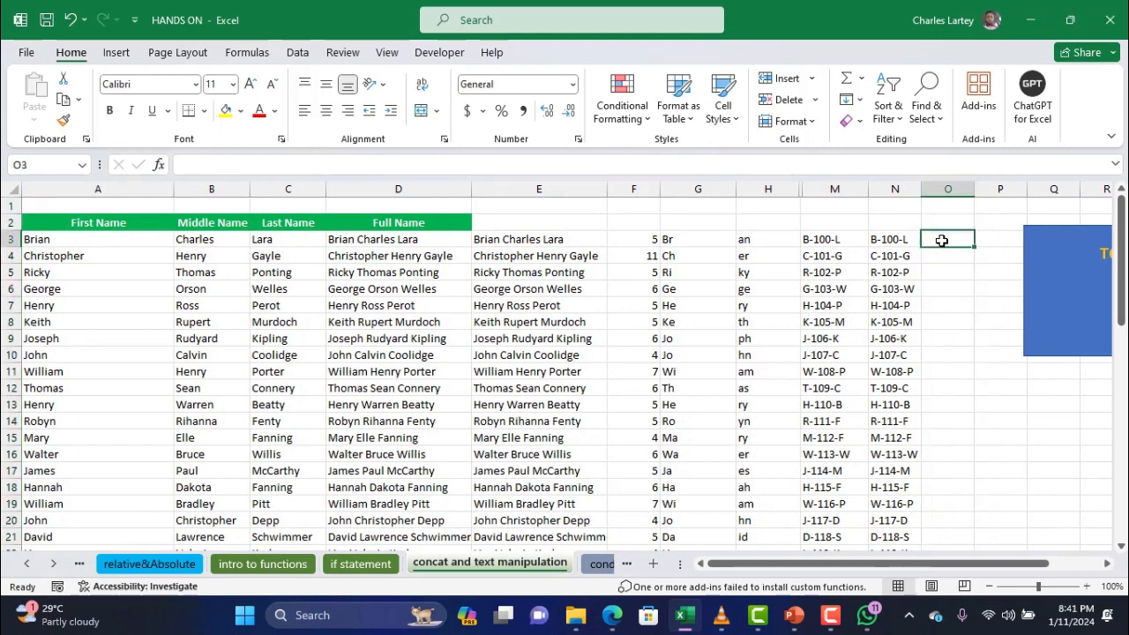
Enter =A3&" "&C3 in O3 and fill it down to row 26, giving names like Brian Lara
type("=")
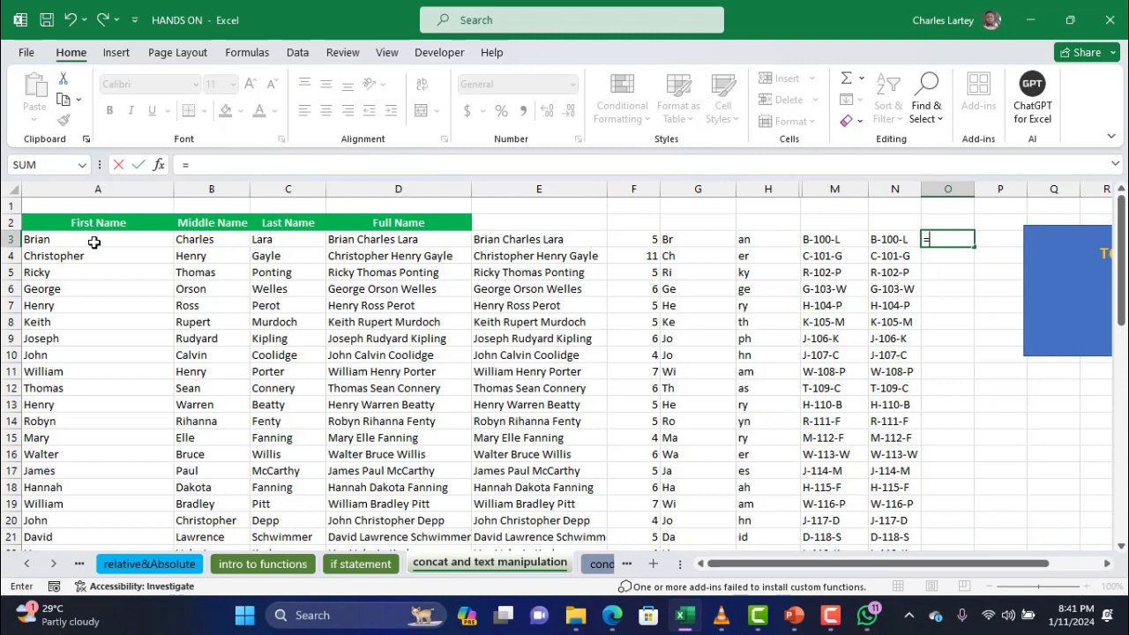
left_click(93, 242)
type("&")
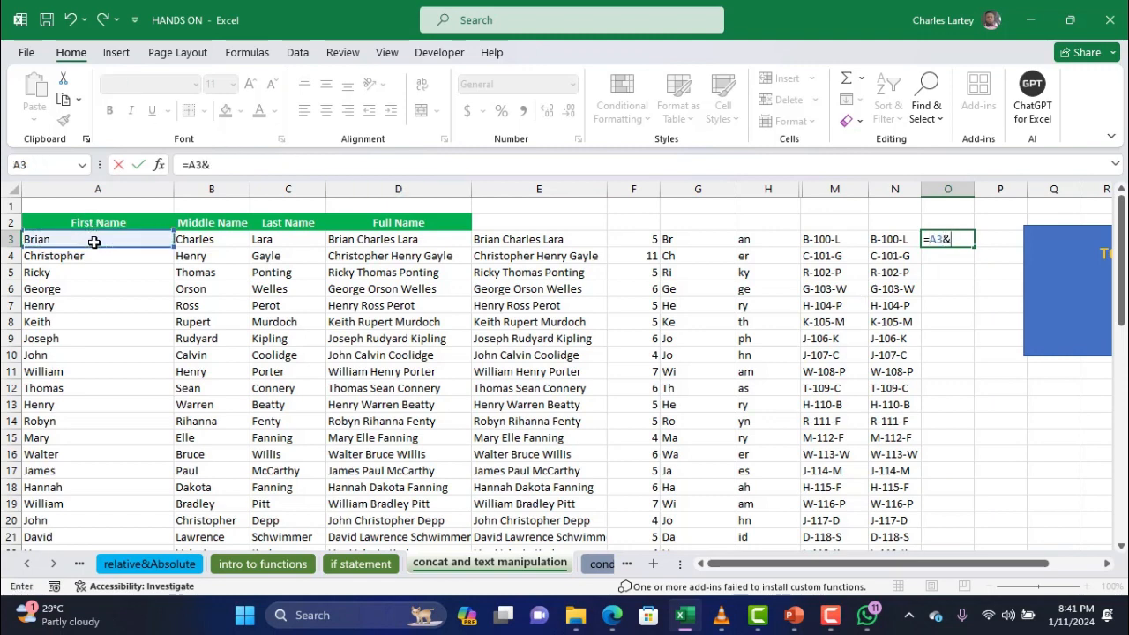
type("\" \"")
left_click(277, 238)
left_click(937, 238)
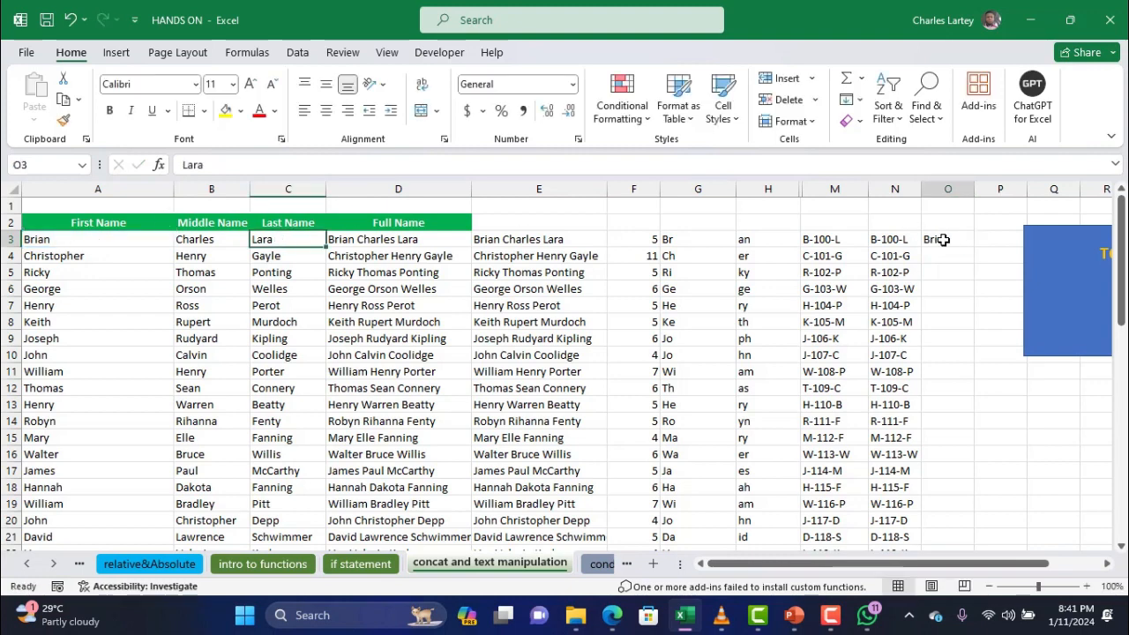
left_click(264, 159)
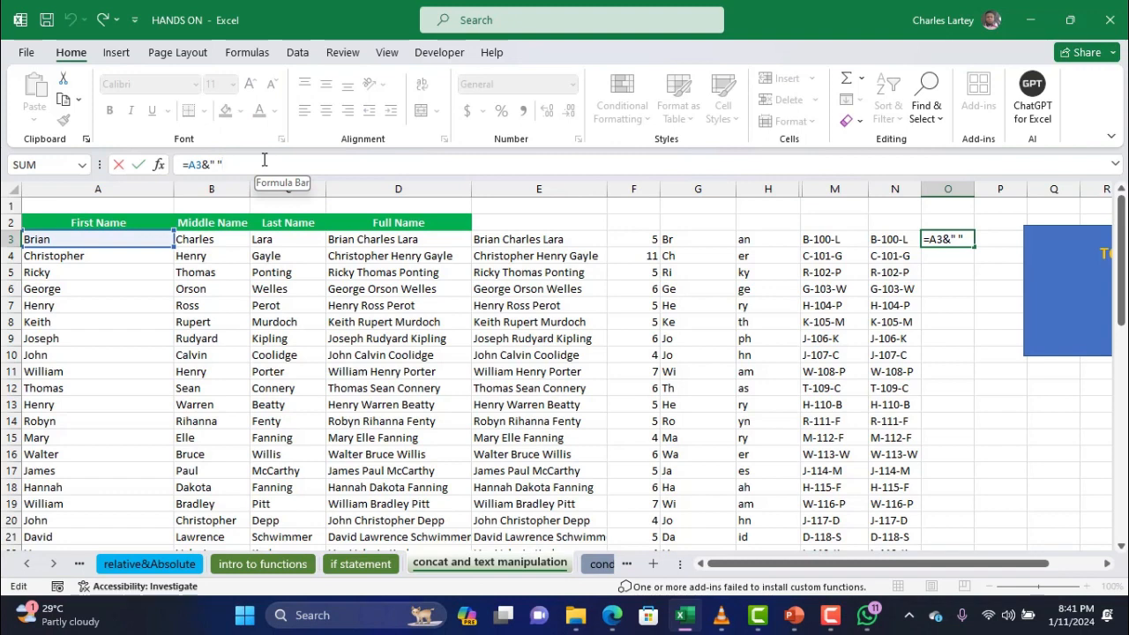
type("&")
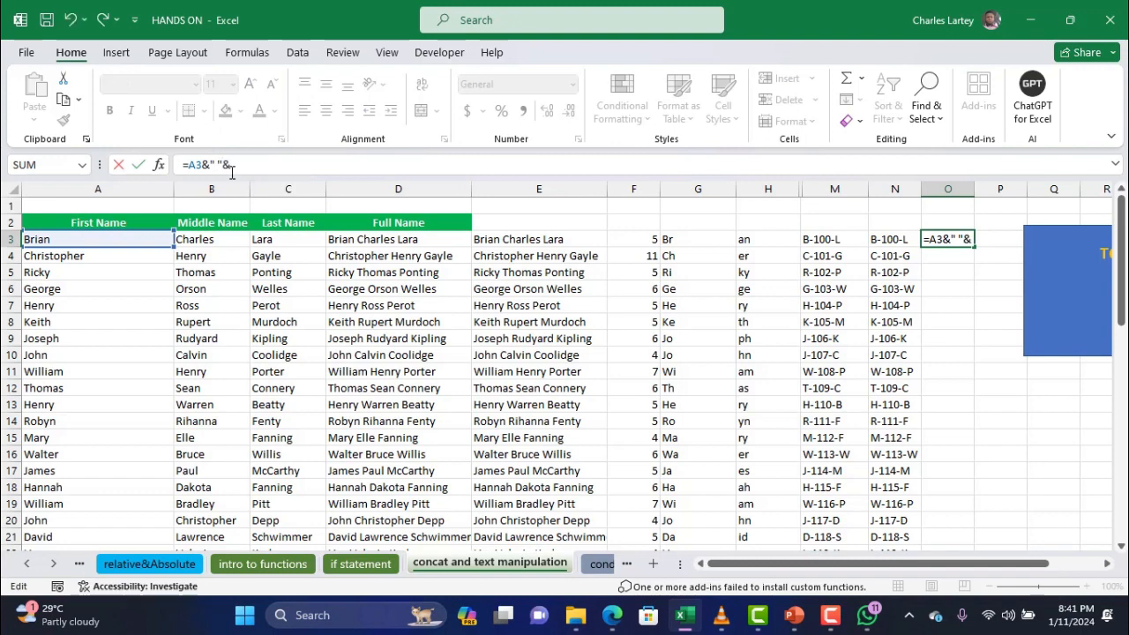
left_click(288, 238)
key("Return")
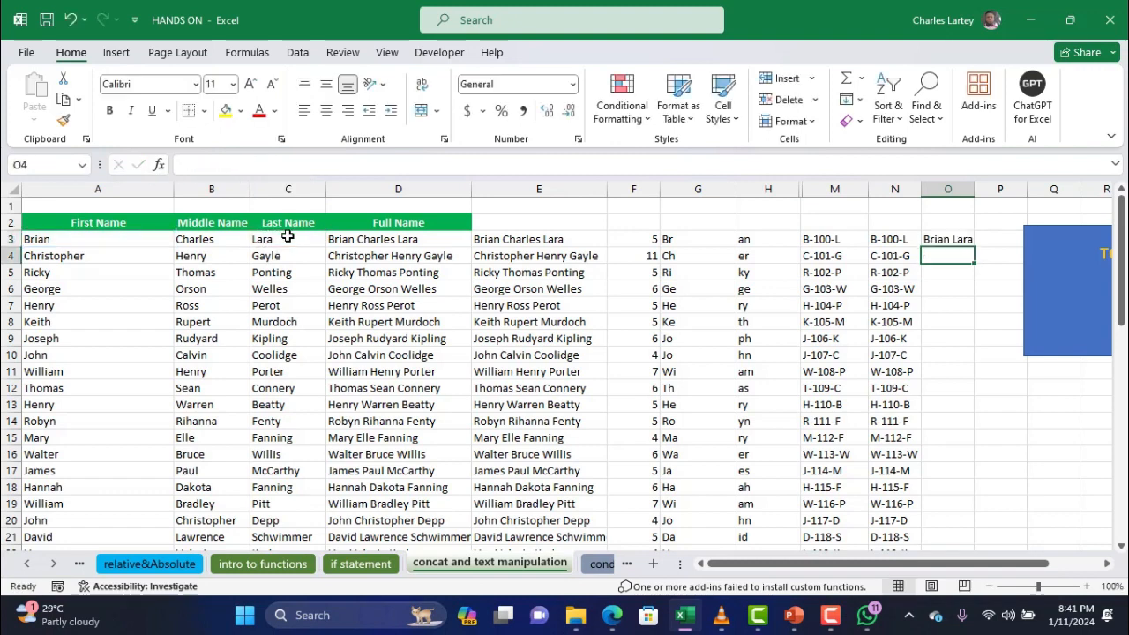
left_click(962, 236)
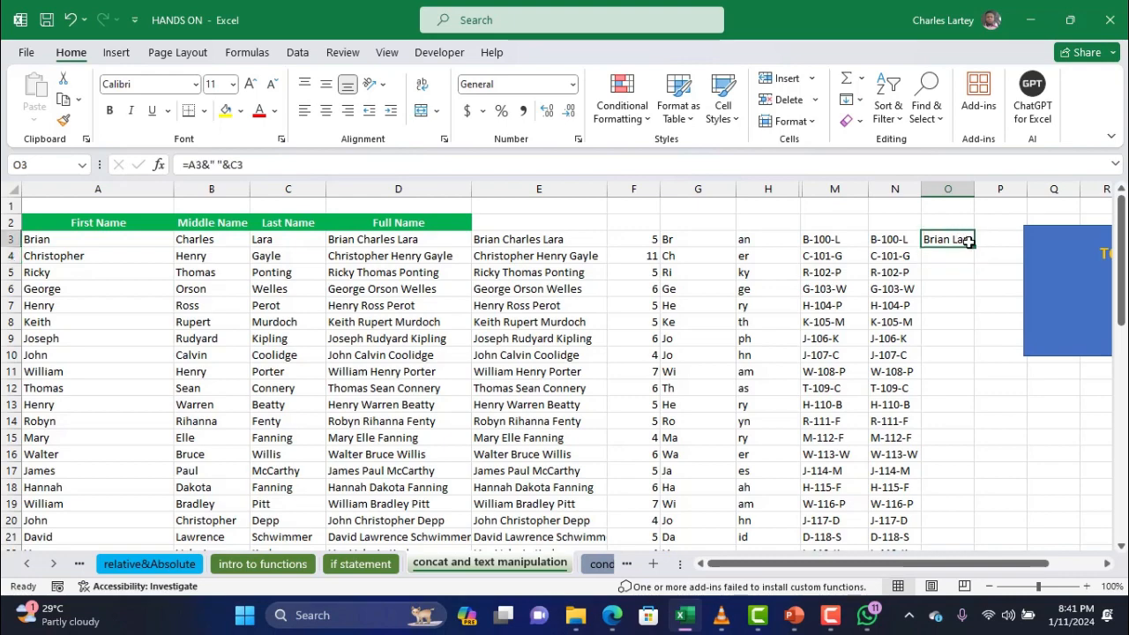
double_click(975, 247)
scroll(962, 342, "down", 4)
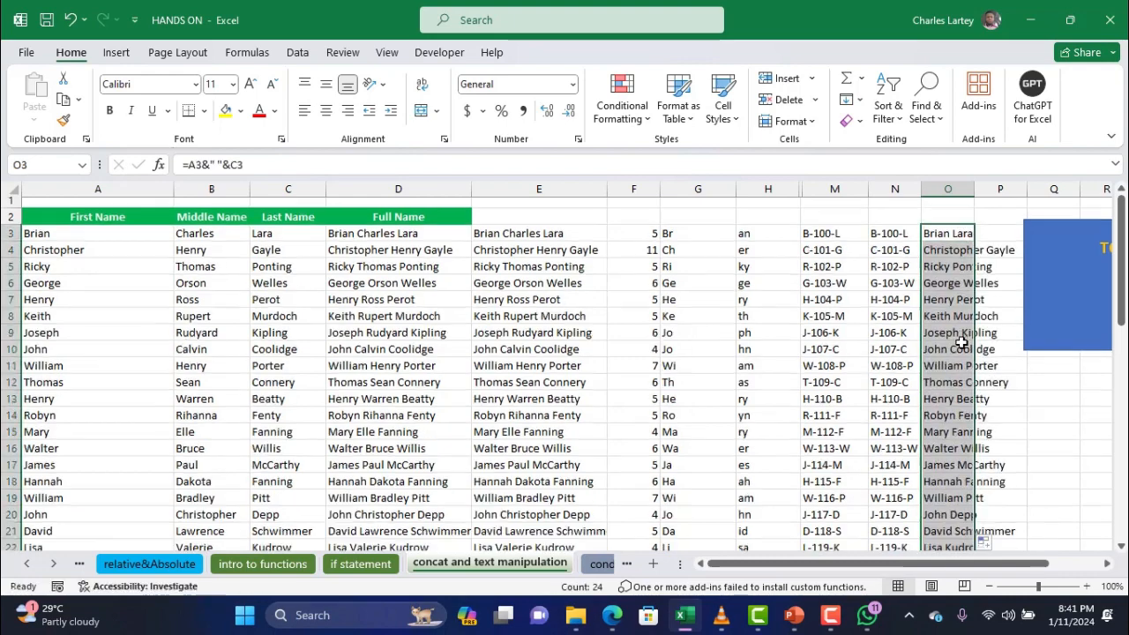
scroll(961, 342, "up", 2)
Paste the joined names from O3:O26 as values into C32, then widen column C
key("ctrl+c")
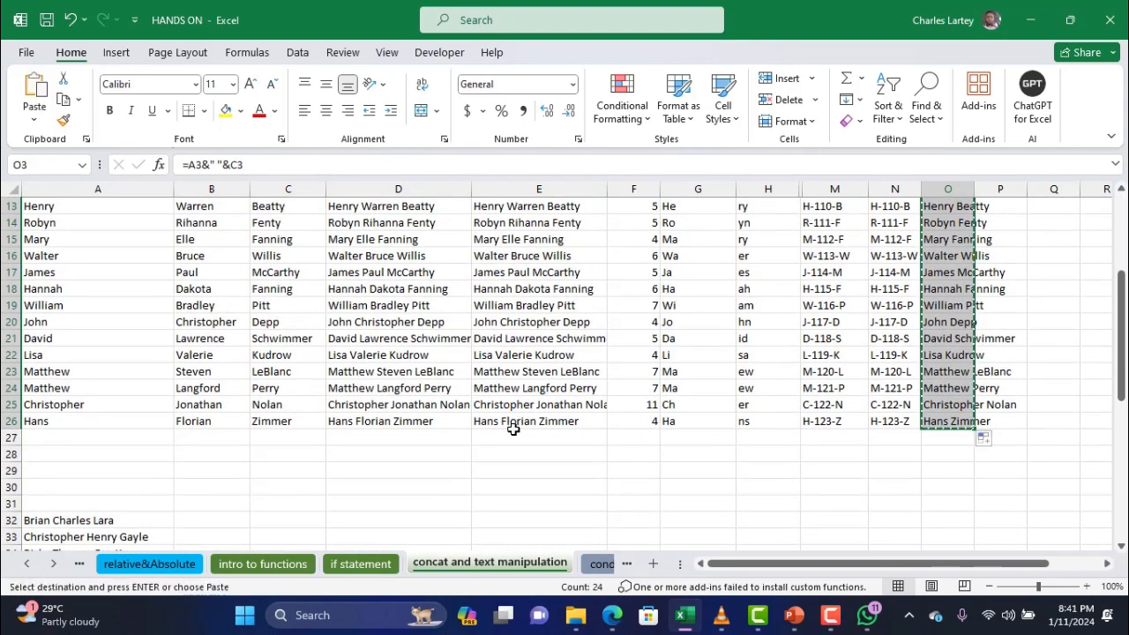
scroll(513, 430, "down", 7)
scroll(512, 429, "up", 3)
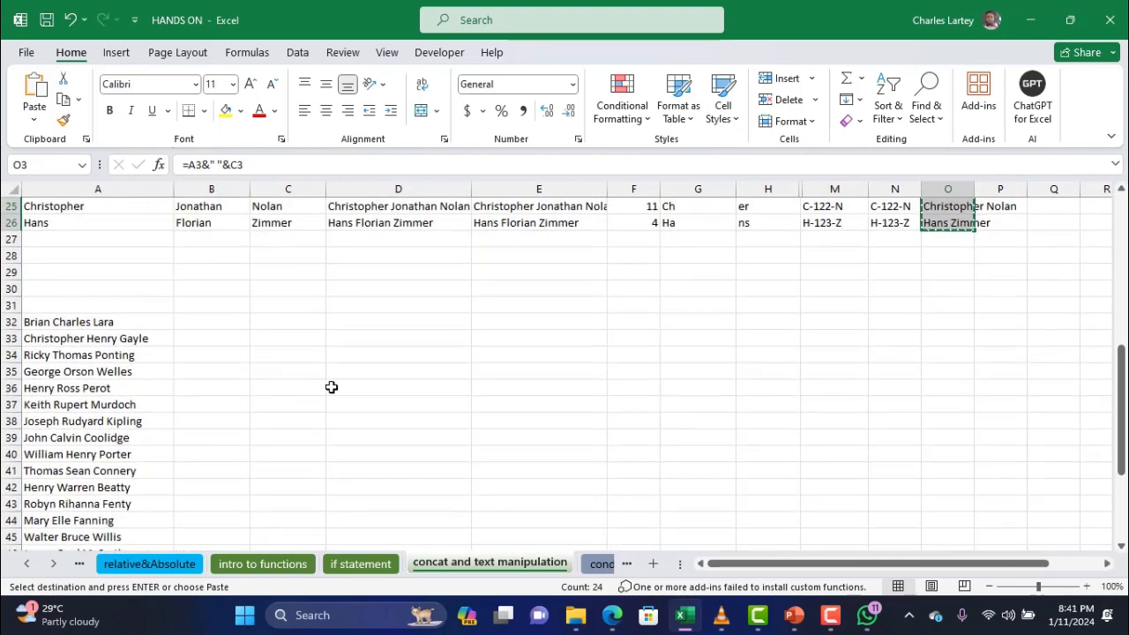
left_click(274, 319)
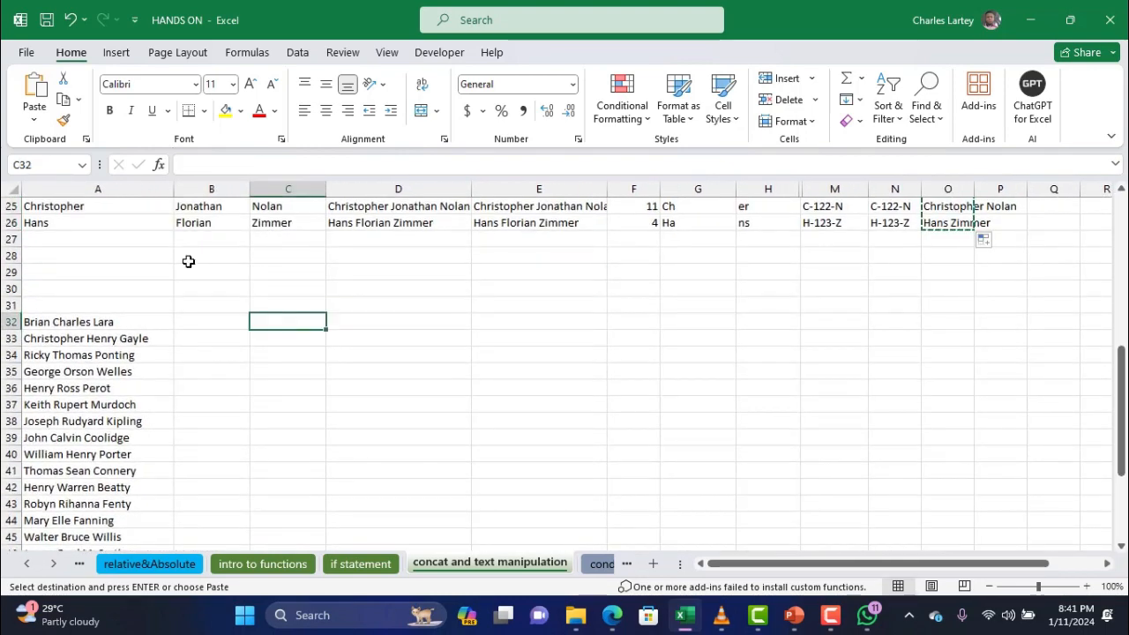
left_click(32, 115)
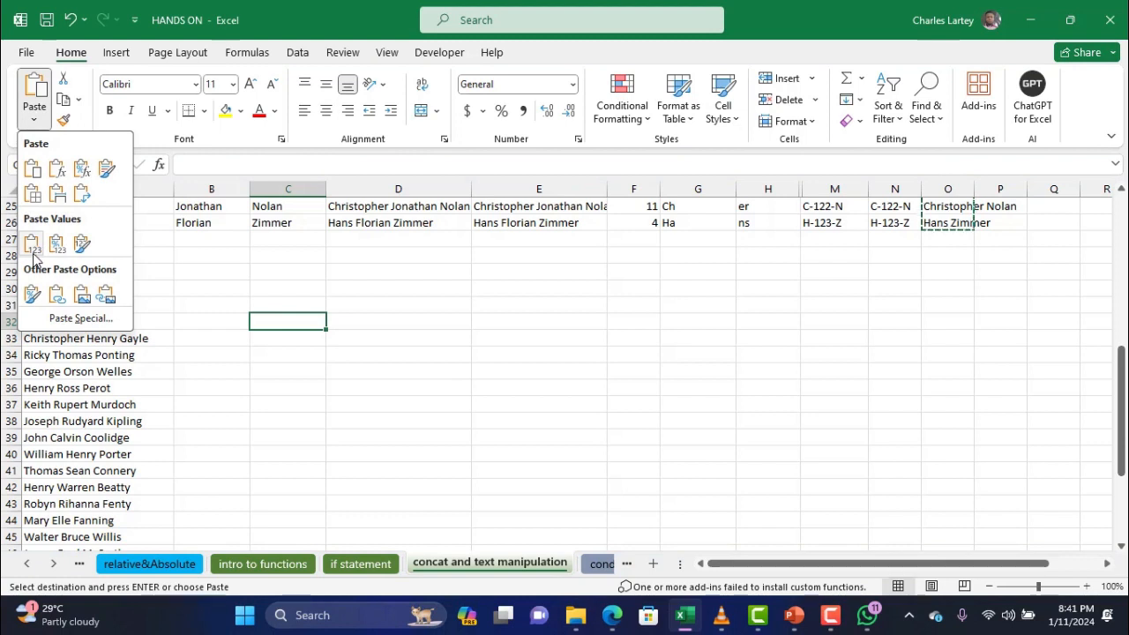
left_click(34, 254)
left_click_drag(325, 187, 376, 191)
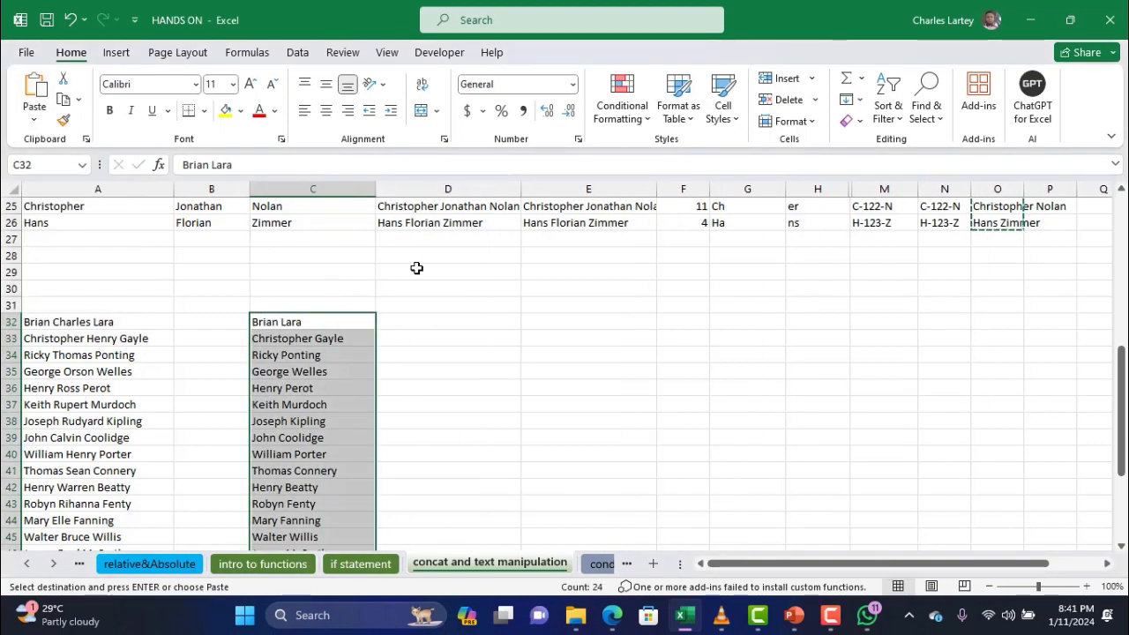
left_click(419, 319)
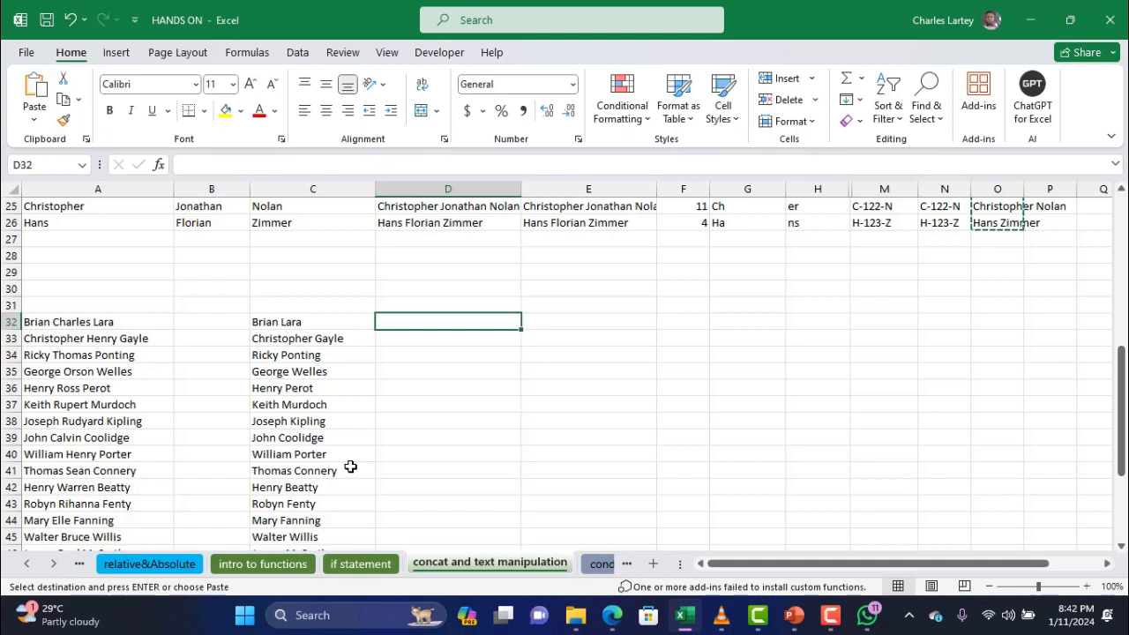
Type the headings 'First Name' in D31 and 'Last Name' in E31
left_click(428, 306)
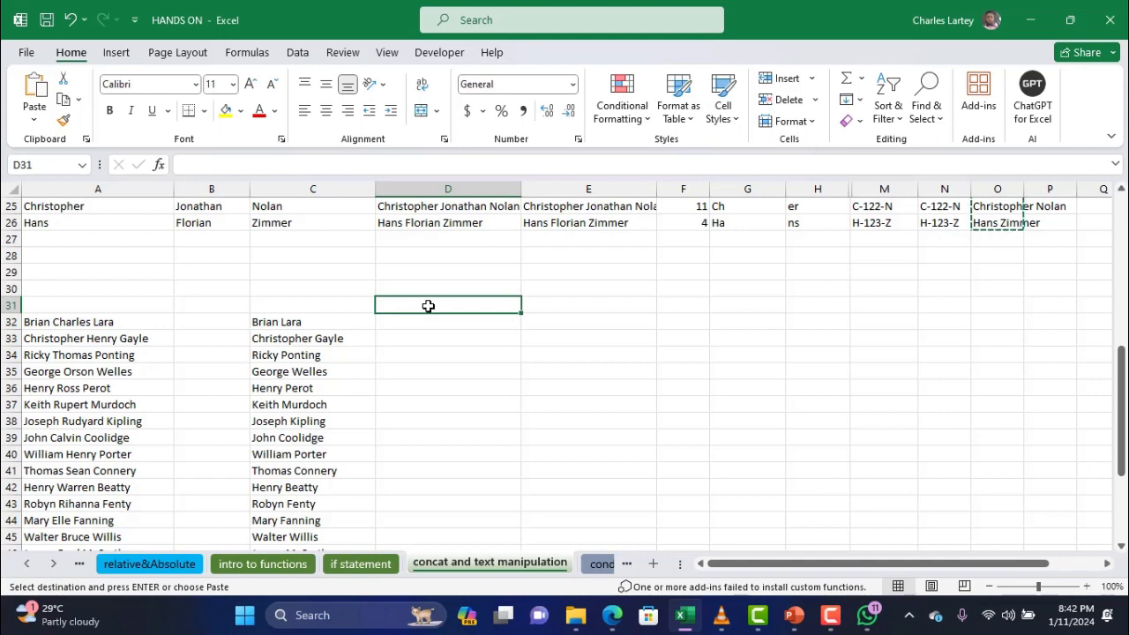
type("f")
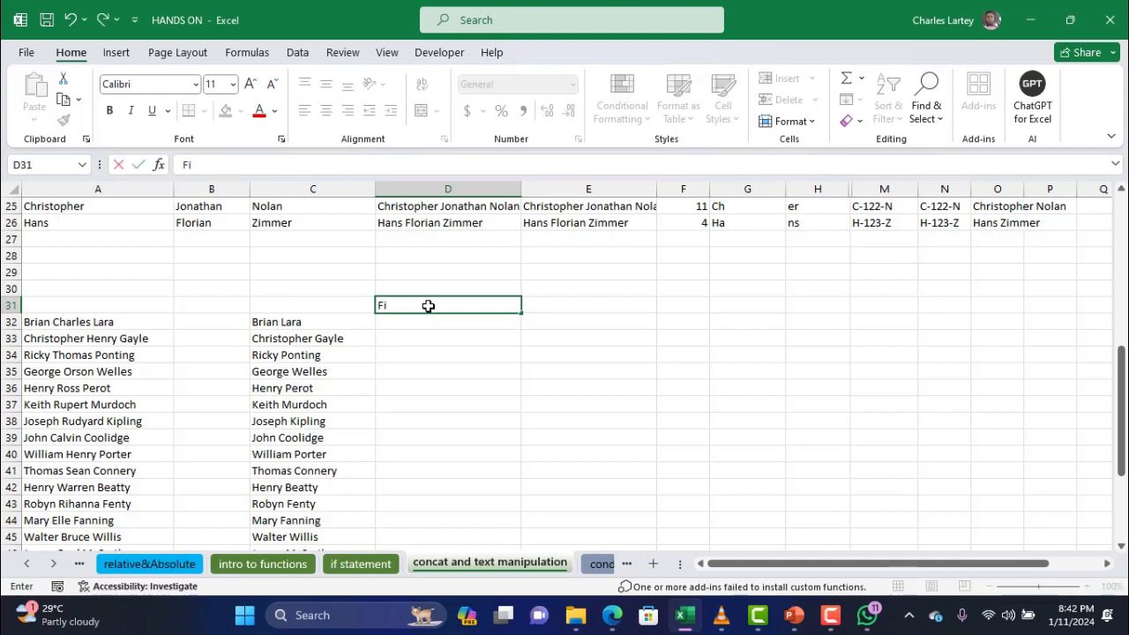
type("irst Name")
key("Tab")
type("Last")
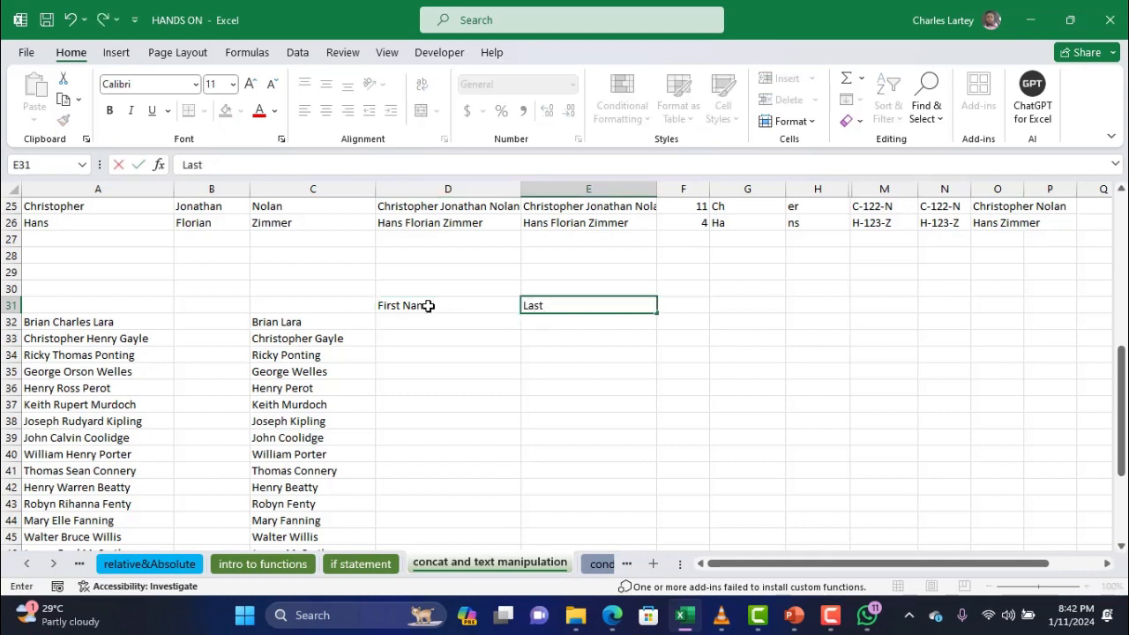
type(" Name")
left_click(413, 319)
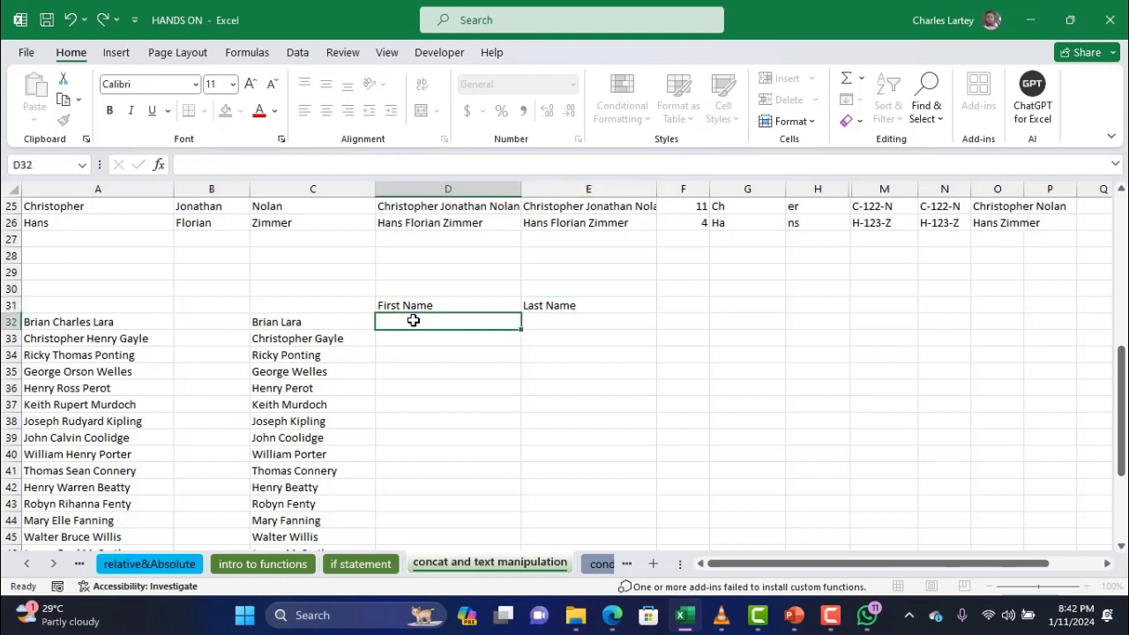
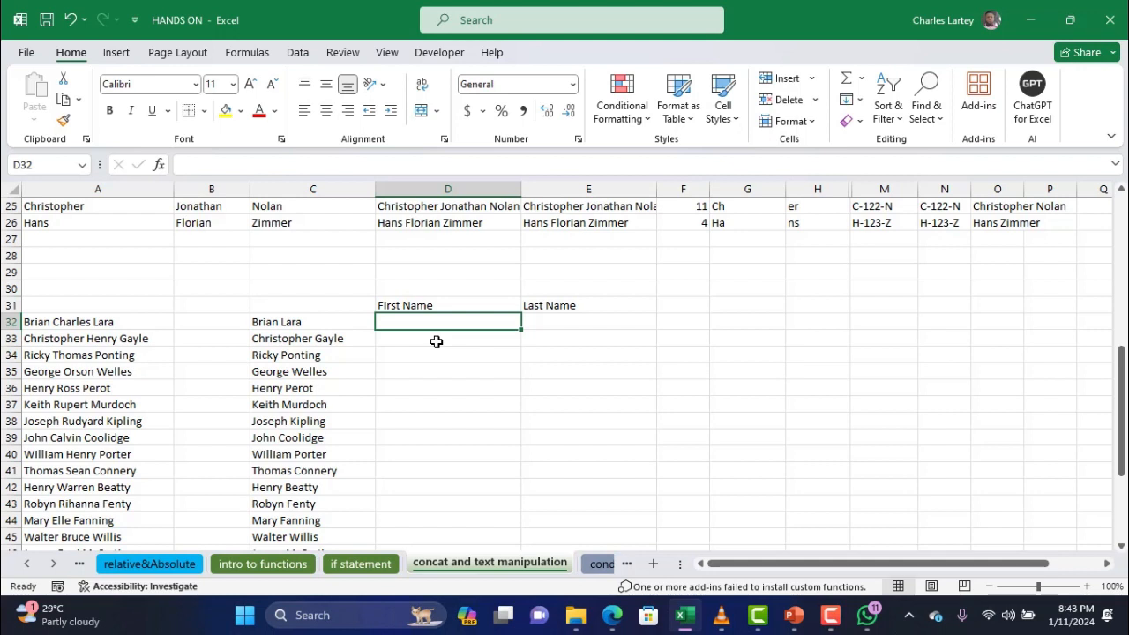
Enter =SEARCH("L",C32) in F32, returning position 7
left_click(696, 323)
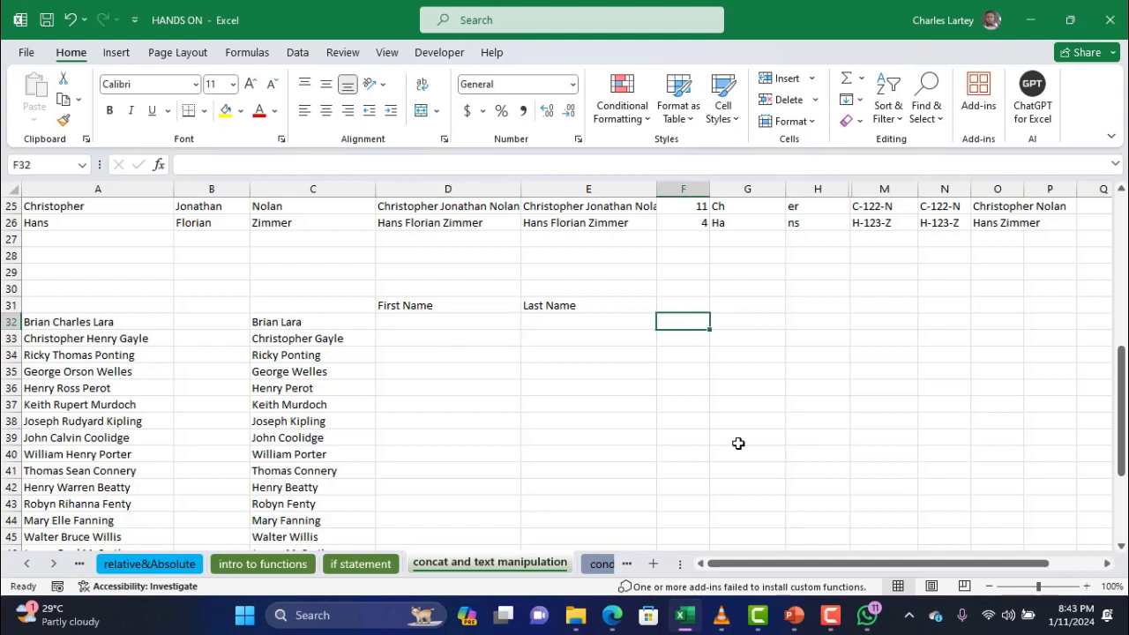
type("=se")
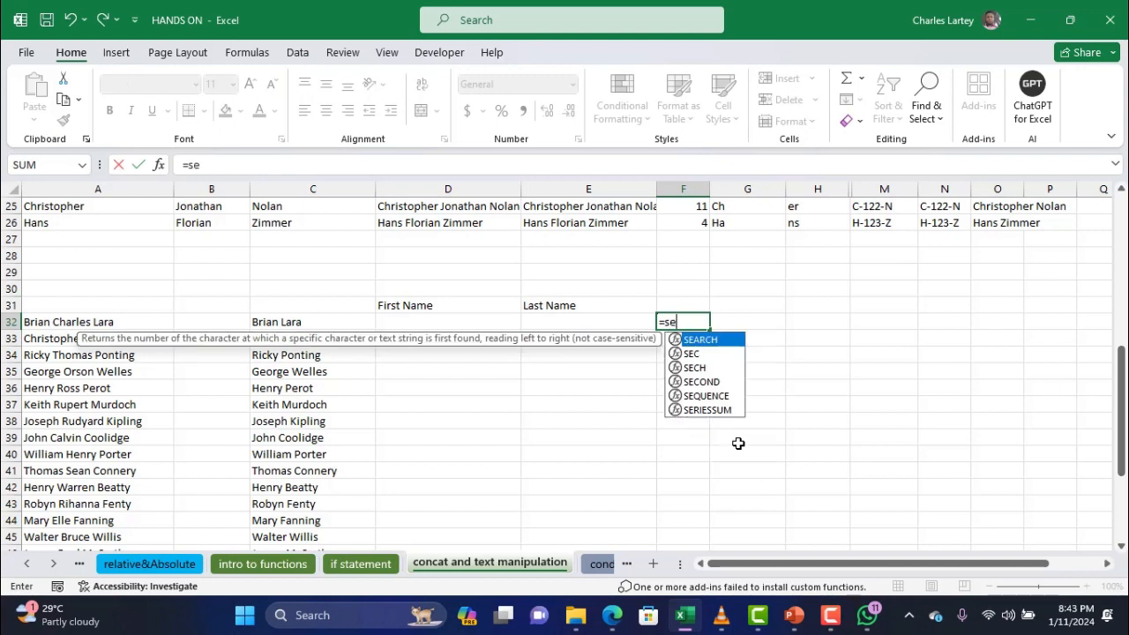
double_click(716, 341)
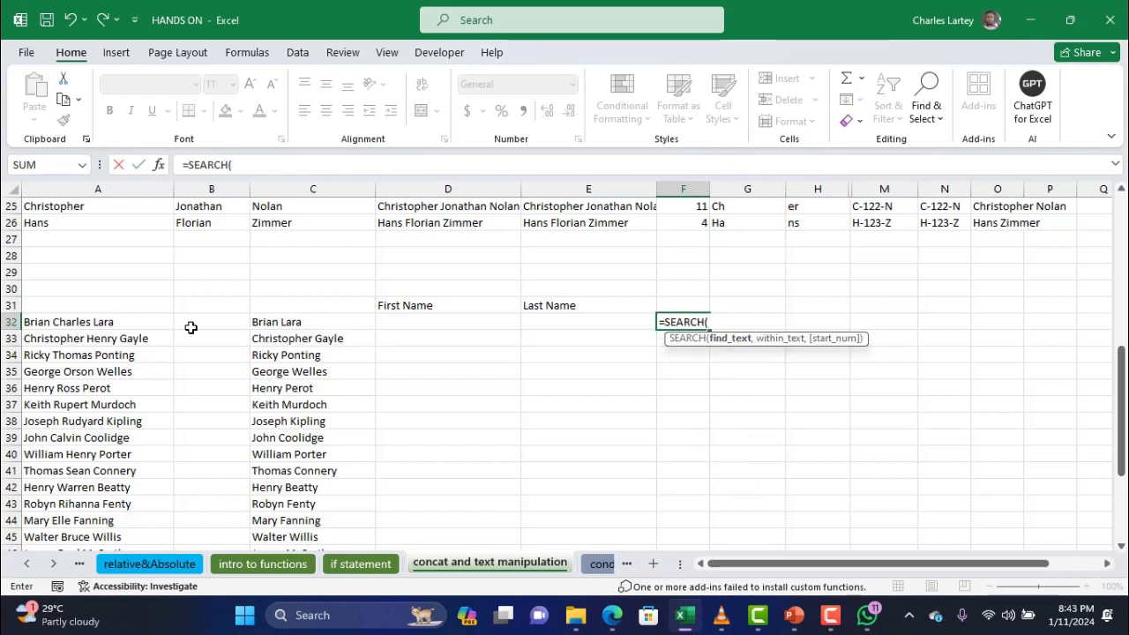
left_click(274, 325)
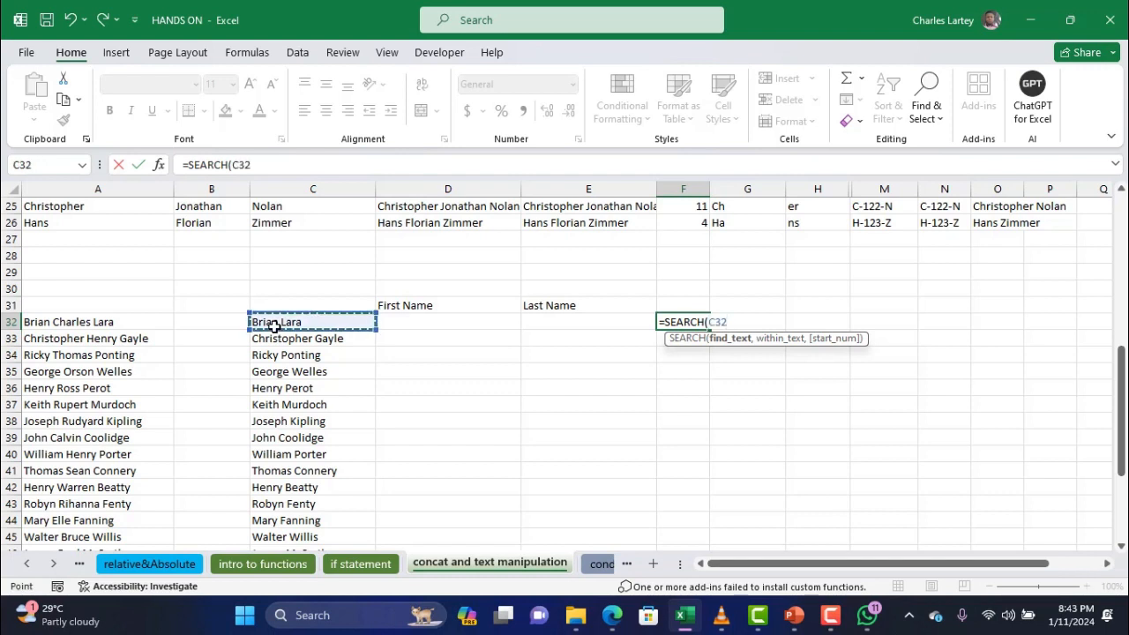
type(",")
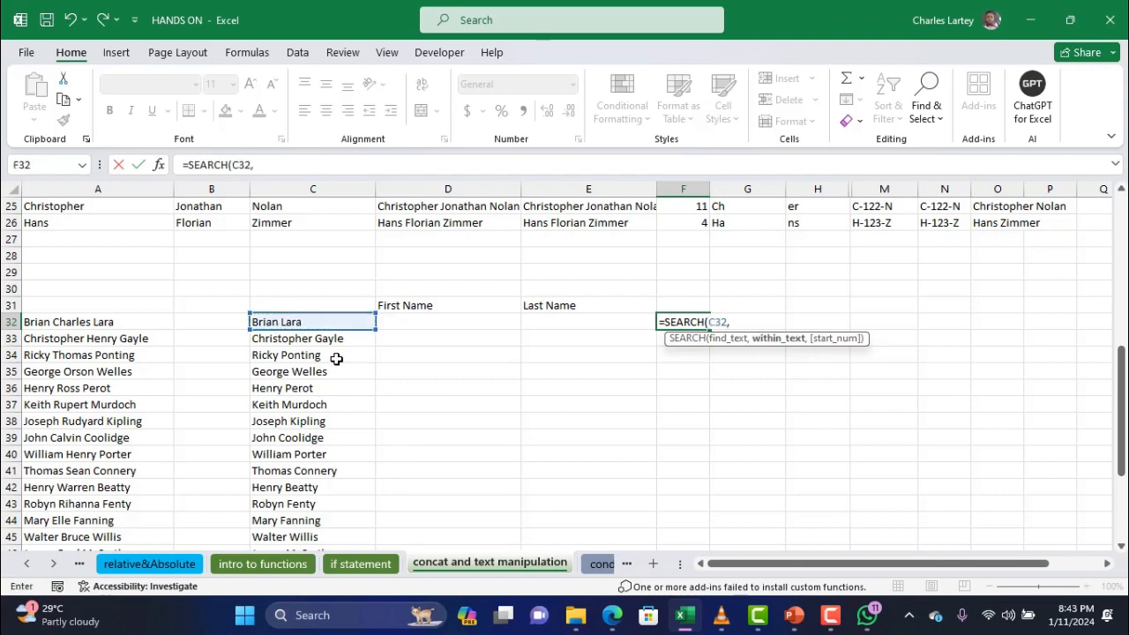
key("BackSpace")
key("BackSpace")
key("BackSpace")
key("BackSpace")
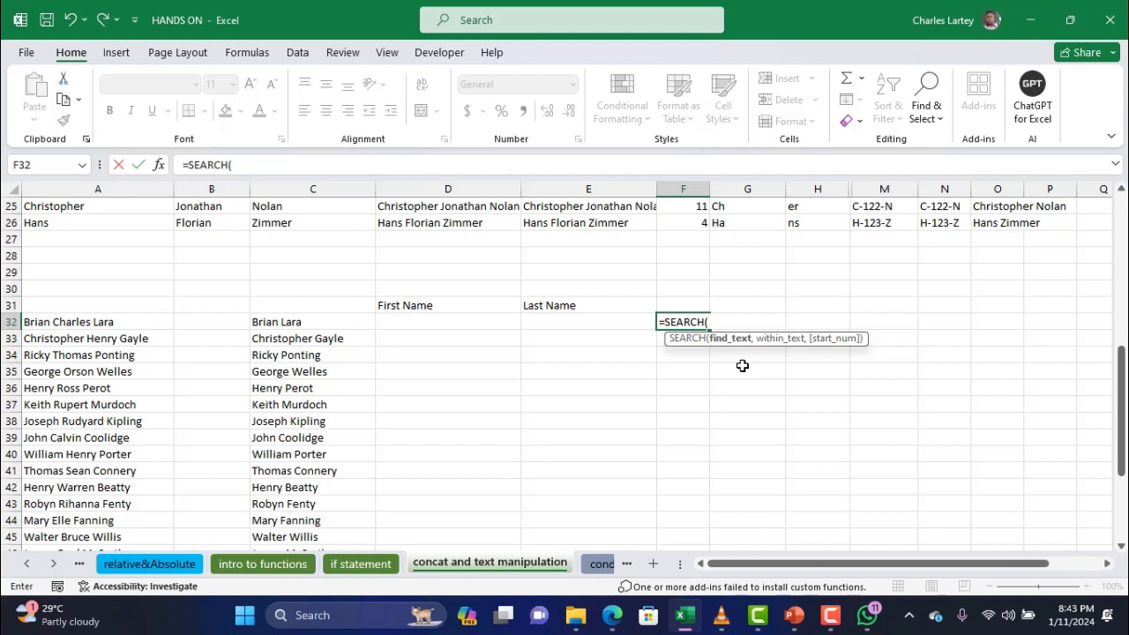
key("BackSpace")
type("\"L\",")
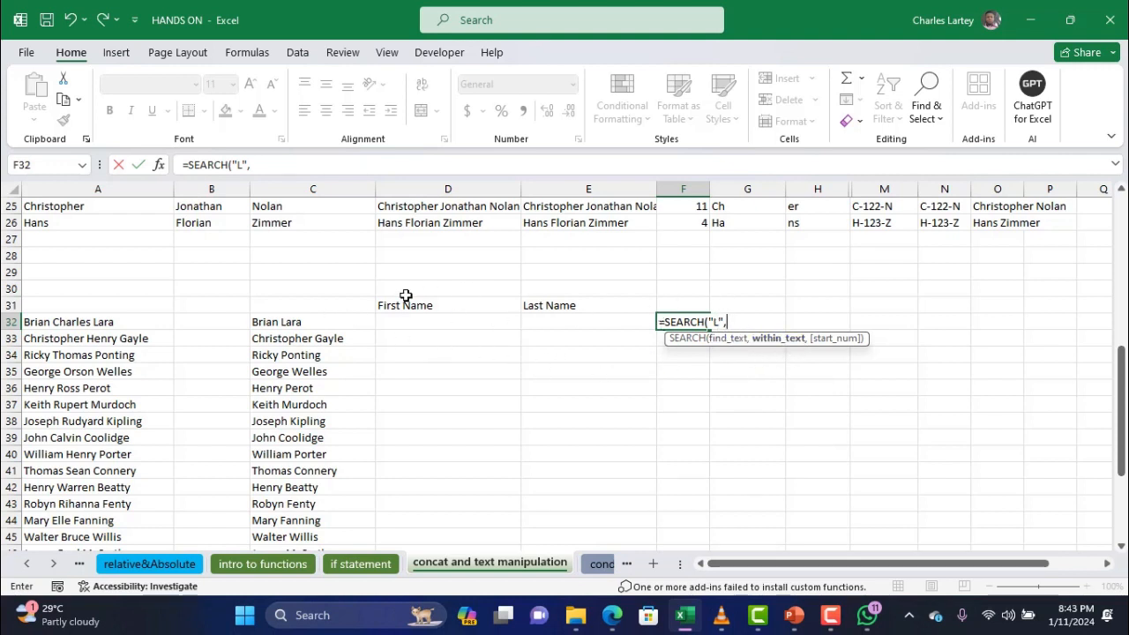
left_click(322, 326)
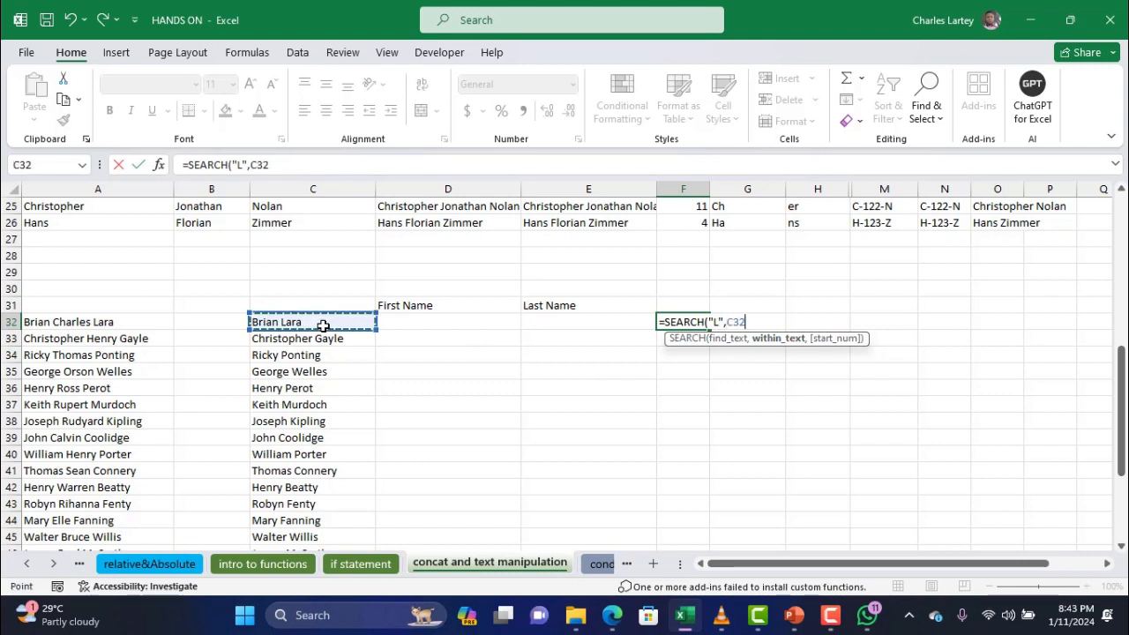
type(")")
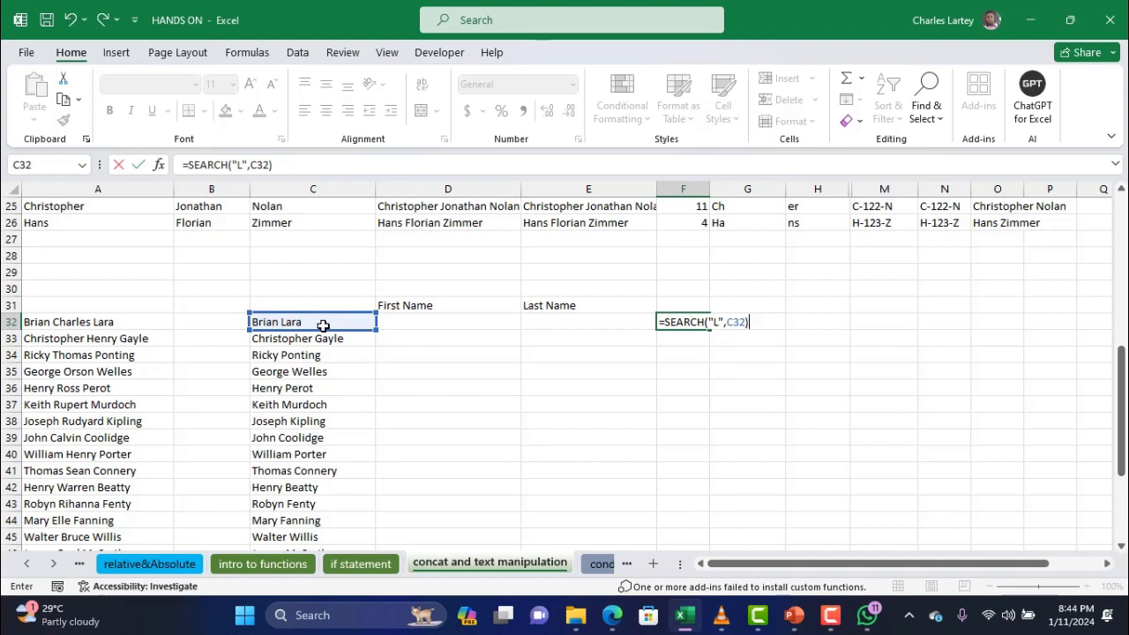
key("Return")
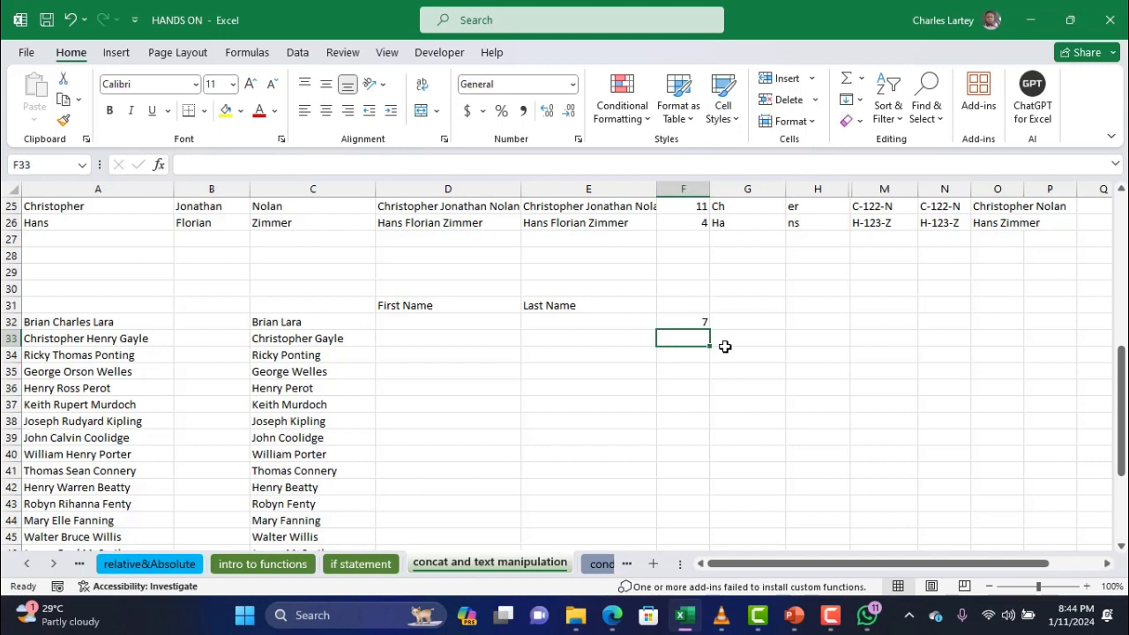
Replace F32's result with =RIGHT(C32,5), which shows Lara
left_click(686, 321)
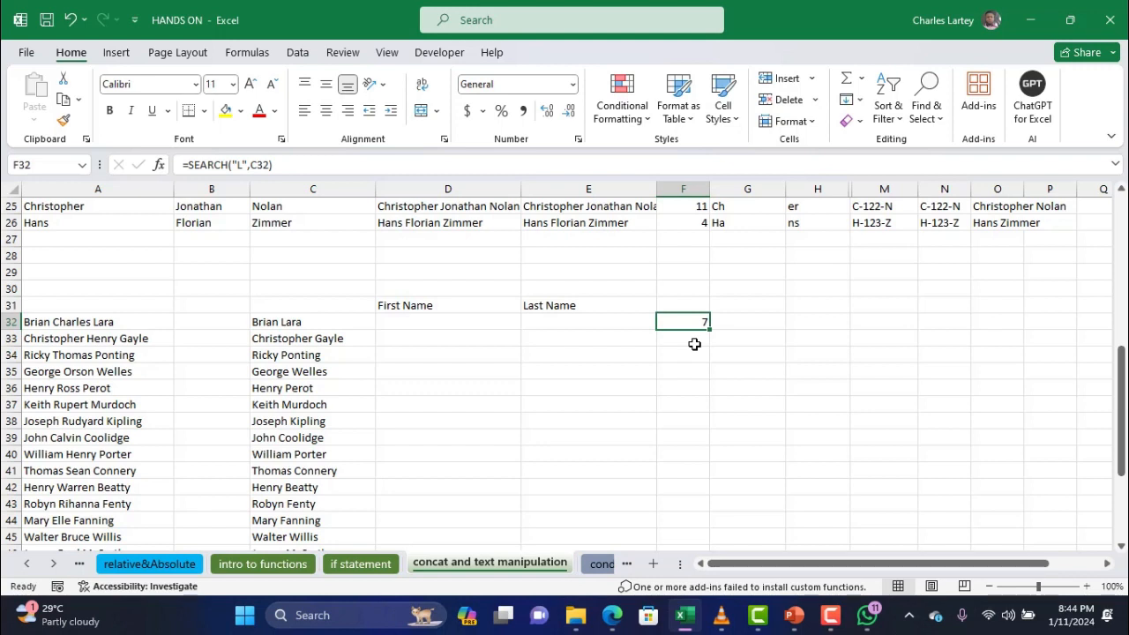
key("Delete")
type("=rig")
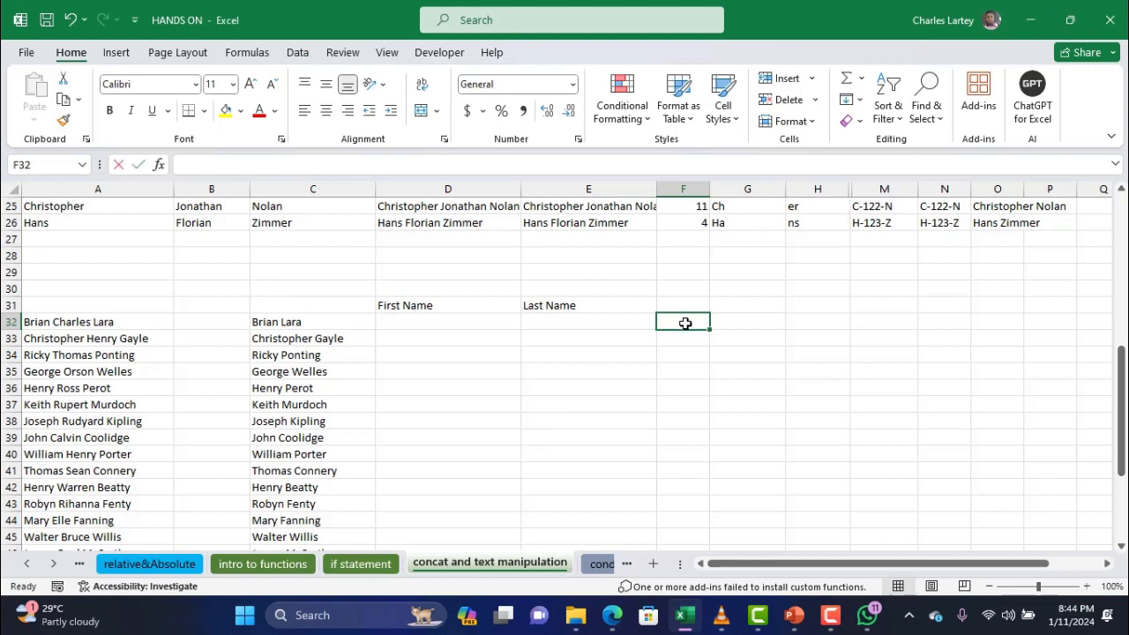
type("h")
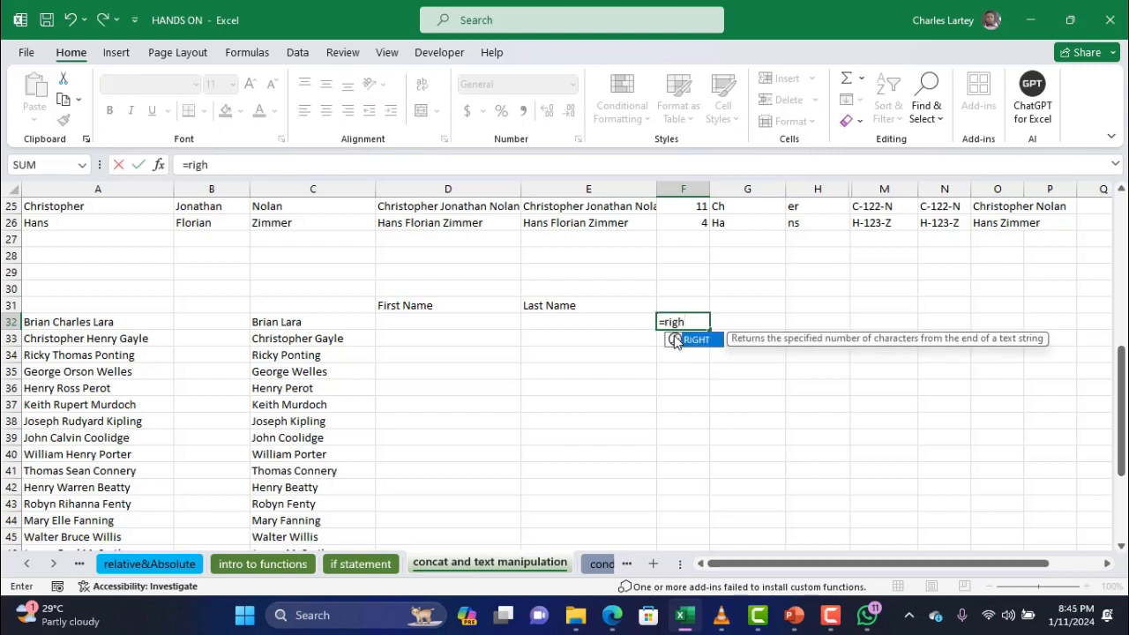
double_click(675, 339)
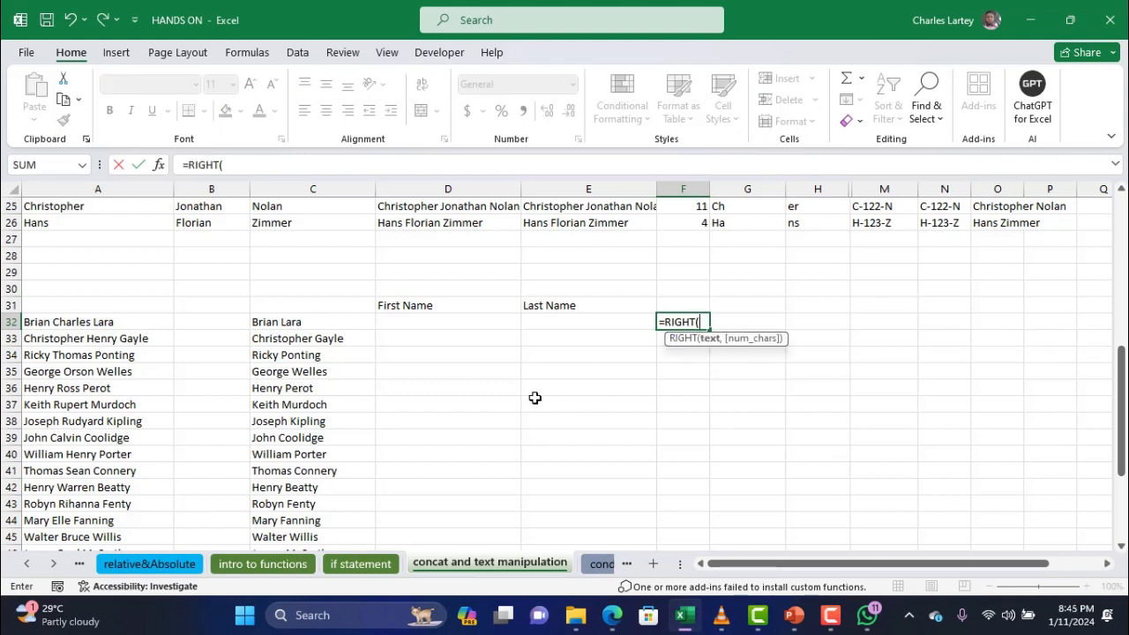
left_click(336, 324)
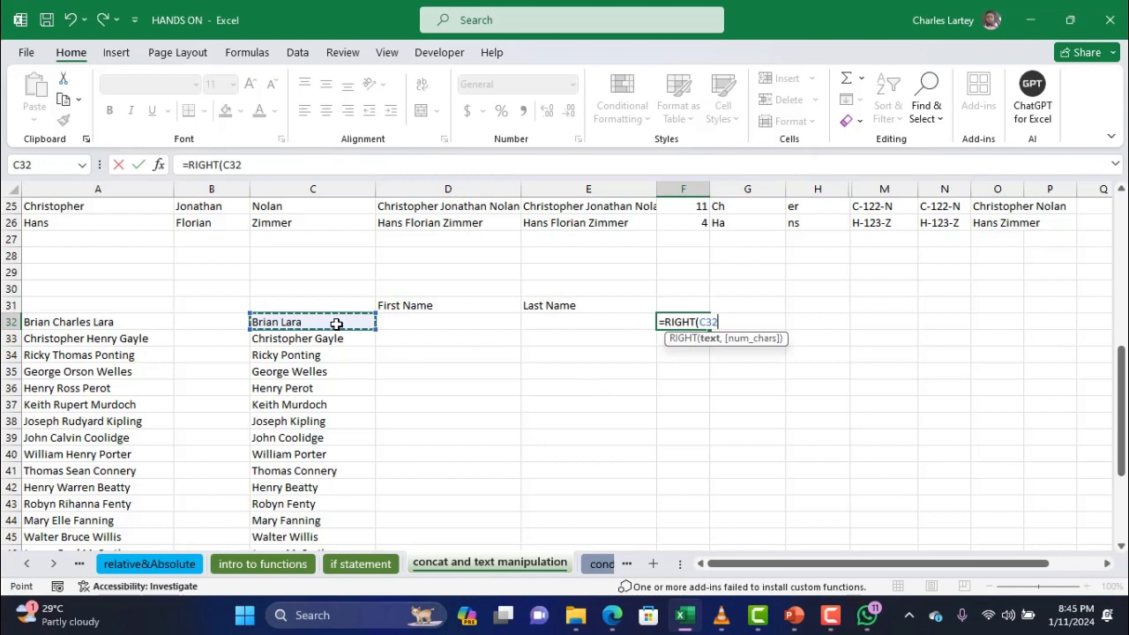
type(",")
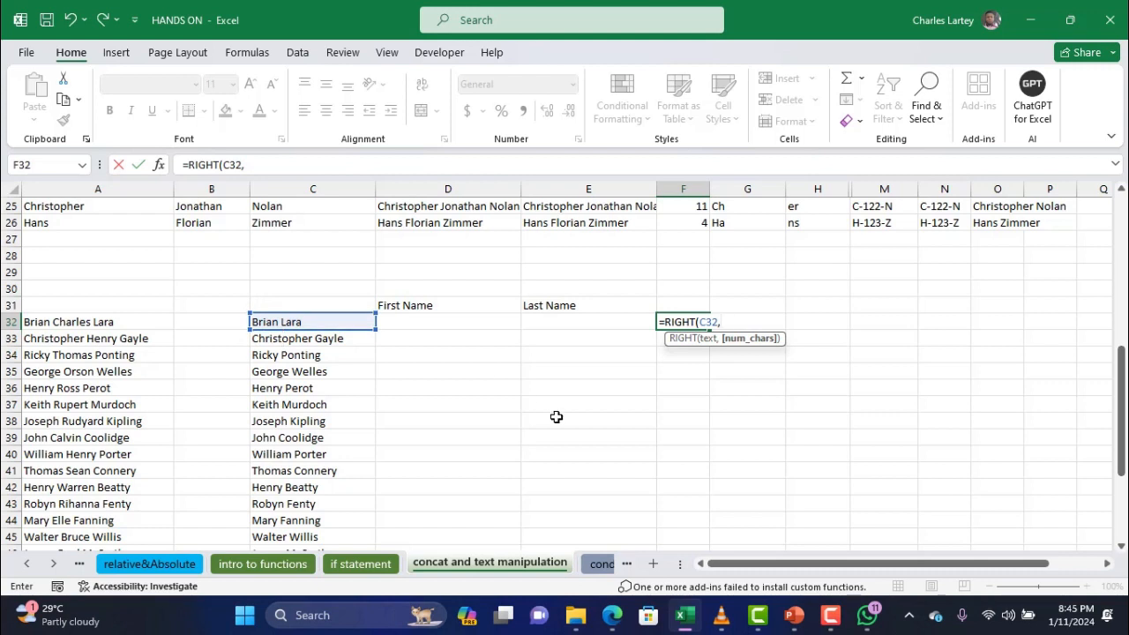
type("5)")
key("Return")
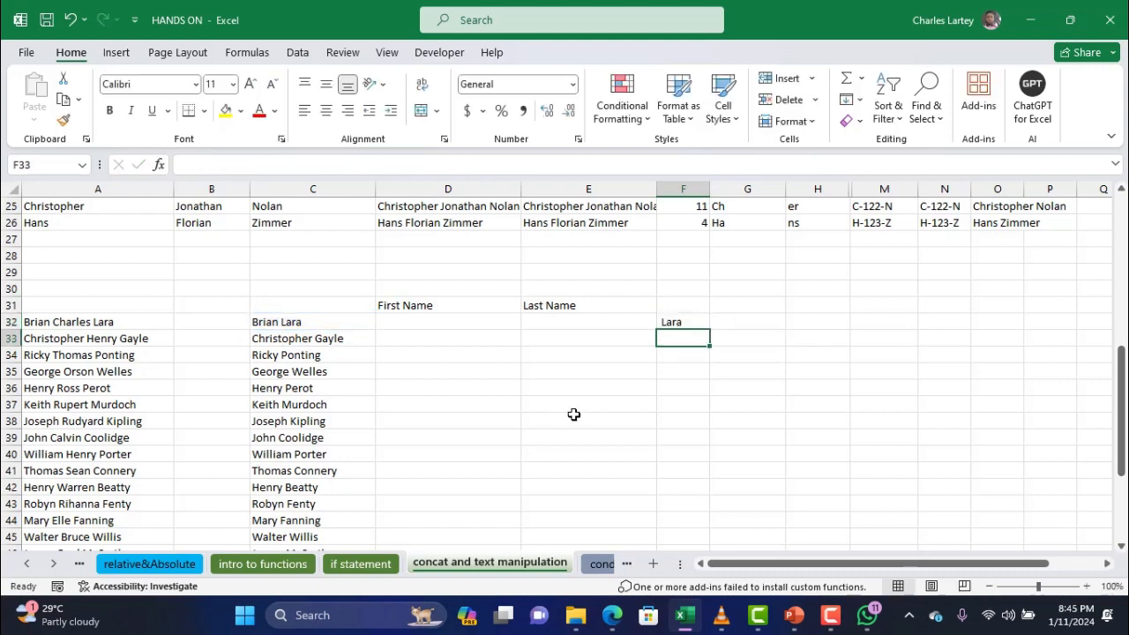
Change F32 to =LEFT(C32,5), showing Brian, and fill it down to F43
left_click(684, 320)
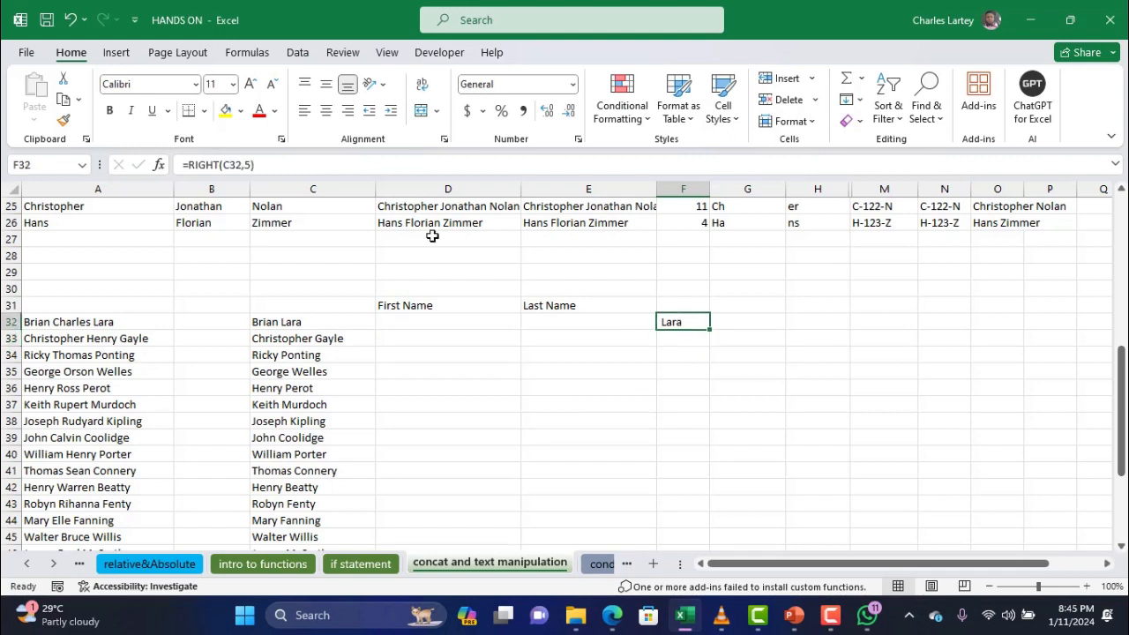
left_click(214, 165)
left_click_drag(216, 164, 189, 164)
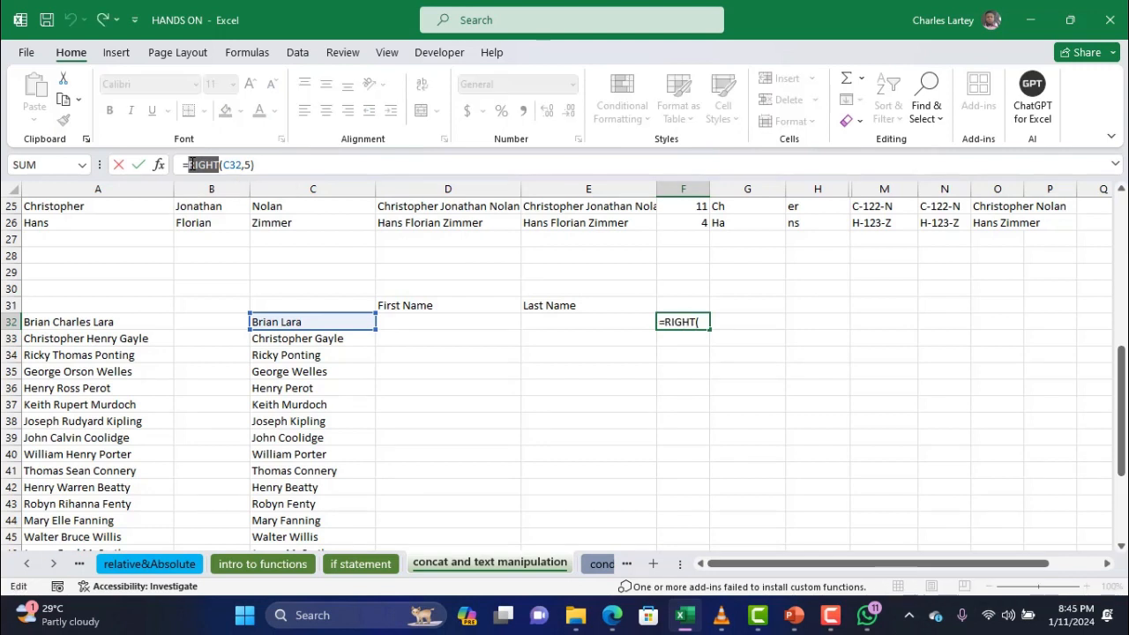
type("left")
key("Return")
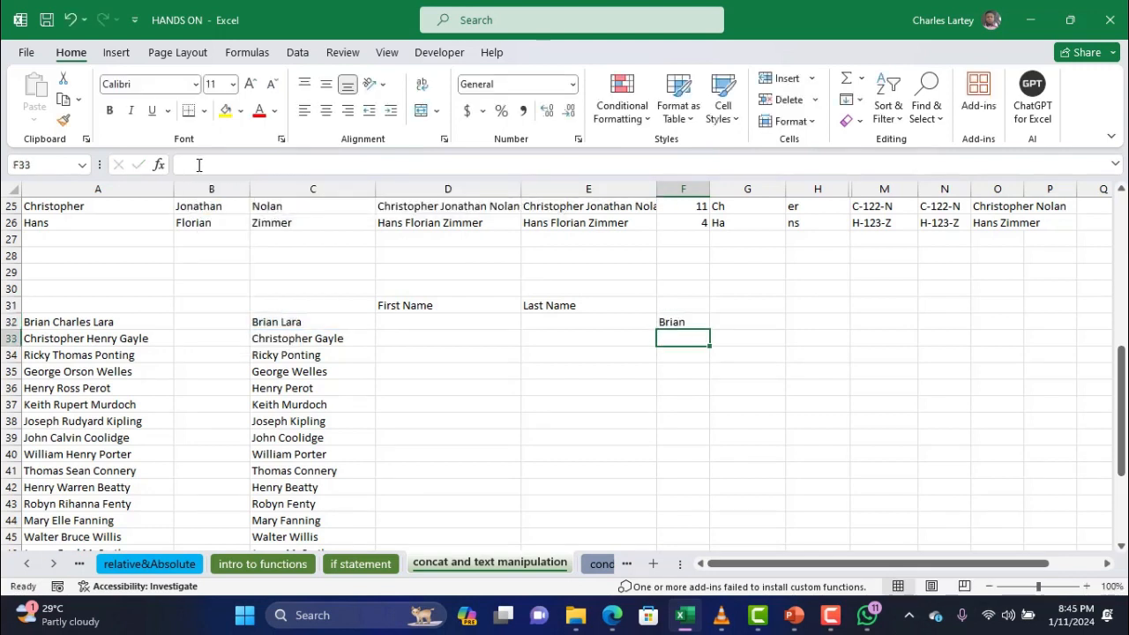
left_click(689, 322)
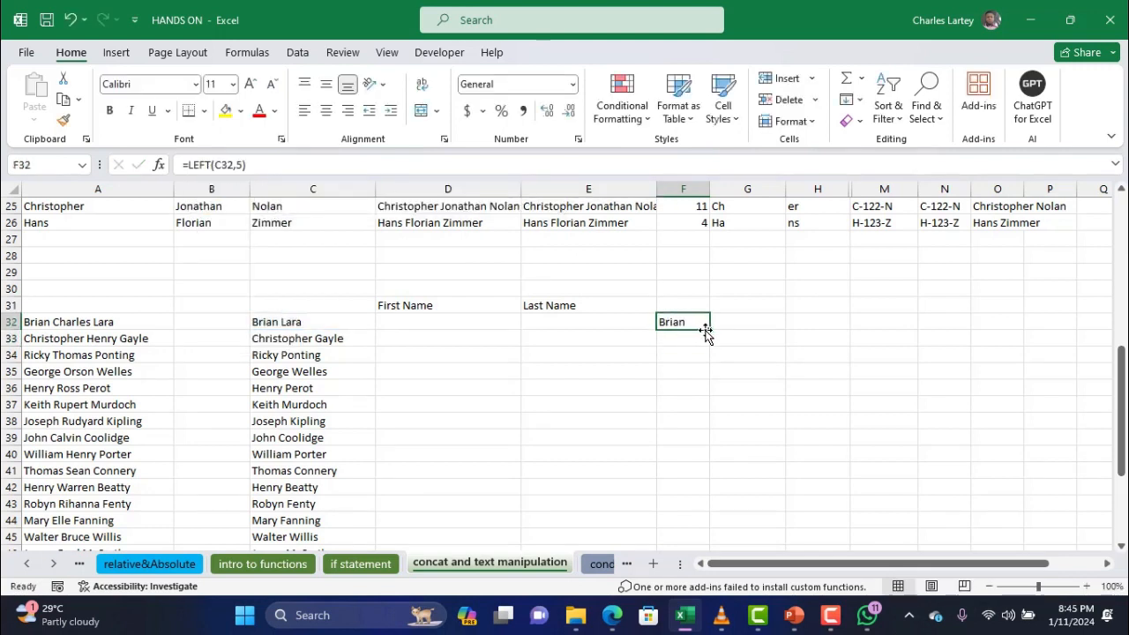
left_click_drag(709, 329, 716, 517)
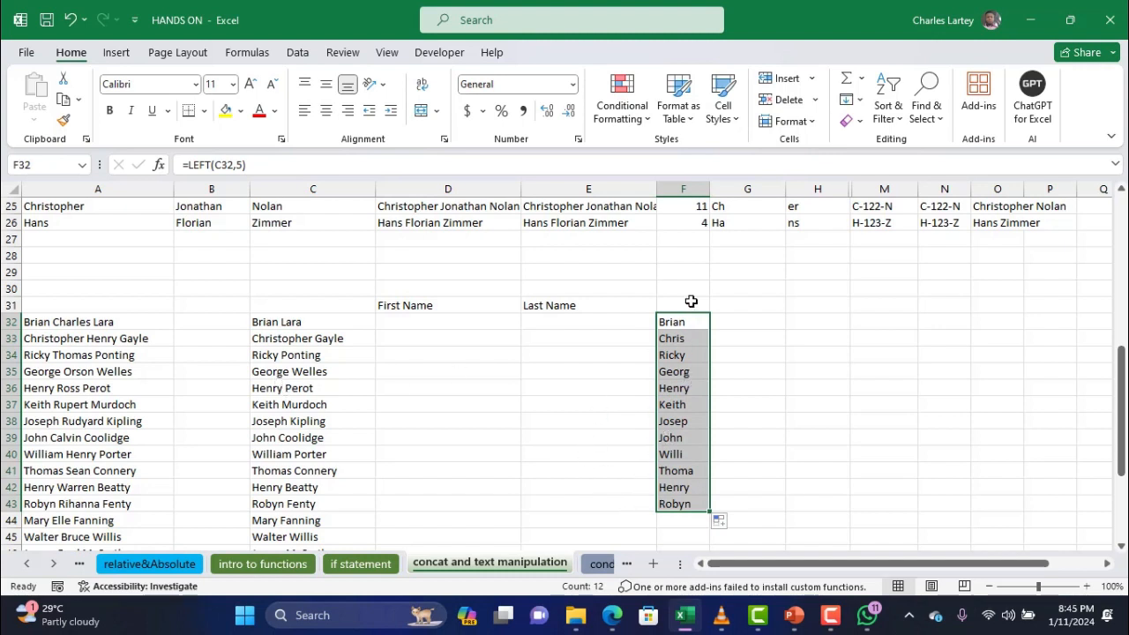
Delete the F32:F43 results, then start =LEFT(C32, in F32 and erase it
key("Delete")
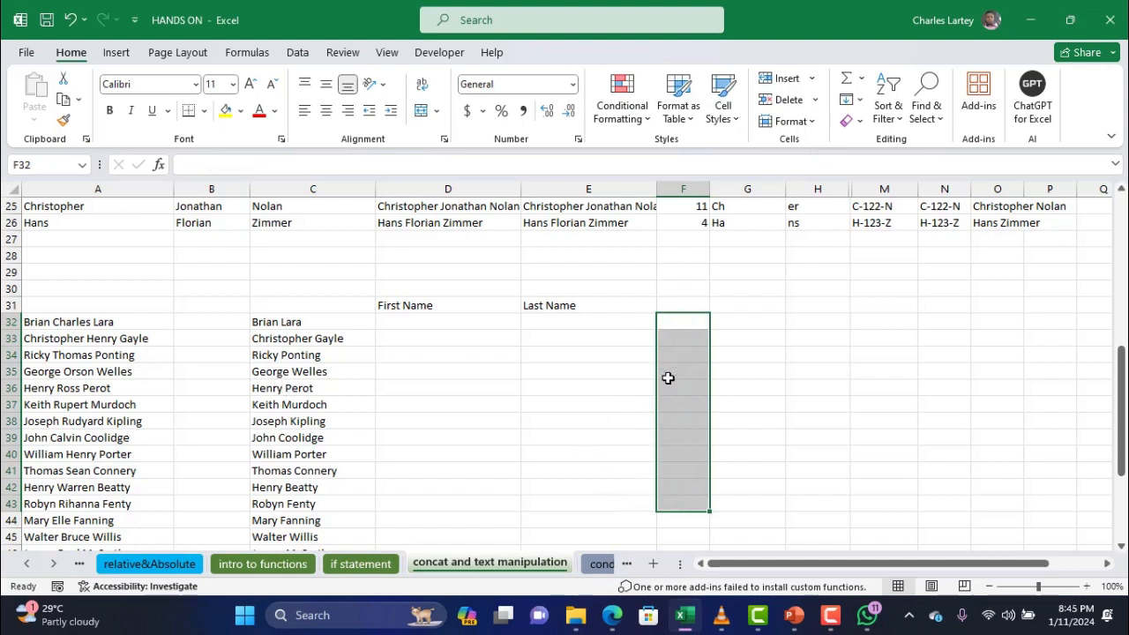
left_click(684, 323)
type("=")
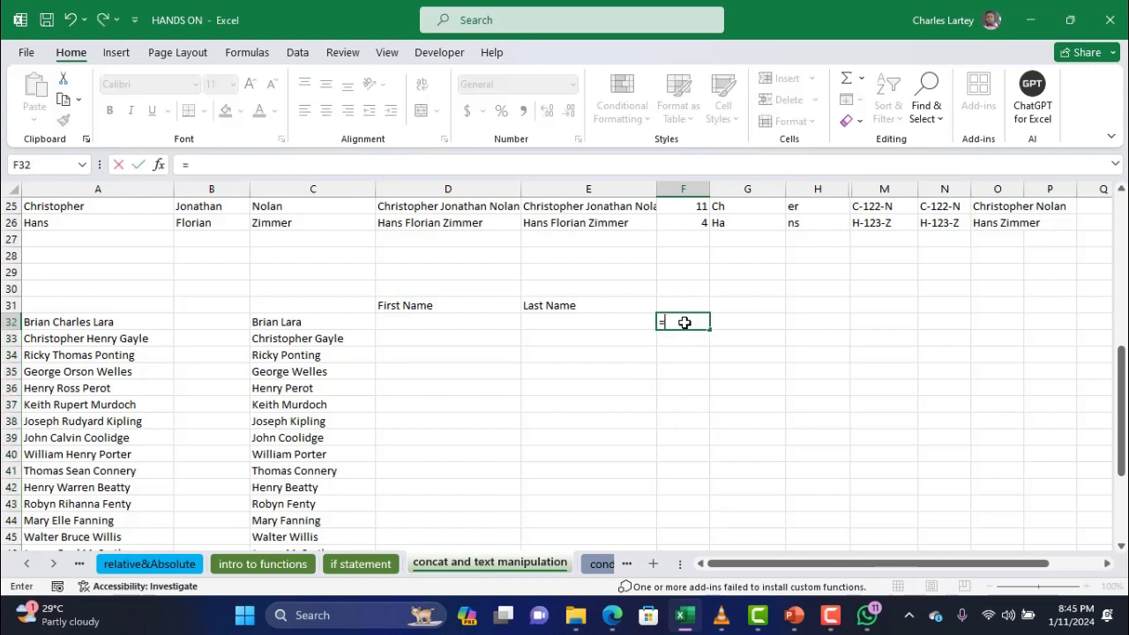
type("left")
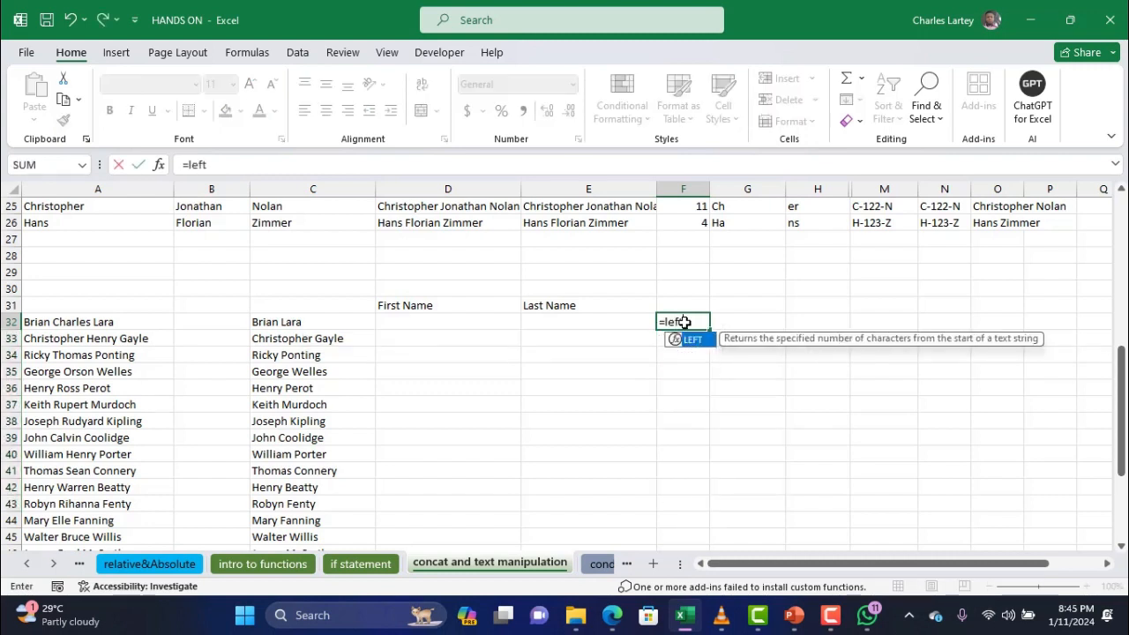
type("(")
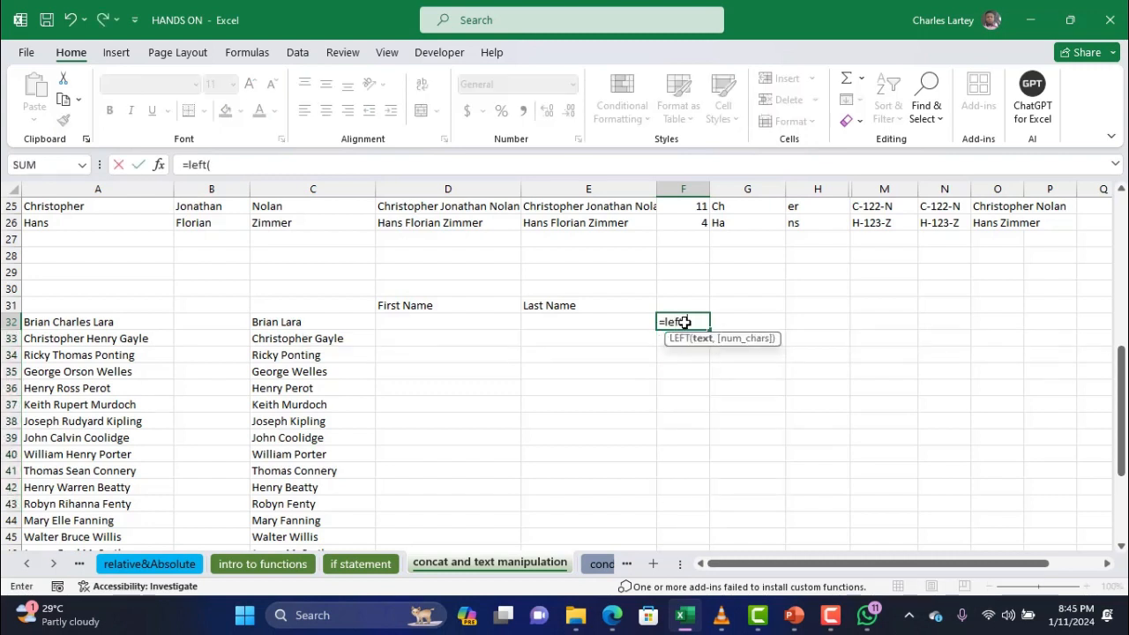
left_click(313, 321)
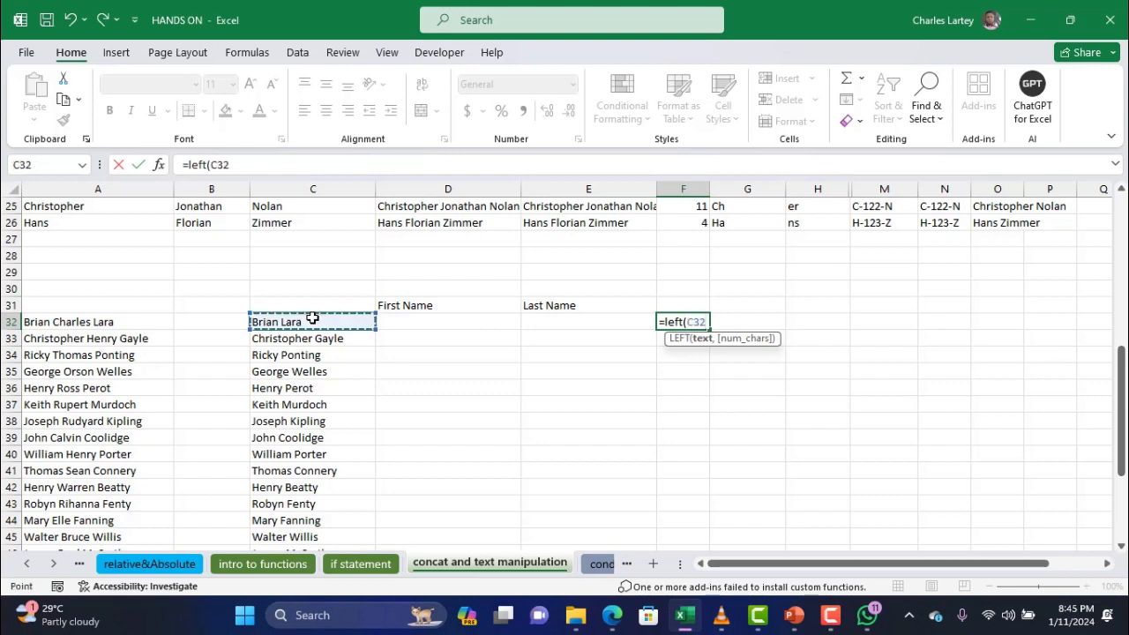
type(",")
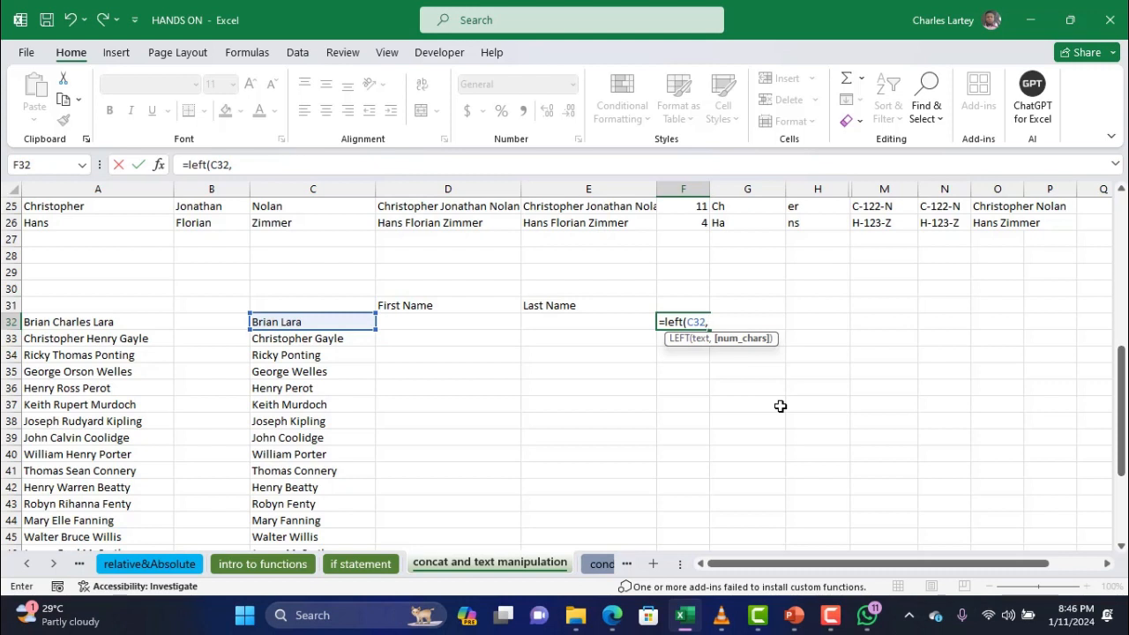
left_click(473, 166)
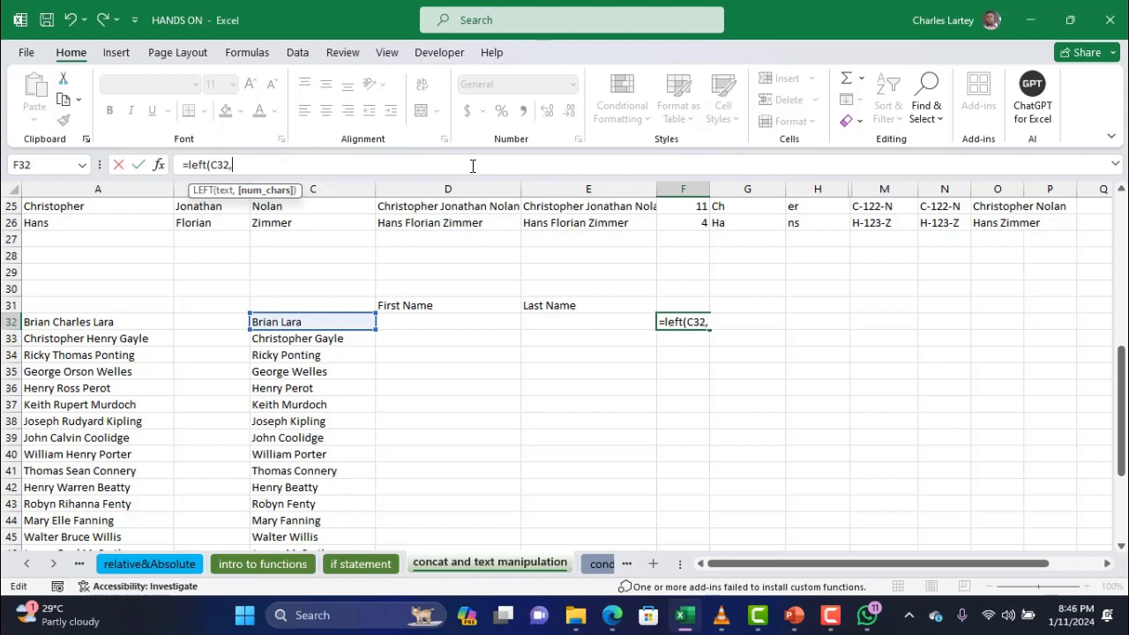
key("BackSpace")
key("BackSpace")
key("BackSpace")
key("BackSpace")
key("BackSpace")
key("BackSpace")
key("BackSpace")
key("BackSpace")
key("BackSpace")
key("BackSpace")
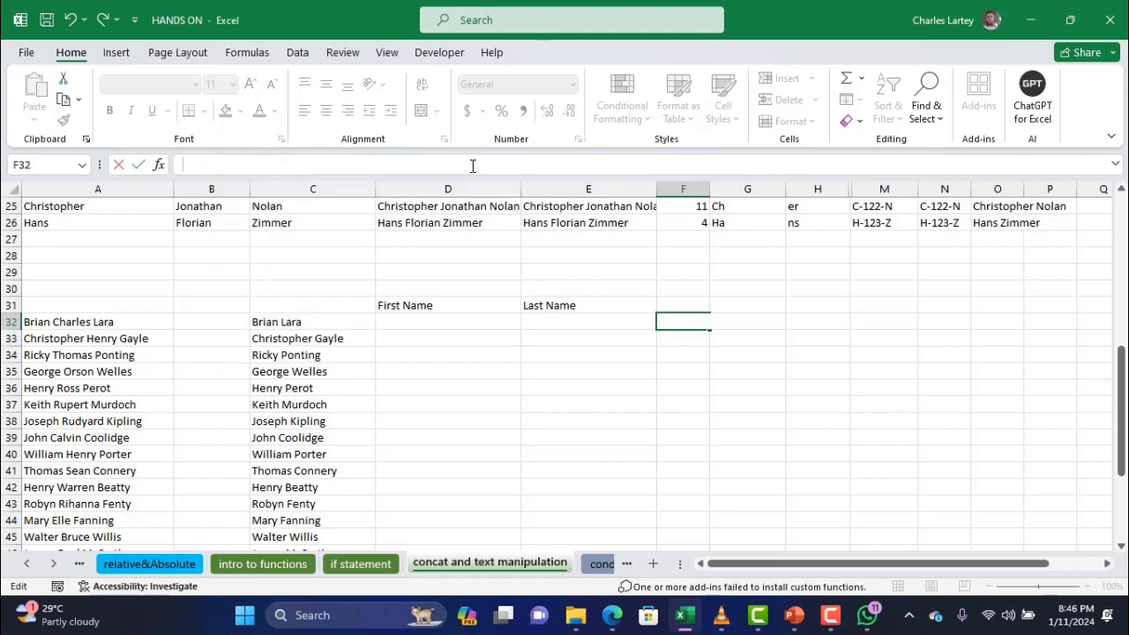
Leave F32 empty and type the heading 'search' in F31
left_click(740, 307)
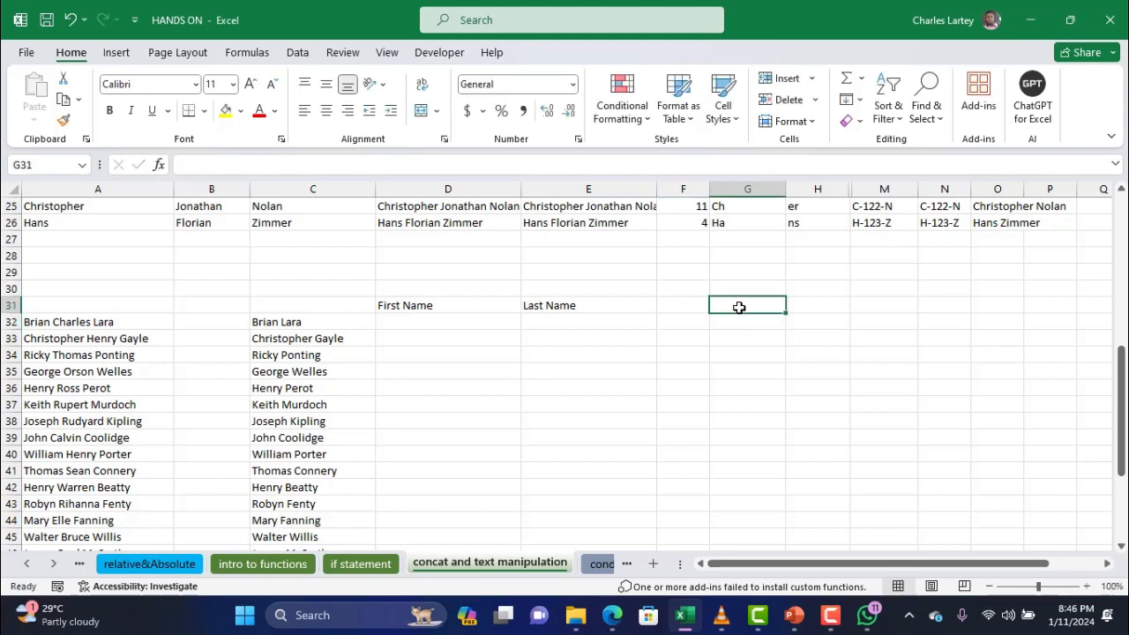
left_click(680, 307)
type("sea")
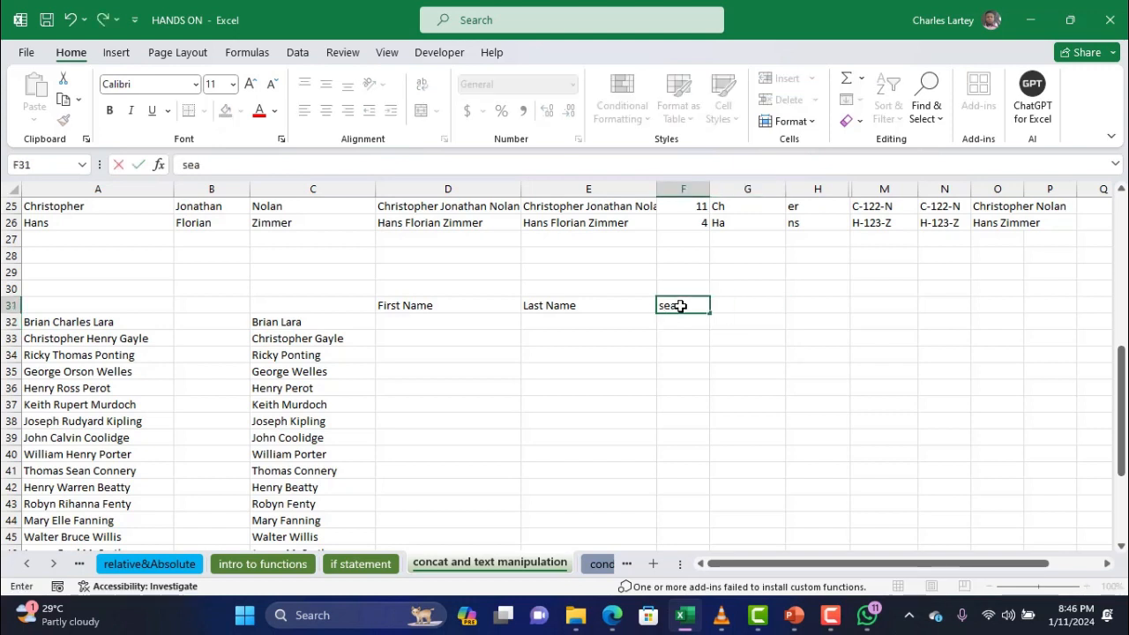
type("rch")
key("Return")
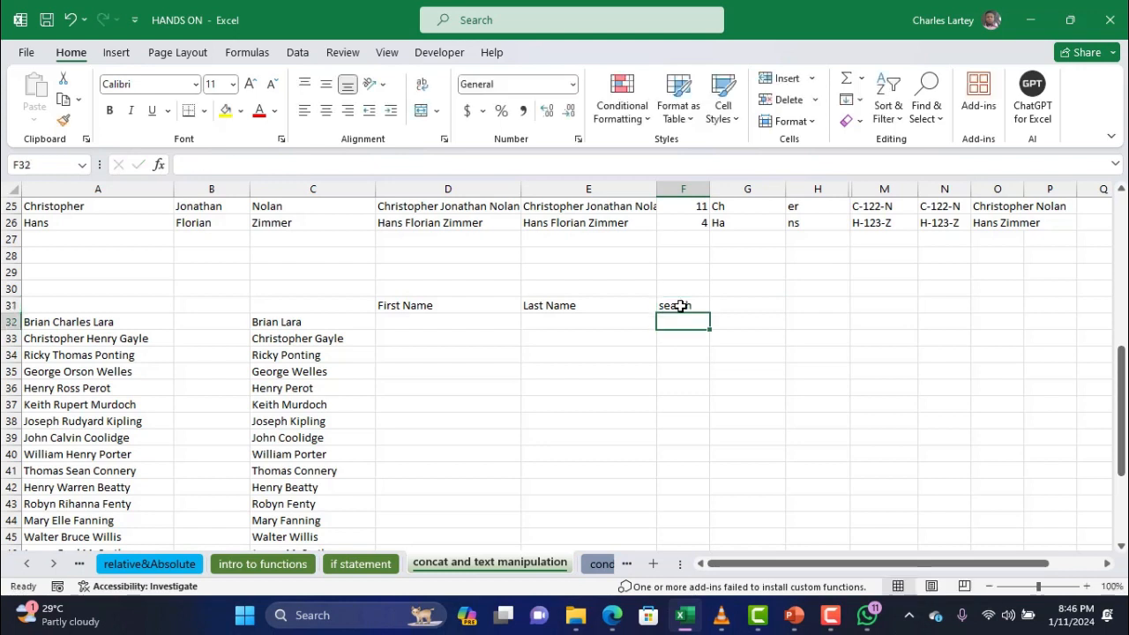
Start a SEARCH formula in F32 for the name's space position
type("=sear")
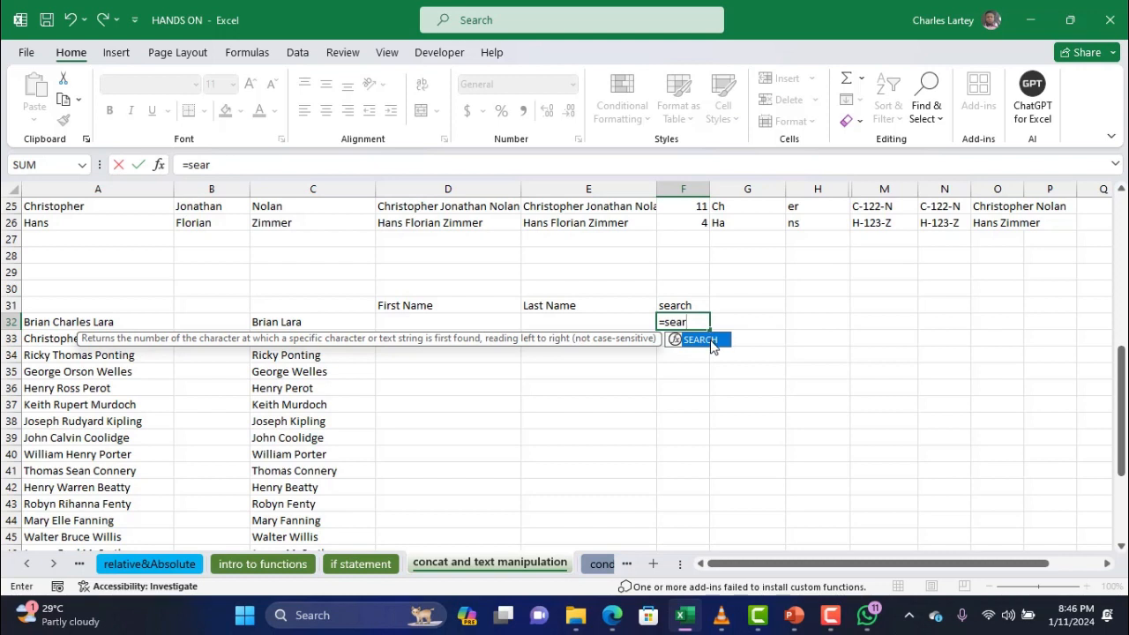
double_click(705, 340)
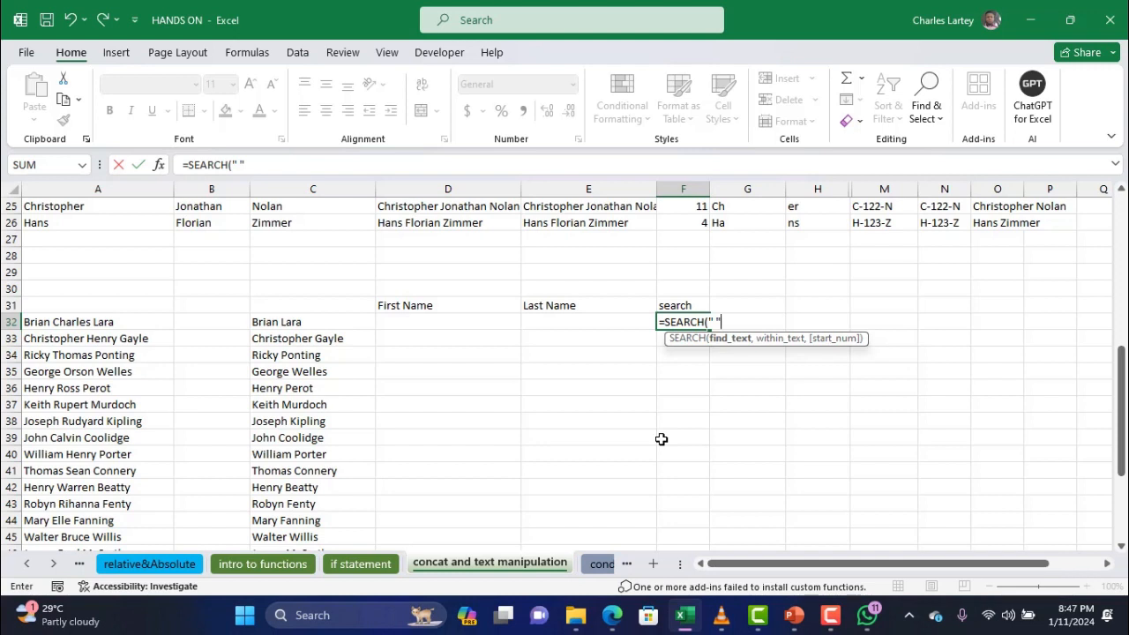
type(",")
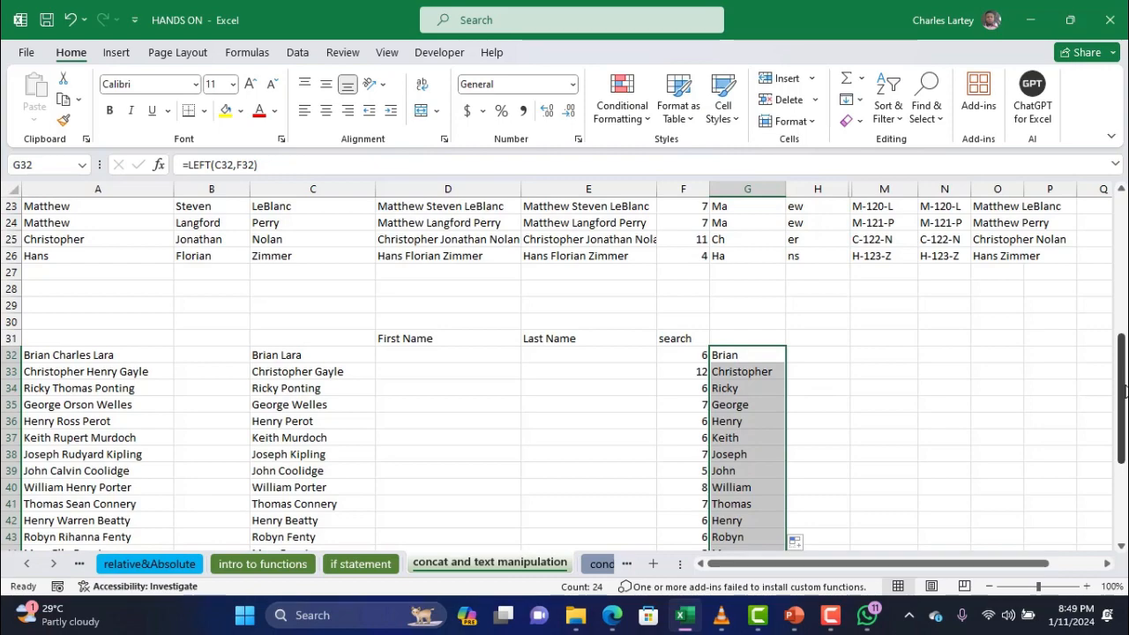
left_click_drag(1123, 391, 1123, 244)
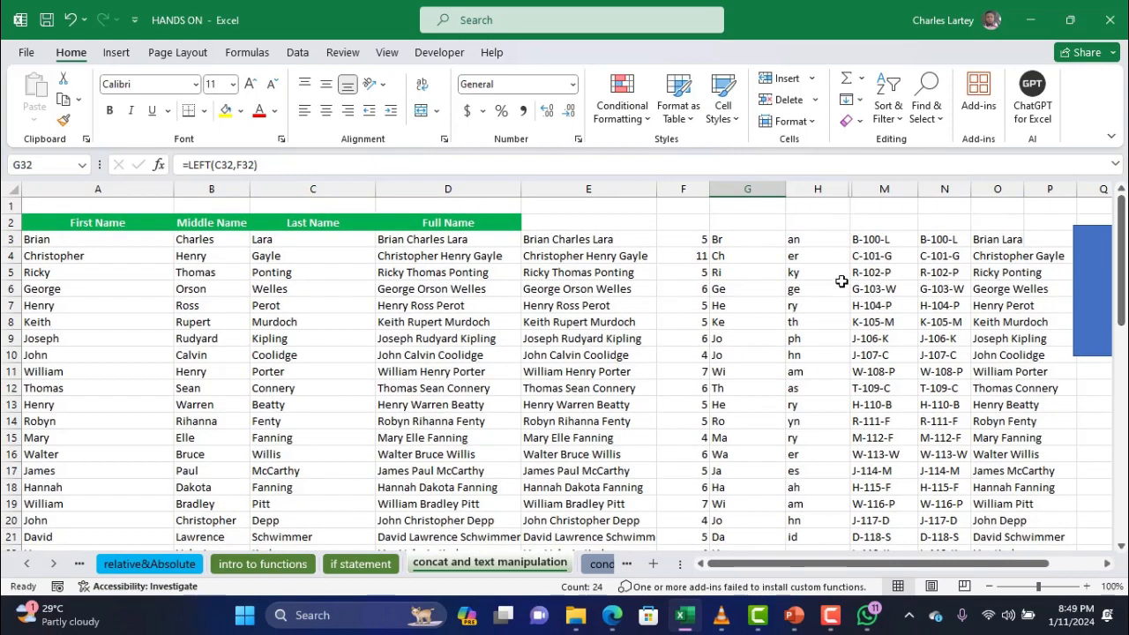
Minimise the Excel workbook to bring the Google Meet call into view
scroll(841, 281, "right", 3)
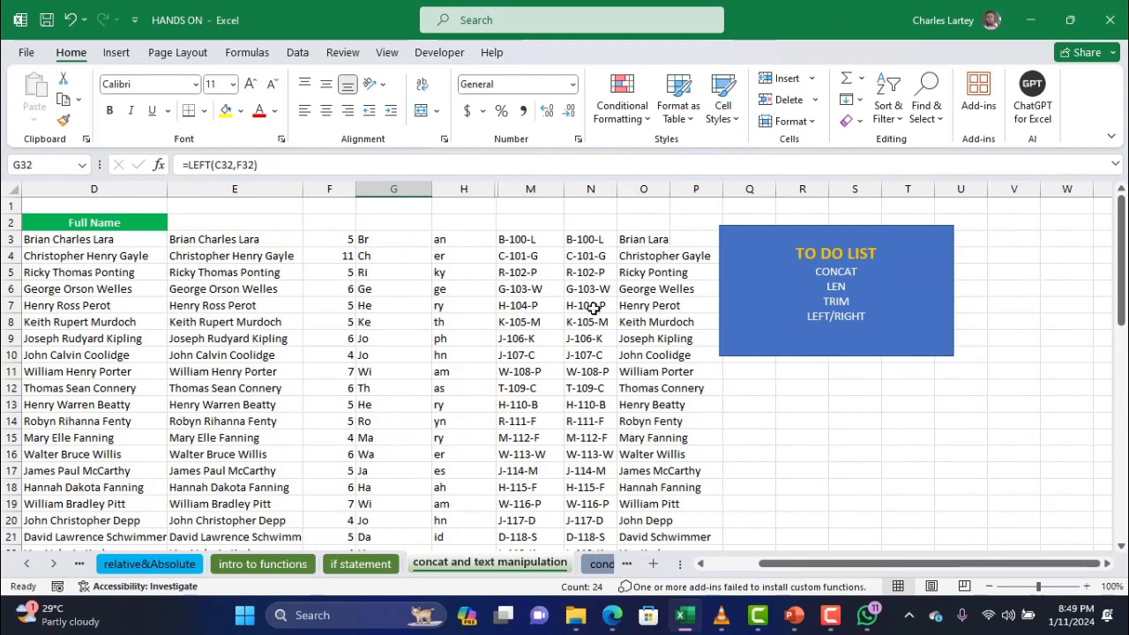
scroll(593, 308, "left", 3)
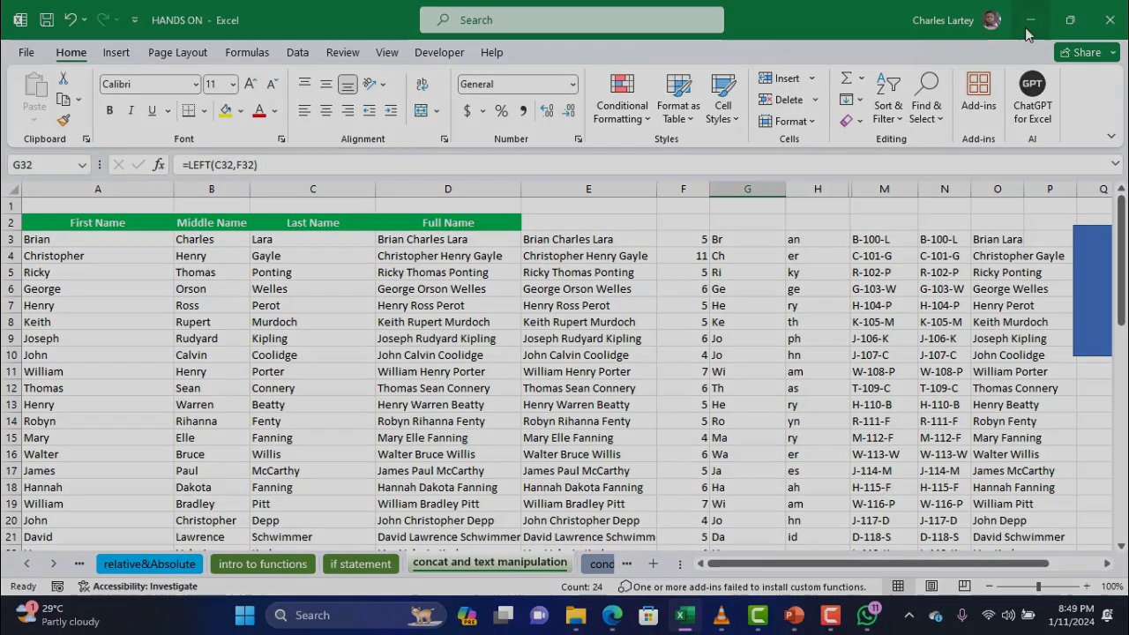
left_click(1029, 22)
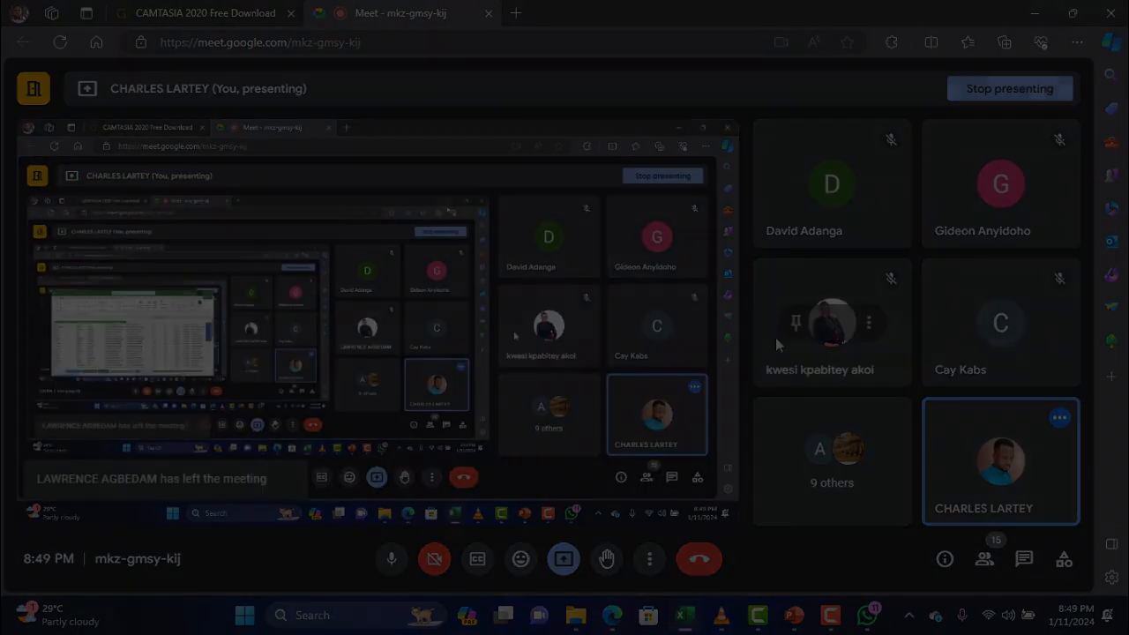